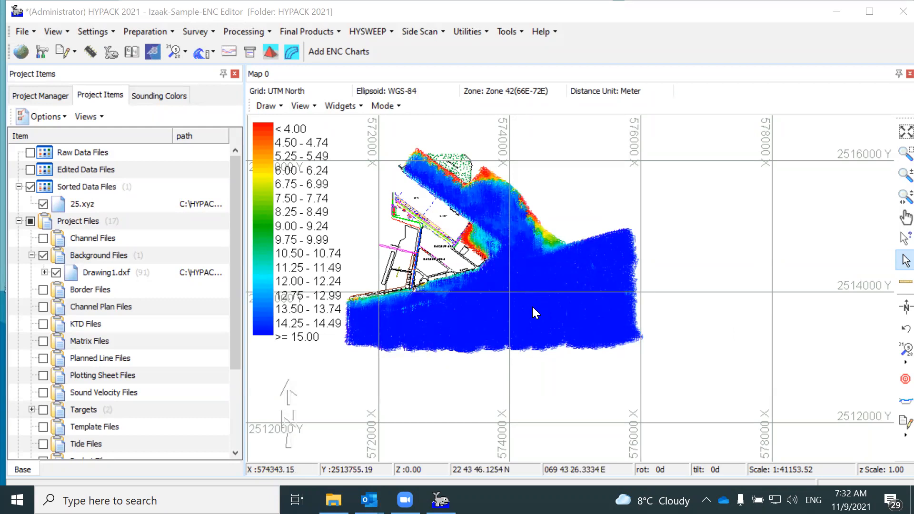
Step: Switch to File Explorer and open the PresLib_e3.4_Part_I_Addendum symbol description PDF from the ENC Documentation folder
left_click(333, 500)
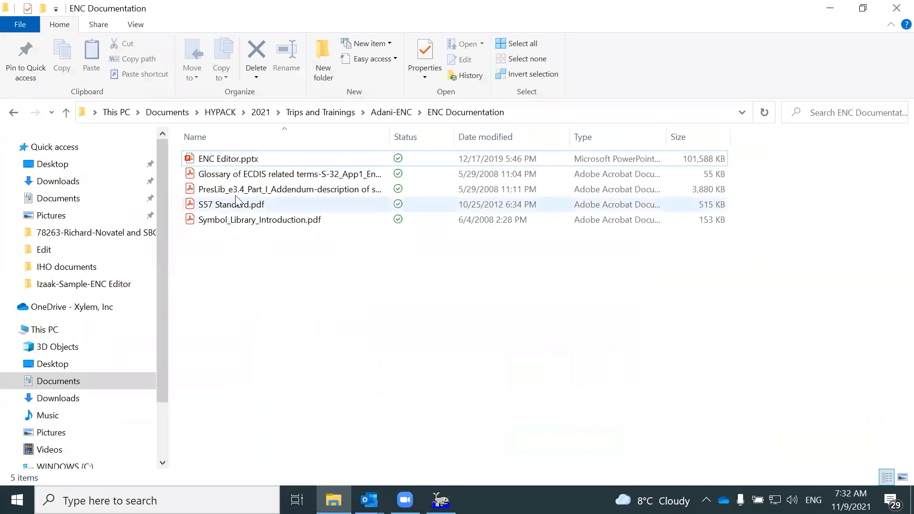
left_click(245, 165)
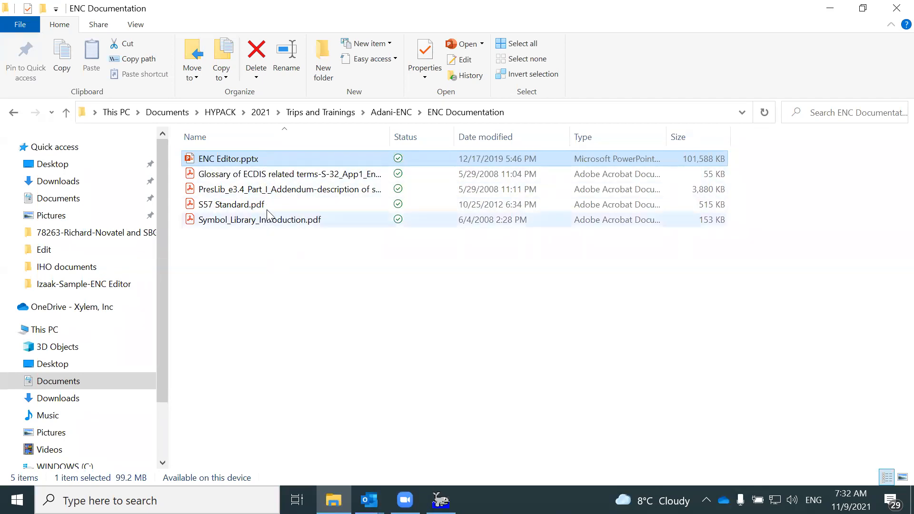
left_click(279, 178)
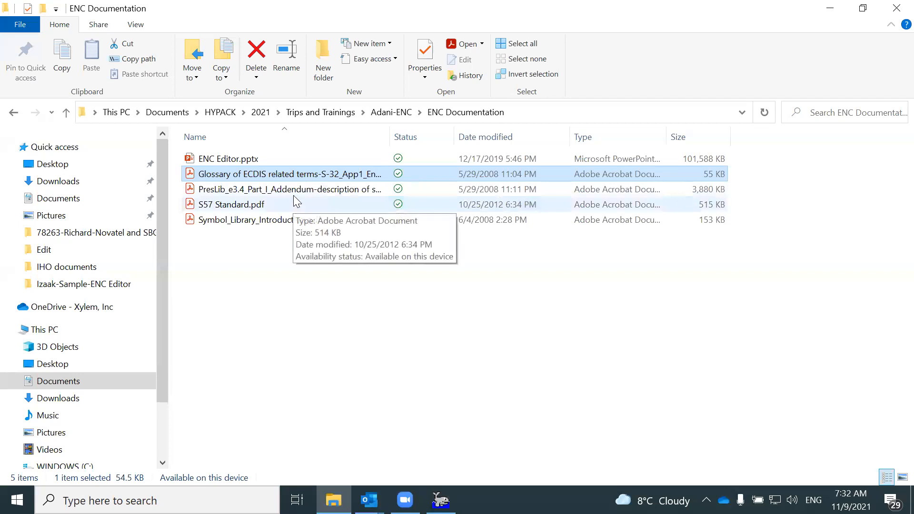
left_click(340, 190)
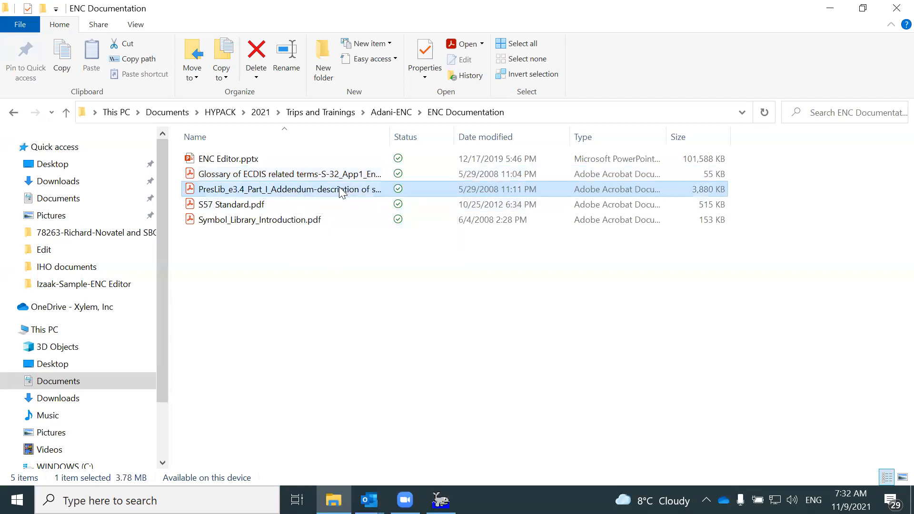
double_click(310, 190)
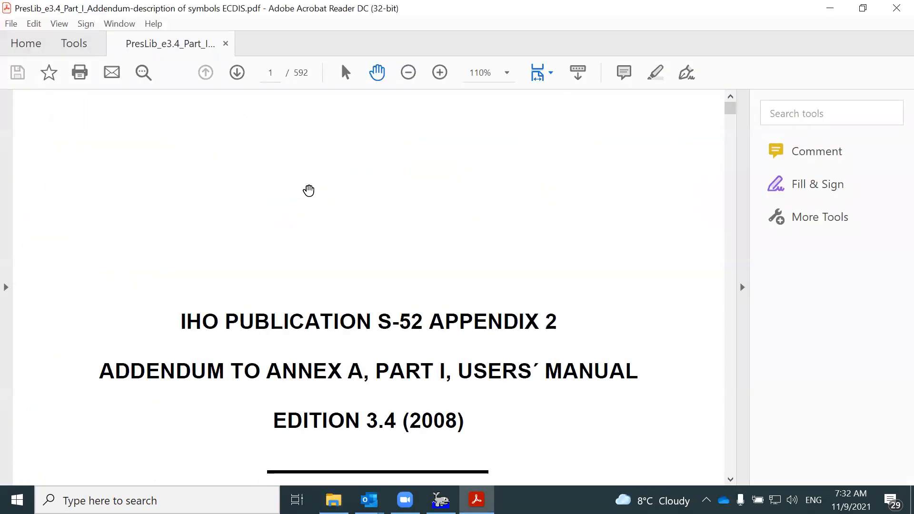
Step: Review the opening pages and the contents list of the symbol addendum at 100% zoom
left_click(409, 77)
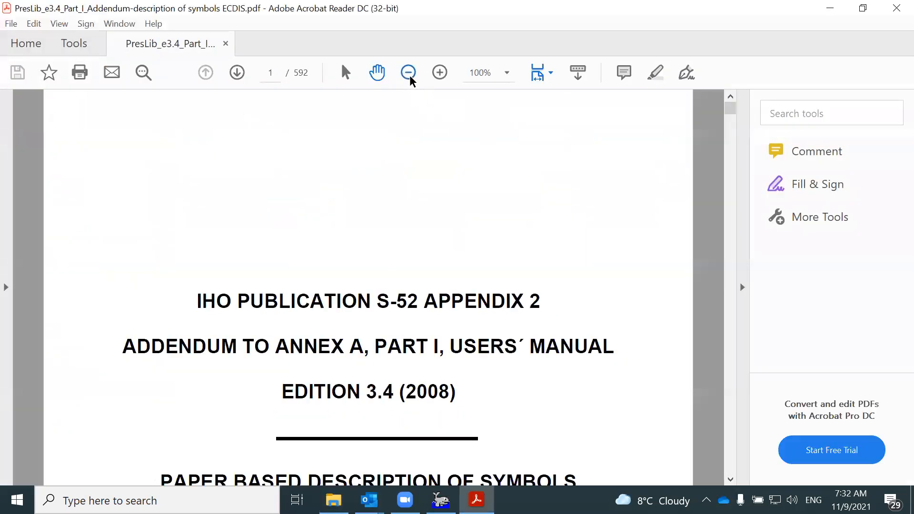
scroll(410, 157, "down", 7)
scroll(424, 155, "down", 10)
scroll(421, 162, "down", 15)
scroll(421, 162, "down", 12)
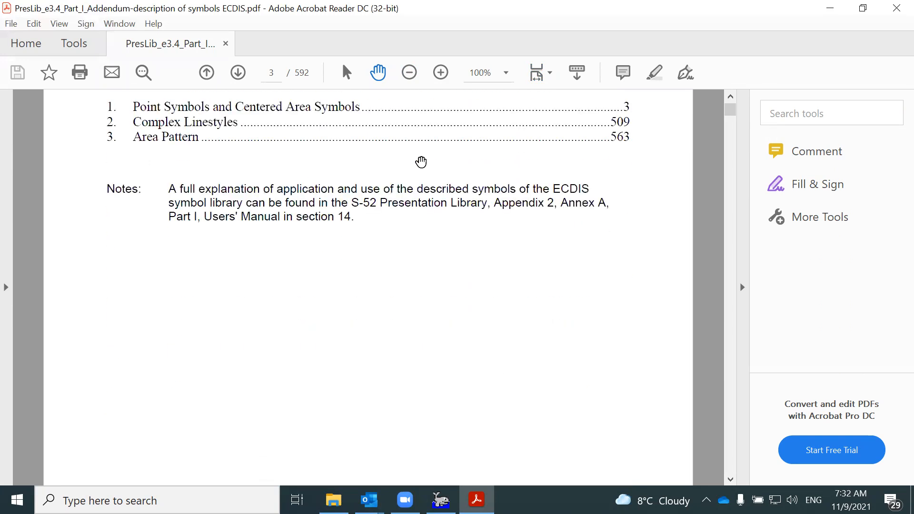
scroll(421, 162, "up", 2)
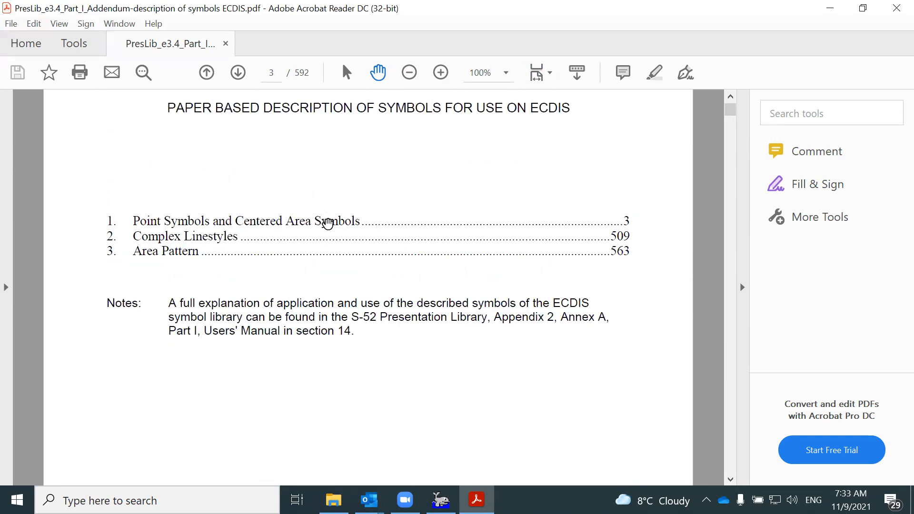
Step: Examine the ACHARE02 and ACHARE51 anchorage symbol descriptions in the Point Symbols and Centered Area Symbols section, and close the PDF
left_click(328, 222)
scroll(345, 212, "down", 6)
scroll(366, 202, "down", 20)
scroll(406, 185, "down", 3)
scroll(407, 186, "down", 15)
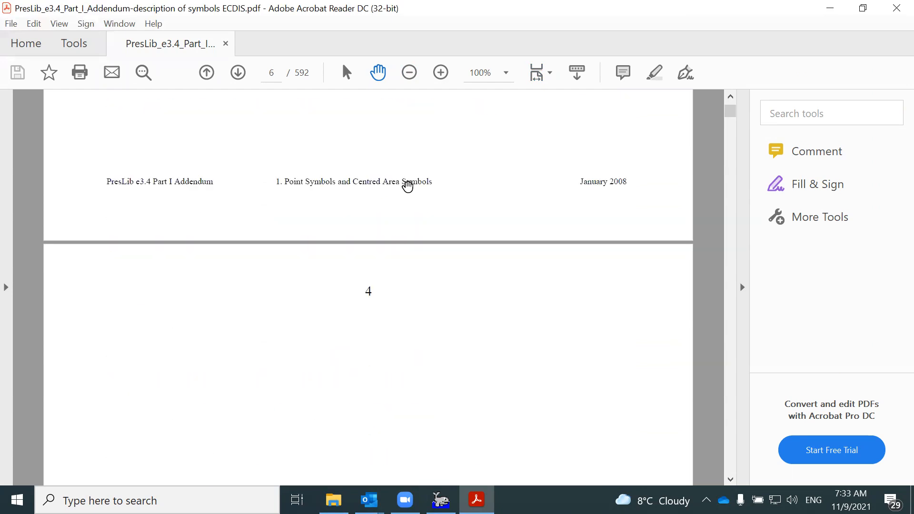
scroll(408, 186, "down", 10)
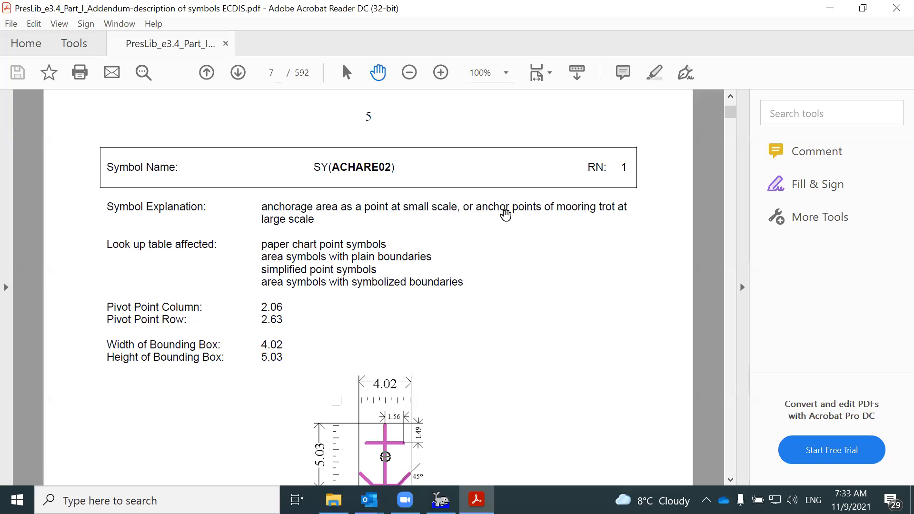
scroll(501, 214, "down", 5)
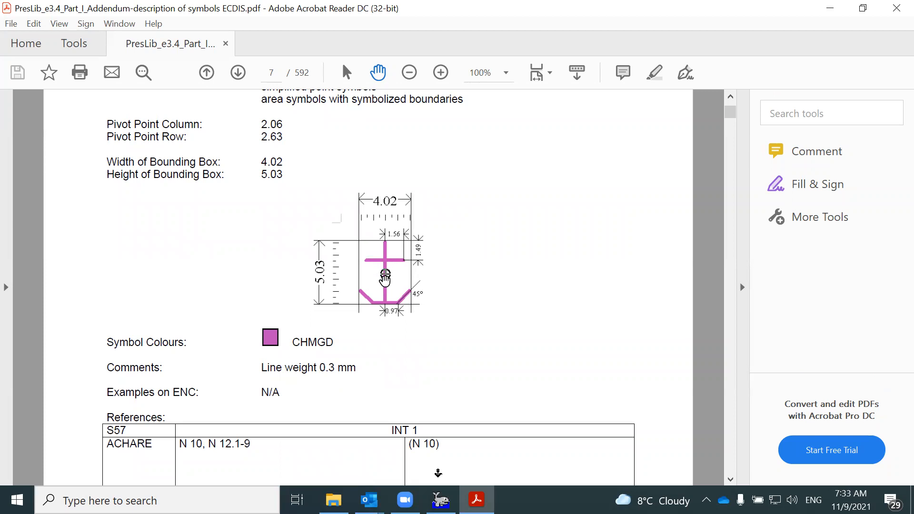
scroll(382, 284, "down", 5)
scroll(382, 284, "down", 14)
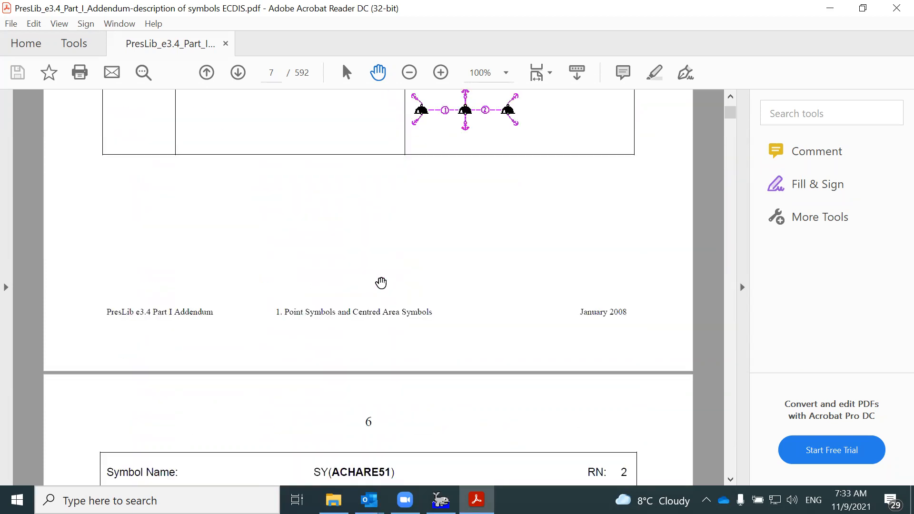
scroll(381, 280, "down", 3)
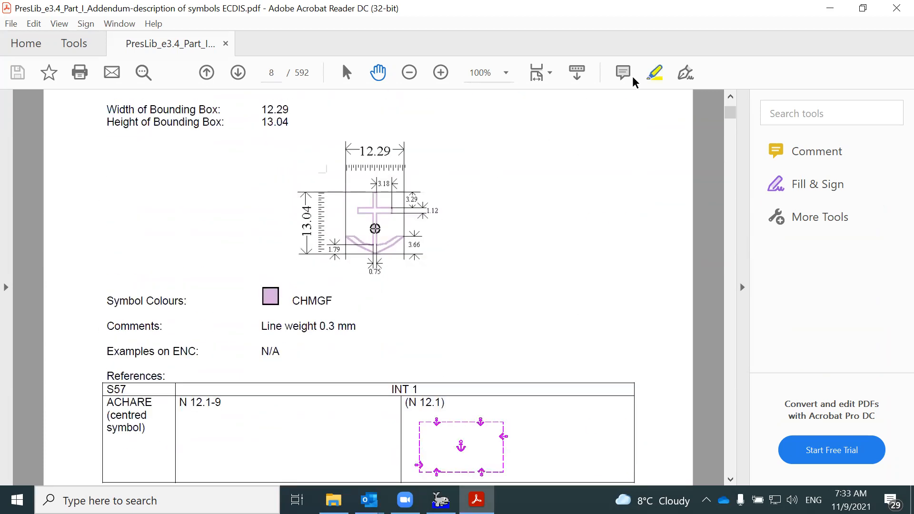
left_click(895, 9)
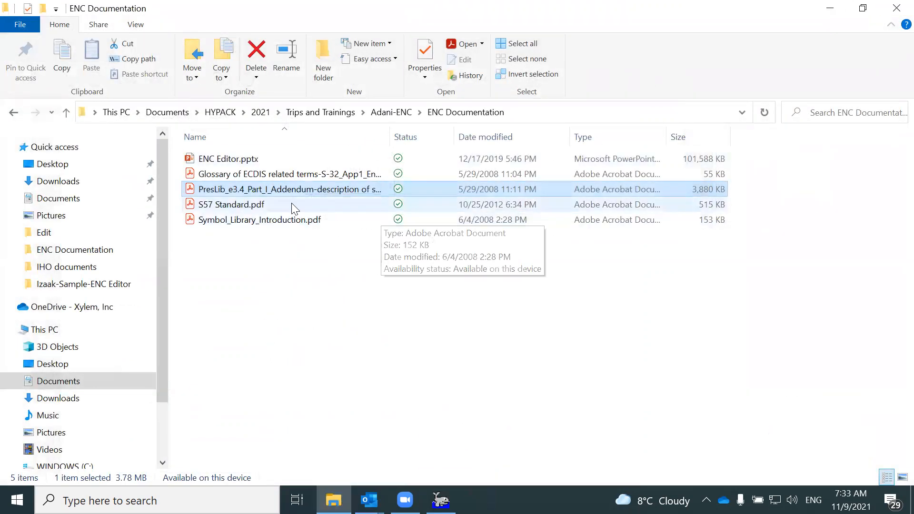
Step: Open S57 Standard.pdf, look over its title page, and close the document
double_click(279, 211)
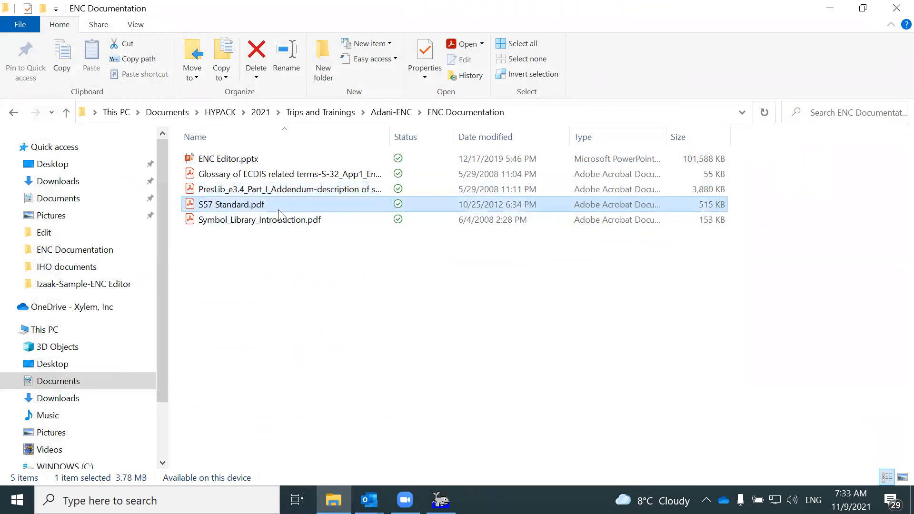
scroll(311, 208, "down", 6)
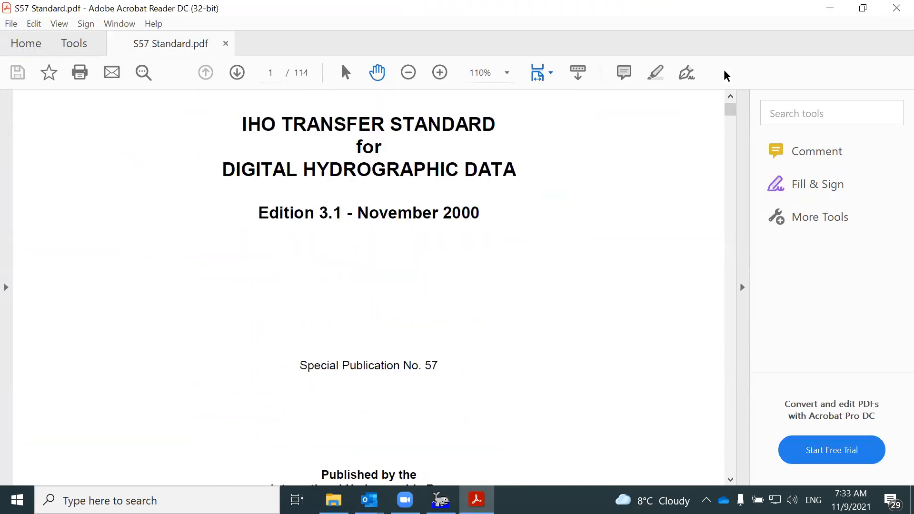
left_click(891, 8)
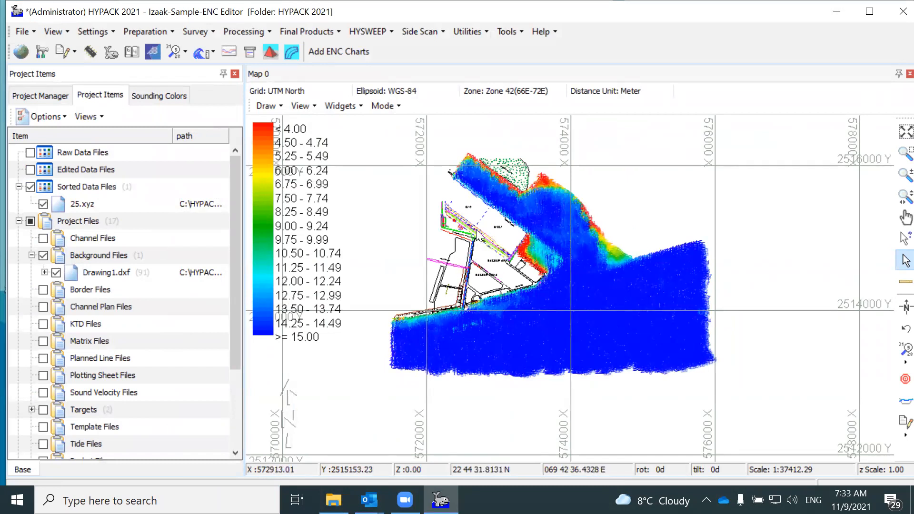
Step: In HYPACK, hide the 25.xyz soundings and examine the port layout of the Drawing1.dxf background on the map
left_click(43, 204)
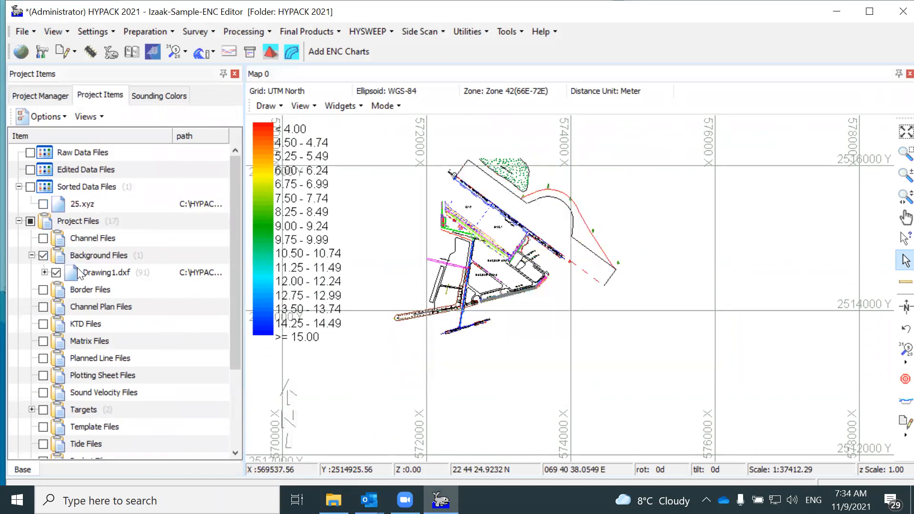
scroll(497, 228, "up", 3)
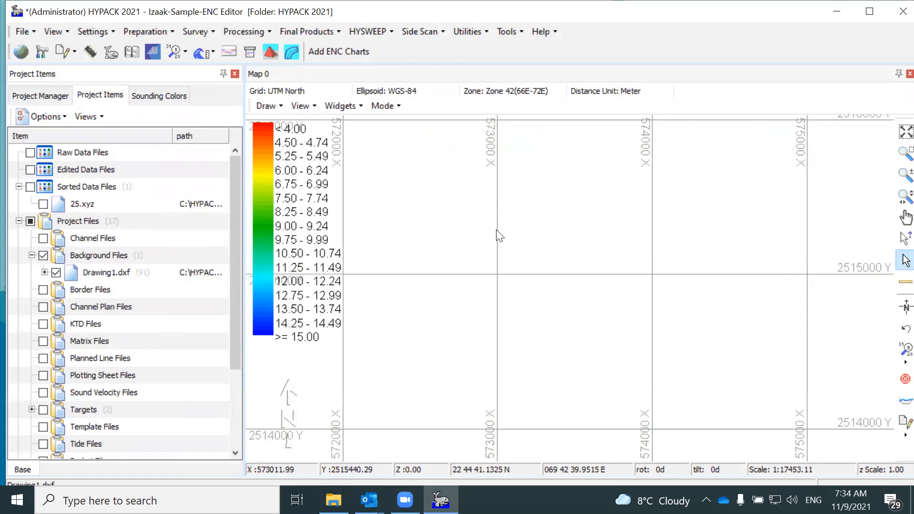
scroll(494, 241, "up", 2)
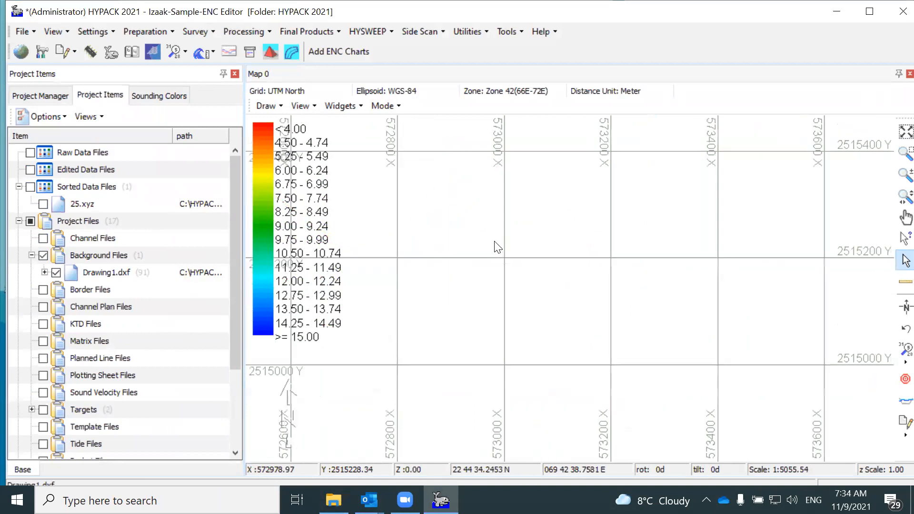
scroll(497, 240, "down", 2)
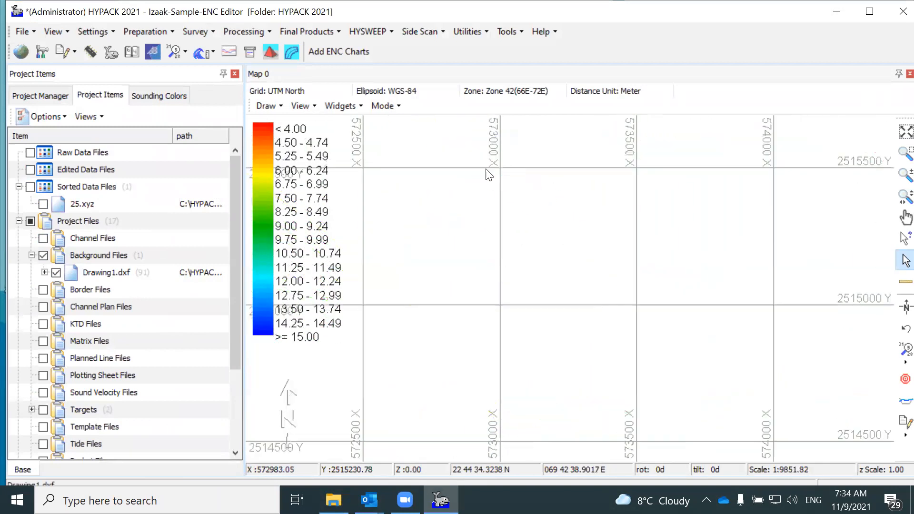
scroll(521, 185, "down", 1)
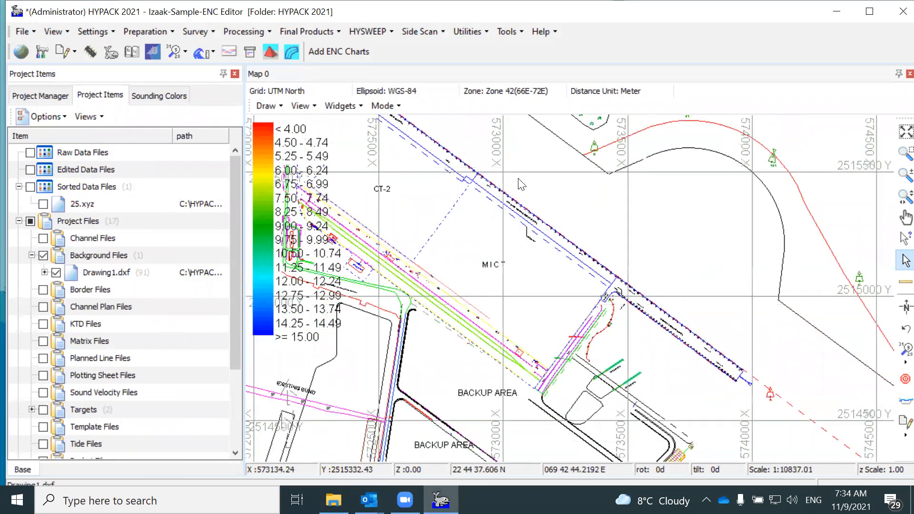
scroll(455, 193, "down", 1)
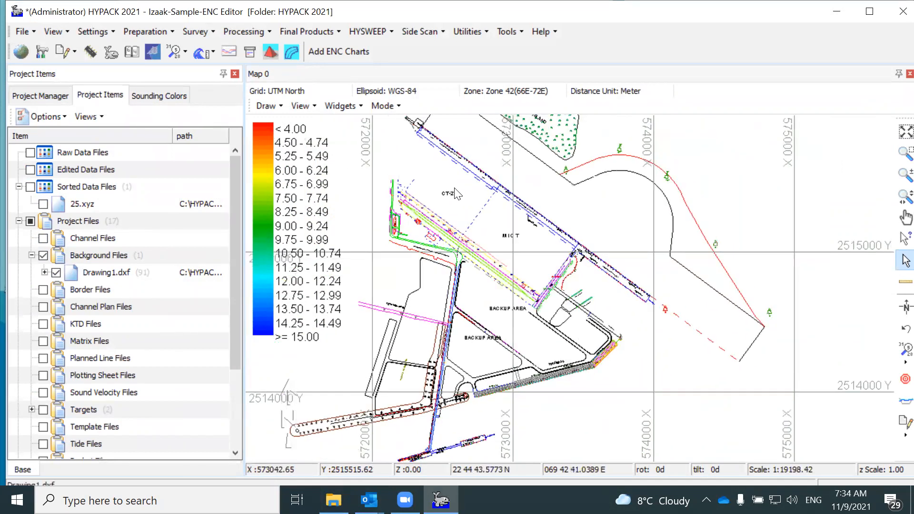
scroll(456, 192, "down", 1)
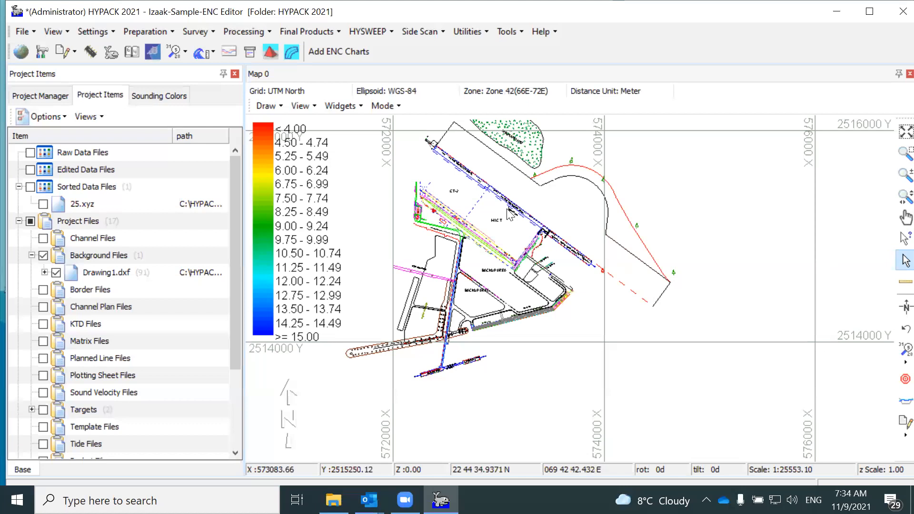
scroll(518, 222, "up", 1)
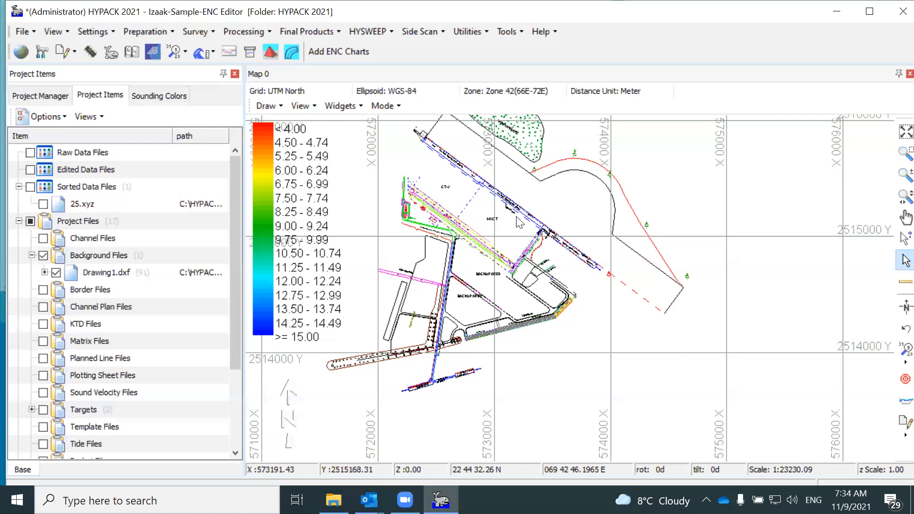
scroll(591, 245, "down", 4)
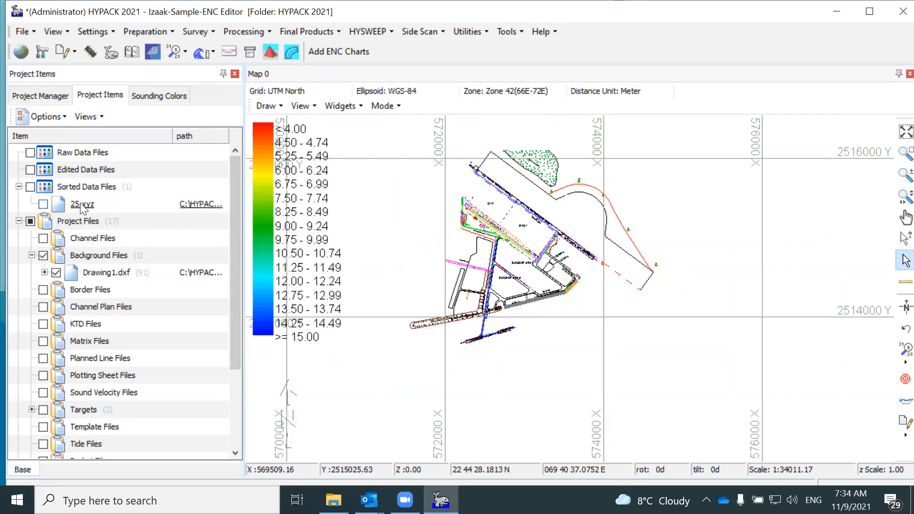
Step: Show the 25.xyz soundings over the drawing, inspect the depths around Terminal-3, and hide the soundings again
left_click(42, 203)
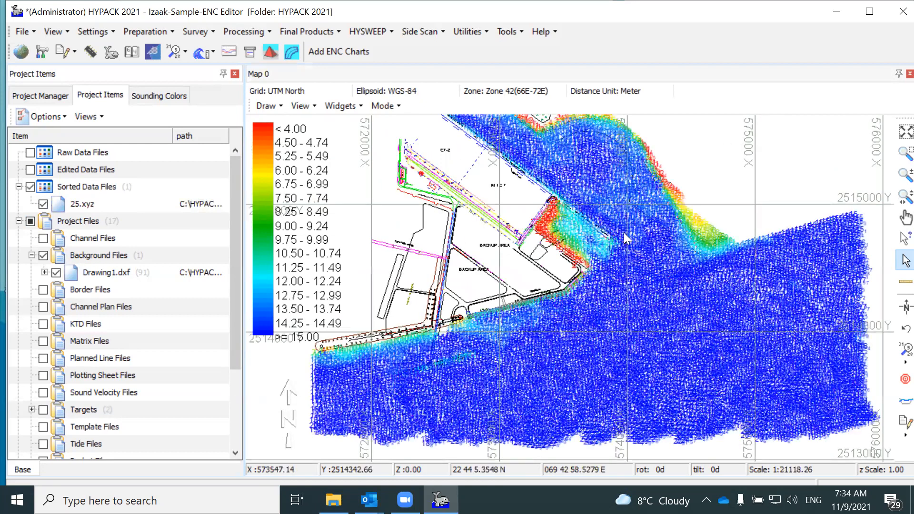
scroll(623, 232, "up", 3)
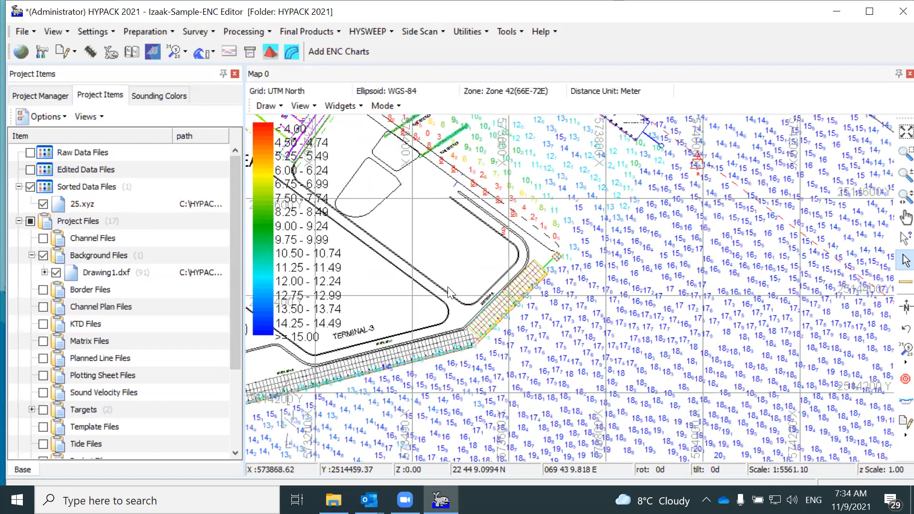
scroll(594, 233, "down", 5)
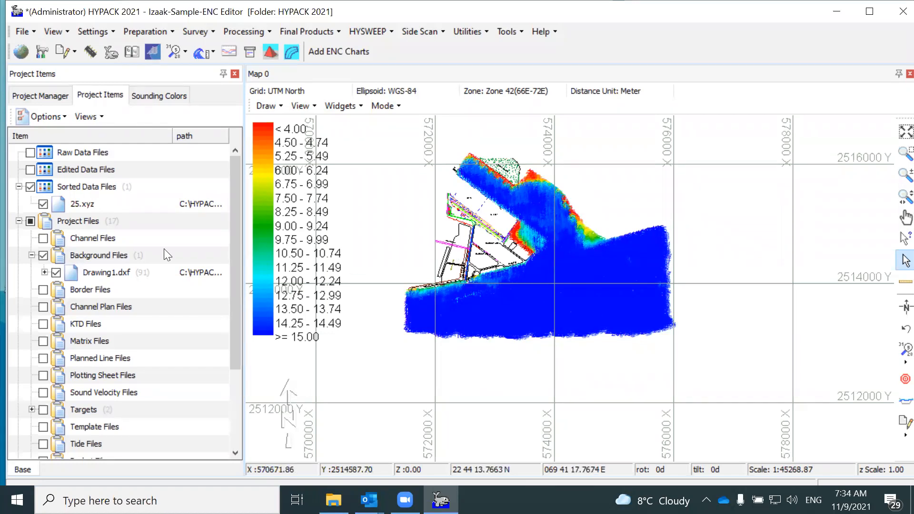
left_click(43, 204)
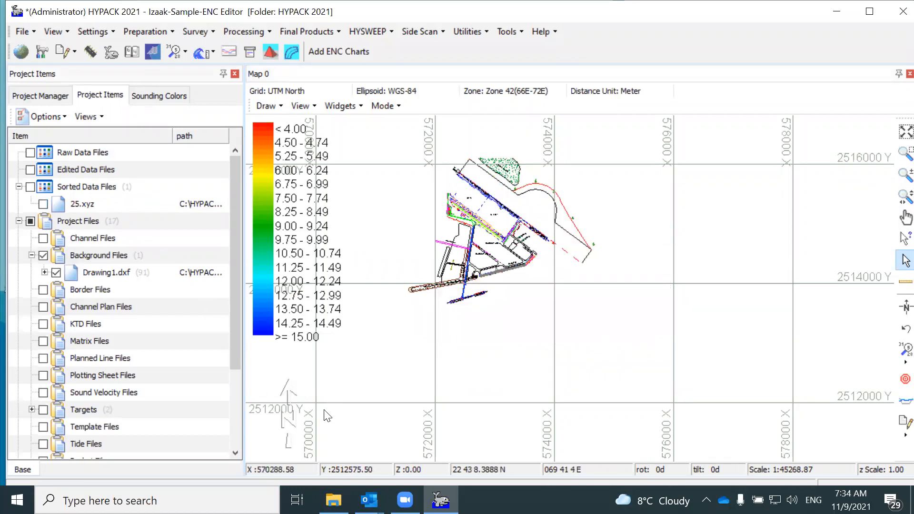
Step: Switch to File Explorer, open the ENC Editor.pptx presentation in PowerPoint, and dismiss the AutoSave notice
key("alt+Tab")
double_click(234, 162)
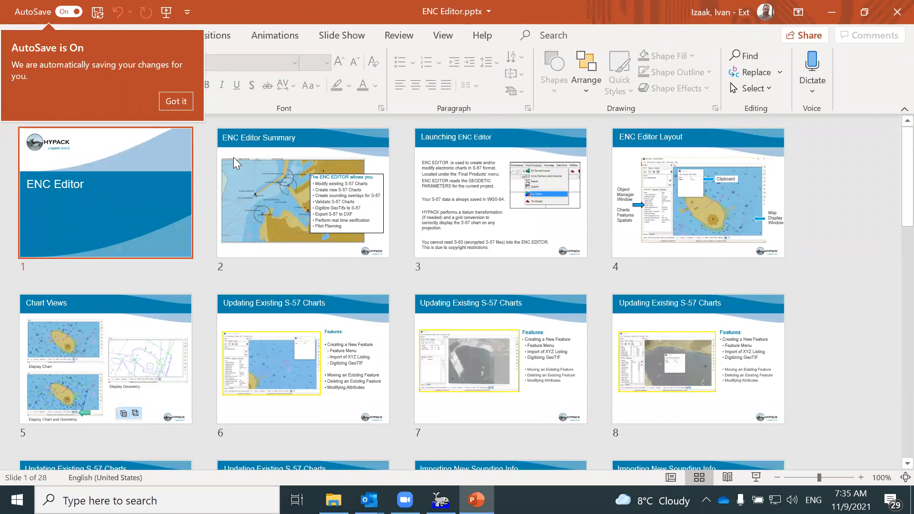
left_click(174, 100)
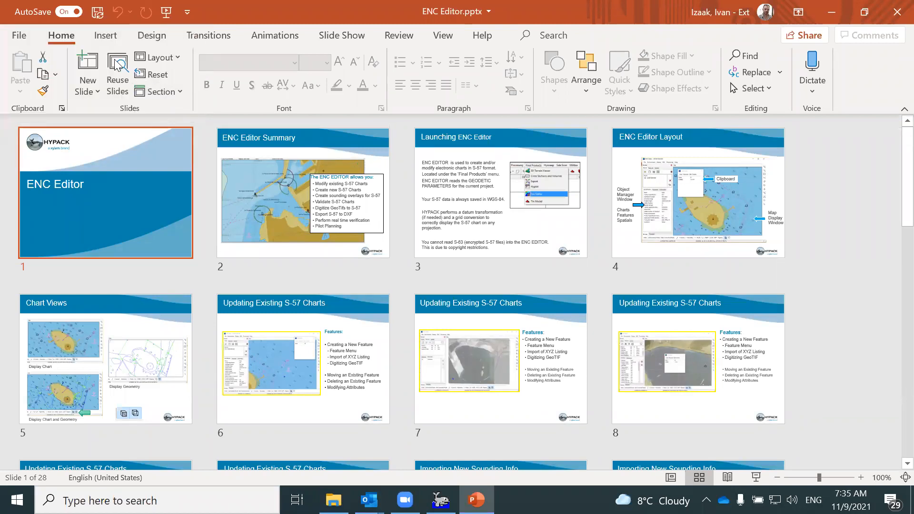
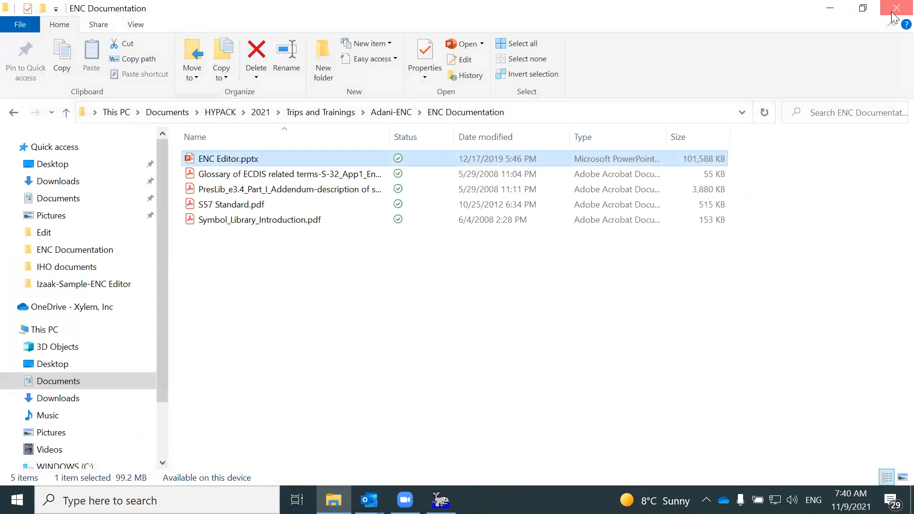
scroll(539, 248, "up", 3)
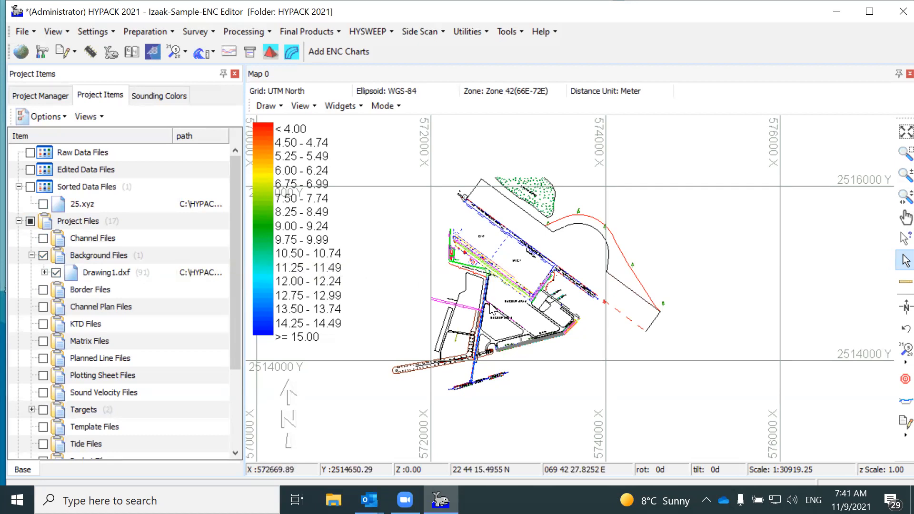
scroll(491, 308, "up", 4)
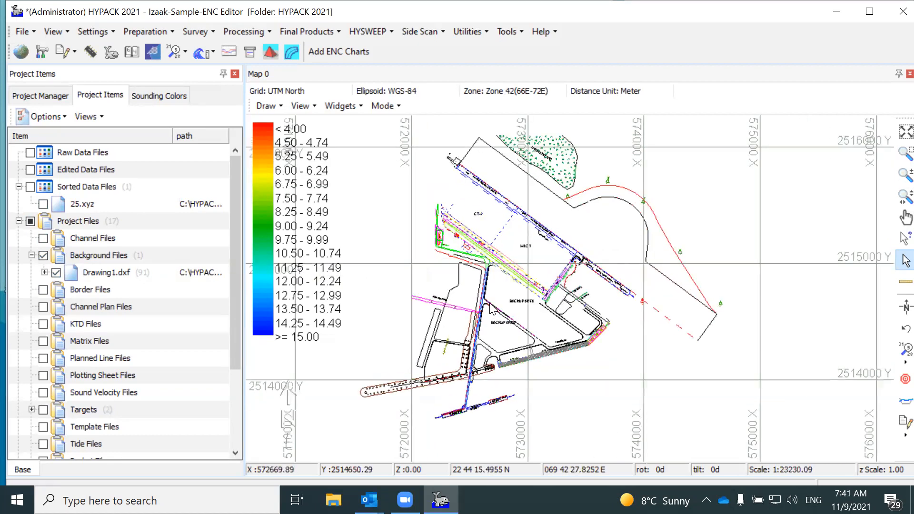
Step: Examine Bocha Island in the Drawing1.dxf background and the buoys along the red channel line beside it
scroll(491, 308, "down", 2)
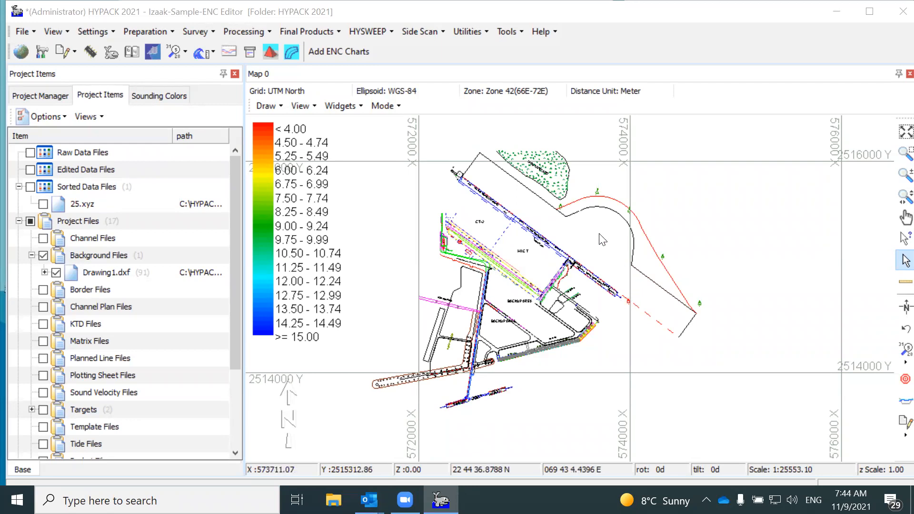
left_click_drag(580, 232, 535, 249)
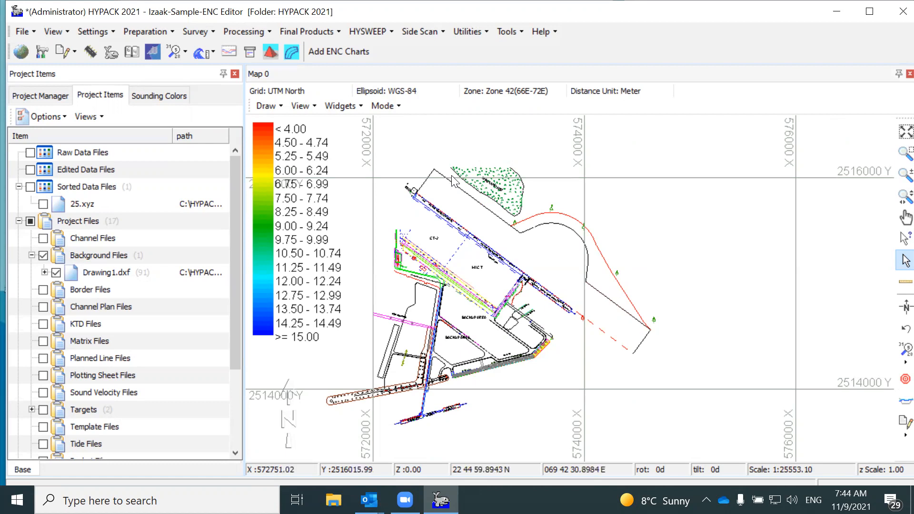
scroll(452, 175, "up", 4)
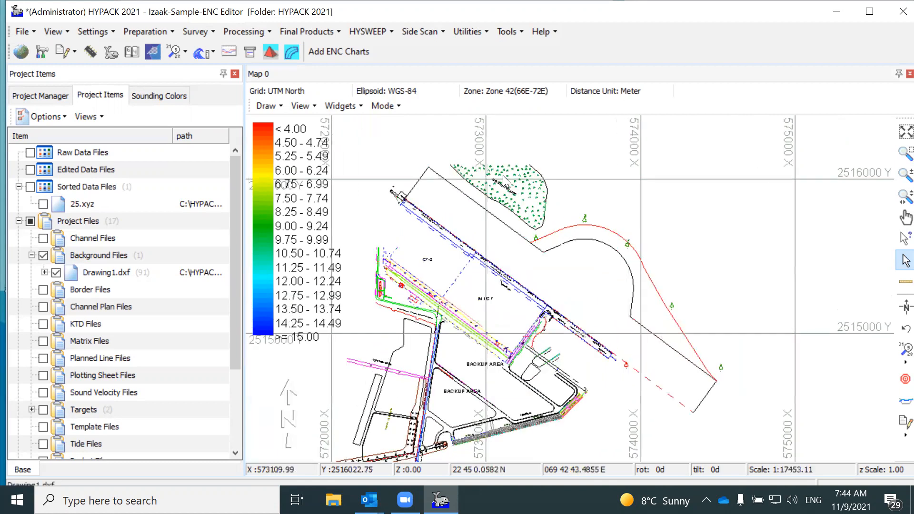
scroll(499, 181, "up", 7)
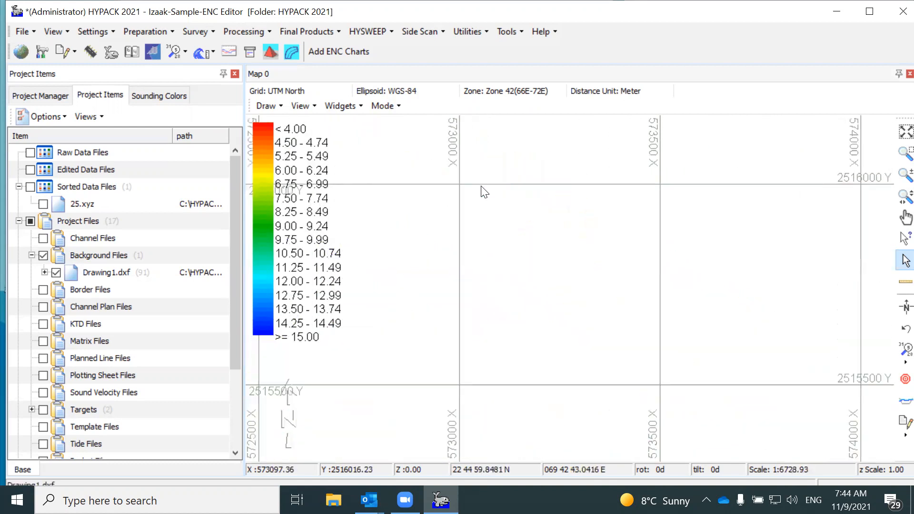
scroll(476, 183, "up", 2)
scroll(475, 179, "down", 3)
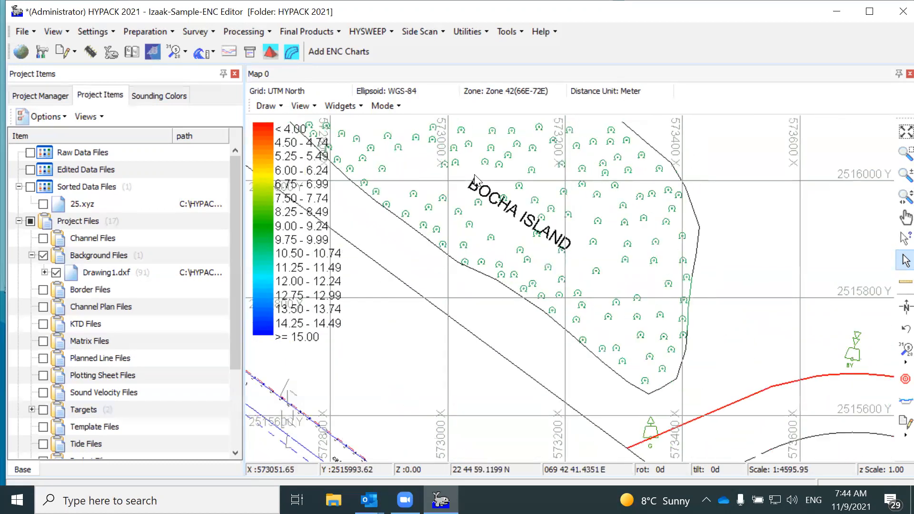
scroll(474, 174, "up", 2)
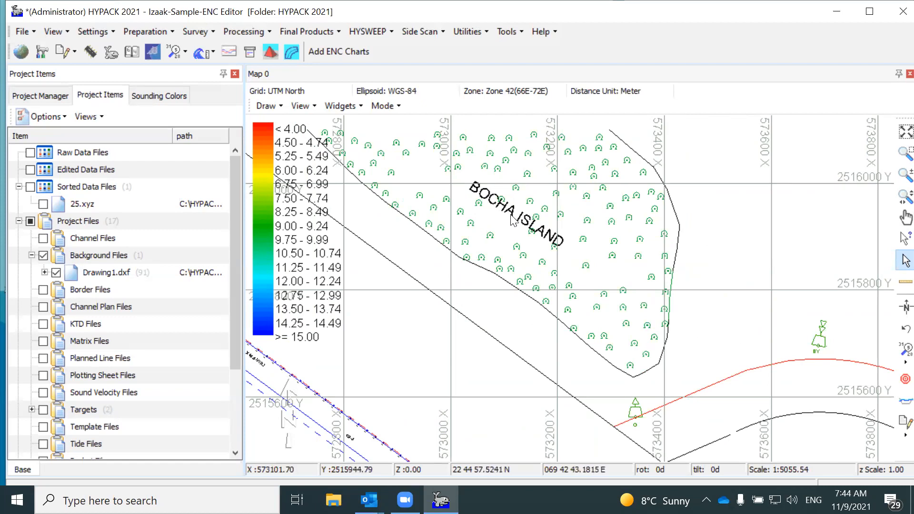
scroll(511, 219, "down", 3)
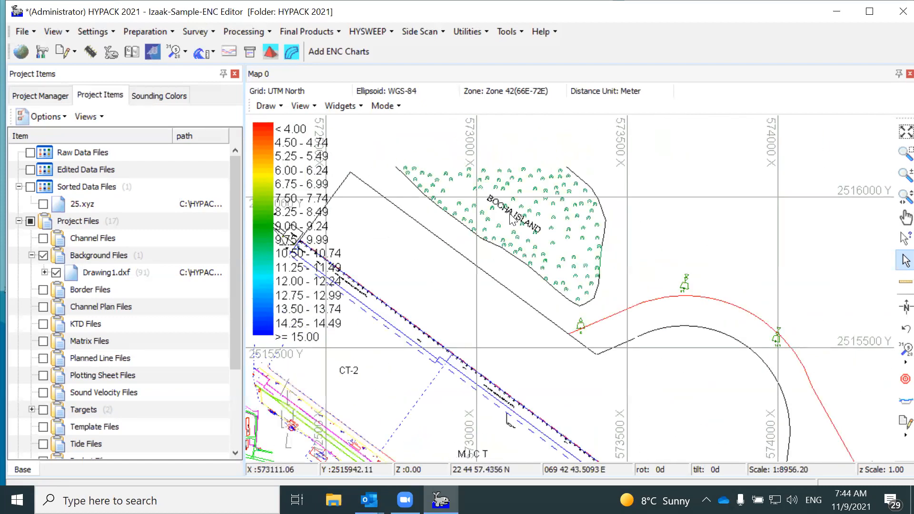
scroll(583, 327, "up", 10)
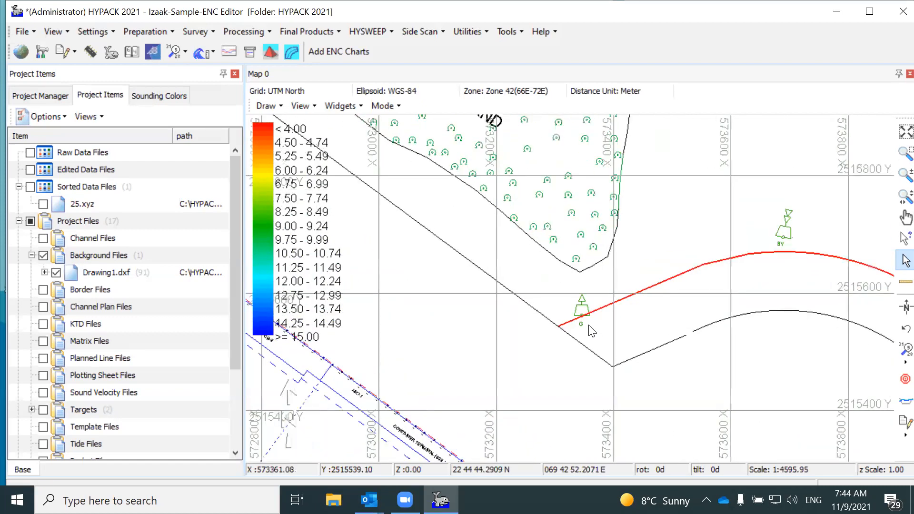
scroll(523, 283, "down", 10)
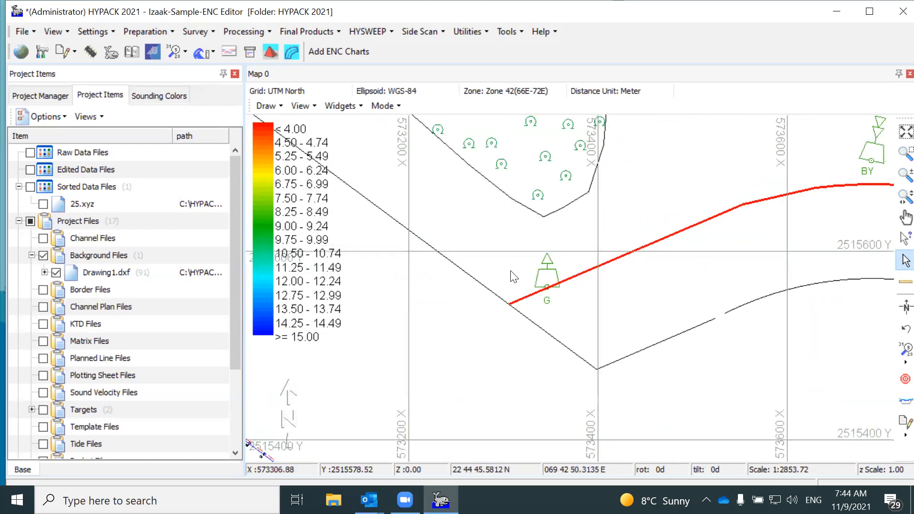
scroll(511, 276, "down", 2)
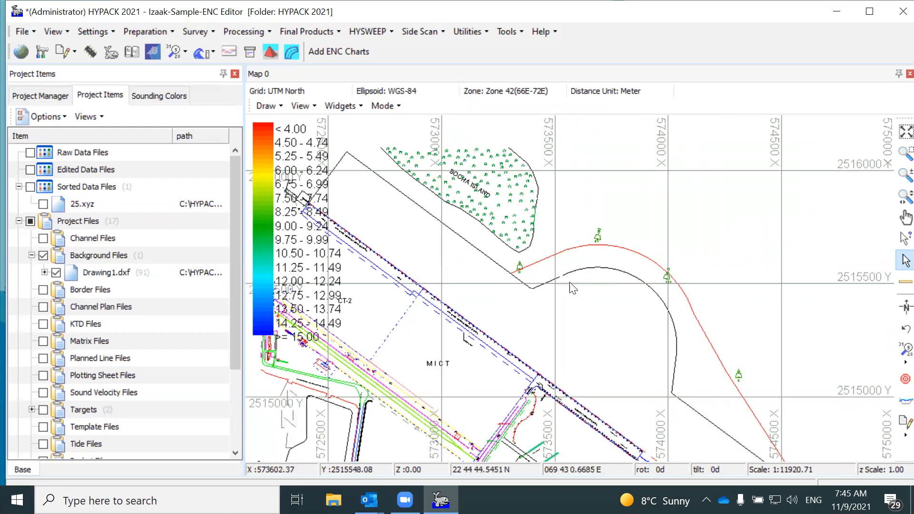
Step: Inspect the MICT container terminal quay and the adjoining backup area in the drawing
scroll(460, 355, "up", 6)
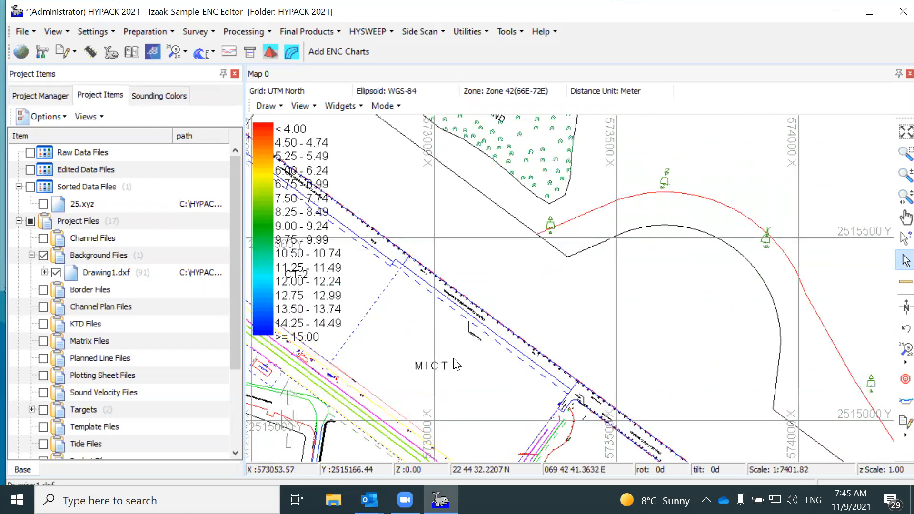
scroll(420, 386, "up", 2)
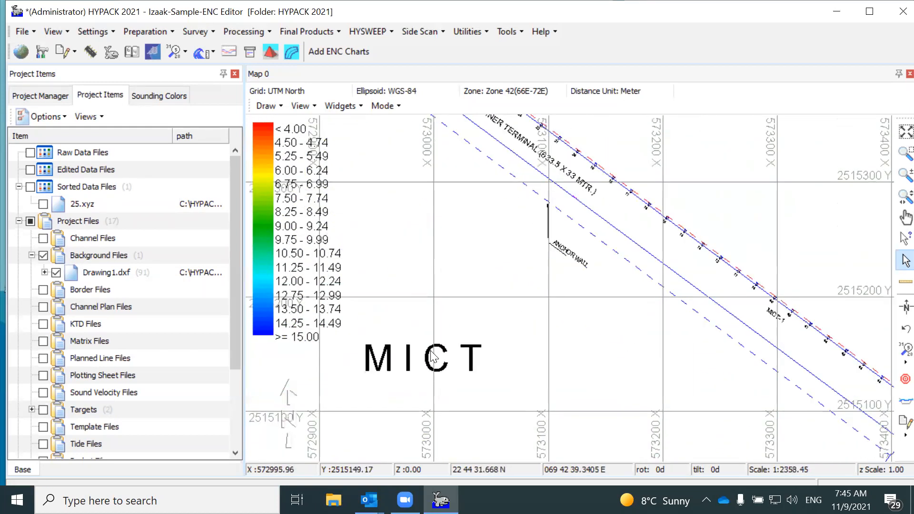
scroll(557, 254, "up", 3)
scroll(495, 176, "down", 3)
scroll(504, 180, "down", 6)
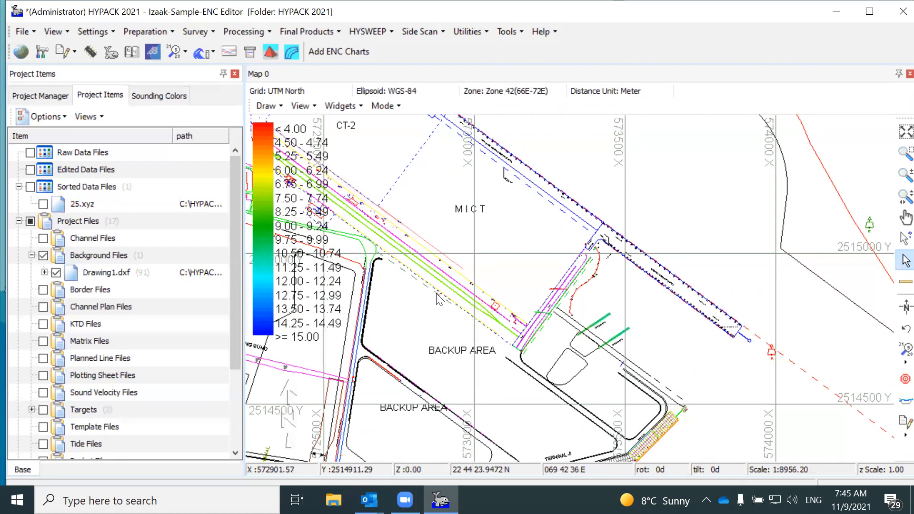
scroll(443, 295, "up", 4)
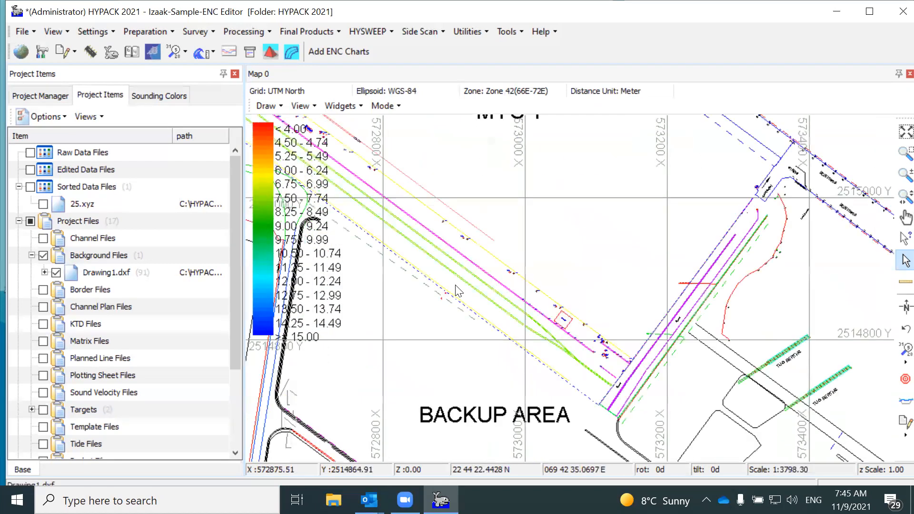
scroll(457, 290, "up", 4)
scroll(480, 247, "down", 6)
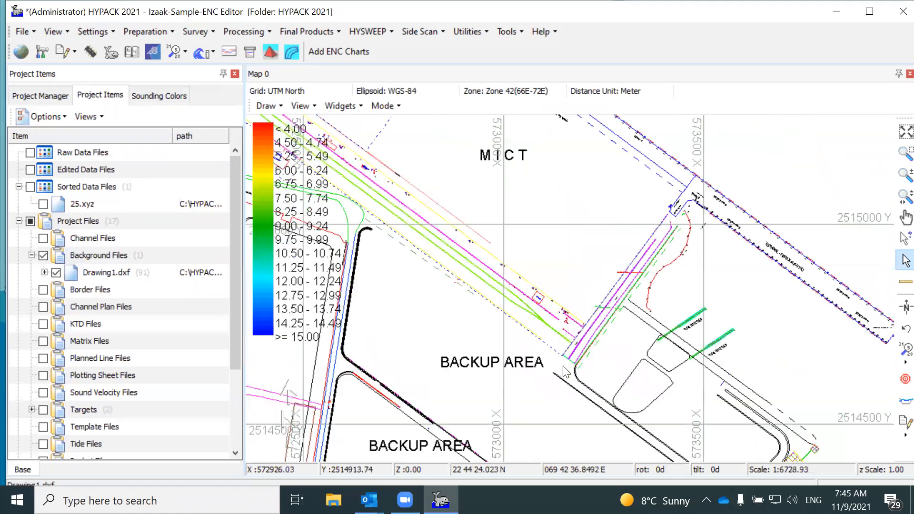
scroll(564, 371, "down", 3)
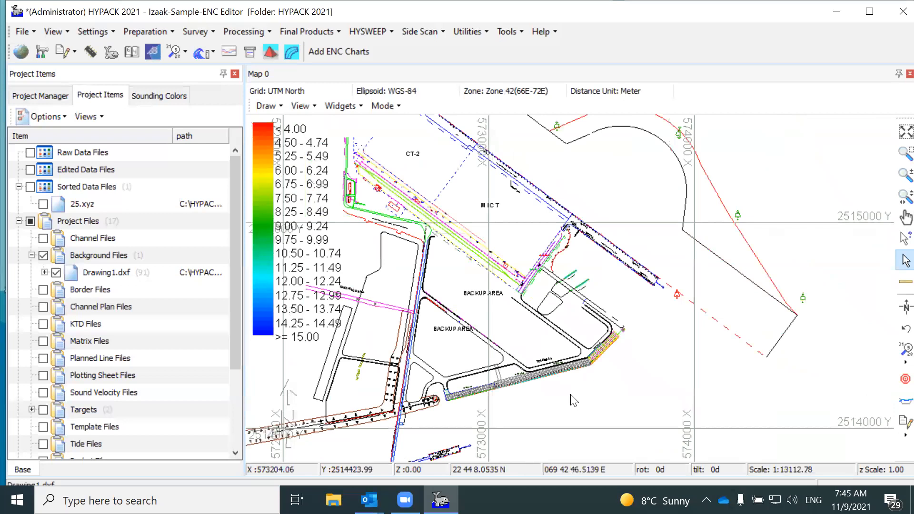
Step: Examine the Terminal-3 berths in the drawing, including the pile grid and numbered bollards at the quay's bend
scroll(519, 268, "up", 3)
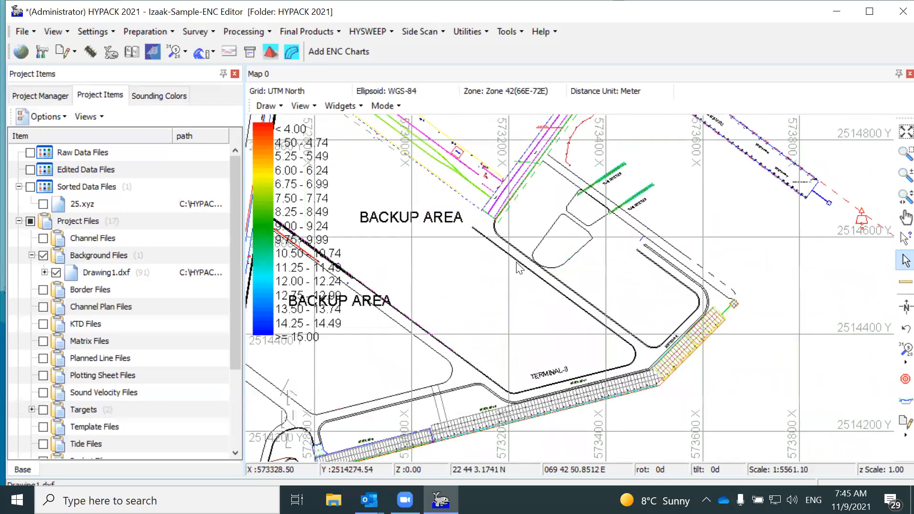
scroll(519, 268, "up", 3)
scroll(669, 216, "down", 2)
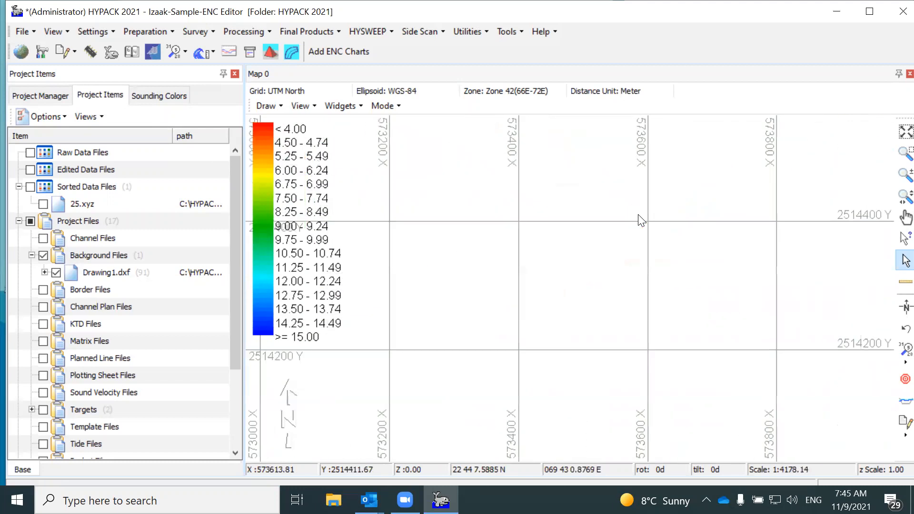
scroll(583, 284, "up", 2)
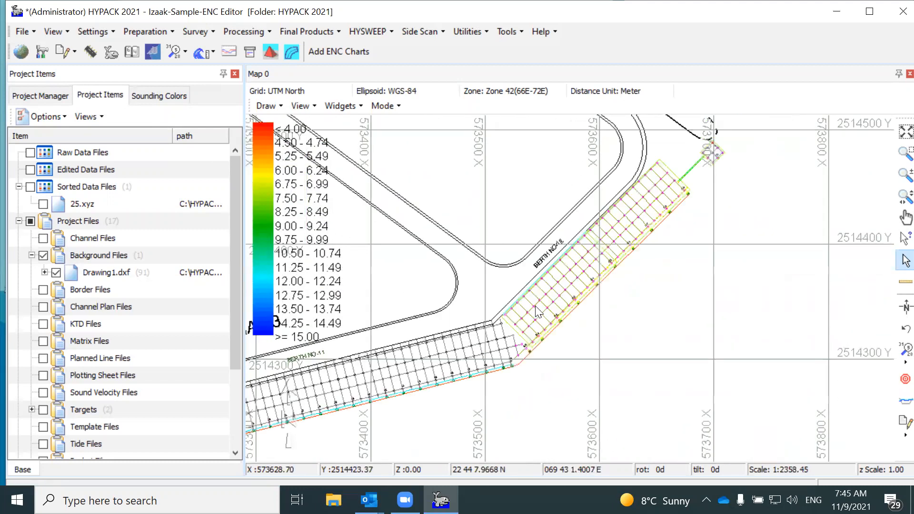
scroll(539, 315, "up", 1)
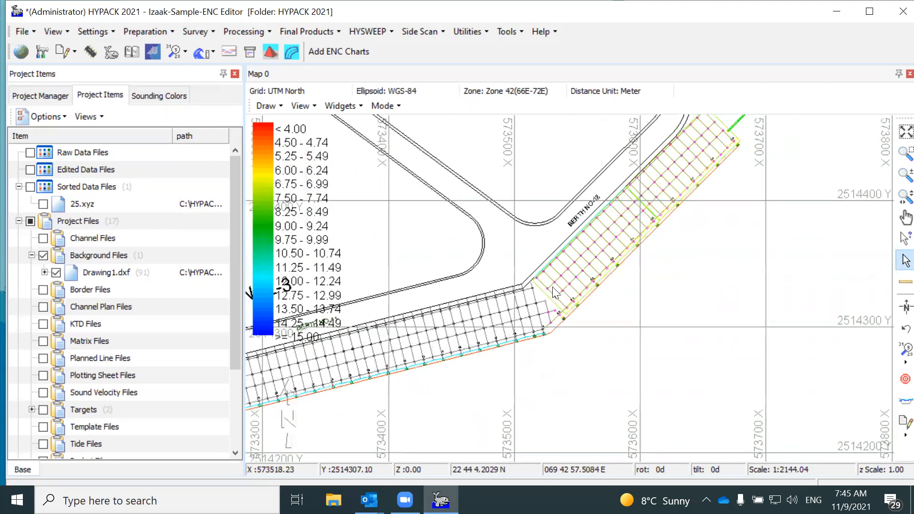
scroll(555, 293, "up", 3)
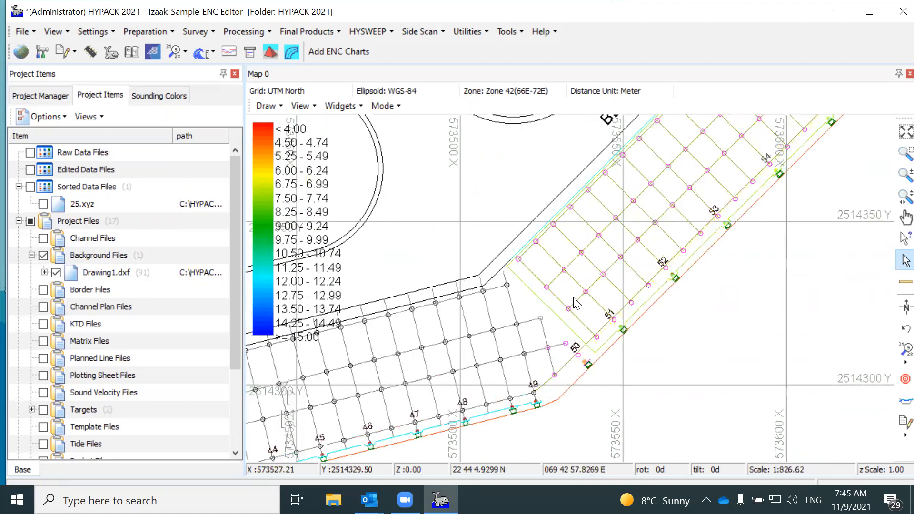
scroll(576, 303, "down", 3)
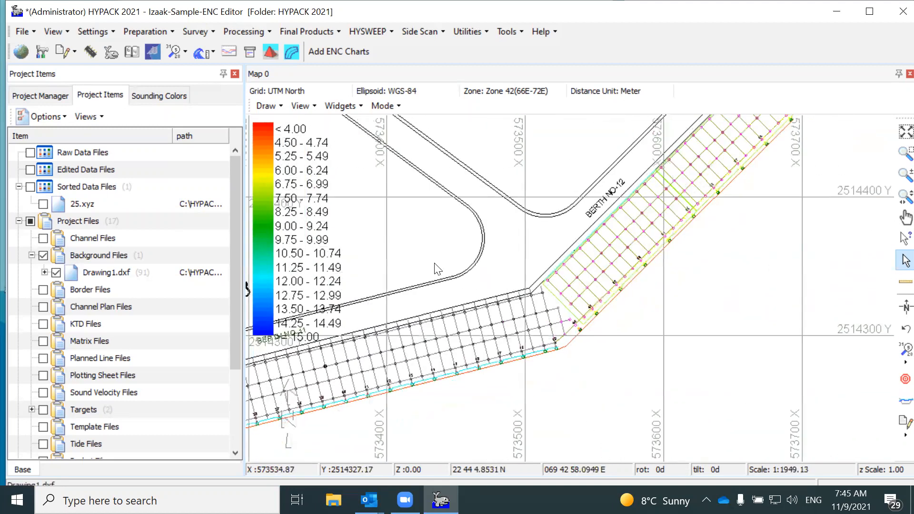
Step: Expand the layers of Drawing1.dxf and look through the list, including the ROAD, ISLANDS and JETTY layers
left_click(44, 272)
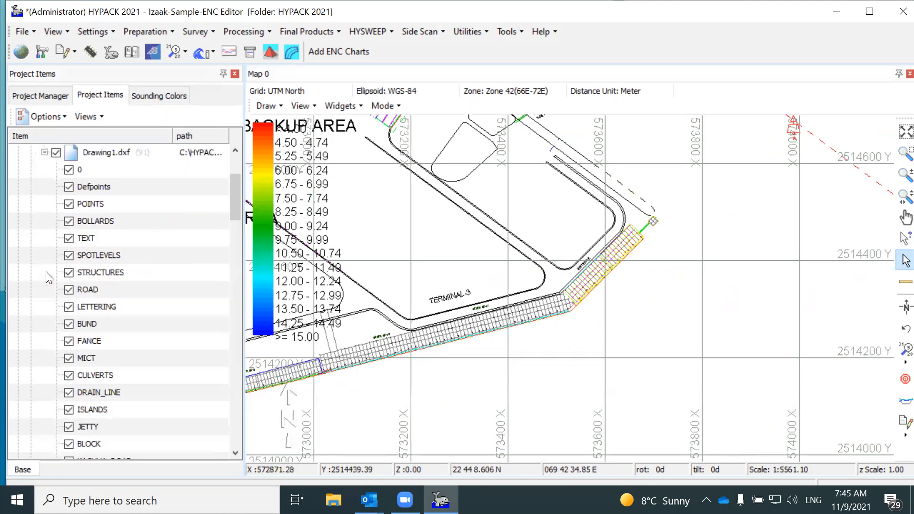
scroll(64, 270, "up", 3)
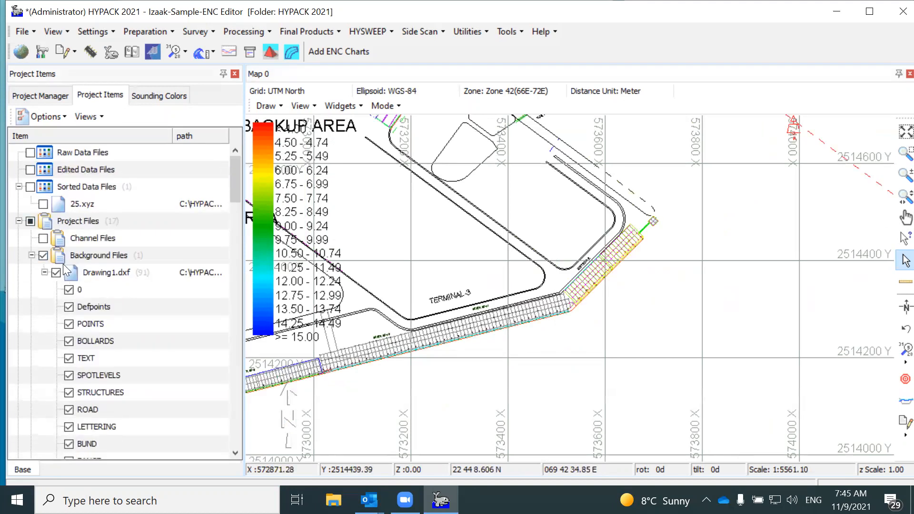
scroll(98, 286, "down", 3)
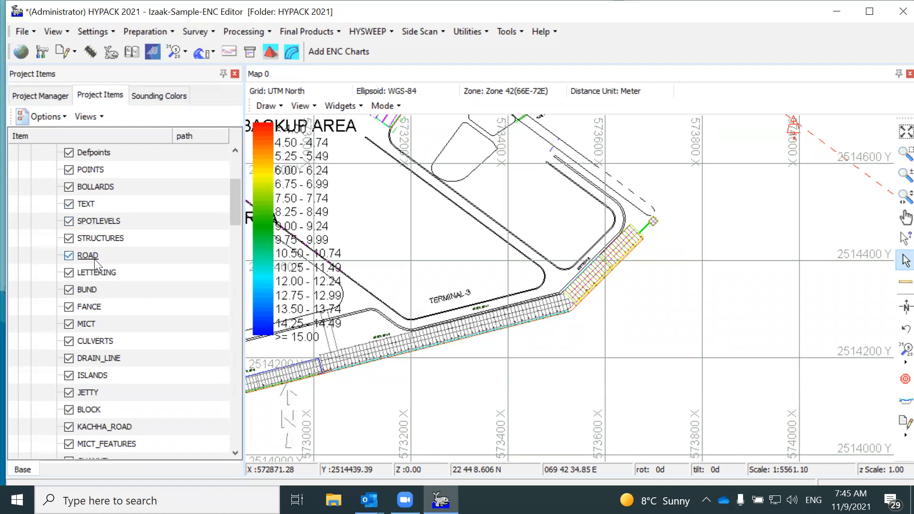
scroll(97, 262, "up", 2)
scroll(98, 262, "up", 1)
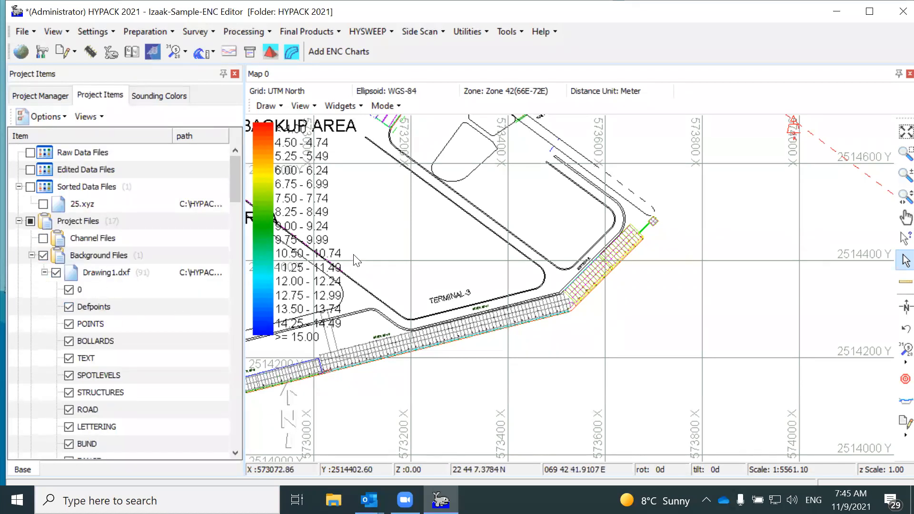
Step: Review the overall port layout around MICT and the backup areas, and collapse the Drawing1.dxf layer list
scroll(497, 222, "down", 2)
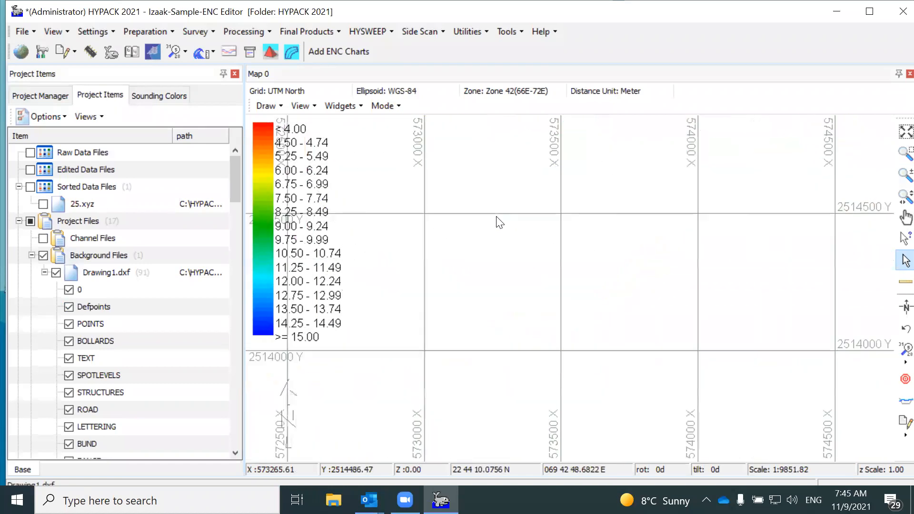
scroll(496, 221, "down", 1)
scroll(486, 206, "down", 1)
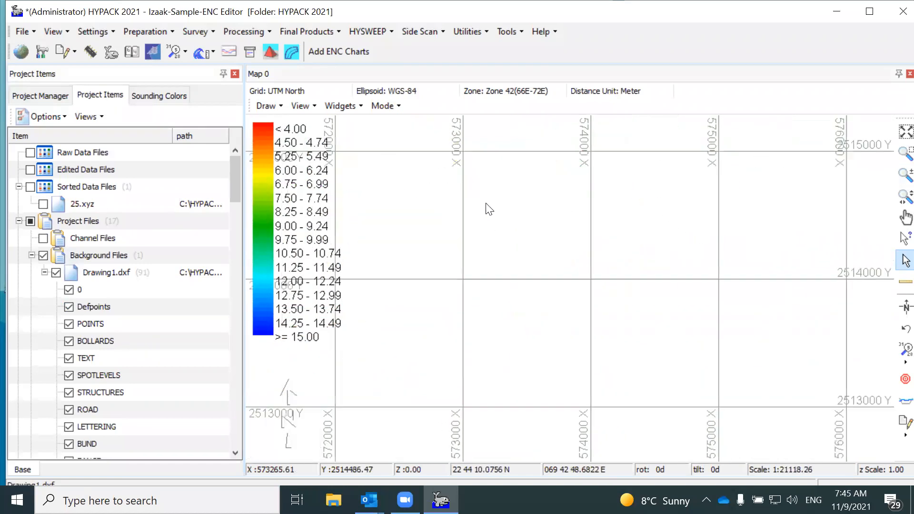
scroll(468, 224, "down", 2)
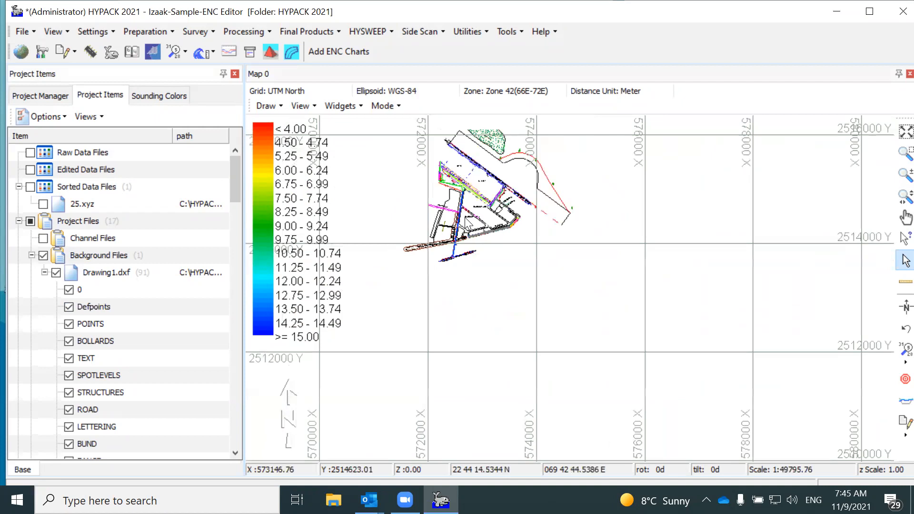
scroll(468, 223, "up", 3)
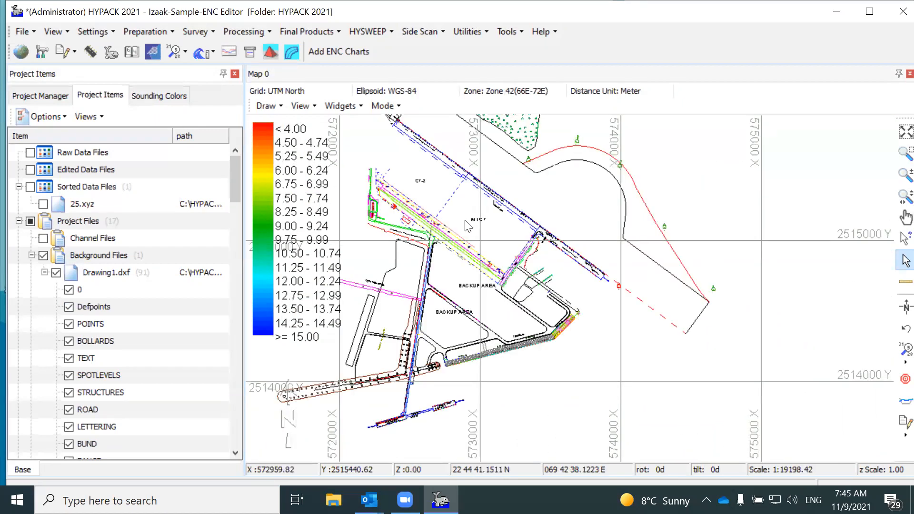
scroll(465, 233, "up", 1)
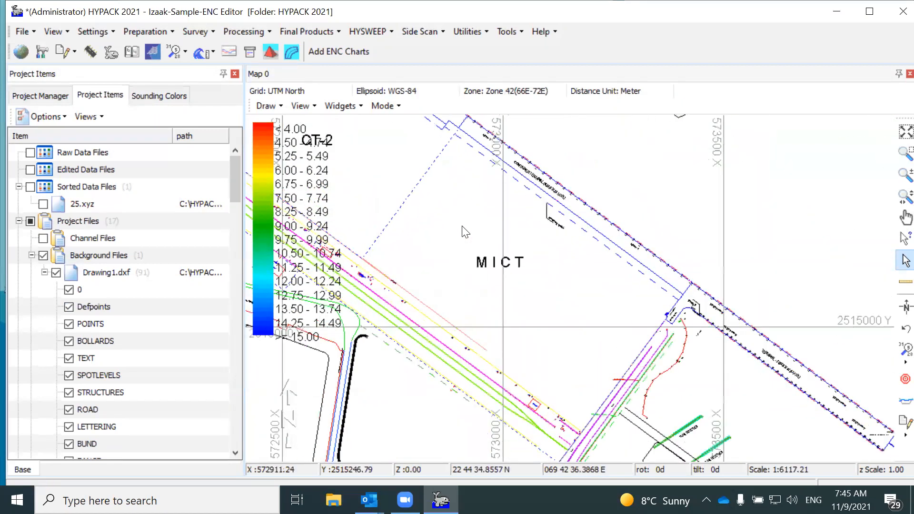
scroll(465, 233, "down", 1)
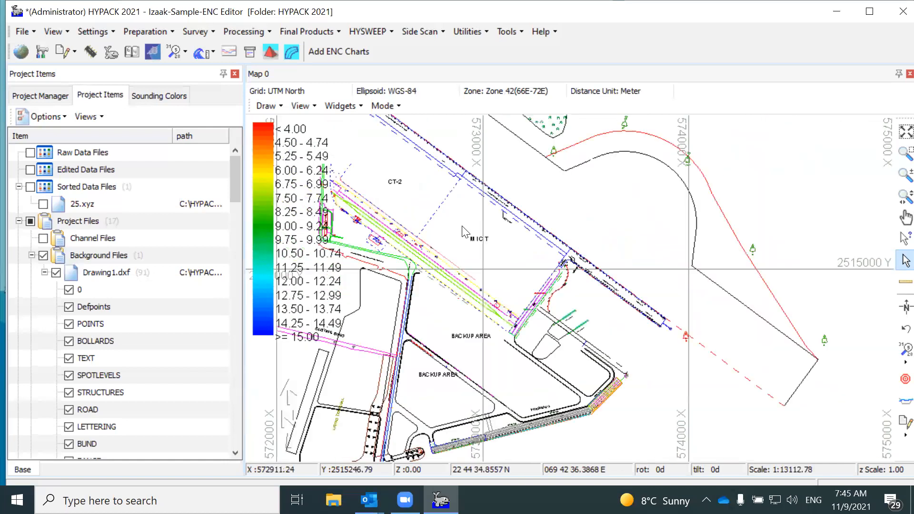
scroll(465, 232, "down", 1)
scroll(465, 232, "up", 1)
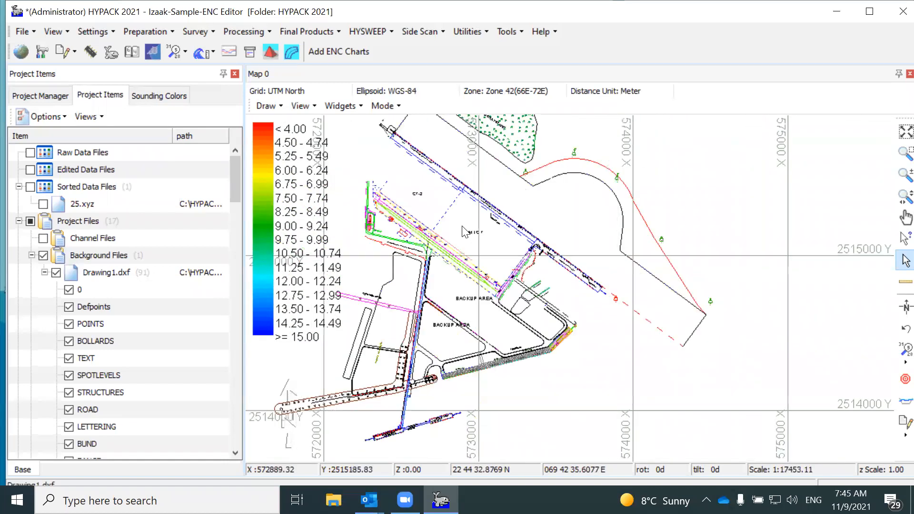
scroll(465, 232, "up", 1)
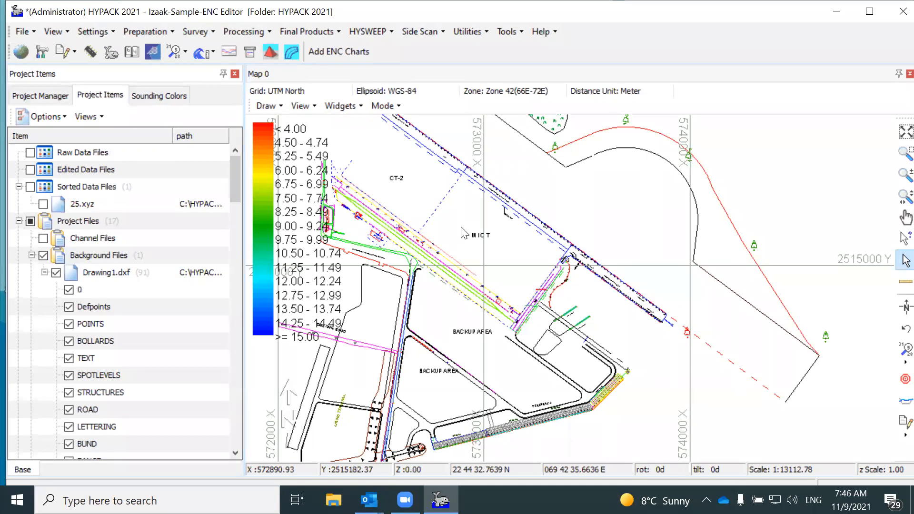
left_click(44, 272)
scroll(456, 240, "down", 3)
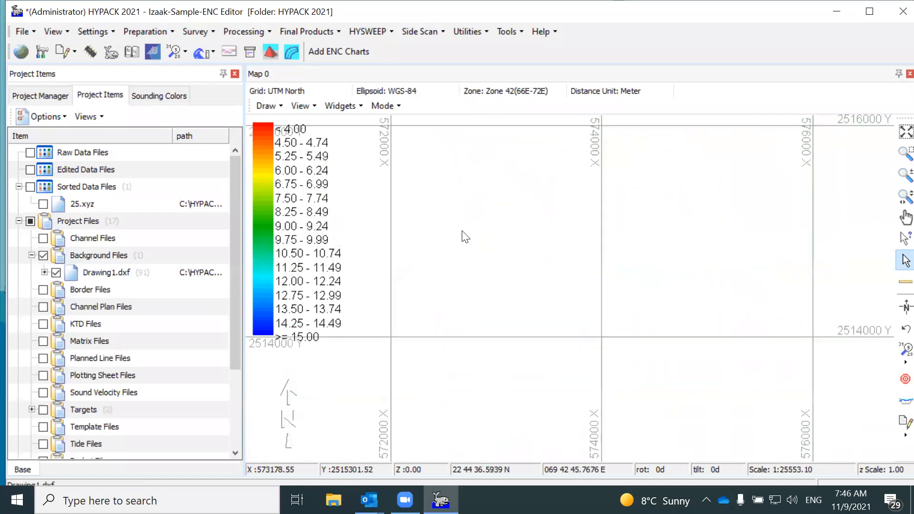
Step: Launch ENC Editor from HYPACK's final products tools
scroll(457, 242, "down", 3)
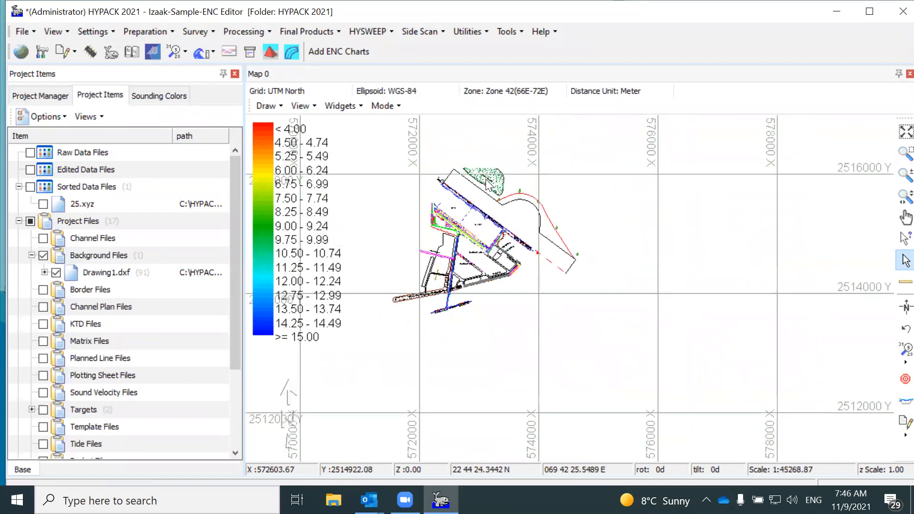
scroll(481, 179, "up", 2)
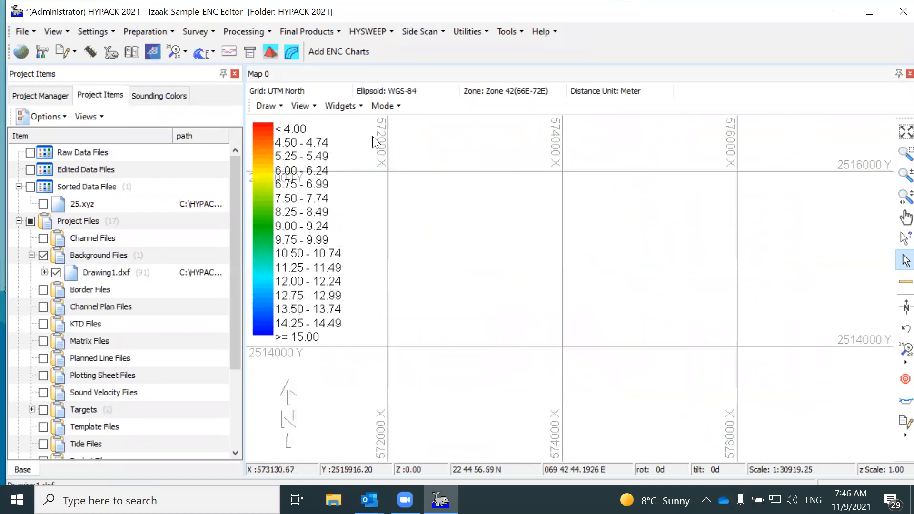
left_click(296, 31)
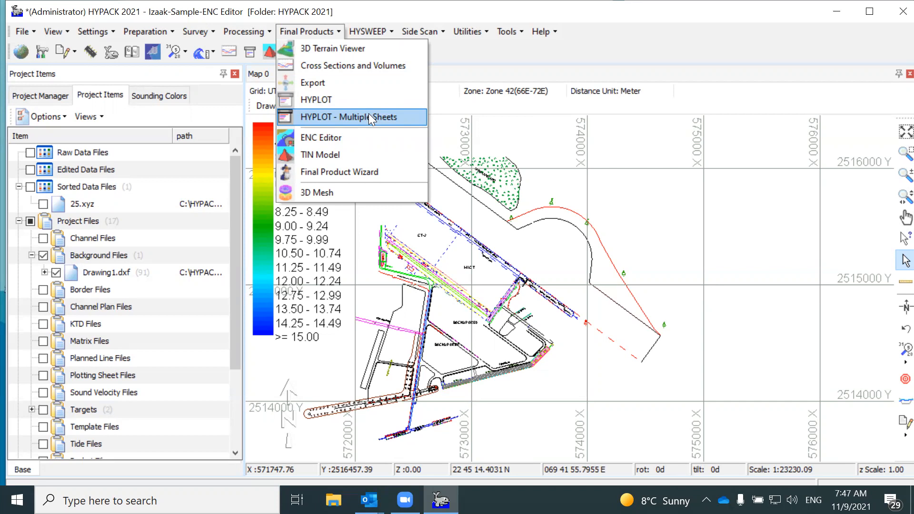
left_click(357, 138)
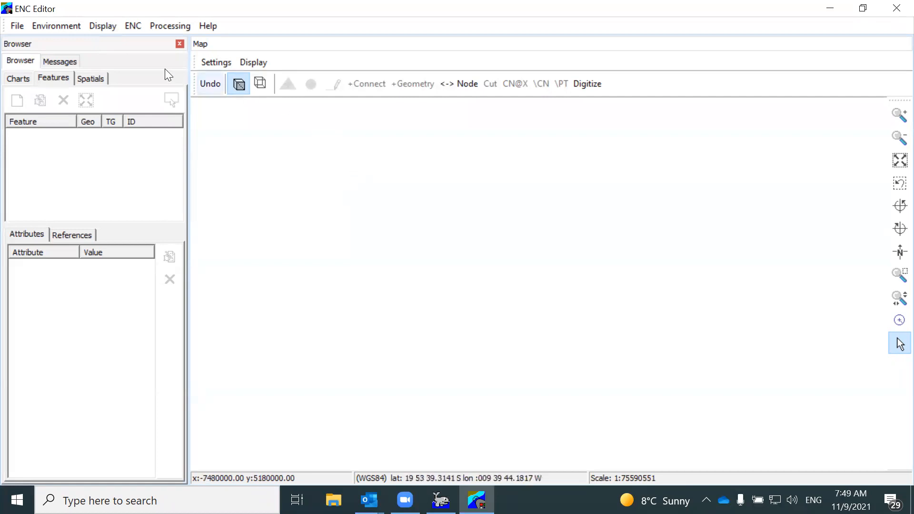
Step: Load the Autocad file Drawing1.dxf from the project folder as a background chart
left_click(107, 30)
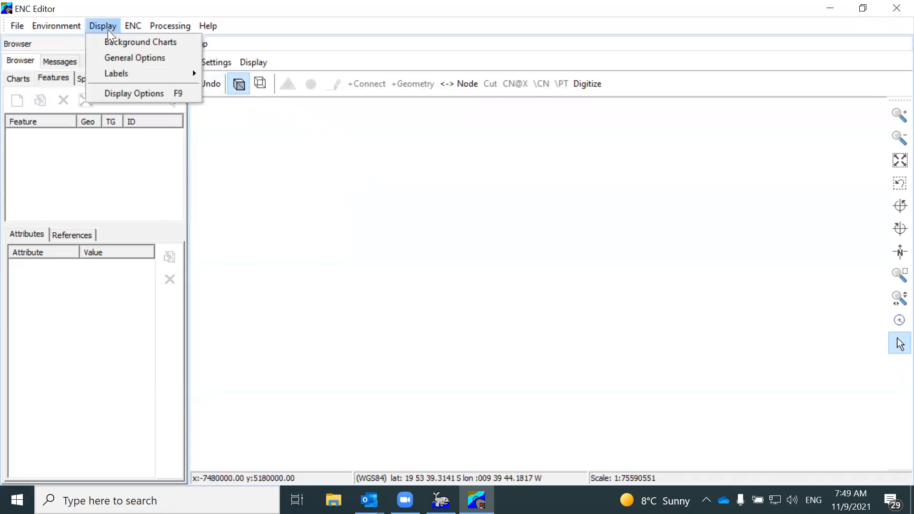
left_click(118, 43)
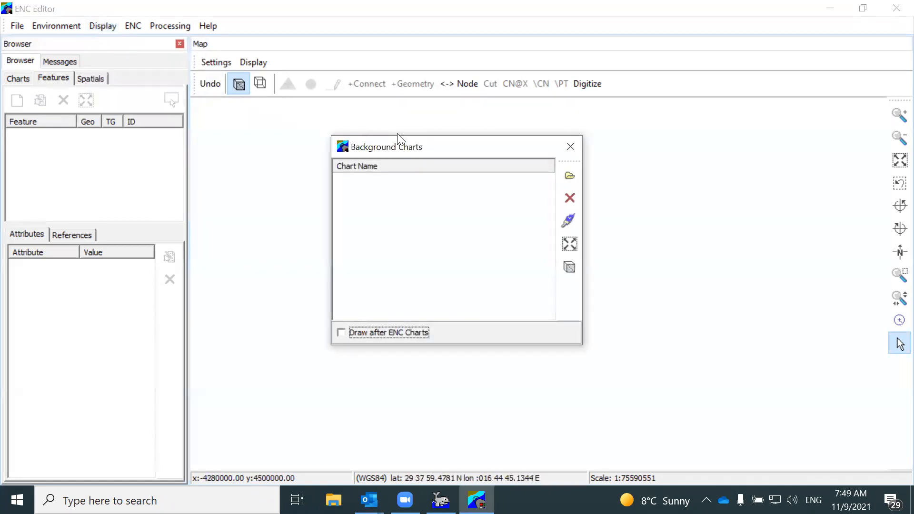
left_click_drag(414, 149, 325, 123)
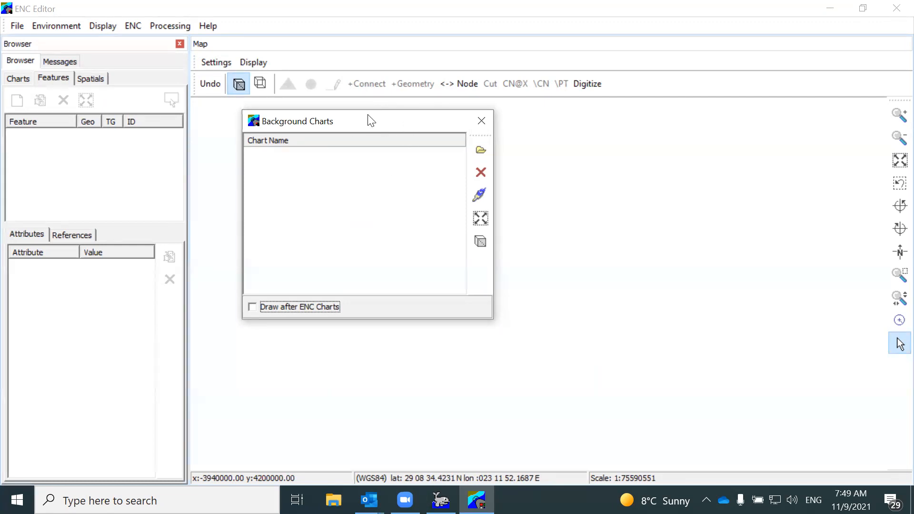
left_click_drag(370, 120, 361, 104)
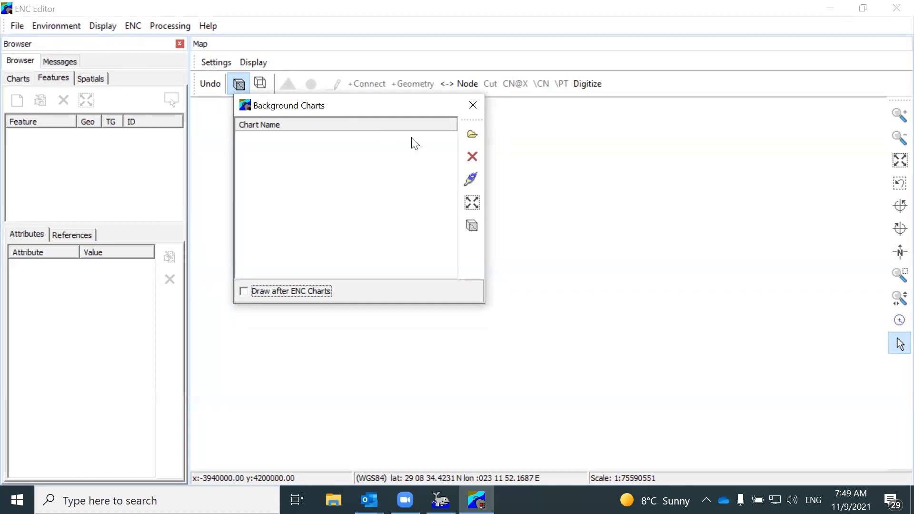
left_click(472, 135)
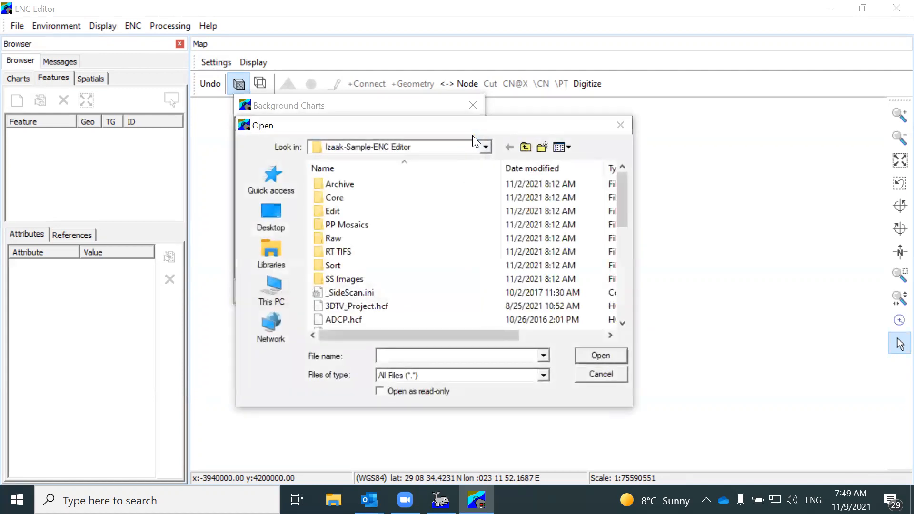
left_click(543, 376)
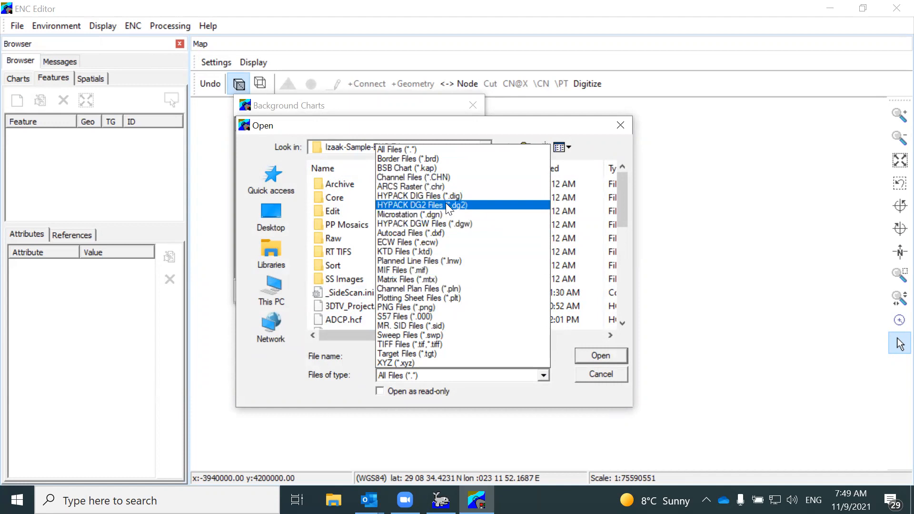
left_click(432, 232)
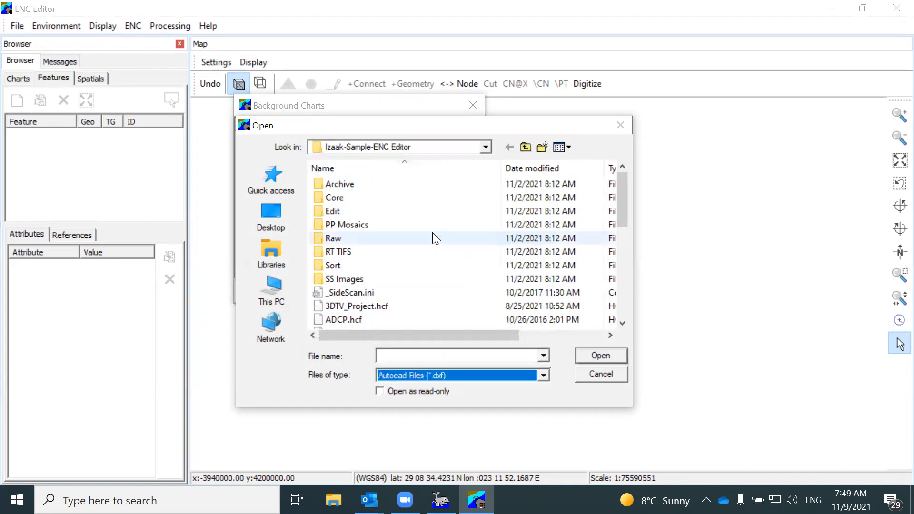
left_click(380, 288)
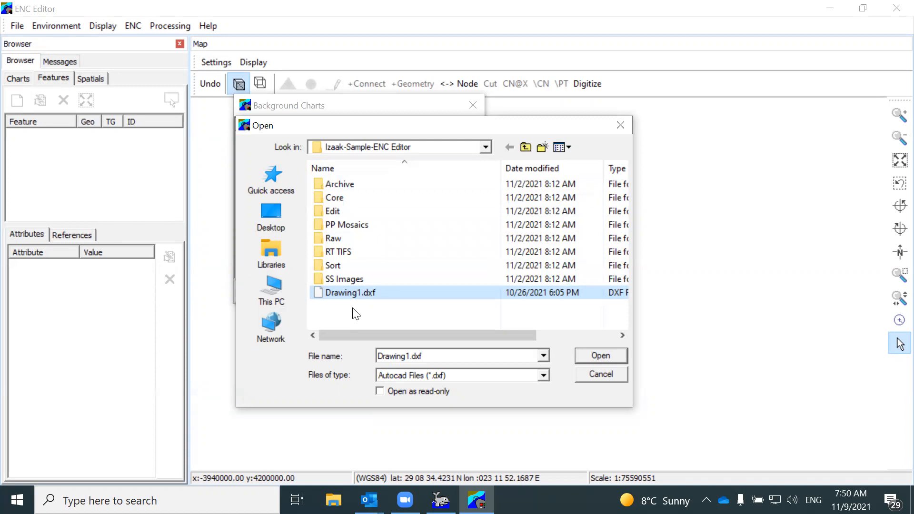
left_click(595, 354)
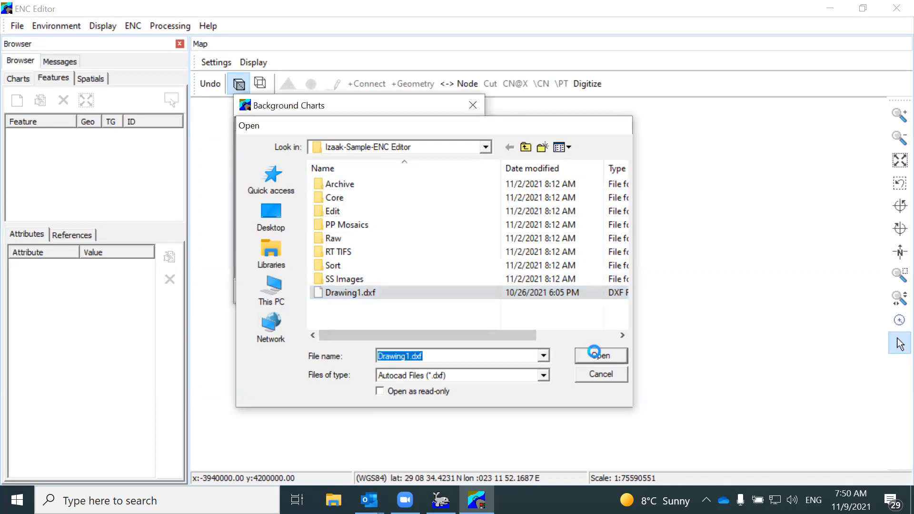
Step: Locate the loaded drawing on the map and fit the view to the background chart's extents
left_click(382, 139)
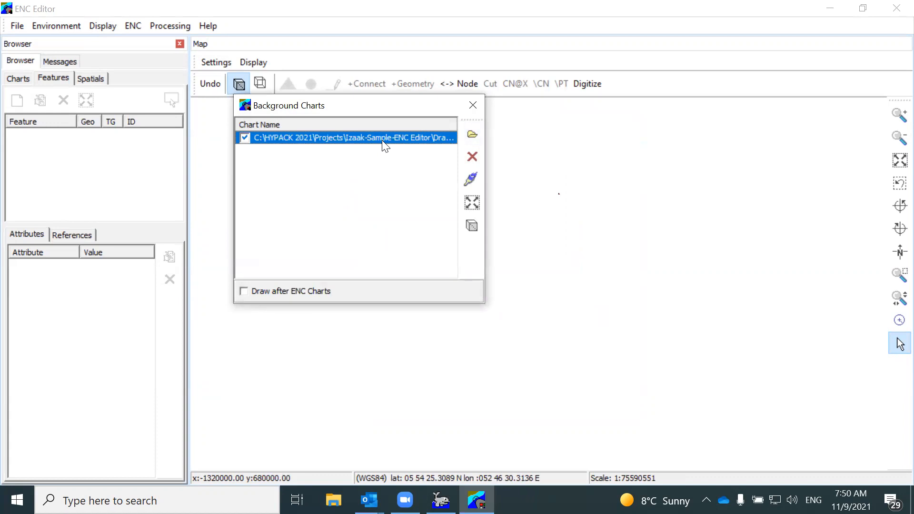
left_click_drag(559, 195, 583, 210)
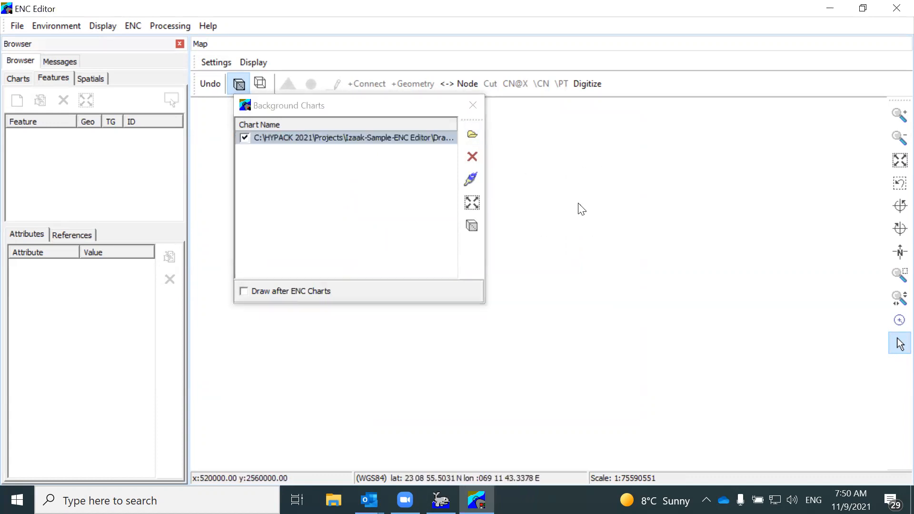
scroll(589, 216, "up", 3)
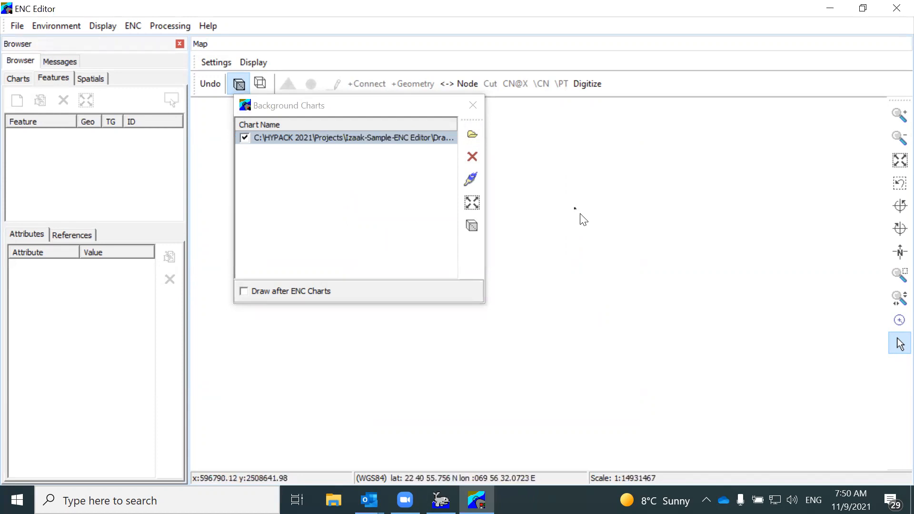
scroll(551, 183, "up", 5)
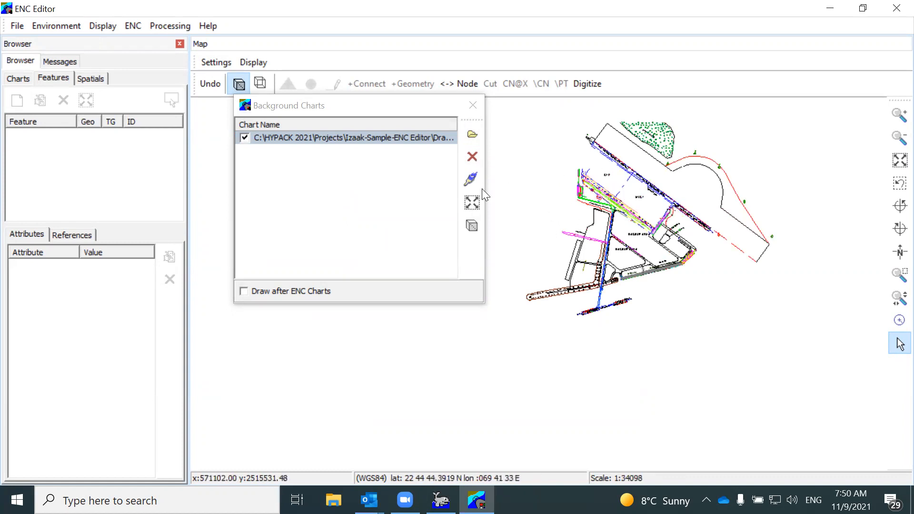
left_click(435, 140)
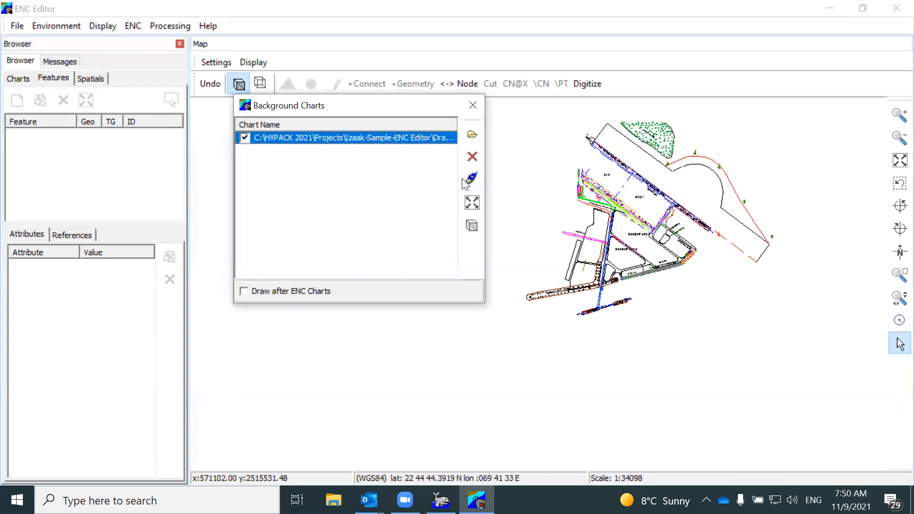
left_click(472, 202)
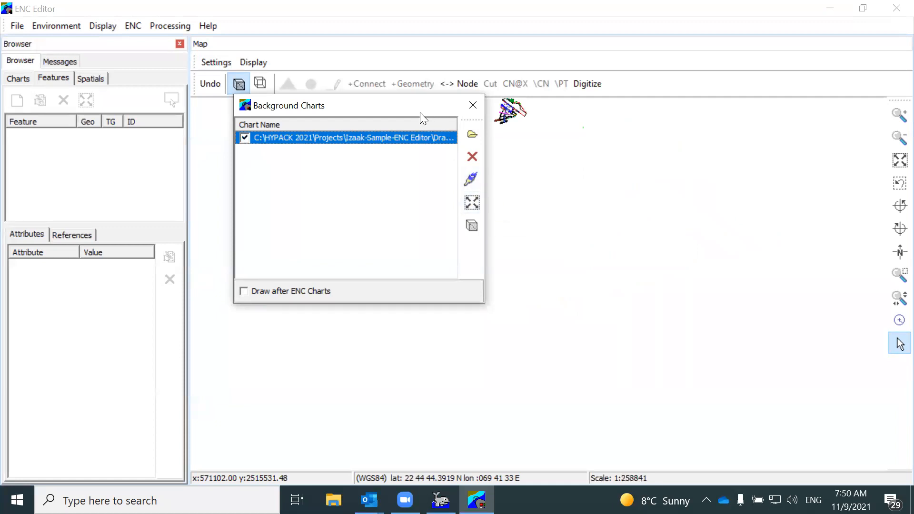
Step: Move the Background Charts window clear of the map and bring the port drawing into close view in the open map area
left_click_drag(420, 112, 289, 140)
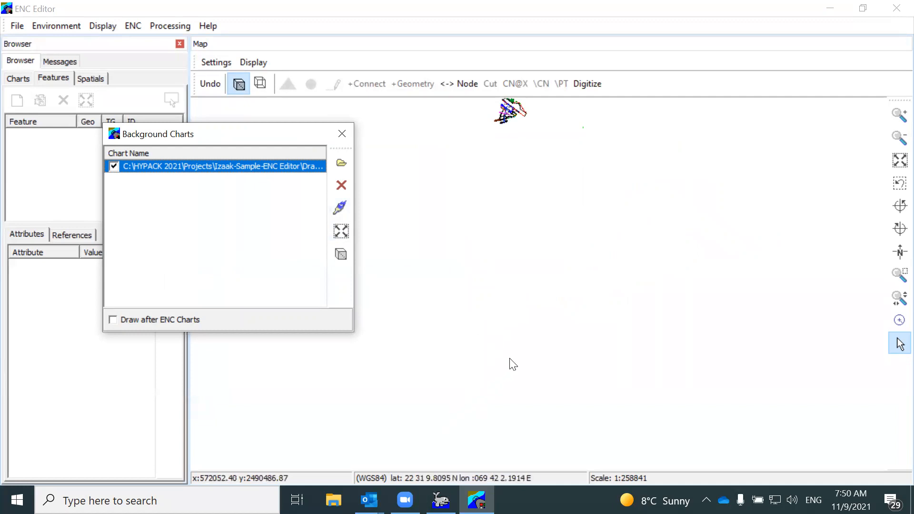
mouse_move(522, 108)
left_mouse_down()
mouse_move(534, 192)
mouse_move(534, 176)
mouse_move(577, 202)
mouse_move(610, 198)
left_mouse_up()
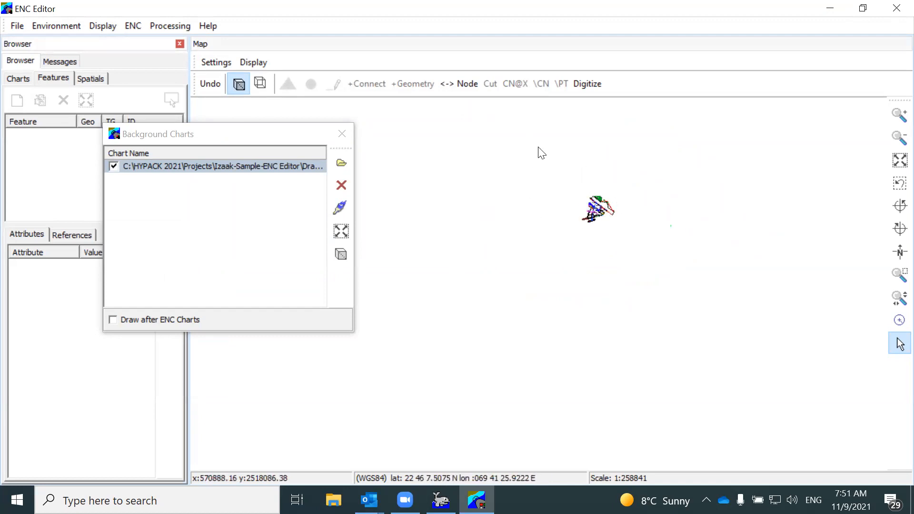
mouse_move(590, 204)
left_mouse_down()
mouse_move(514, 153)
mouse_move(545, 255)
left_mouse_up()
scroll(542, 250, "up", 2)
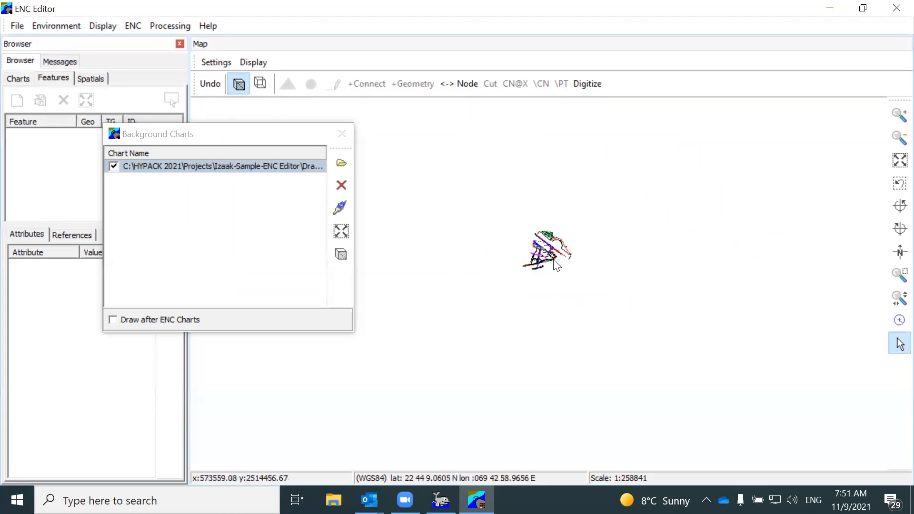
scroll(542, 249, "up", 2)
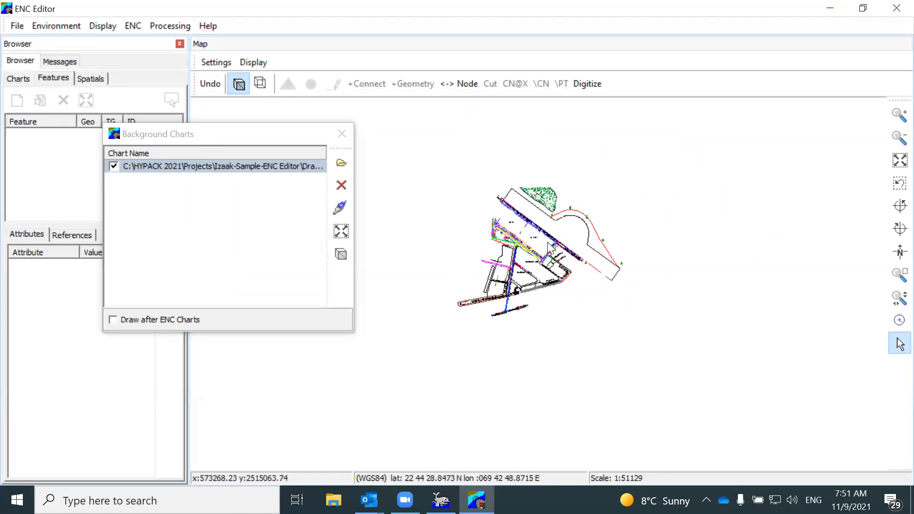
scroll(550, 247, "up", 2)
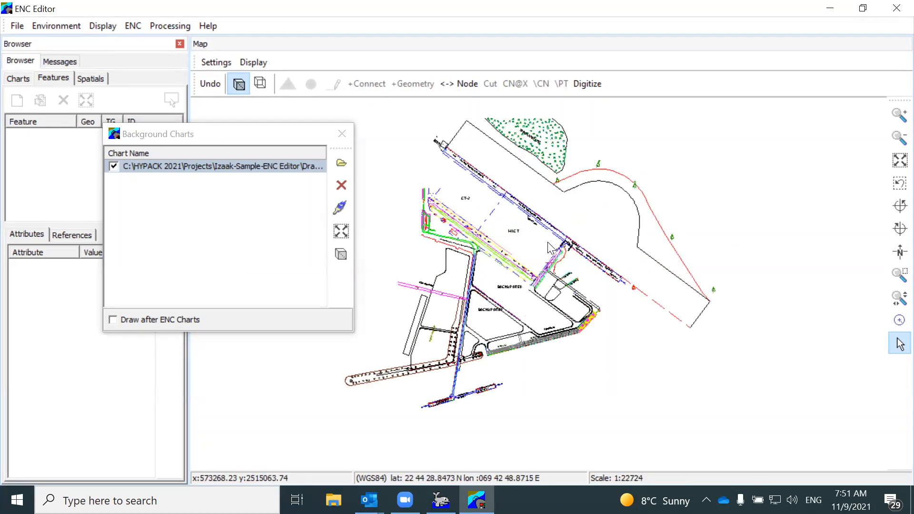
Step: Examine the background drawing's port layout, including the MICT terminal, the backup areas and the surrounding channel outline
scroll(548, 245, "down", 6)
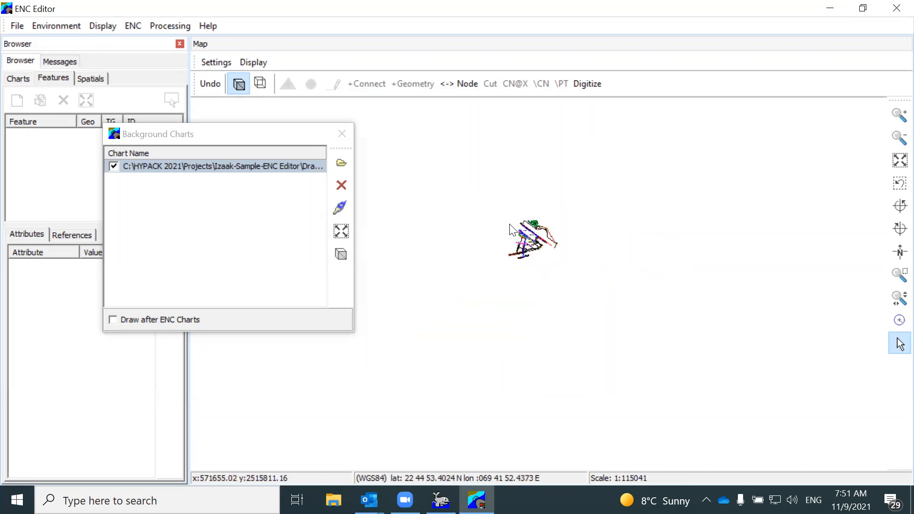
scroll(538, 234, "up", 6)
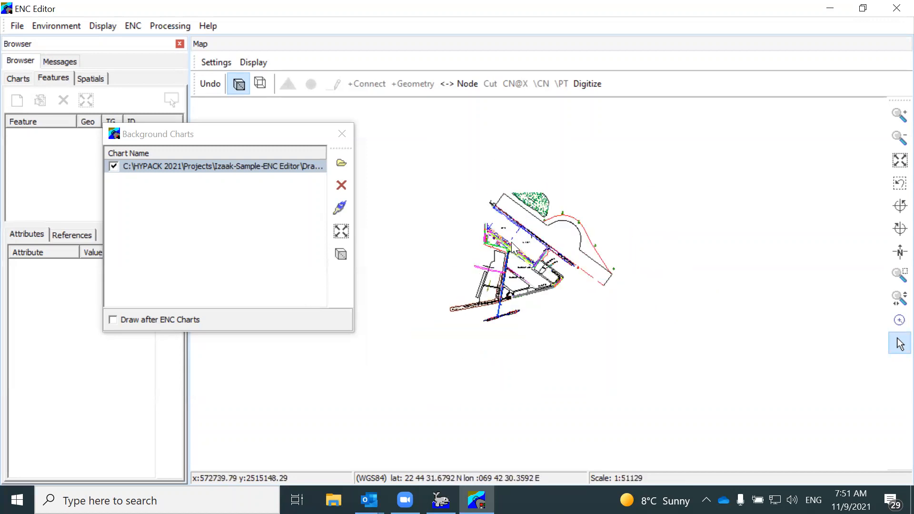
scroll(519, 247, "down", 2)
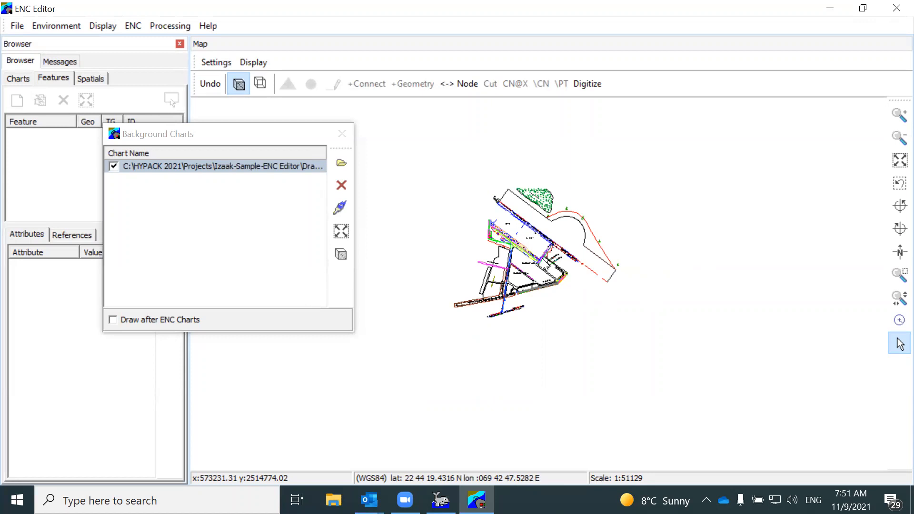
scroll(543, 261, "up", 4)
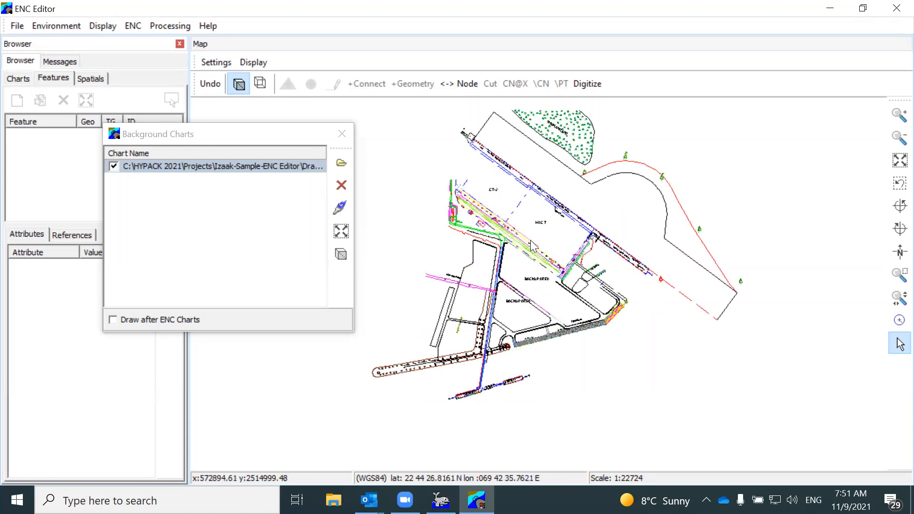
scroll(533, 259, "up", 3)
scroll(533, 258, "down", 3)
scroll(518, 323, "up", 2)
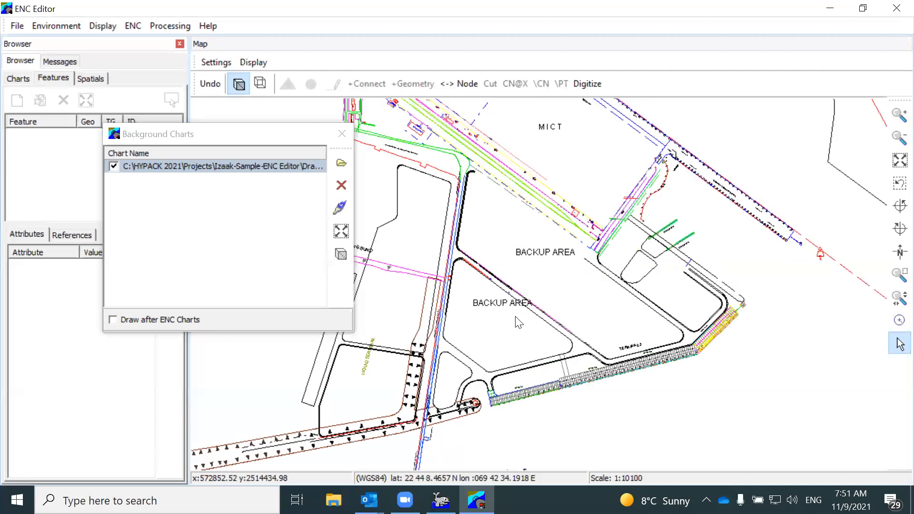
scroll(518, 318, "down", 4)
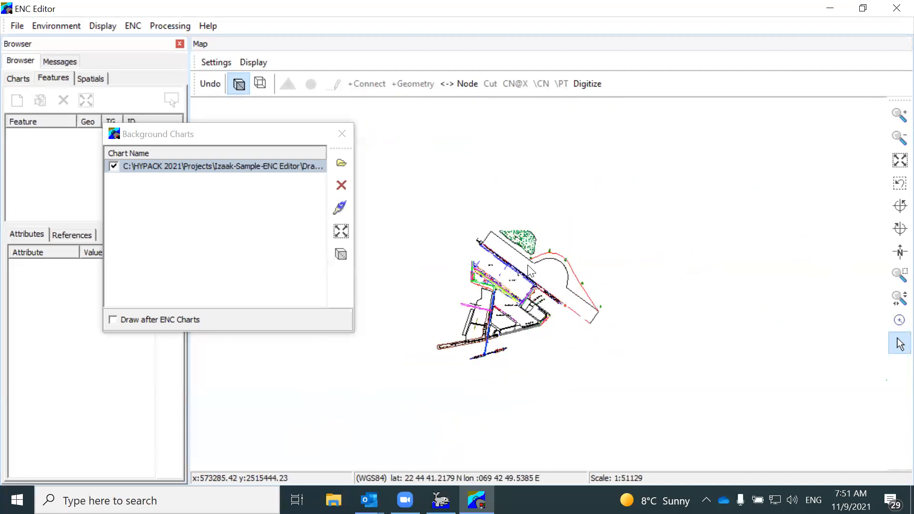
scroll(531, 271, "up", 3)
scroll(521, 286, "down", 1)
scroll(510, 304, "up", 1)
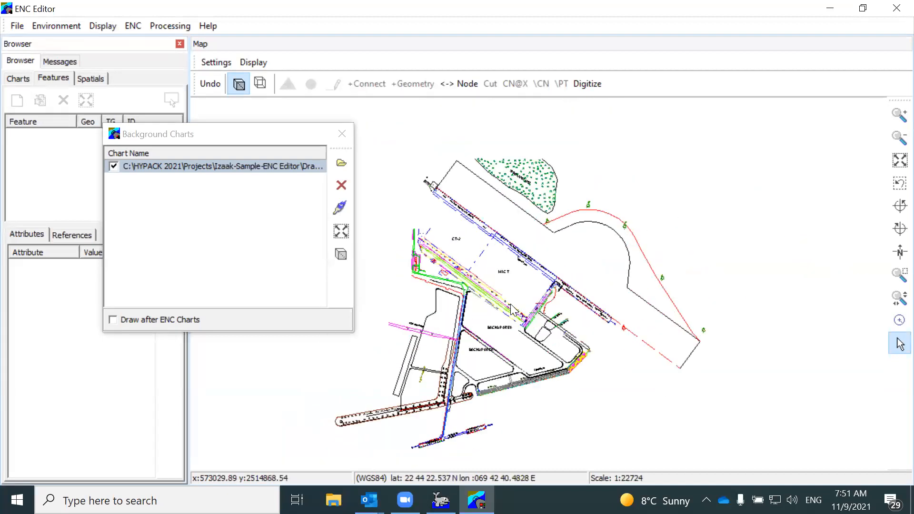
scroll(510, 312, "down", 1)
scroll(507, 314, "up", 1)
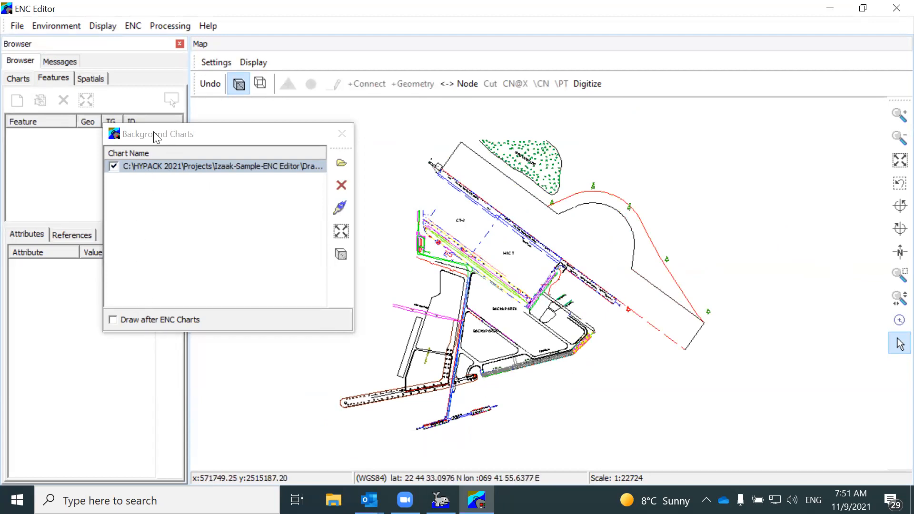
Step: Enable drawing the background after the ENC charts and apply a transparency value of 130 to Drawing1.dxf
left_click(135, 322)
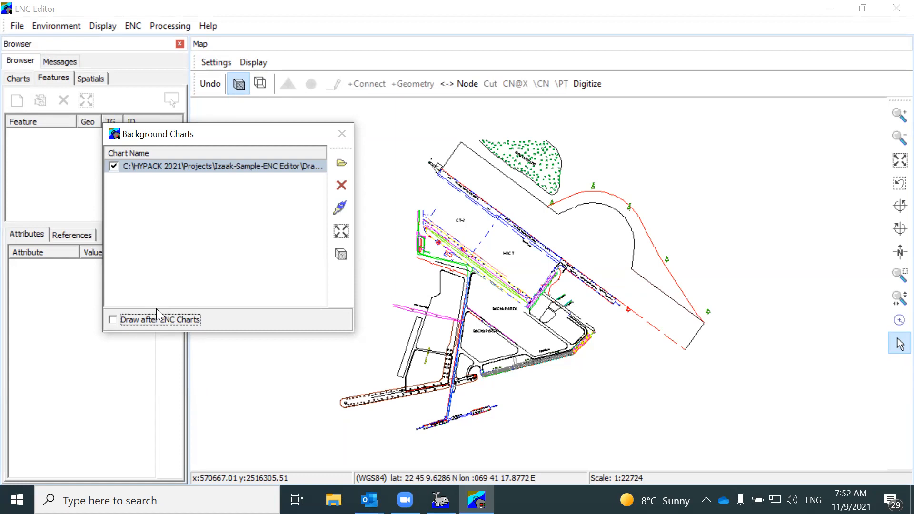
left_click(150, 318)
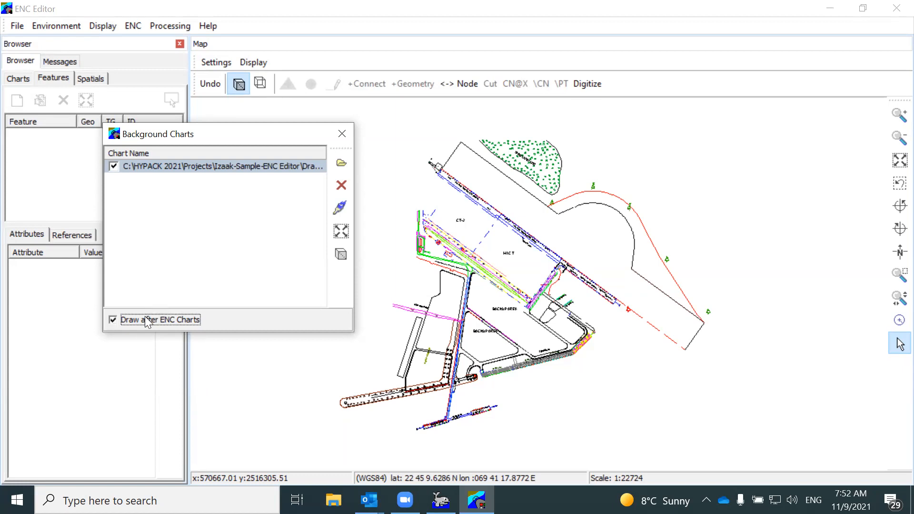
left_click(340, 256)
left_click_drag(331, 227, 230, 241)
left_click(295, 258)
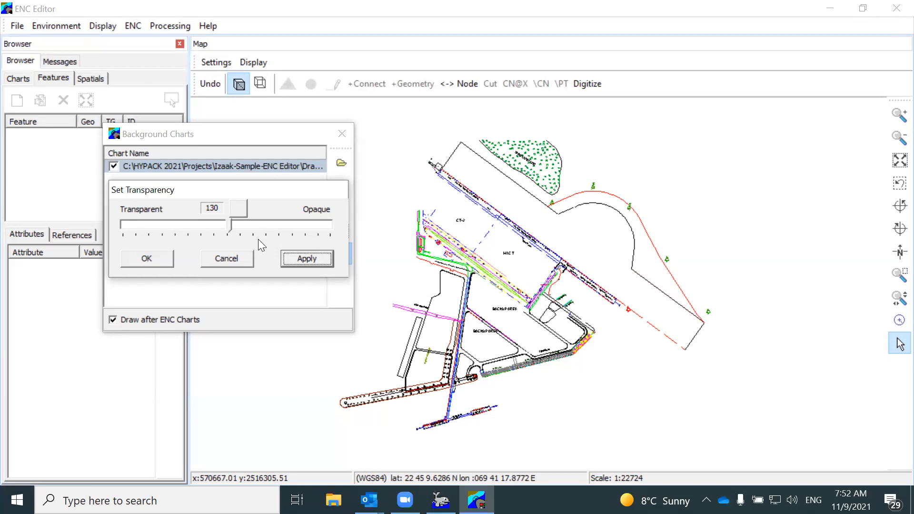
Step: Accept the background drawing's transparency setting and close the Background Charts window
left_click(150, 260)
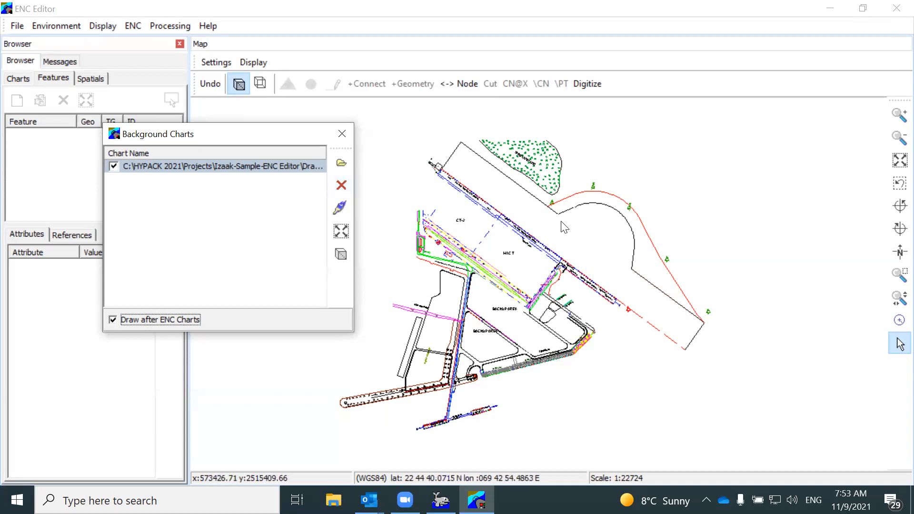
left_click(678, 314)
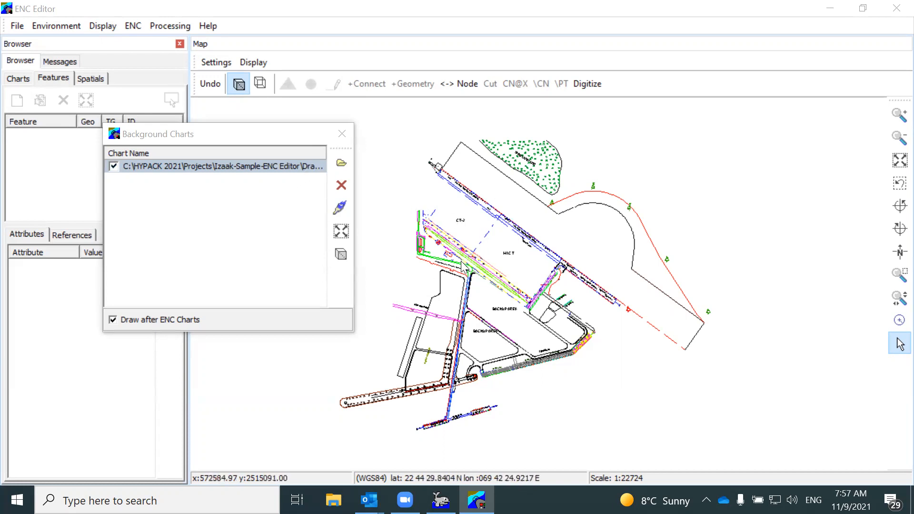
left_click(342, 134)
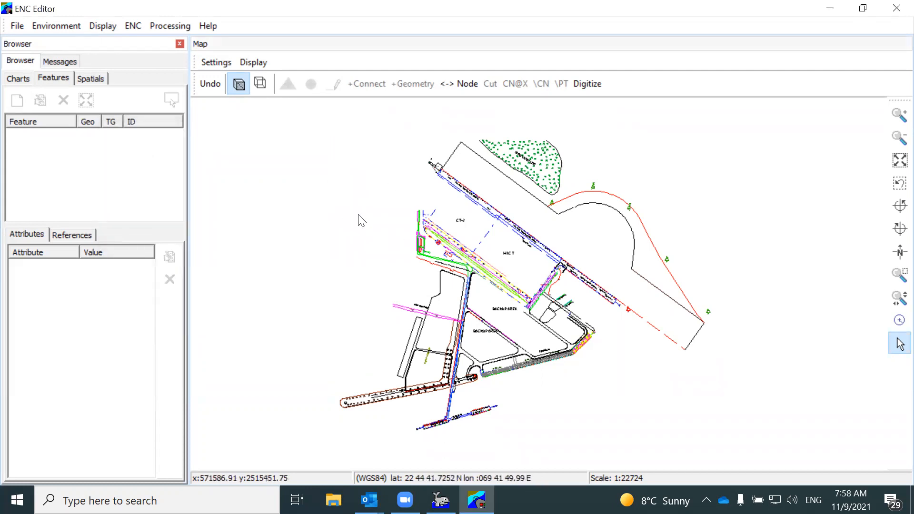
Step: Reopen the background chart list, hide the port drawing and show it again, and close the list
left_click(98, 26)
left_click(109, 43)
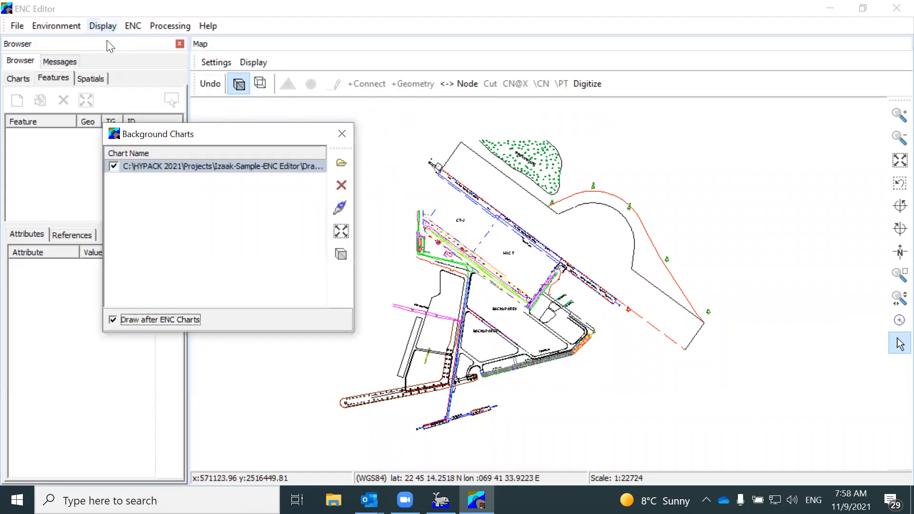
left_click(114, 166)
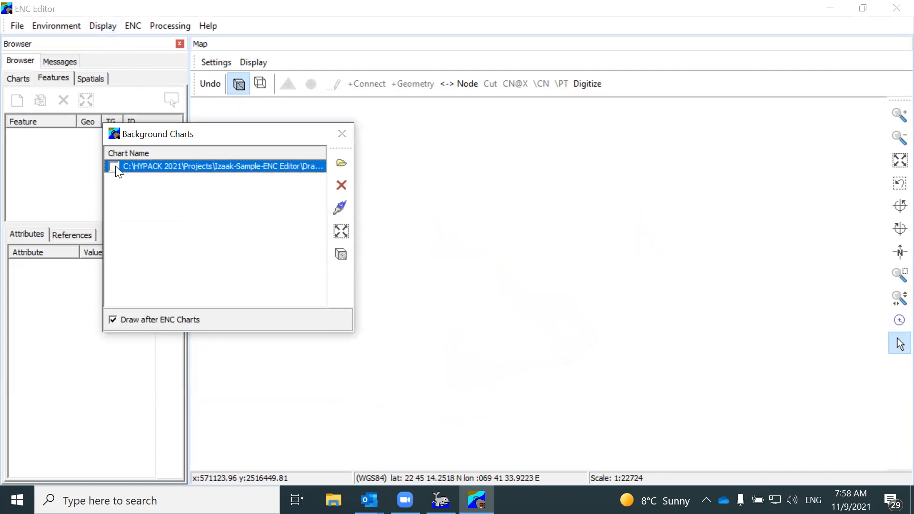
left_click(115, 167)
left_click(345, 137)
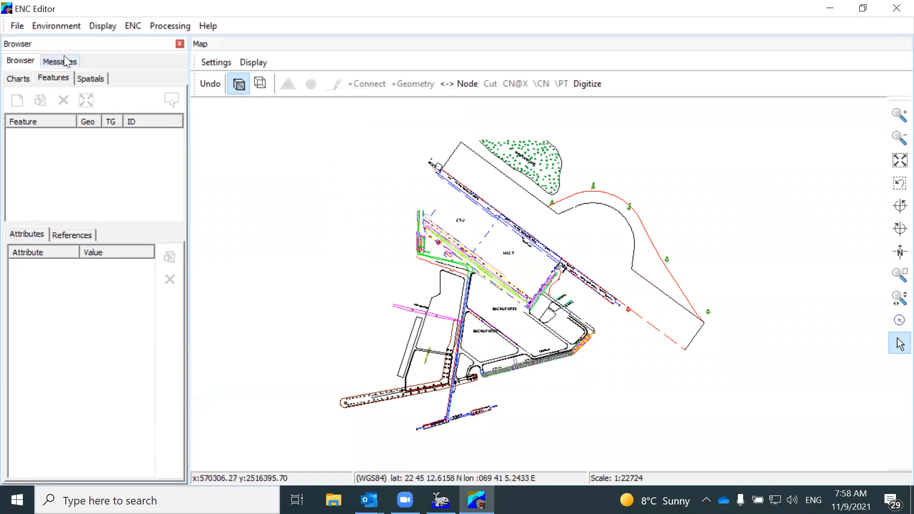
Step: Look through the browser's chart, feature and spatial lists
left_click(23, 80)
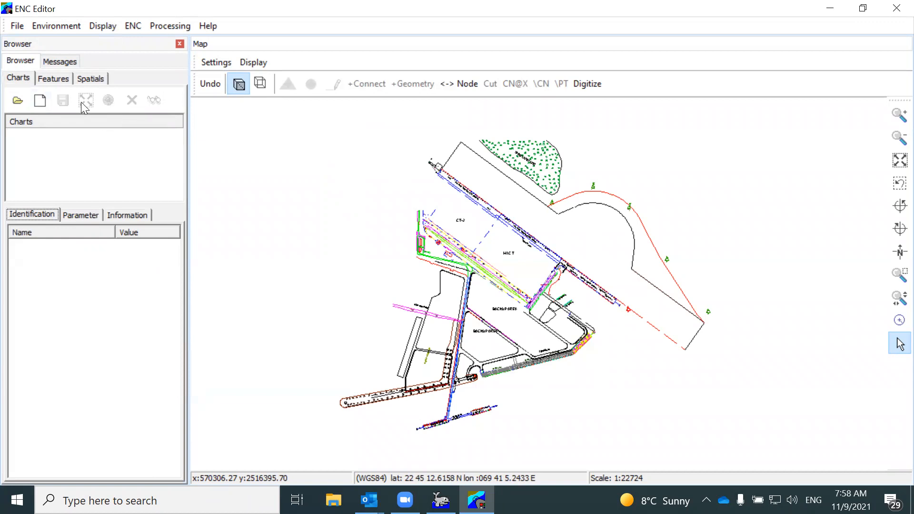
left_click(53, 79)
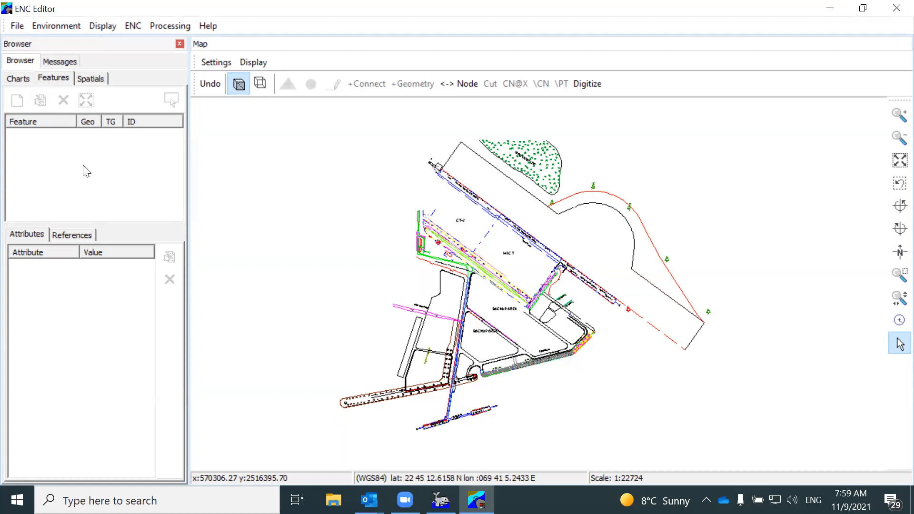
left_click(86, 79)
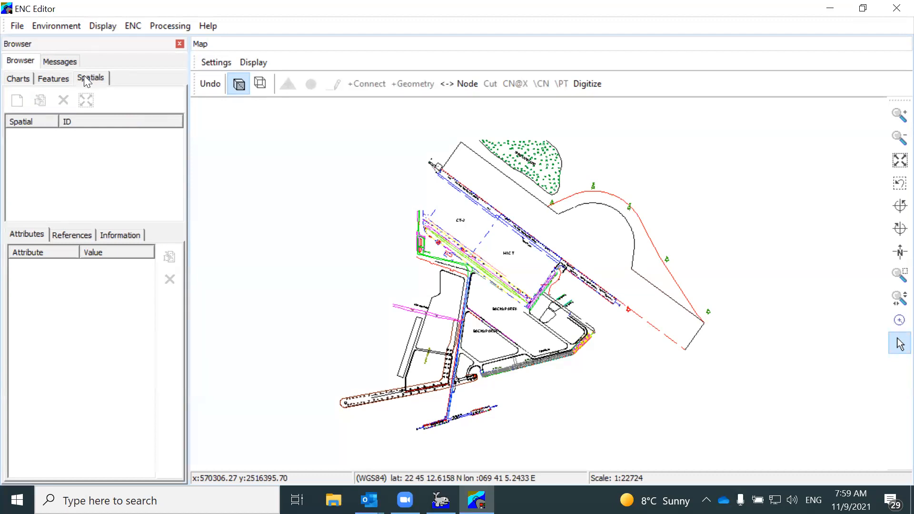
Step: Start creating a new chart from the chart list and move its limits window clear of the background drawing
left_click(24, 84)
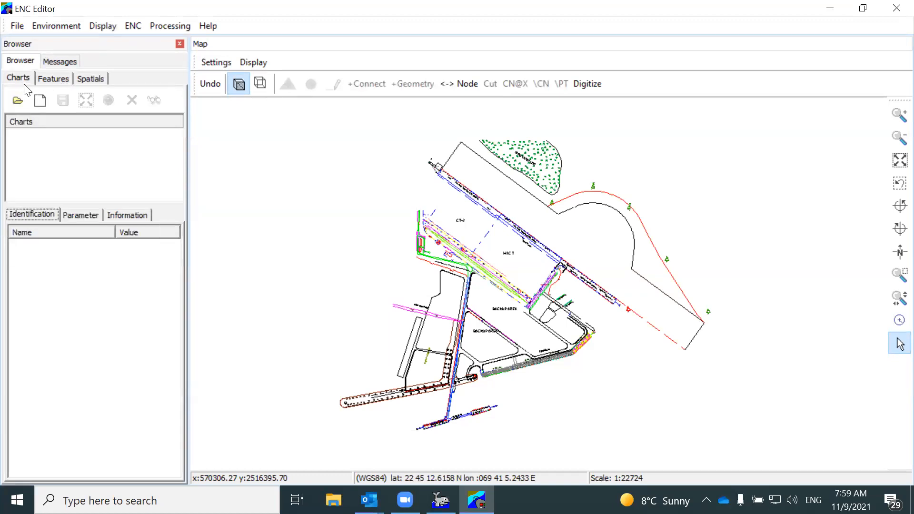
left_click(42, 103)
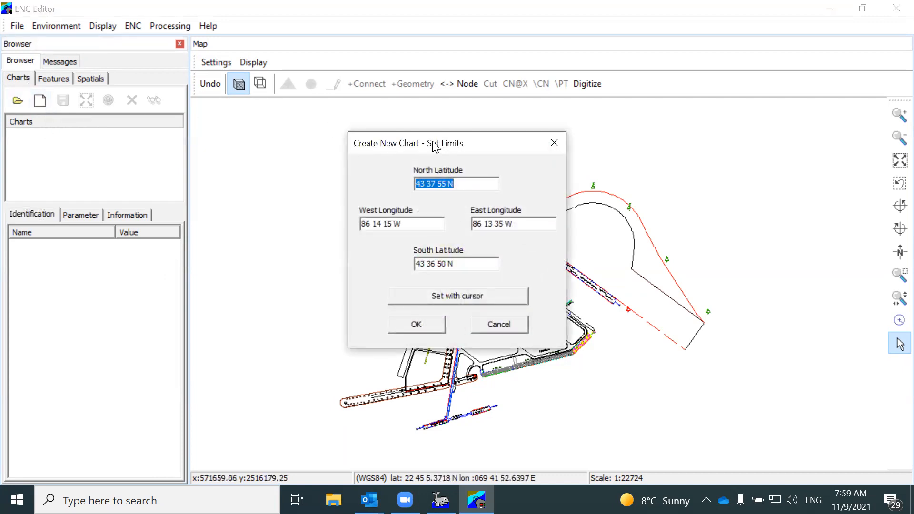
left_click_drag(433, 143, 203, 137)
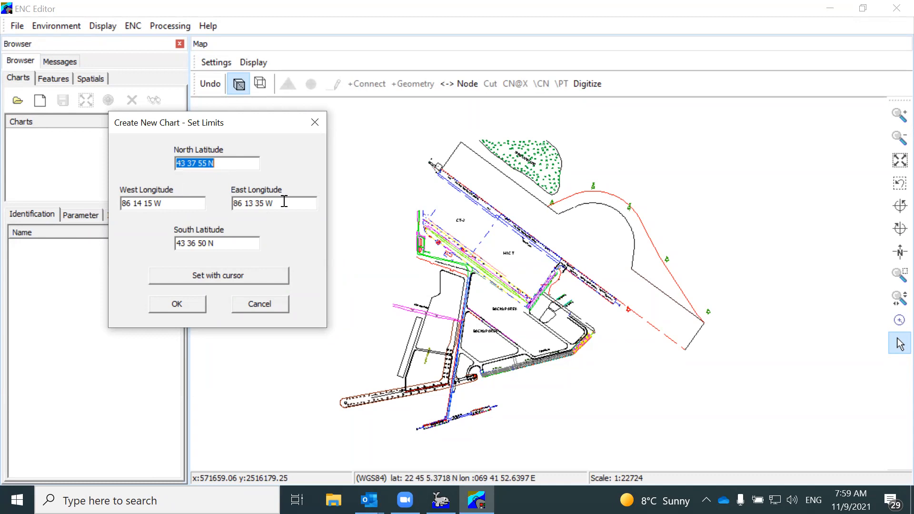
Step: Enter 43.234566 N as the new chart's north latitude in decimal degrees
left_click(240, 162)
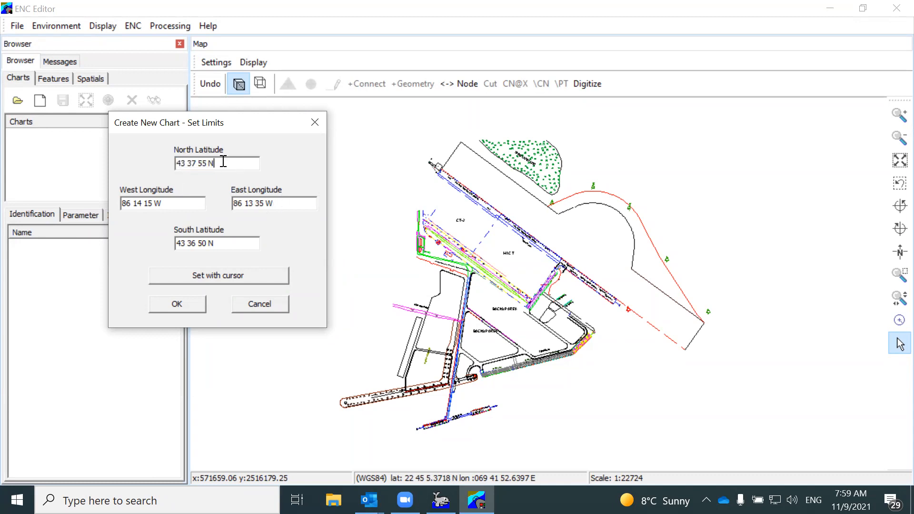
left_click_drag(217, 163, 176, 165)
type("43.234566 N")
left_click_drag(227, 160, 175, 175)
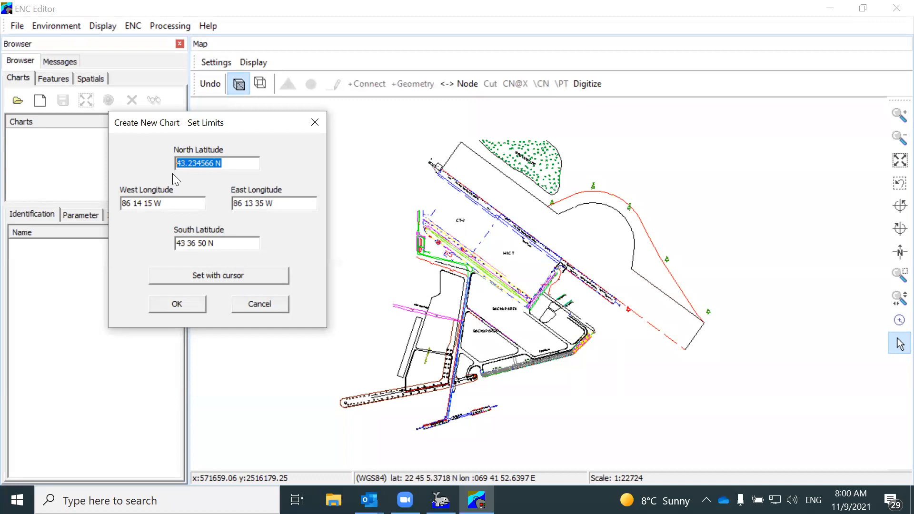
Step: Define the chart's limits by cursor around the drawing, about 22 45 19 N to 22 43 24 N and 069 41 46 E to 069 43 42 E
left_click(224, 275)
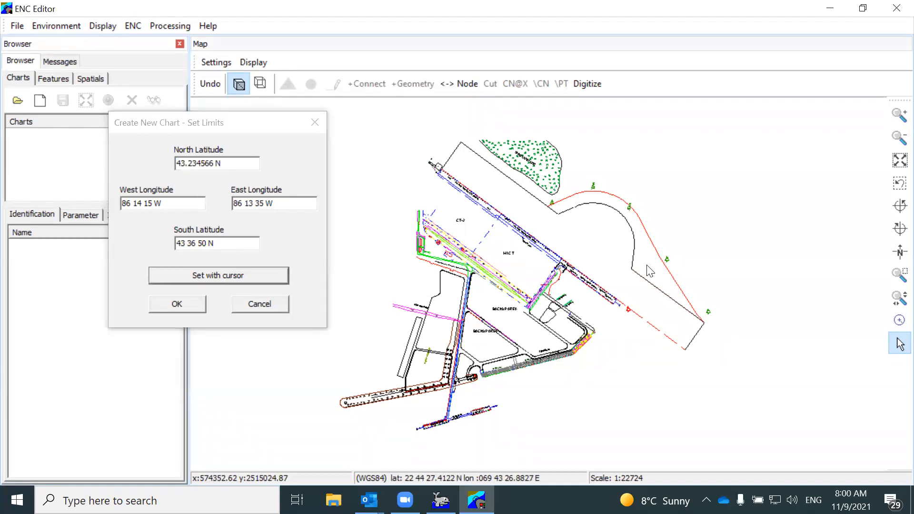
scroll(419, 161, "down", 2)
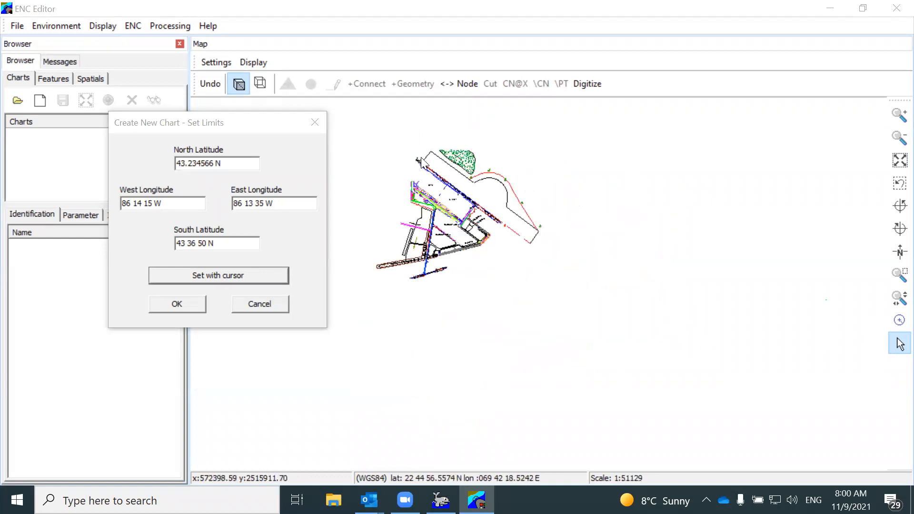
left_click(373, 123)
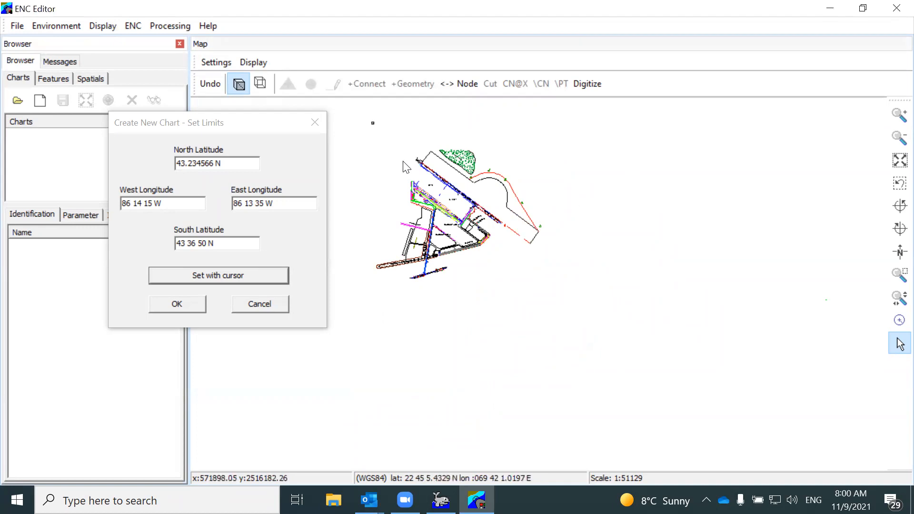
left_click(546, 311)
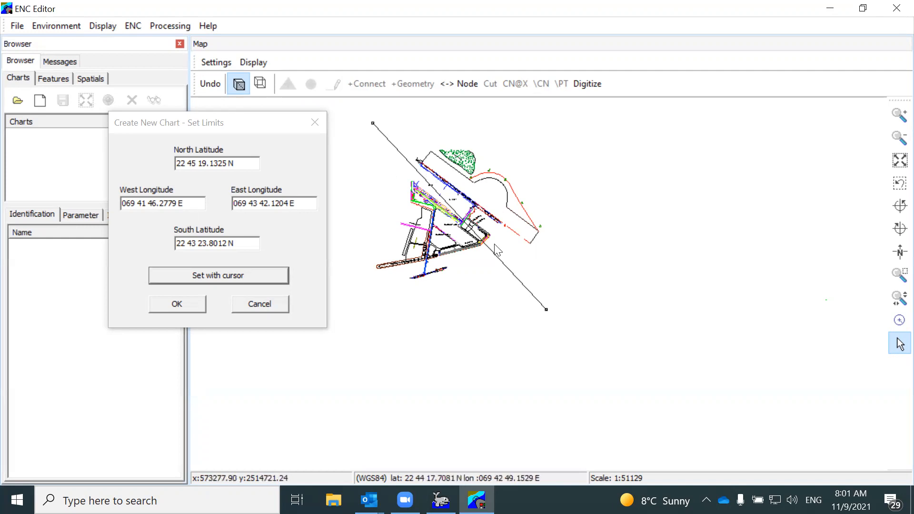
left_click(199, 301)
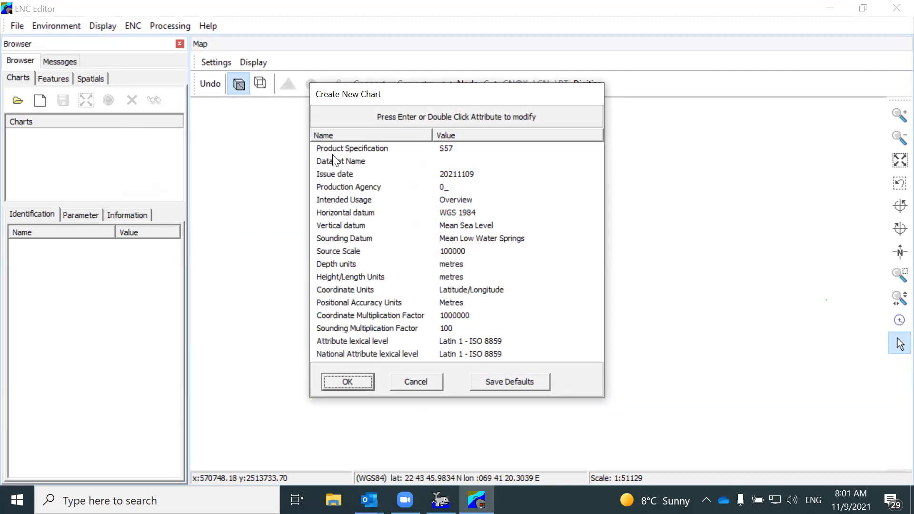
Step: Try the IENC and MFF product specifications for the new chart, and choose S57, Electronic Navigational Chart
left_click(352, 147)
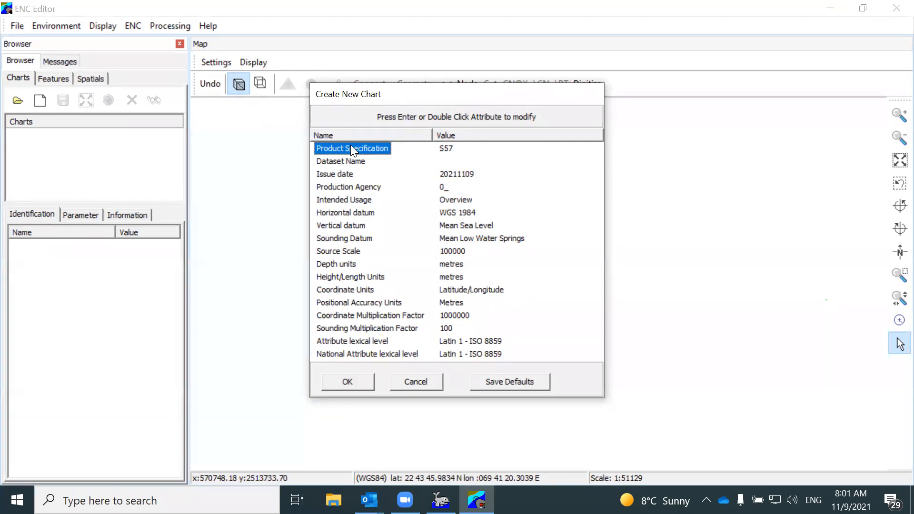
double_click(361, 150)
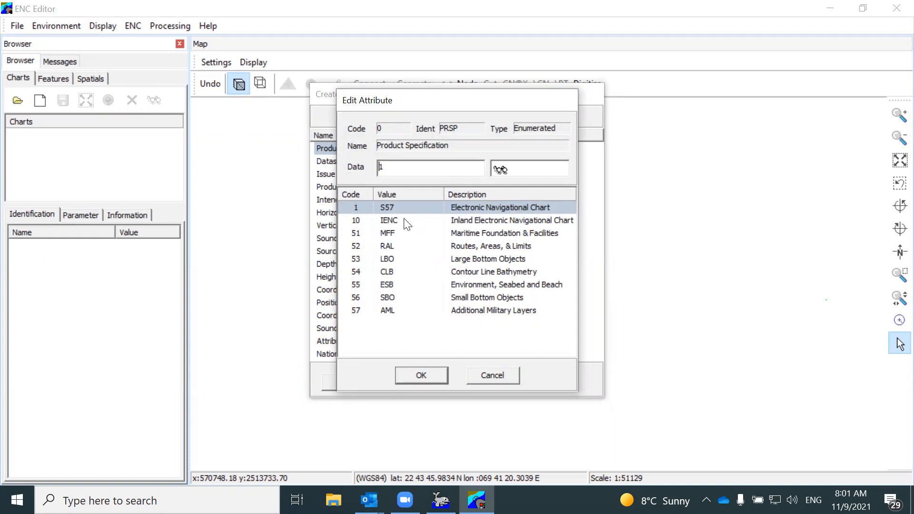
left_click(479, 220)
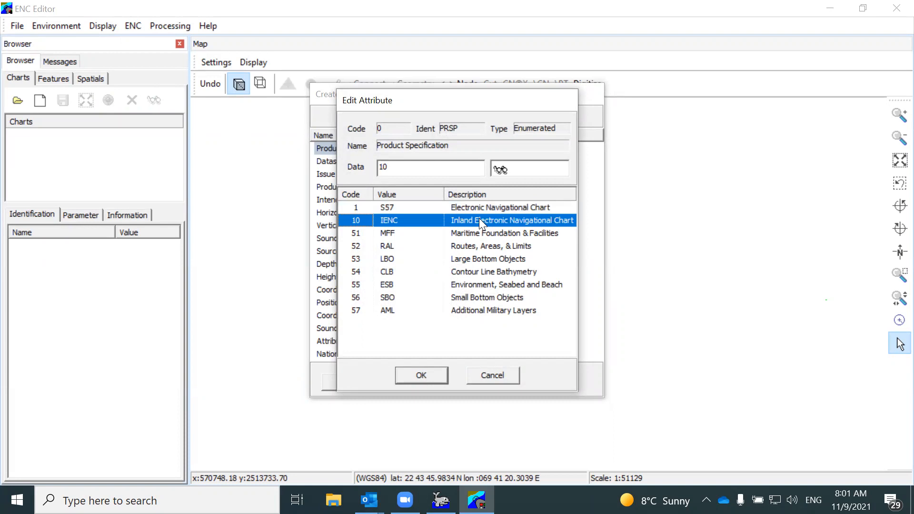
left_click(477, 235)
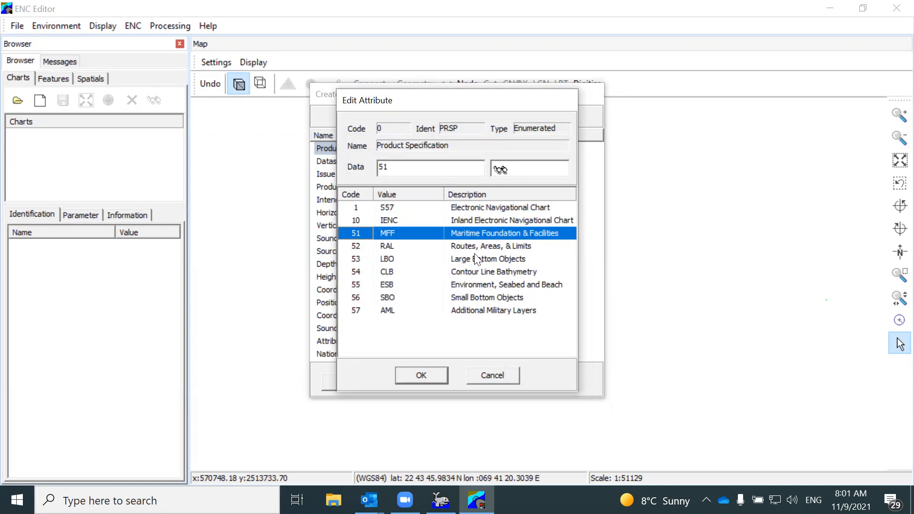
left_click(483, 208)
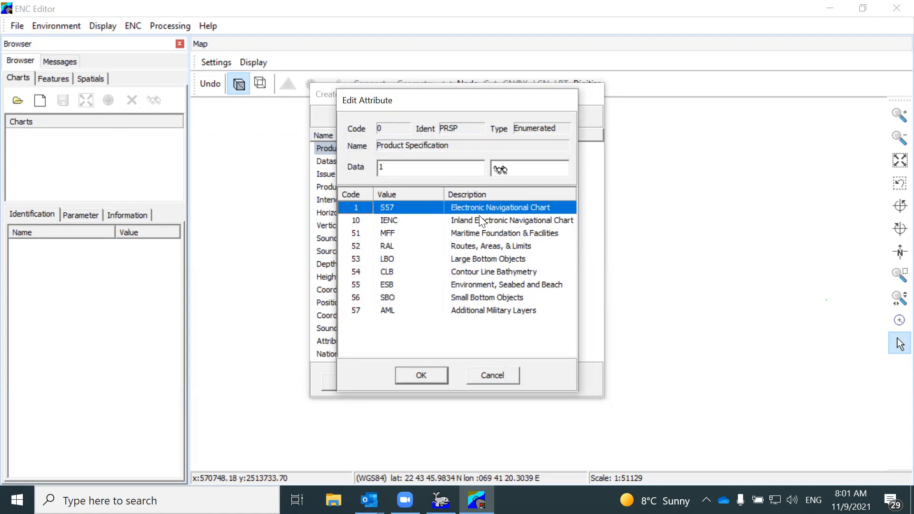
left_click(427, 374)
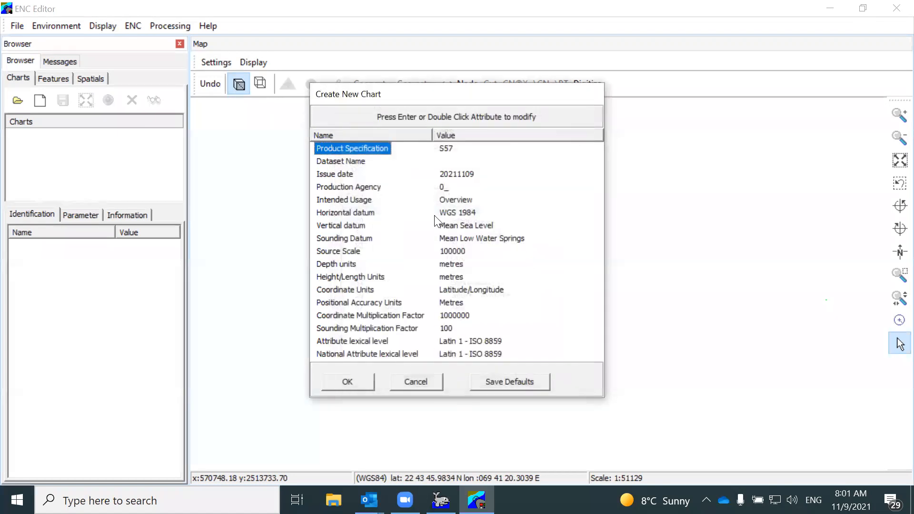
Step: Select the new chart's Dataset Name attribute, and switch to HYPACK to open the T20 Original project from the OMTP_T20P group
left_click(363, 163)
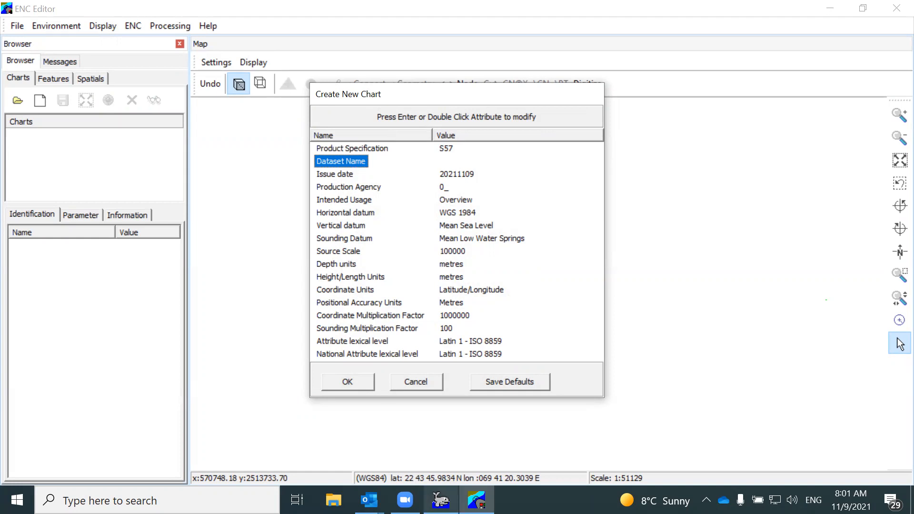
mouse_move(441, 499)
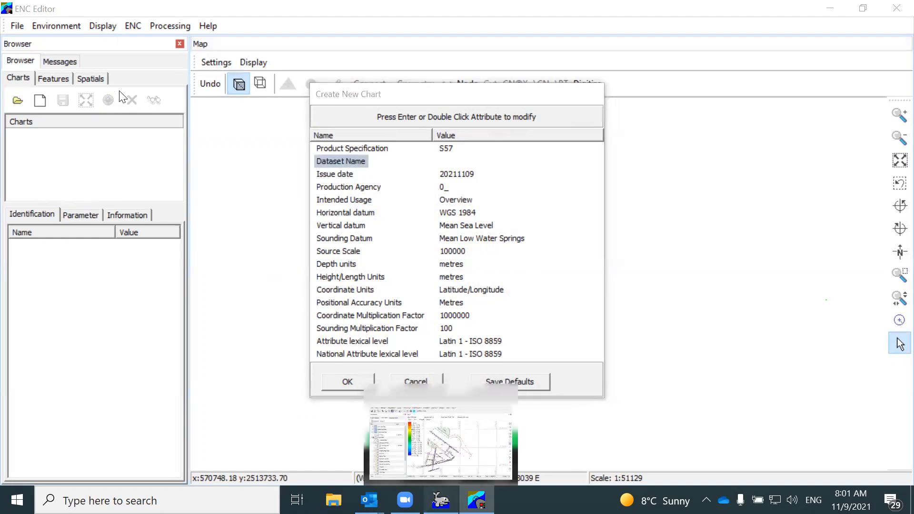
left_click(440, 443)
left_click(59, 96)
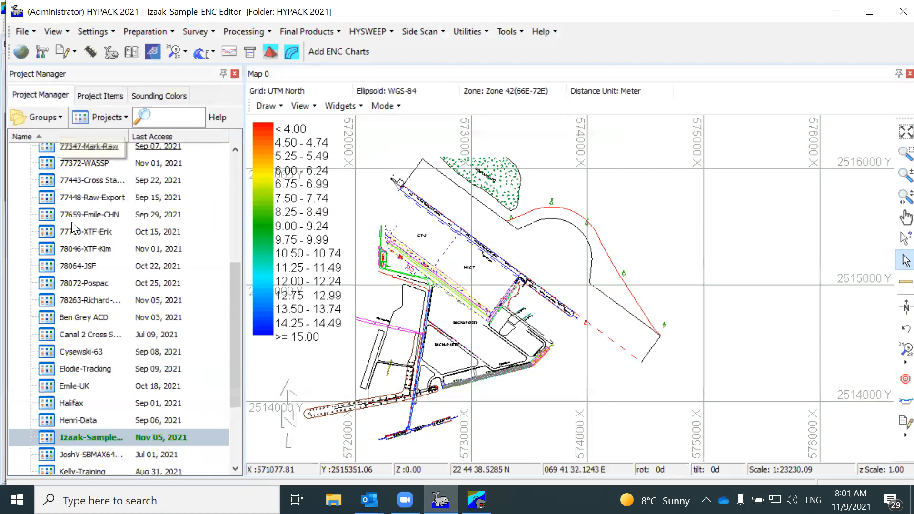
scroll(70, 191, "down", 3)
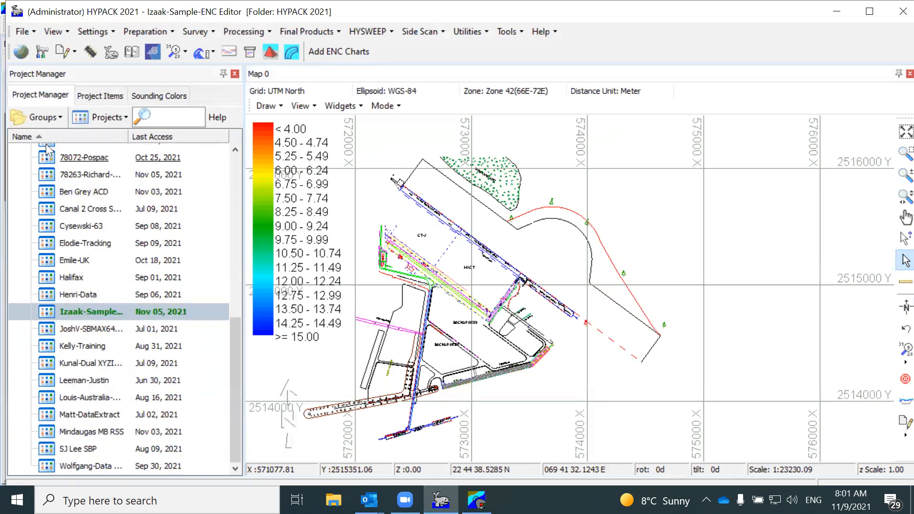
left_click(49, 120)
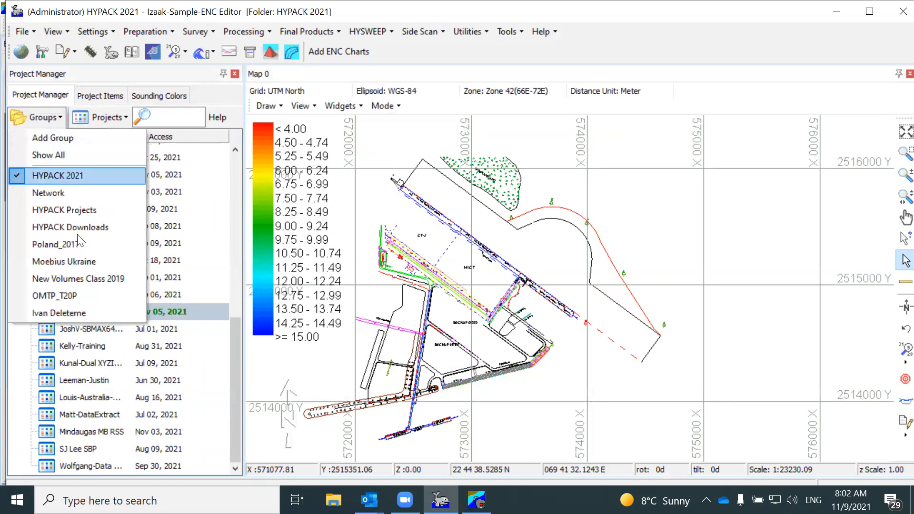
left_click(82, 295)
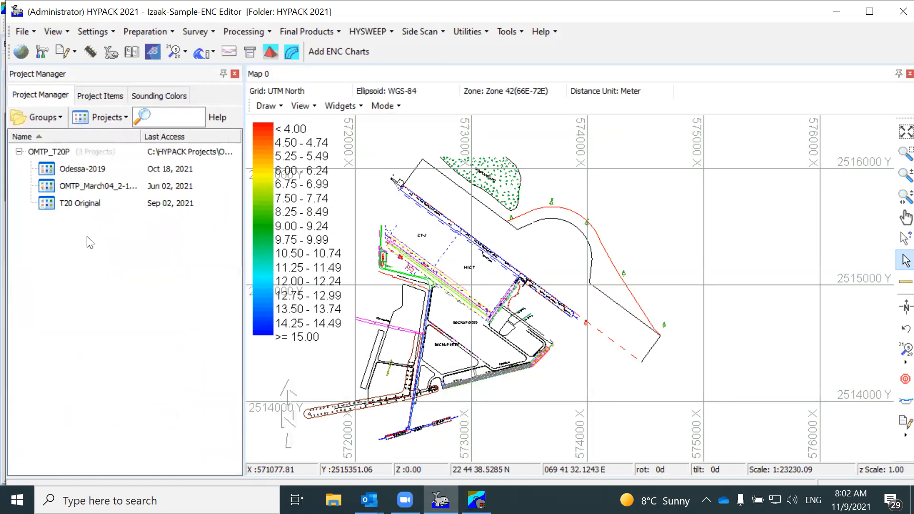
double_click(87, 203)
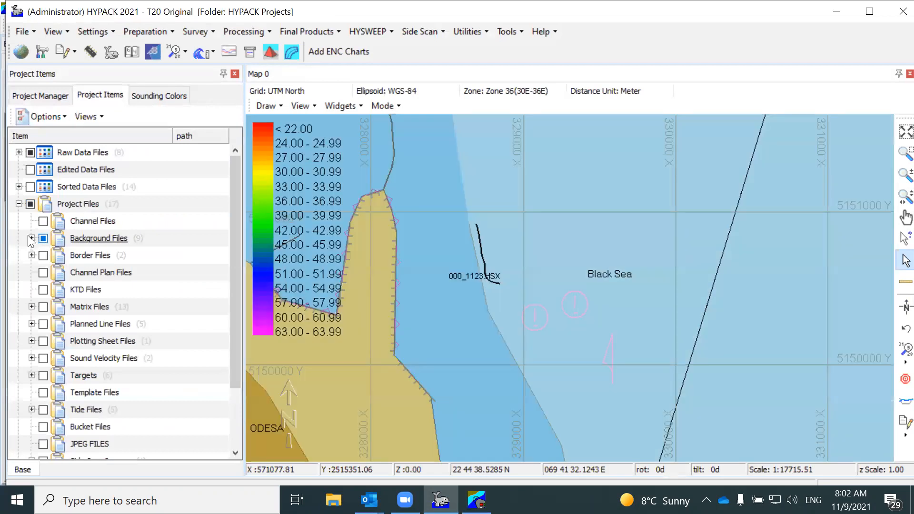
Step: Select UA2T3101-2017.000 among the project's background files and examine the chart's coverage around Odesa on the map
left_click(31, 238)
left_click(118, 255)
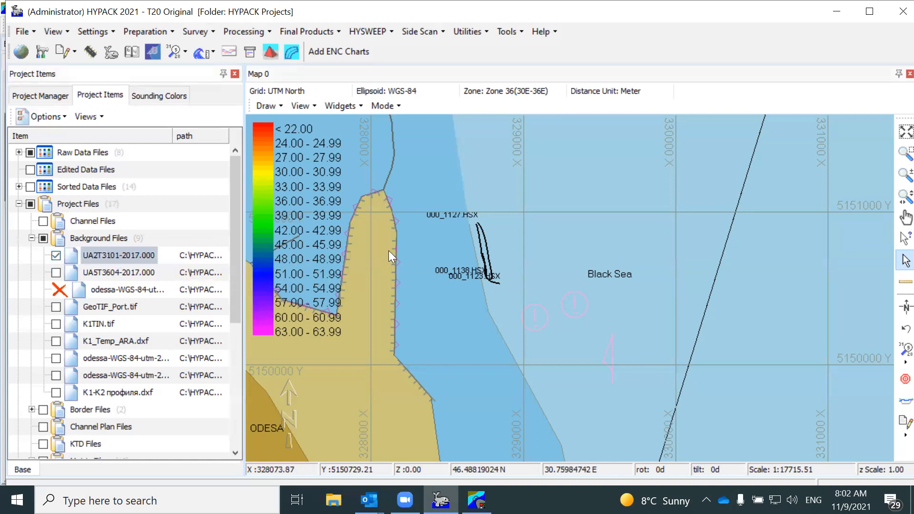
scroll(478, 222, "down", 2)
scroll(486, 219, "down", 5)
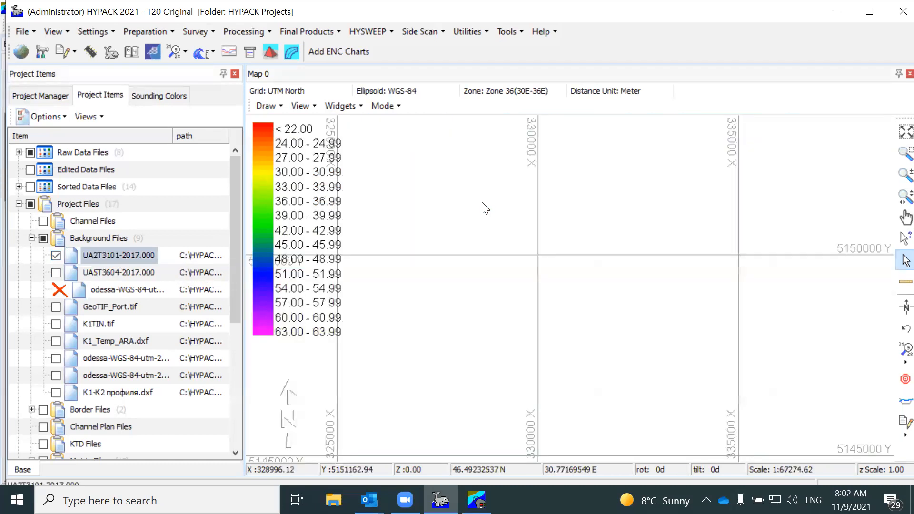
scroll(471, 183, "down", 4)
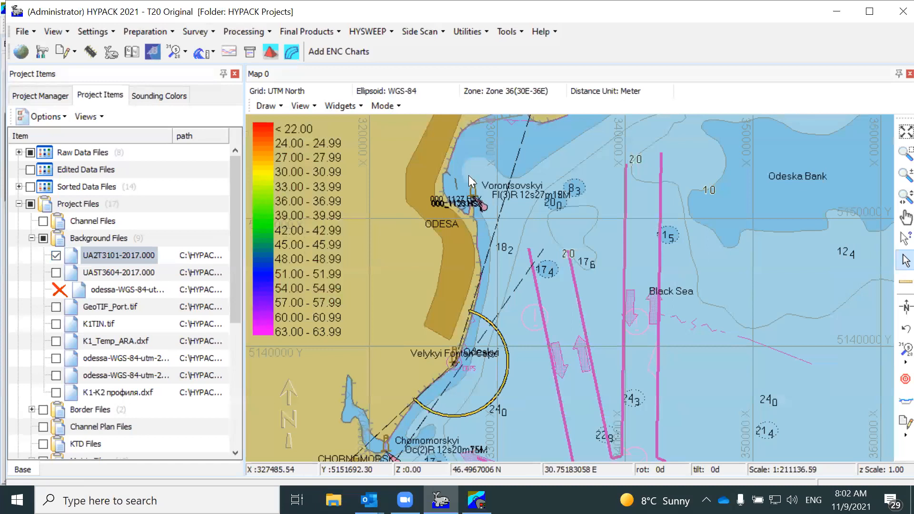
Step: View the full extent of the UA2T3101-2017.000 chart, reopen the Izaak-Sample-ENC Editor project, and switch back to ENC Editor
scroll(468, 173, "down", 4)
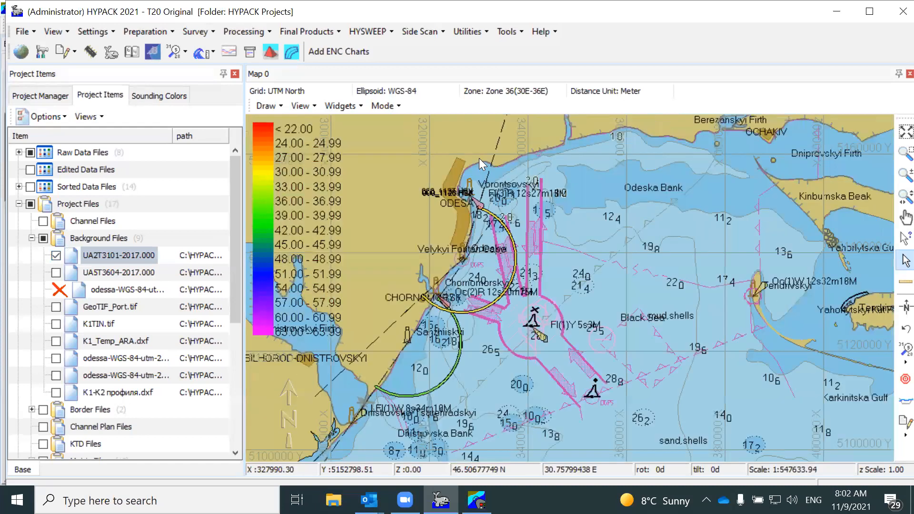
scroll(498, 158, "down", 5)
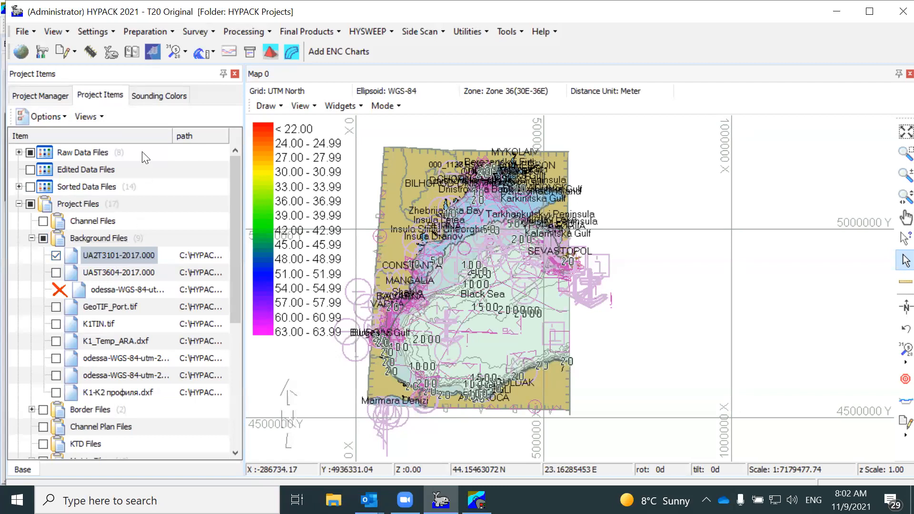
left_click(66, 94)
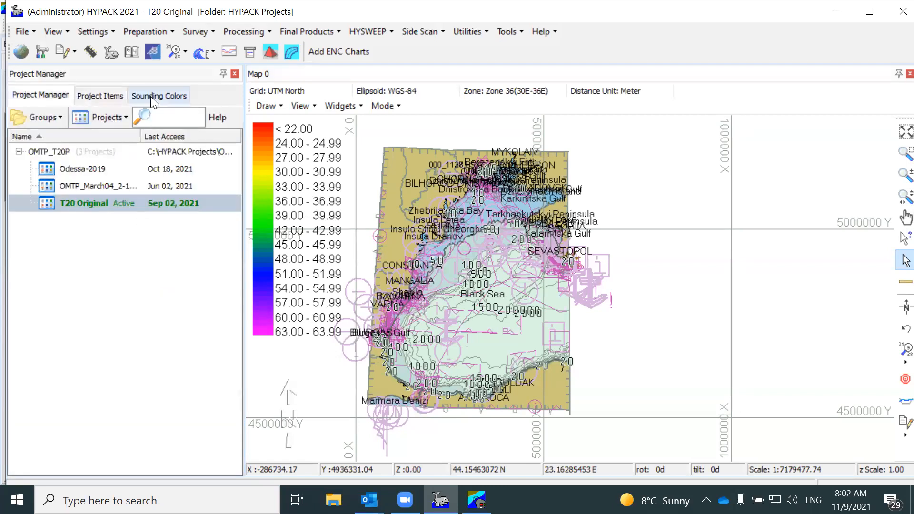
left_click(109, 117)
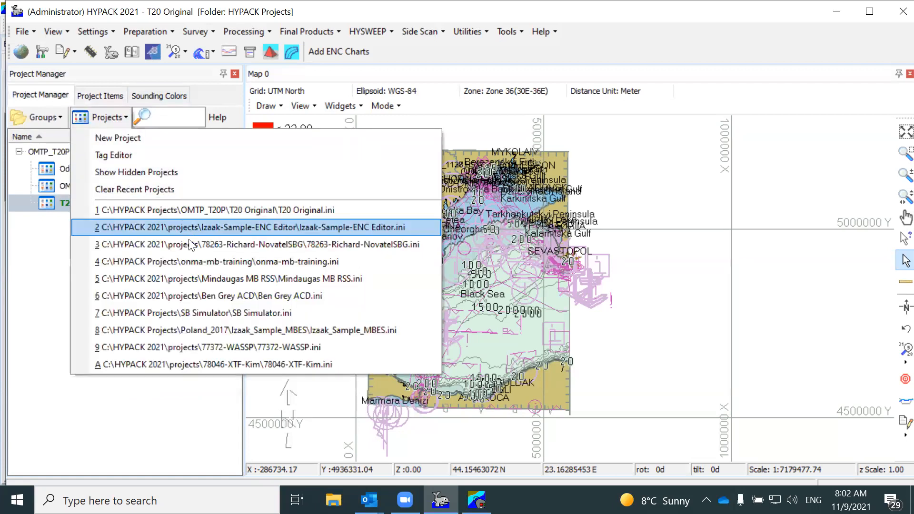
left_click(185, 227)
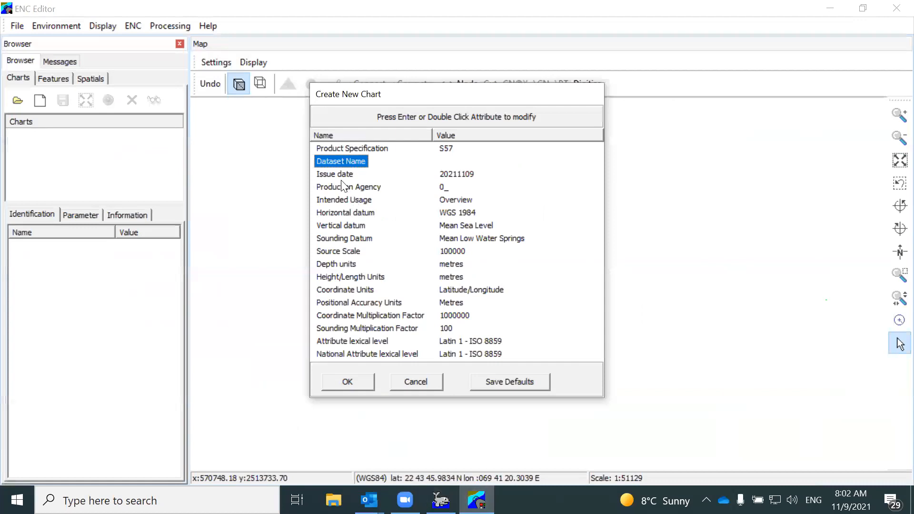
Step: Set the new chart's Dataset Name to INAdani2021
double_click(345, 162)
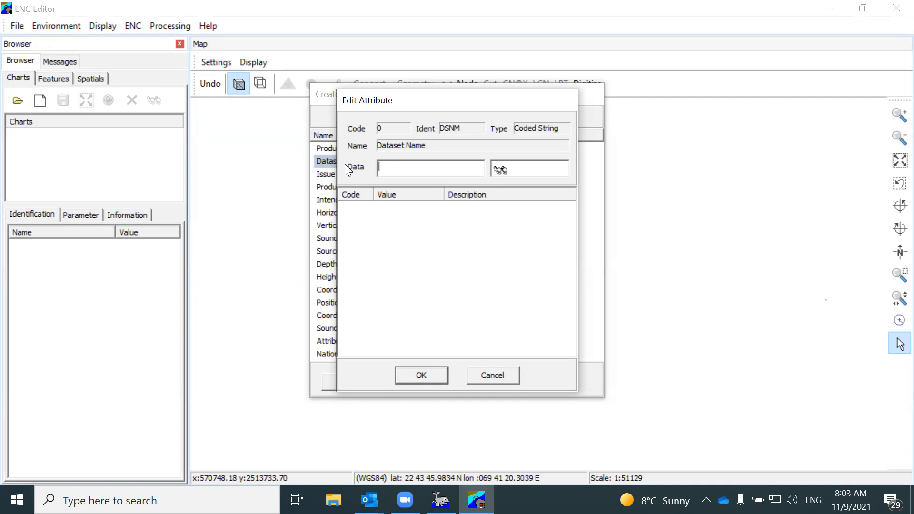
type("IN-AdaniTra")
key("BackSpace")
key("BackSpace")
key("BackSpace")
key("BackSpace")
type("2021")
left_click(412, 373)
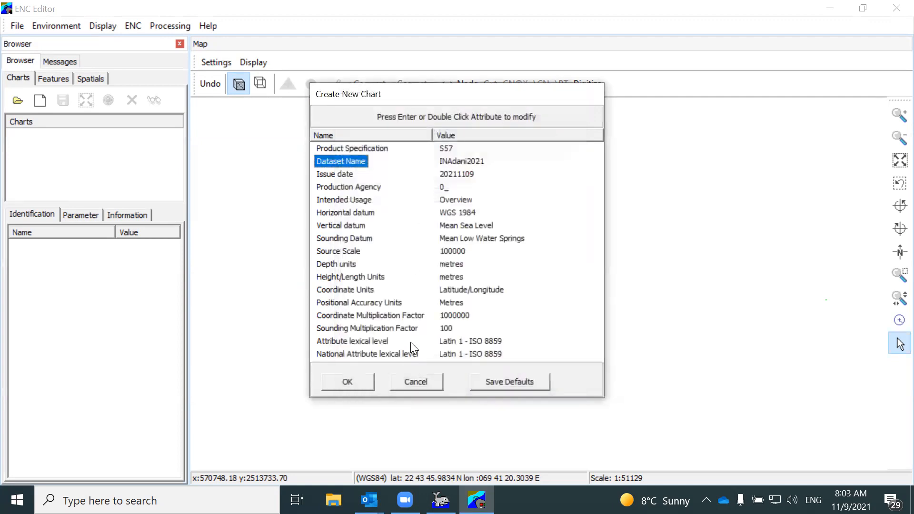
Step: Examine the new chart's Issue date attribute and its date format, and close it without applying a change
left_click(345, 179)
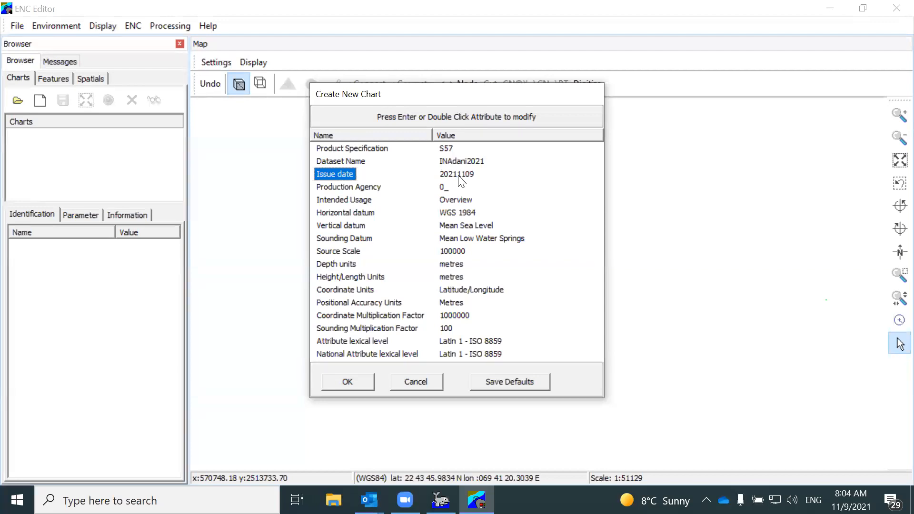
double_click(345, 175)
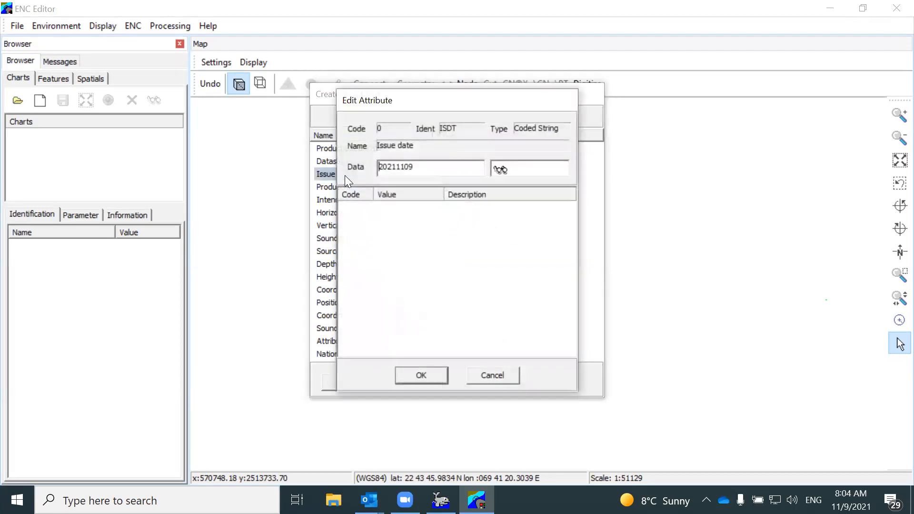
left_click_drag(437, 165, 364, 175)
left_click(485, 374)
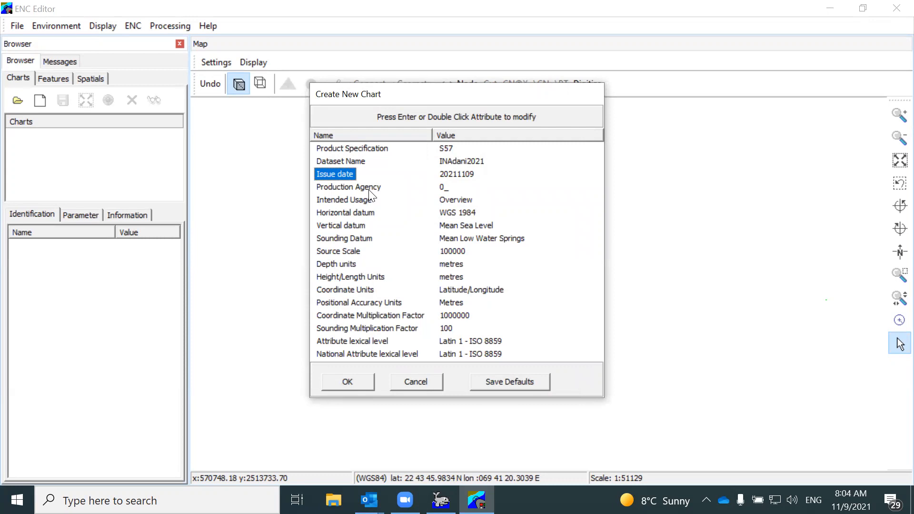
Step: Browse the Production Agency choices, try Indian Navy Specific and India National Hydrographic Office, and discard the selection
left_click(370, 190)
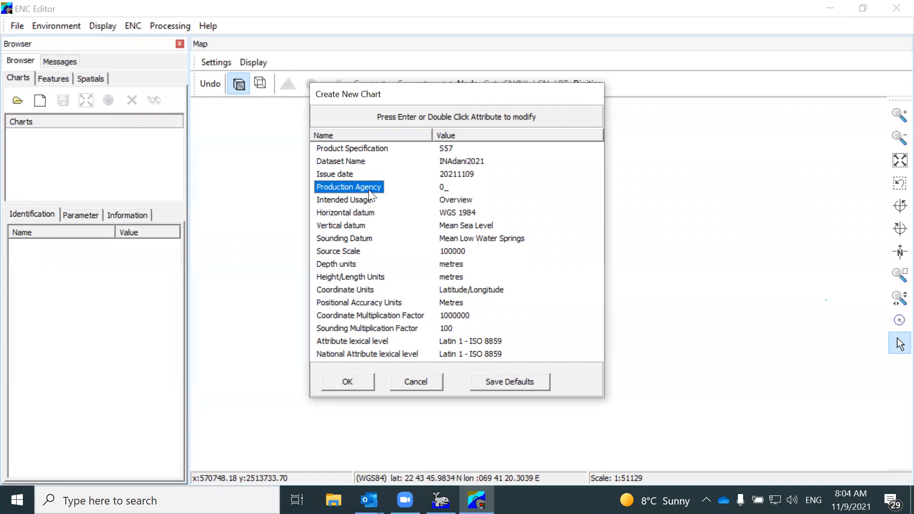
double_click(369, 189)
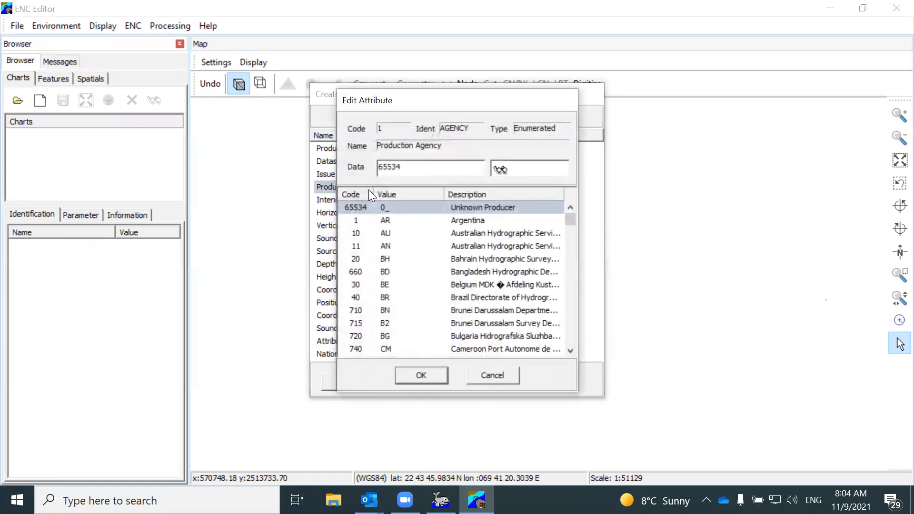
left_click(485, 310)
scroll(486, 314, "down", 1)
scroll(485, 314, "down", 4)
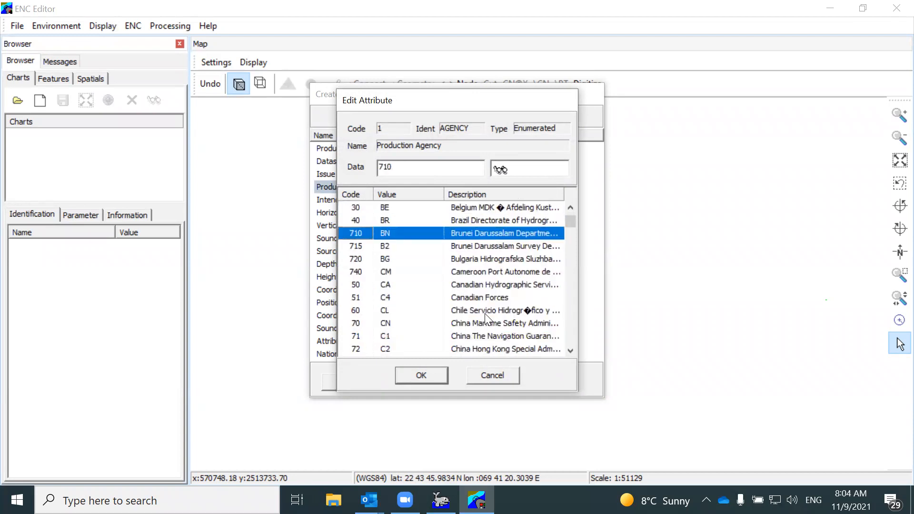
scroll(484, 309, "down", 4)
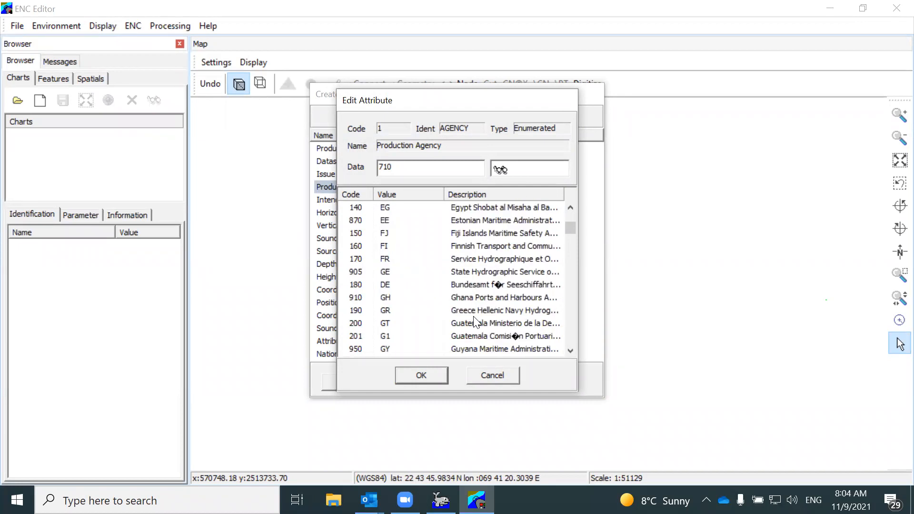
left_click_drag(581, 314, 685, 302)
scroll(577, 315, "down", 2)
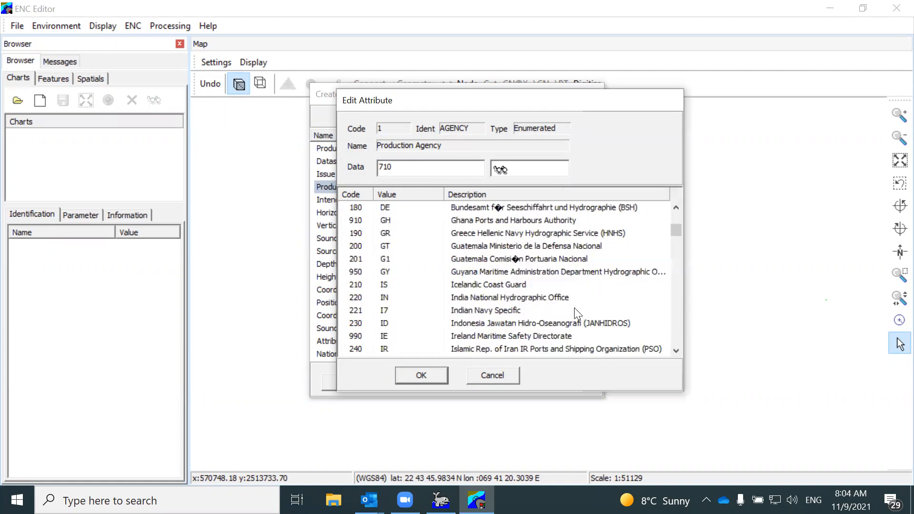
left_click(489, 309)
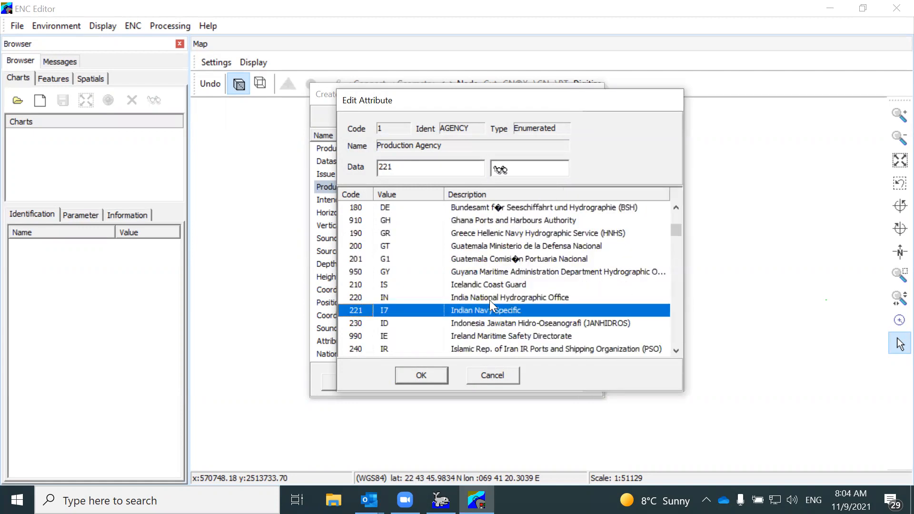
left_click(489, 299)
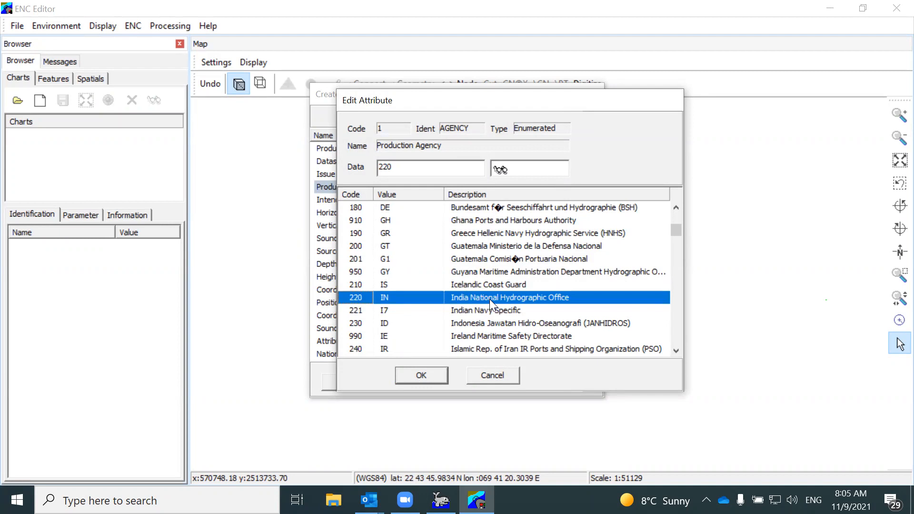
scroll(488, 333, "down", 4)
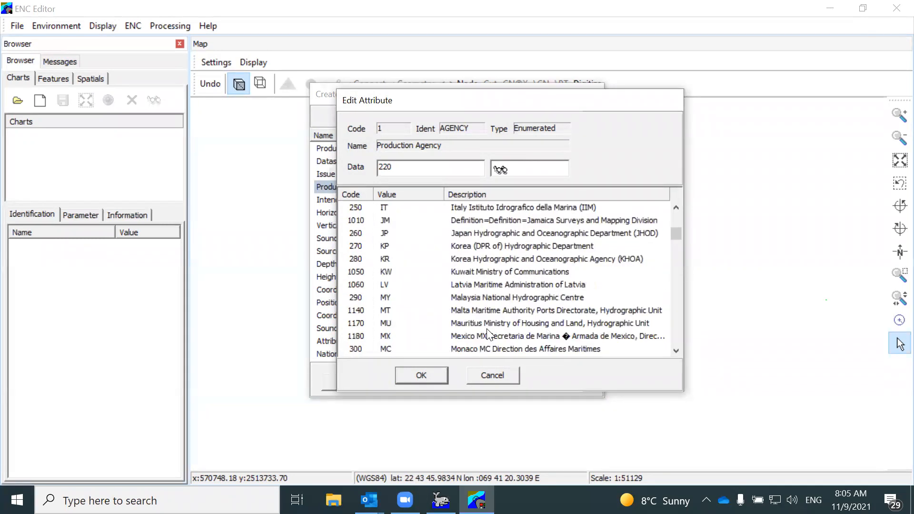
scroll(488, 333, "down", 3)
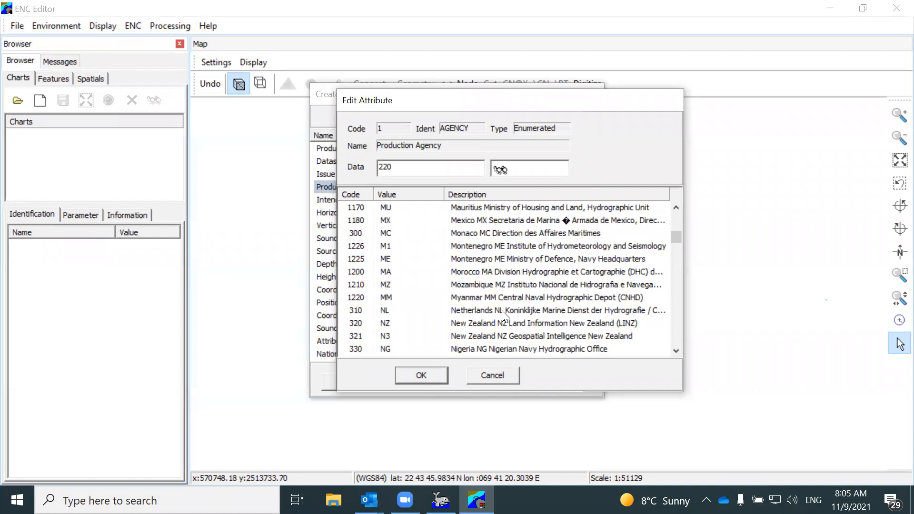
left_click(495, 376)
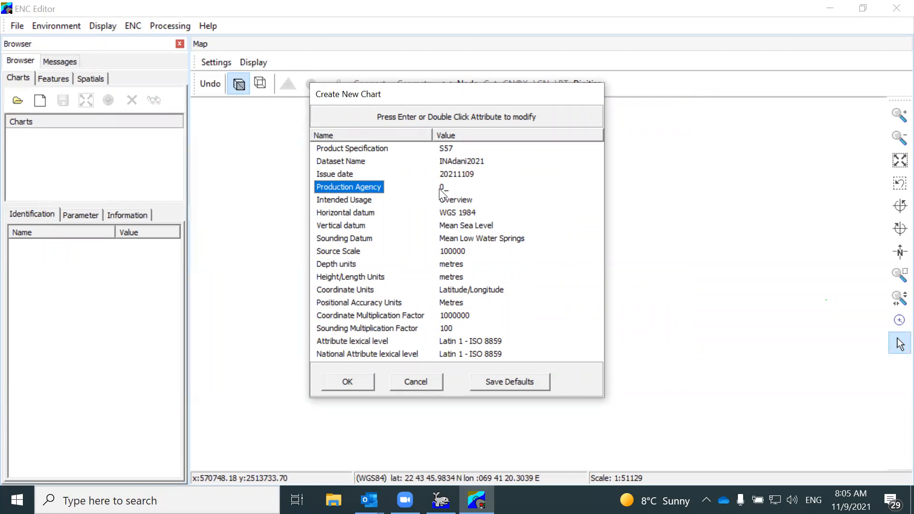
Step: Set the new chart's Intended Usage to Harbour
left_click(356, 204)
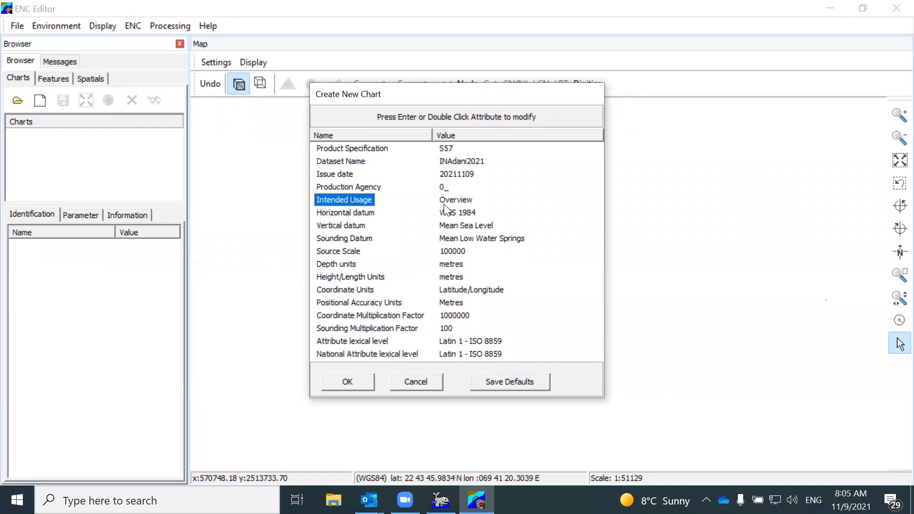
double_click(366, 199)
left_click(399, 261)
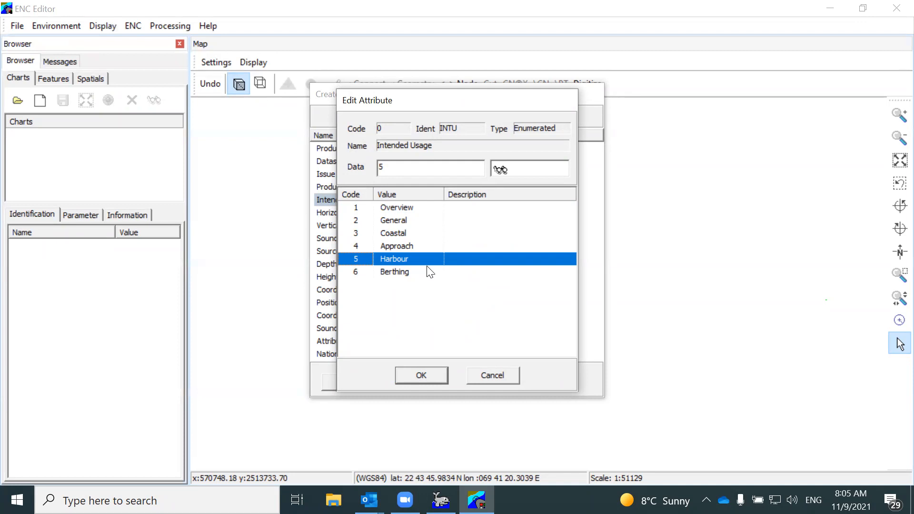
left_click(436, 369)
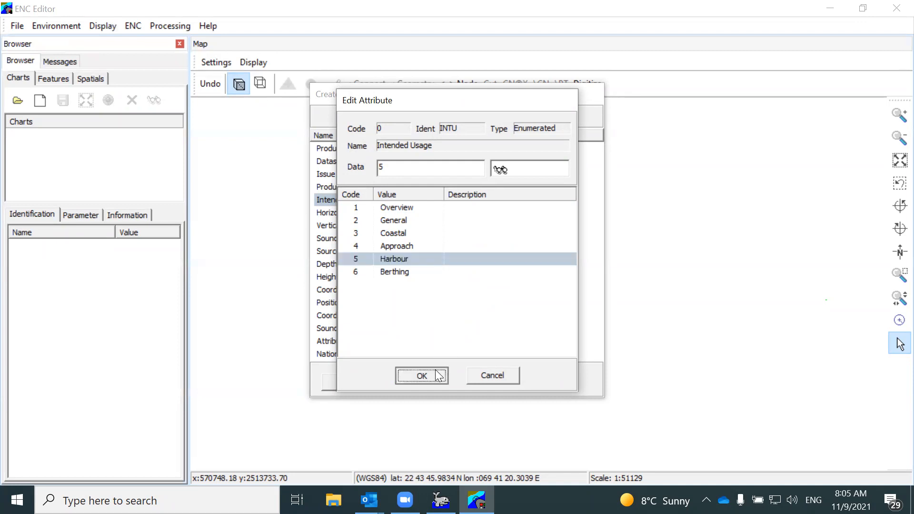
Step: Try Indian Spring Low Water and Approximate mean low water for the Vertical datum, and choose Mean Sea Level
left_click(364, 215)
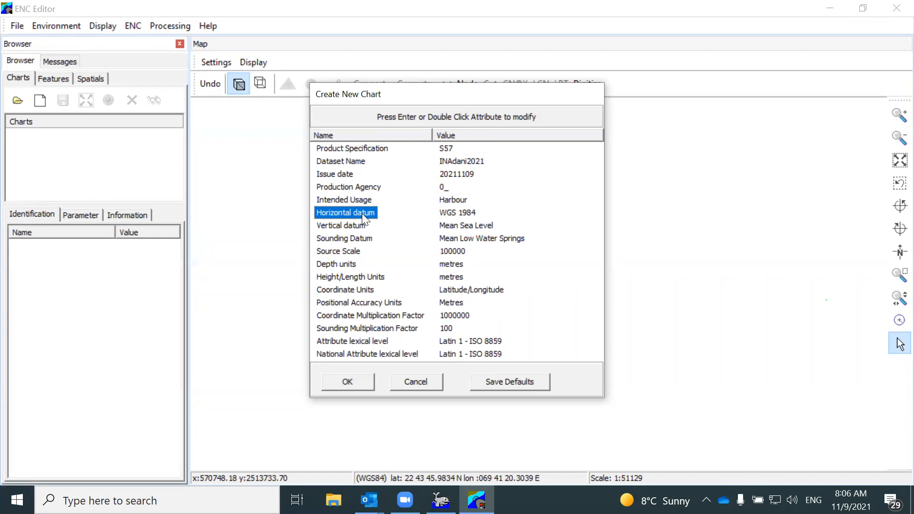
left_click(348, 225)
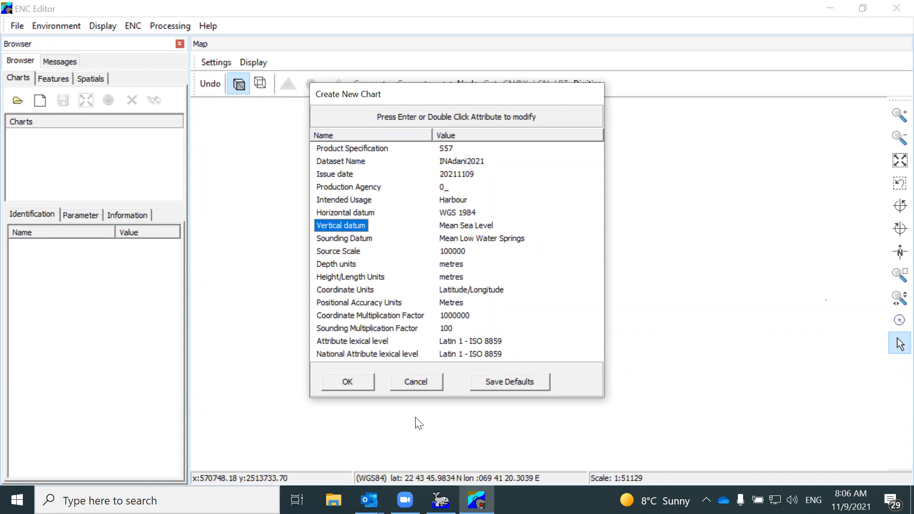
left_click(673, 390)
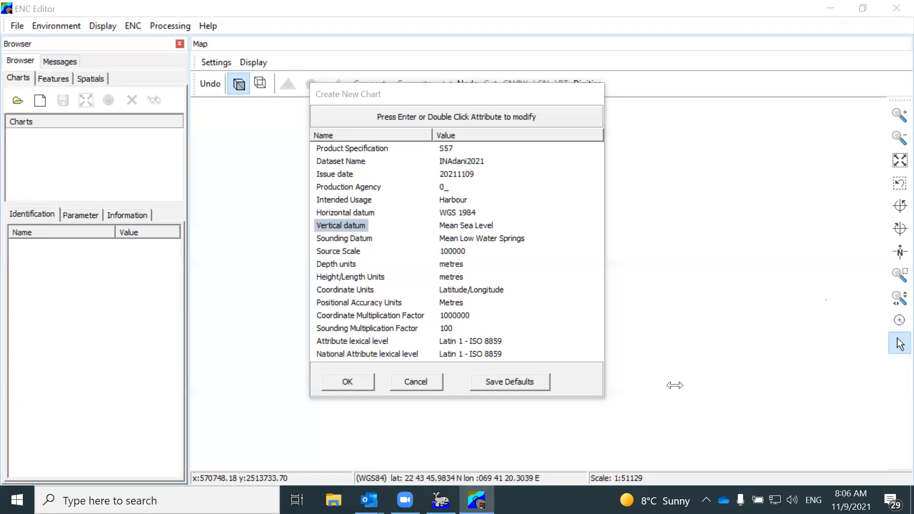
double_click(356, 224)
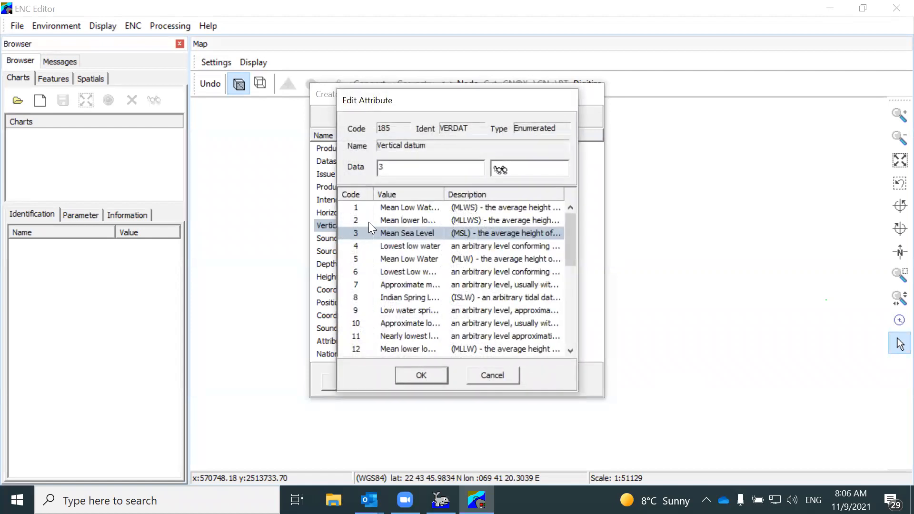
left_click_drag(441, 193, 506, 212)
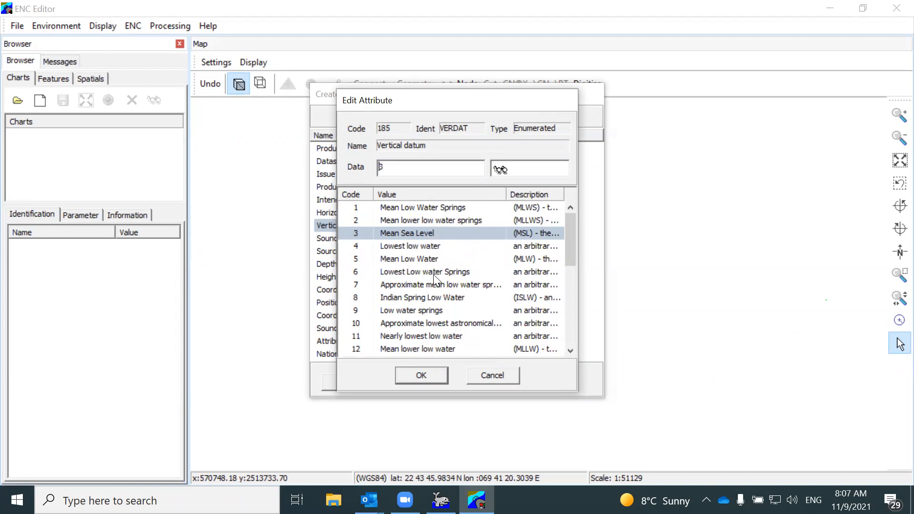
left_click(432, 299)
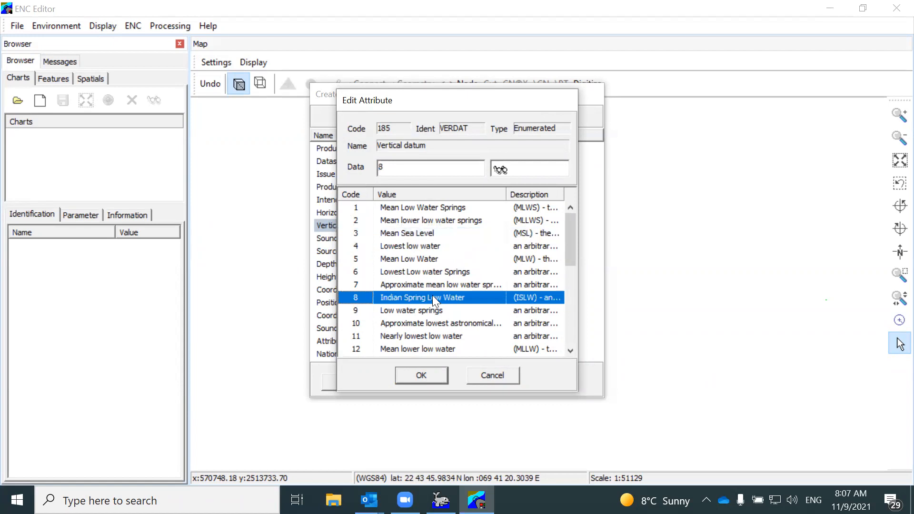
scroll(432, 295, "down", 2)
left_click(424, 299)
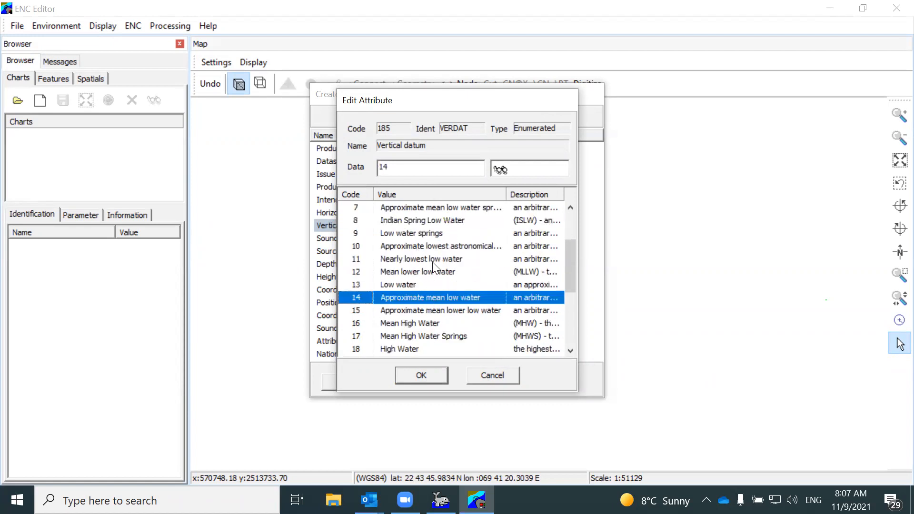
scroll(432, 257, "up", 2)
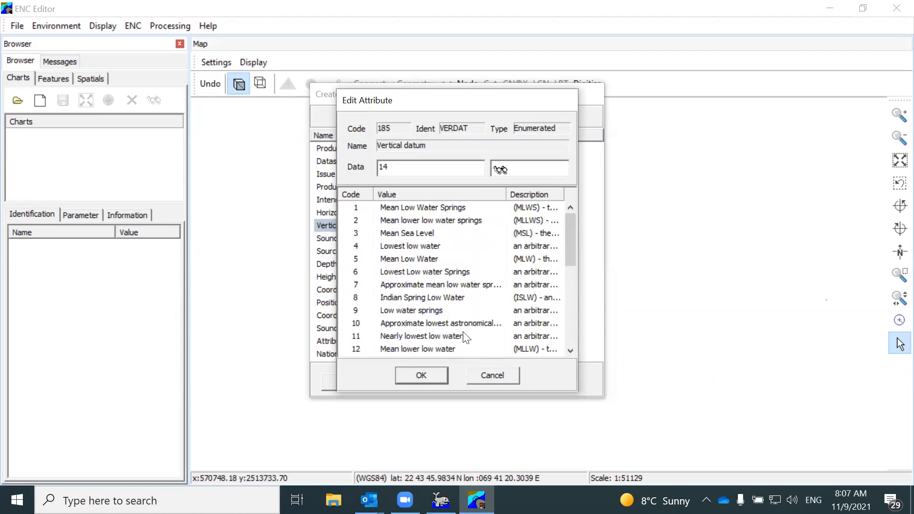
left_click(427, 236)
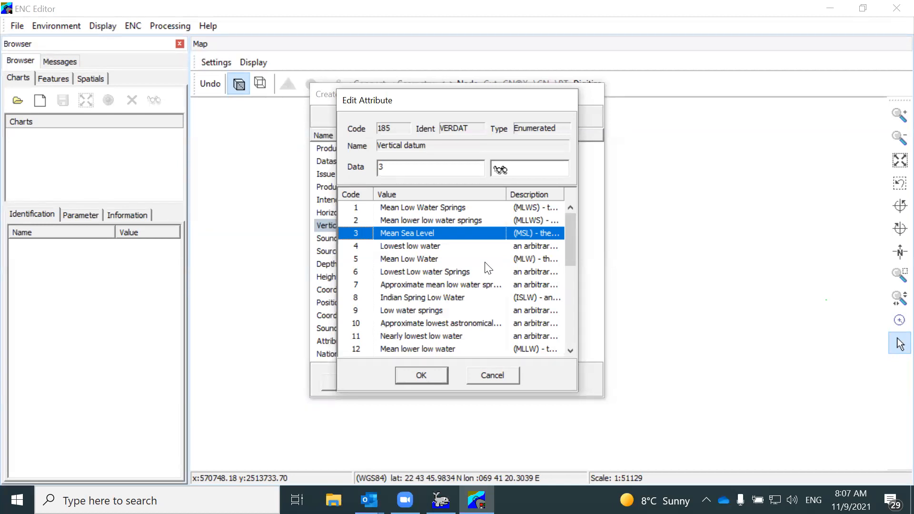
left_click(421, 375)
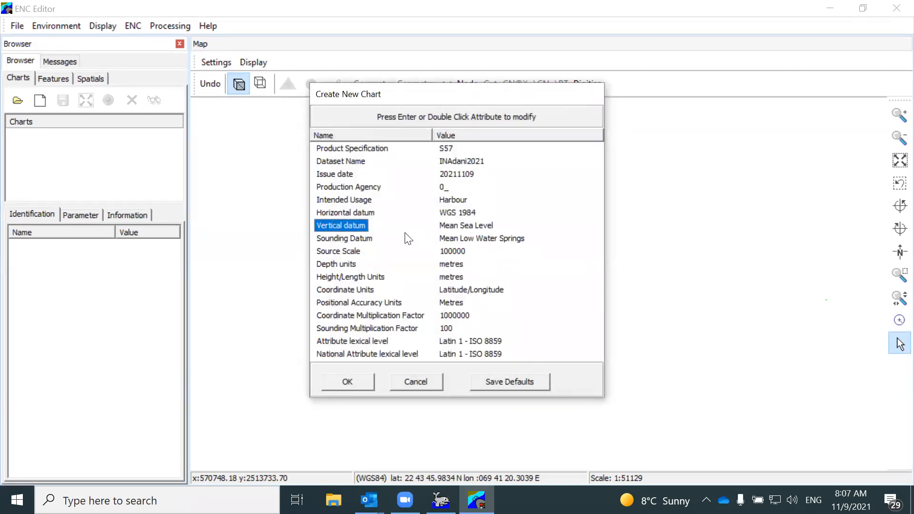
Step: Set the new chart's Sounding Datum to Mean Sea Level
left_click(359, 241)
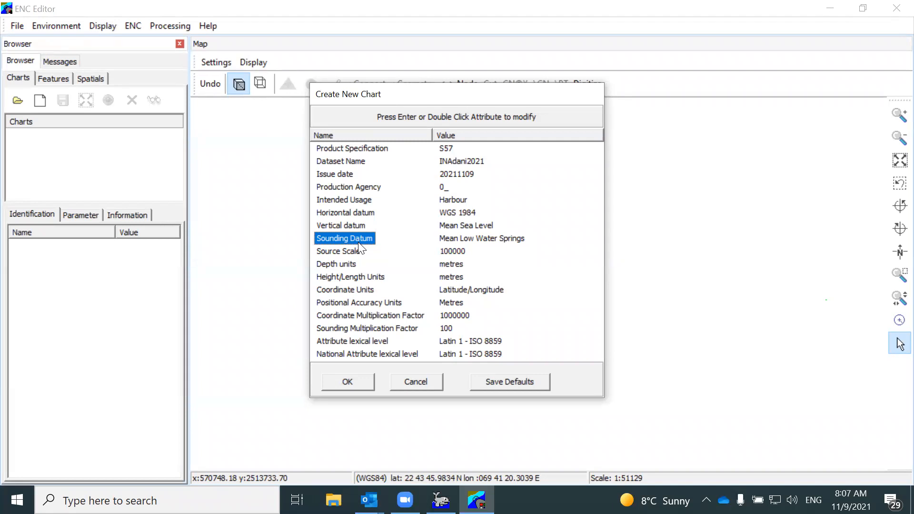
double_click(358, 242)
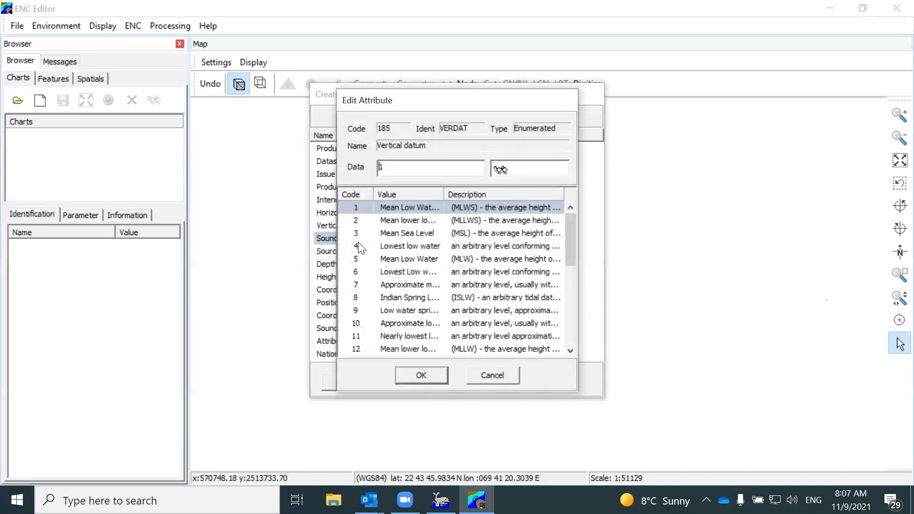
left_click(421, 236)
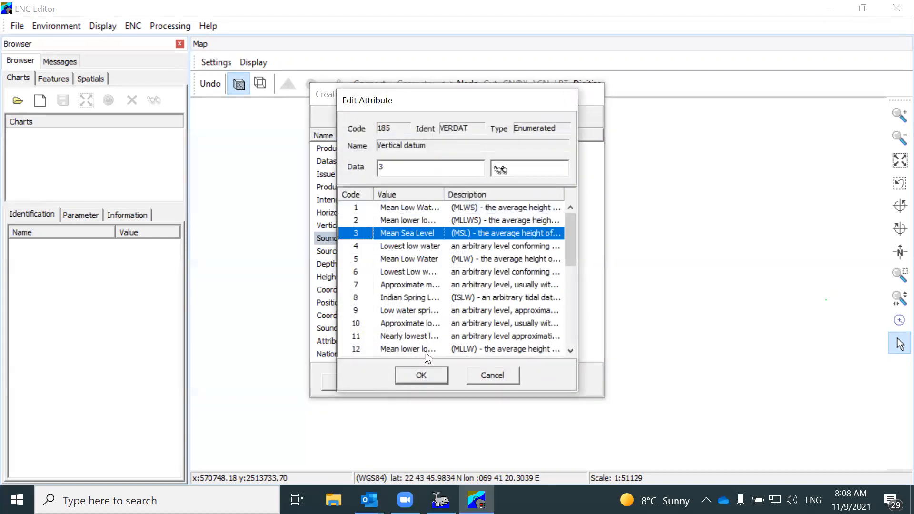
left_click(425, 370)
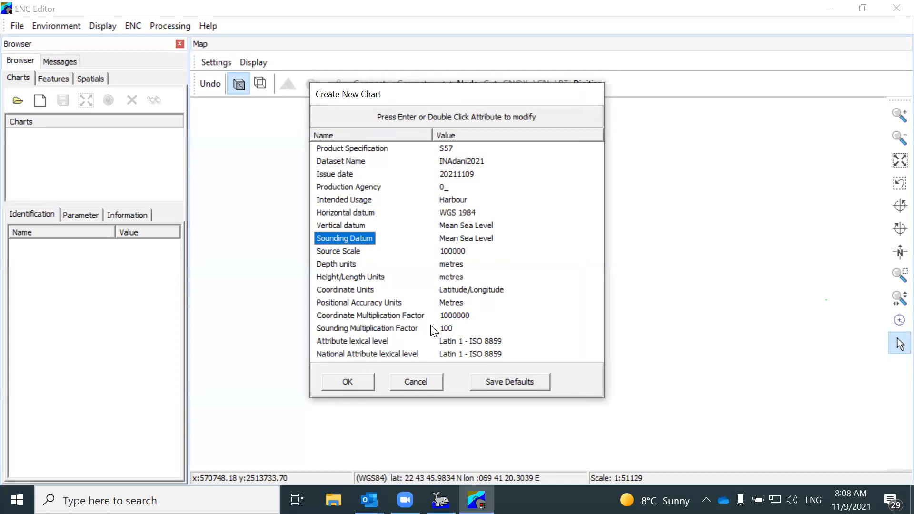
Step: Set the new chart's Source Scale to 10000
left_click(351, 253)
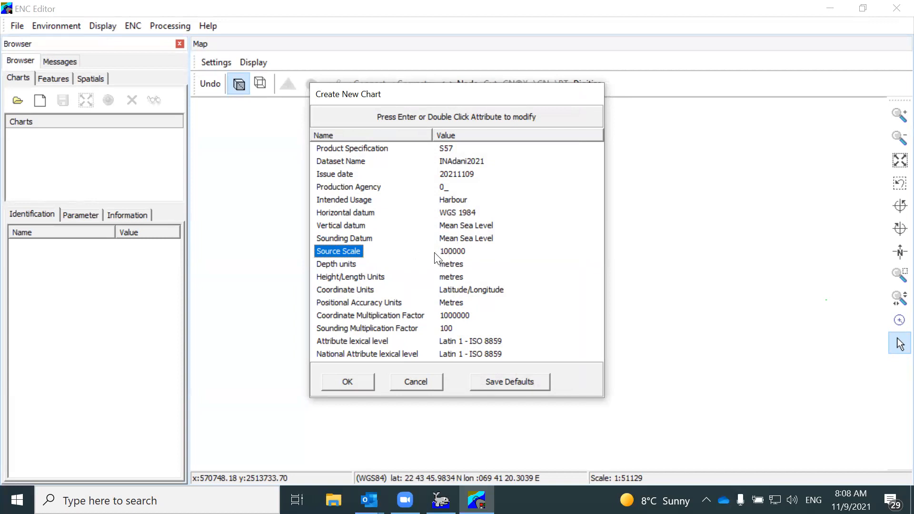
double_click(339, 251)
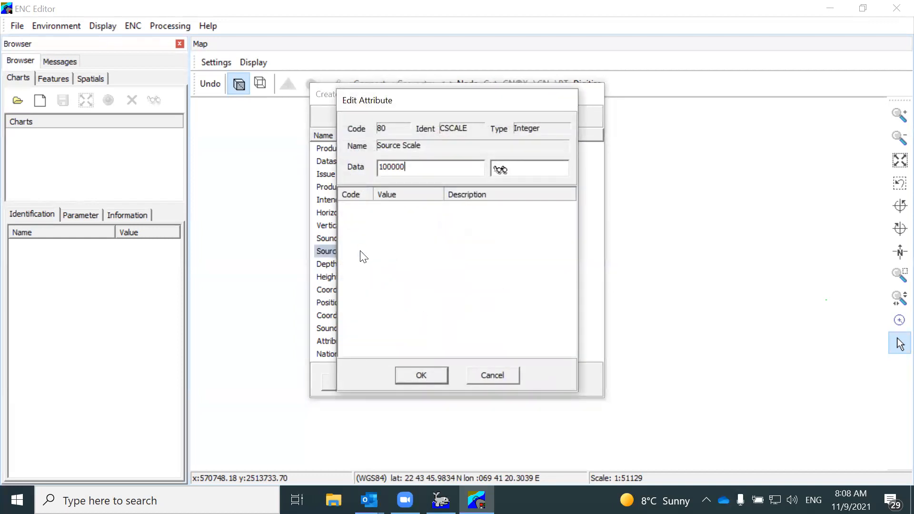
key("BackSpace")
left_click(422, 373)
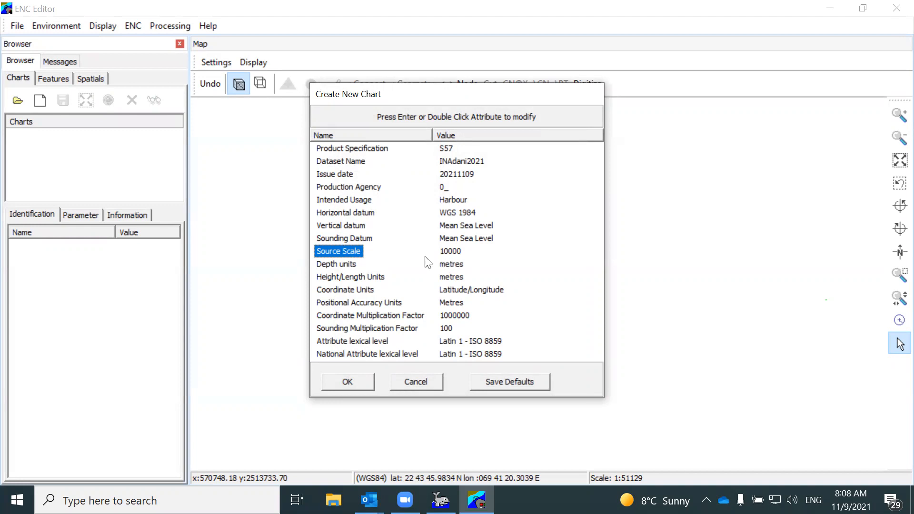
Step: Set both the Vertical datum and the Sounding Datum of the new chart to Lowest low water
double_click(357, 222)
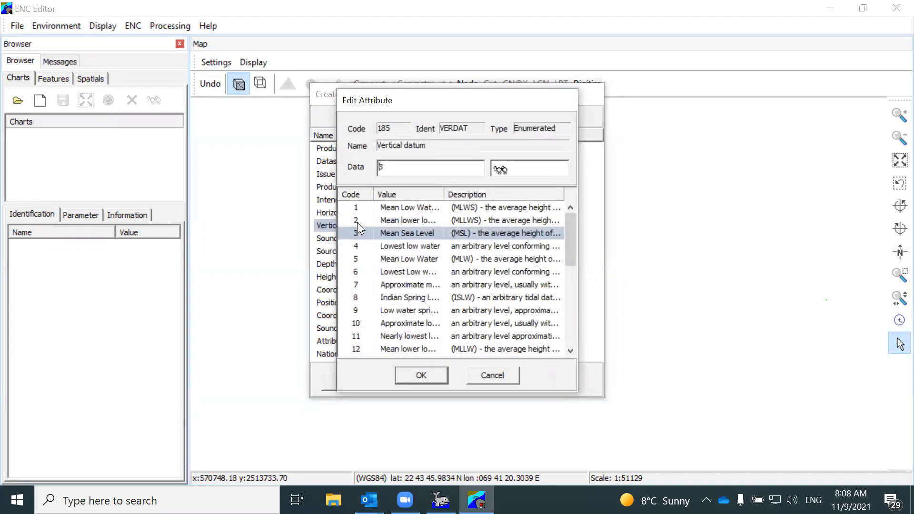
left_click(402, 248)
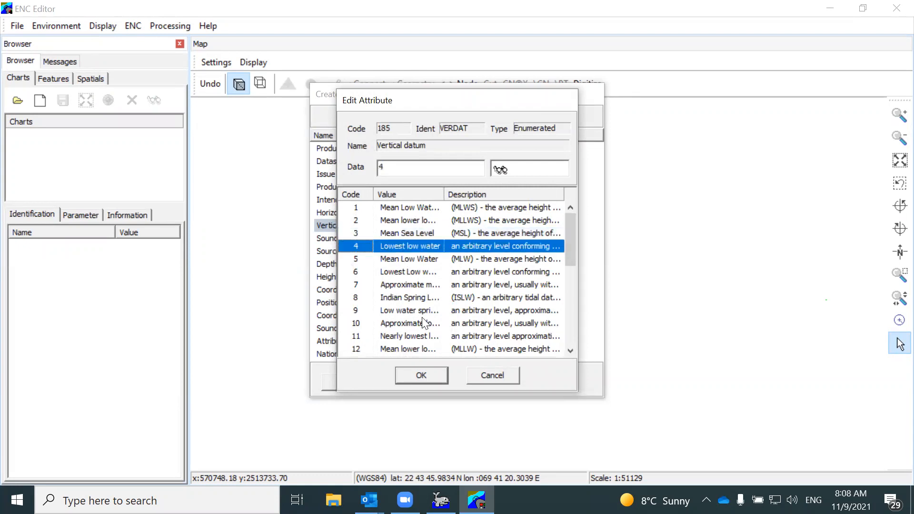
left_click(426, 372)
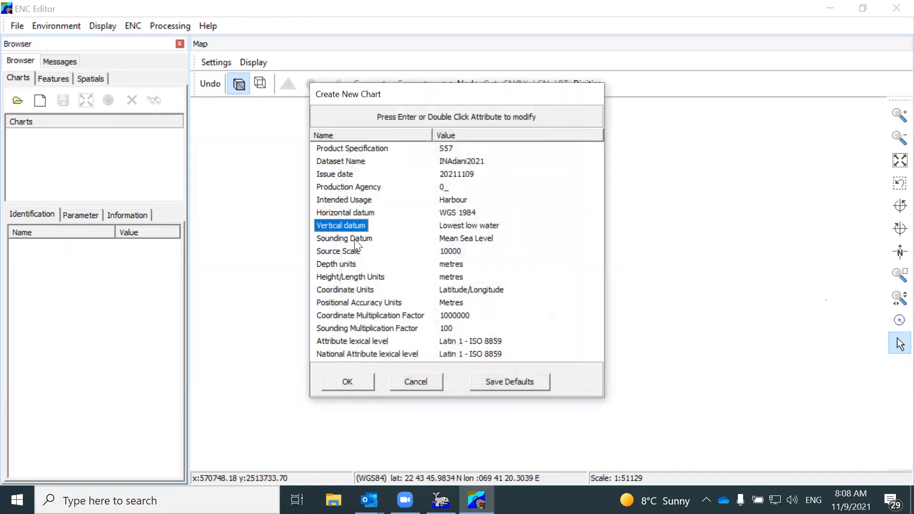
double_click(354, 239)
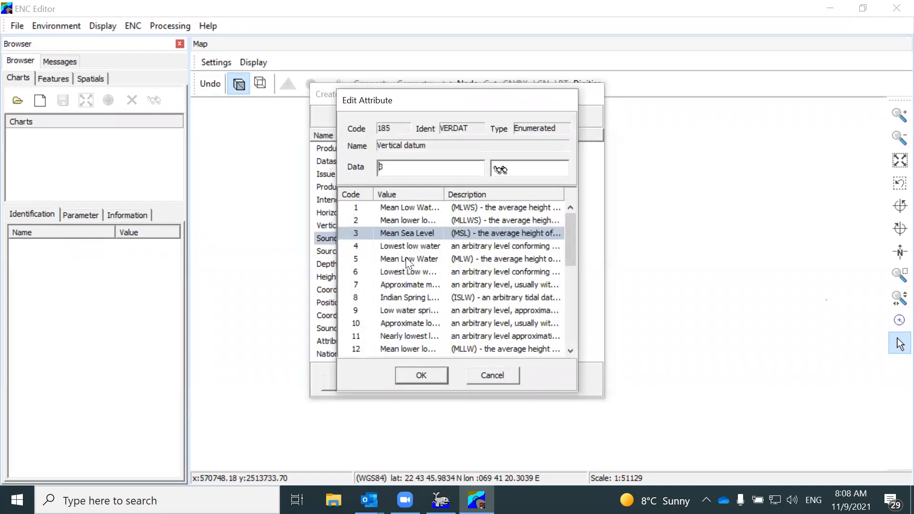
left_click(406, 245)
left_click(409, 372)
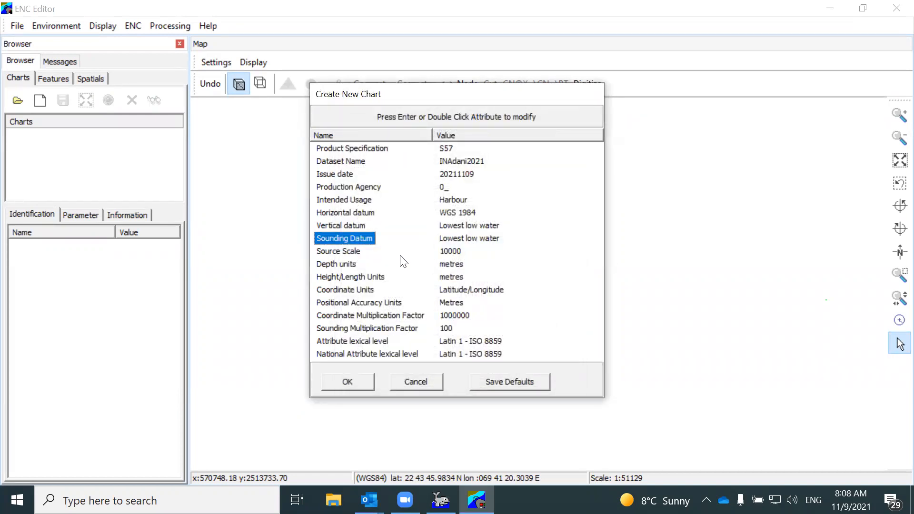
Step: Review the depth, height and coordinate units and the Sounding Multiplication Factor, and create the chart with the defined attributes
left_click(346, 272)
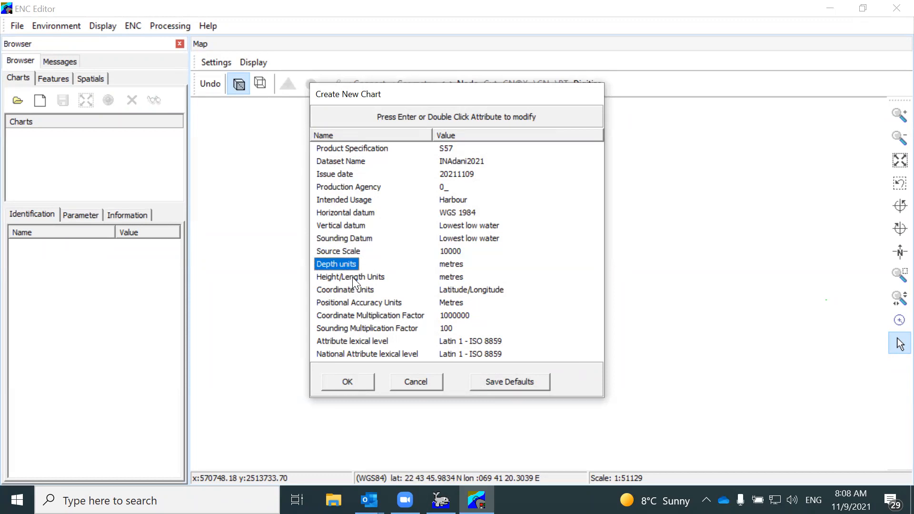
left_click(352, 277)
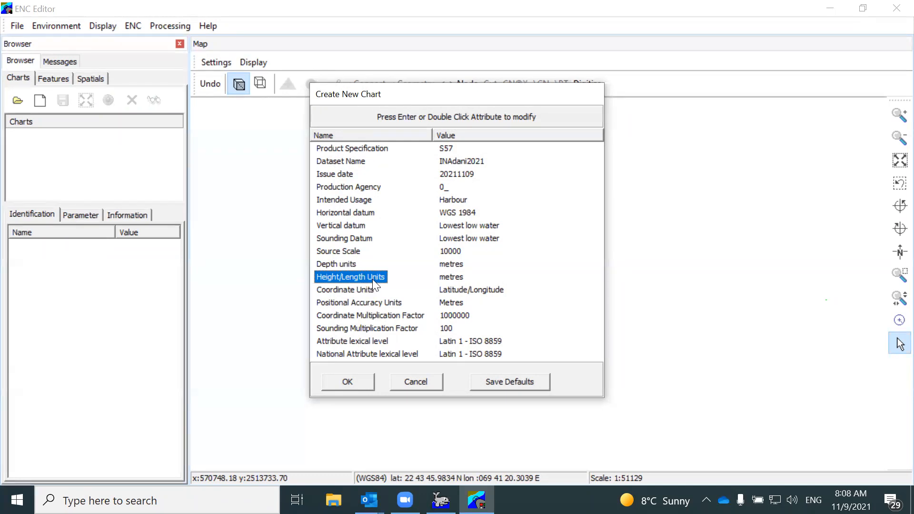
left_click(351, 291)
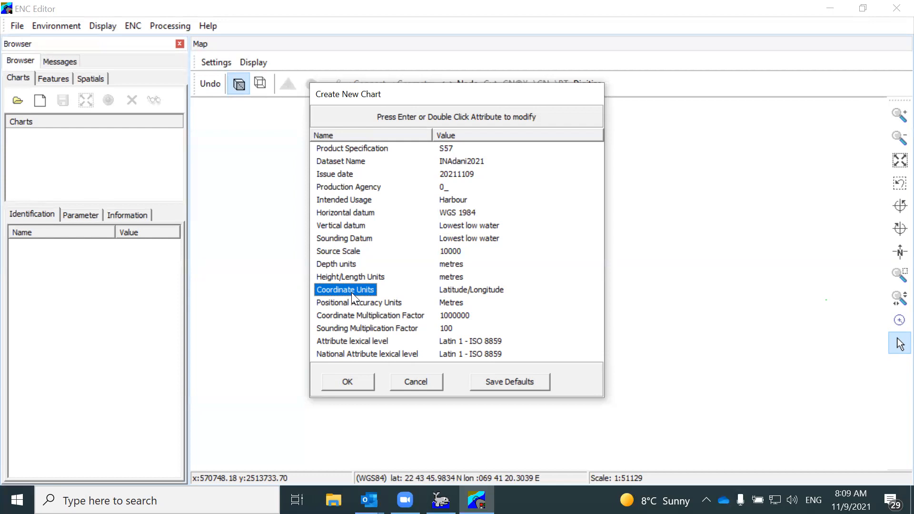
left_click(363, 328)
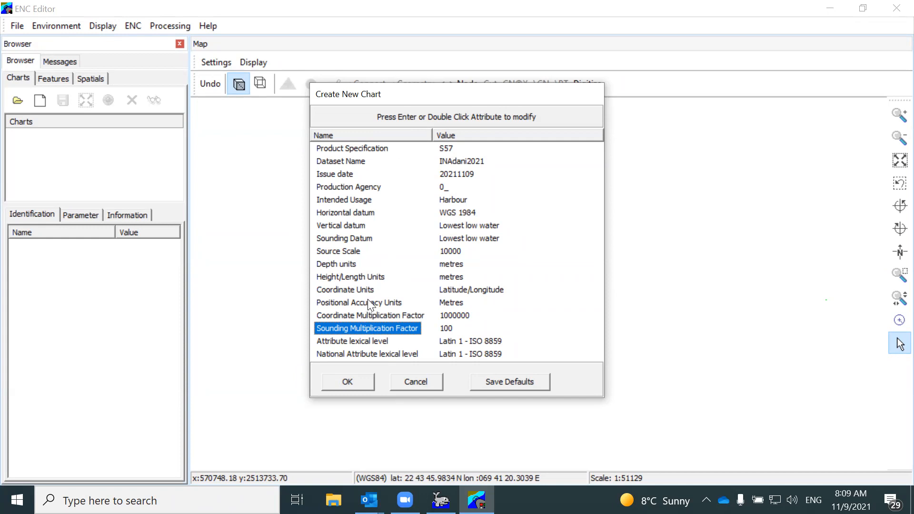
left_click(358, 378)
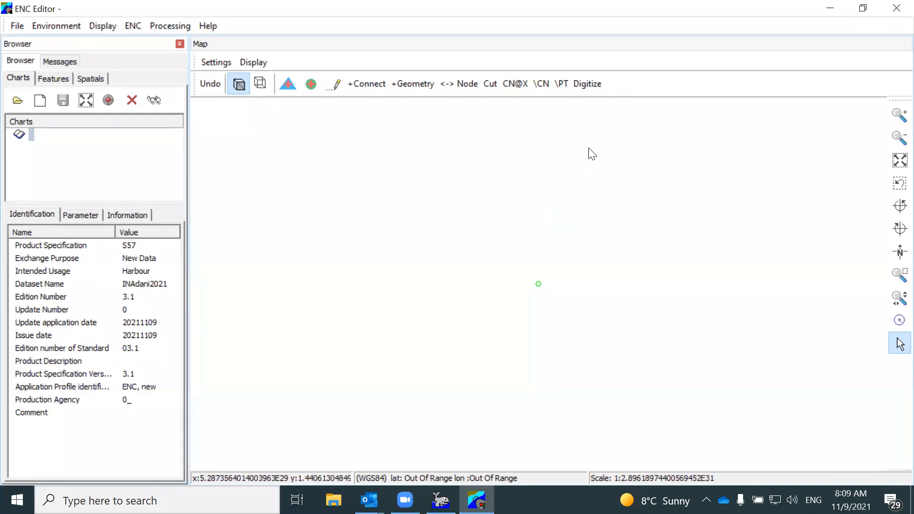
Step: Fit the map to the background port drawing, enlarge it in the view, and close the background chart list
scroll(598, 122, "up", 2)
scroll(595, 119, "up", 5)
scroll(558, 159, "down", 7)
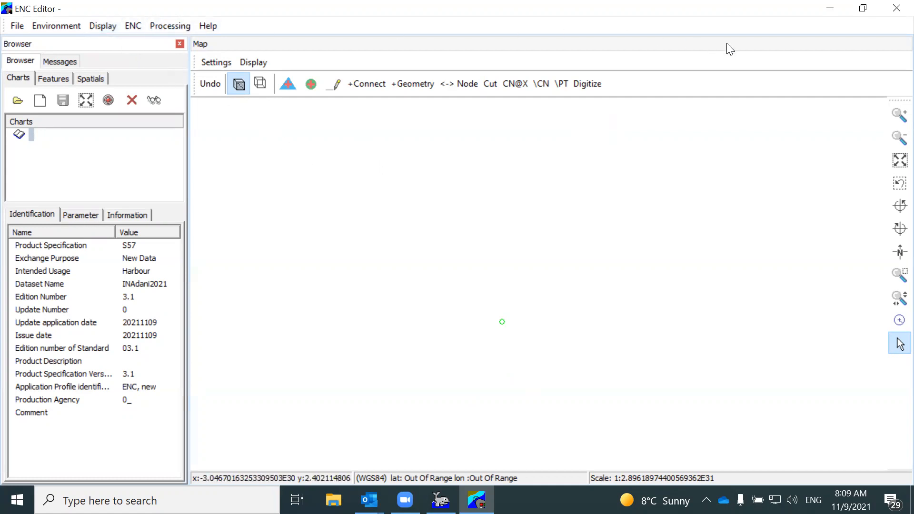
left_click(899, 161)
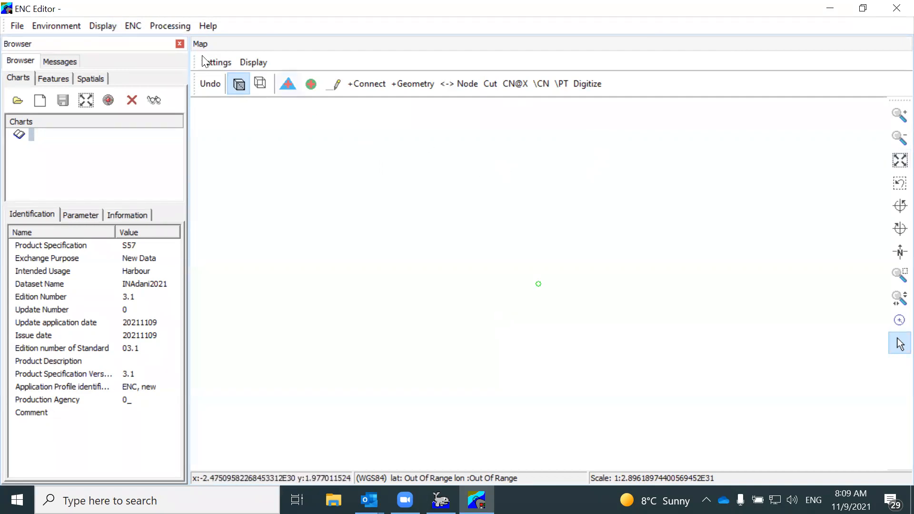
left_click(109, 28)
left_click(115, 41)
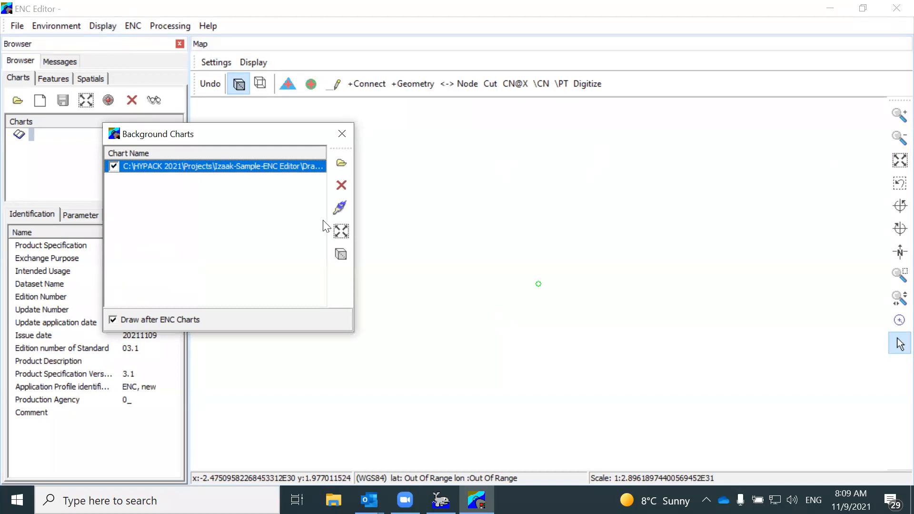
left_click(340, 233)
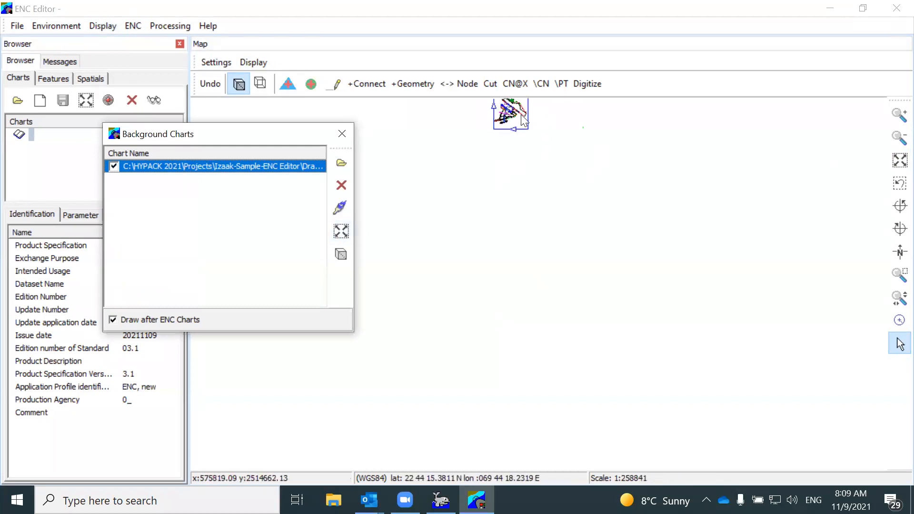
left_click_drag(509, 155, 506, 223)
scroll(506, 175, "up", 4)
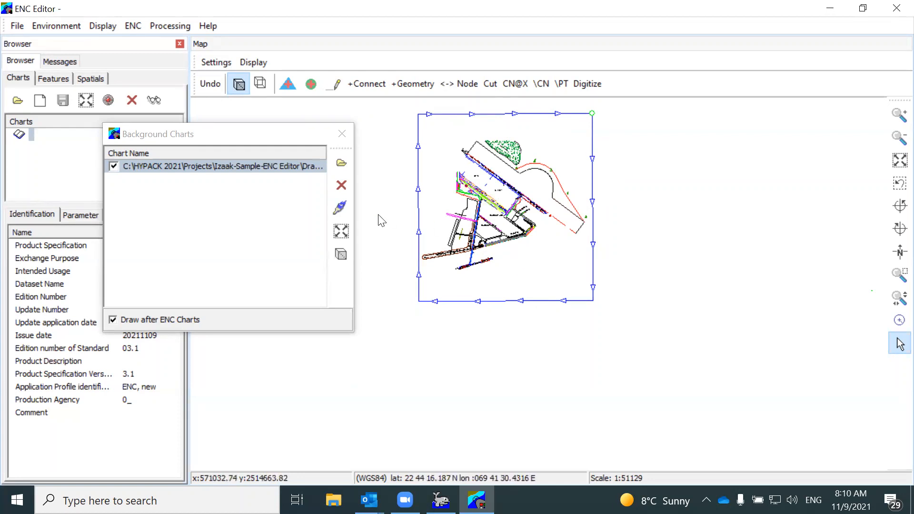
left_click(252, 131)
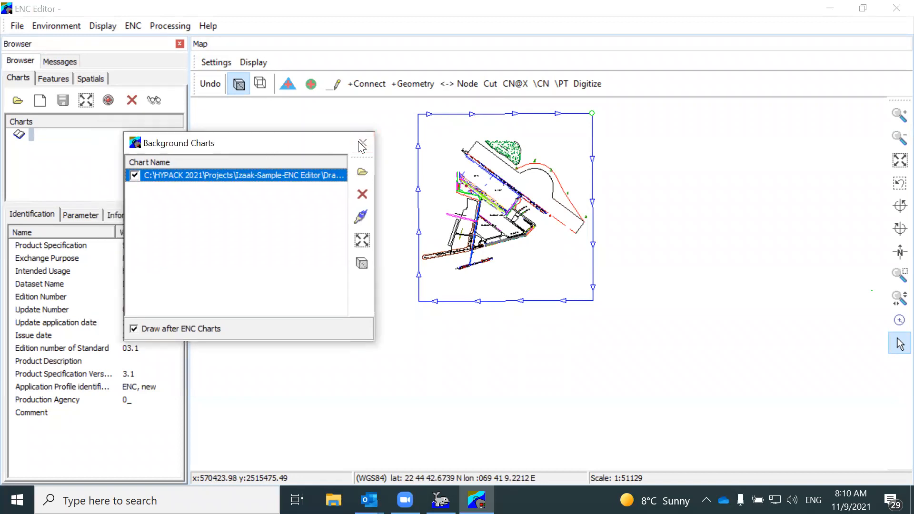
left_click(363, 144)
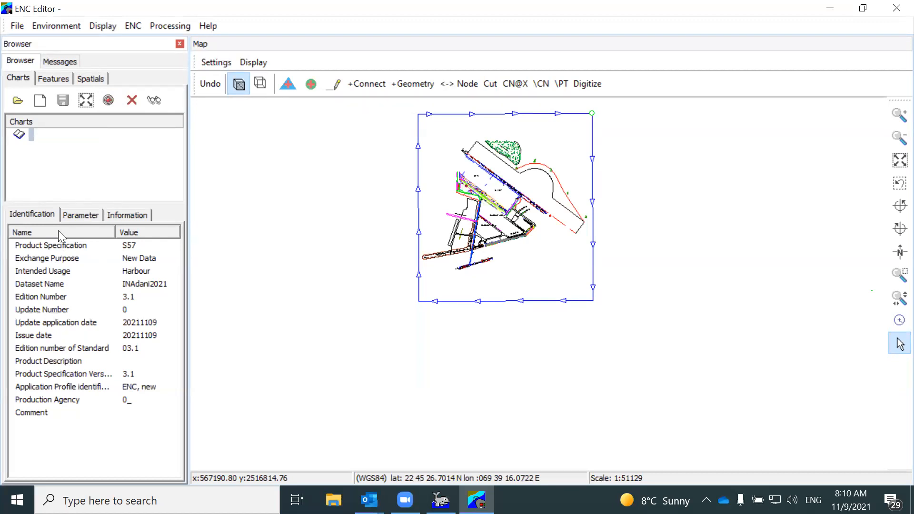
Step: Examine the created chart's parameters, widening the browser pane to read the Coordinate and Sounding Multiplication Factors
left_click(84, 217)
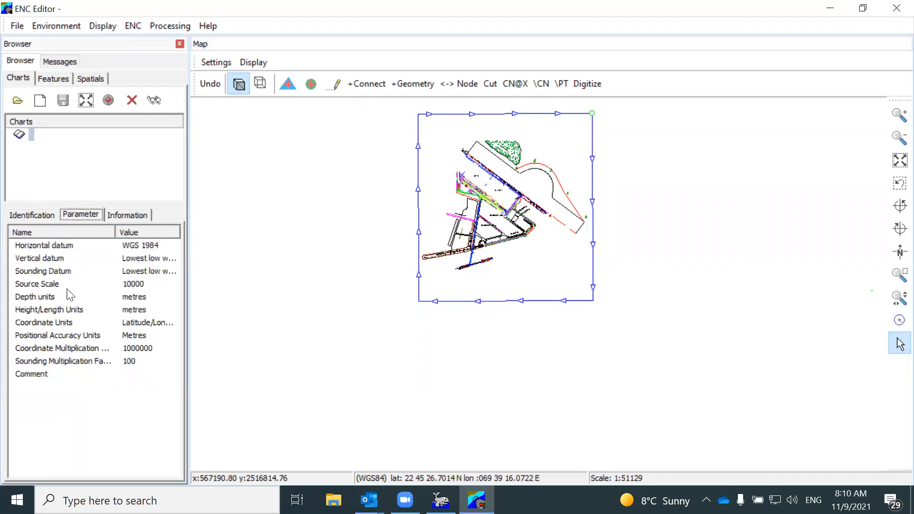
left_click(61, 351)
left_click_drag(186, 355, 233, 354)
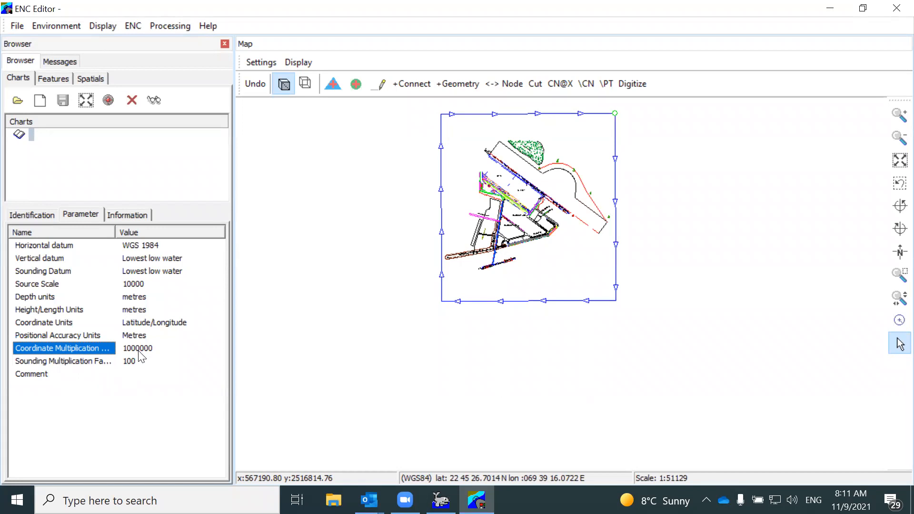
left_click(99, 364)
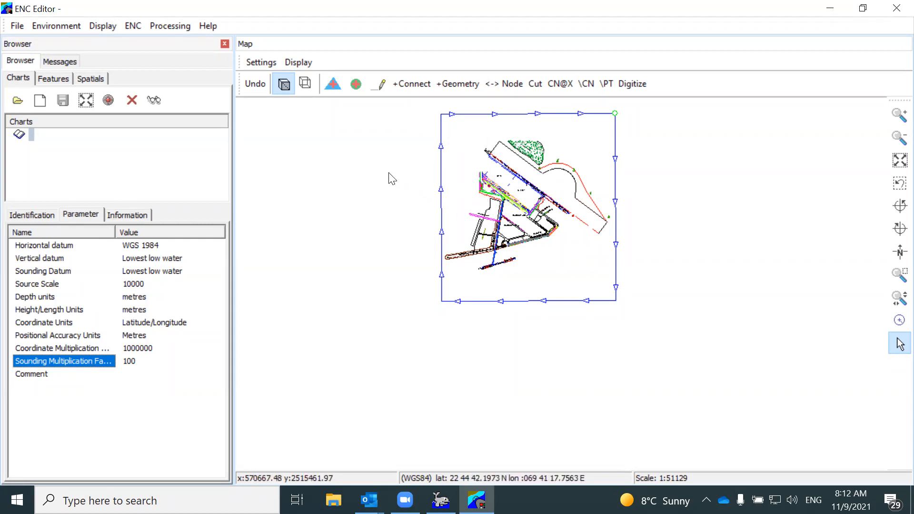
Step: Examine the attributes of the chart's Coverage and Quality of data features
left_click(65, 77)
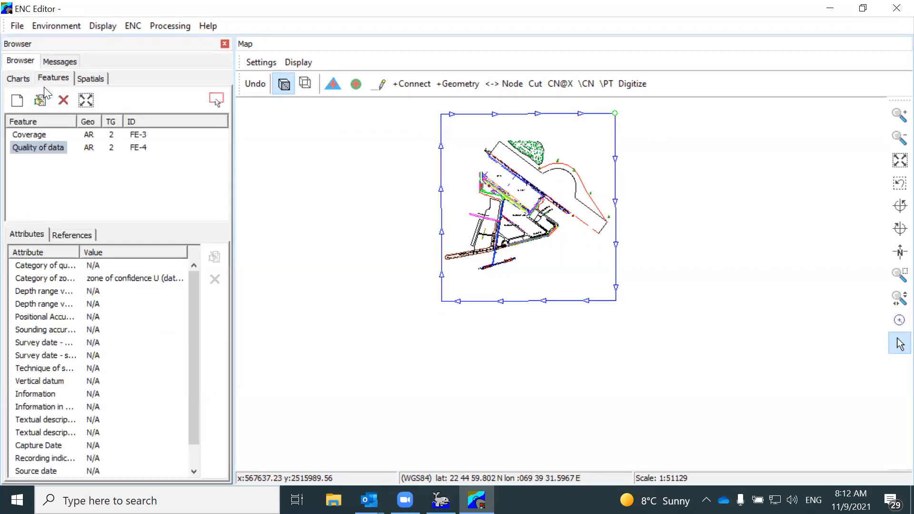
left_click(38, 136)
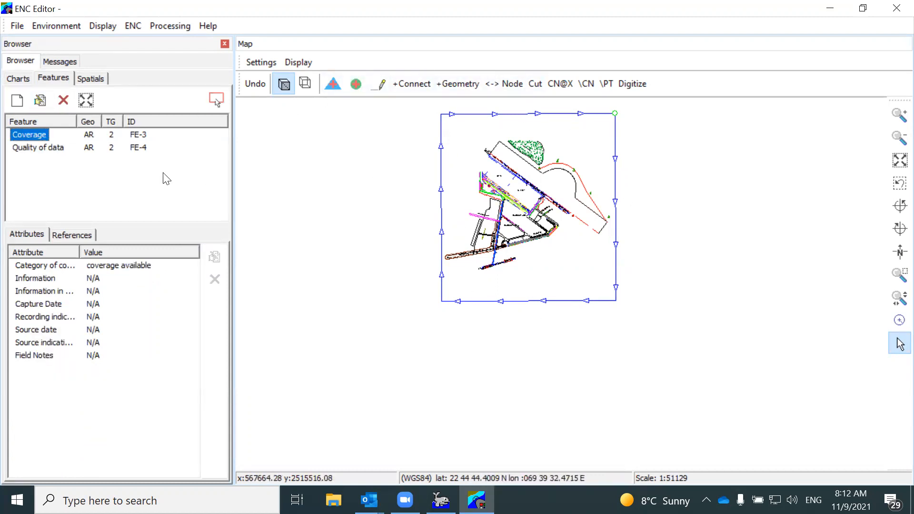
left_click(42, 149)
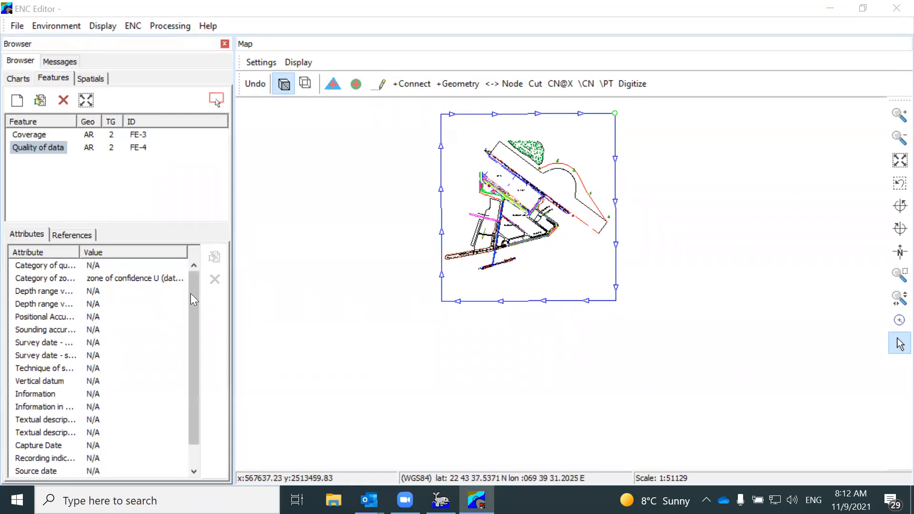
Step: Review the Category of quality of data options and set this attribute of the Quality of data feature to data quality A
double_click(62, 265)
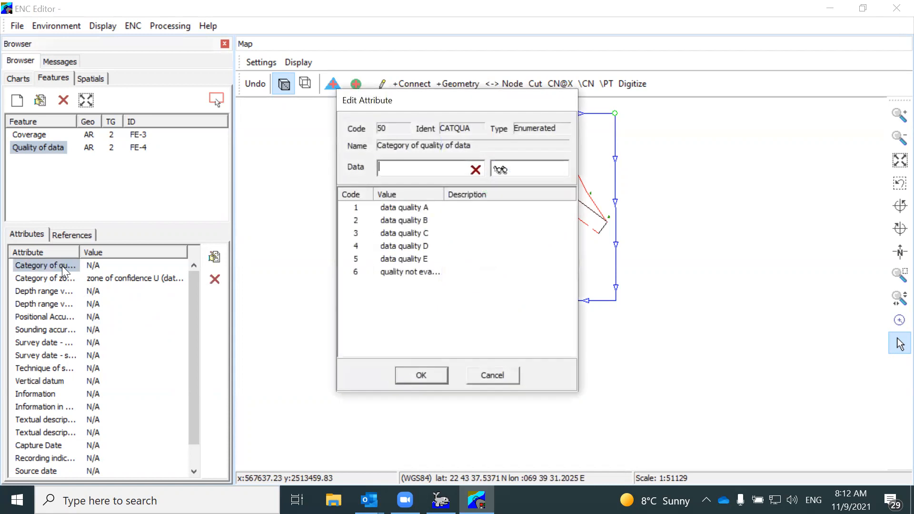
left_click(407, 207)
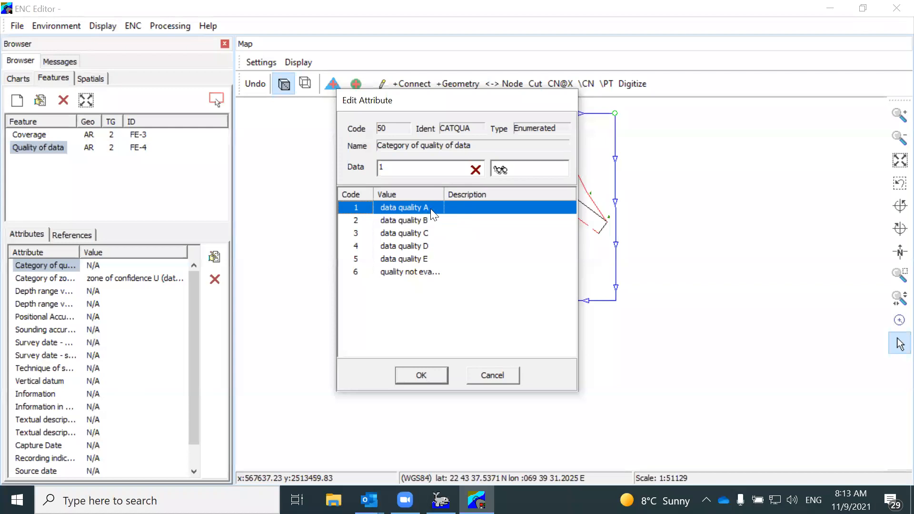
left_click(424, 221)
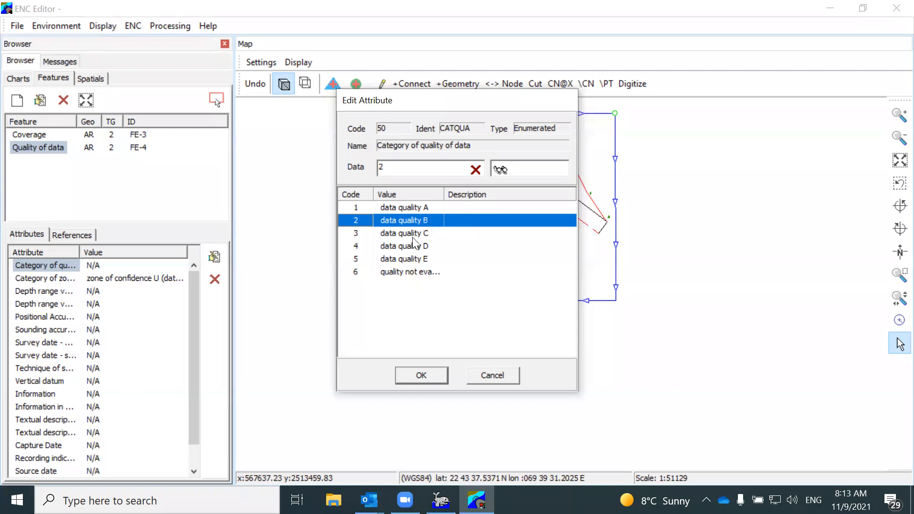
left_click(412, 237)
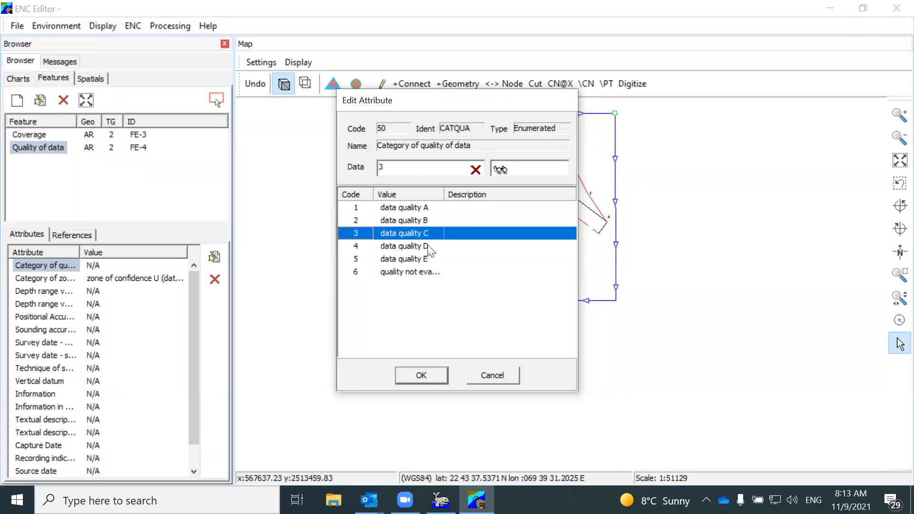
left_click(418, 246)
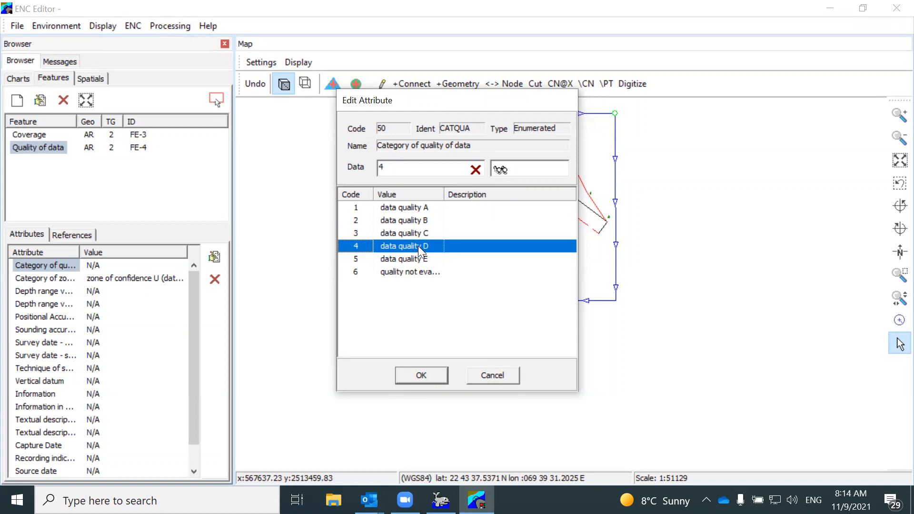
left_click(419, 260)
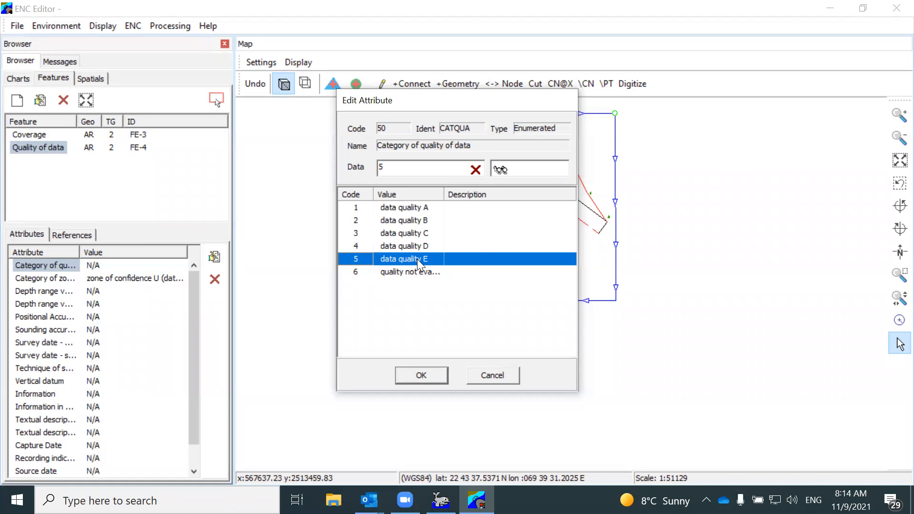
left_click(418, 273)
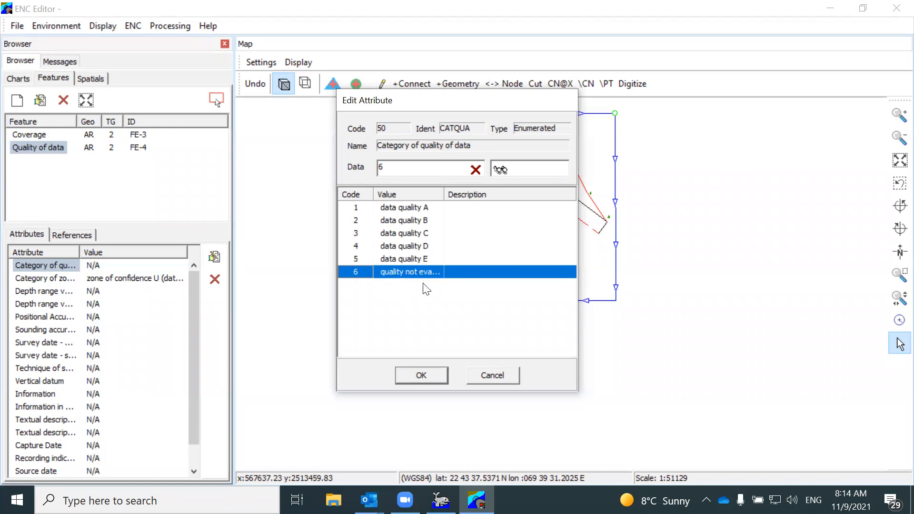
left_click(419, 209)
left_click(419, 375)
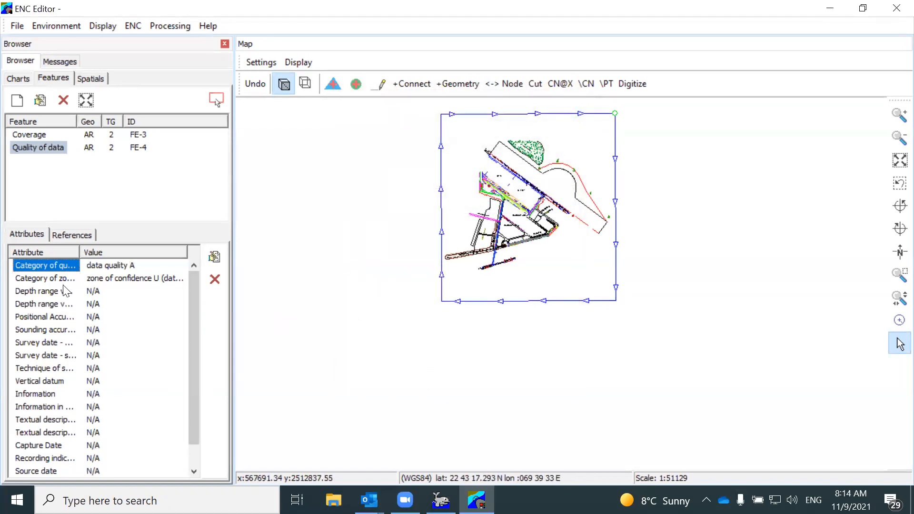
Step: Set the Category of zone of confidence in data to zone of confidence A1 and widen the attribute names column
double_click(64, 279)
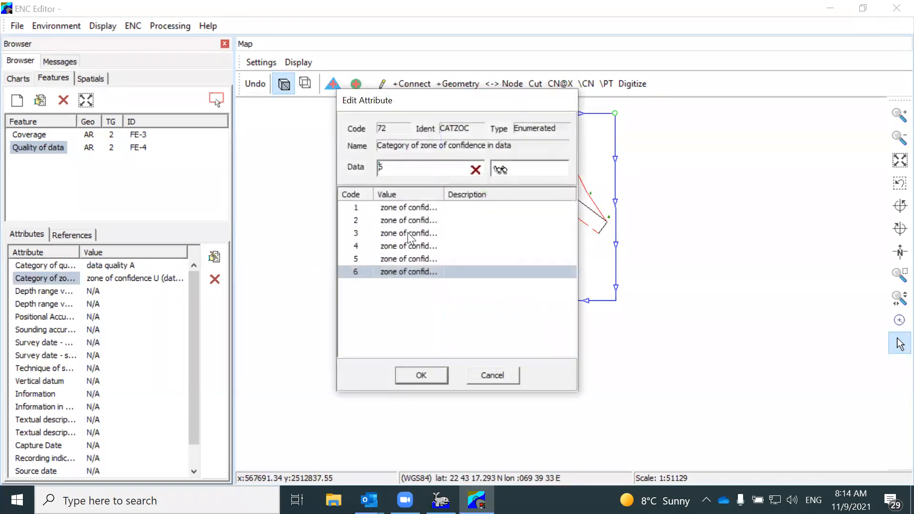
left_click_drag(444, 195, 531, 195)
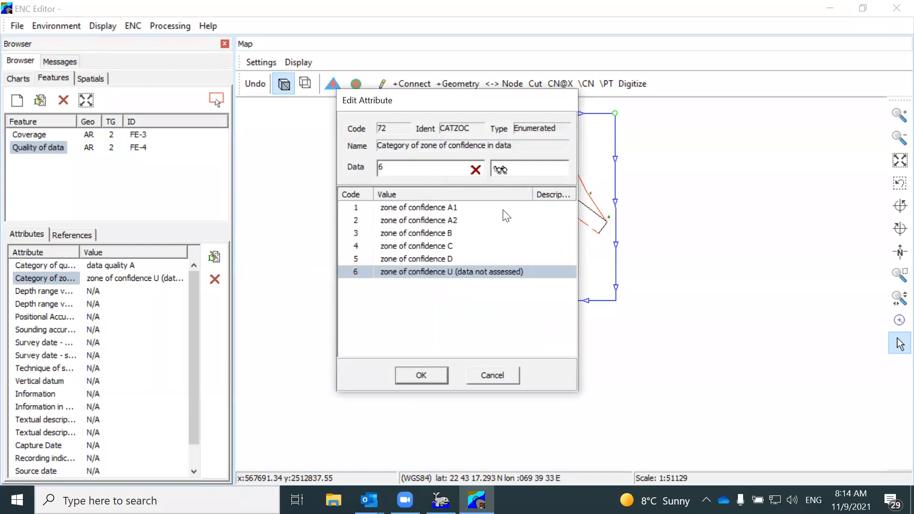
left_click(443, 210)
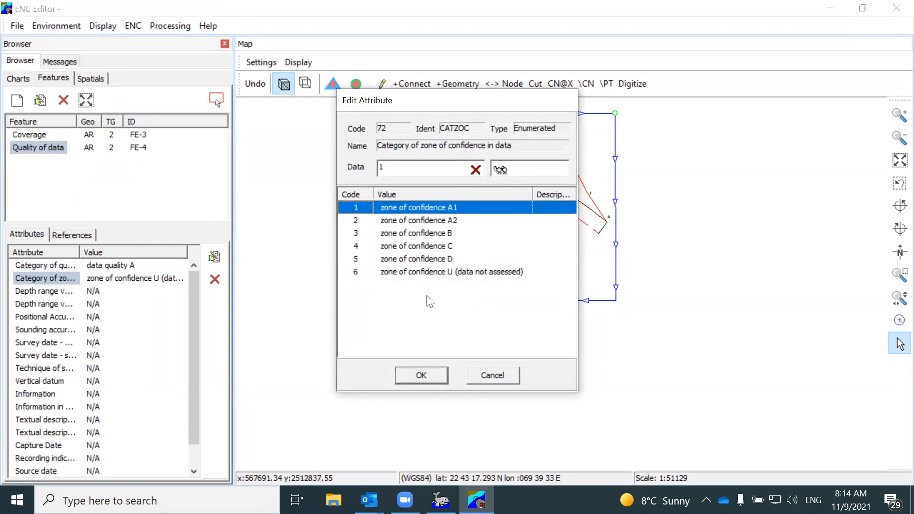
left_click(426, 376)
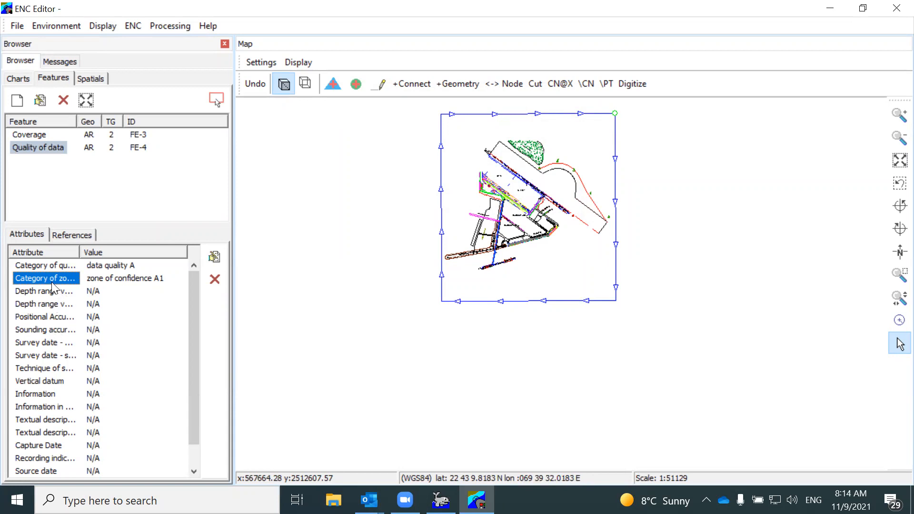
left_click_drag(79, 252, 129, 259)
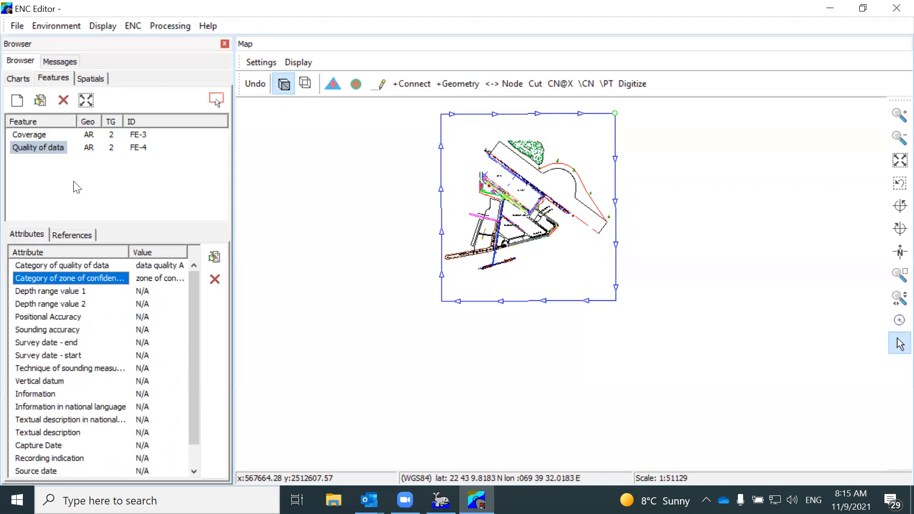
Step: Examine the chart's spatial objects, the Chain and the C-Node, and locate the node on the boundary in the map
left_click(95, 79)
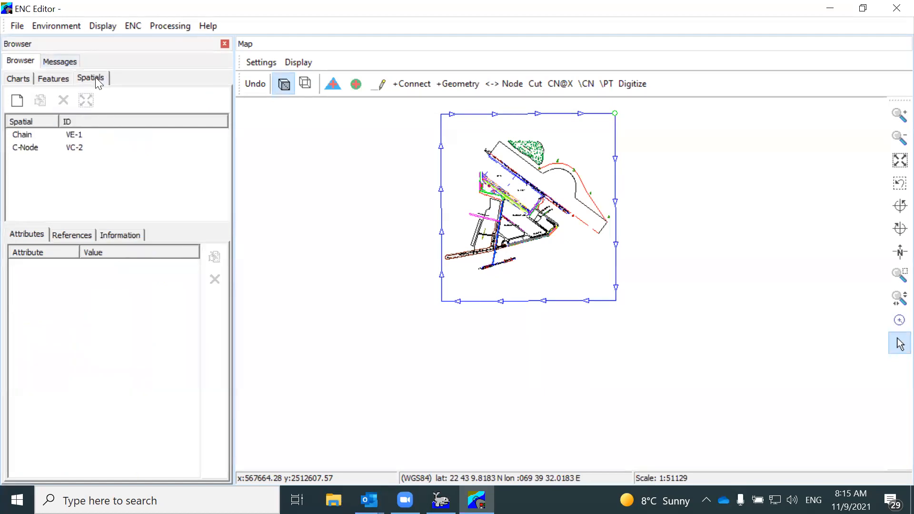
left_click(30, 134)
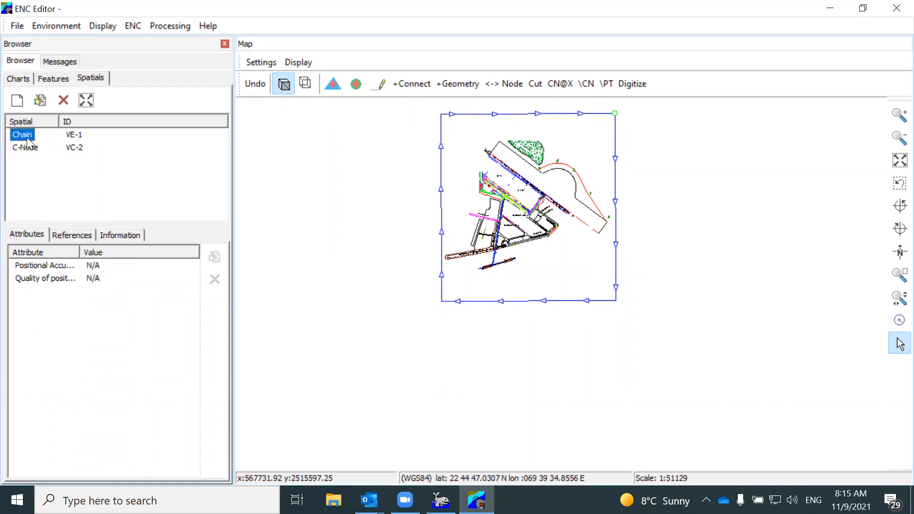
left_click(25, 155)
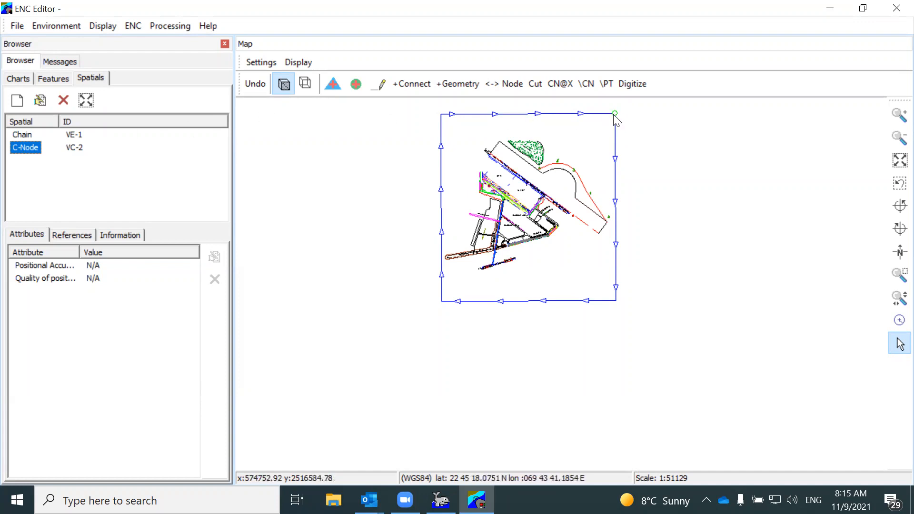
scroll(615, 119, "up", 5)
scroll(607, 118, "down", 2)
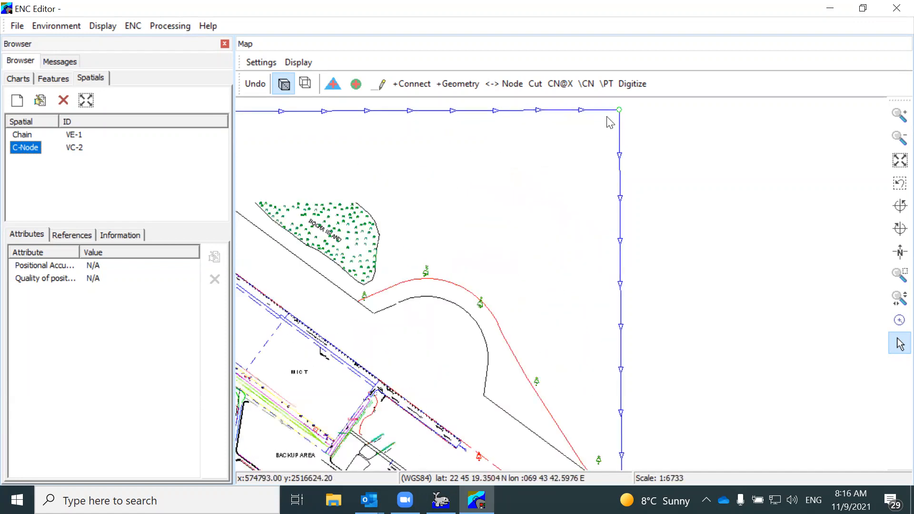
scroll(597, 130, "down", 4)
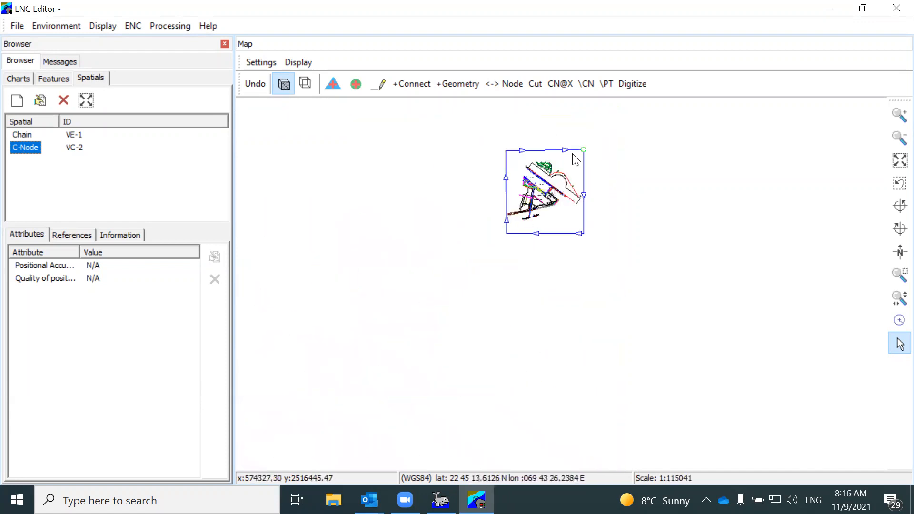
scroll(577, 157, "up", 2)
scroll(571, 162, "up", 3)
scroll(551, 162, "down", 3)
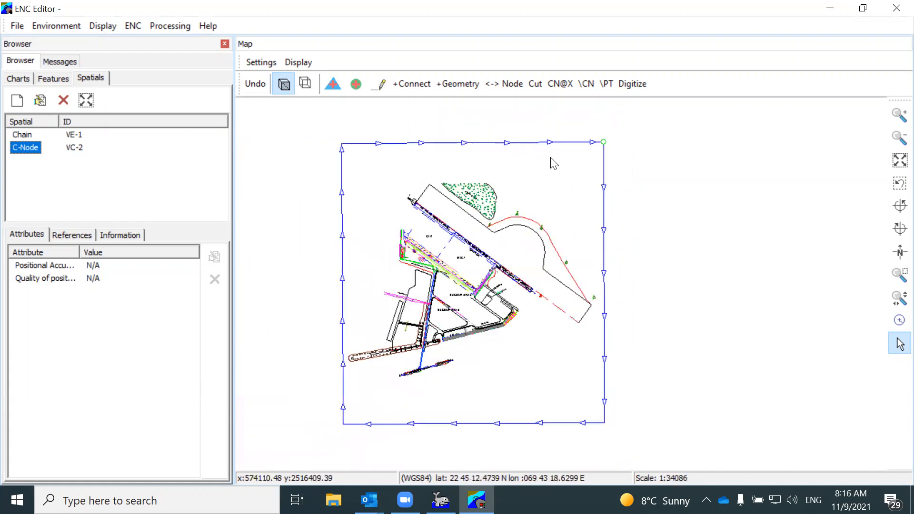
scroll(537, 188, "up", 2)
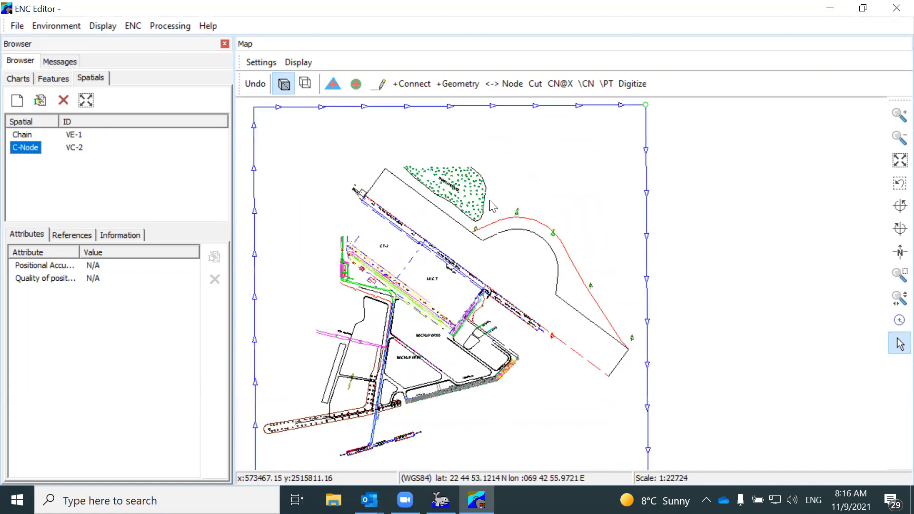
scroll(495, 197, "down", 1)
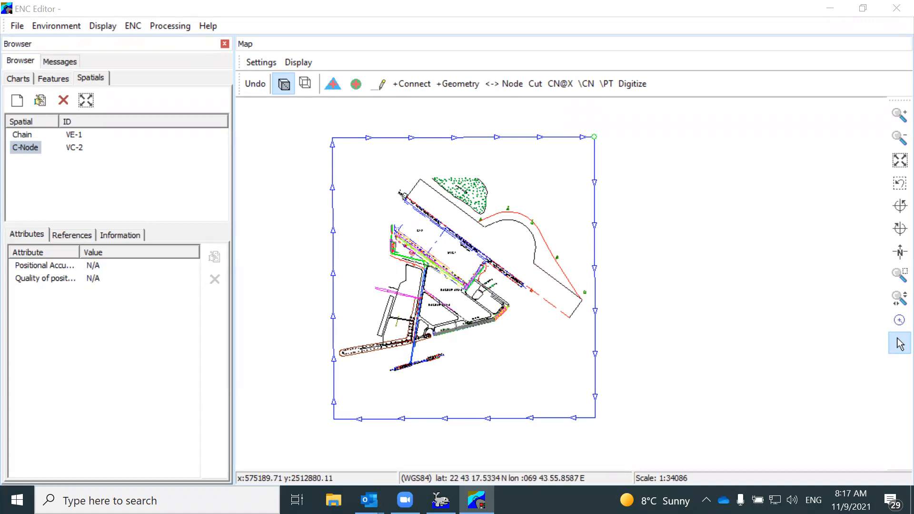
Step: Open the PresLib_e3.4_Part_I_Addendum PDF from File Explorer, skim its ECDIS symbol descriptions, and close it along with the explorer window
left_click(333, 500)
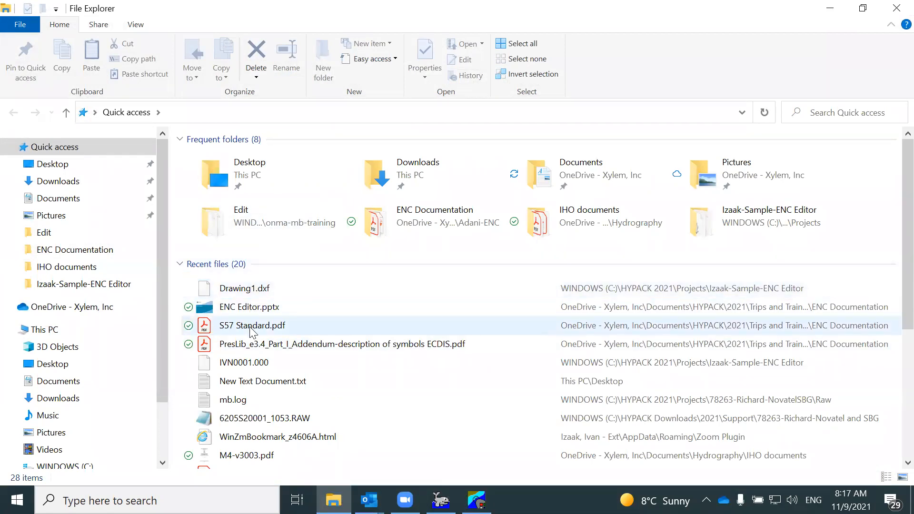
double_click(254, 344)
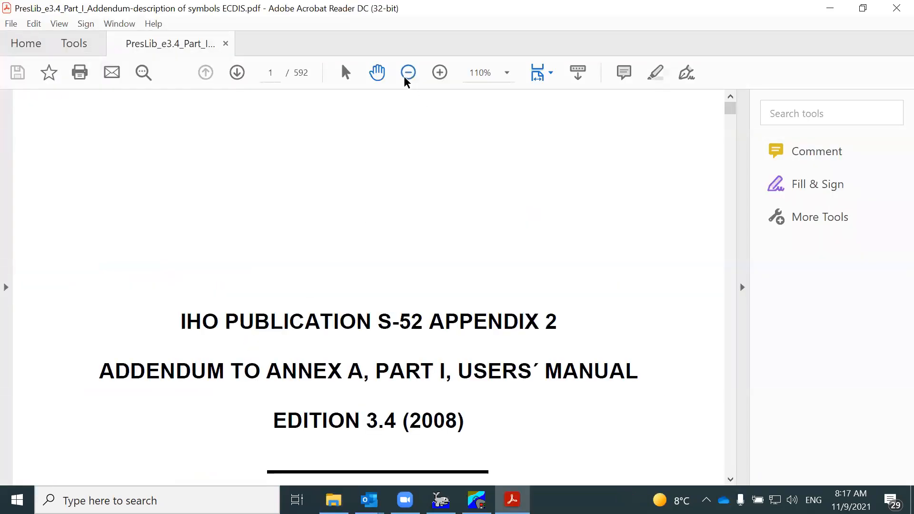
left_click(408, 73)
left_click(408, 72)
scroll(395, 185, "down", 5)
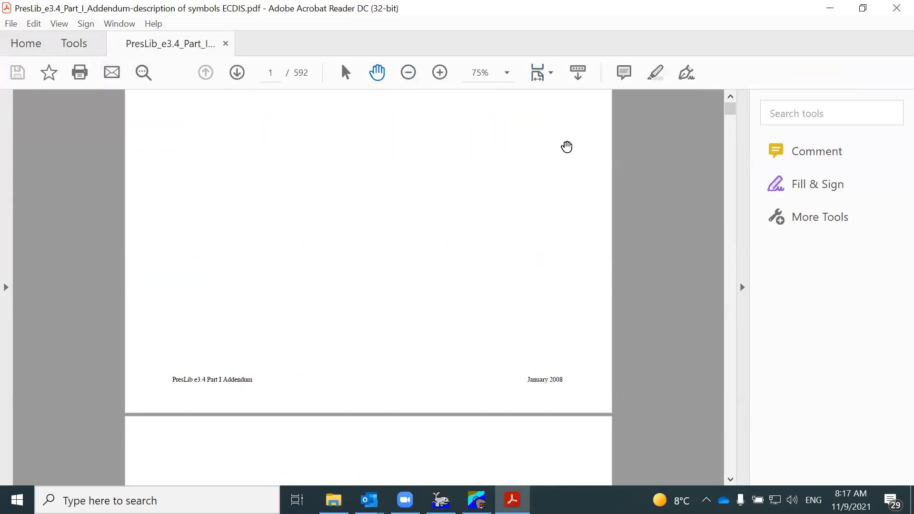
left_click_drag(729, 110, 724, 240)
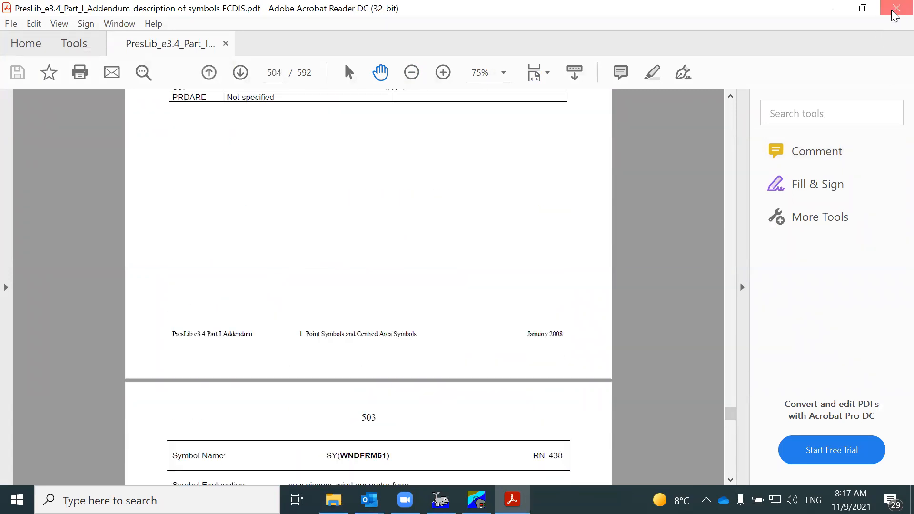
left_click(894, 12)
left_click(893, 12)
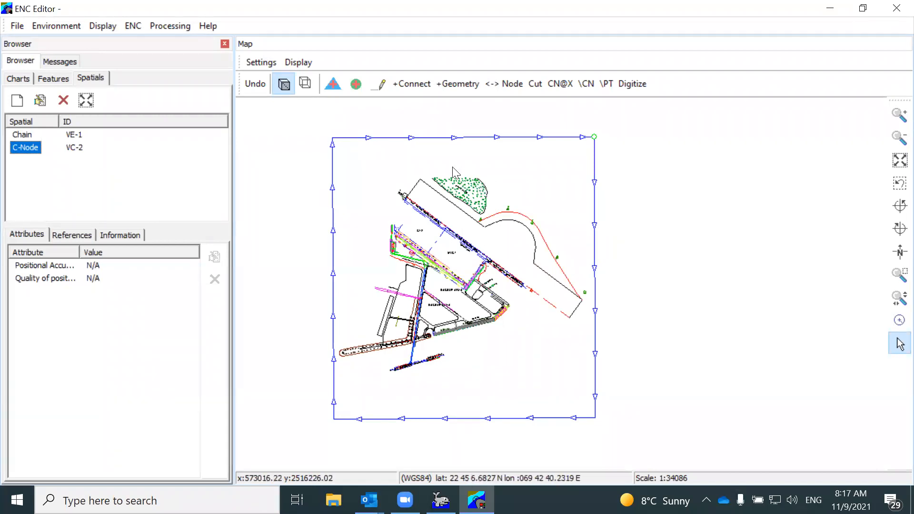
Step: Start a new Geo feature with Area geometry for Bocha Island, keeping the island visible beside the dialog
scroll(485, 189, "up", 1)
scroll(466, 195, "up", 3)
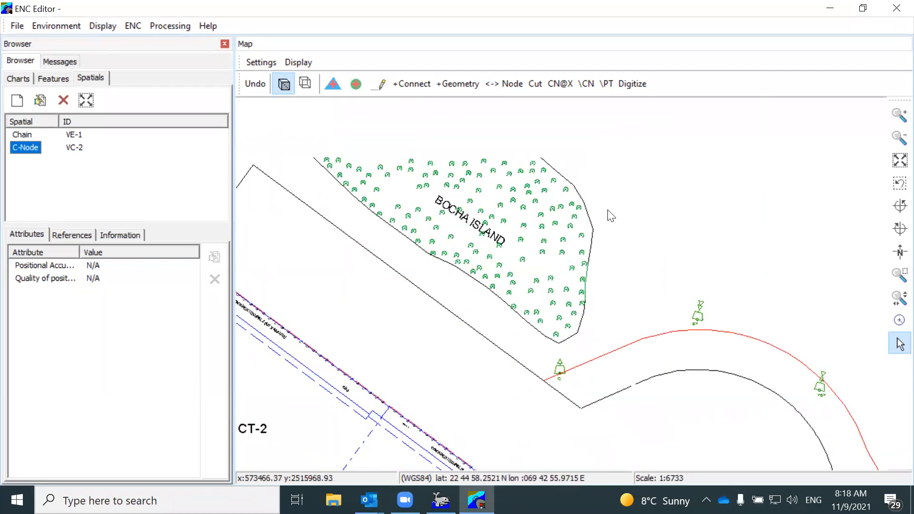
scroll(608, 224, "down", 1)
scroll(584, 264, "up", 1)
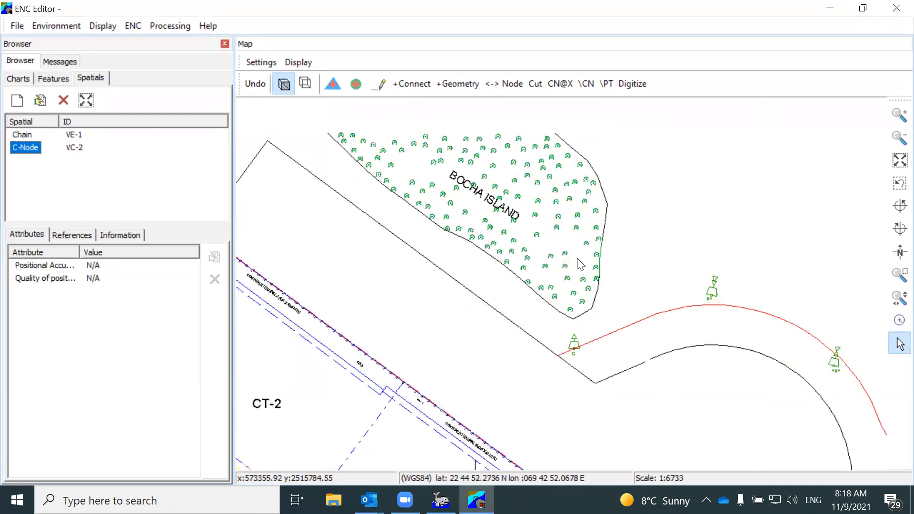
scroll(578, 263, "down", 1)
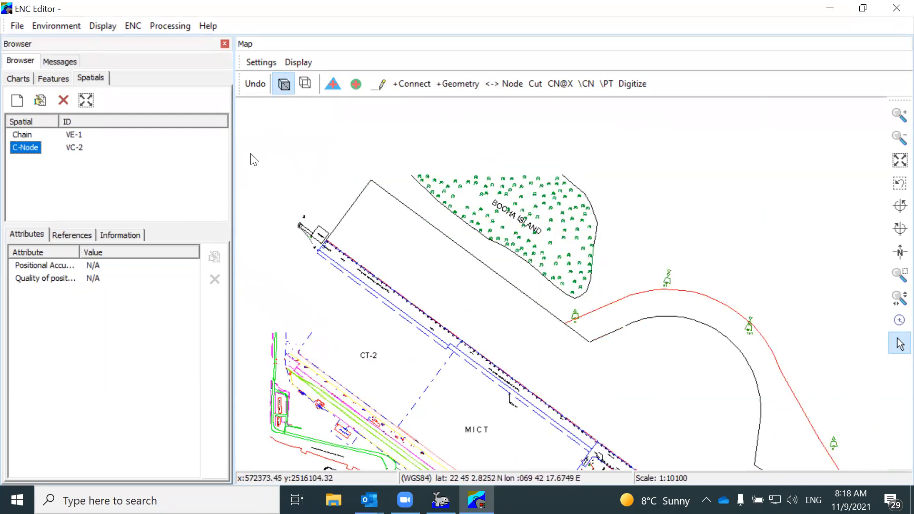
left_click(62, 78)
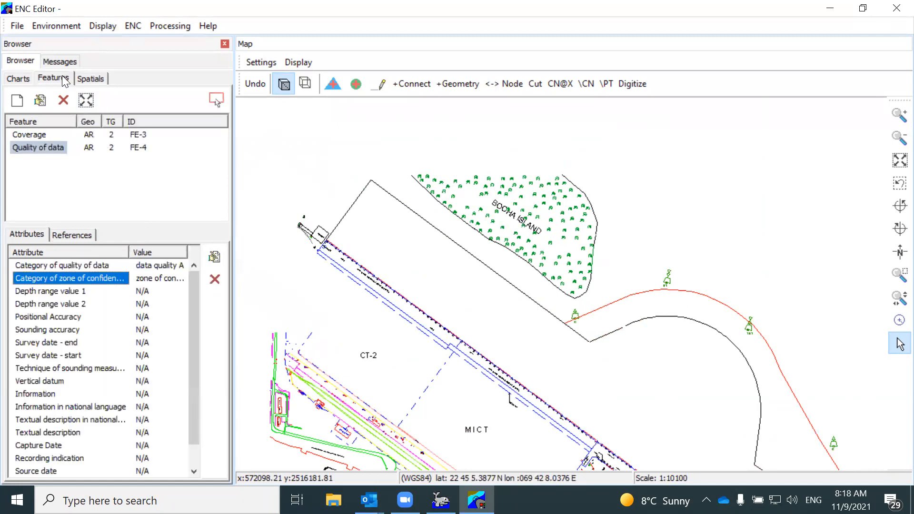
left_click(16, 102)
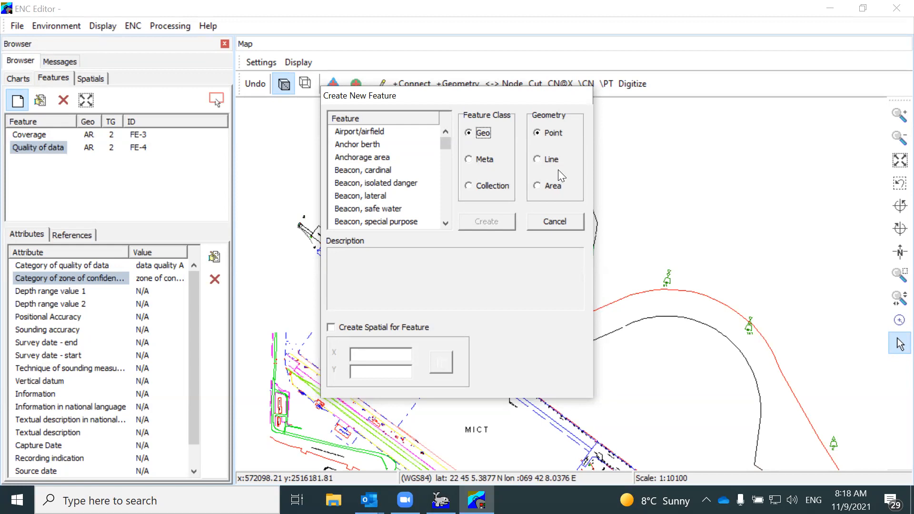
left_click(550, 187)
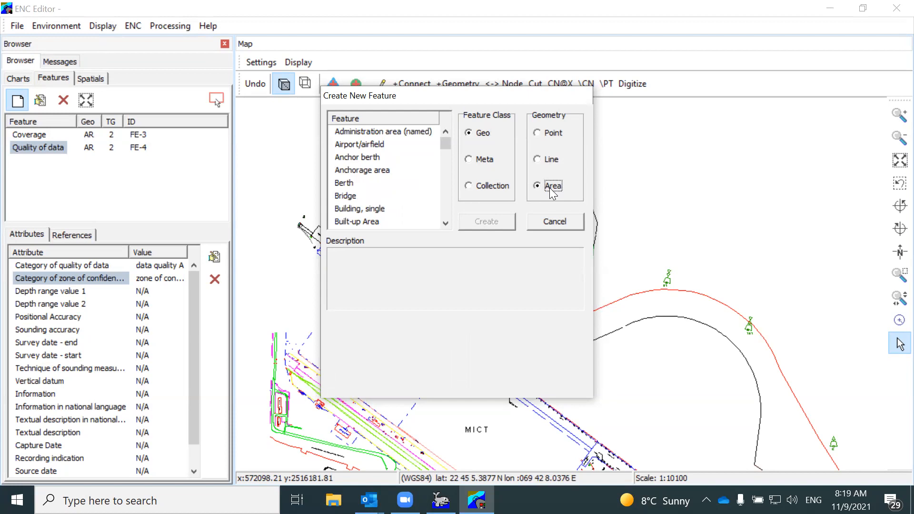
left_click_drag(441, 101, 238, 116)
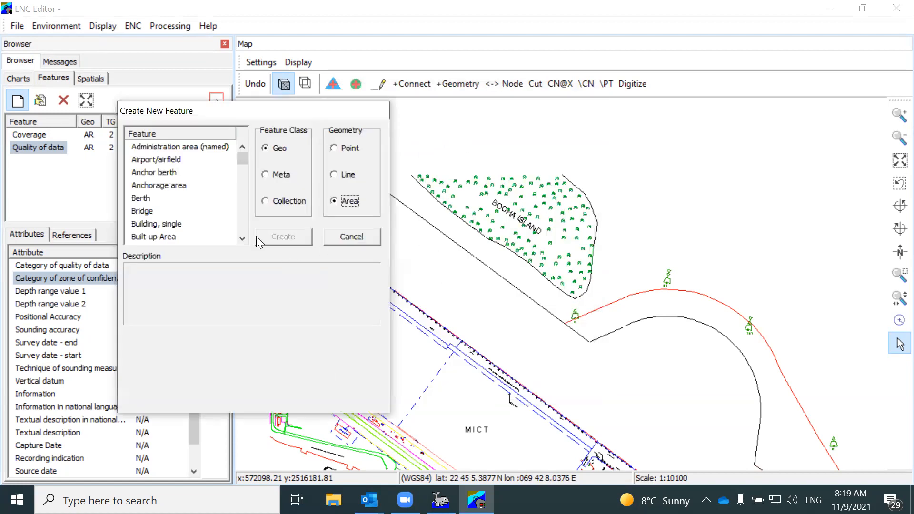
Step: Examine the descriptions of the Land area and Incineration area classes among the Geo area features
left_click(243, 239)
left_click(242, 239)
left_click(242, 239)
left_click(242, 239)
left_click(242, 239)
left_click(242, 239)
left_click(243, 239)
left_click(242, 239)
left_click(242, 239)
left_click(242, 239)
left_click(243, 239)
left_click(243, 239)
left_click(242, 239)
left_click(242, 239)
left_click(242, 239)
left_click(242, 239)
left_click(243, 239)
left_click(243, 239)
left_click(242, 239)
left_click(243, 239)
left_click(242, 238)
left_click(243, 239)
left_click(242, 239)
left_click(243, 239)
left_click(242, 239)
left_click(243, 239)
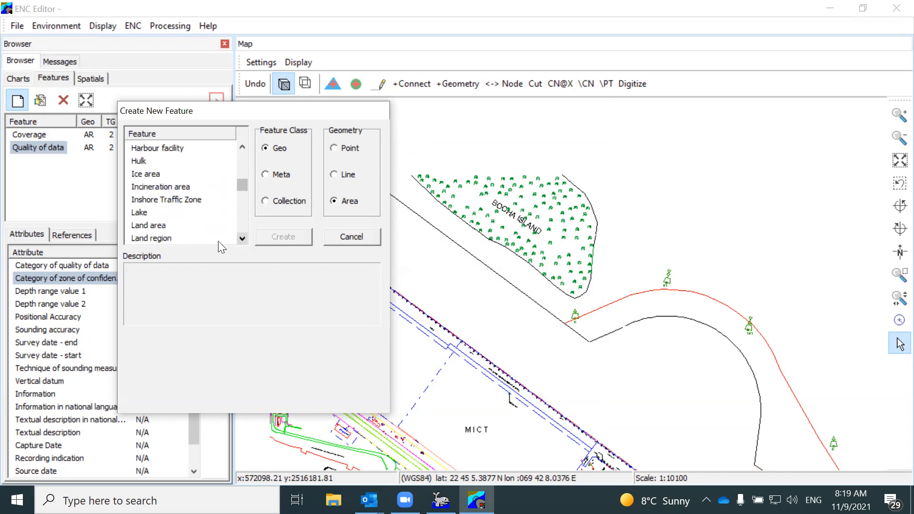
left_click(165, 226)
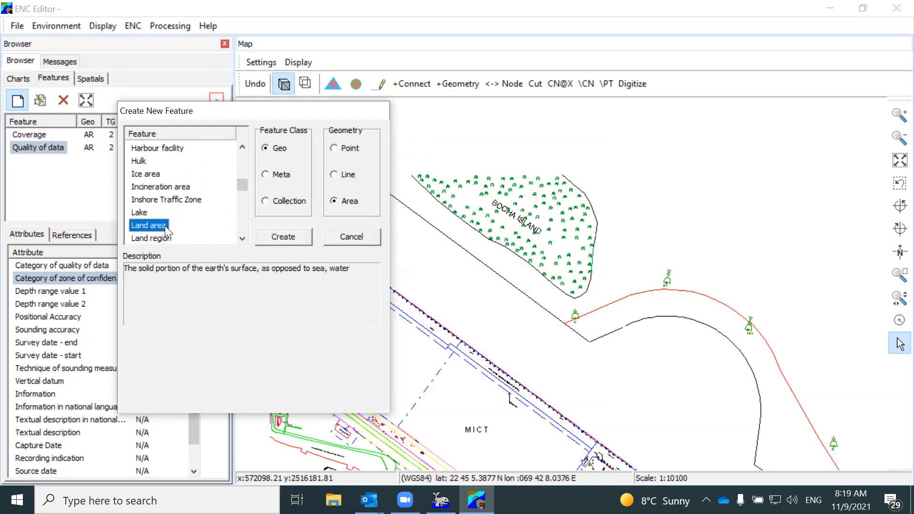
left_click(179, 188)
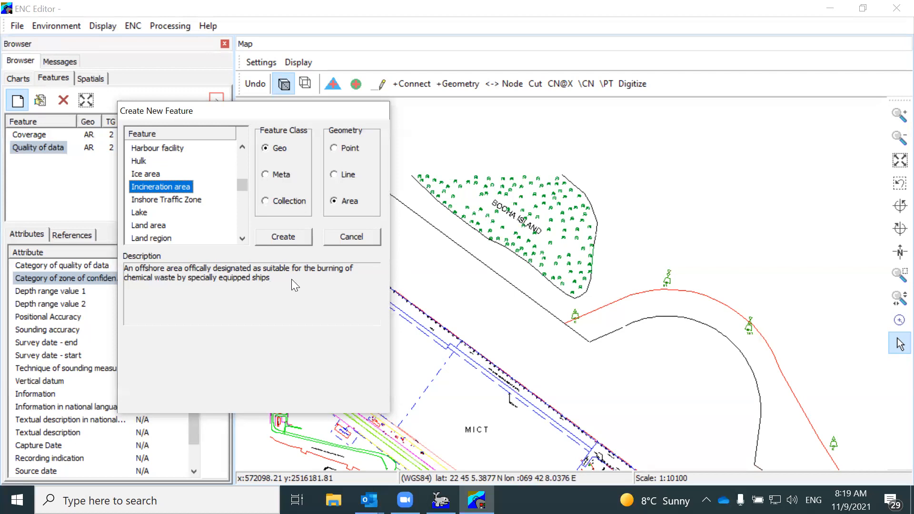
left_click(167, 225)
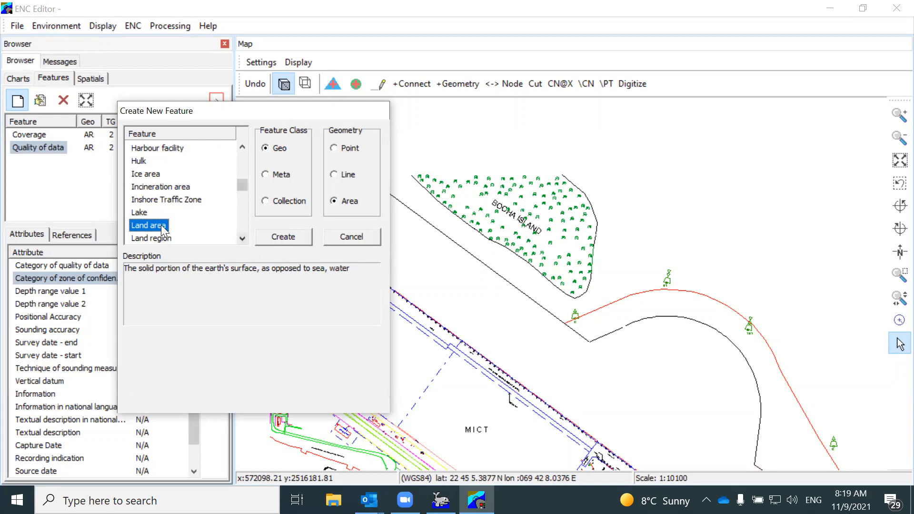
Step: Create a Land area feature with Geo as the feature class and Area as the geometry
left_click(279, 150)
left_click(340, 202)
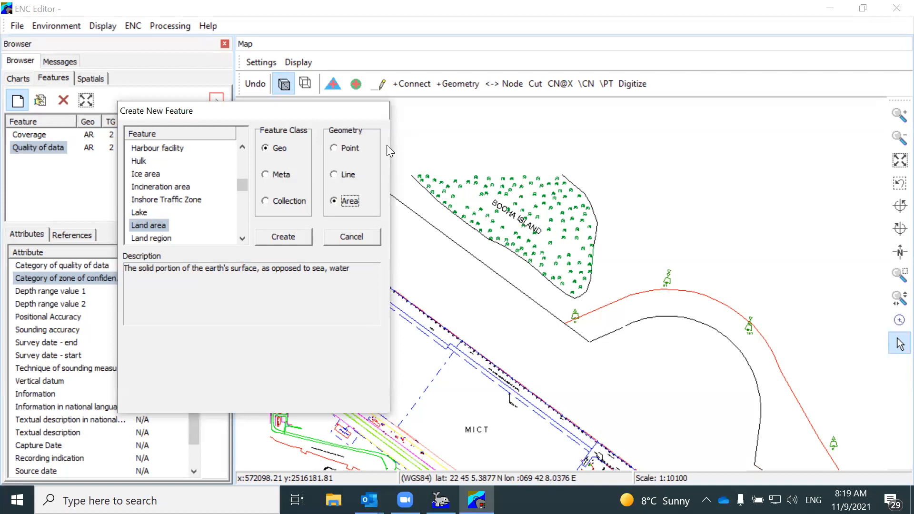
left_click(349, 182)
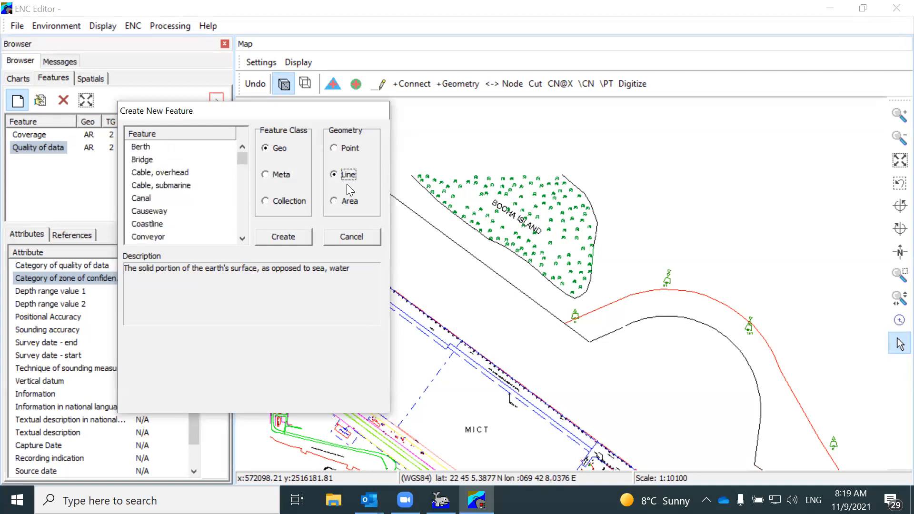
left_click(346, 201)
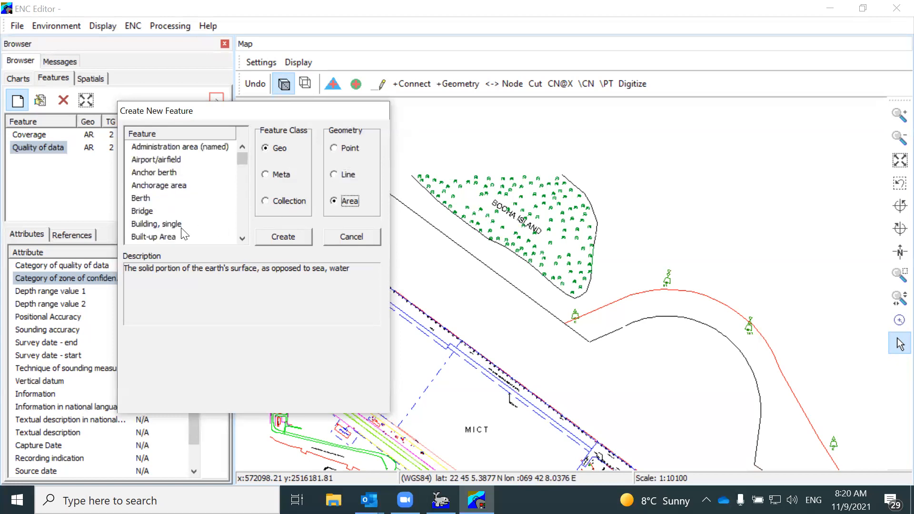
scroll(241, 227, "down", 10)
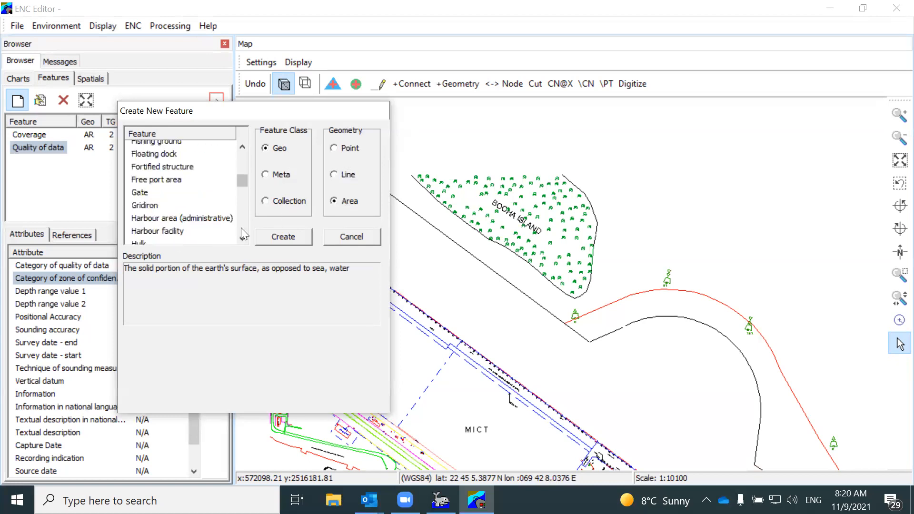
scroll(241, 227, "down", 3)
left_click(168, 204)
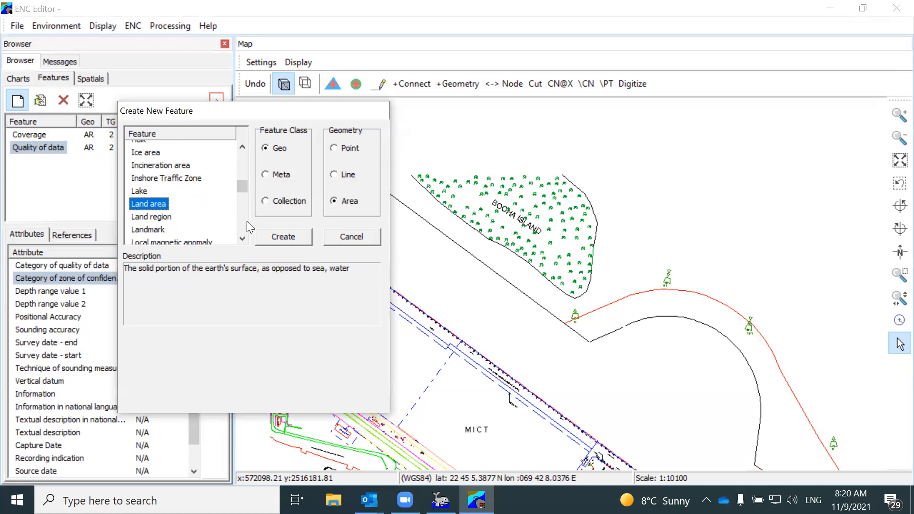
left_click(284, 237)
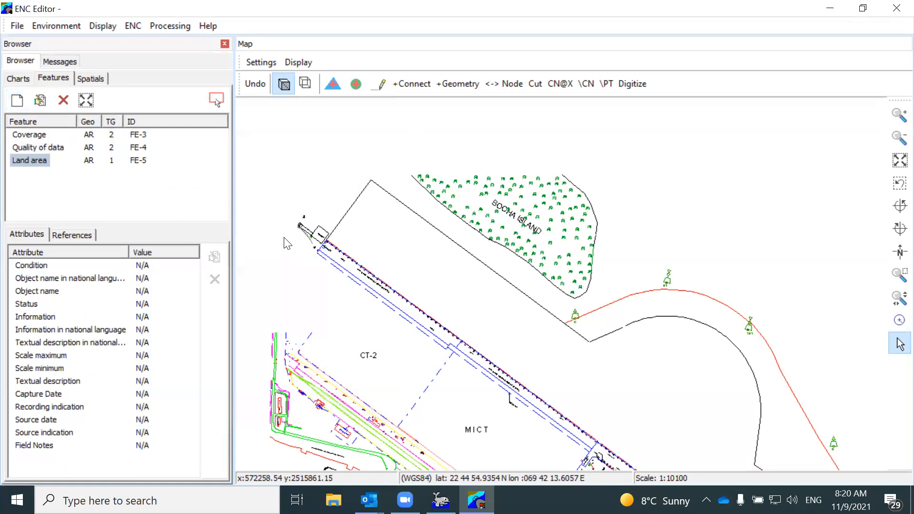
Step: Review the spatial object types that can be created and the map's tools for drawing and editing spatials
left_click(47, 162)
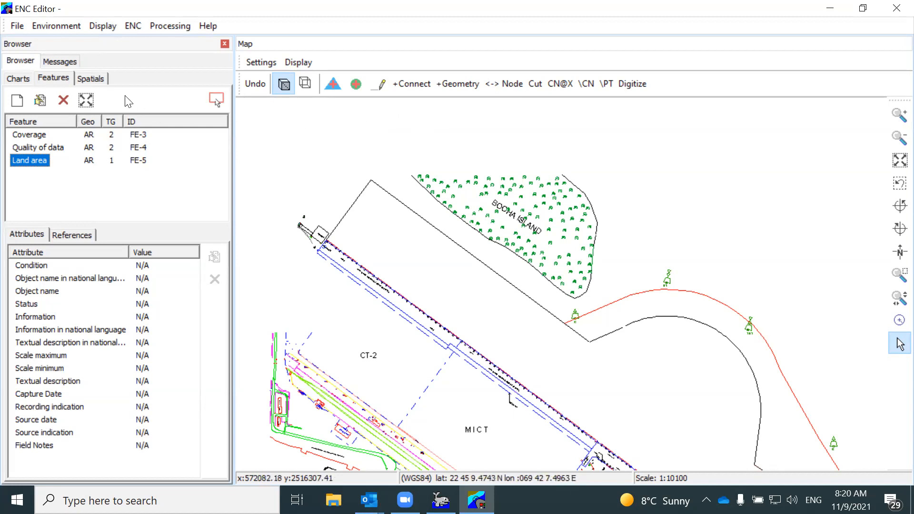
left_click(89, 78)
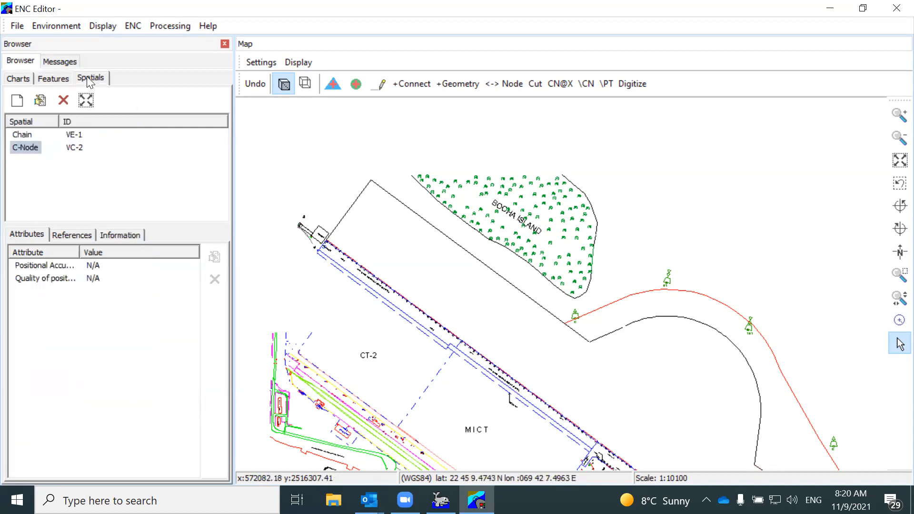
left_click(17, 104)
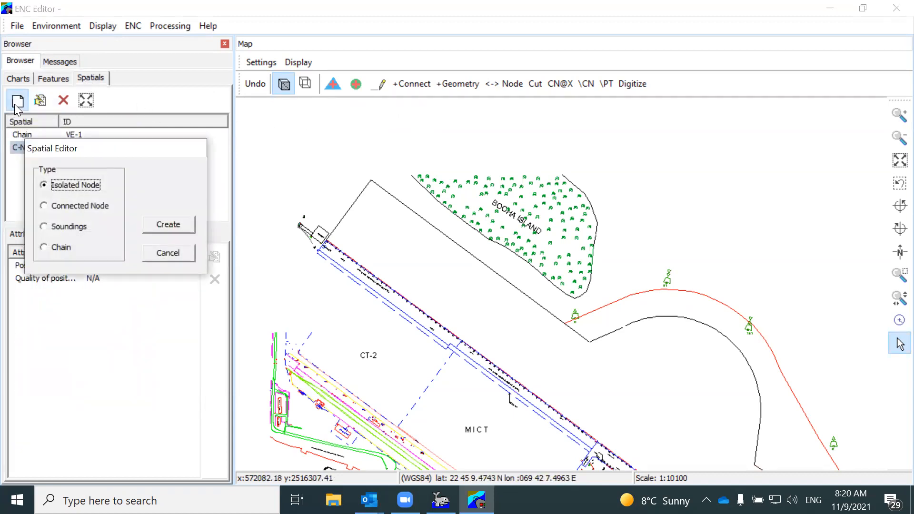
left_click(60, 247)
left_click(184, 251)
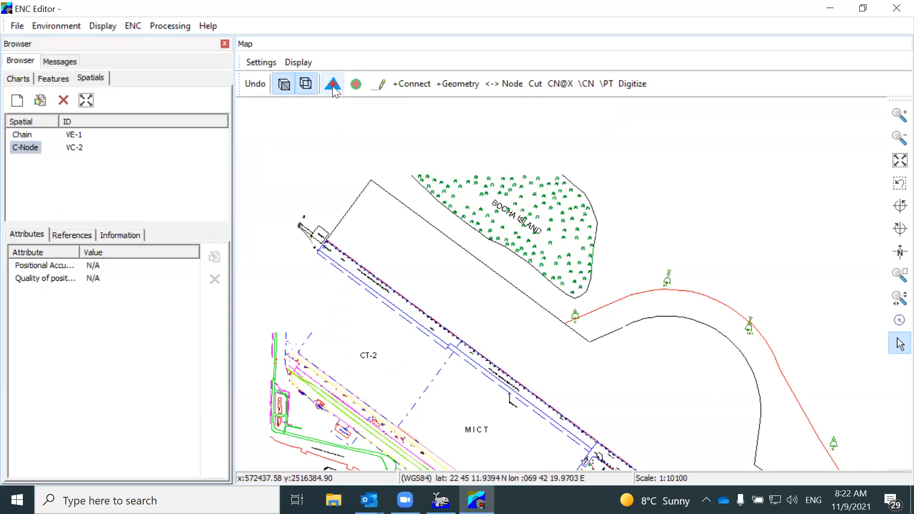
left_click(356, 85)
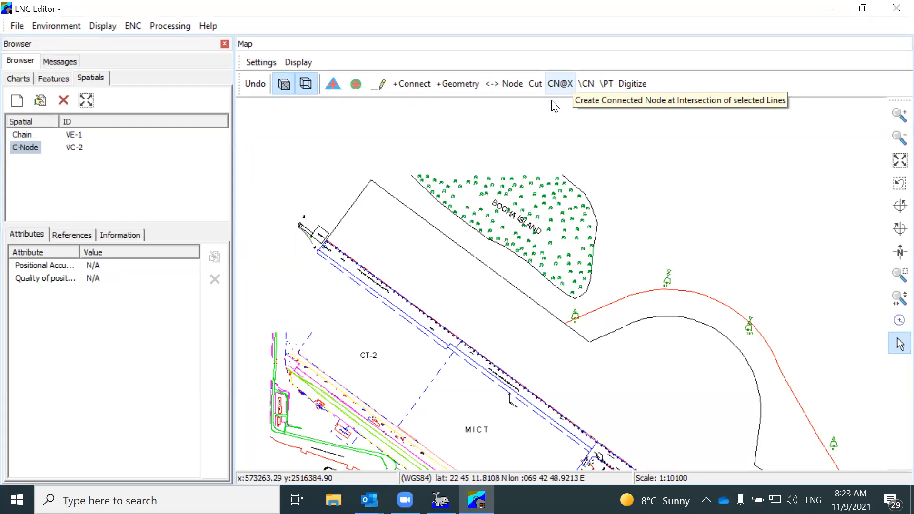
left_click(383, 88)
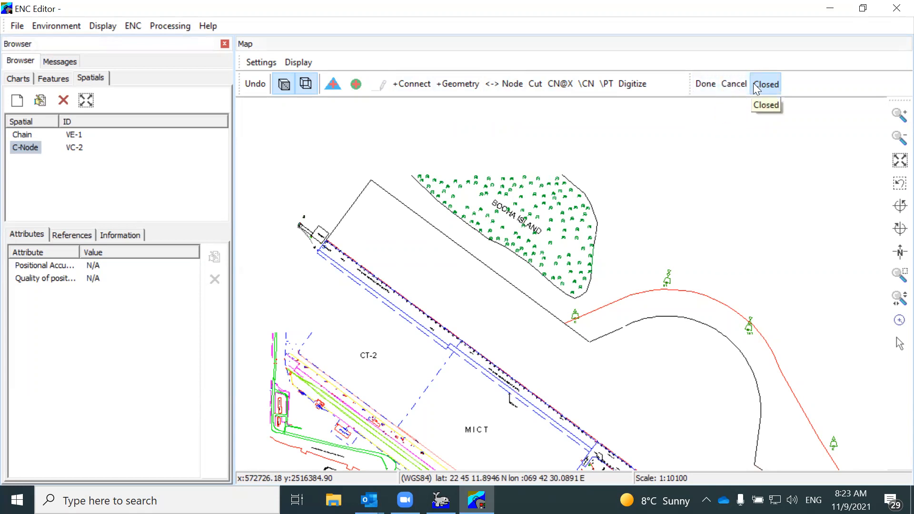
left_click(728, 86)
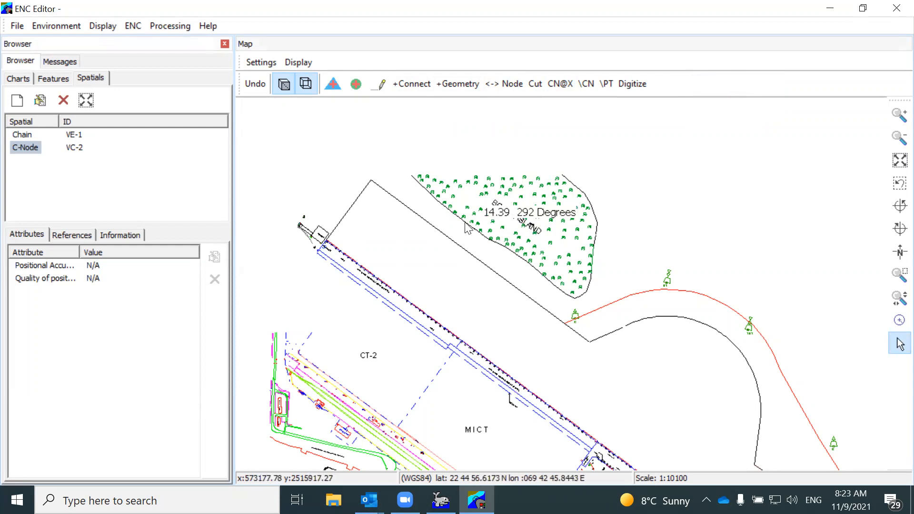
scroll(469, 223, "down", 2)
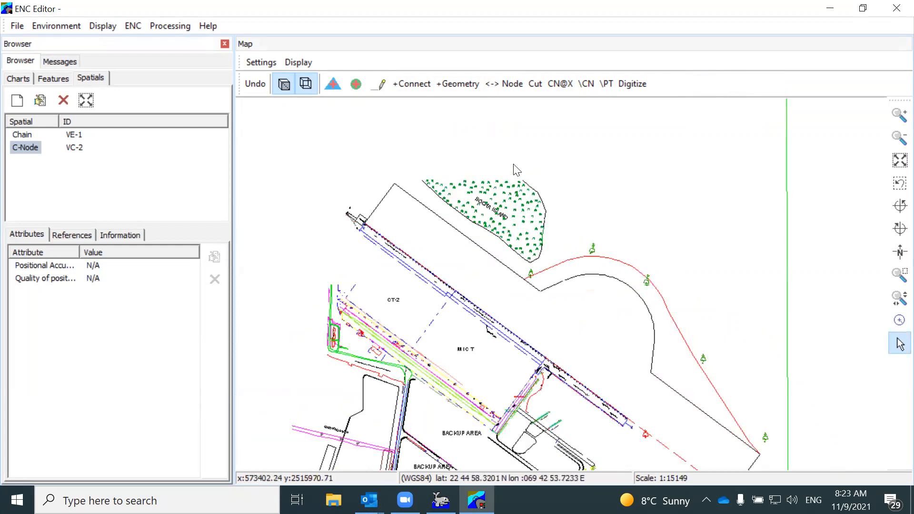
left_click(377, 87)
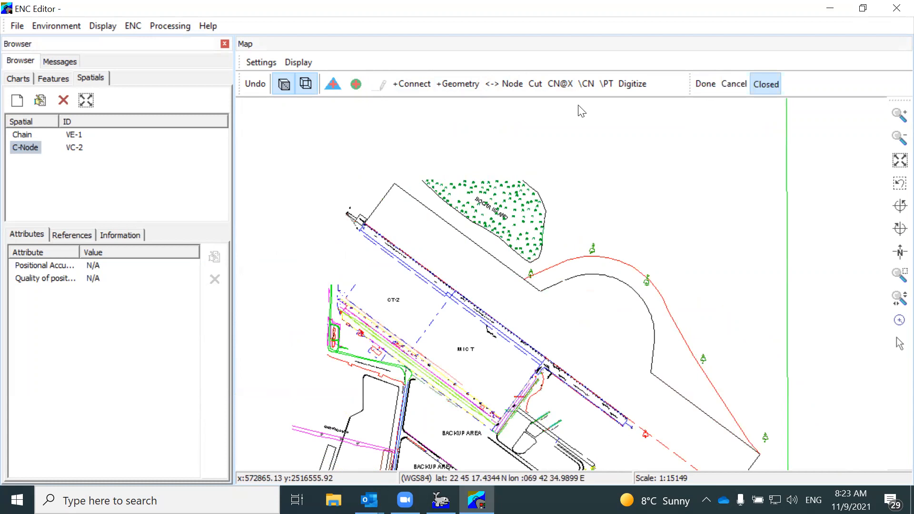
left_click(767, 86)
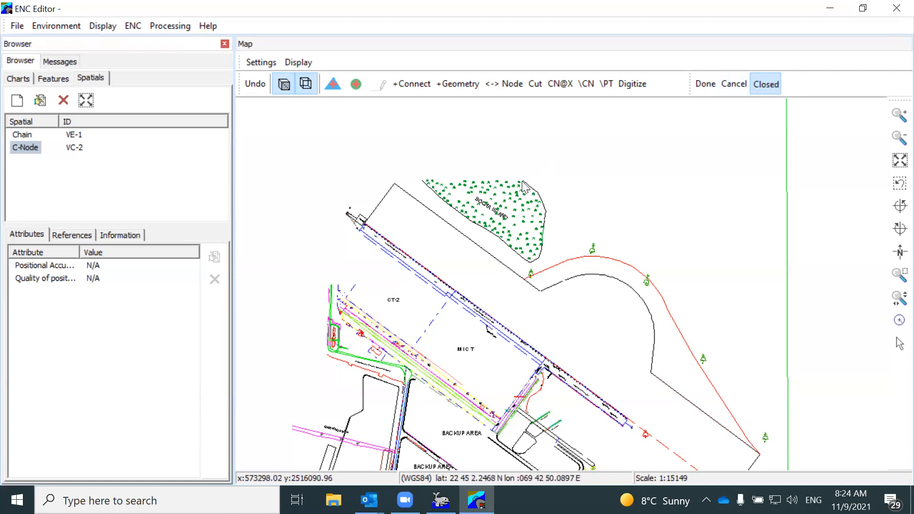
scroll(525, 192, "up", 3)
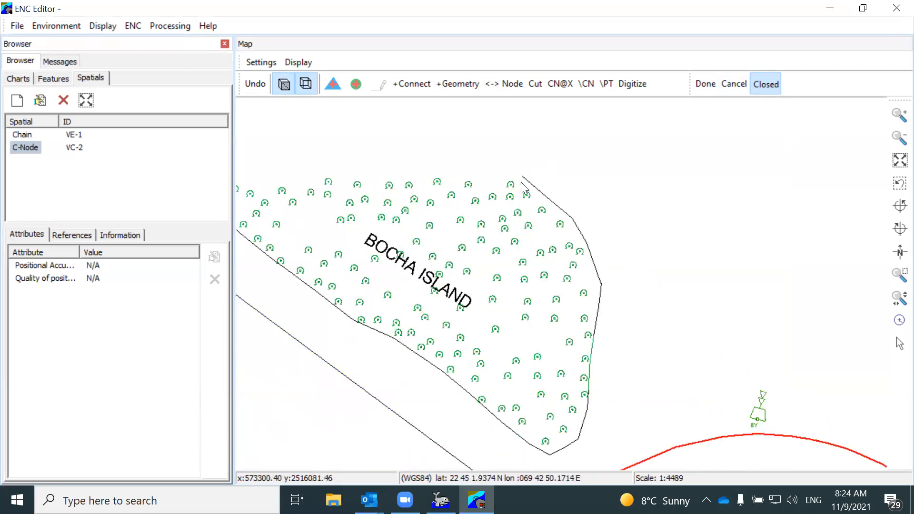
left_click(573, 218)
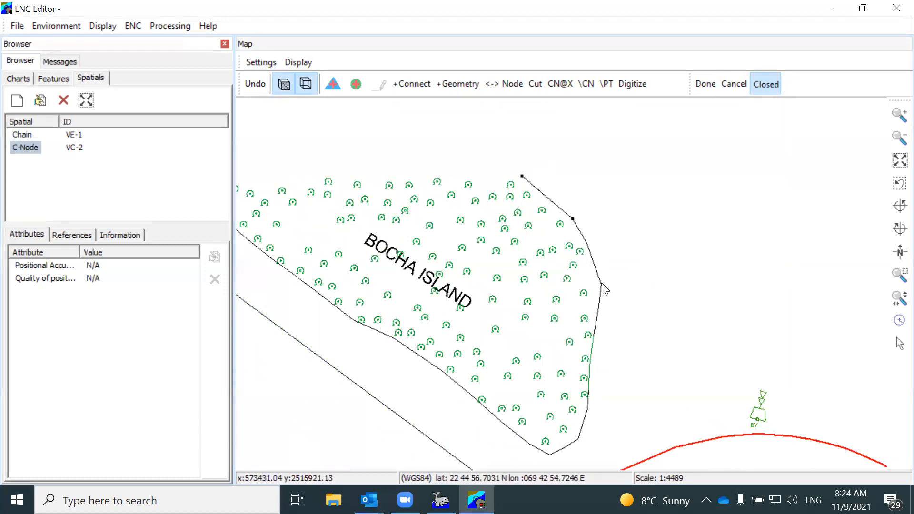
scroll(623, 239, "down", 3)
scroll(622, 252, "up", 5)
left_click(597, 257)
left_click(590, 299)
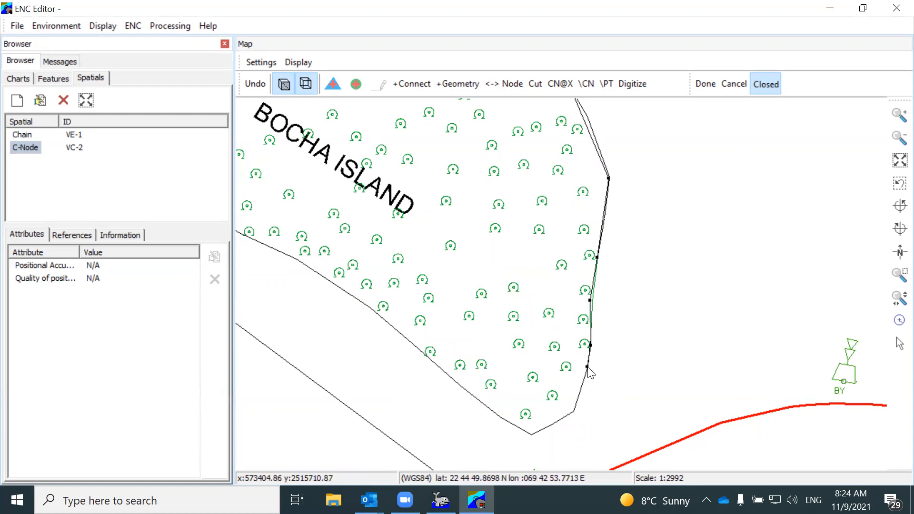
scroll(643, 247, "down", 2)
scroll(628, 262, "up", 3)
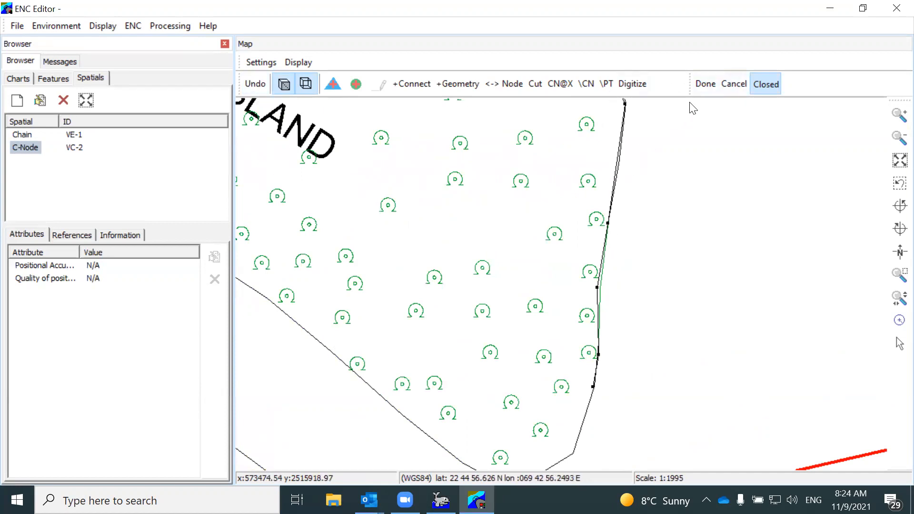
left_click(730, 82)
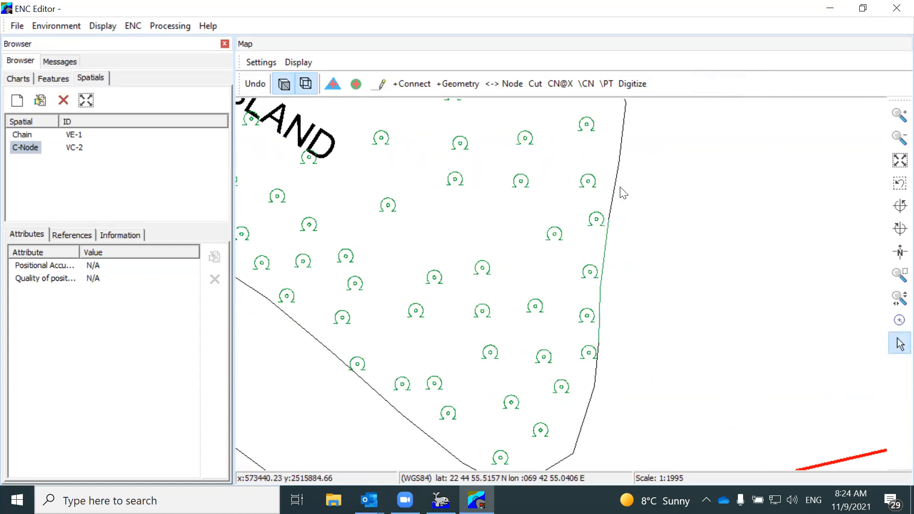
Step: Start drawing a closed line on the map and trace Bocha Island's eastern shoreline from its north end to the southern tip
scroll(618, 192, "down", 3)
scroll(605, 194, "down", 1)
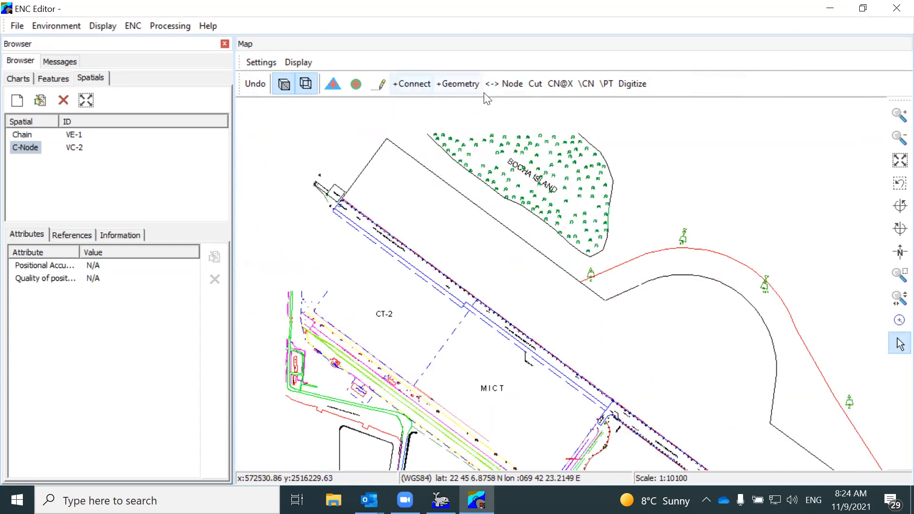
left_click(379, 86)
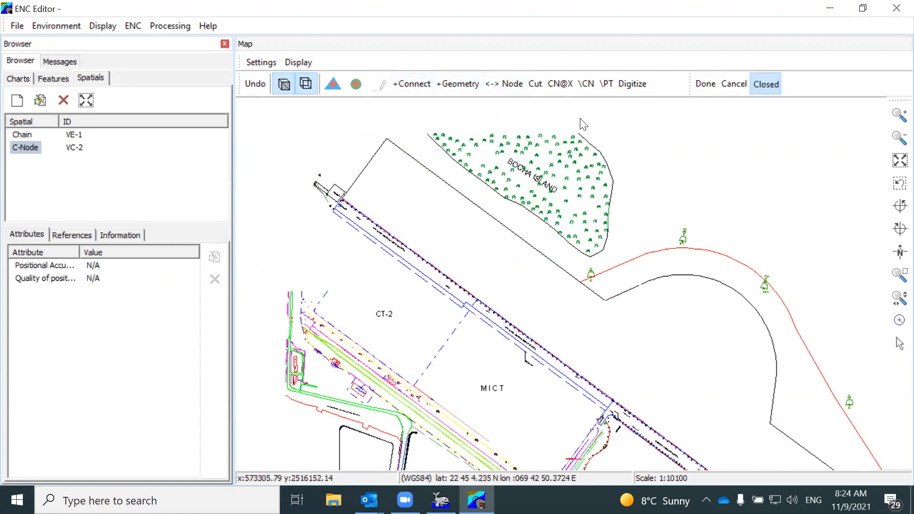
scroll(580, 121, "up", 2)
left_click(576, 152)
left_click(626, 193)
left_click(655, 256)
left_click(648, 307)
left_click(645, 374)
left_click(632, 414)
scroll(654, 313, "down", 3)
scroll(645, 361, "up", 2)
scroll(645, 362, "up", 2)
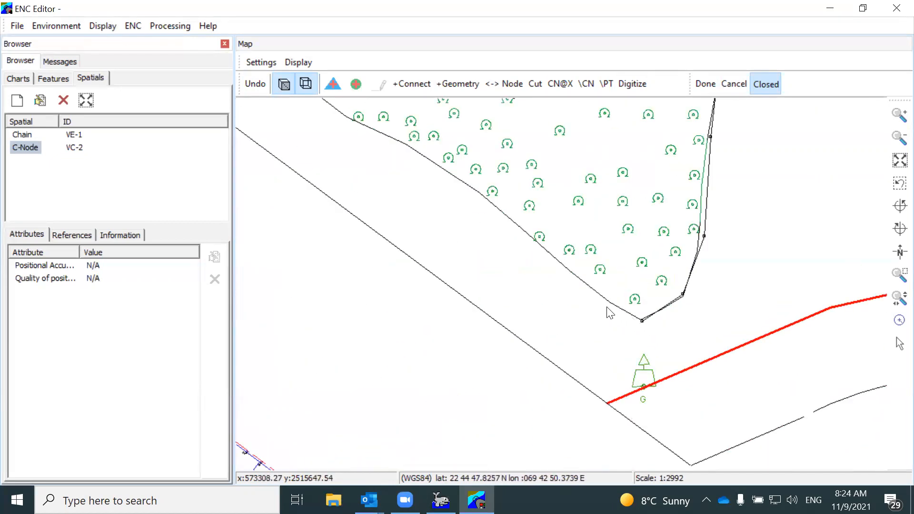
Step: Continue the closed line along Bocha Island's southwestern shoreline from the southern tip to its northwest end
left_click(535, 238)
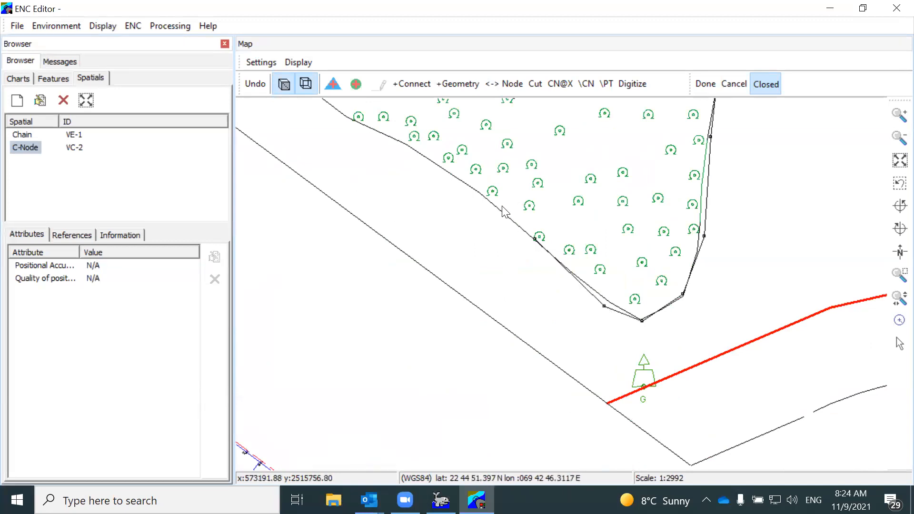
left_click(481, 195)
left_click(406, 146)
left_click(352, 121)
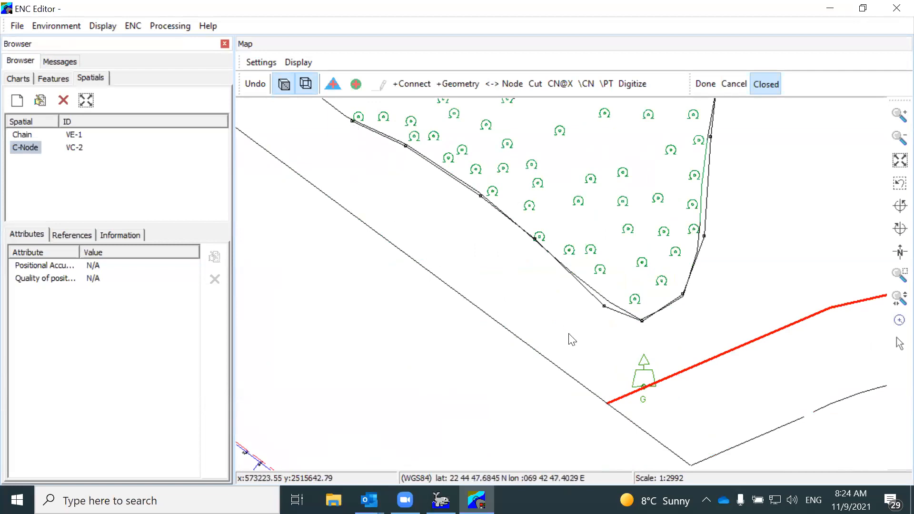
scroll(474, 254, "down", 2)
scroll(461, 238, "up", 2)
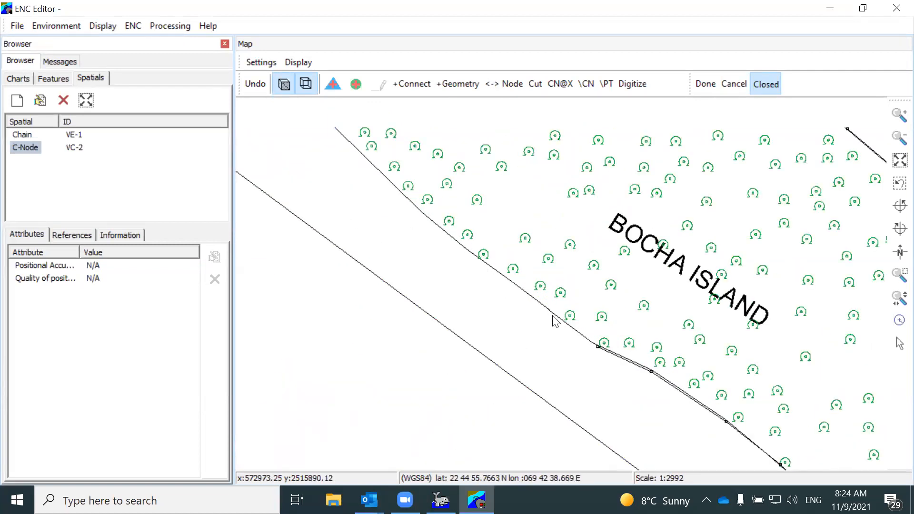
left_click(553, 313)
left_click(477, 258)
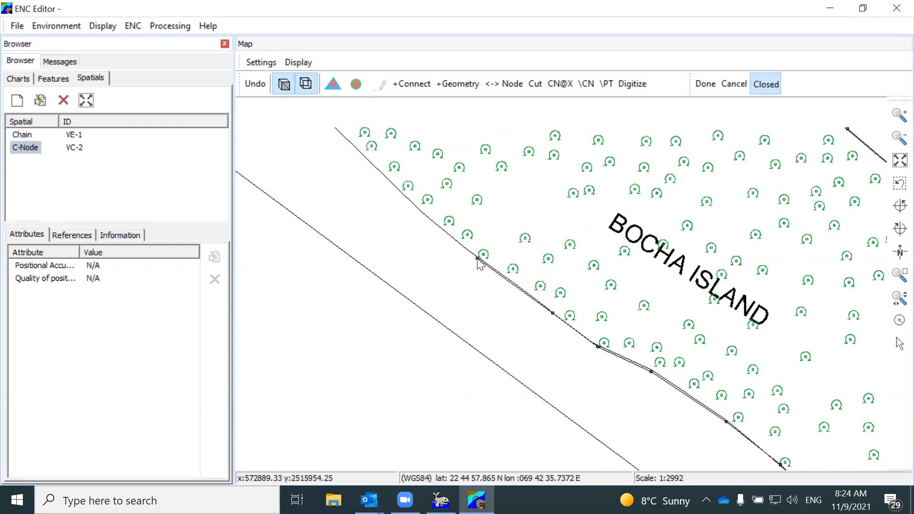
left_click(457, 244)
left_click(416, 205)
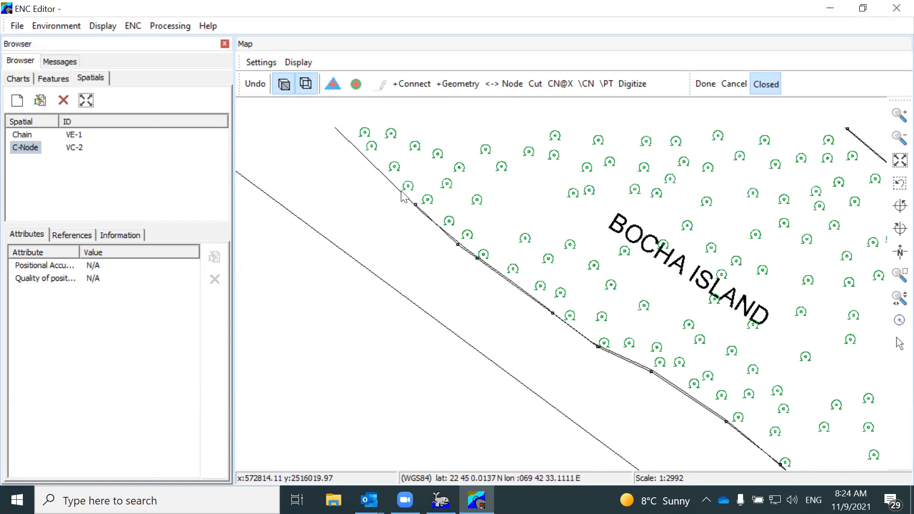
scroll(340, 142, "down", 3)
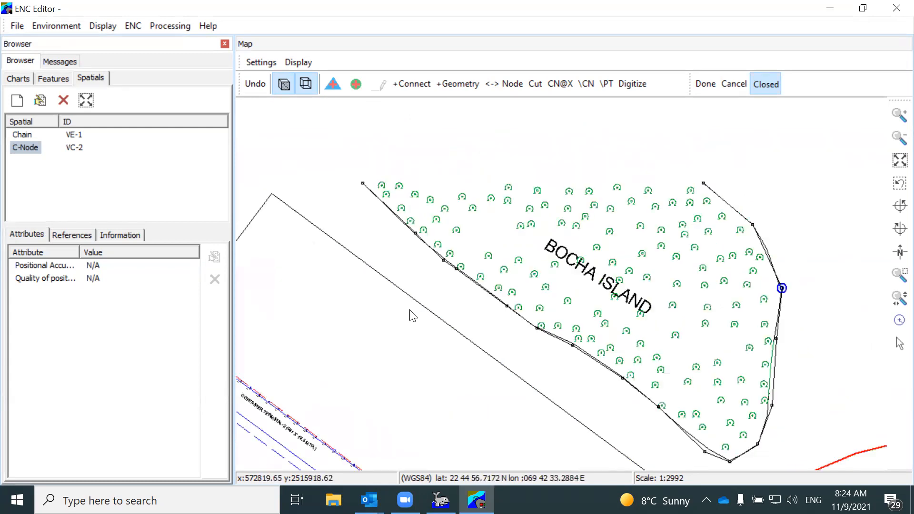
scroll(423, 258, "down", 1)
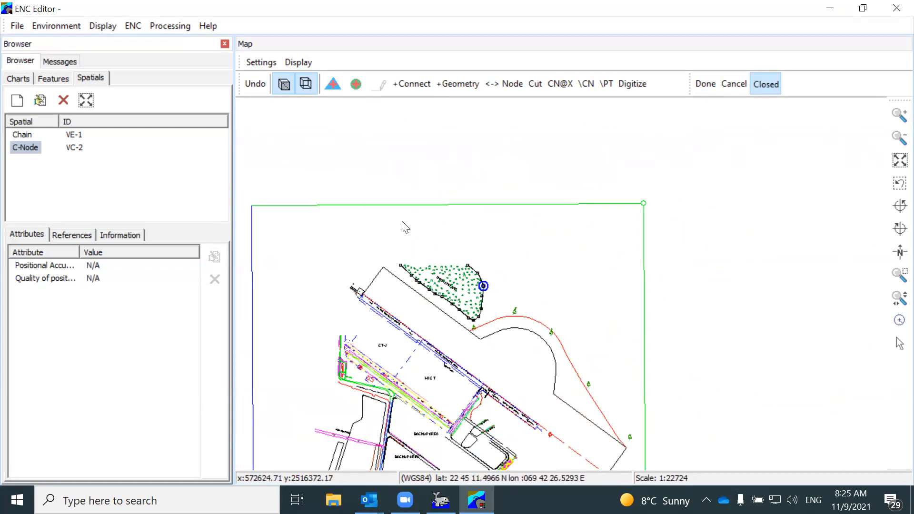
Step: Add two vertices well north of Bocha Island to the closed line and finish drawing it
left_click(512, 302)
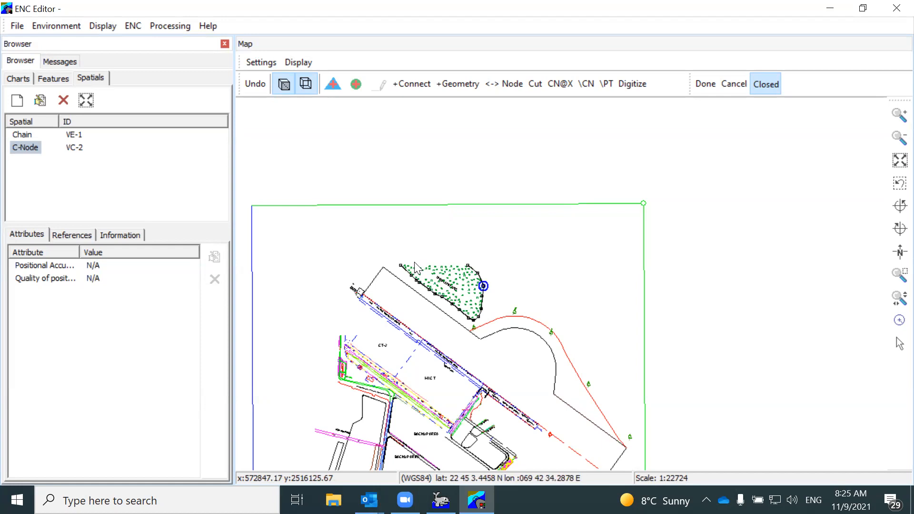
scroll(415, 267, "up", 2)
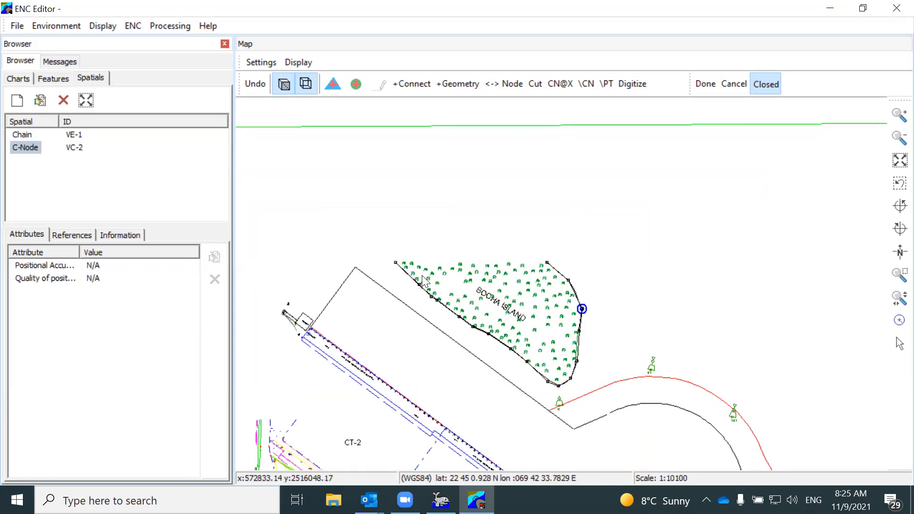
scroll(424, 276, "down", 1)
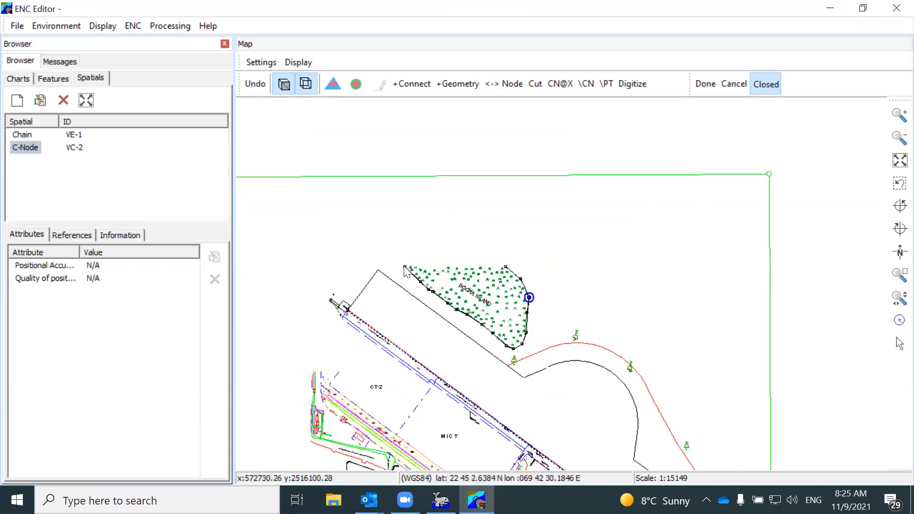
left_click(318, 167)
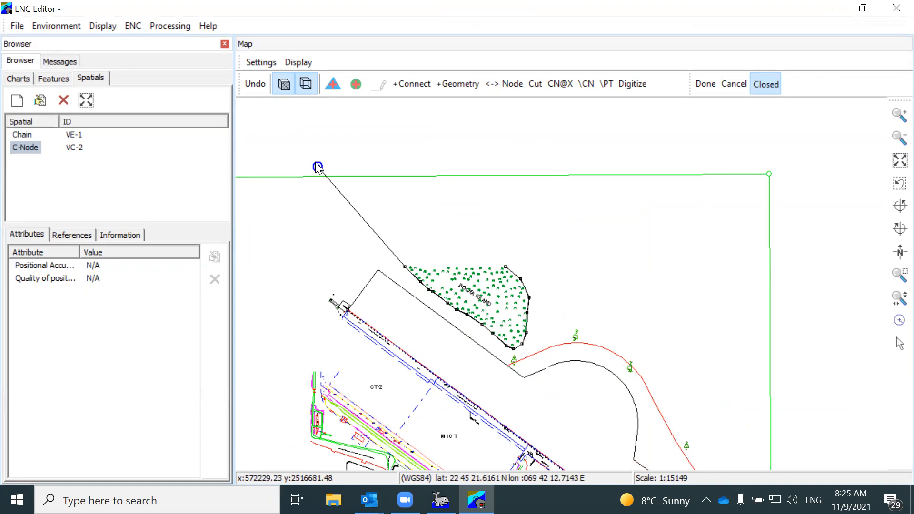
left_click(450, 159)
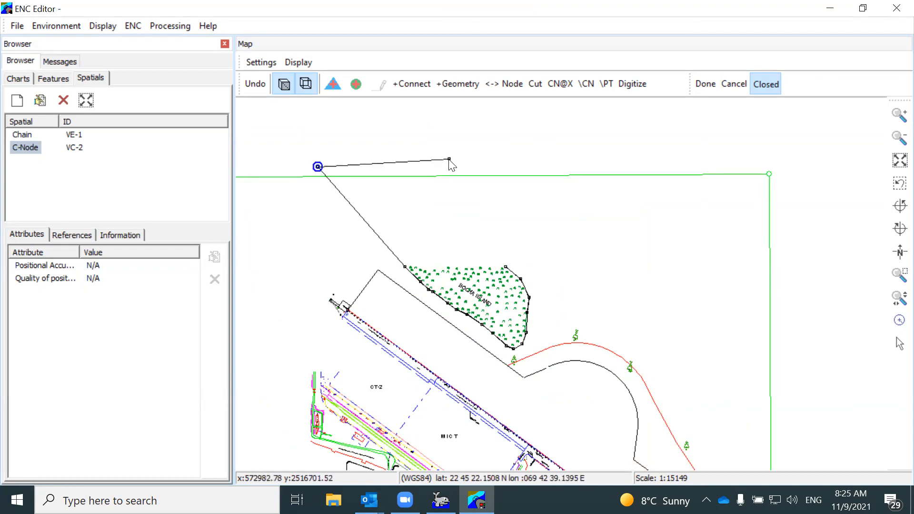
left_click(695, 85)
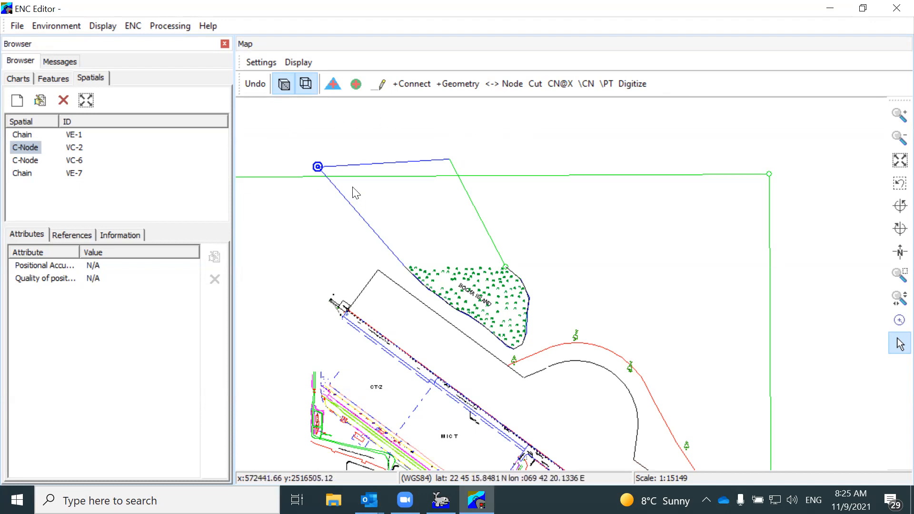
Step: Move the two far northern vertices of the closed line down to Bocha Island's north edge and adjust the northeastern one
scroll(353, 186, "up", 2)
scroll(353, 186, "down", 2)
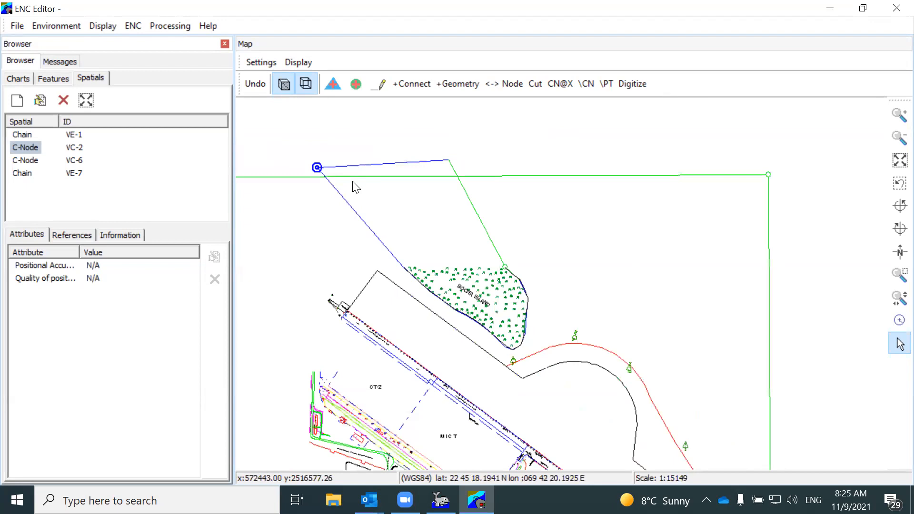
scroll(352, 186, "down", 2)
scroll(349, 185, "up", 3)
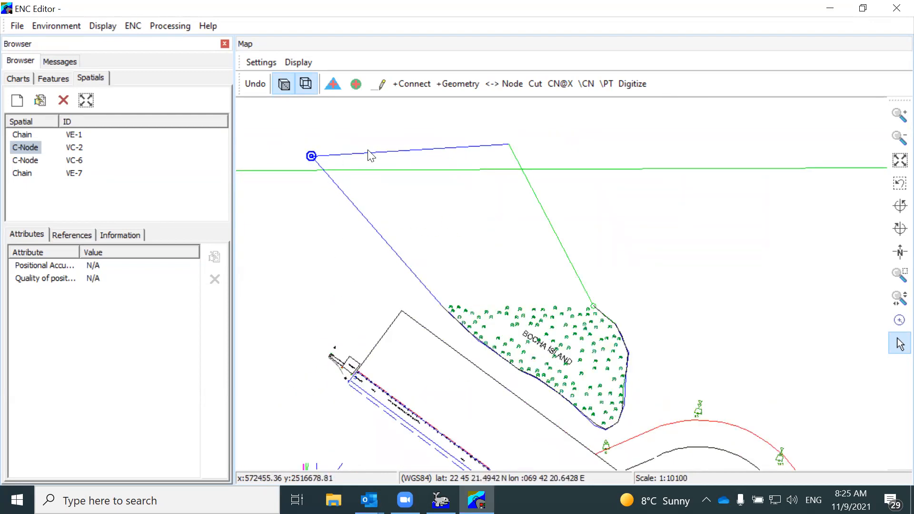
left_click(509, 85)
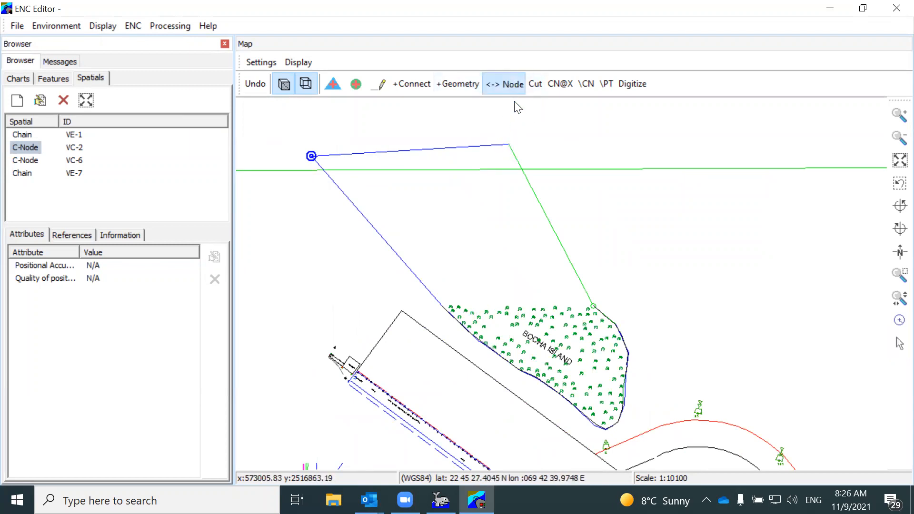
left_click_drag(509, 145, 563, 289)
left_click_drag(312, 162, 444, 305)
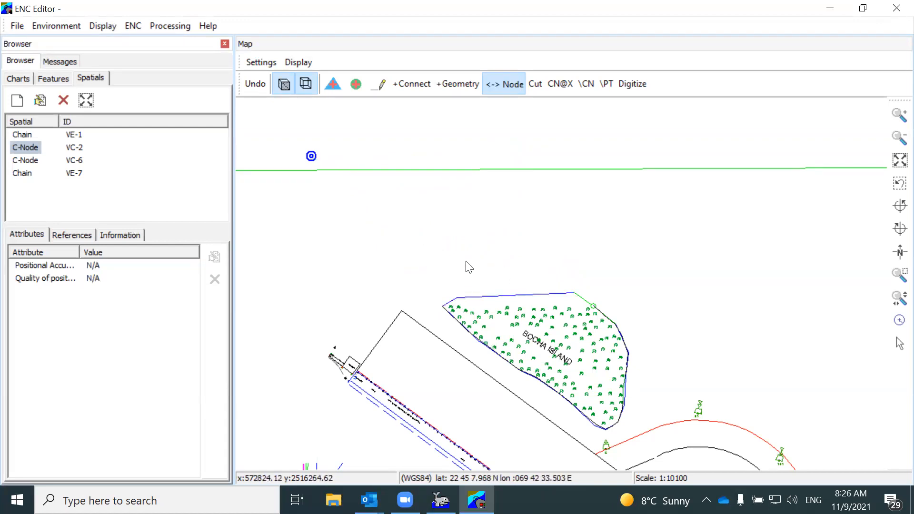
left_click_drag(573, 294, 563, 282)
scroll(526, 271, "down", 2)
scroll(524, 285, "up", 2)
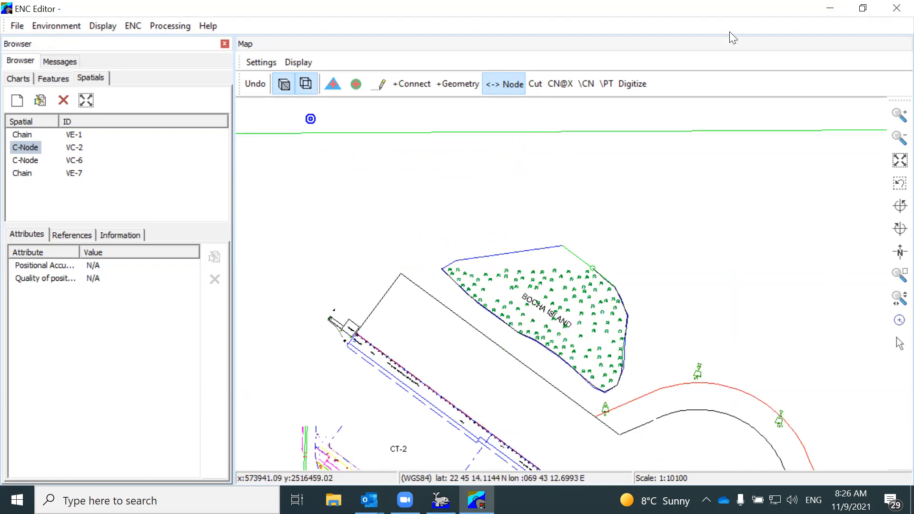
left_click(897, 345)
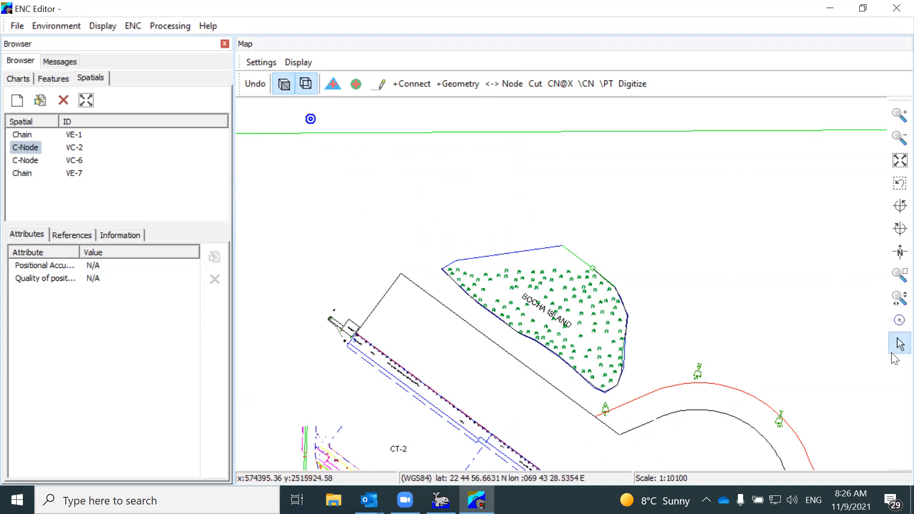
left_click(546, 88)
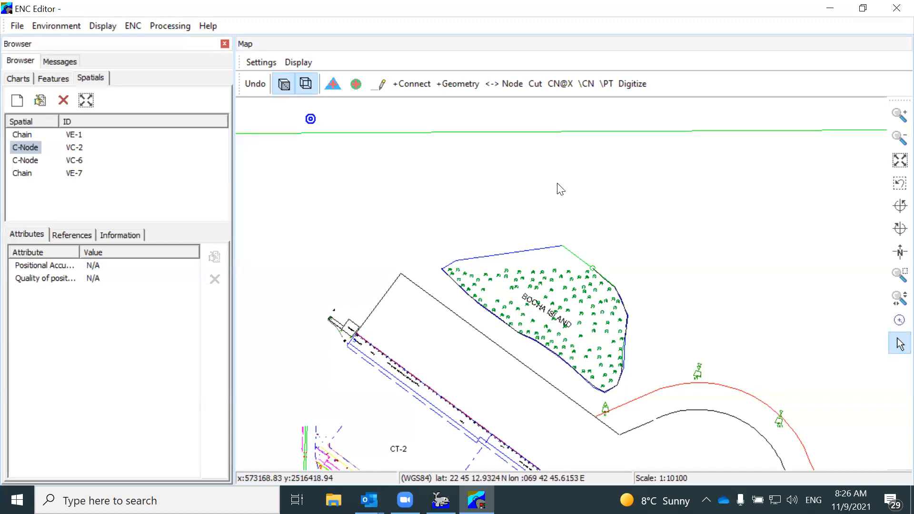
left_click(508, 85)
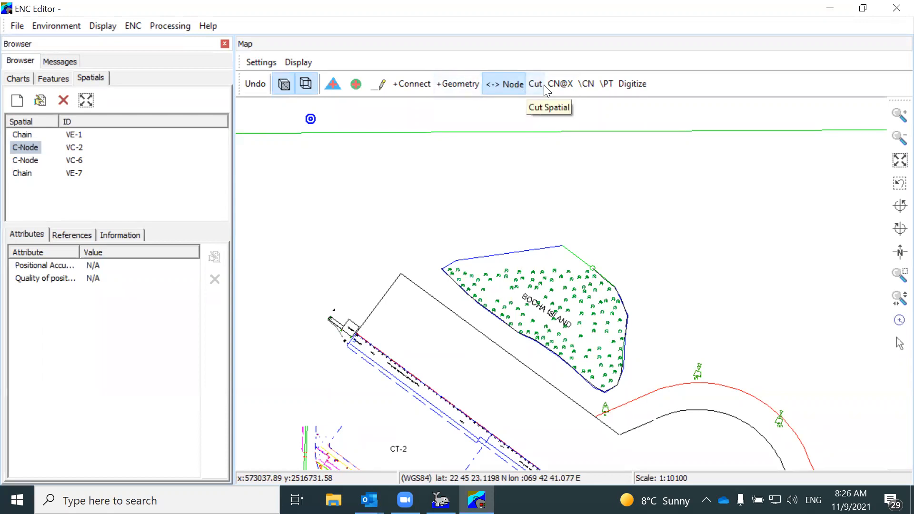
left_click(897, 345)
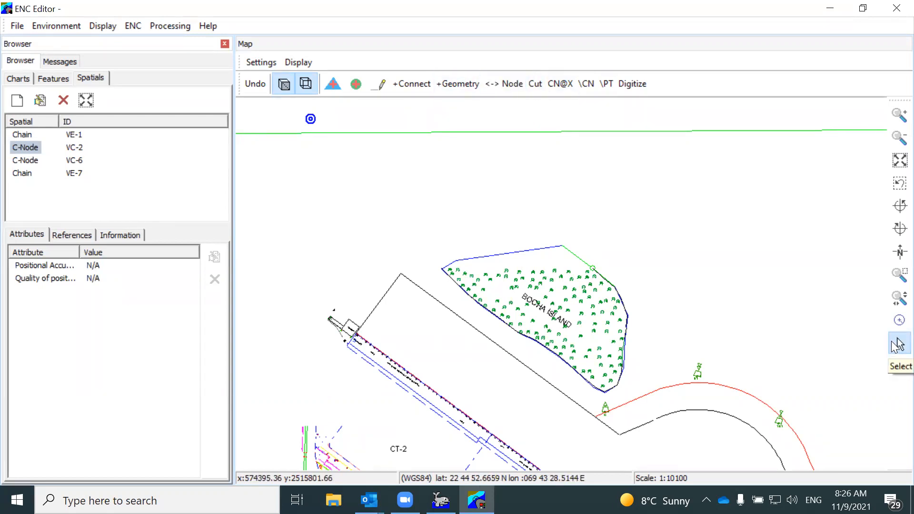
Step: Reposition the marker west of Bocha Island and clear it from the map display
left_click_drag(310, 119, 411, 195)
left_click_drag(578, 215, 349, 265)
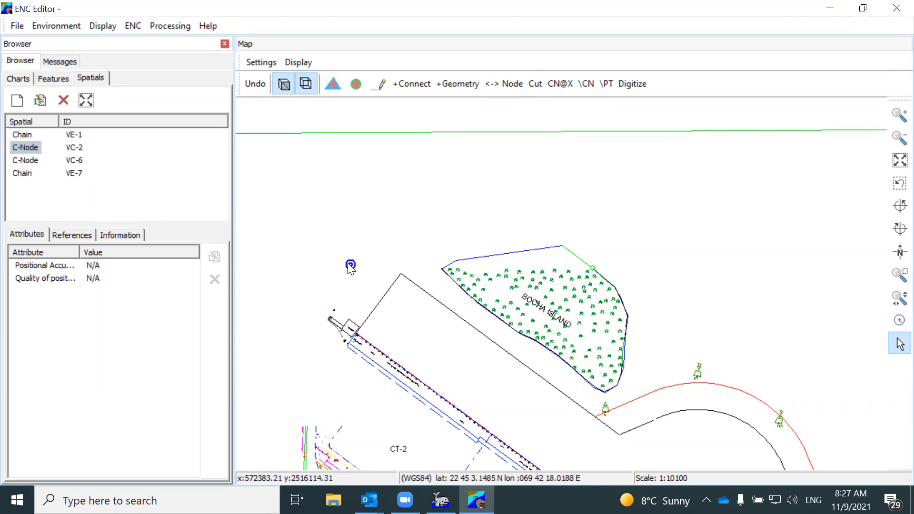
left_click(113, 25)
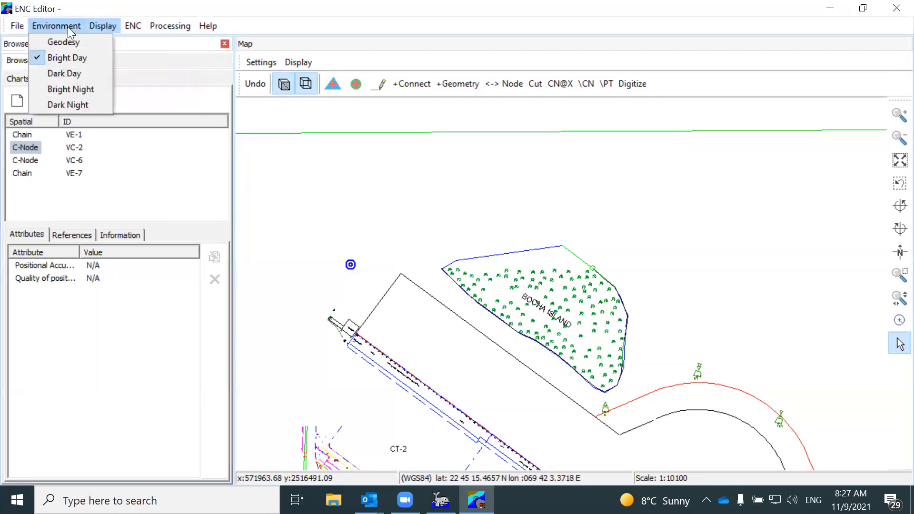
mouse_move(142, 24)
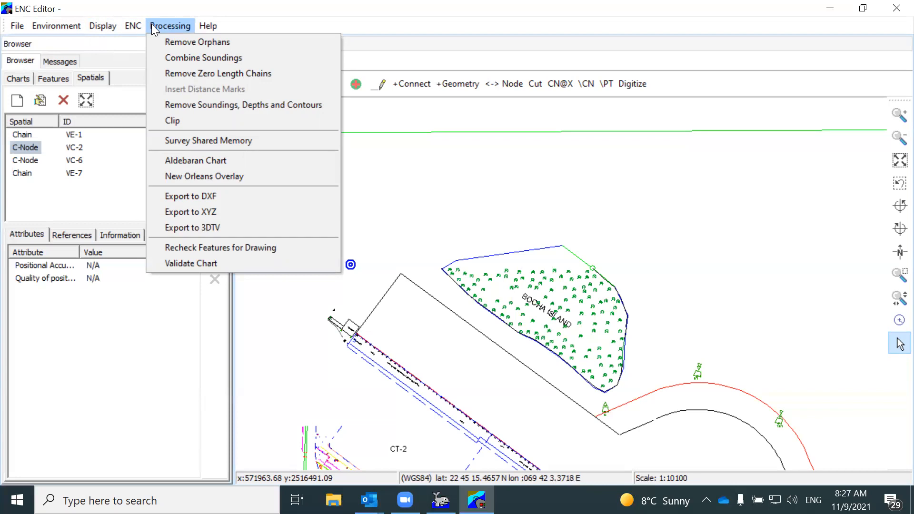
left_click(153, 26)
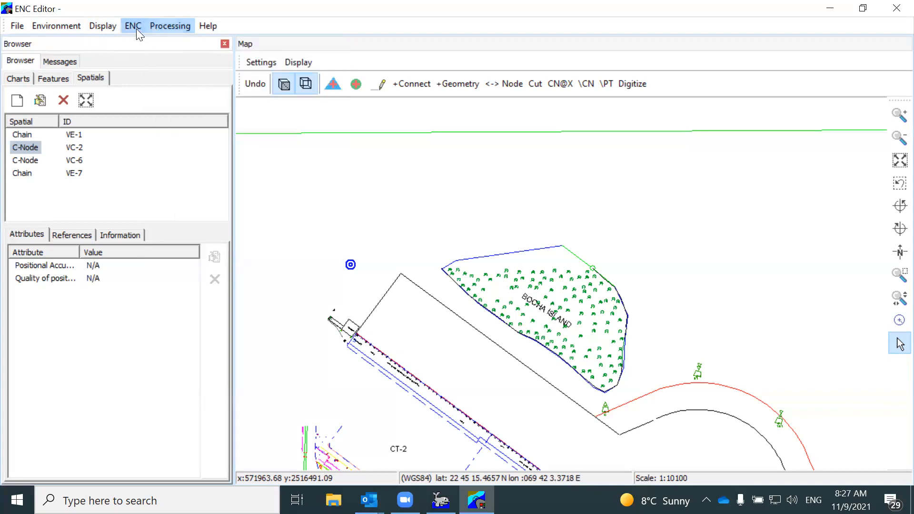
left_click(108, 27)
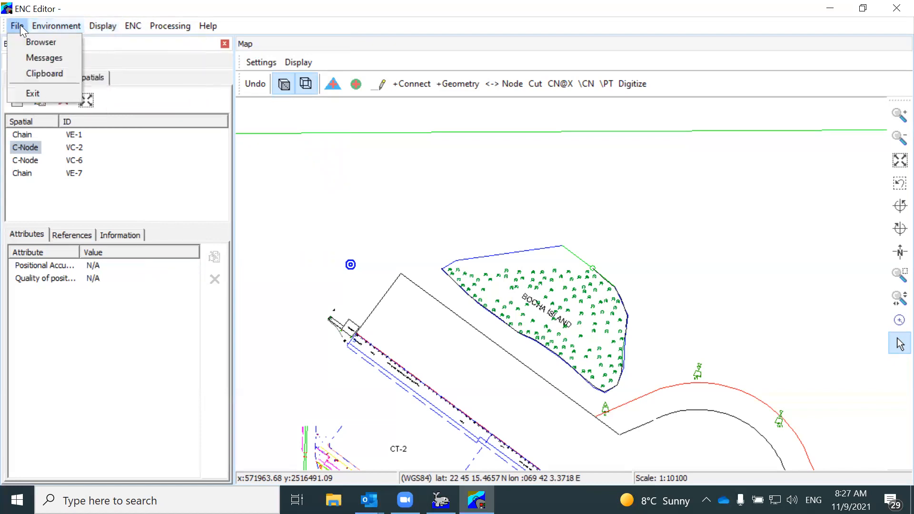
left_click(49, 25)
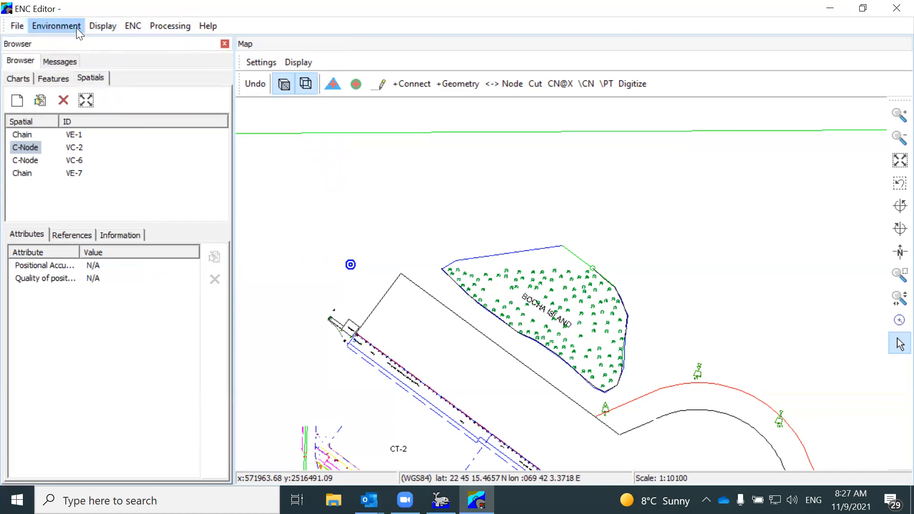
left_click(245, 66)
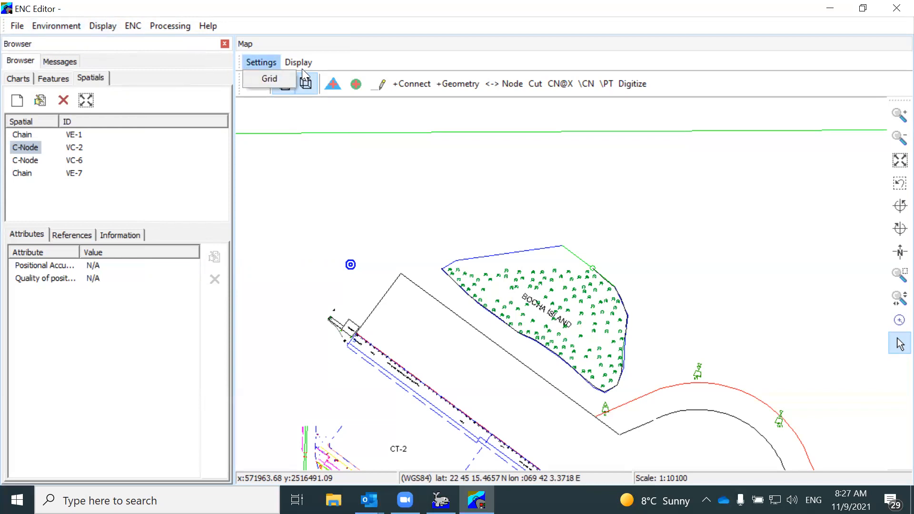
mouse_move(302, 62)
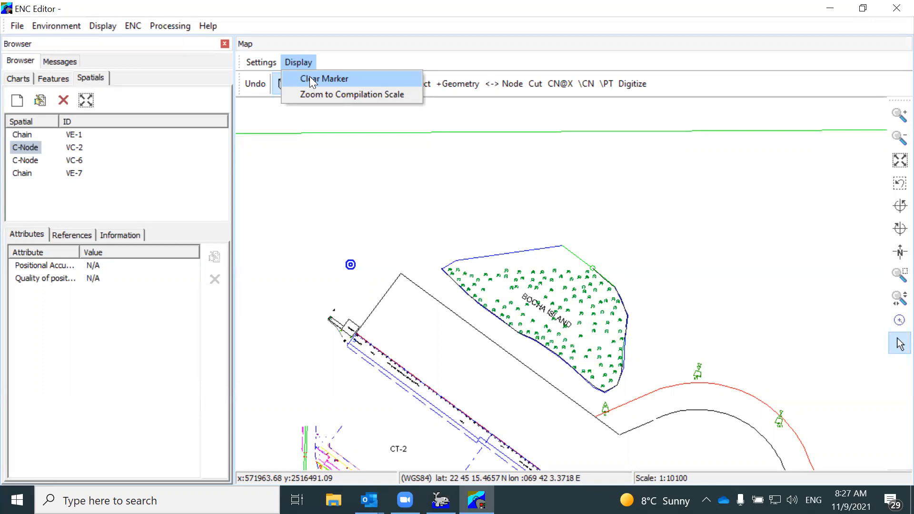
left_click(310, 77)
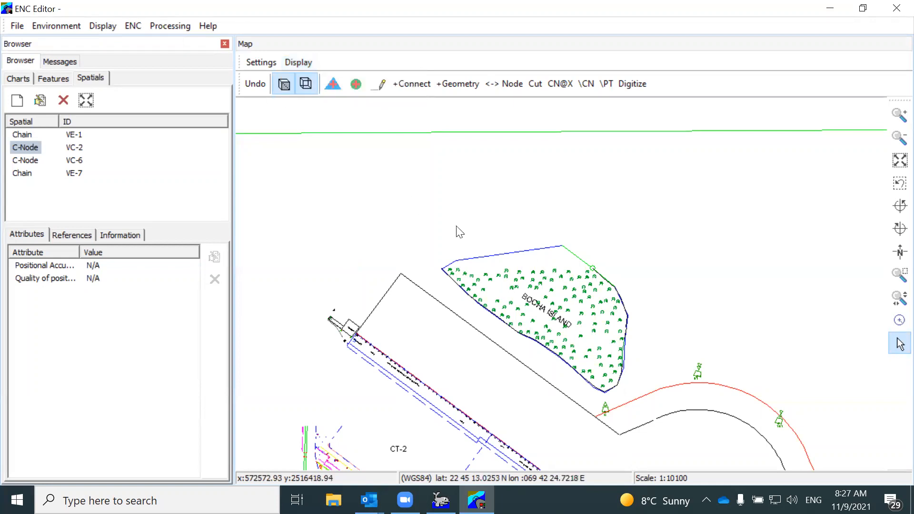
Step: Create a Land area feature for Bocha Island using the Geo feature class and Area geometry
left_click_drag(478, 276, 402, 231)
scroll(447, 224, "up", 1)
scroll(447, 225, "down", 1)
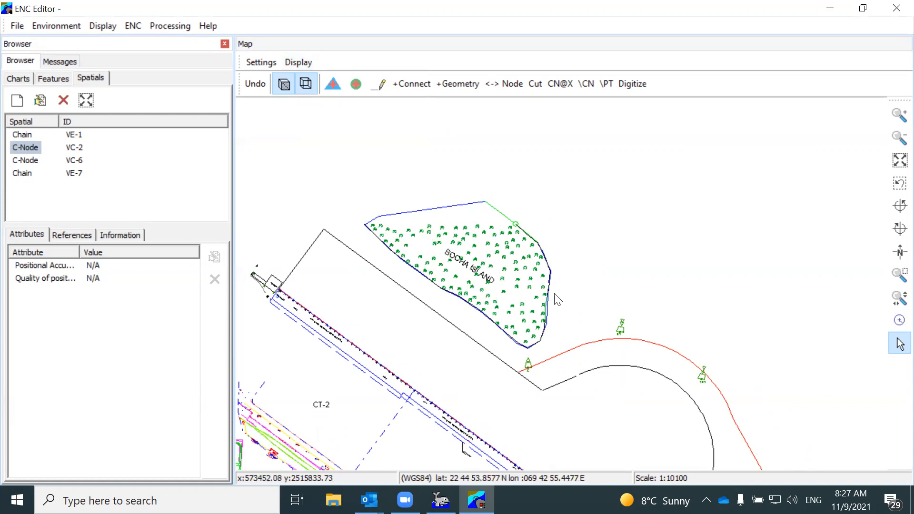
left_click(52, 79)
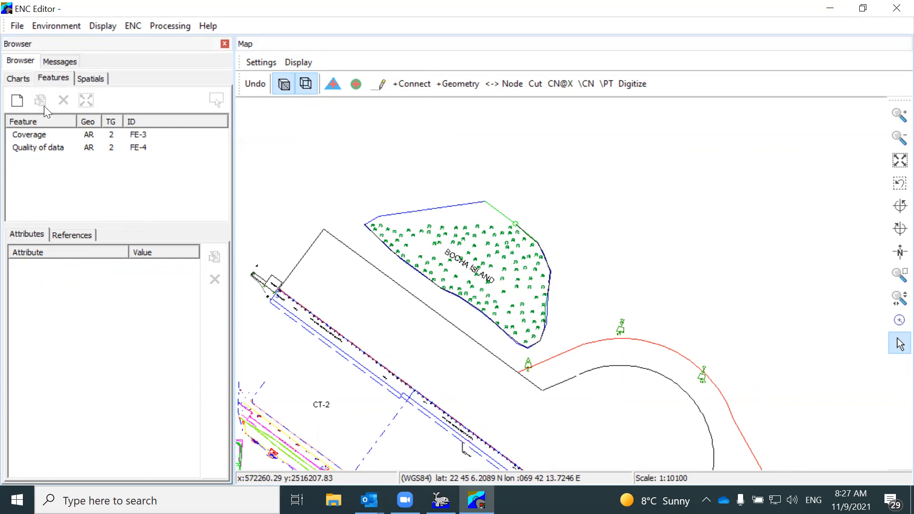
left_click(17, 101)
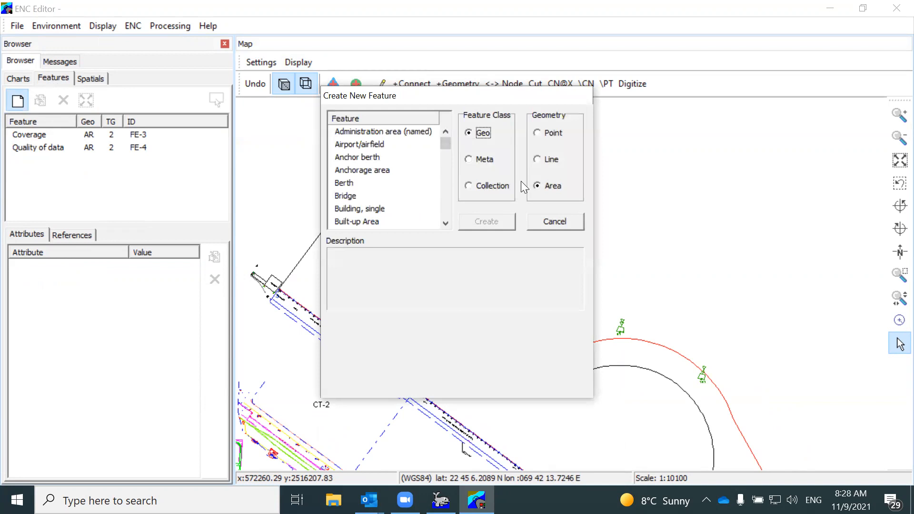
left_click(539, 186)
scroll(391, 211, "down", 6)
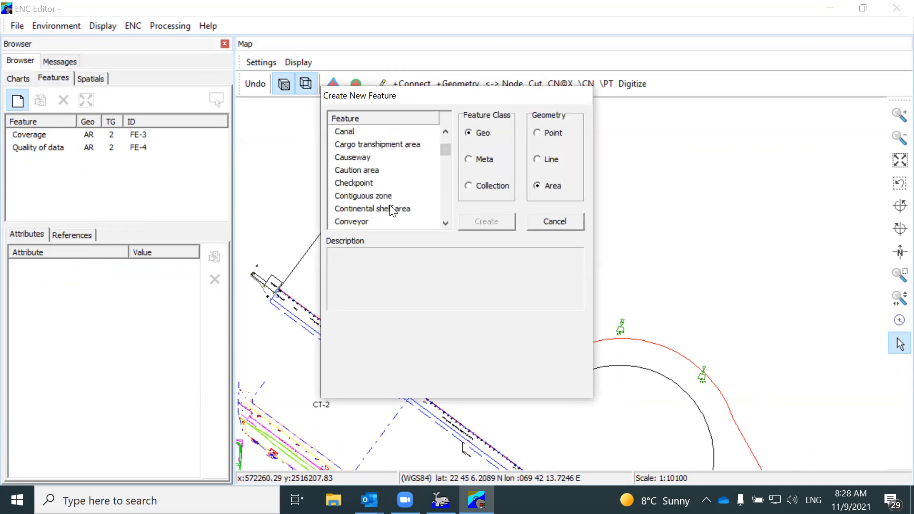
scroll(388, 209, "down", 6)
scroll(382, 200, "down", 1)
scroll(380, 195, "down", 2)
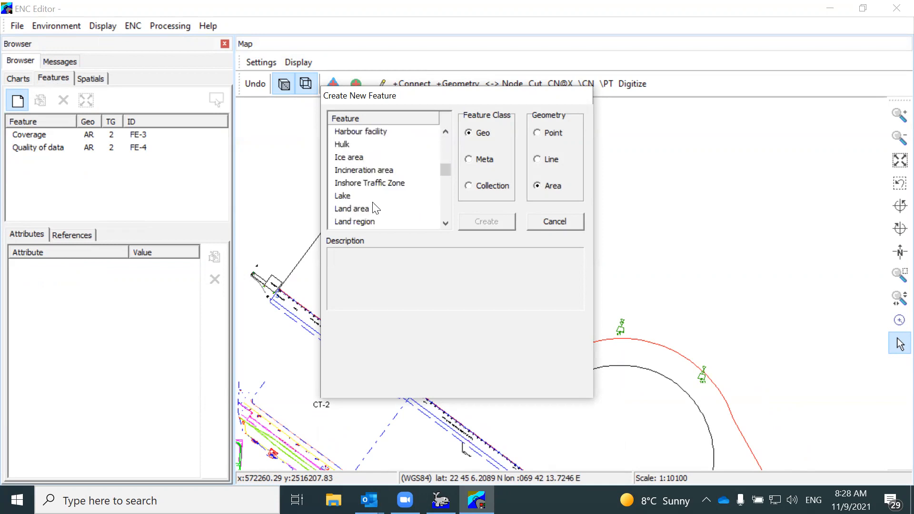
left_click(372, 209)
left_click(471, 223)
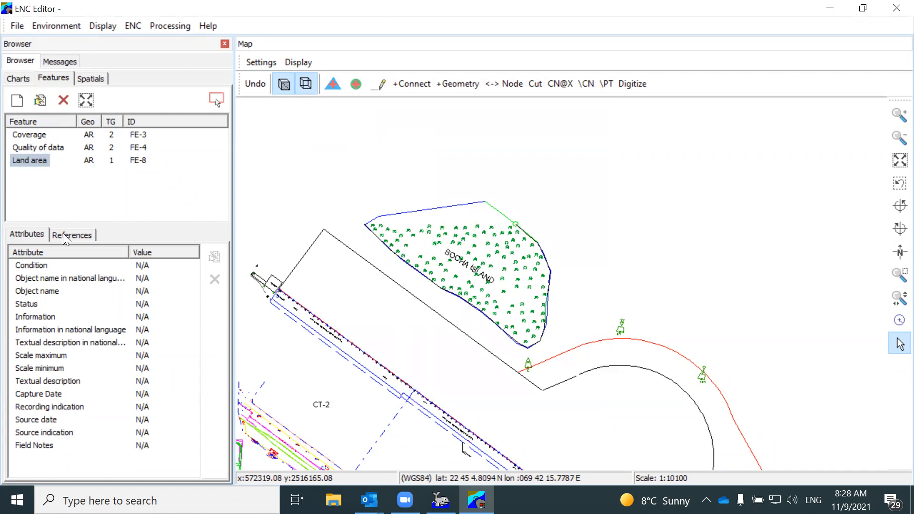
Step: Set the Land area feature's Object name attribute to "BOCHA ISLAND"
double_click(53, 291)
type("BOCHA ISL")
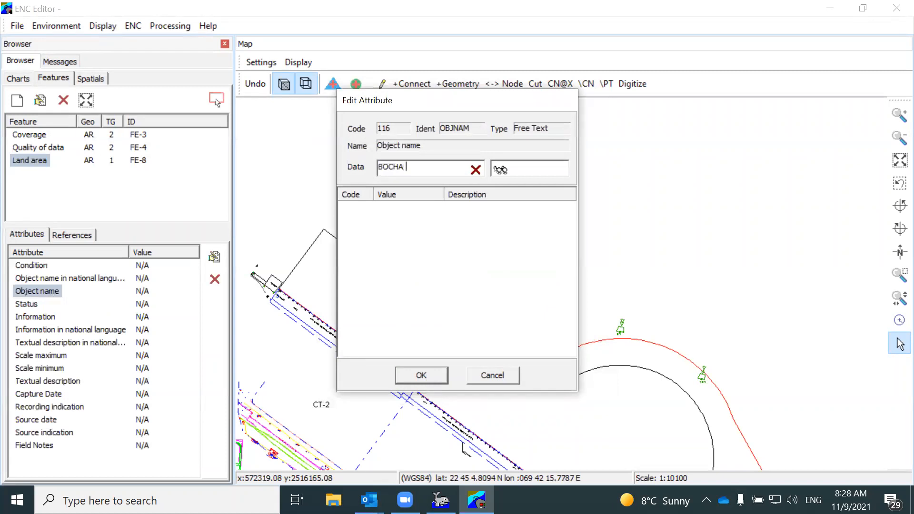
type("AND")
left_click(420, 376)
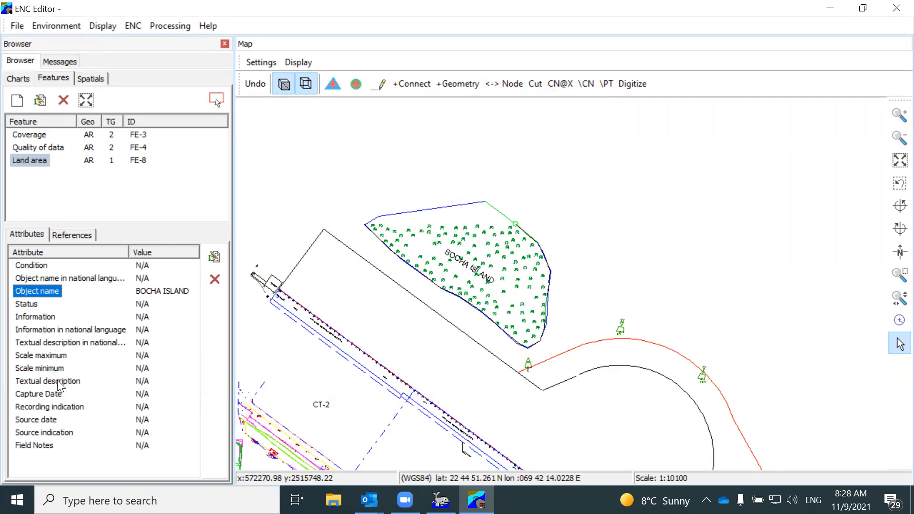
Step: Widen the Attribute column of the Land area's attribute list so the full attribute names fit
left_click(44, 355)
left_click(47, 368)
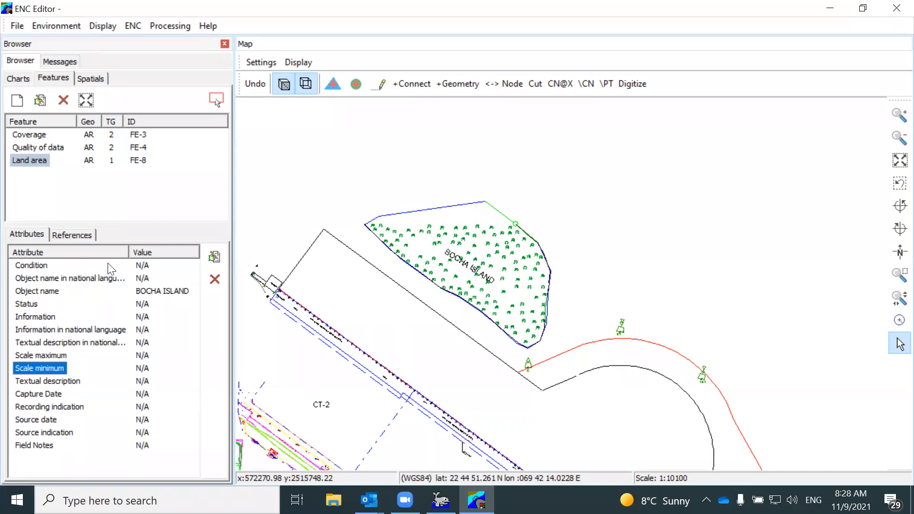
left_click_drag(127, 256, 167, 257)
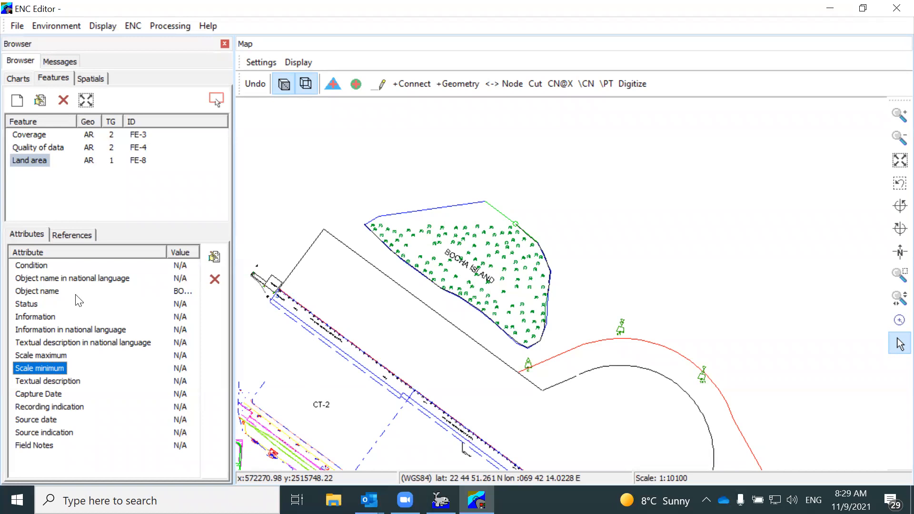
Step: Set the Land area's Textual description in national language attribute to "Low marshy Island"
left_click(38, 295)
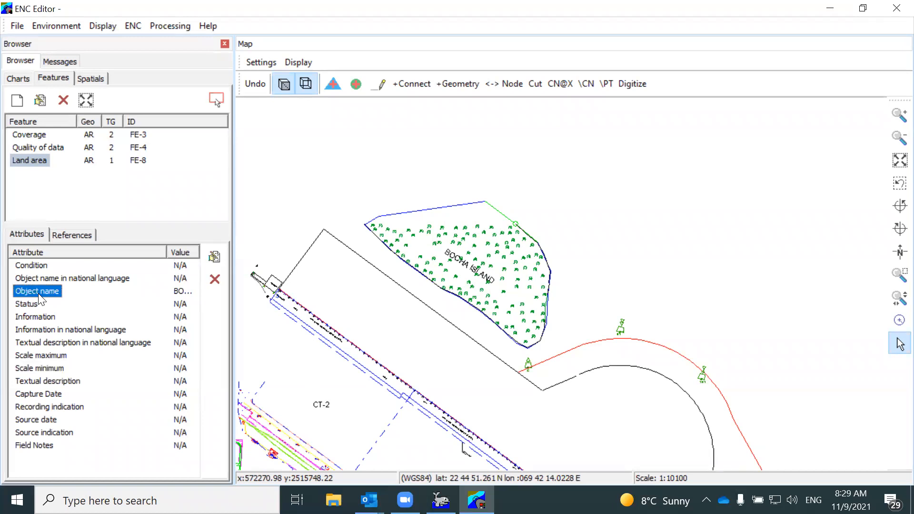
double_click(57, 344)
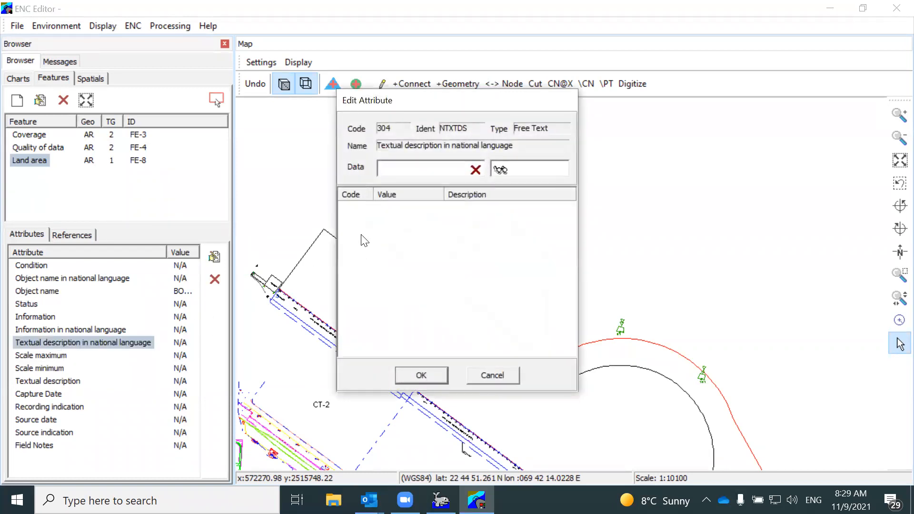
type("Low marshy l")
type("sland")
left_click(421, 383)
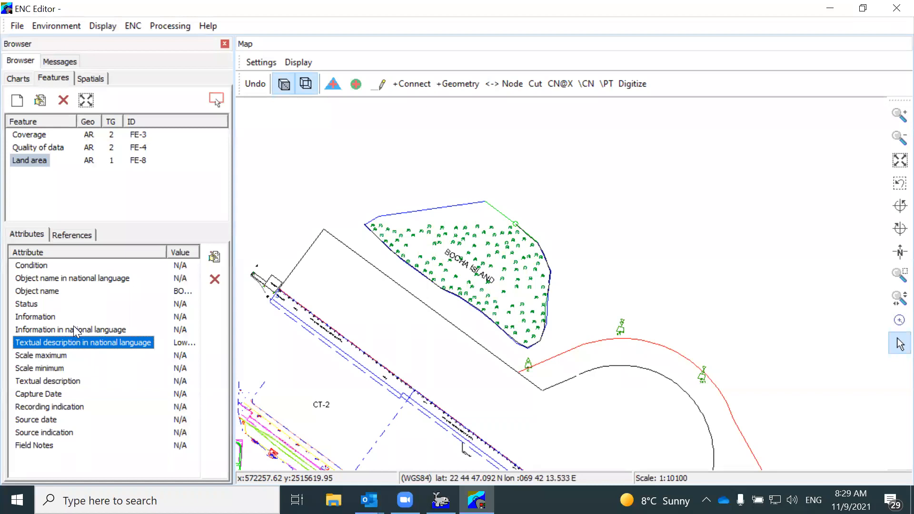
left_click(59, 357)
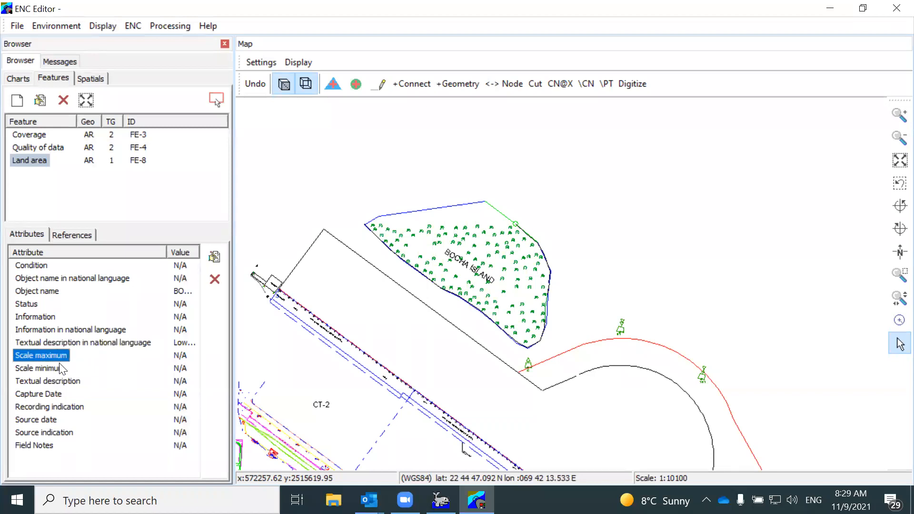
left_click(55, 370)
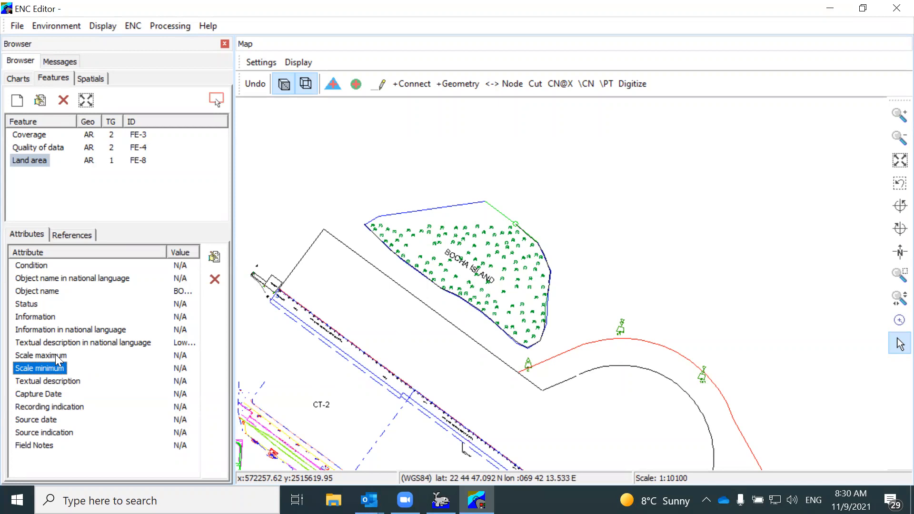
left_click(109, 277)
left_click(62, 294)
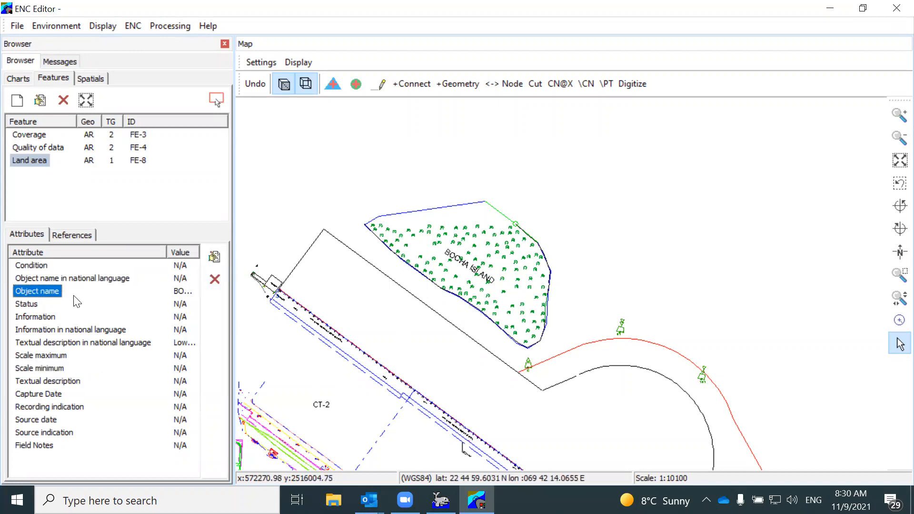
left_click(87, 345)
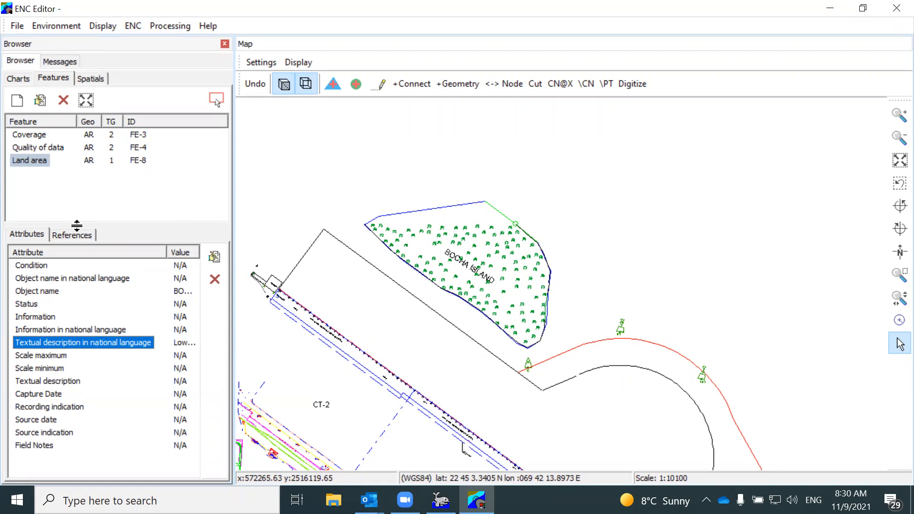
Step: Pick the island's outline chain VE-7 on the map and add it to the Land area feature's references, closing the clipboard
left_click(31, 162)
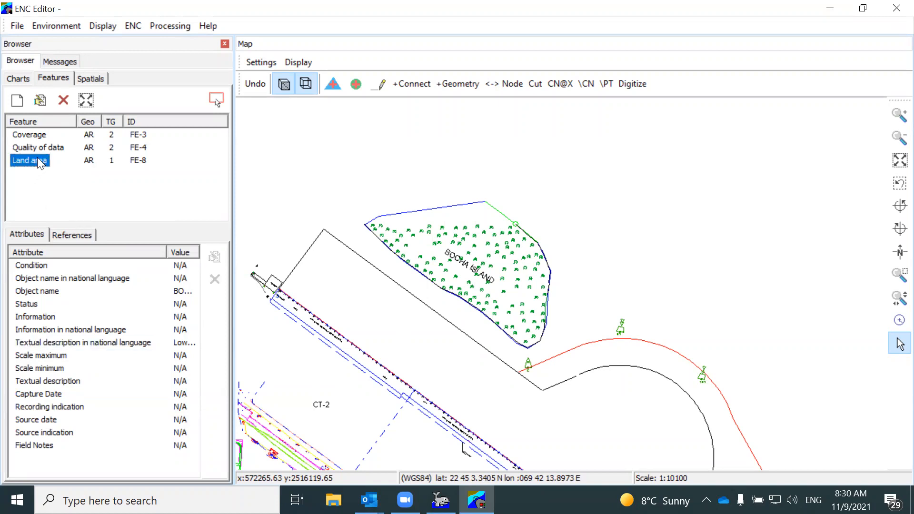
left_click(80, 237)
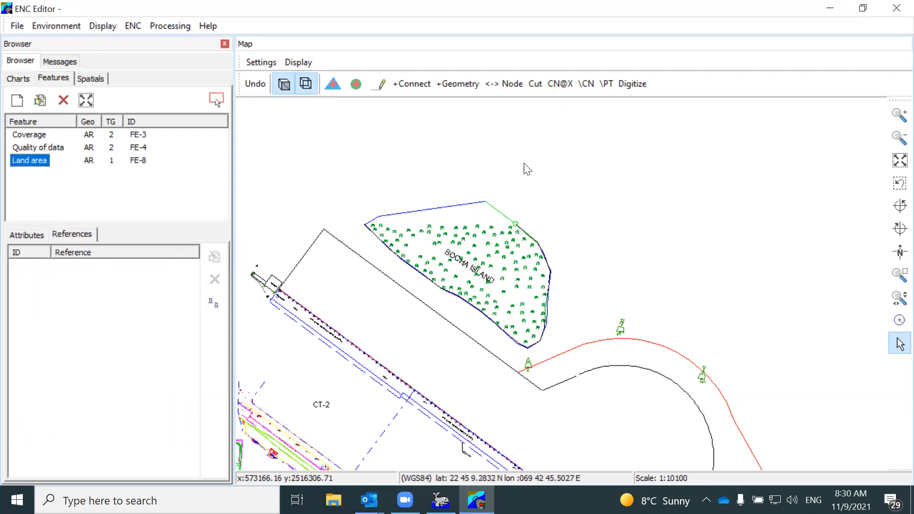
left_click(896, 346)
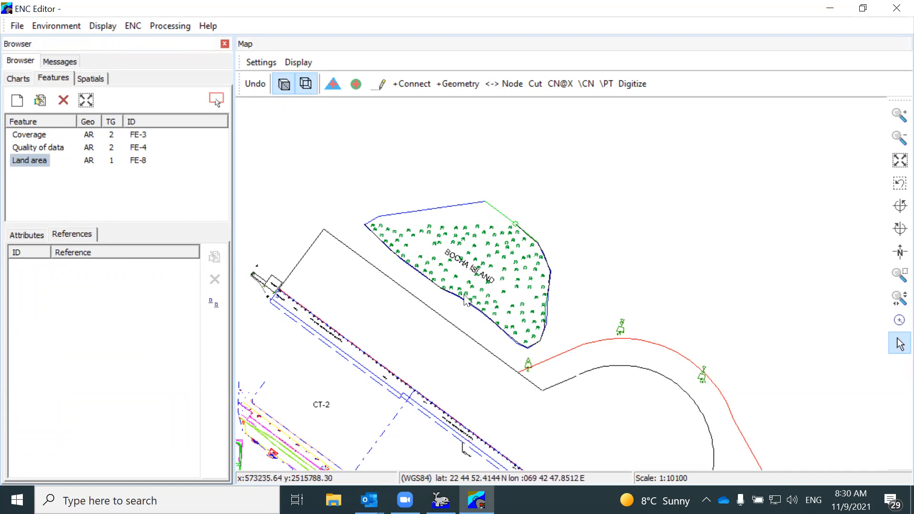
left_click(451, 209)
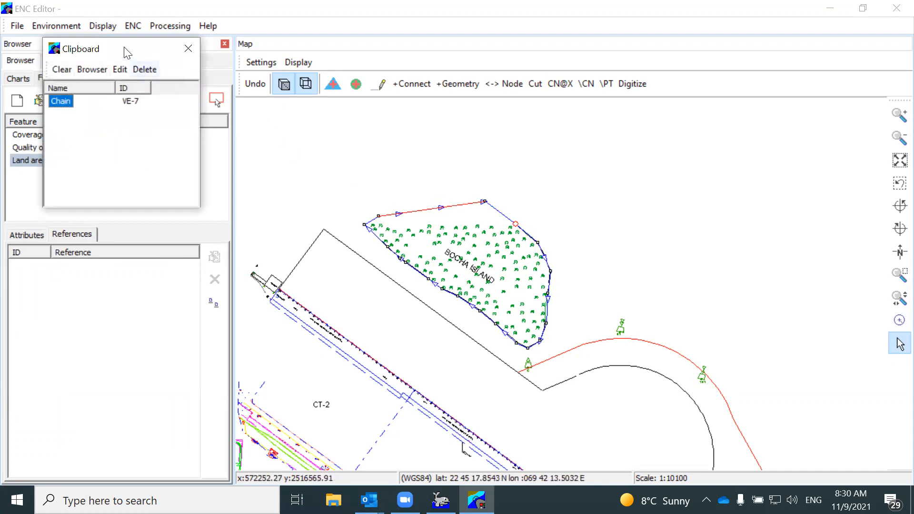
left_click_drag(130, 52, 579, 107)
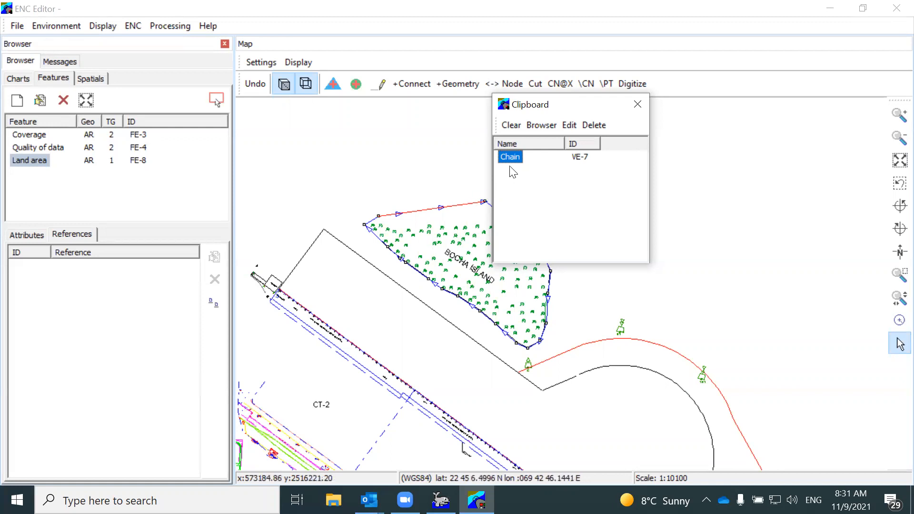
left_click_drag(512, 157, 156, 320)
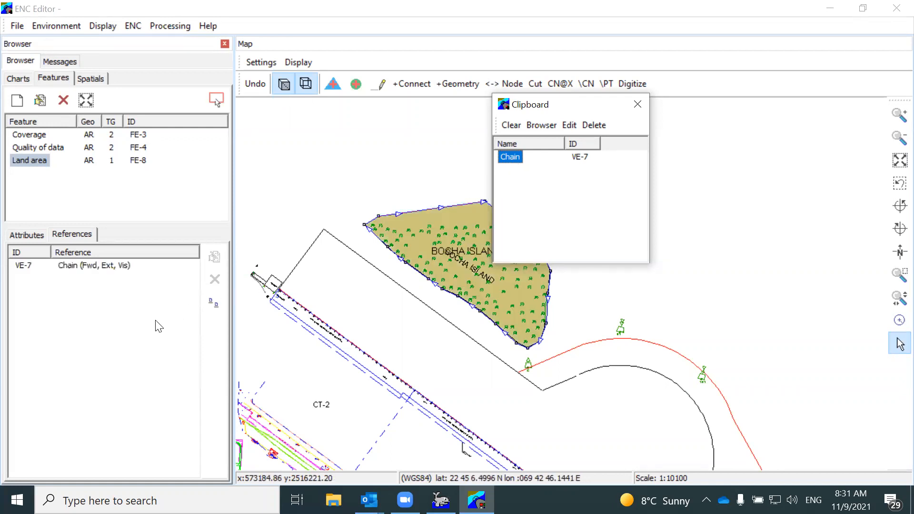
left_click(36, 162)
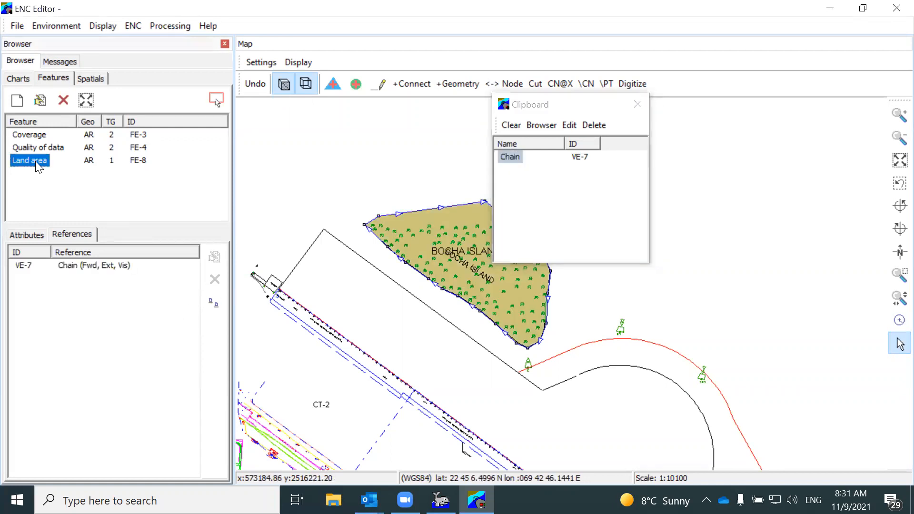
left_click(78, 267)
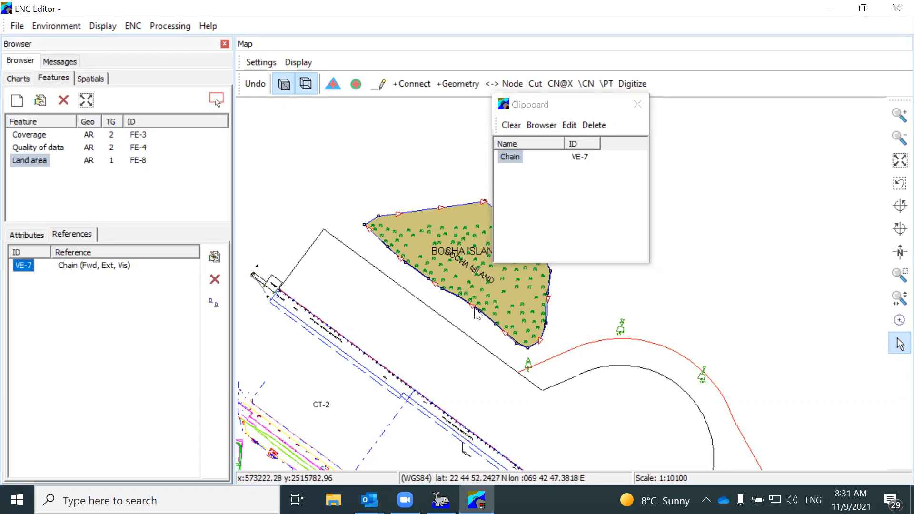
left_click(579, 104)
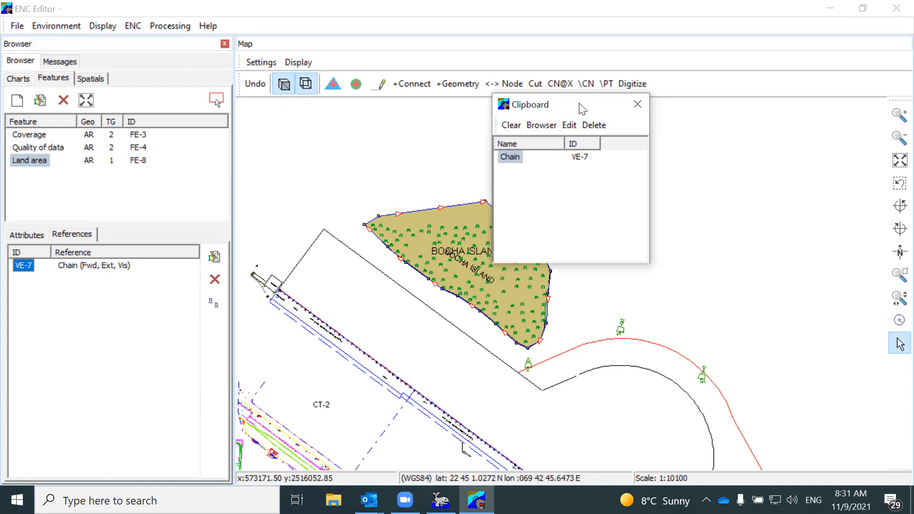
left_click_drag(579, 104, 463, 158)
left_click(520, 158)
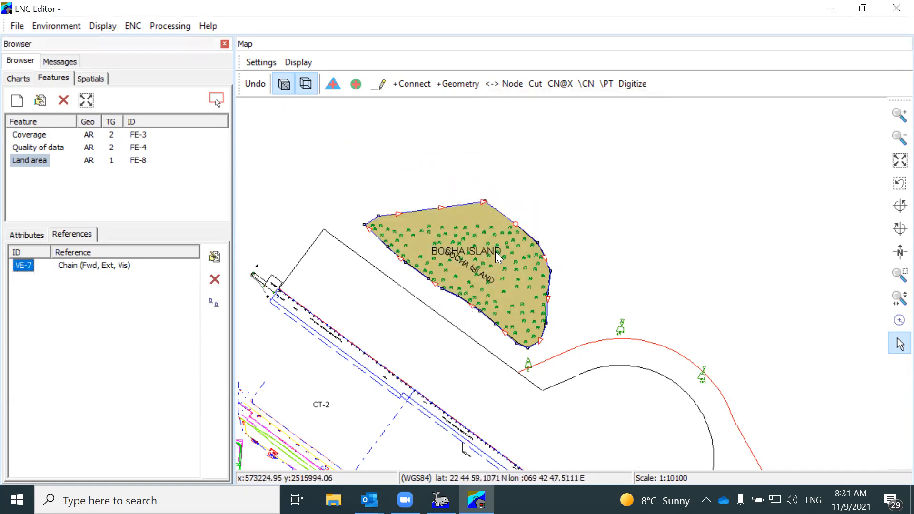
Step: Remove the chain VE-7 reference from the Land area feature
scroll(490, 272, "up", 3)
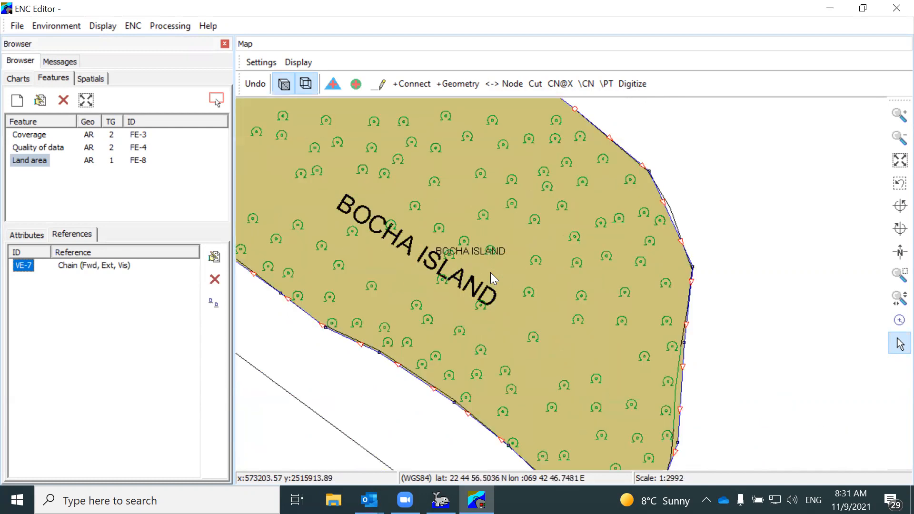
scroll(490, 273, "down", 4)
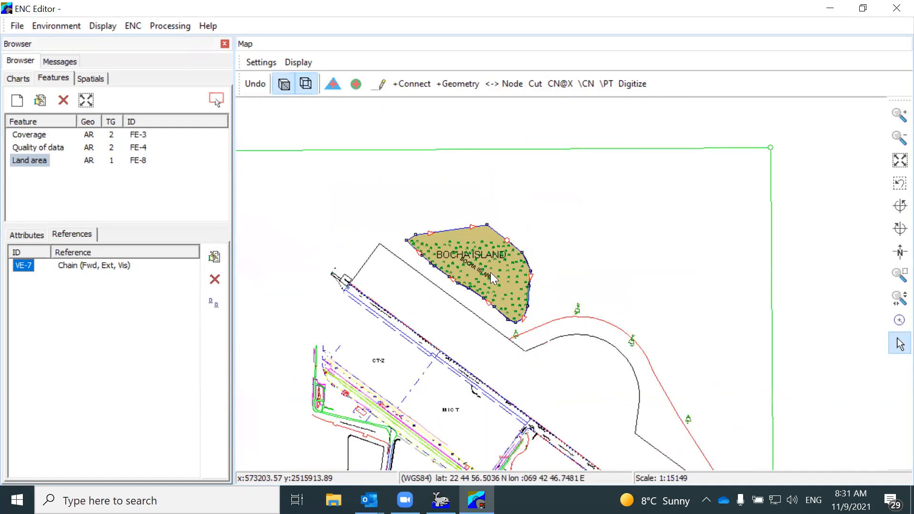
scroll(494, 277, "up", 3)
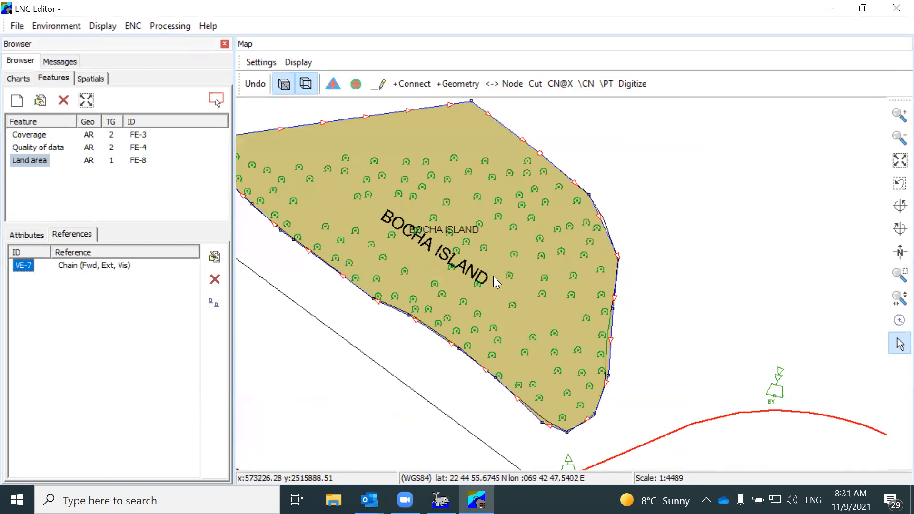
scroll(493, 276, "down", 3)
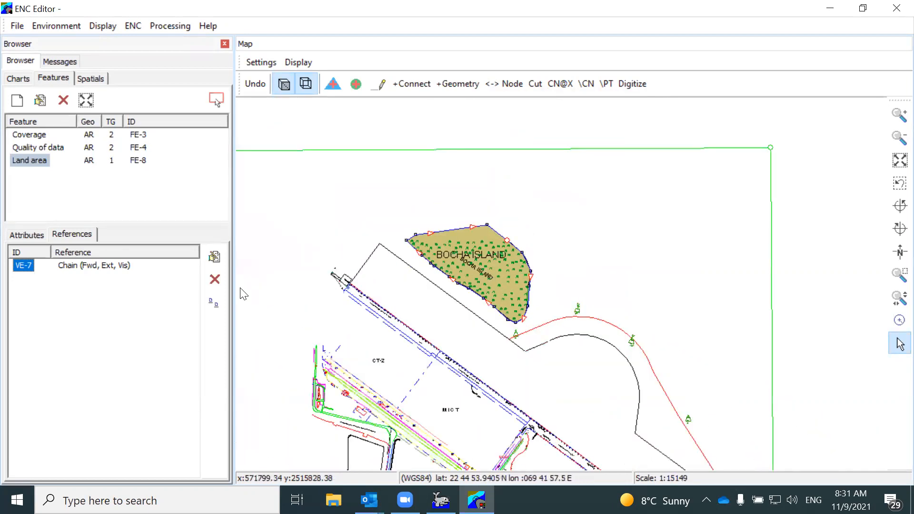
left_click(213, 280)
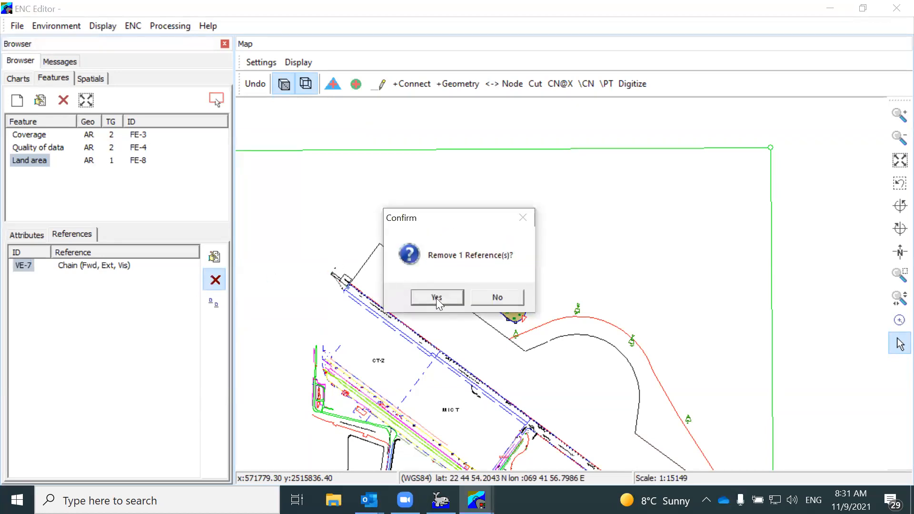
left_click(436, 297)
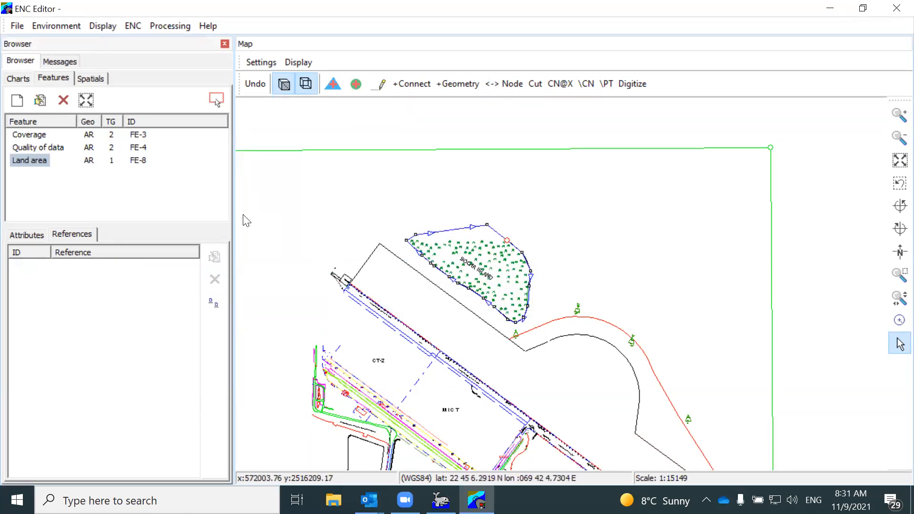
Step: Reattach the Bocha Island boundary chain VE-7 to the Land area feature as a reference and dismiss the clipboard
left_click(39, 161)
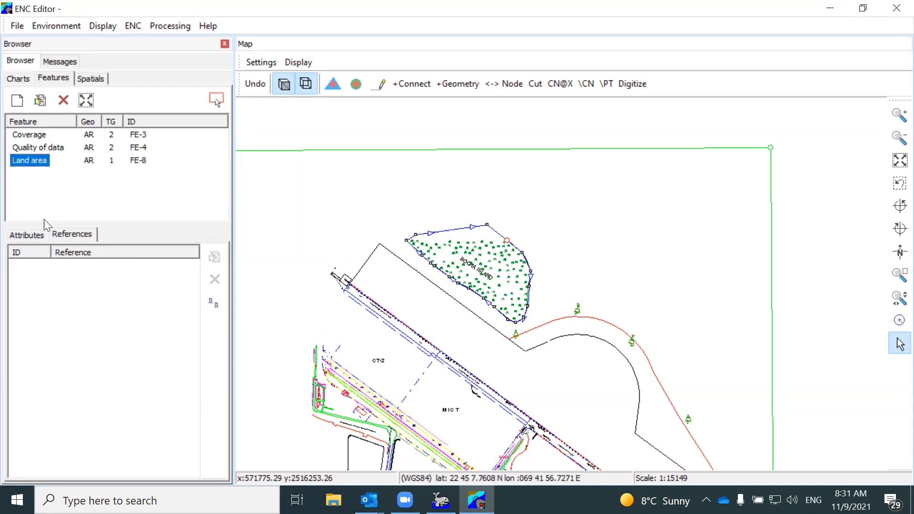
left_click(36, 236)
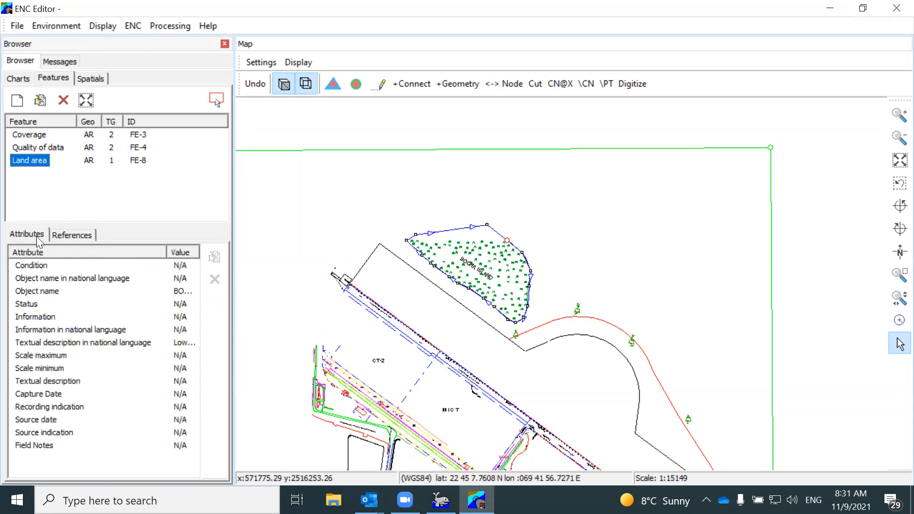
left_click(78, 238)
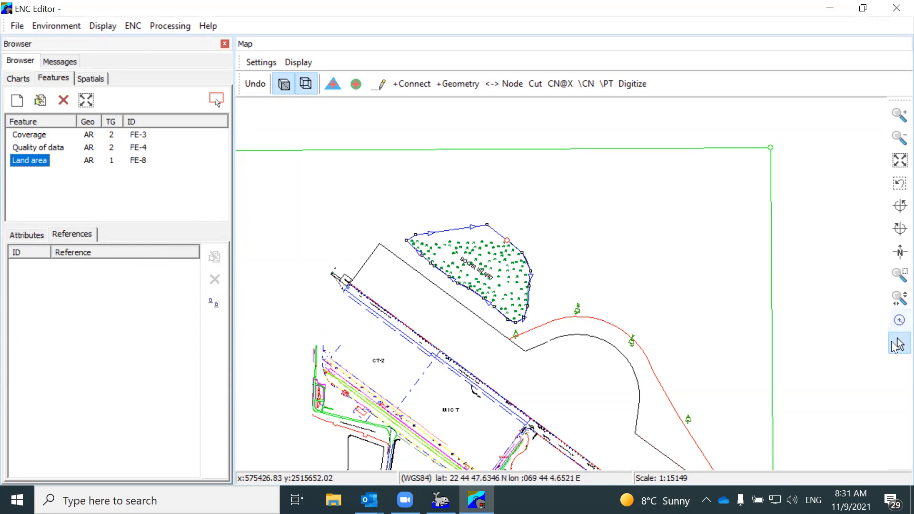
left_click(495, 306)
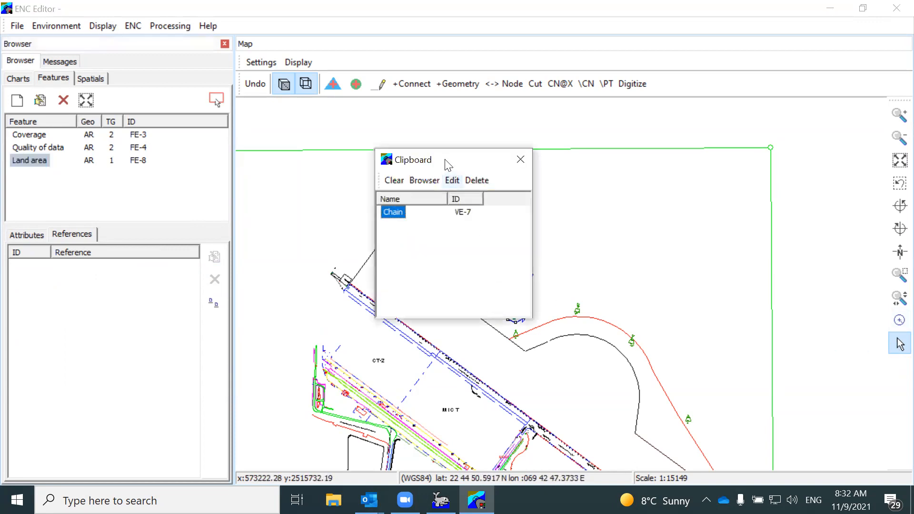
left_click_drag(448, 165, 566, 123)
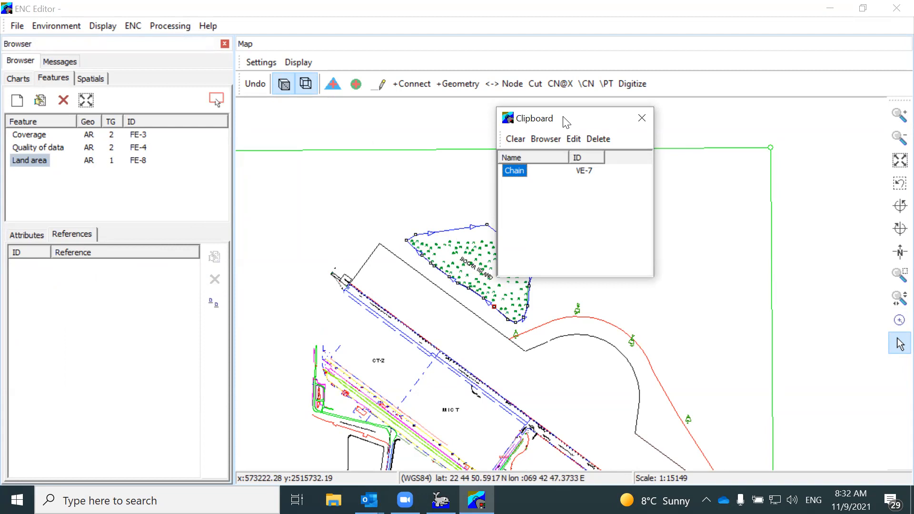
left_click_drag(519, 177, 120, 335)
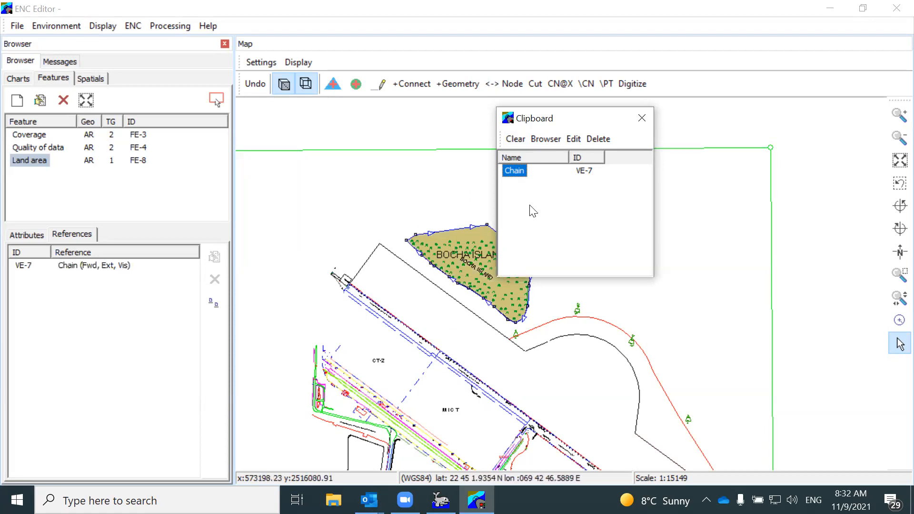
left_click_drag(573, 120, 418, 155)
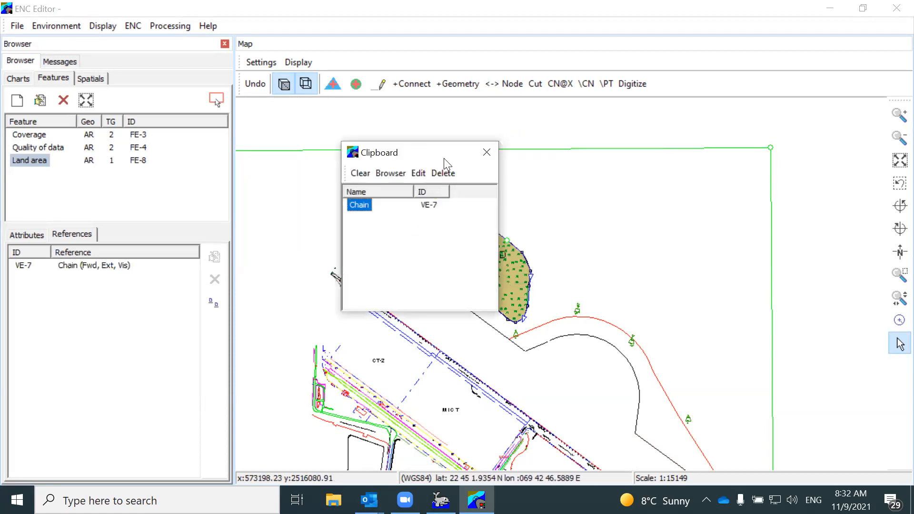
left_click(485, 154)
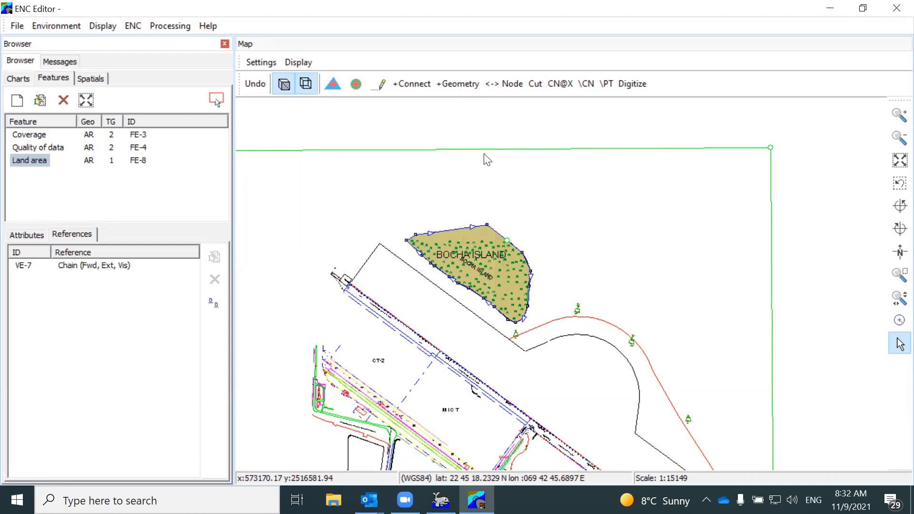
Step: Examine the port drawing south of Bocha Island, focusing on the two backup areas and the surrounding terminal outlines
scroll(506, 198, "down", 1)
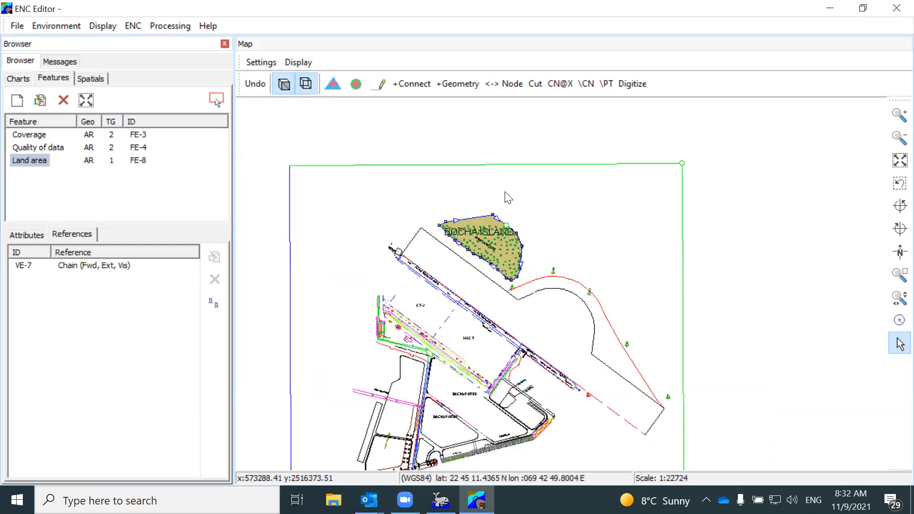
scroll(505, 198, "down", 2)
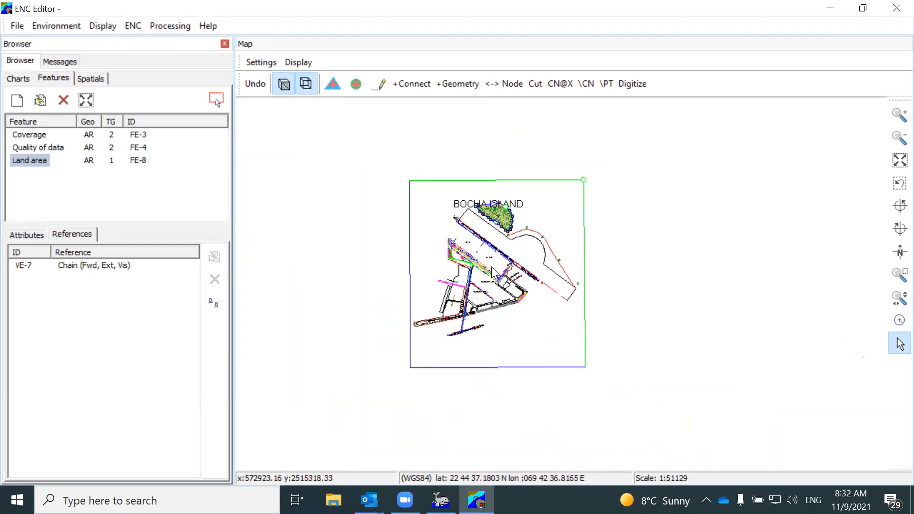
scroll(458, 294, "up", 2)
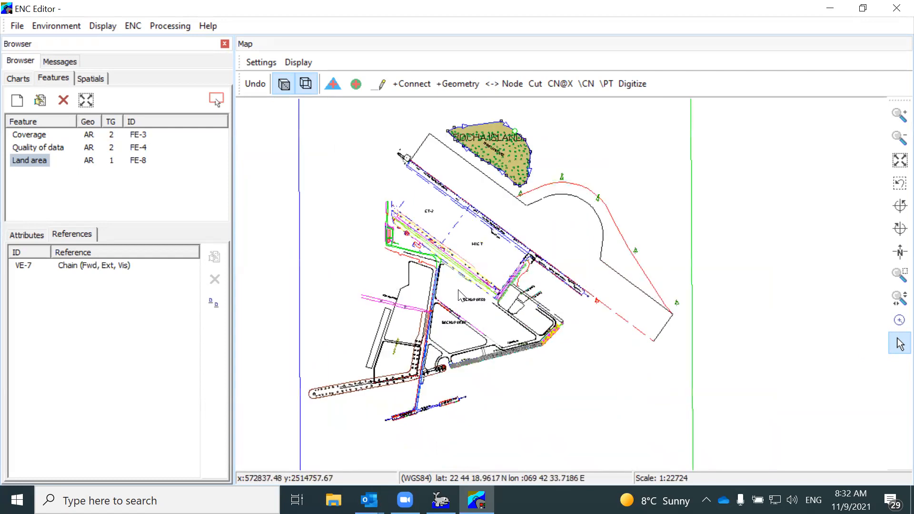
scroll(459, 293, "up", 2)
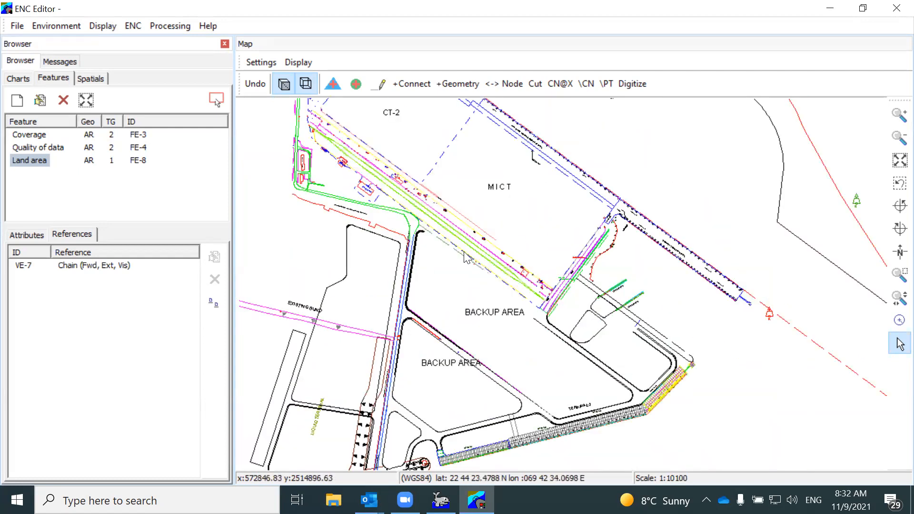
scroll(501, 336, "down", 1)
scroll(500, 336, "up", 1)
scroll(403, 284, "up", 1)
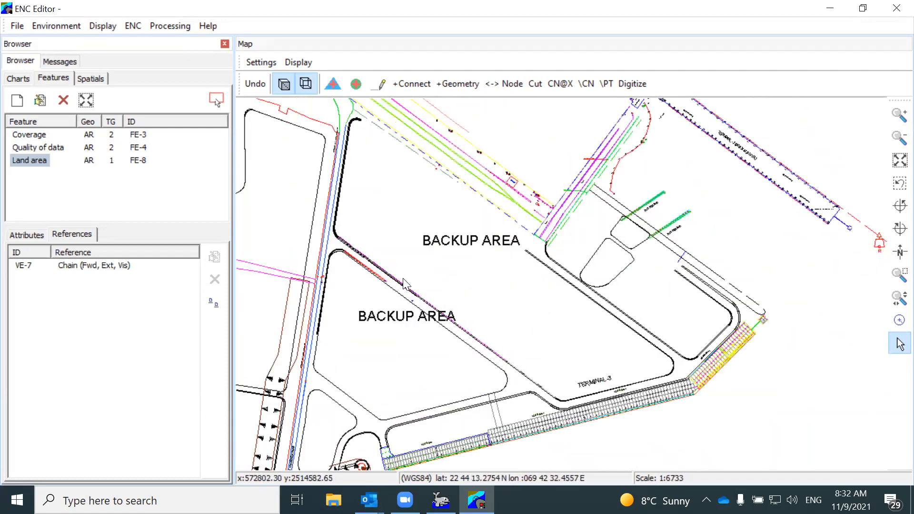
scroll(403, 284, "down", 1)
scroll(547, 322, "up", 1)
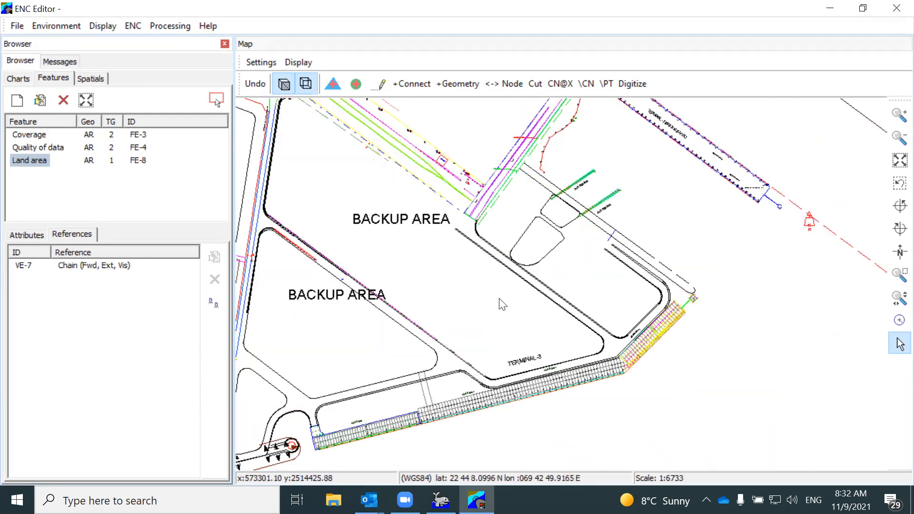
scroll(522, 312, "down", 1)
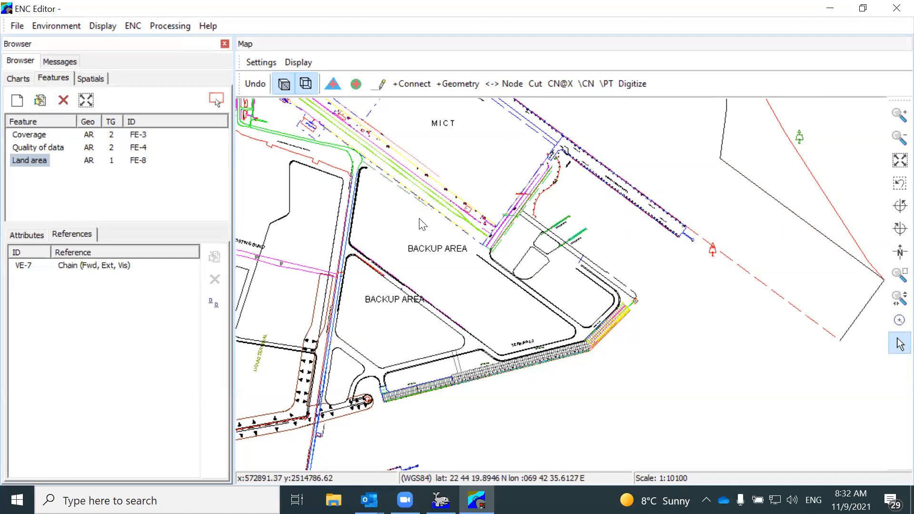
Step: Create a new Land area feature of class Geo with Area geometry
left_click(17, 102)
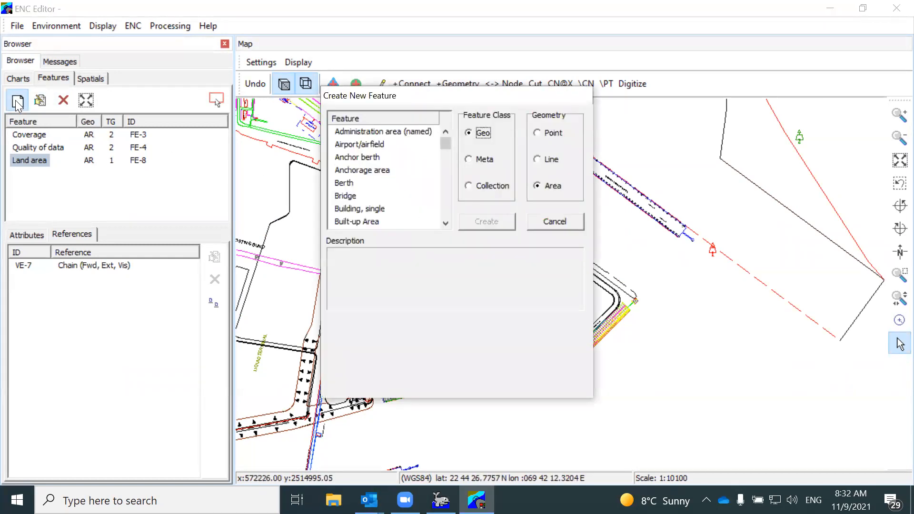
left_click(537, 186)
left_click(366, 221)
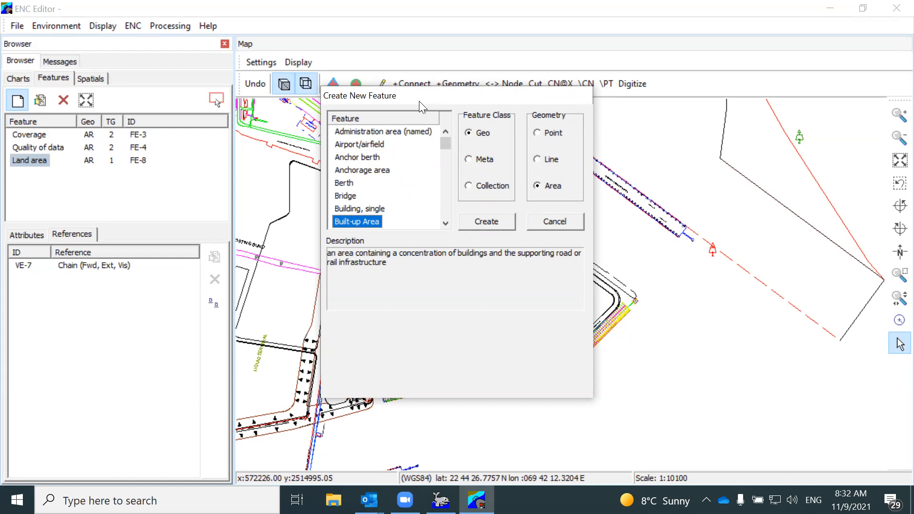
left_click_drag(419, 101, 175, 108)
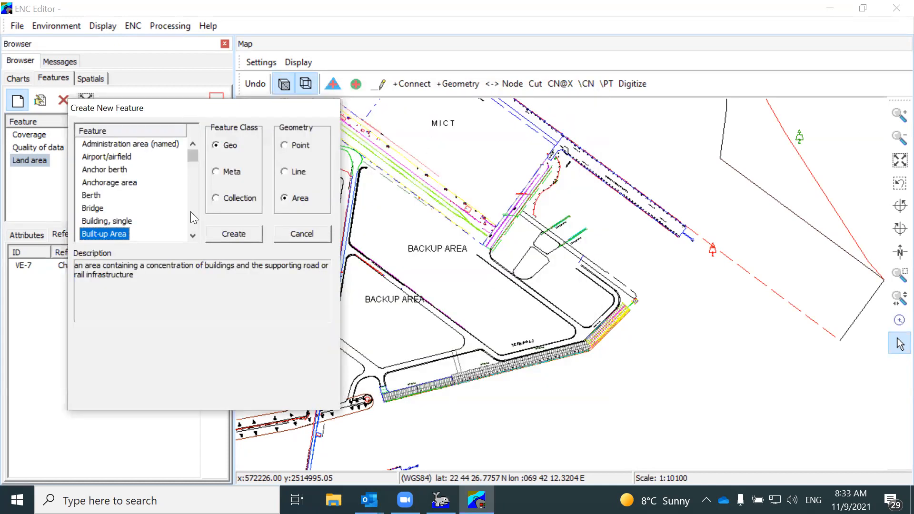
left_click(192, 235)
left_click(192, 234)
left_click(192, 235)
left_click(192, 234)
left_click(192, 235)
left_click(193, 234)
left_click(192, 235)
left_click(193, 235)
left_click(193, 234)
left_click(193, 234)
left_click(192, 235)
left_click(192, 234)
left_click(193, 235)
left_click(193, 234)
left_click(192, 234)
left_click(192, 235)
left_click(193, 234)
left_click(192, 235)
left_click(192, 235)
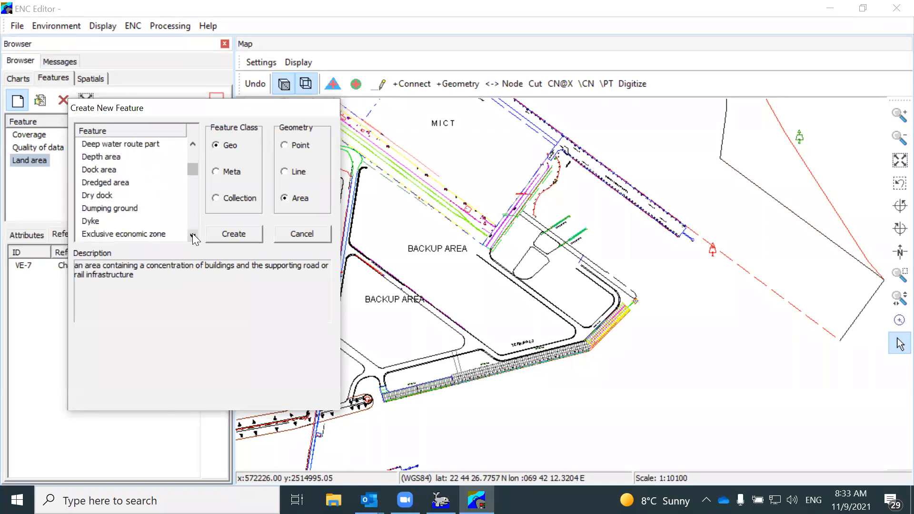
left_click(192, 235)
left_click(192, 235)
left_click(193, 234)
left_click(192, 235)
left_click(192, 234)
left_click(192, 234)
left_click(192, 234)
left_click(192, 235)
left_click(193, 235)
left_click(193, 235)
left_click(193, 234)
left_click(192, 234)
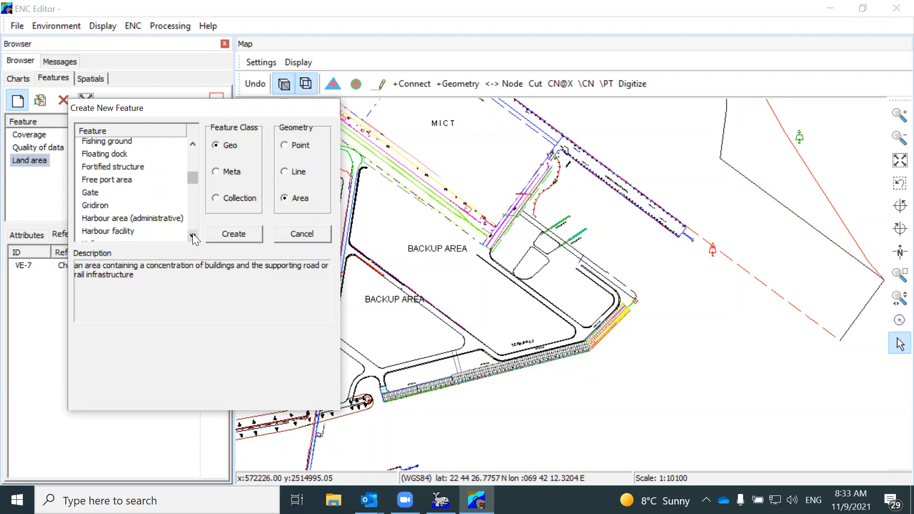
left_click(192, 234)
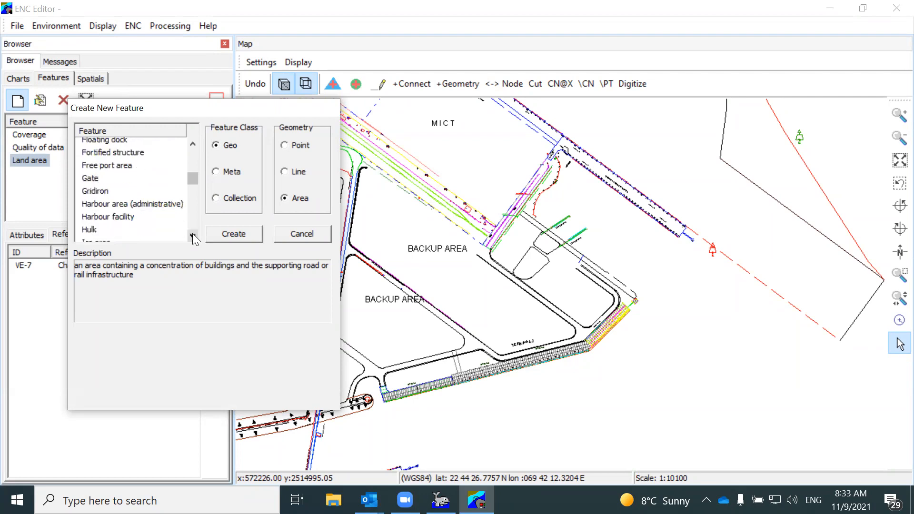
left_click(193, 234)
left_click(192, 234)
left_click(192, 234)
left_click(193, 235)
left_click(193, 234)
left_click(193, 234)
left_click(192, 234)
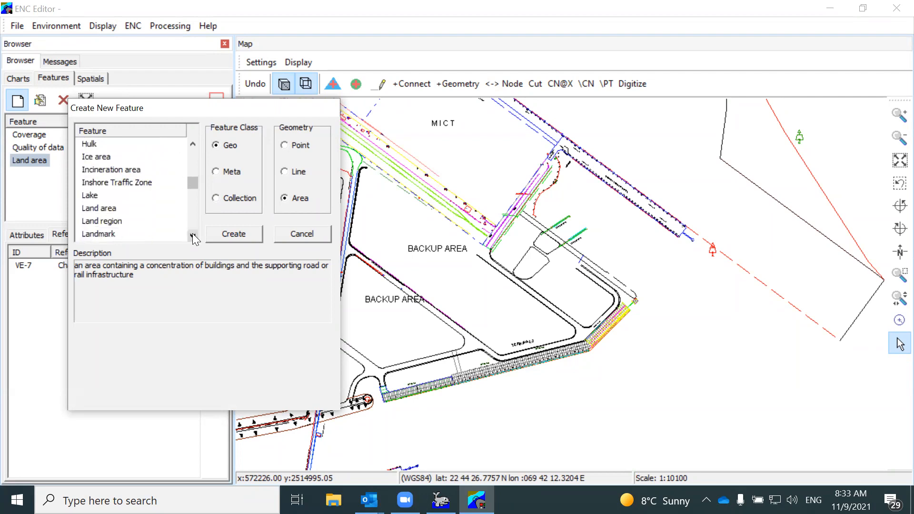
left_click(103, 207)
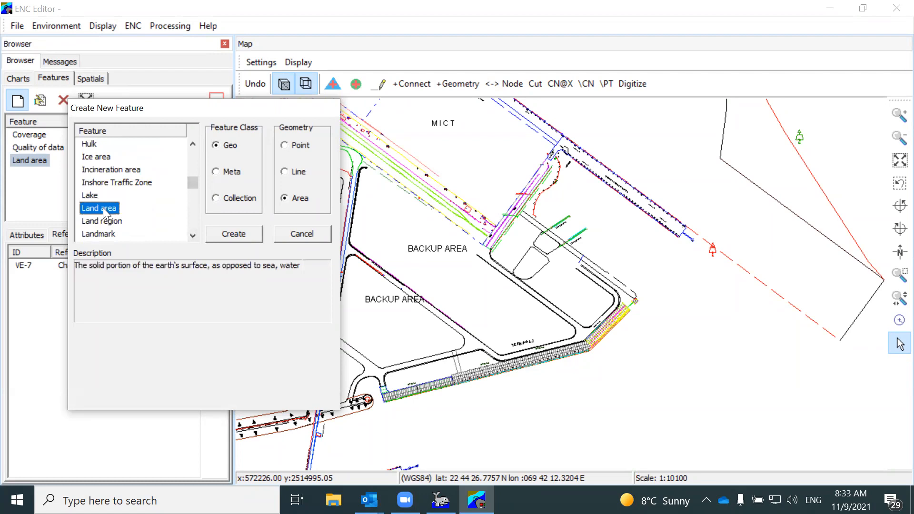
left_click(220, 233)
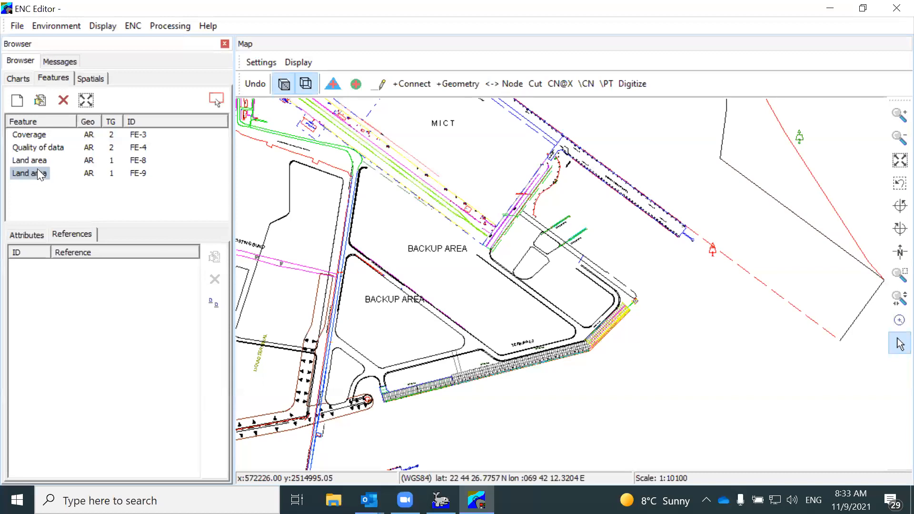
Step: Set the new Land area's Object name attribute to "Backup Area"
left_click(27, 237)
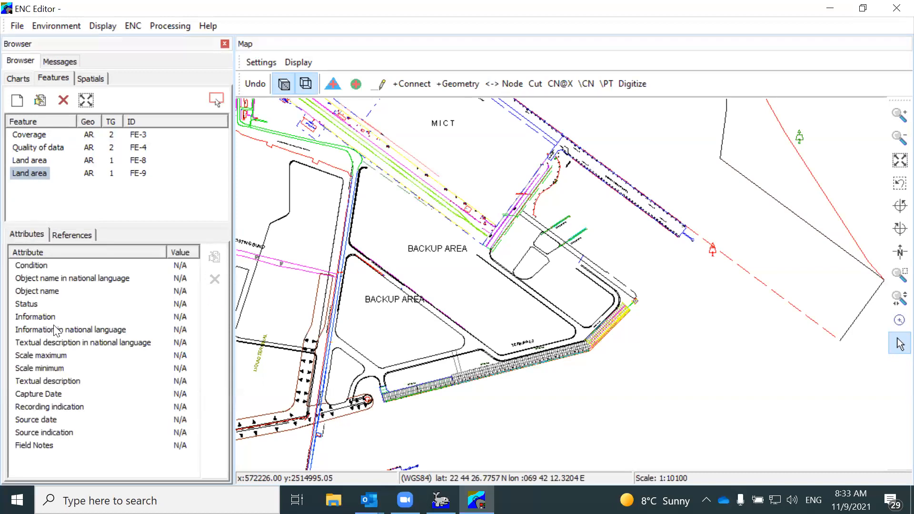
double_click(52, 296)
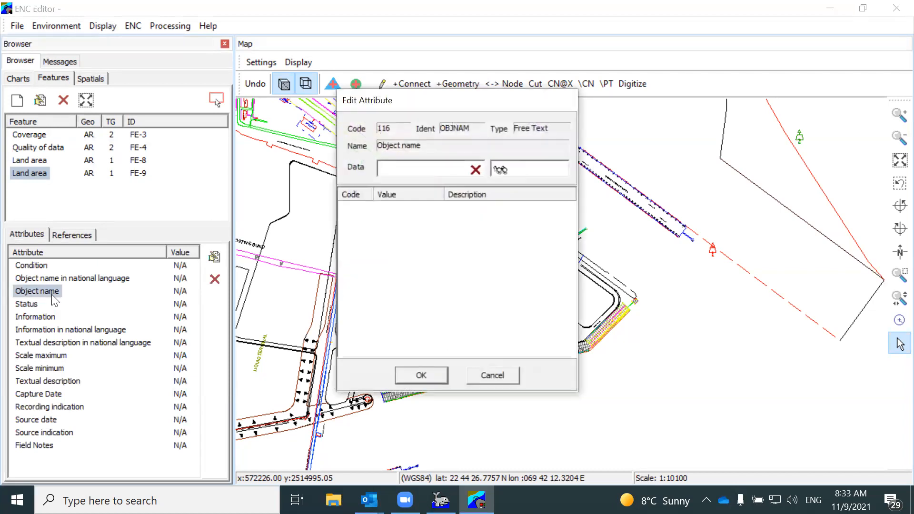
type("Backup Area")
left_click(421, 376)
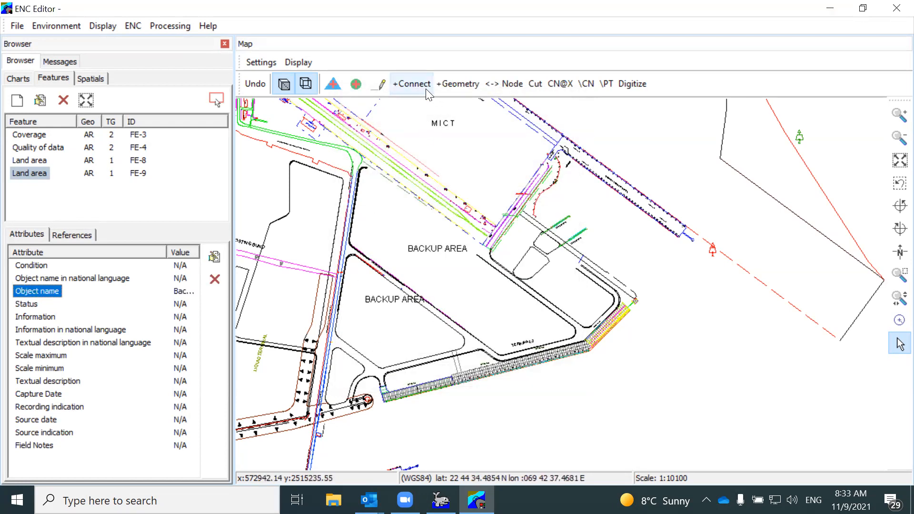
Step: Draw a closed chain tracing the outline of the upper backup area beside Terminal-3 and finish the geometry
left_click(379, 85)
left_click(380, 85)
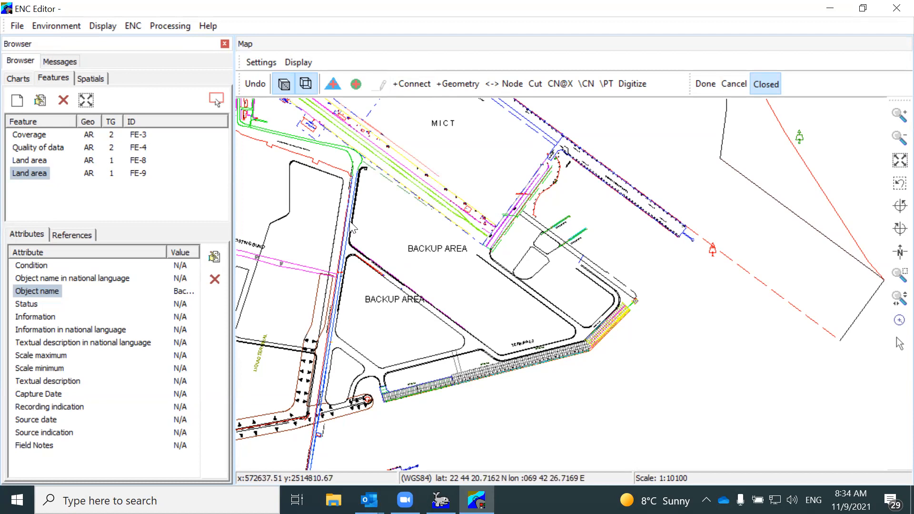
left_click(352, 248)
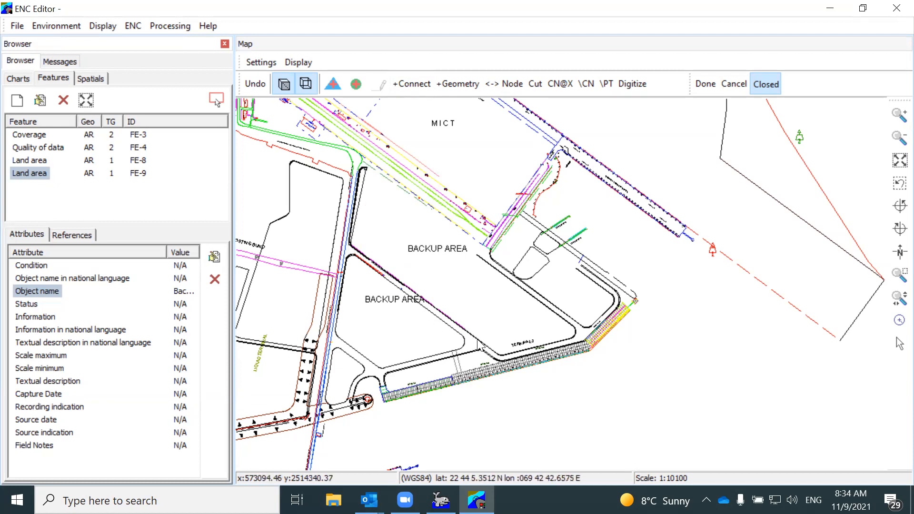
left_click(500, 358)
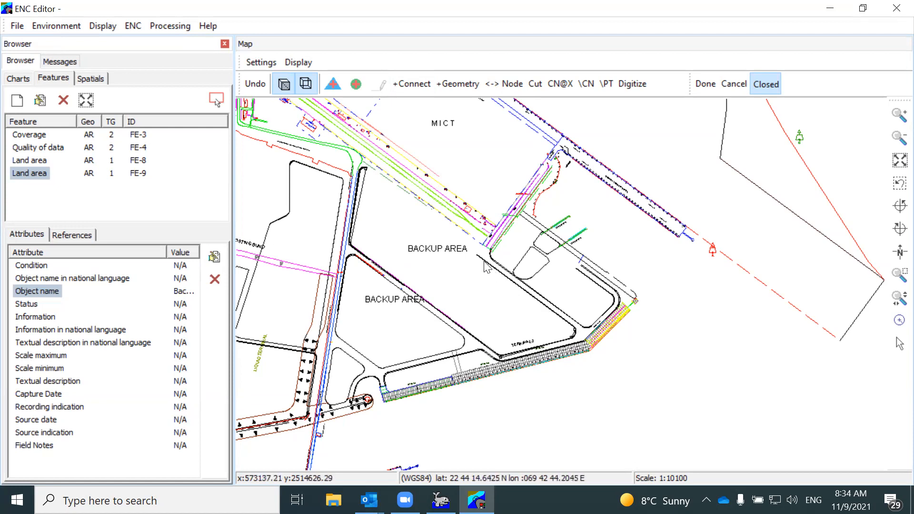
scroll(479, 259, "up", 3)
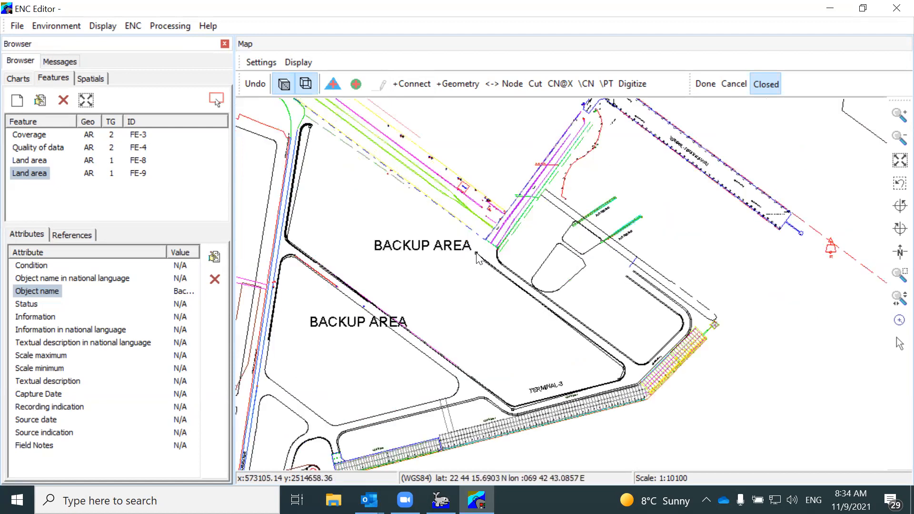
scroll(484, 245, "down", 3)
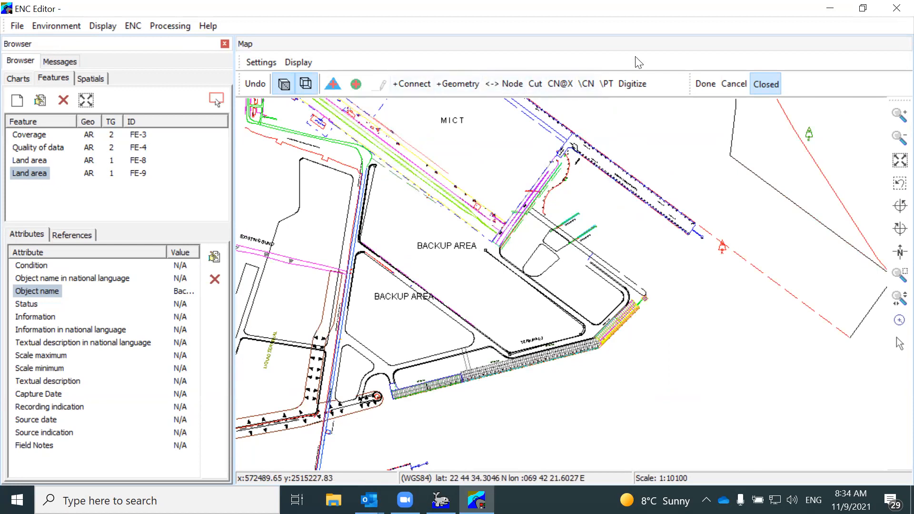
left_click(706, 83)
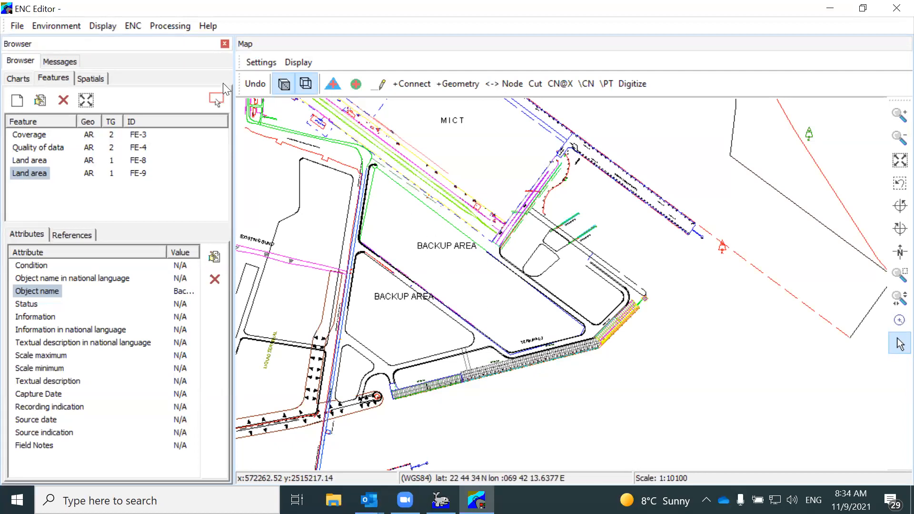
Step: Hide the background chart drawing so that only the ENC geometry is displayed, and close the background chart list
left_click(98, 26)
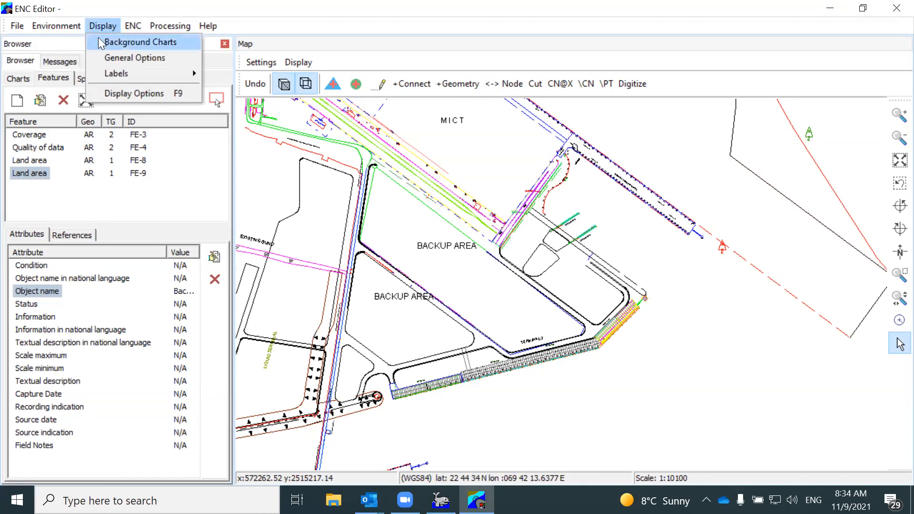
left_click(102, 41)
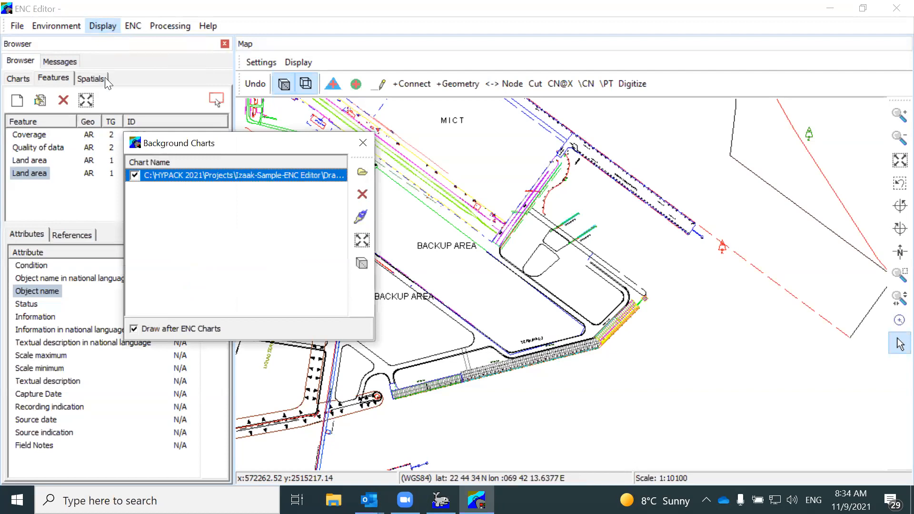
left_click(136, 176)
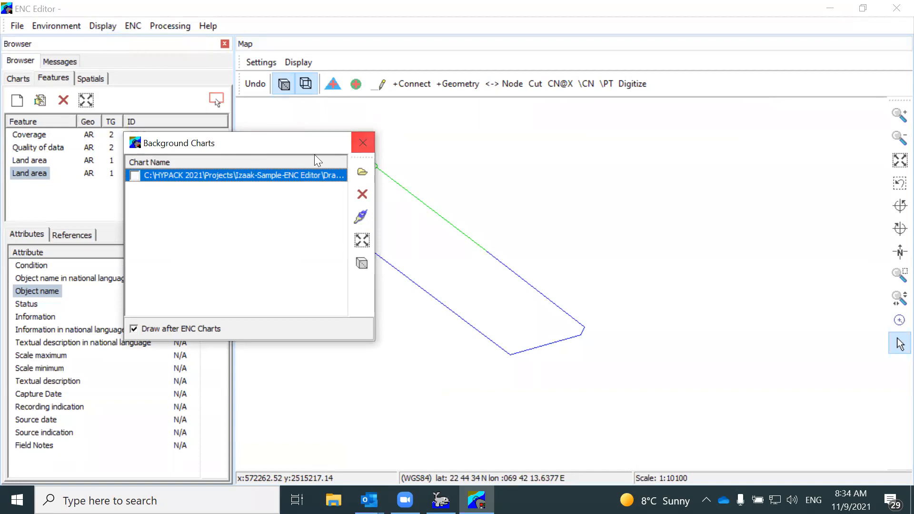
left_click(361, 145)
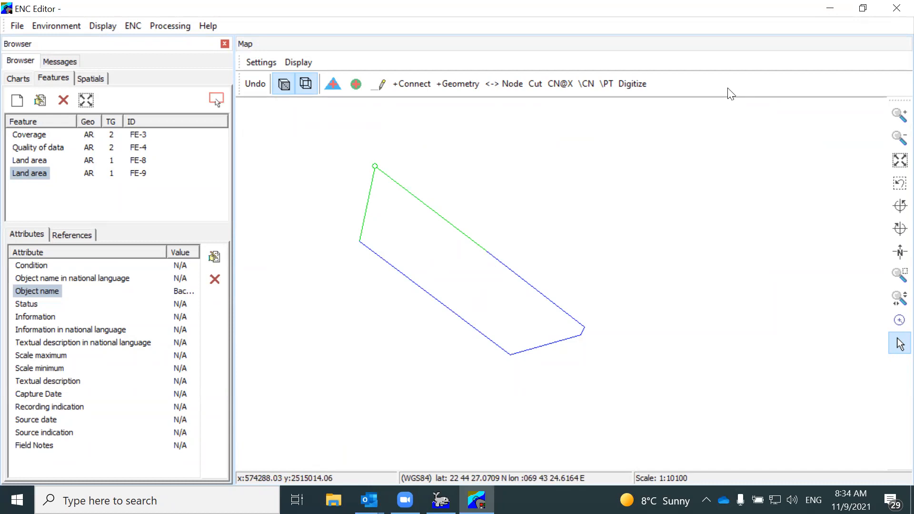
Step: Pick the backup area's outline chain VE-11 on the map and add it to the new Land area feature's references
left_click(514, 274)
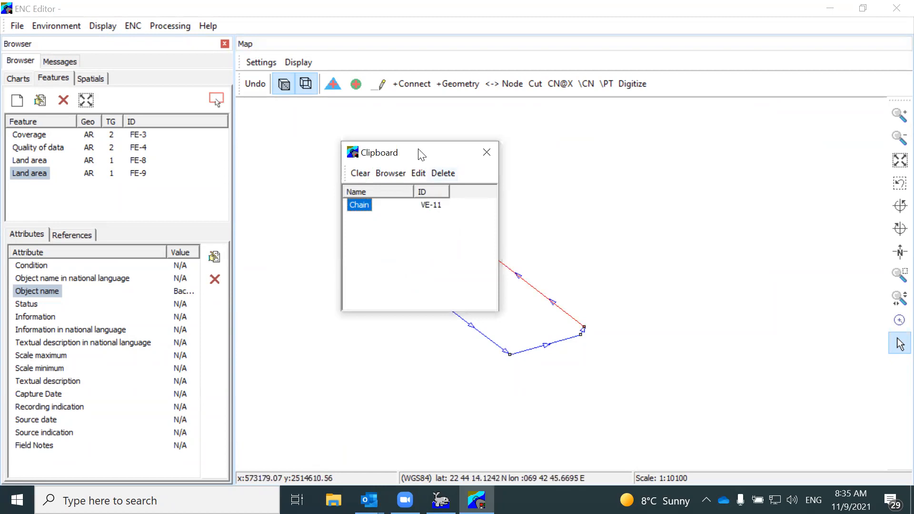
left_click_drag(421, 153, 549, 114)
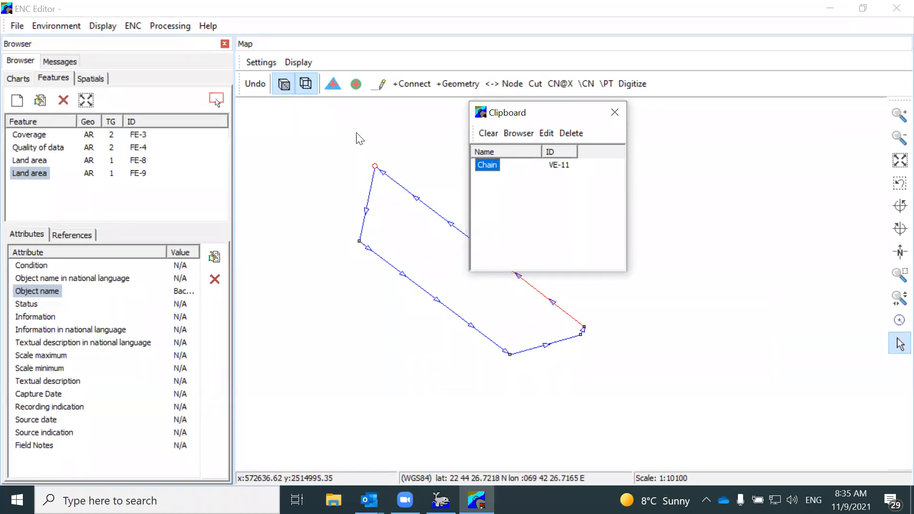
left_click(88, 232)
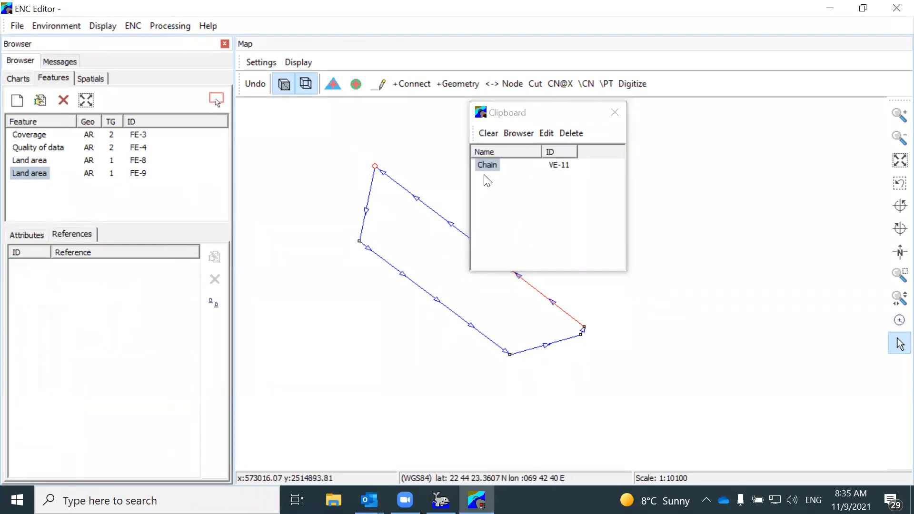
left_click_drag(484, 167, 137, 321)
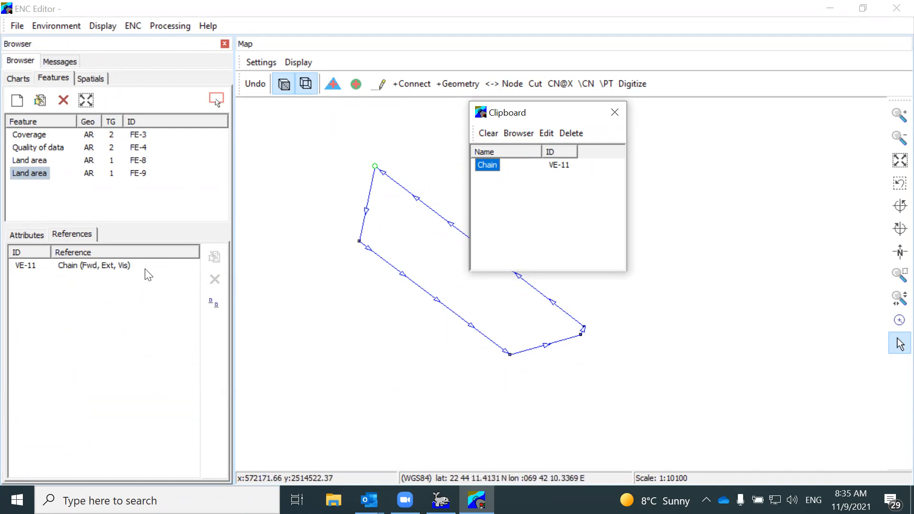
Step: Set the orientation of the Backup Area's VE-11 chain reference to Reverse and close the clipboard
left_click(70, 269)
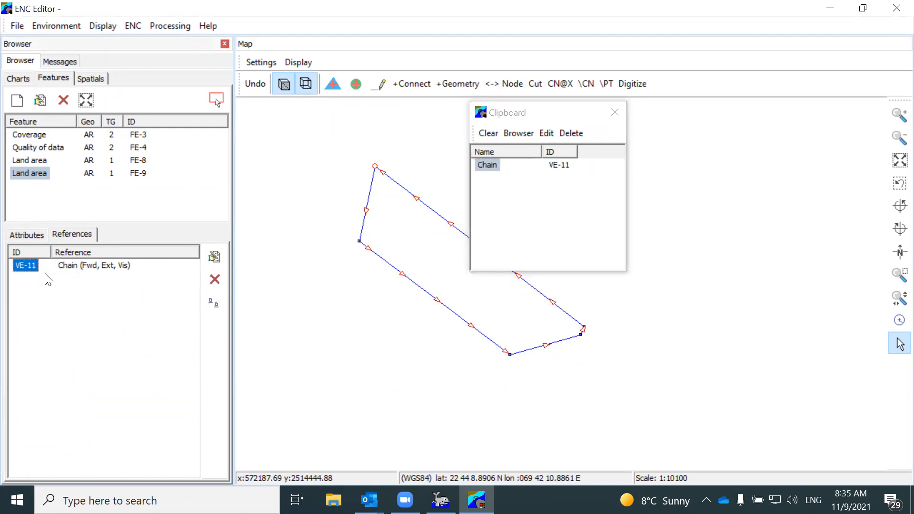
left_click(215, 258)
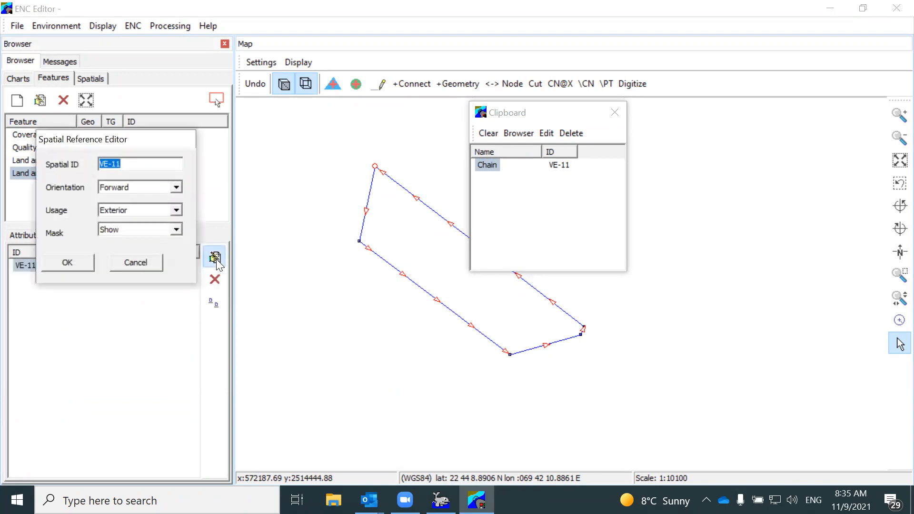
left_click(175, 186)
left_click(147, 209)
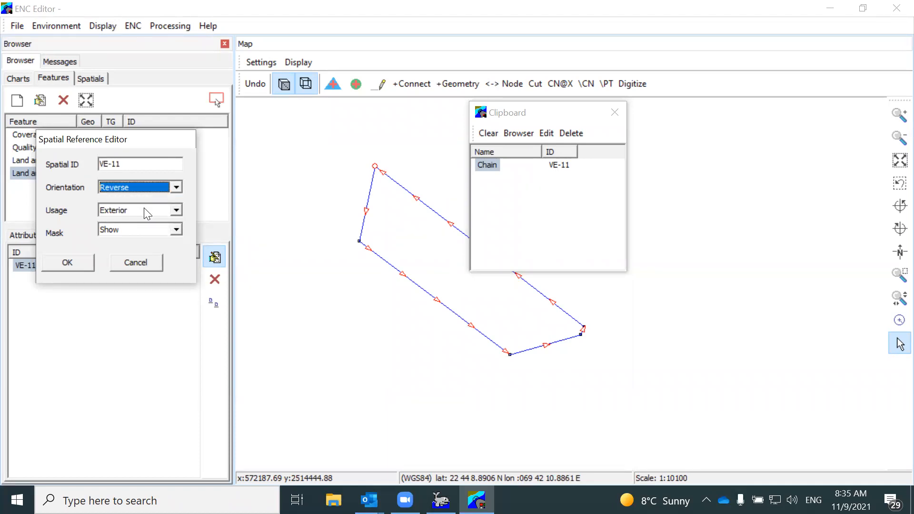
left_click(70, 263)
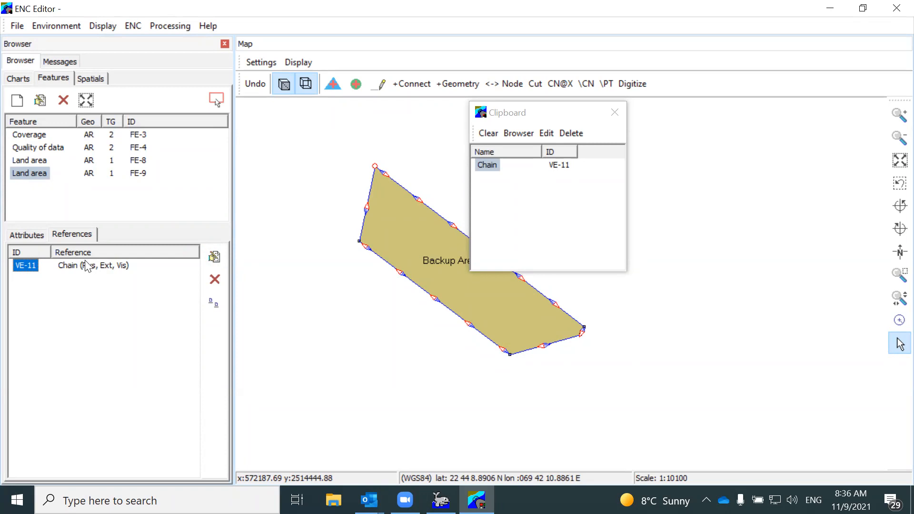
left_click(614, 113)
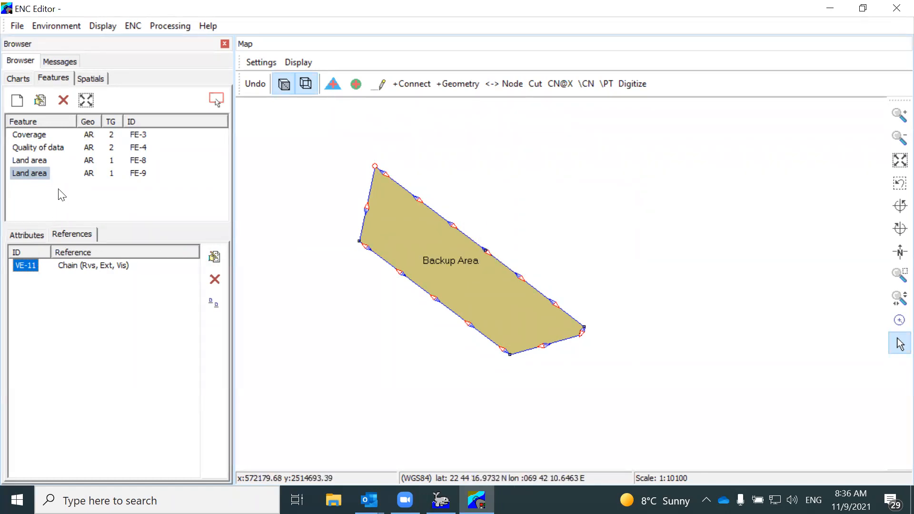
Step: Display the background chart drawing again over the ENC geometry and close the background chart list
left_click(460, 179)
scroll(460, 179, "down", 4)
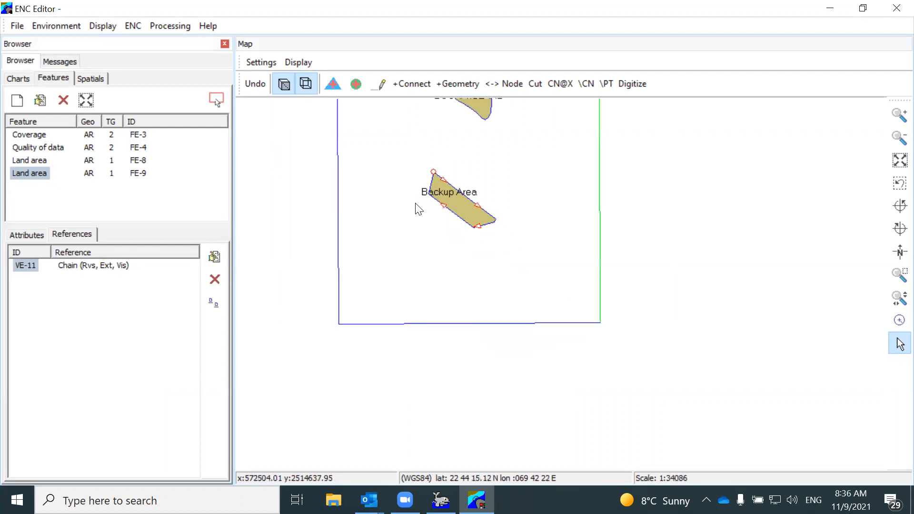
scroll(409, 139, "up", 1)
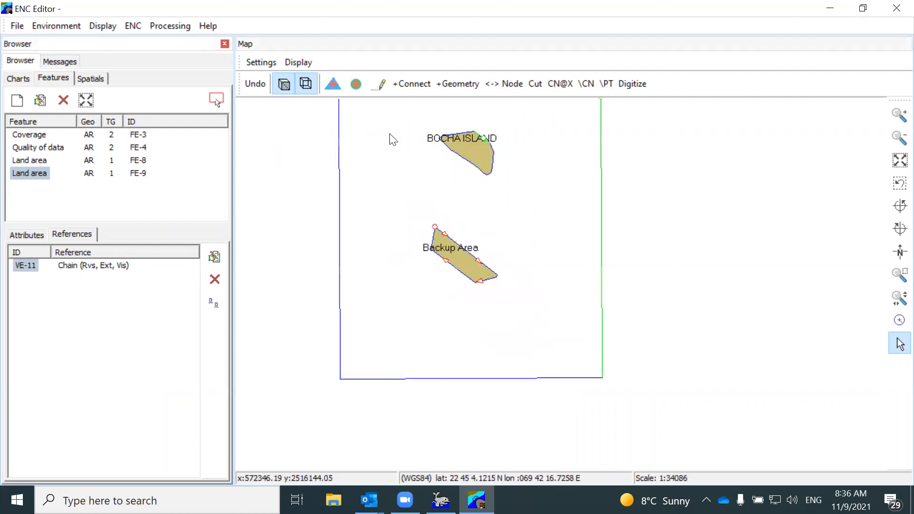
left_click(104, 30)
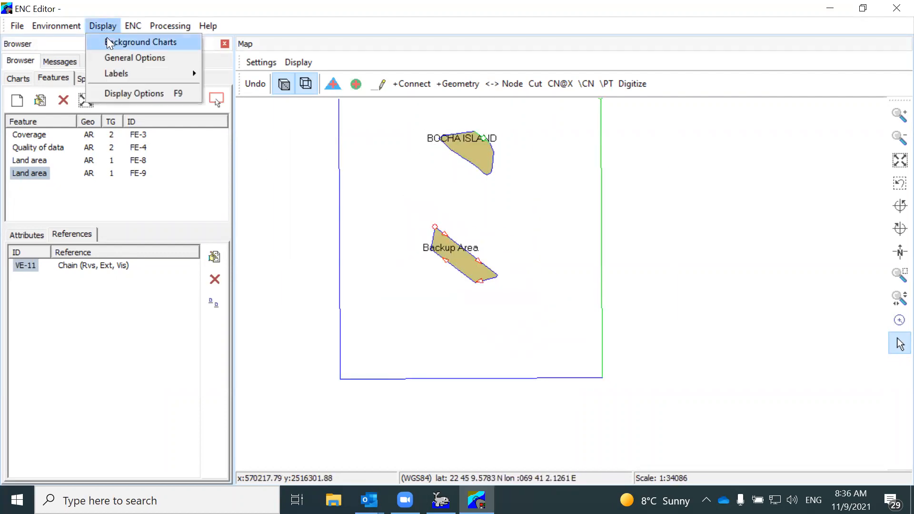
left_click(109, 42)
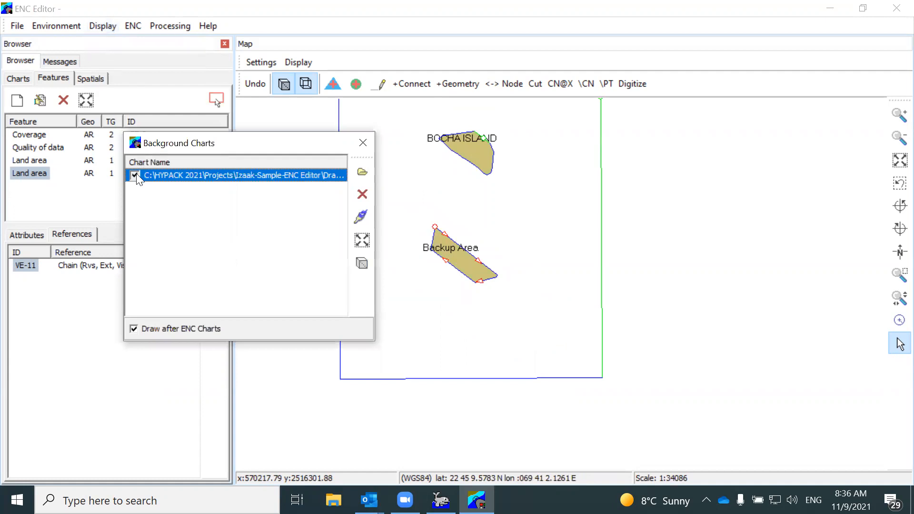
left_click(363, 143)
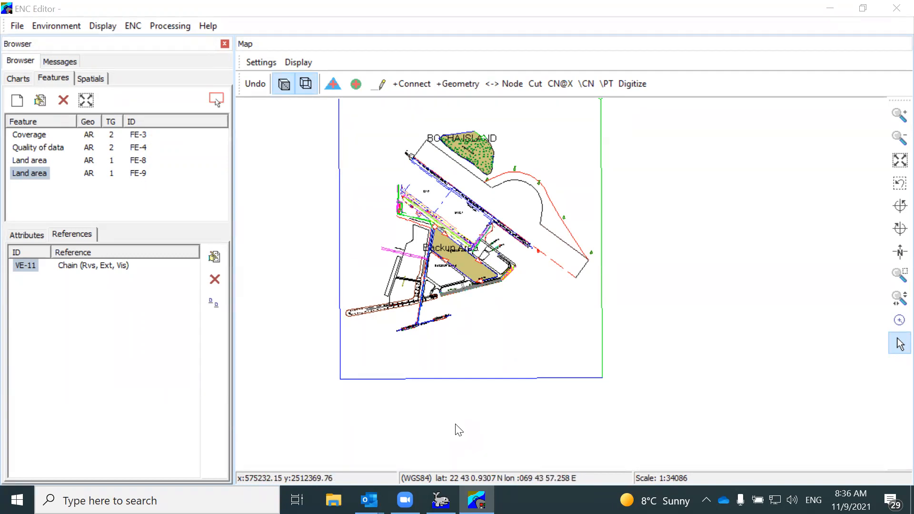
Step: Create a new Geo-class Land area feature with Area geometry for the lower backup area, and dismiss the clipboard
left_click(22, 172)
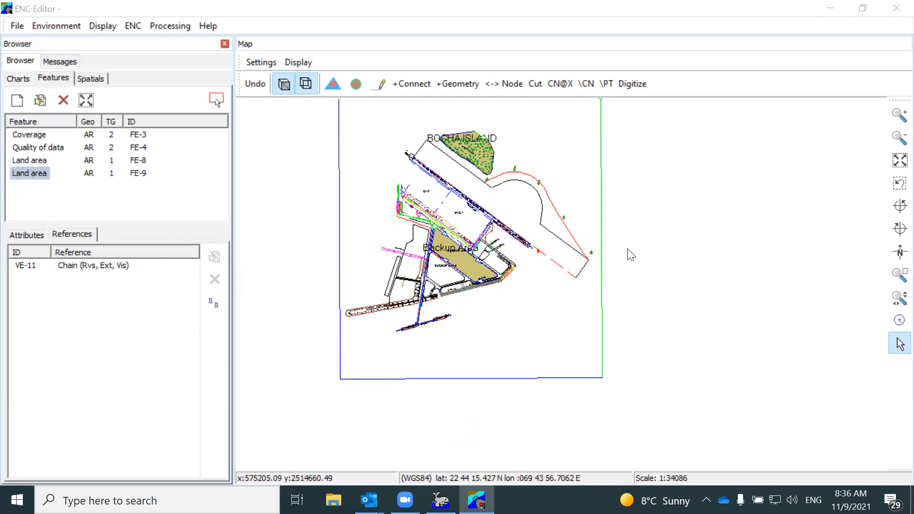
scroll(495, 218, "up", 2)
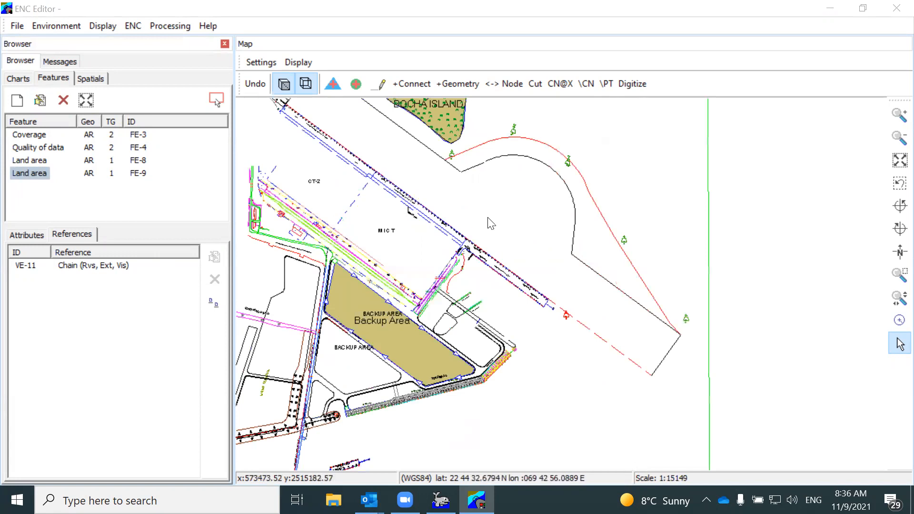
scroll(513, 244, "down", 1)
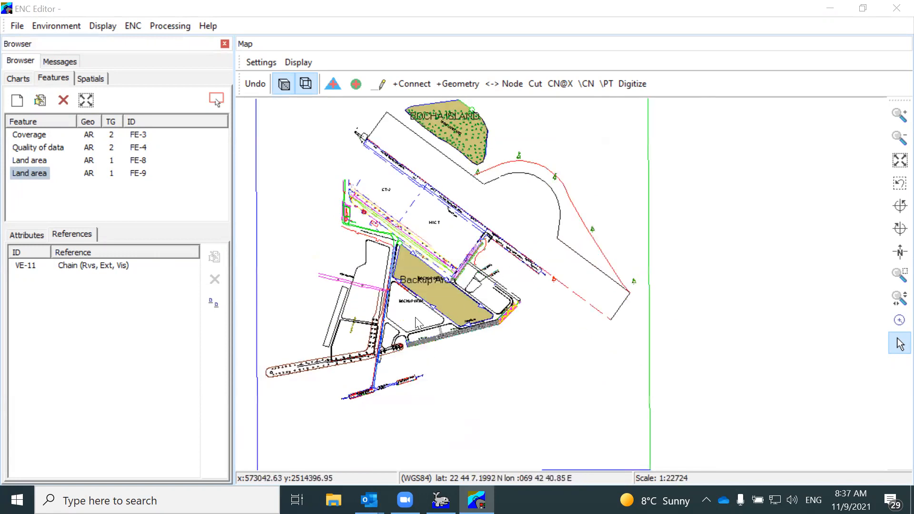
scroll(402, 329, "up", 2)
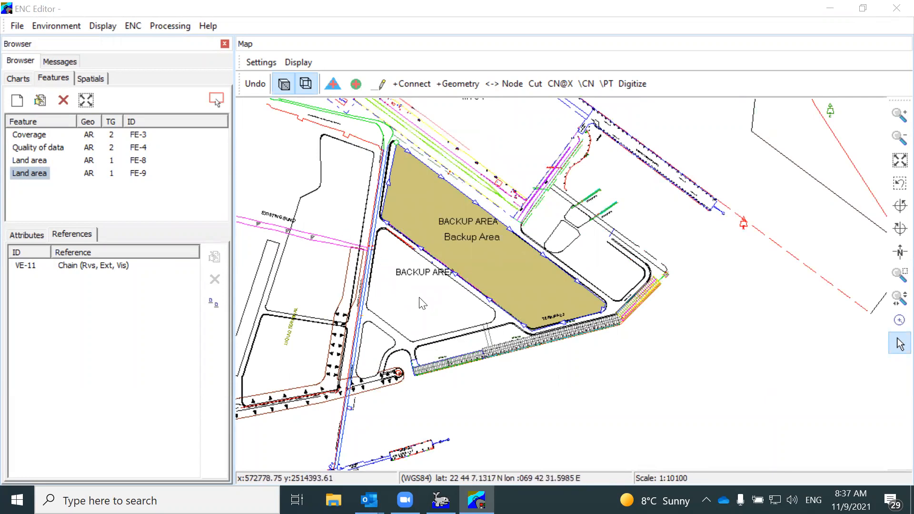
scroll(419, 298, "up", 2)
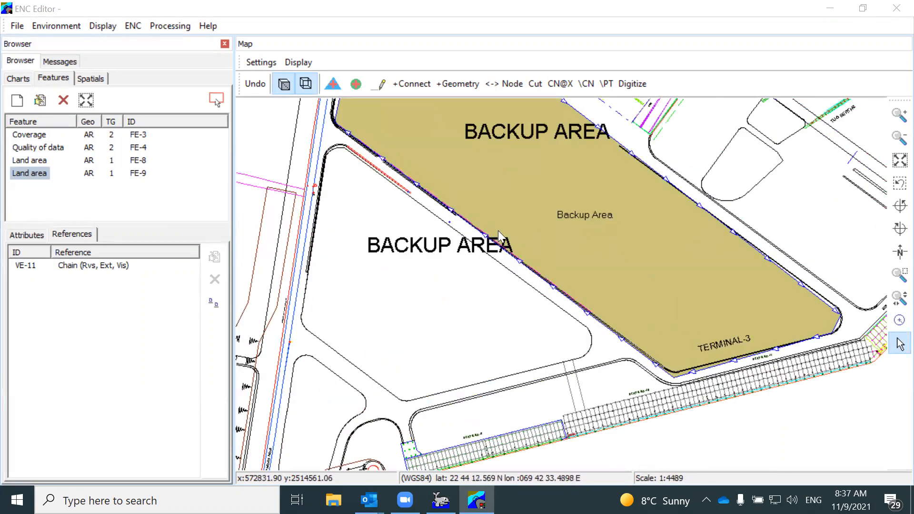
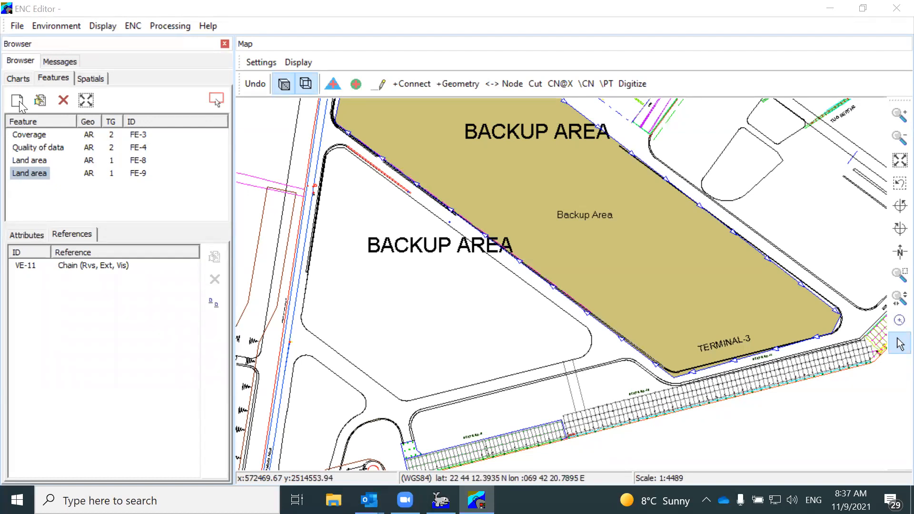
left_click(46, 76)
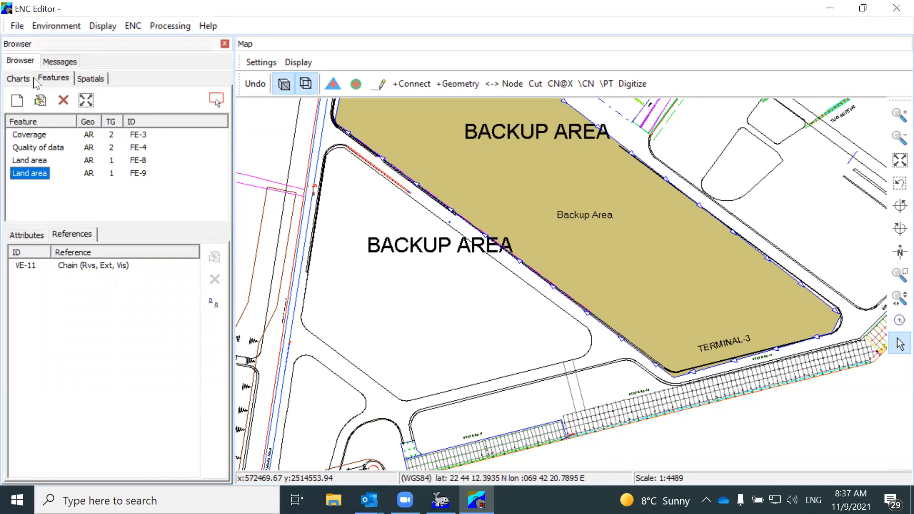
left_click(18, 101)
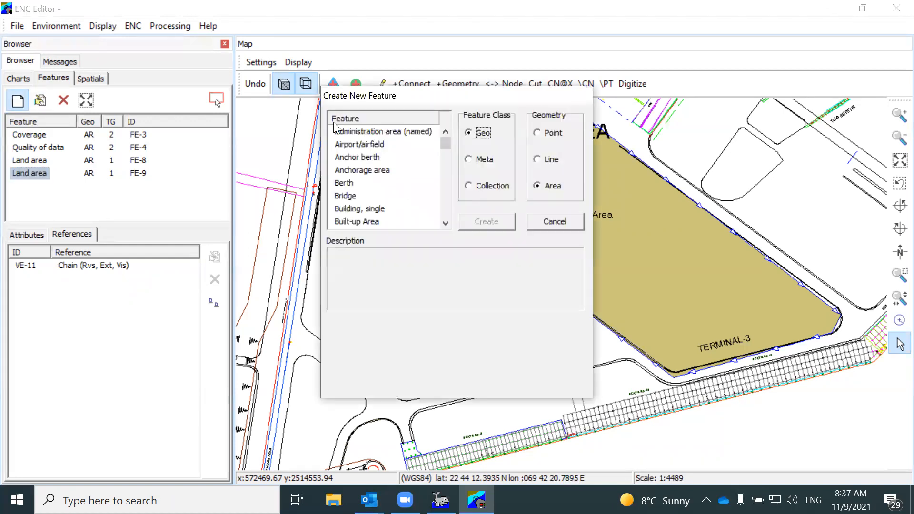
left_click(552, 185)
left_click_drag(446, 224, 448, 227)
left_click(417, 185)
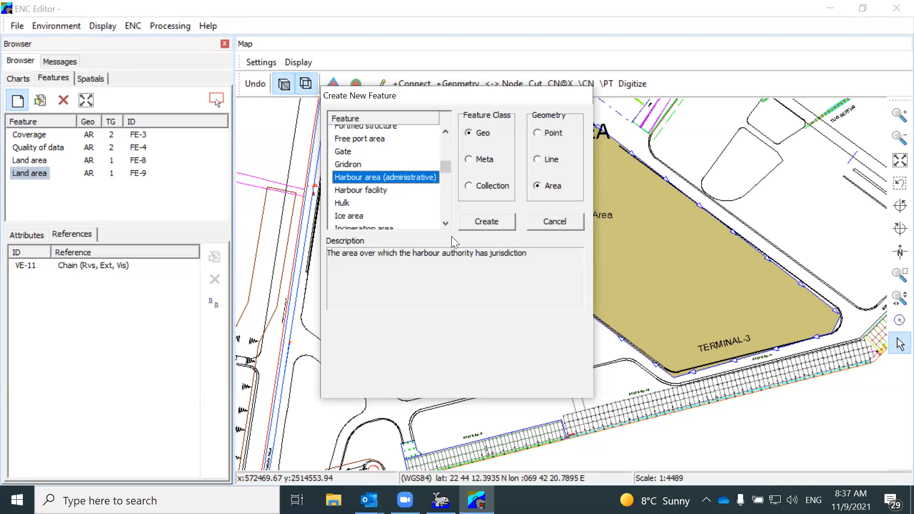
left_click(448, 225)
left_click(448, 225)
left_click(447, 225)
left_click(448, 225)
left_click(447, 224)
left_click(447, 224)
left_click(447, 225)
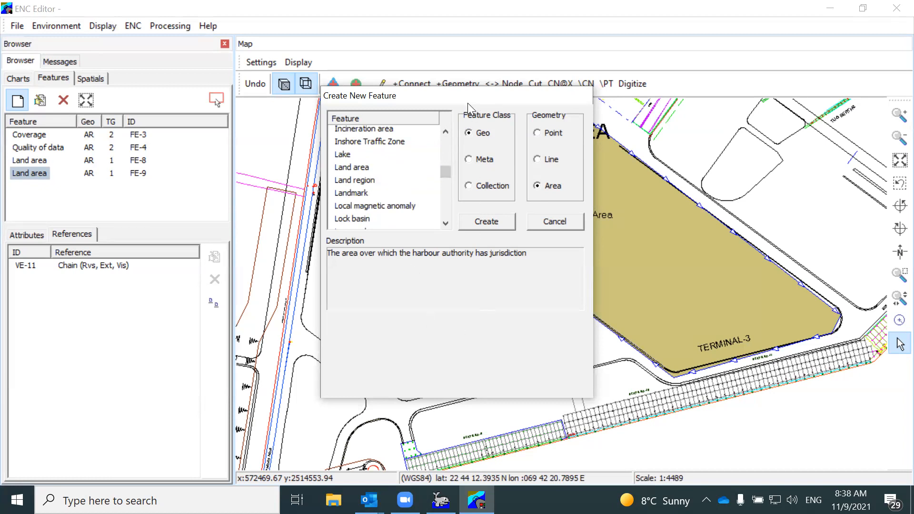
left_click_drag(467, 103, 461, 109)
left_click(360, 180)
left_click(479, 228)
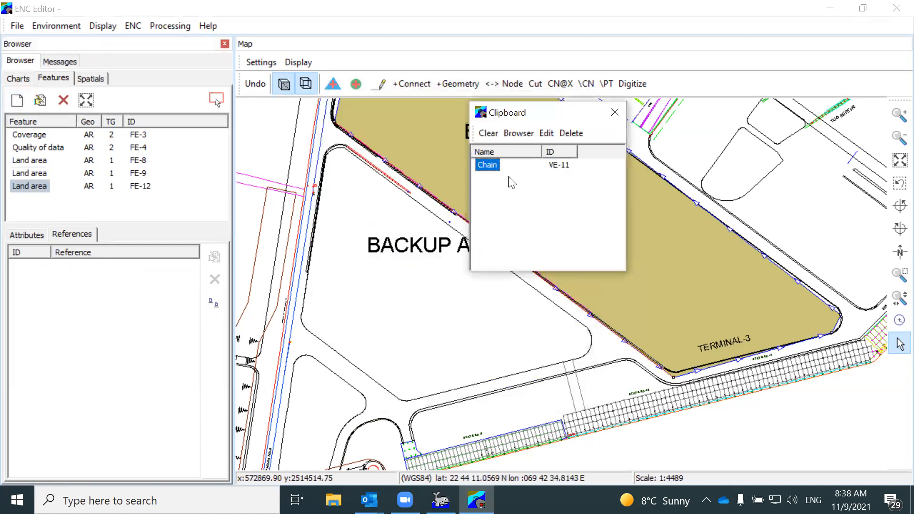
left_click(615, 113)
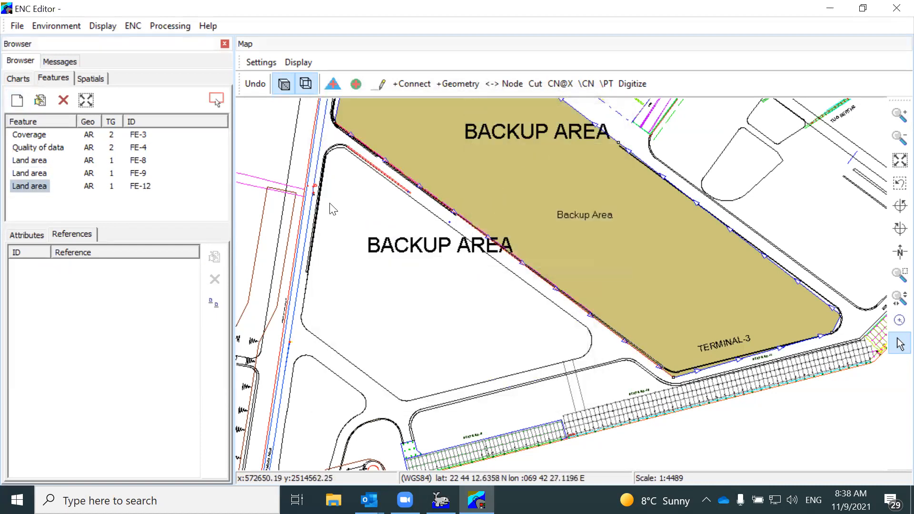
Step: Set the Object name attribute of the new Land area FE-12 to "BackUp Area"
left_click(41, 188)
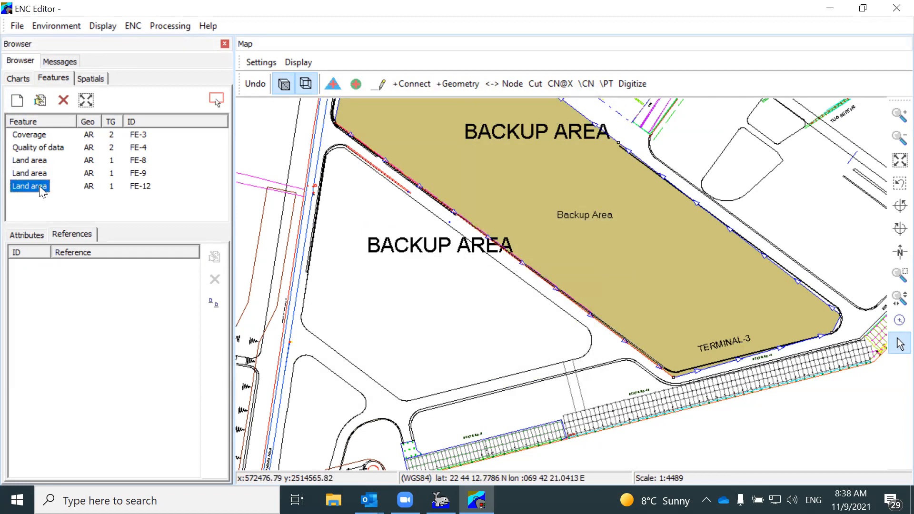
left_click(36, 237)
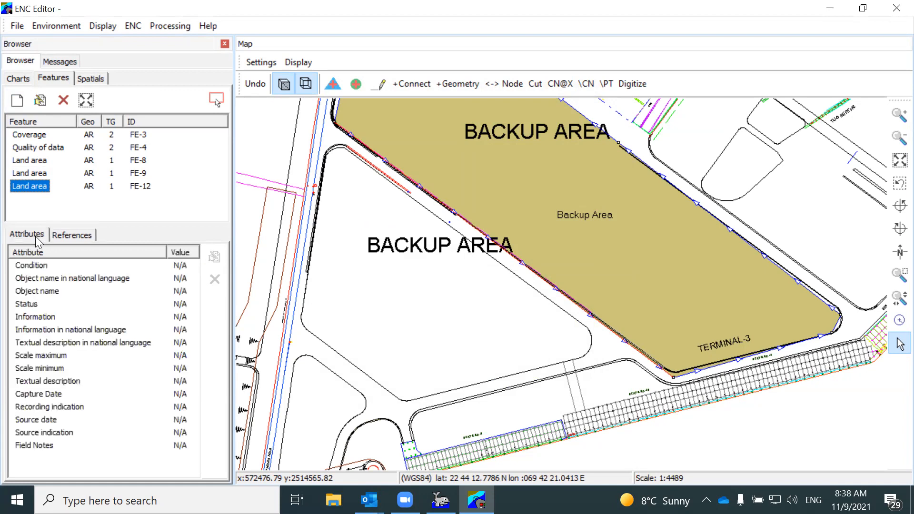
double_click(52, 292)
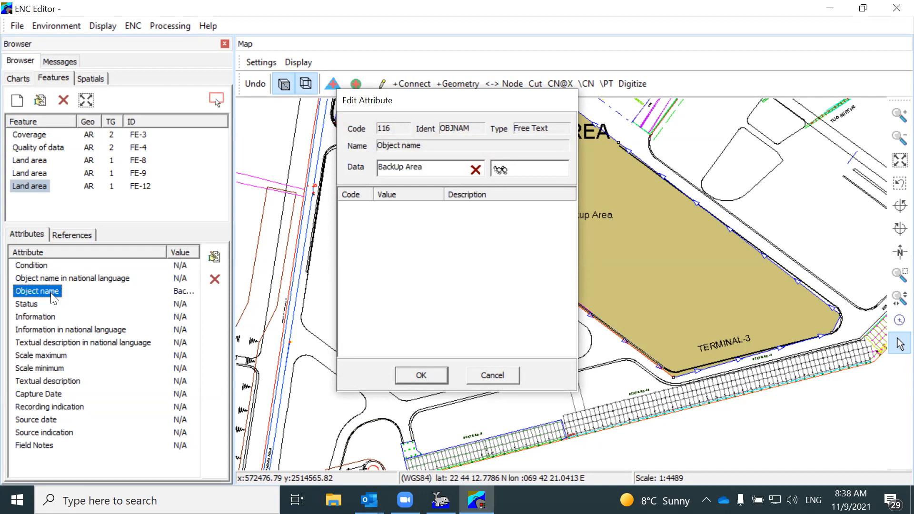
key("Return")
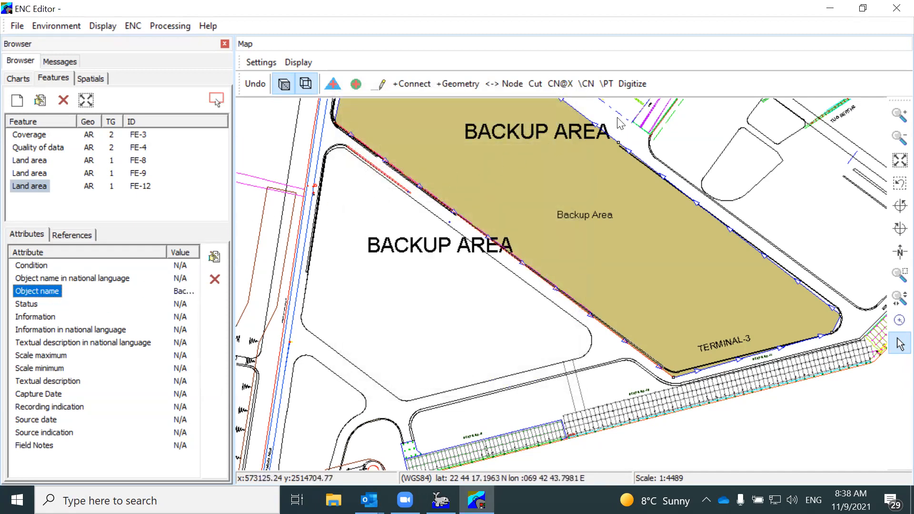
Step: Start a closed chain at the lower backup area's northern corner, tracing its long northeast edge and rounded eastern corner
left_click(383, 85)
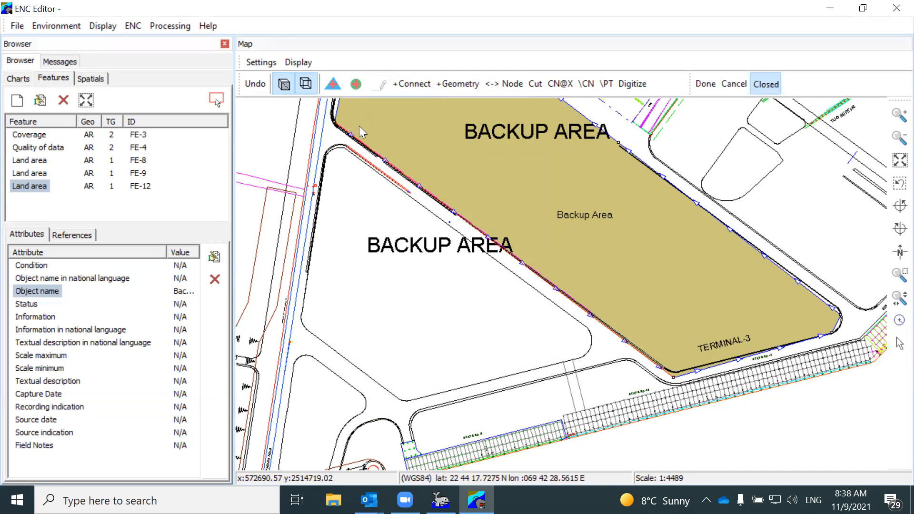
left_click(345, 148)
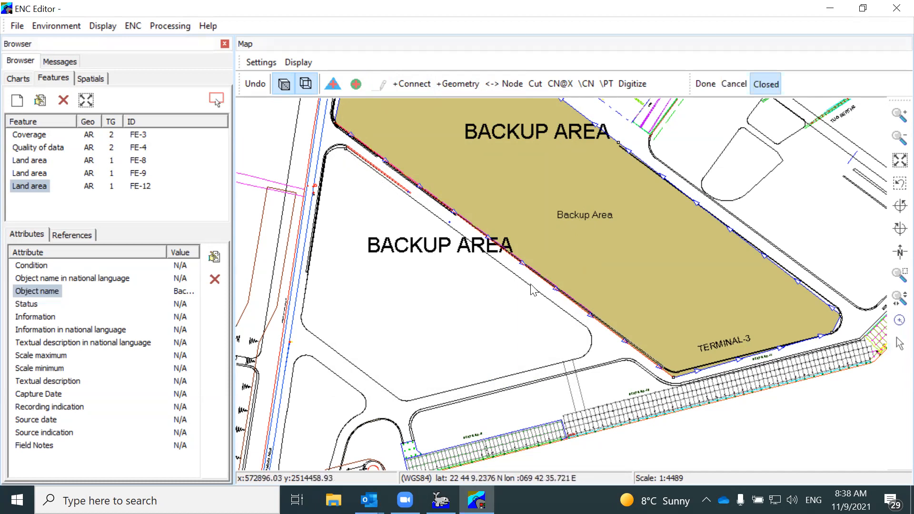
scroll(589, 333, "up", 3)
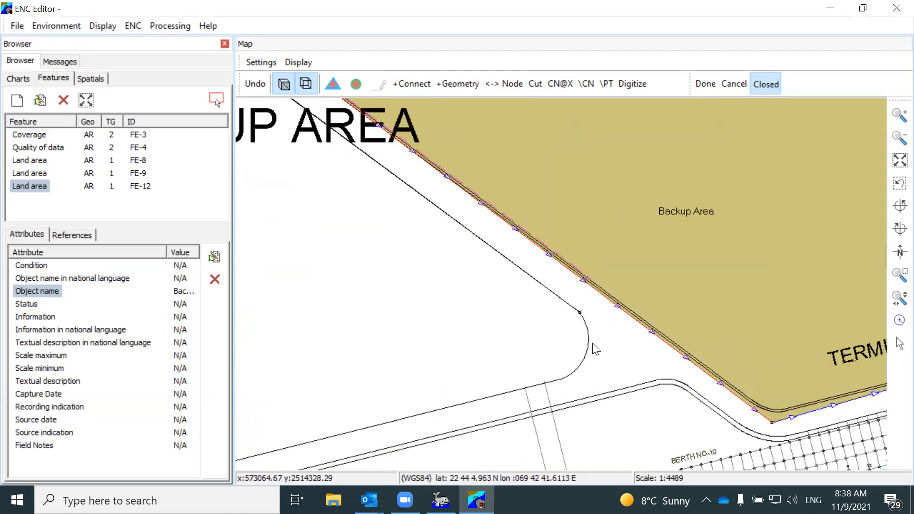
scroll(591, 308, "down", 2)
scroll(590, 308, "up", 4)
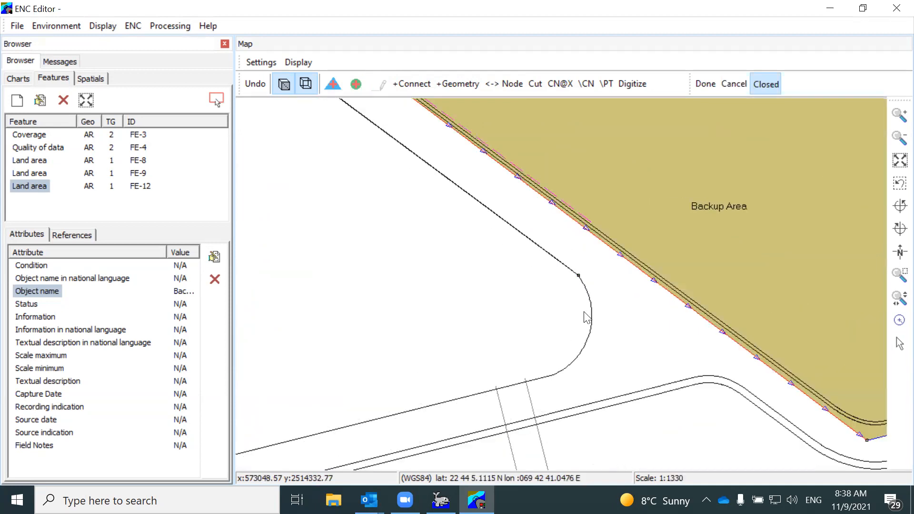
left_click(587, 289)
left_click(593, 323)
left_click(587, 354)
left_click(569, 384)
left_click(549, 404)
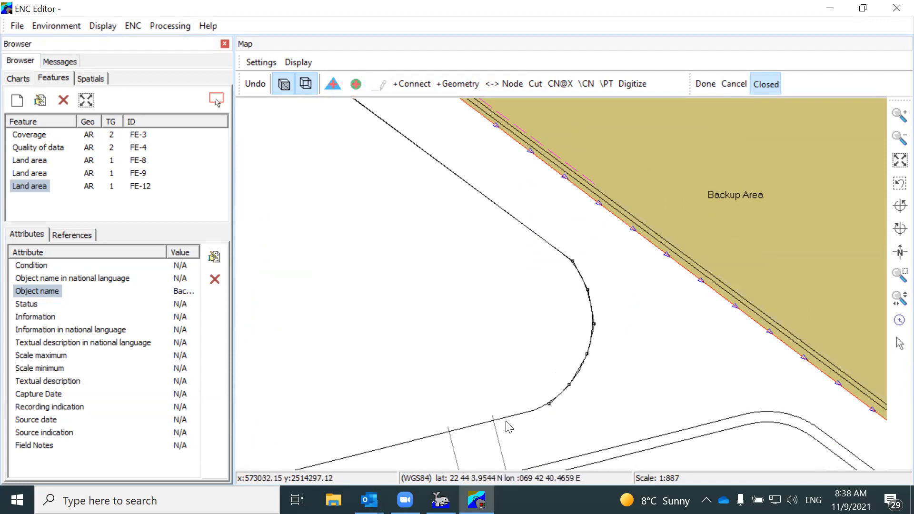
left_click(534, 411)
Step: Continue the closed chain along the lower backup area's long southeast edge and around its rounded southern corner
scroll(632, 239, "down", 3)
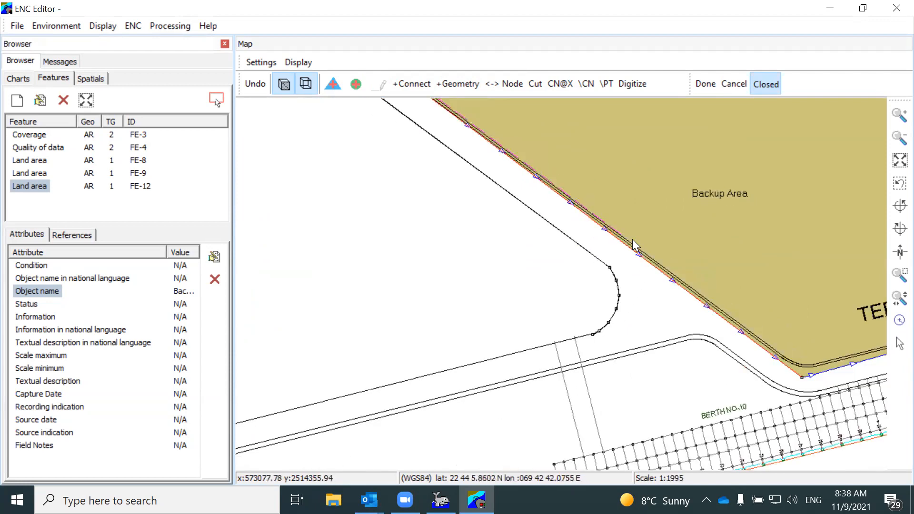
left_click(355, 373)
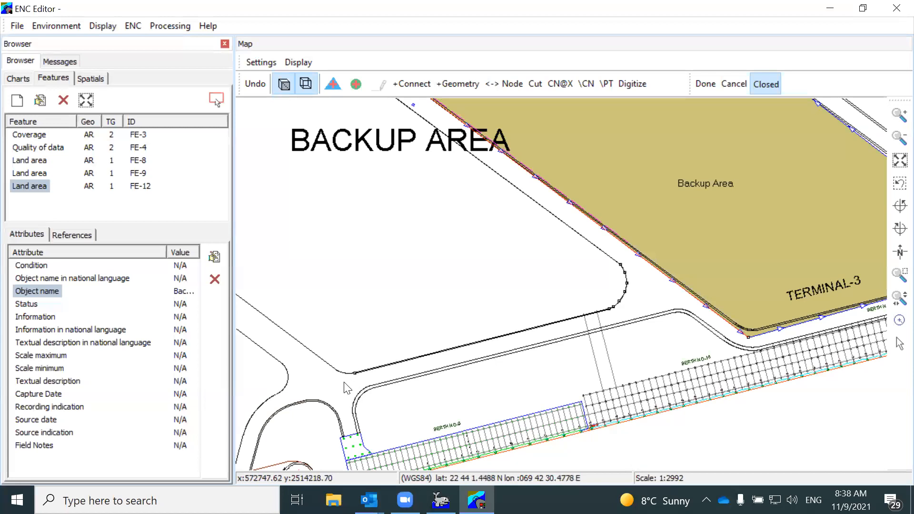
scroll(353, 376, "up", 4)
left_click(349, 335)
left_click(296, 314)
scroll(495, 365, "down", 2)
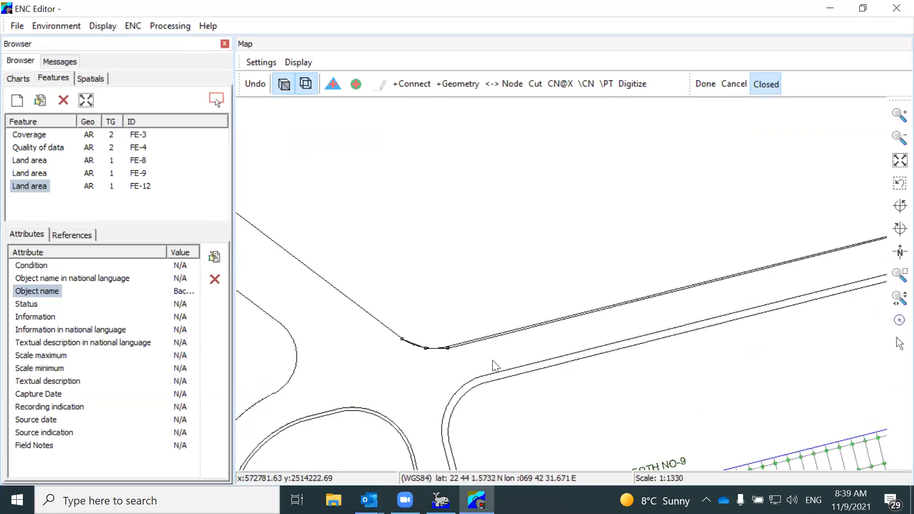
Step: Extend the chain along the lower backup area's southwest edge and around its rounded western corner
scroll(495, 365, "down", 2)
scroll(500, 357, "down", 1)
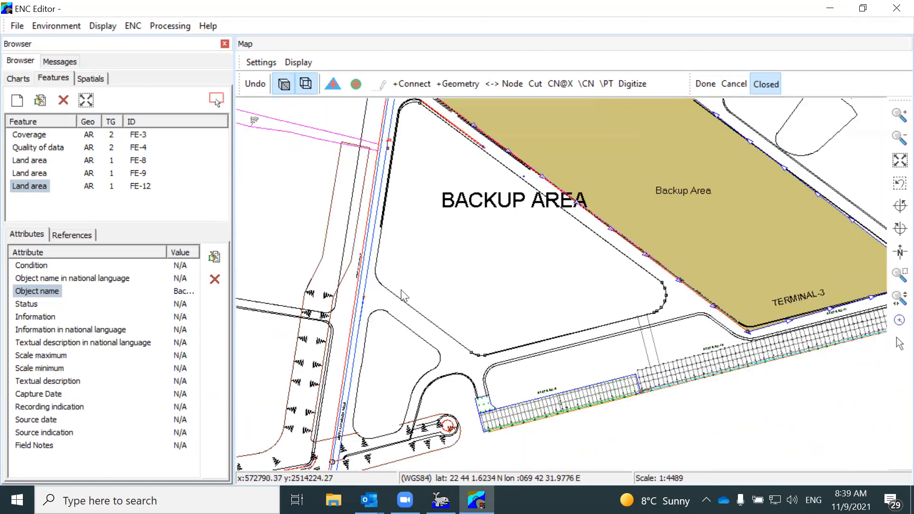
scroll(378, 299, "up", 2)
left_click(369, 256)
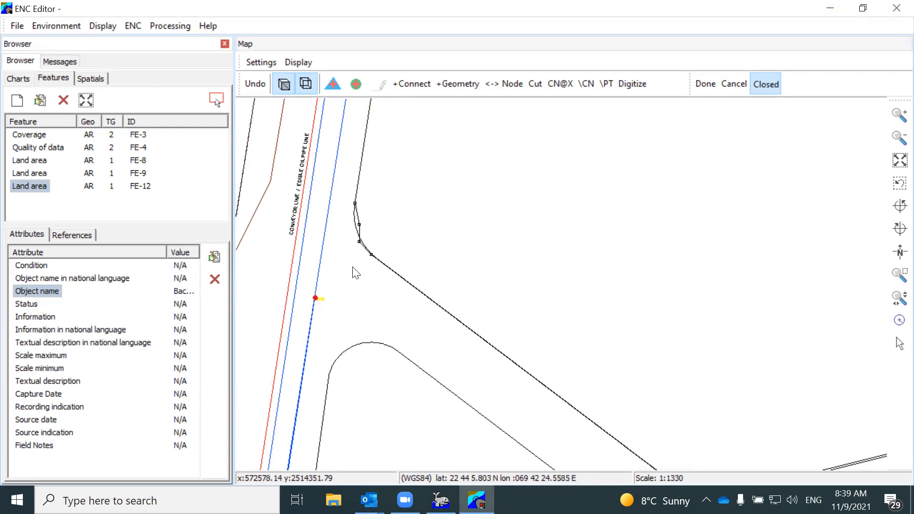
Step: Trace the chain up the lower backup area's west edge and around its rounded northern corner, and finish the closed chain
scroll(353, 271, "down", 2)
scroll(337, 302, "down", 1)
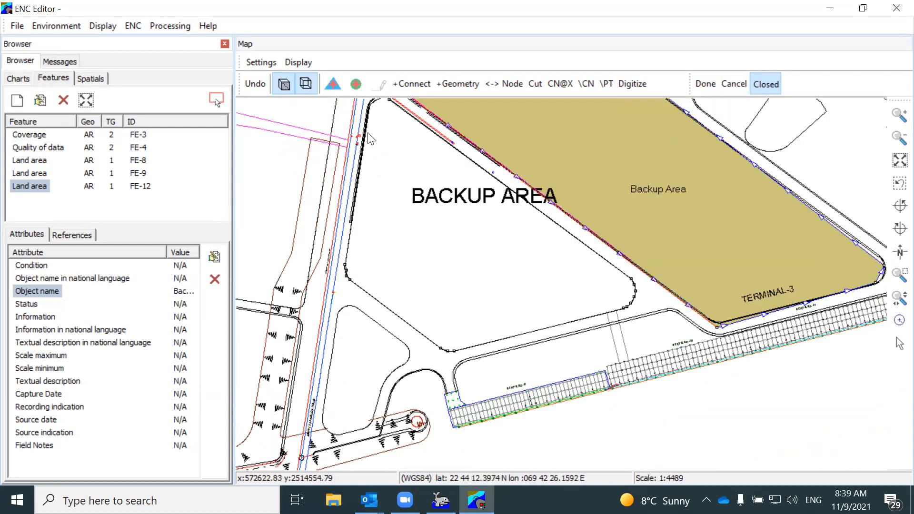
scroll(385, 252, "up", 2)
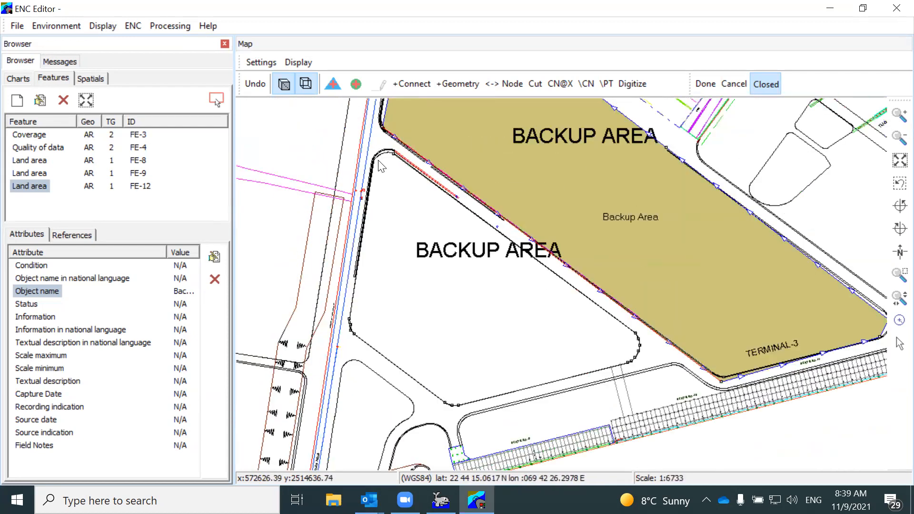
scroll(361, 171, "up", 2)
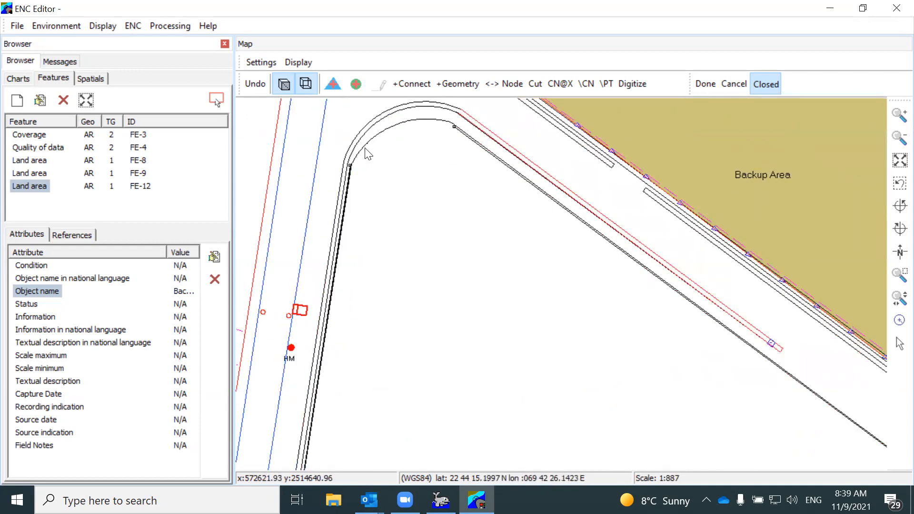
left_click(387, 128)
left_click(423, 120)
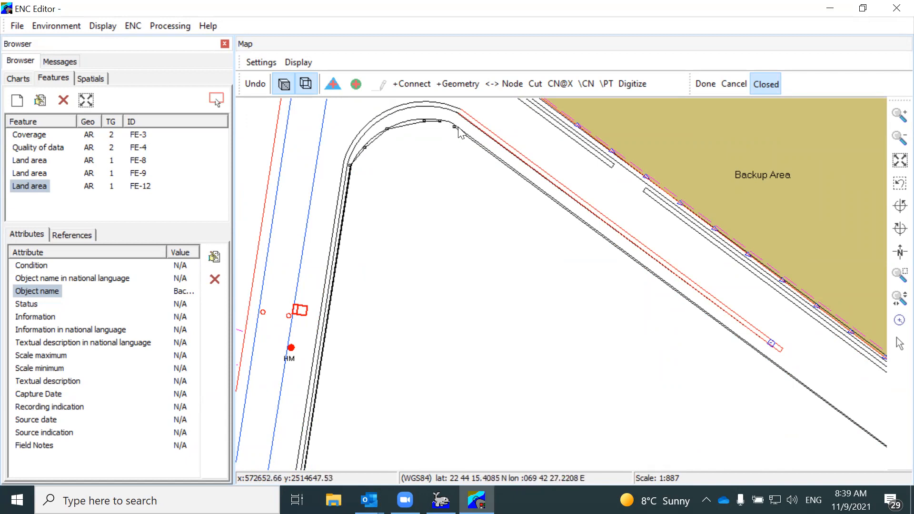
left_click(702, 85)
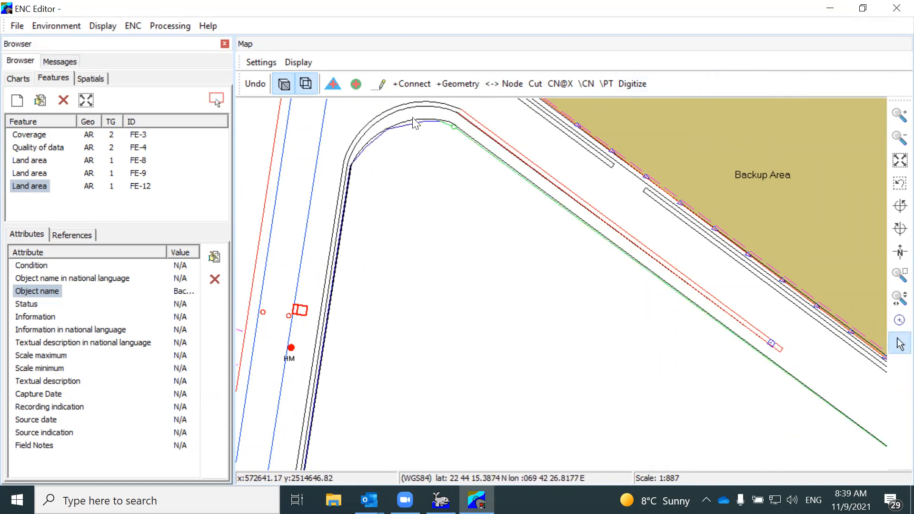
Step: Move the outermost node of the chain's rounded eastern corner onto the background drawing's curve
scroll(423, 134, "down", 1)
scroll(528, 282, "down", 1)
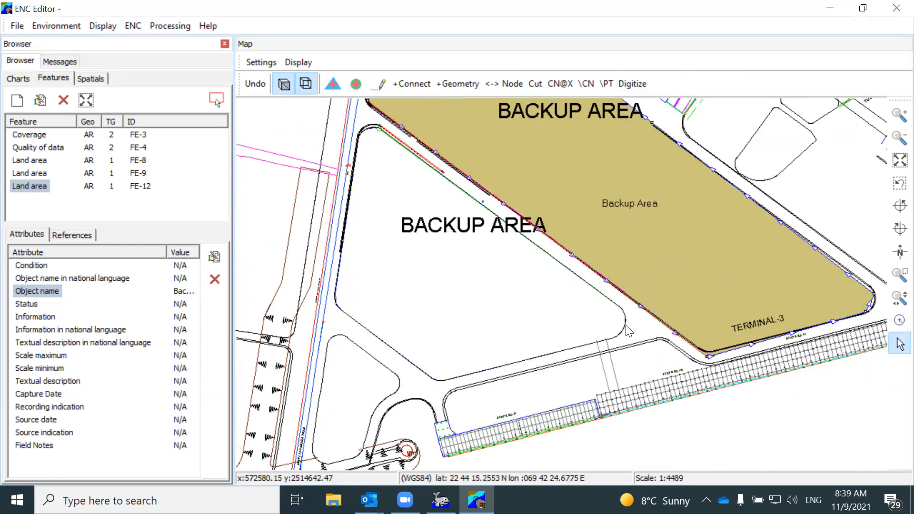
scroll(643, 277, "up", 2)
scroll(643, 281, "up", 2)
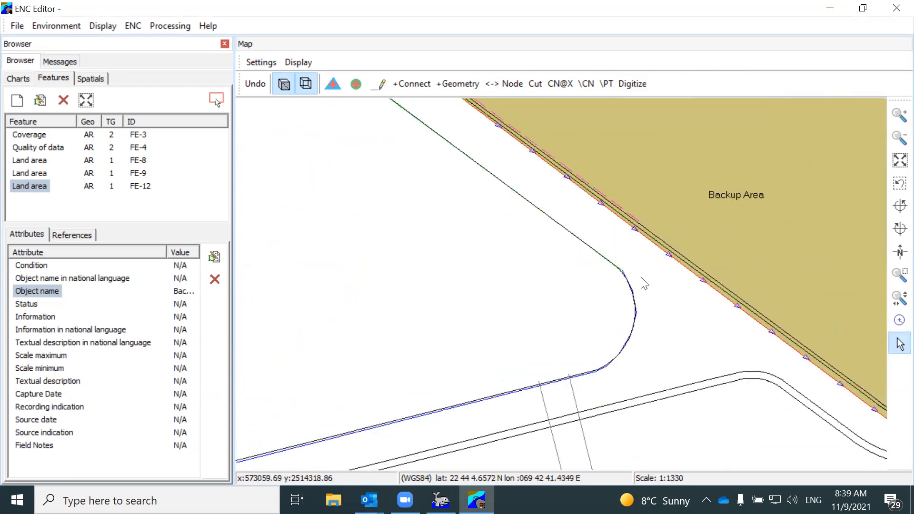
scroll(630, 284, "up", 2)
scroll(625, 281, "up", 2)
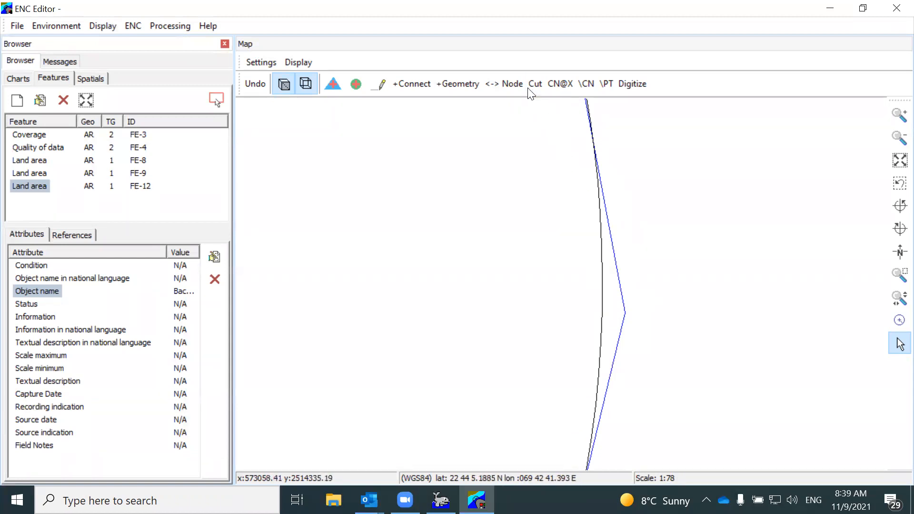
left_click(515, 84)
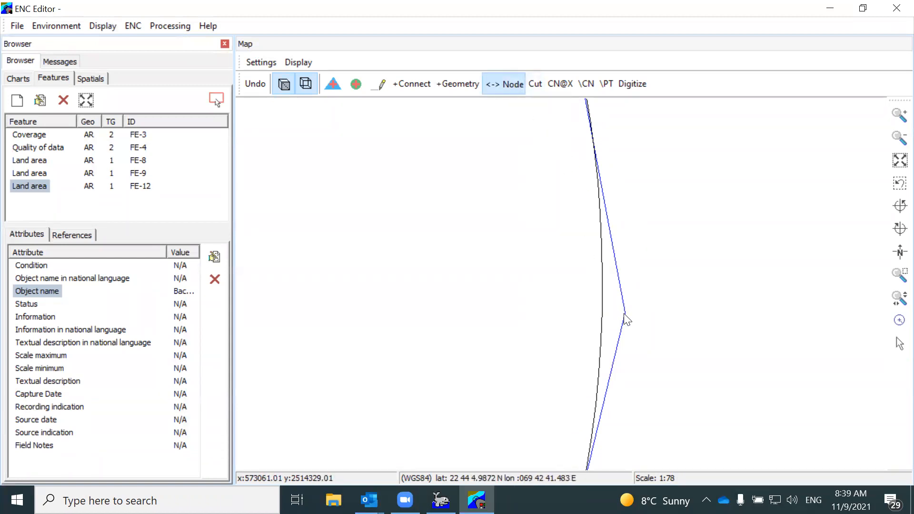
left_click_drag(625, 313, 603, 313)
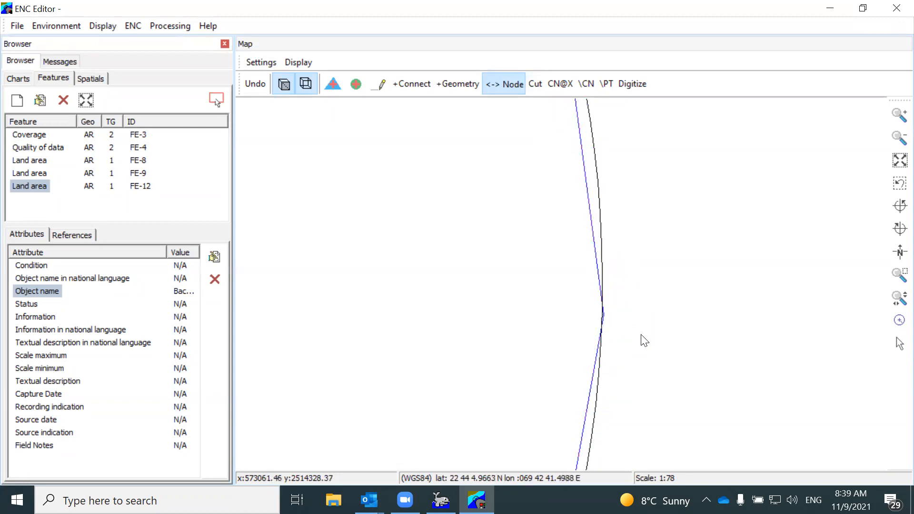
Step: Align the remaining misplaced nodes at the upper and lower ends of the eastern corner with the background drawing's outline
scroll(644, 341, "down", 2)
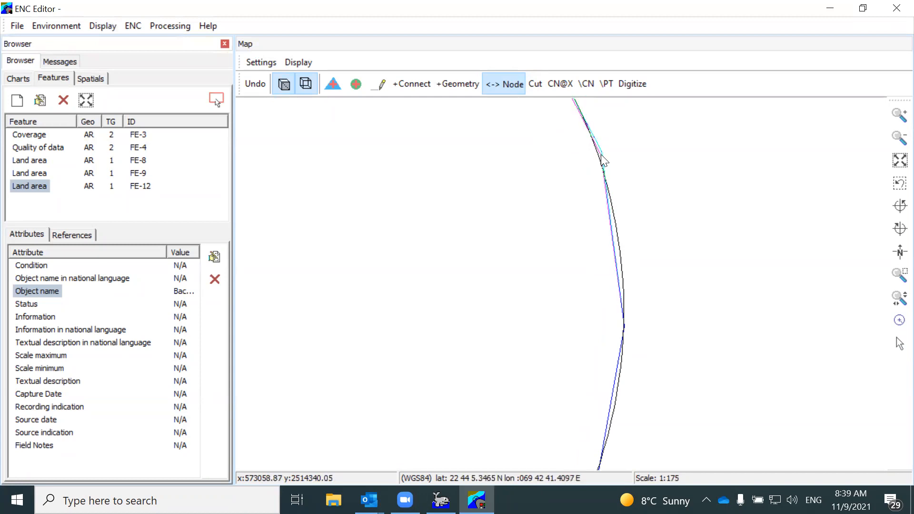
scroll(661, 275, "down", 3)
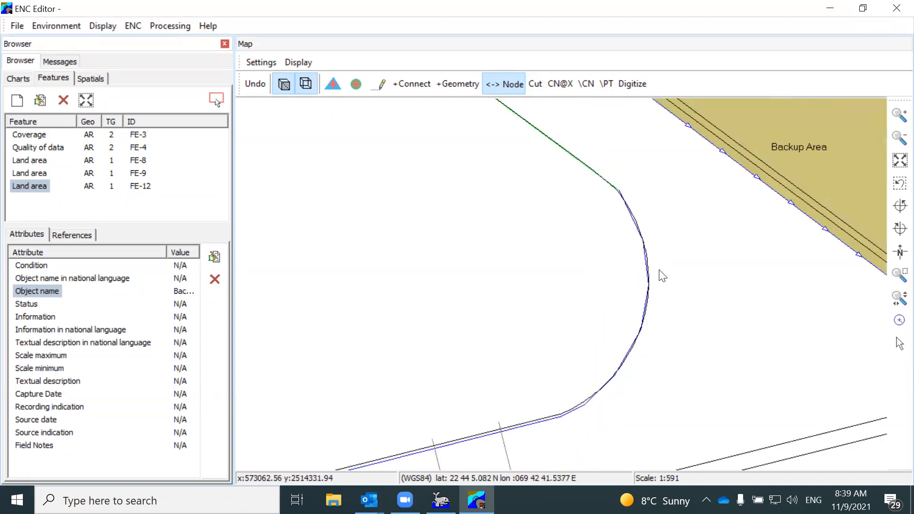
scroll(622, 196, "up", 2)
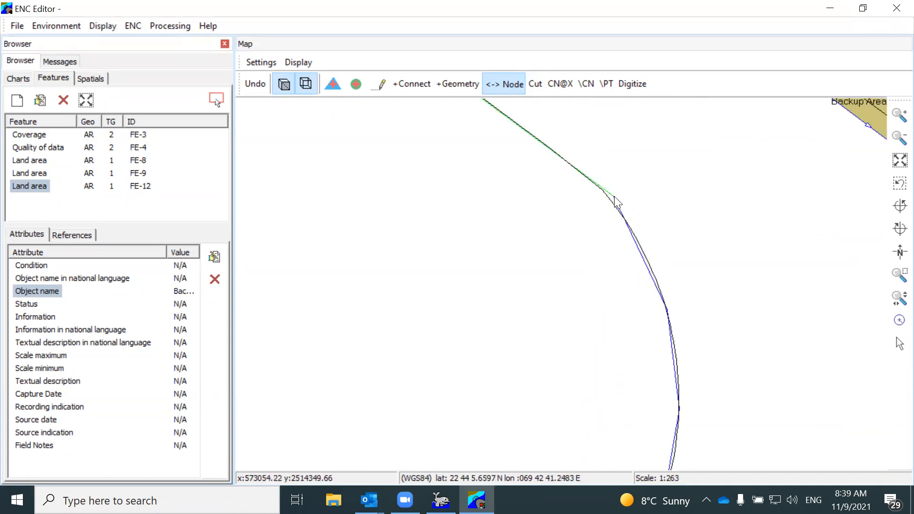
scroll(611, 198, "down", 4)
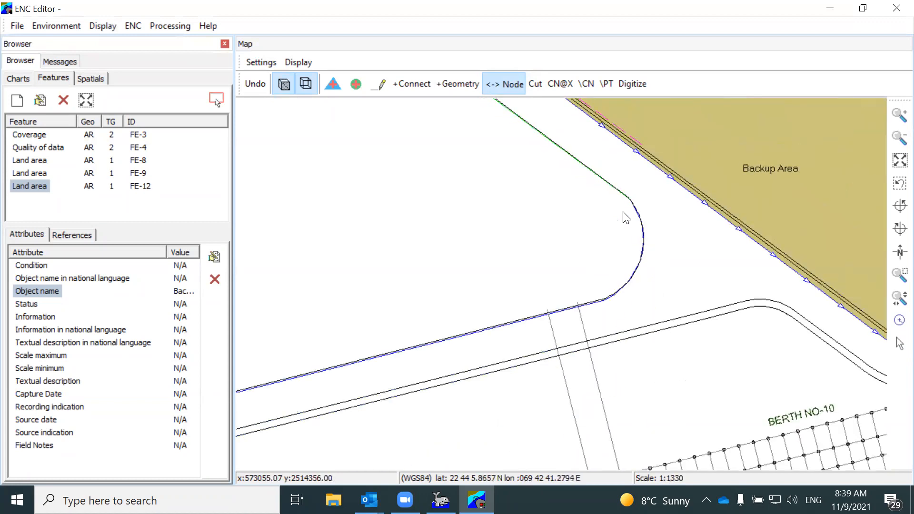
scroll(607, 304, "up", 5)
left_click_drag(684, 267, 617, 310)
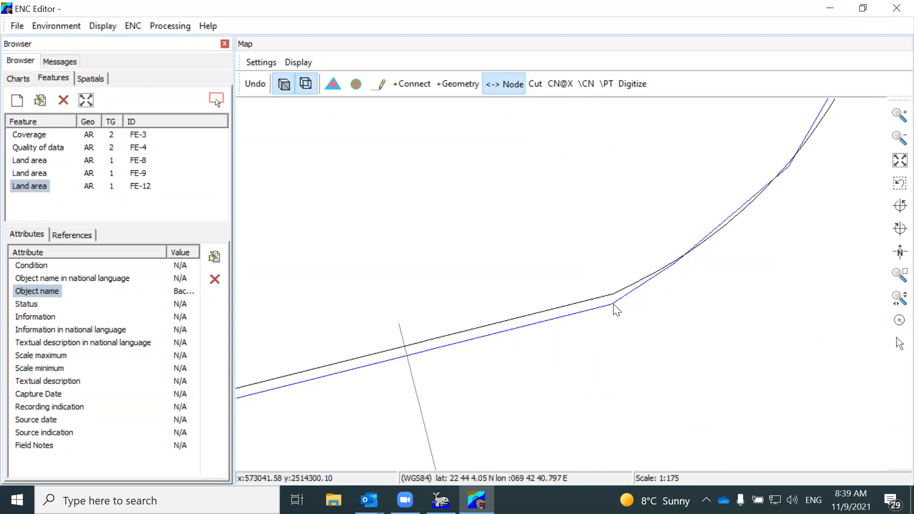
scroll(638, 305, "down", 3)
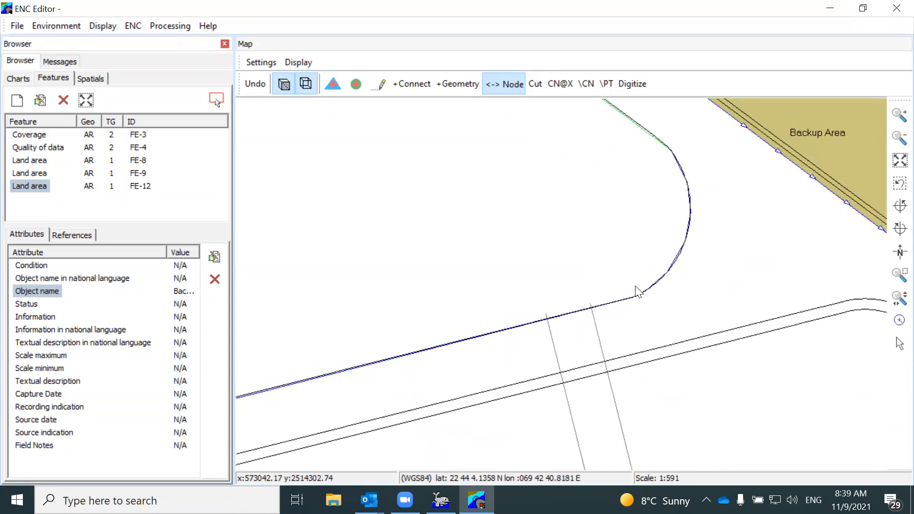
scroll(639, 291, "down", 5)
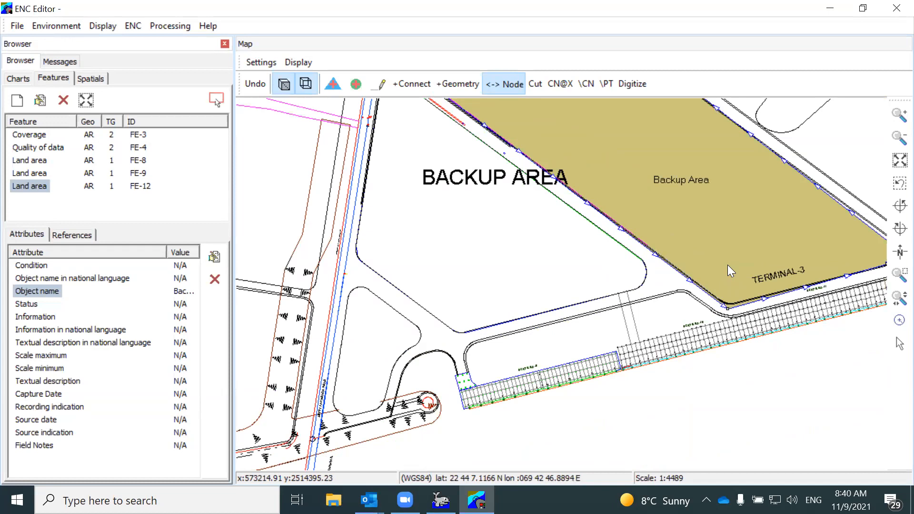
Step: Select the new boundary chain and the neighbouring backup area's chain in turn to compare their directions, clearing the clipboard after each
left_click(893, 346)
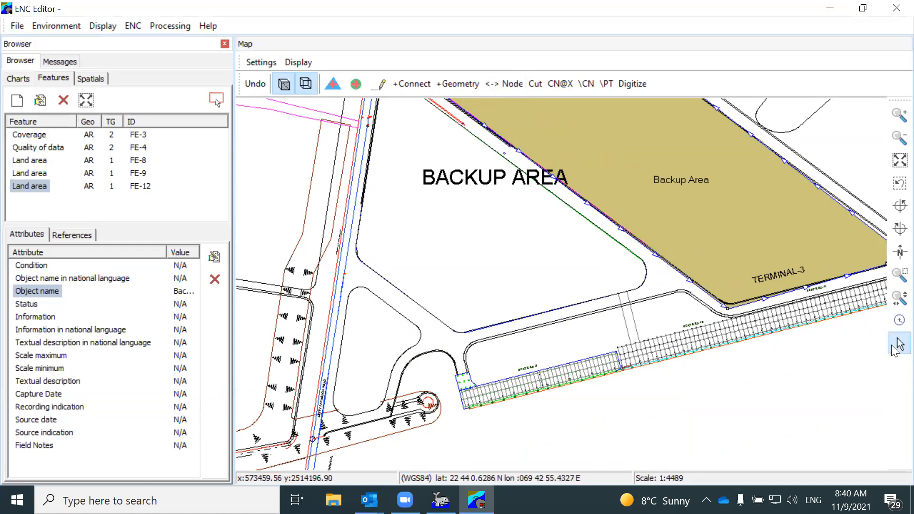
left_click(614, 240)
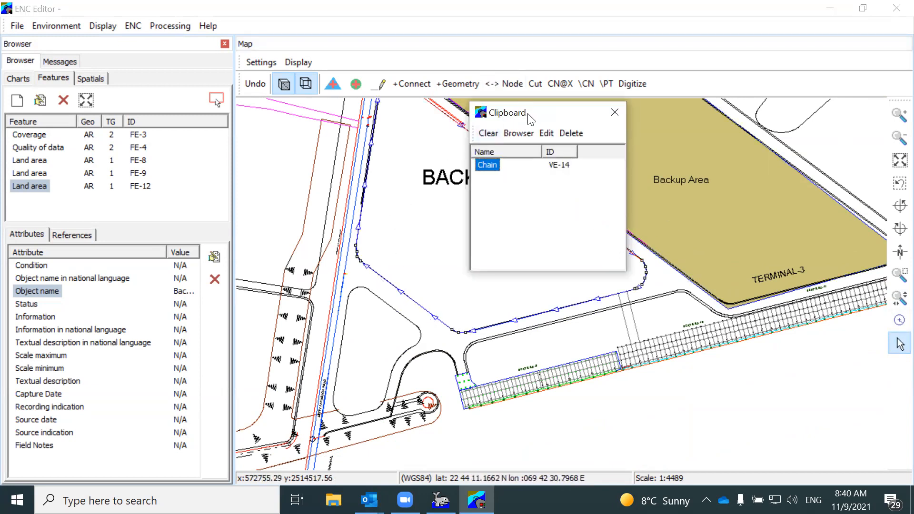
left_click_drag(528, 115, 573, 119)
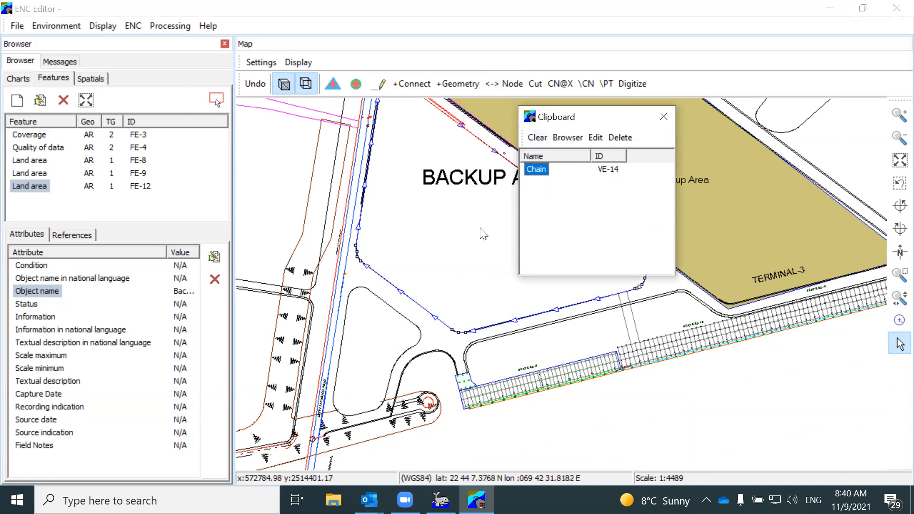
left_click(537, 138)
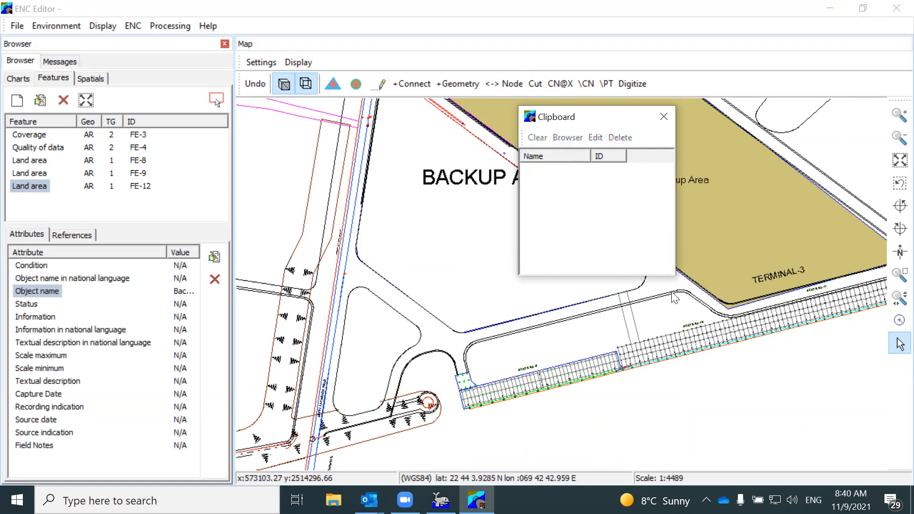
left_click(847, 202)
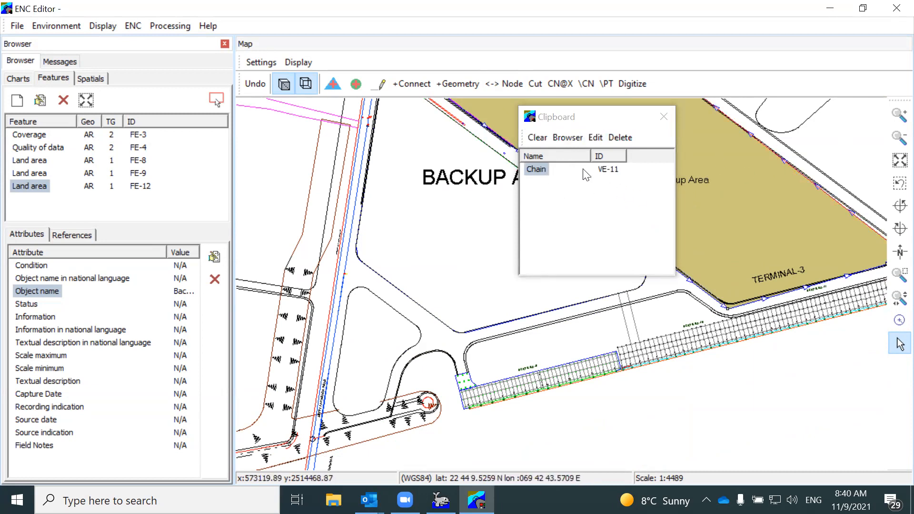
left_click(537, 138)
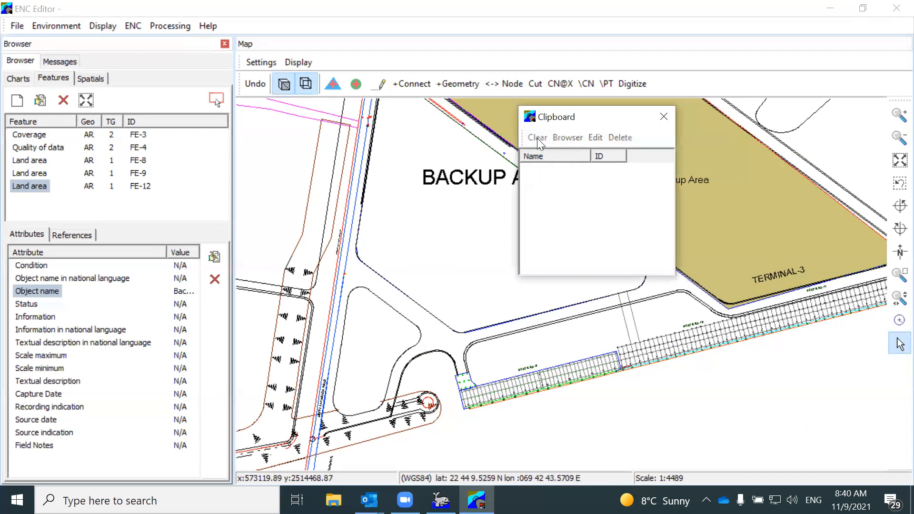
Step: Select the lower backup area's chain VE-14 and add it as a spatial reference of Land area FE-12
left_click(497, 158)
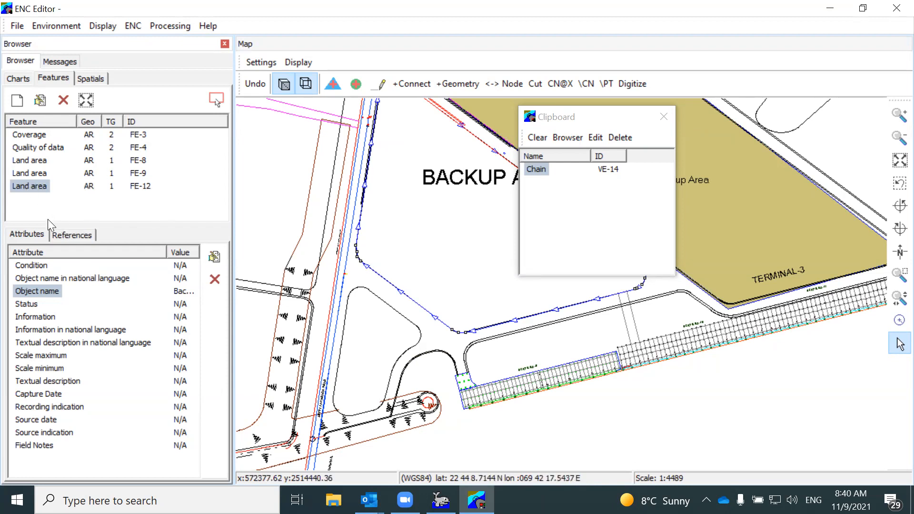
left_click(69, 236)
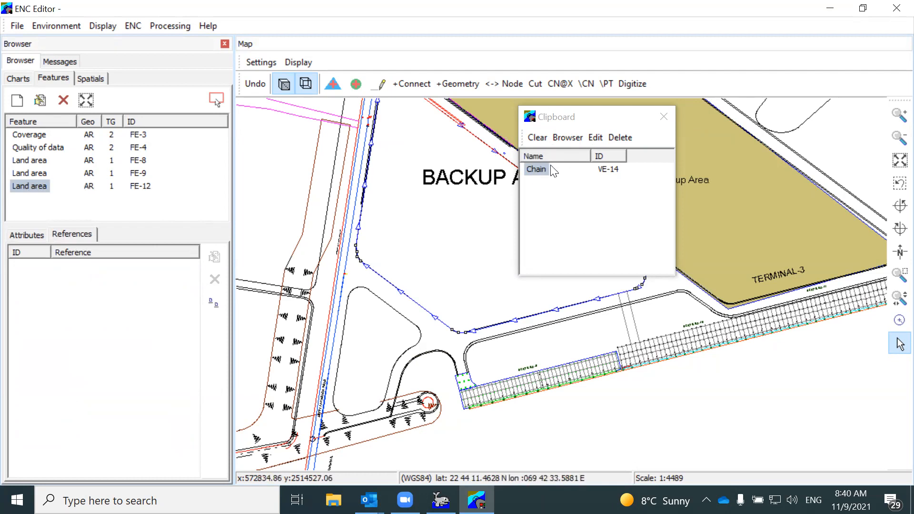
left_click_drag(541, 169, 129, 332)
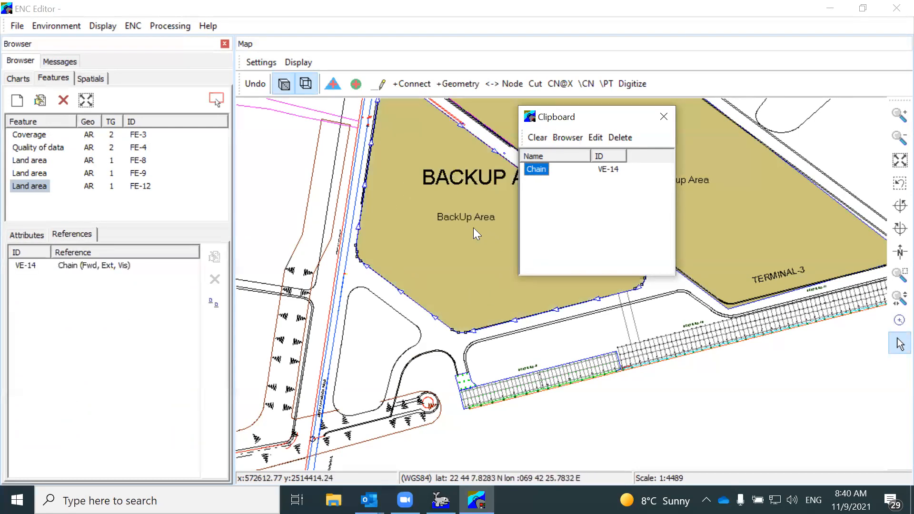
Step: Set the orientation of Land area FE-12's reference to chain VE-14 to Reverse
left_click(95, 265)
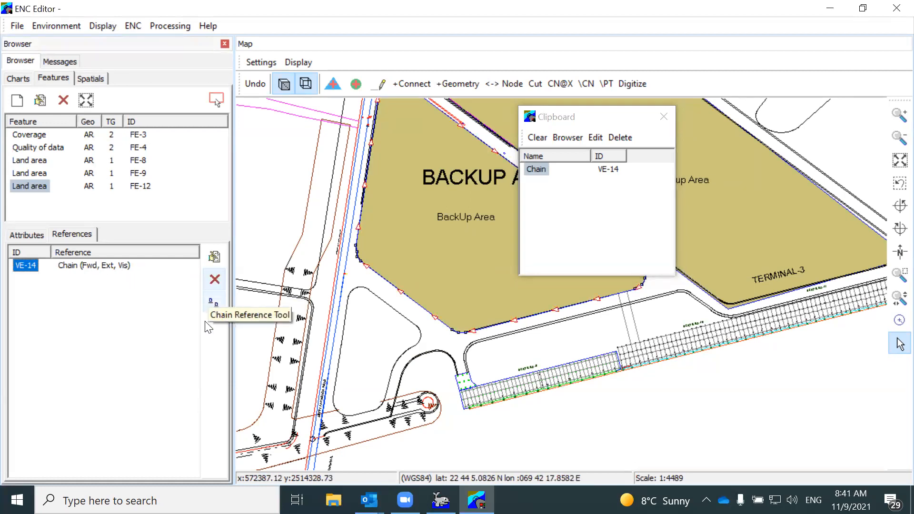
left_click(215, 259)
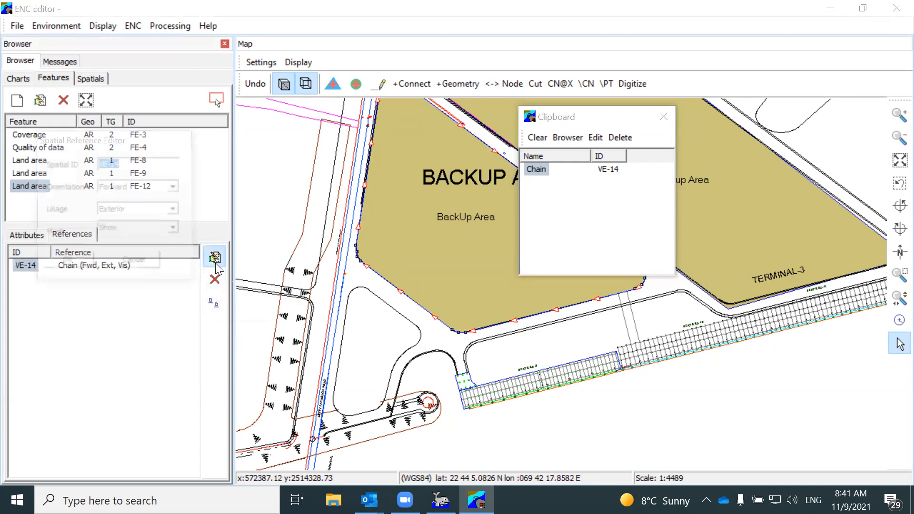
left_click(174, 187)
left_click(145, 208)
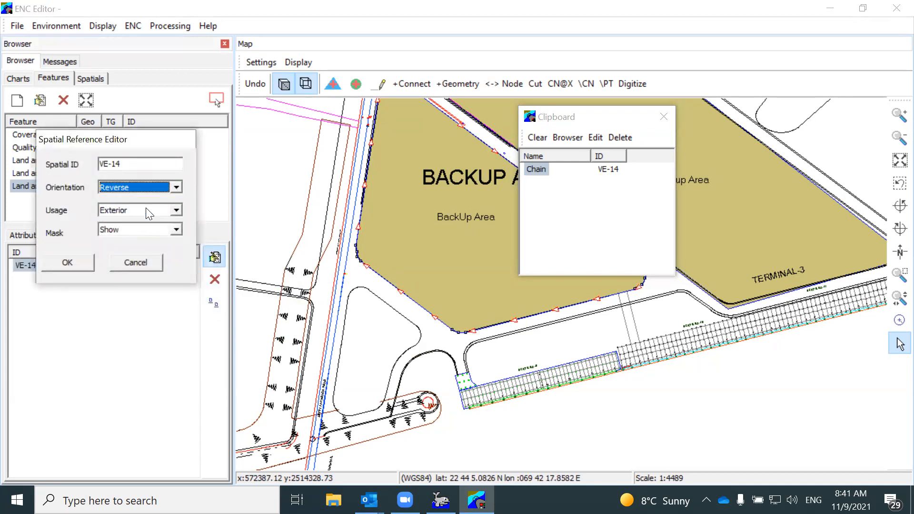
left_click(67, 262)
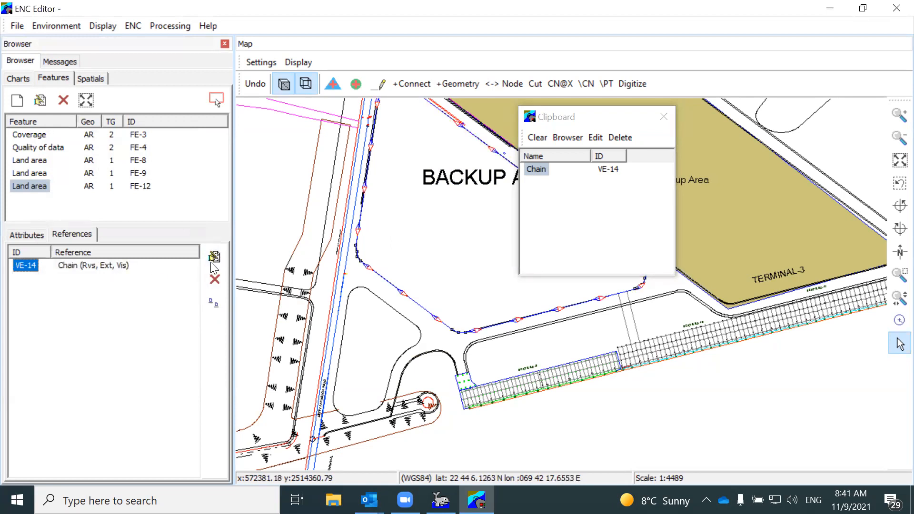
Step: Set the orientation of Land area FE-12's reference to chain VE-14 to Forward and close the clipboard
left_click(212, 262)
left_click(175, 190)
left_click(114, 200)
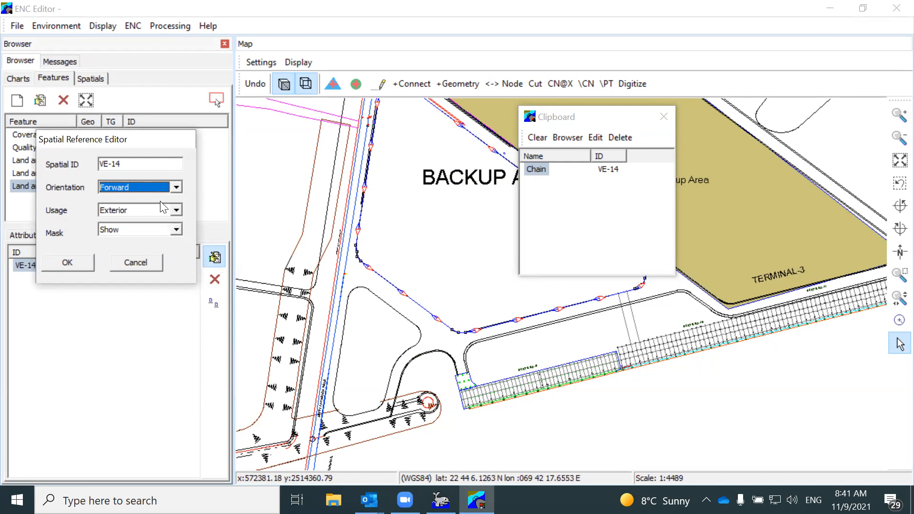
left_click(91, 265)
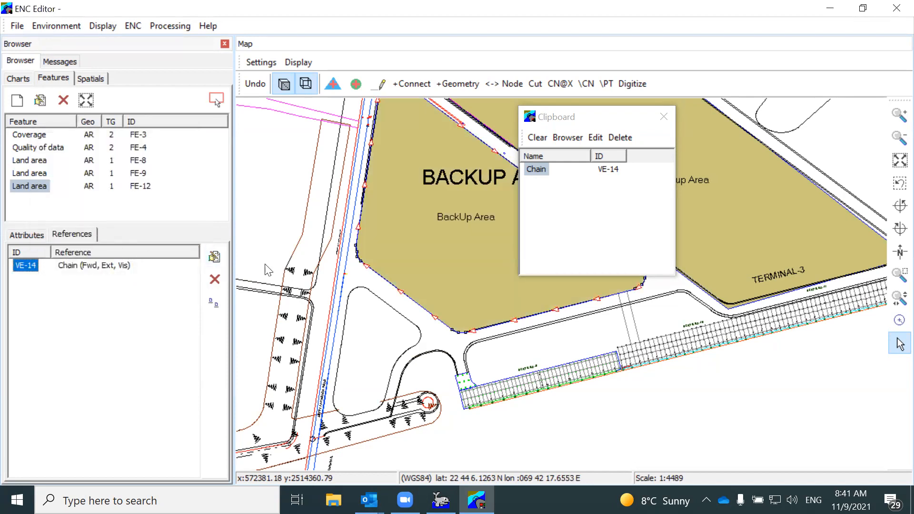
left_click(664, 117)
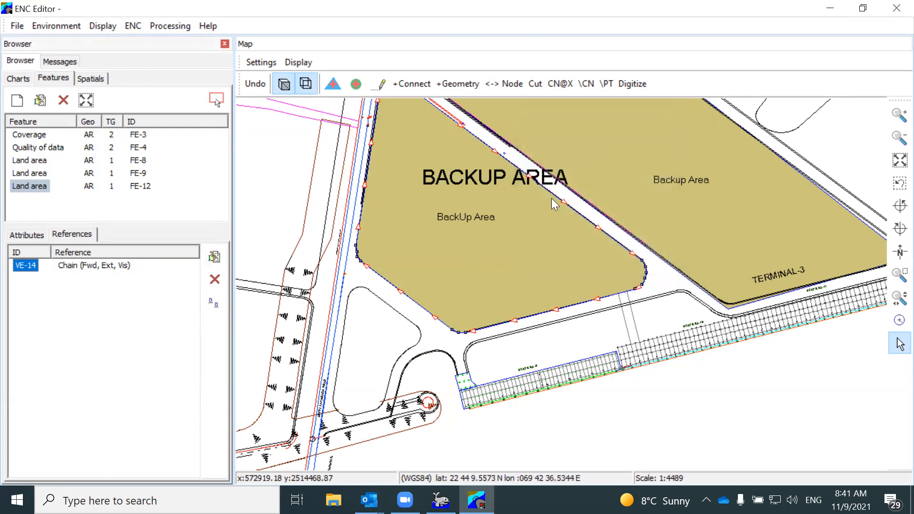
Step: Examine the map around the backup areas, the buoyed channel outline and the CT-2 container terminal berths for further features
scroll(489, 224, "down", 3)
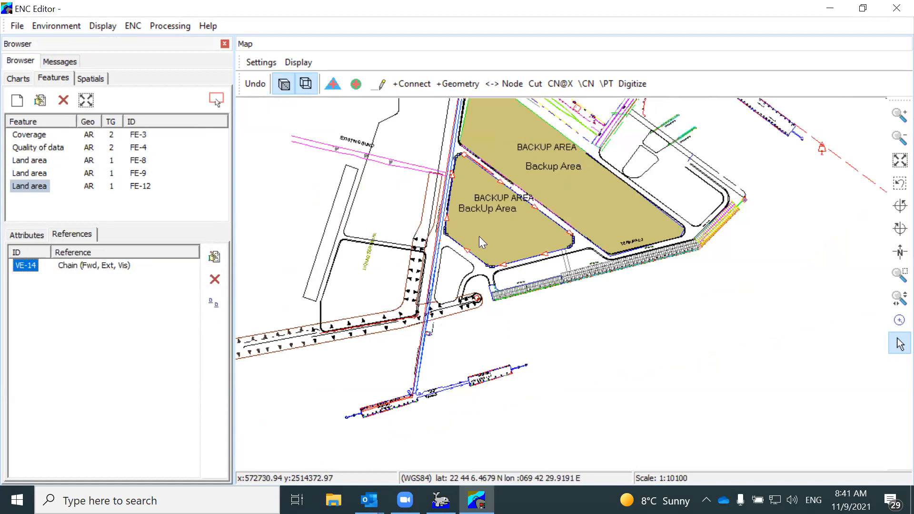
scroll(478, 236, "down", 2)
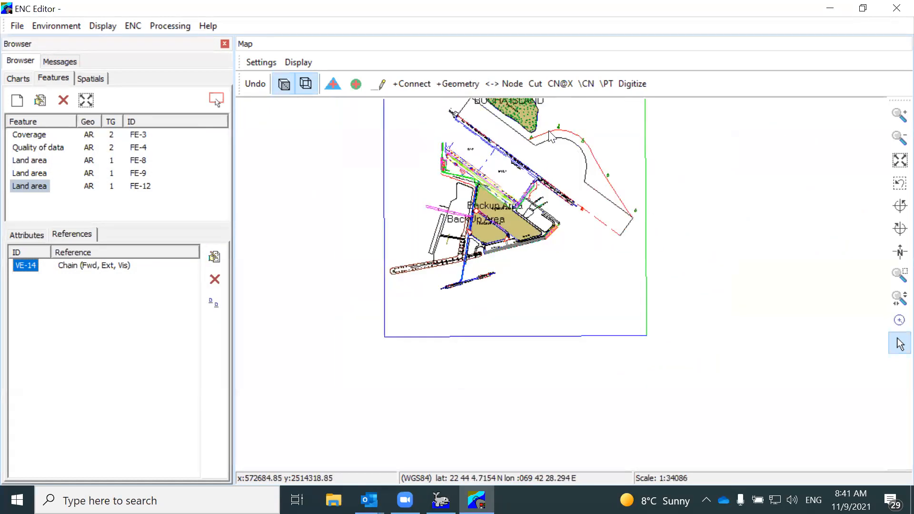
scroll(540, 185, "up", 4)
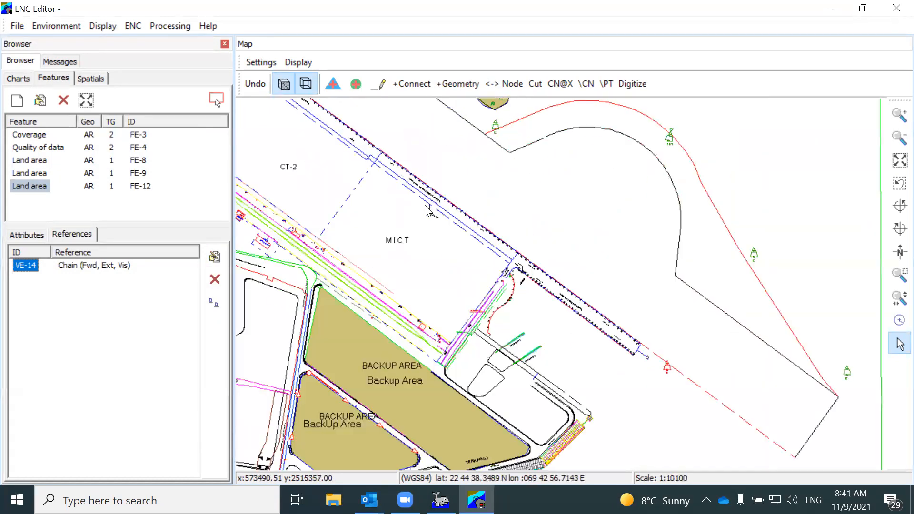
scroll(531, 218, "down", 3)
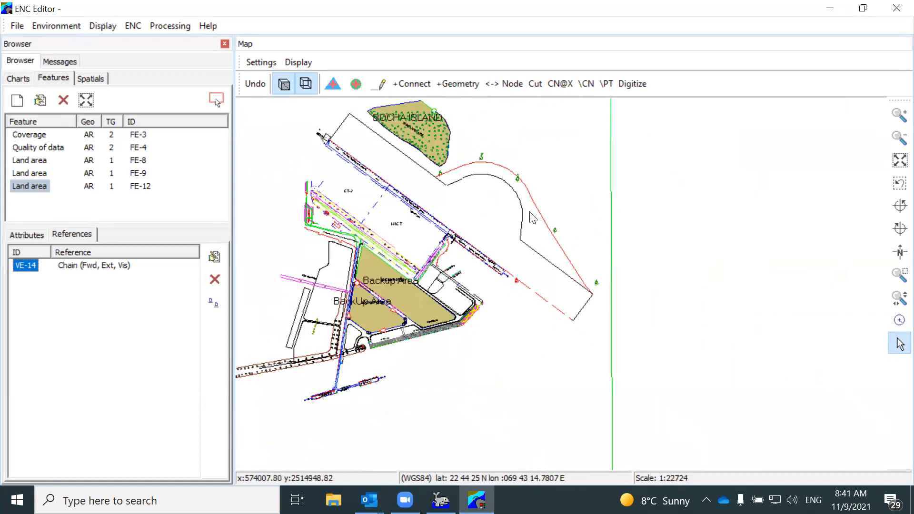
scroll(532, 218, "up", 2)
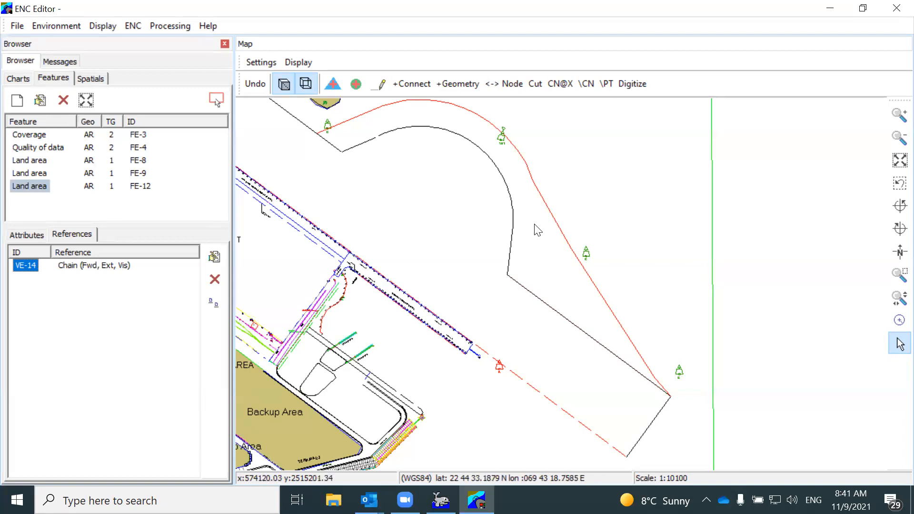
scroll(537, 230, "down", 2)
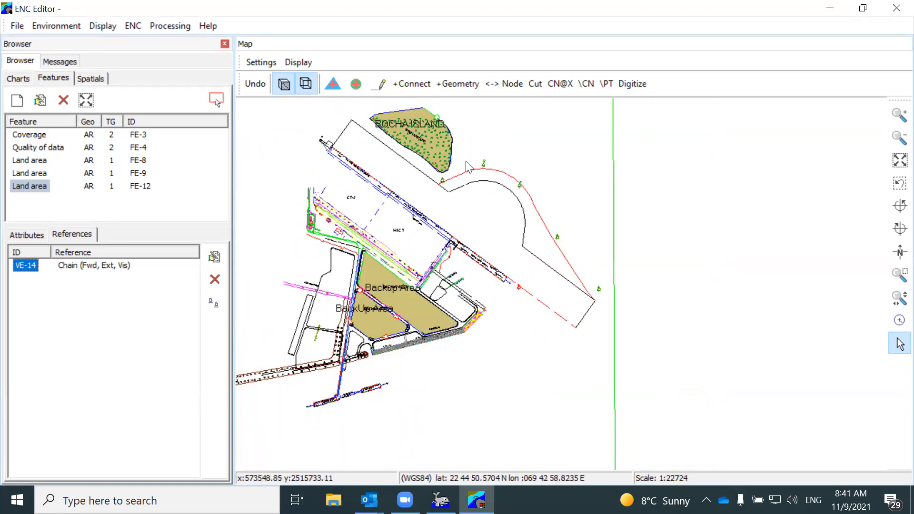
scroll(455, 145, "up", 1)
scroll(288, 167, "up", 1)
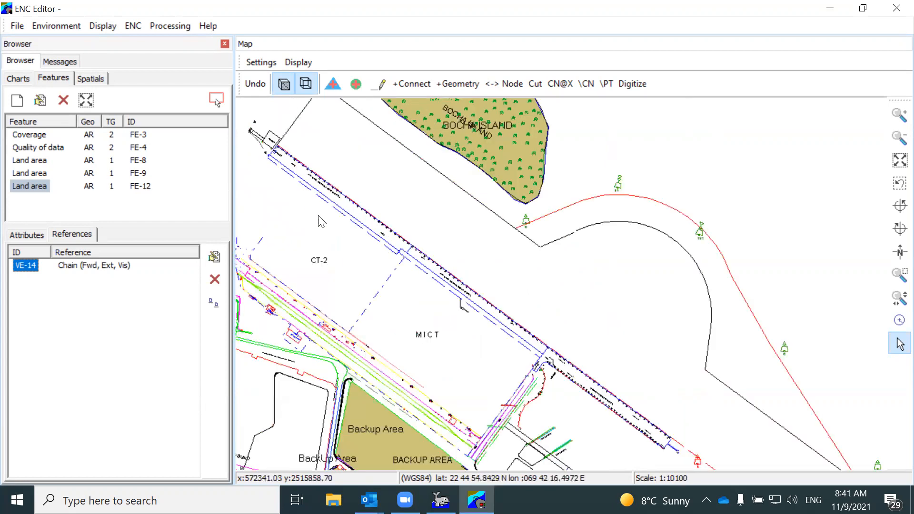
scroll(307, 195, "up", 2)
scroll(314, 189, "up", 2)
scroll(319, 186, "down", 2)
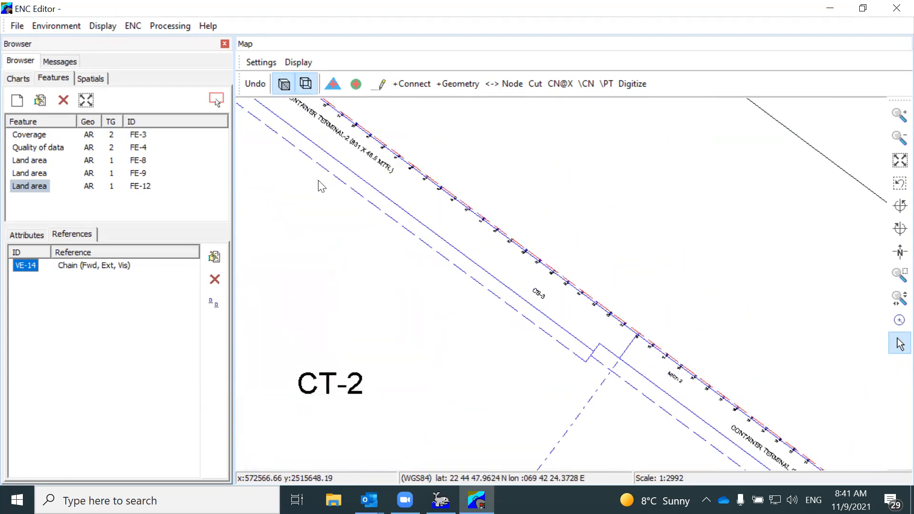
scroll(318, 185, "down", 3)
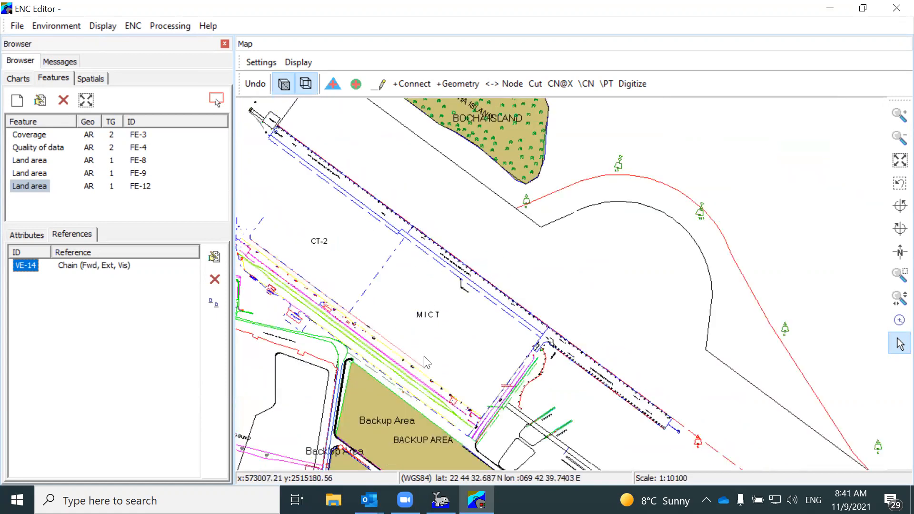
Step: Examine the red sounding line beside the approach, Berth No-8 and the tug berths in the background drawing
scroll(443, 364, "up", 6)
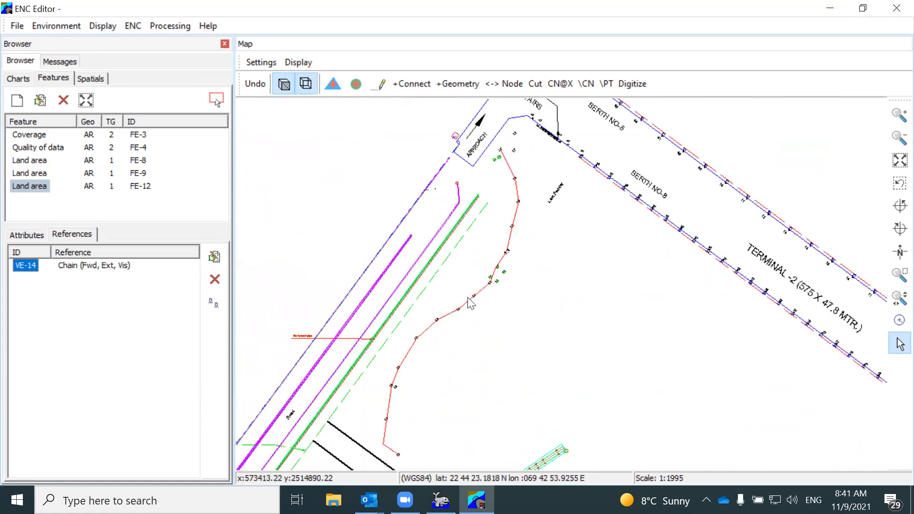
scroll(440, 279, "up", 4)
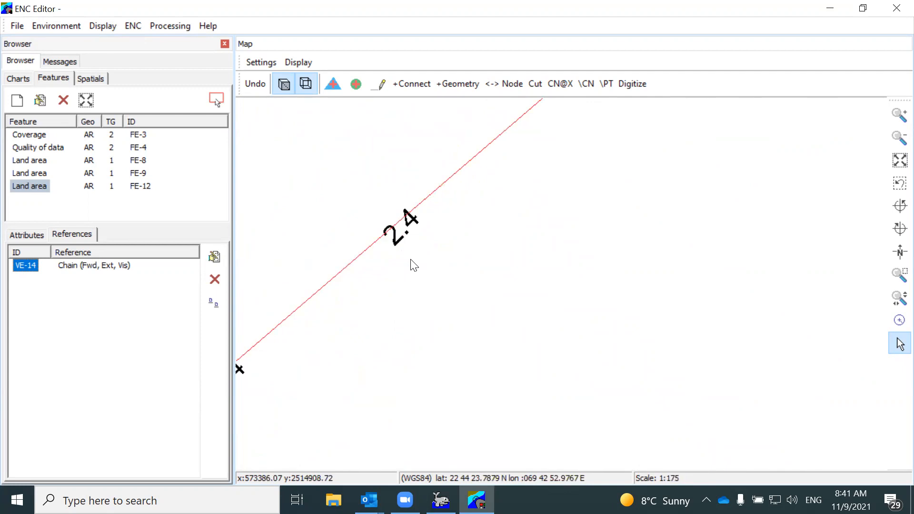
scroll(414, 265, "down", 2)
scroll(414, 265, "down", 3)
scroll(439, 259, "down", 2)
scroll(453, 176, "up", 6)
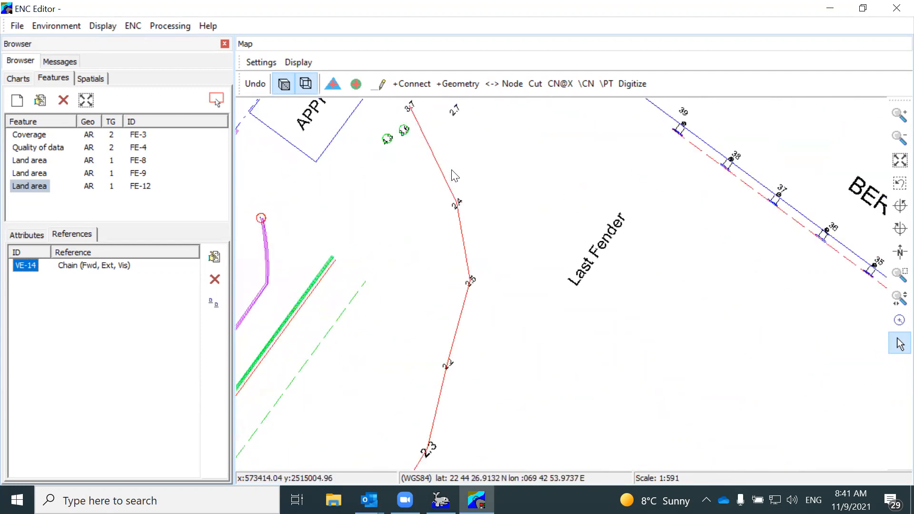
scroll(453, 176, "down", 3)
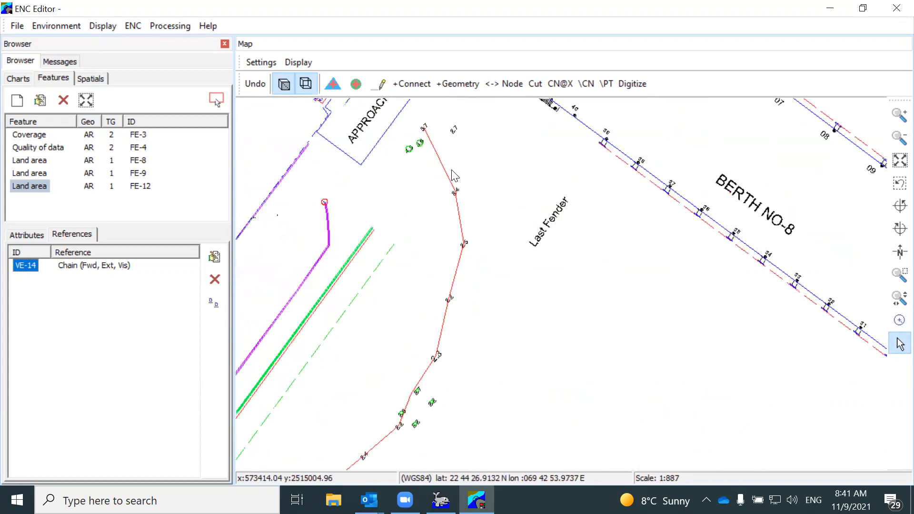
scroll(454, 176, "down", 1)
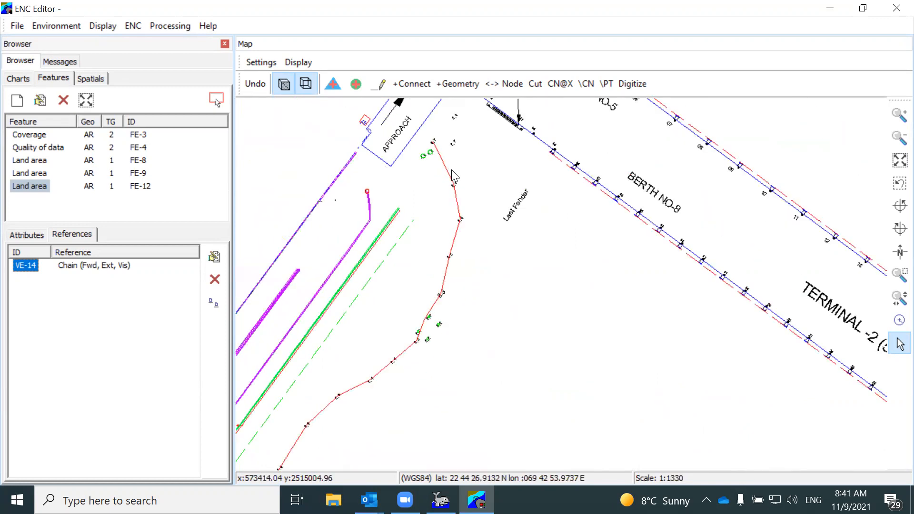
scroll(453, 176, "down", 1)
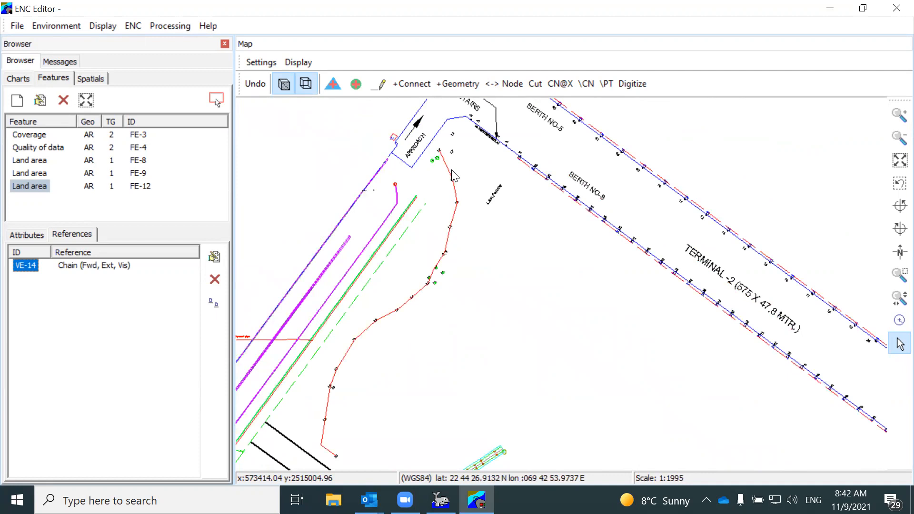
scroll(453, 176, "down", 2)
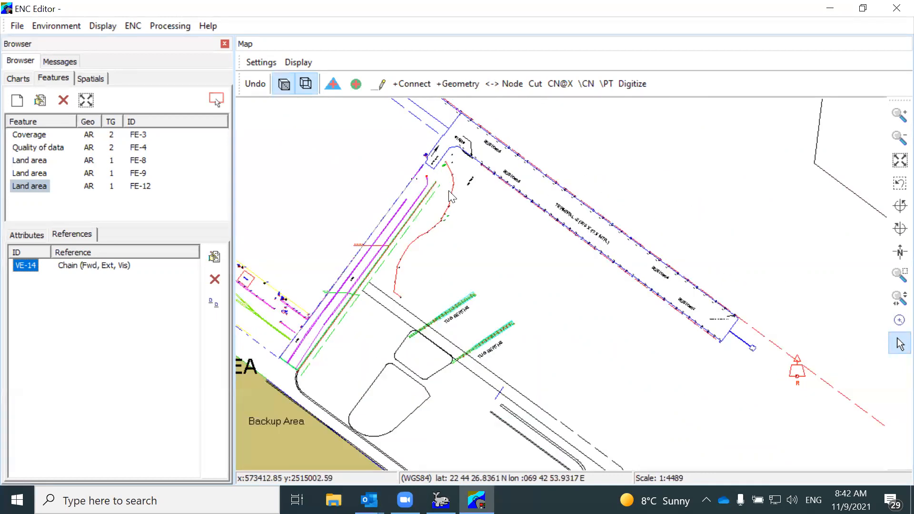
scroll(461, 315, "up", 5)
scroll(461, 295, "down", 2)
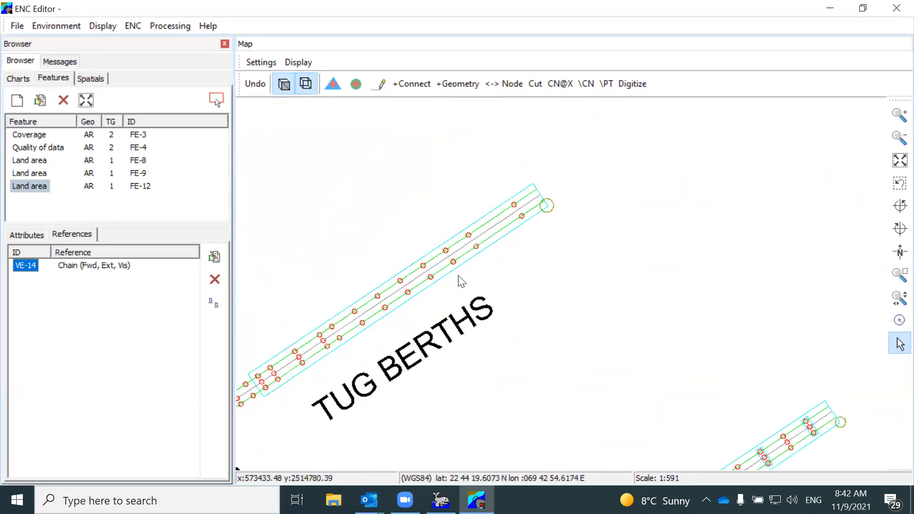
scroll(465, 258, "down", 2)
scroll(466, 259, "down", 4)
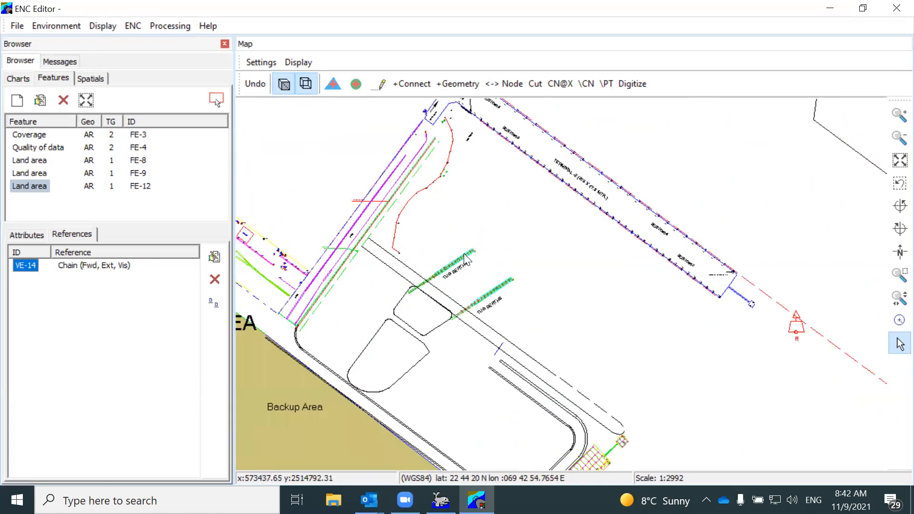
Step: Examine the channel boundary lines and buoys between Bocha Island and the terminal's south-eastern end
scroll(577, 336, "up", 1)
scroll(577, 329, "down", 1)
scroll(504, 263, "up", 1)
scroll(504, 264, "up", 1)
scroll(506, 265, "down", 2)
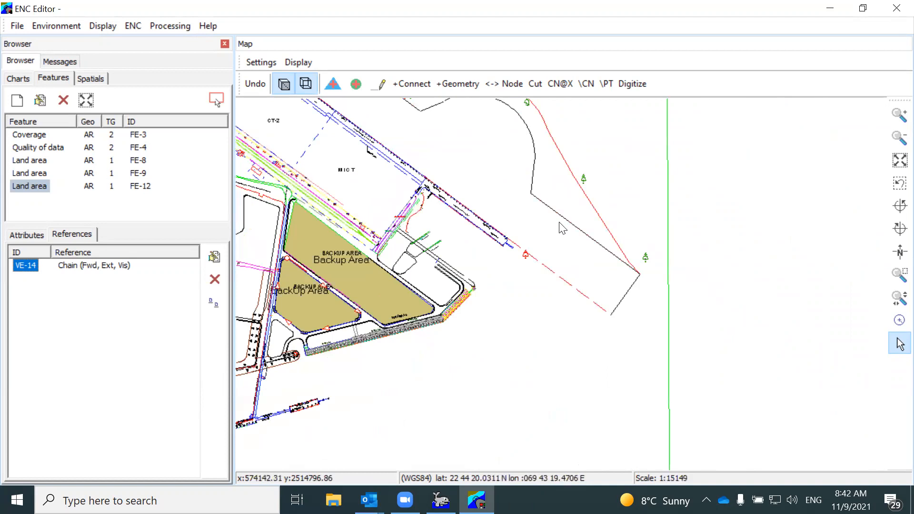
scroll(613, 272, "down", 2)
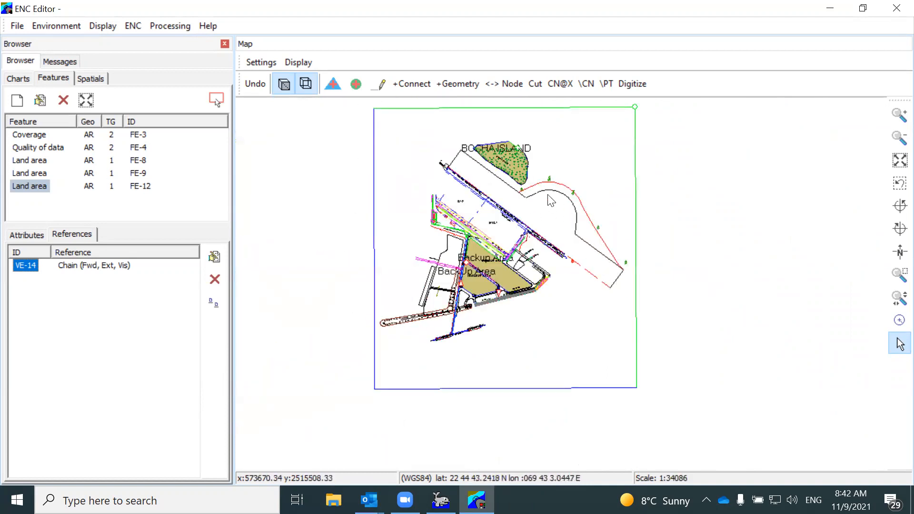
scroll(613, 212, "up", 2)
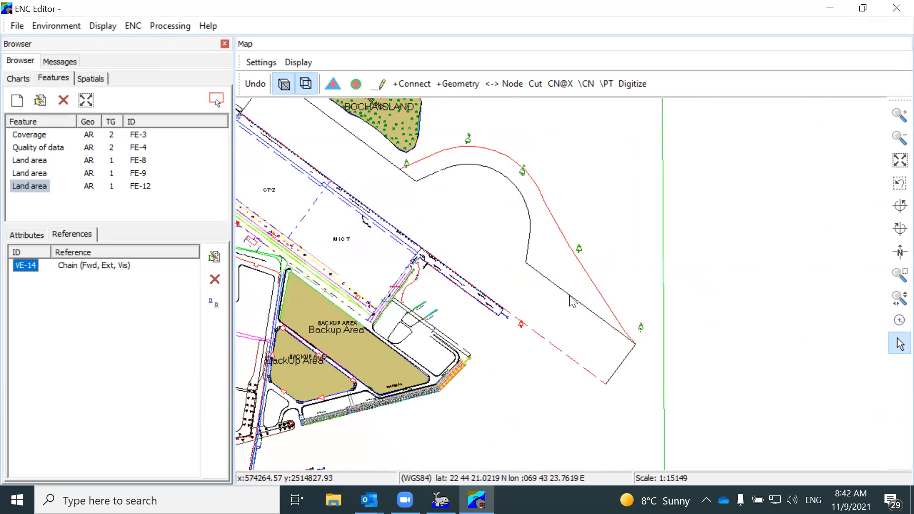
scroll(572, 301, "up", 1)
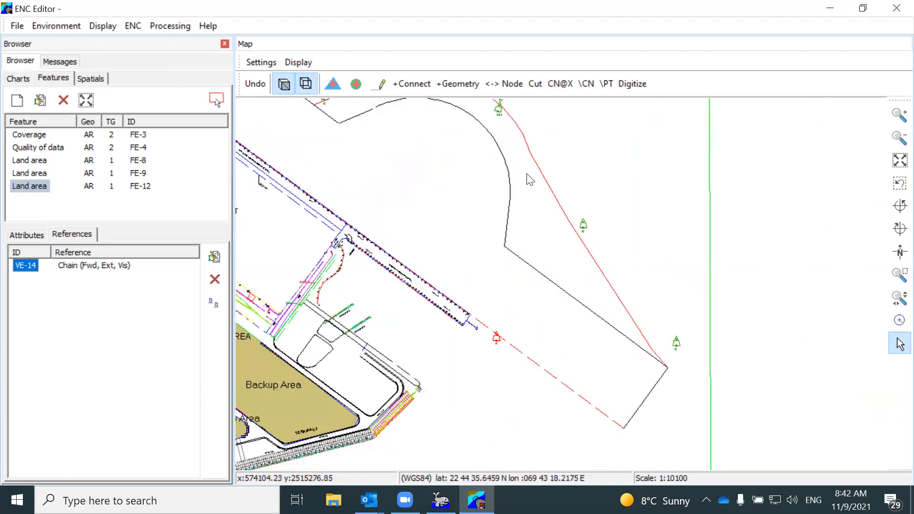
scroll(592, 285, "down", 2)
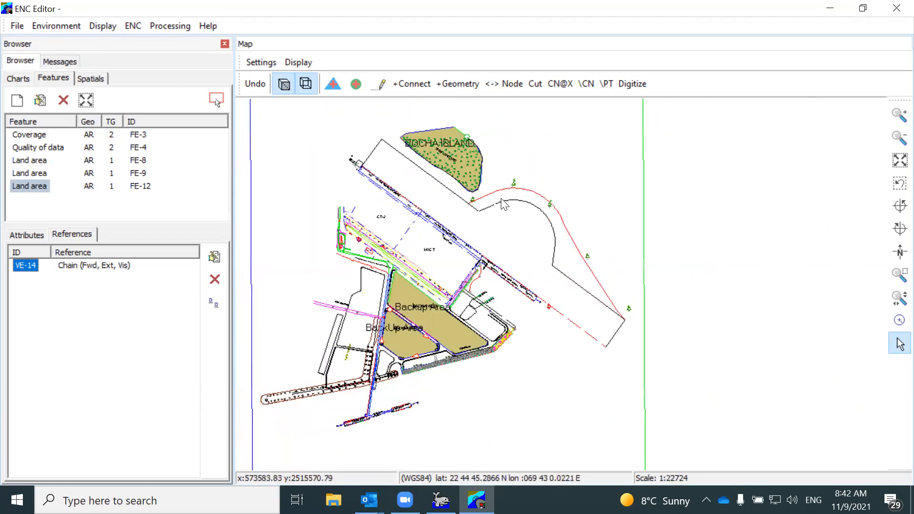
scroll(503, 204, "up", 2)
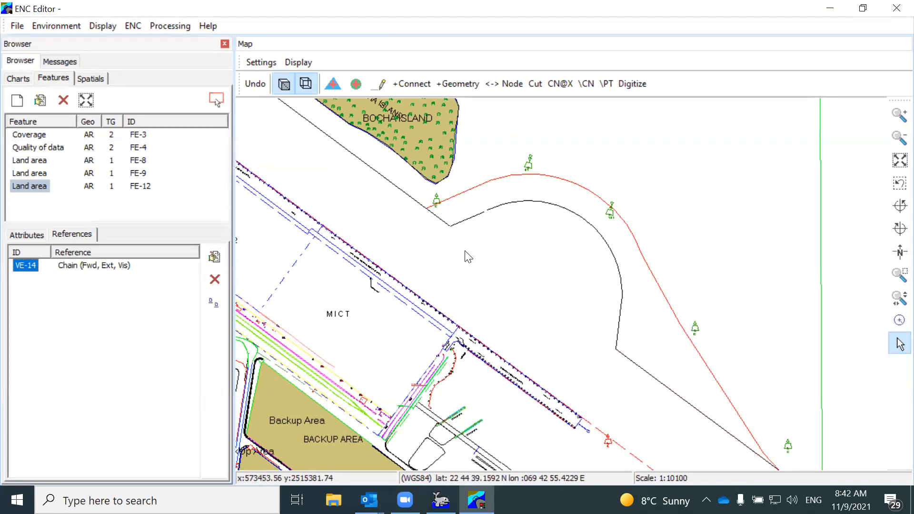
scroll(468, 257, "down", 1)
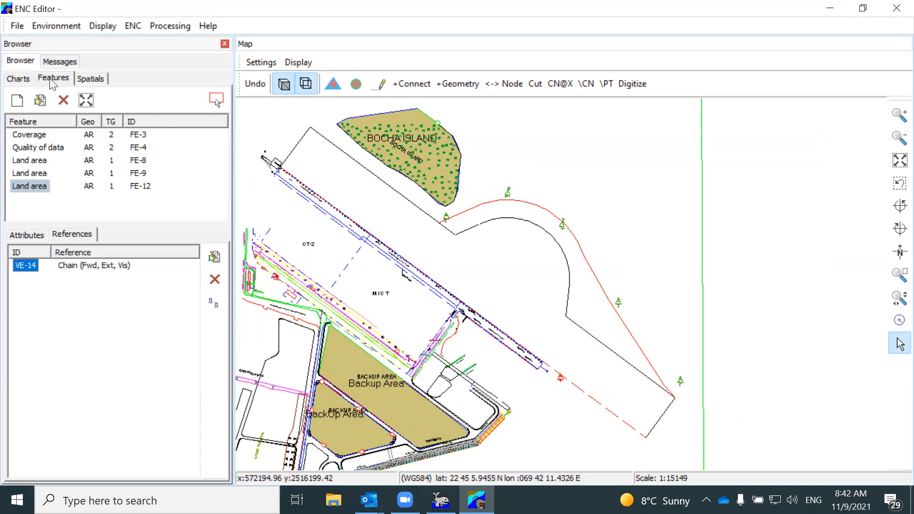
Step: Create a Navigation line feature of class Geo with line geometry and display its attributes
left_click(18, 102)
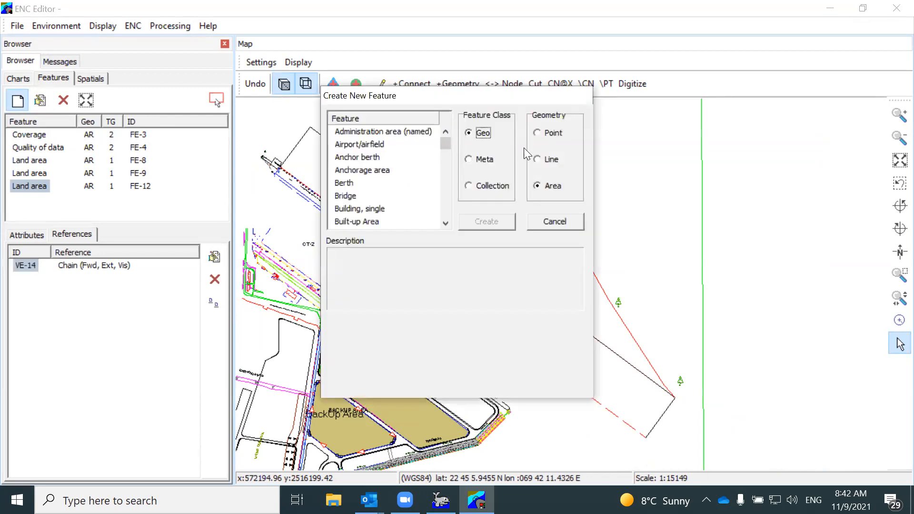
left_click(537, 160)
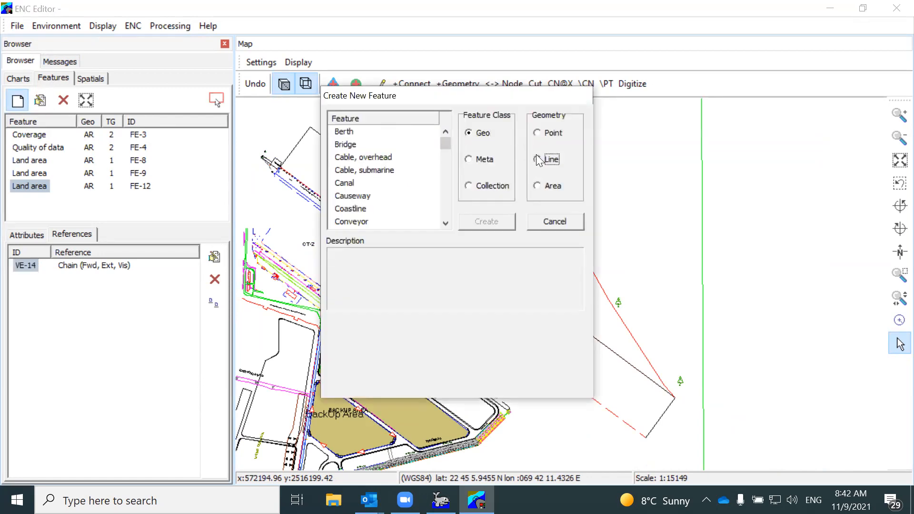
left_click(350, 133)
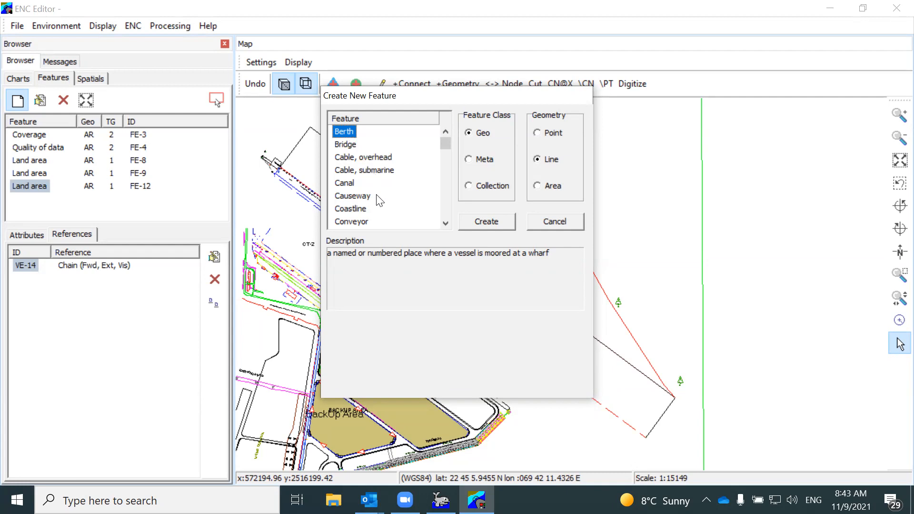
scroll(374, 197, "down", 1)
scroll(374, 197, "down", 2)
scroll(375, 197, "down", 3)
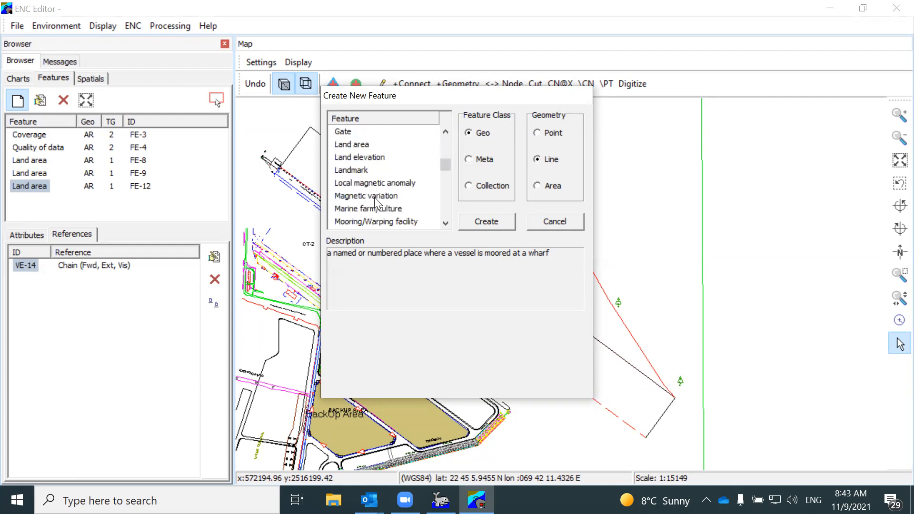
scroll(374, 197, "down", 1)
left_click(360, 196)
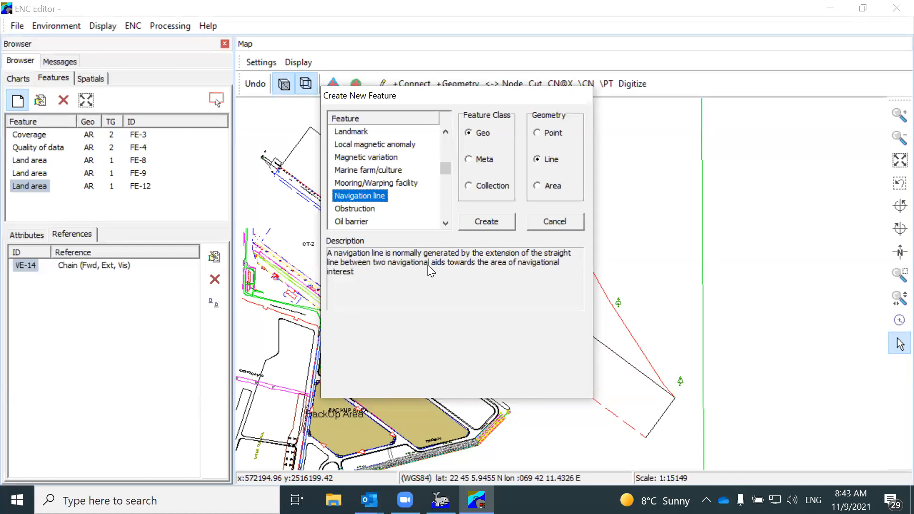
left_click(484, 223)
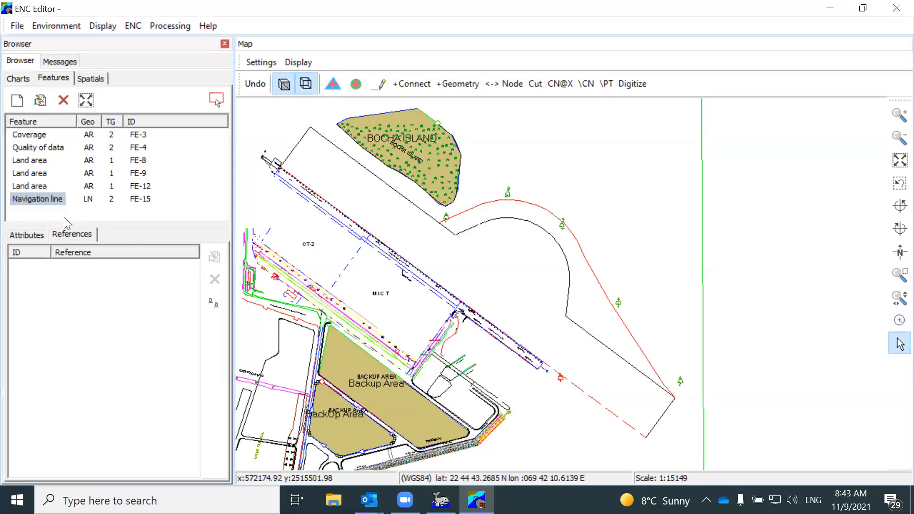
left_click(37, 235)
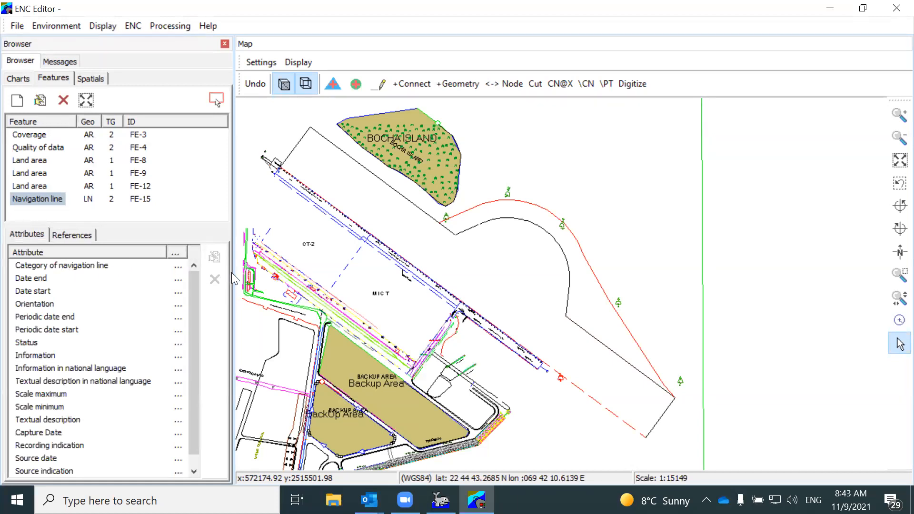
Step: Widen the attribute list to show its values and set the navigation line's category to transit line
left_click_drag(233, 277, 277, 270)
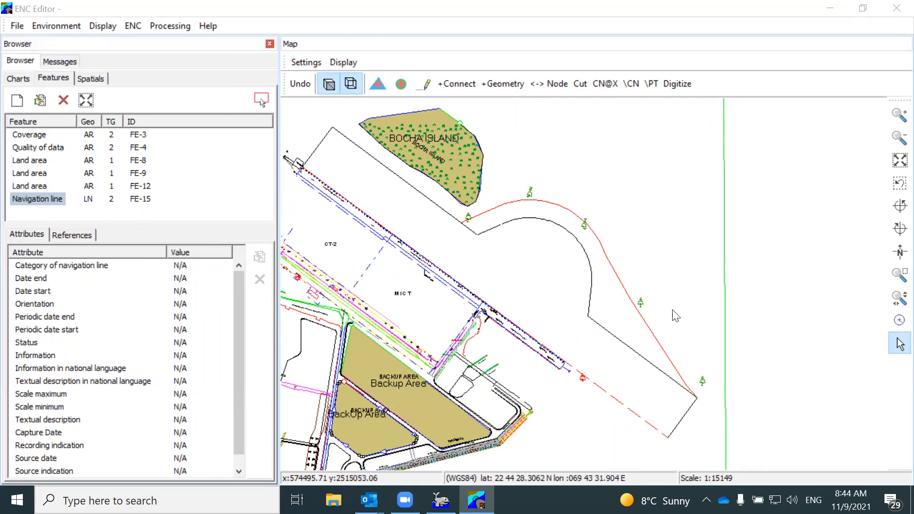
scroll(495, 241, "down", 1)
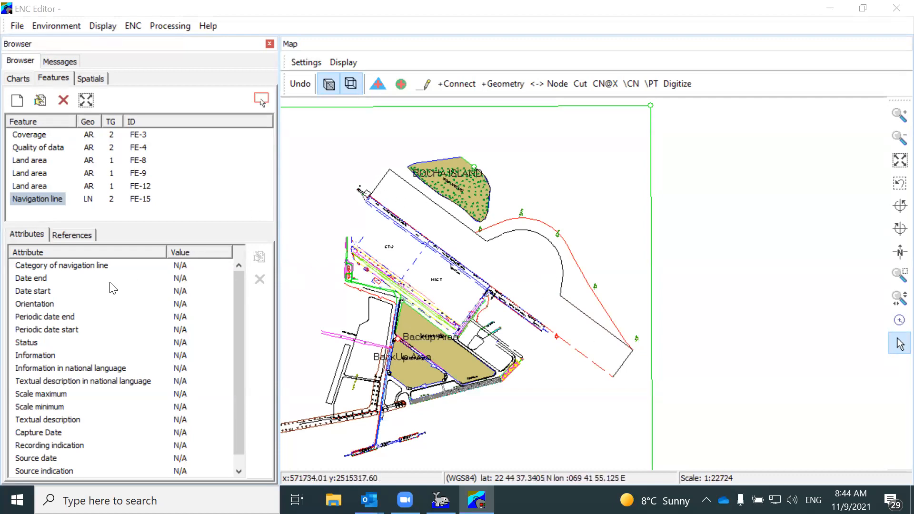
left_click(94, 266)
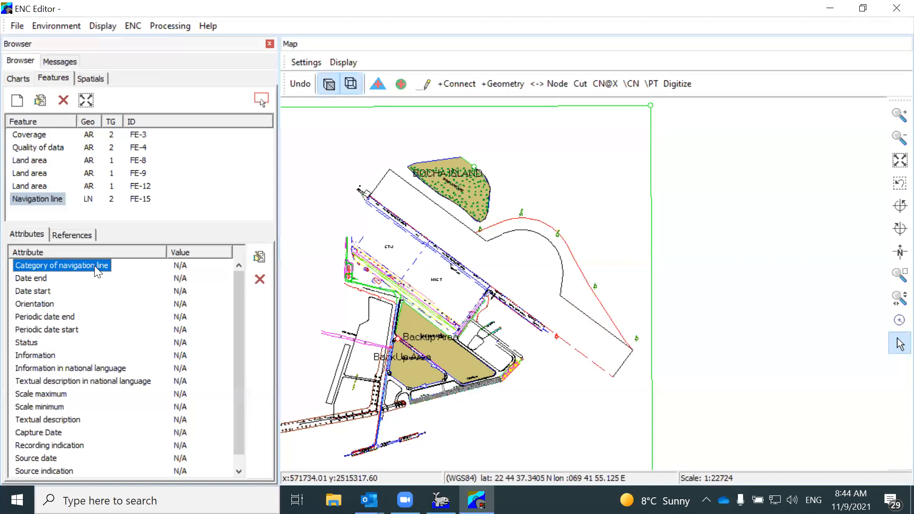
double_click(95, 266)
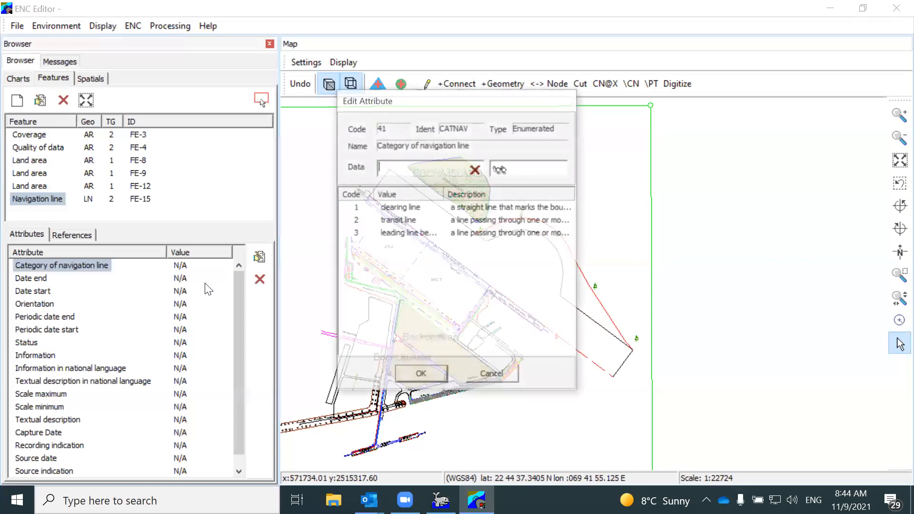
left_click(407, 222)
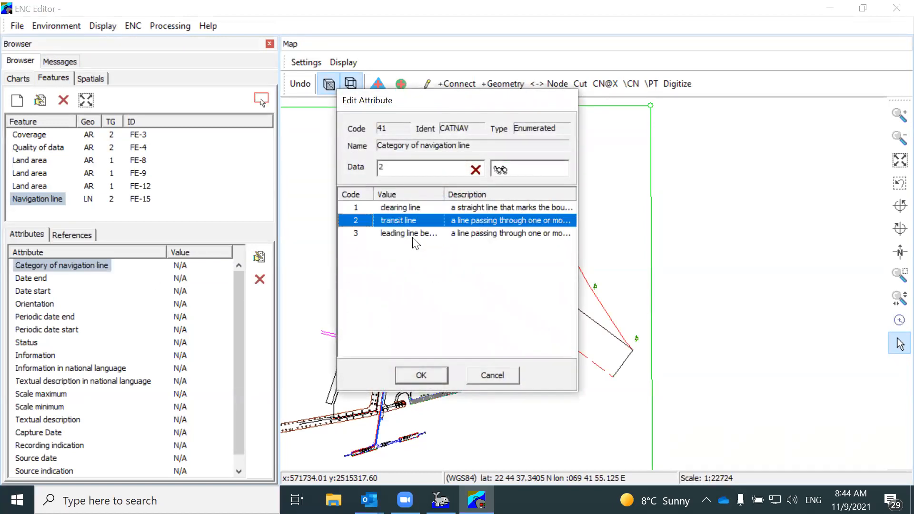
left_click(418, 376)
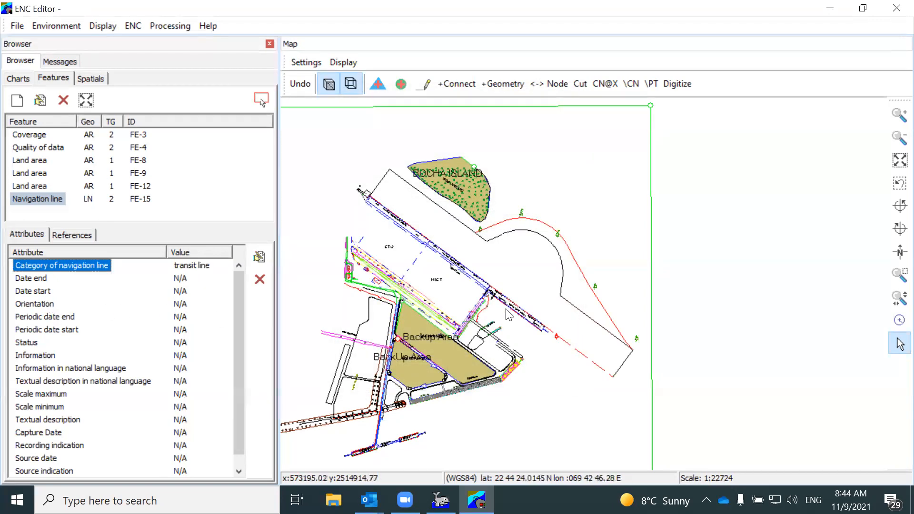
Step: Measure the bearing along the channel from its south-eastern end toward the north-west and set the navigation line's Orientation to 306
left_click(517, 298)
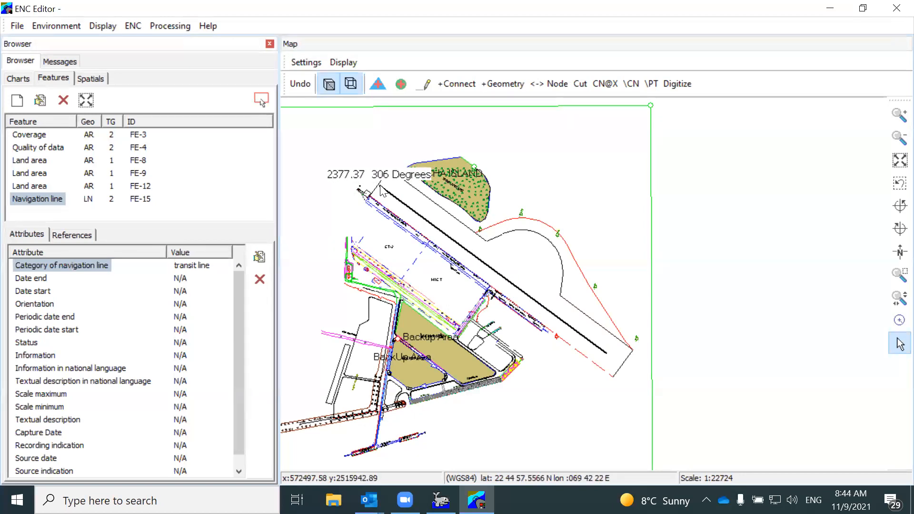
left_click_drag(607, 353, 380, 185)
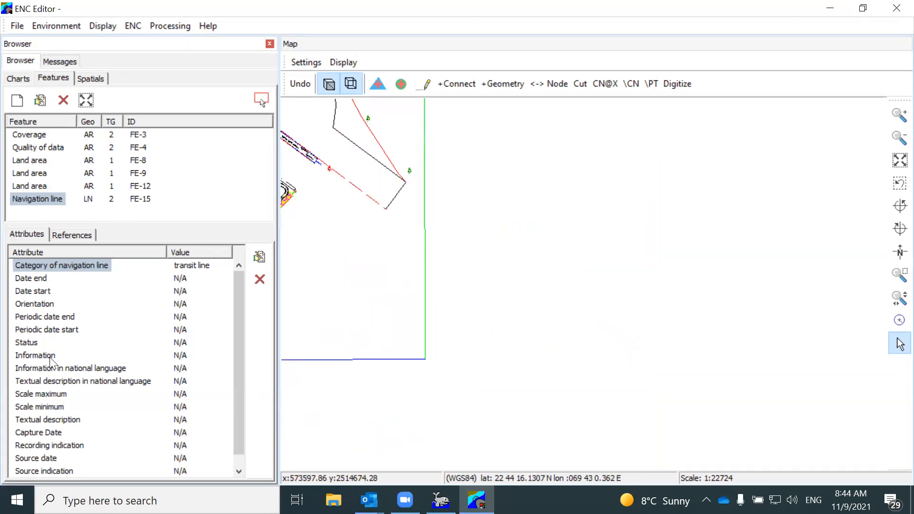
double_click(42, 304)
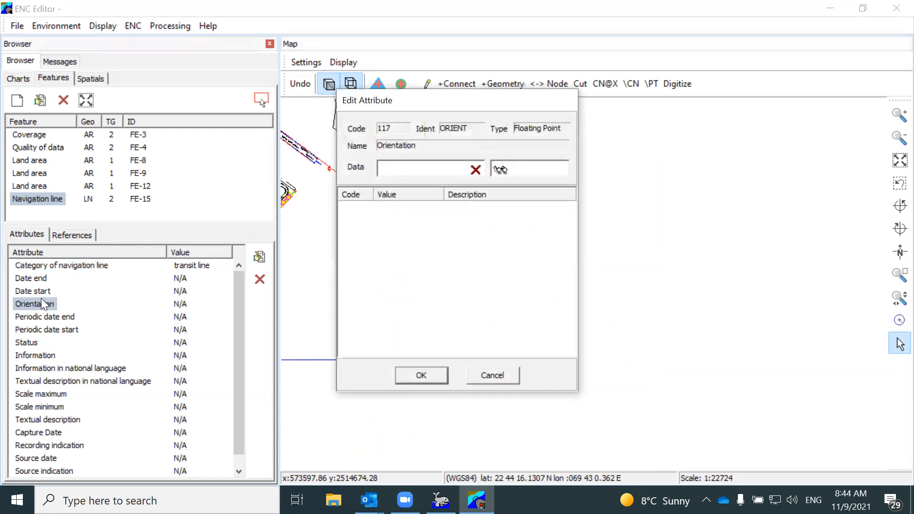
type("306")
left_click(415, 375)
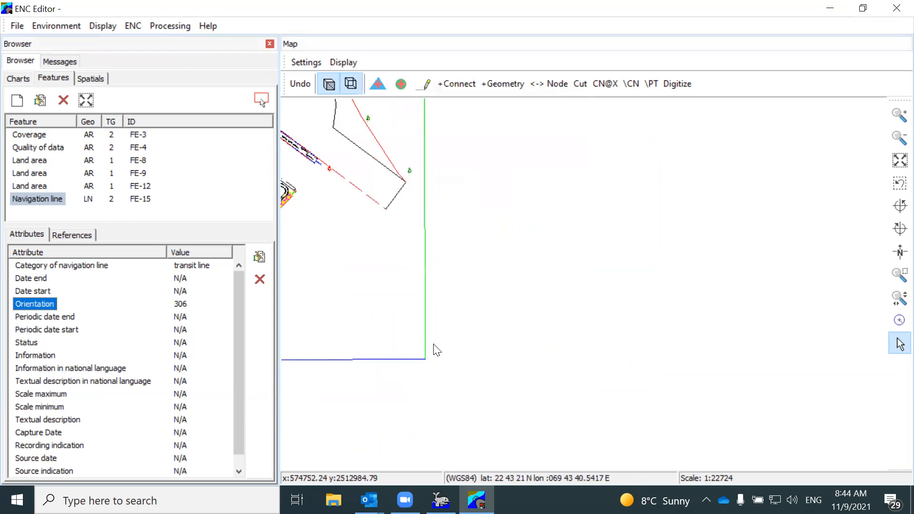
Step: Set the navigation line's Status attribute to permanent
scroll(530, 320, "down", 2)
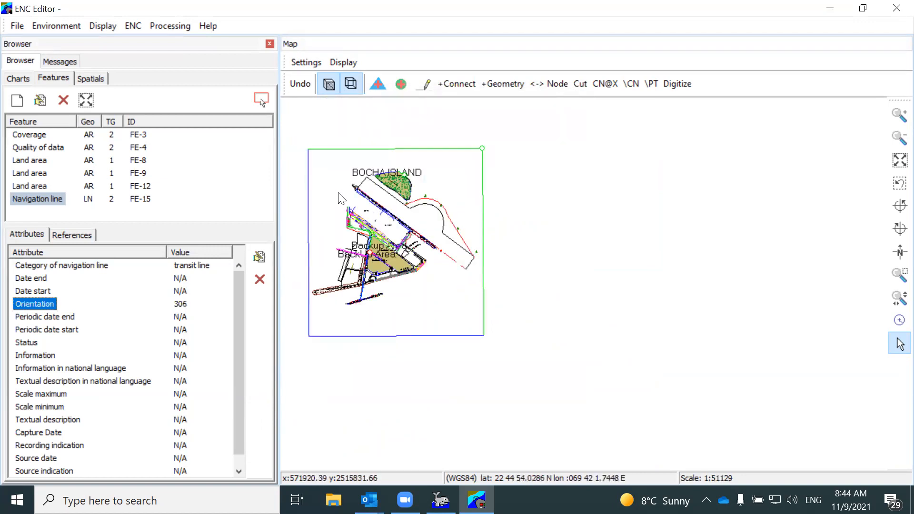
scroll(336, 196, "up", 2)
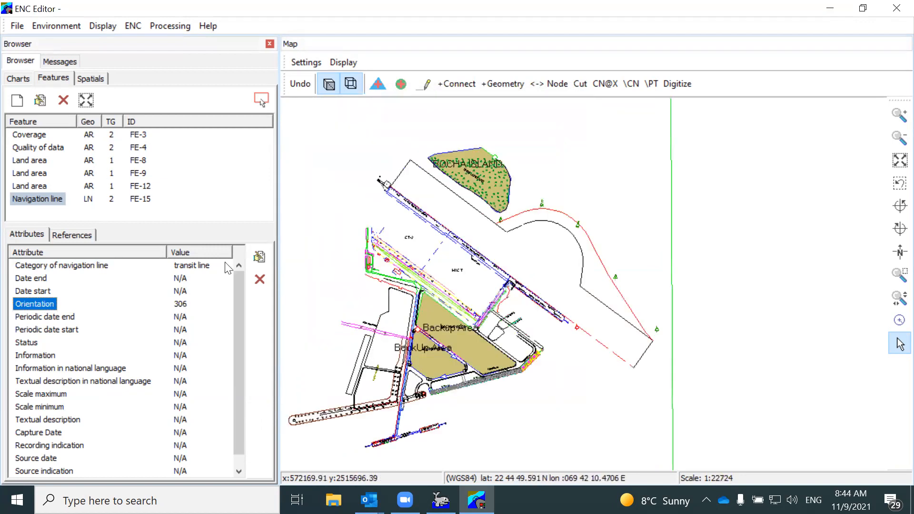
double_click(30, 344)
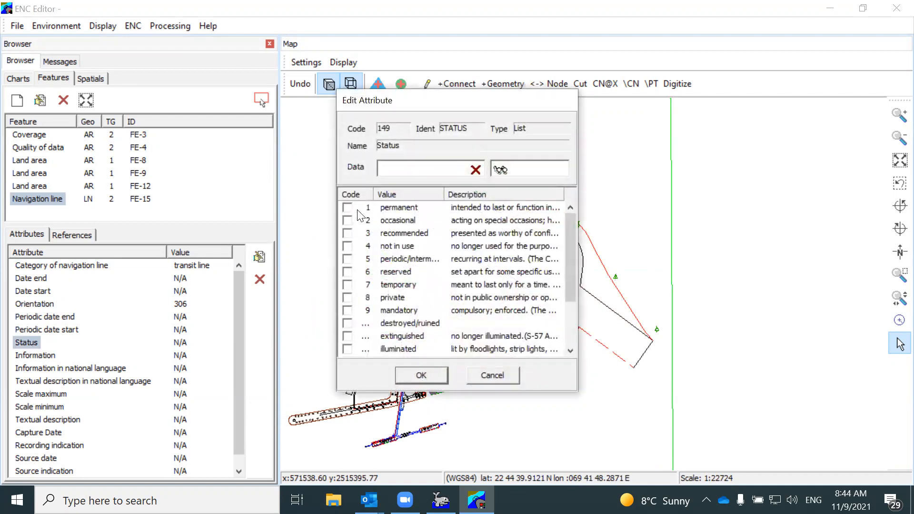
left_click(428, 372)
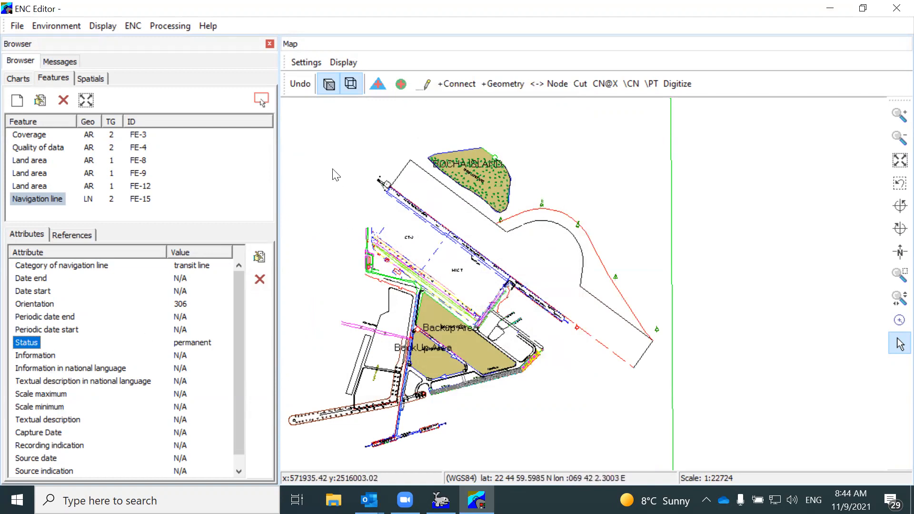
Step: Draw an open two-point chain along the channel from its south-eastern end to just beyond its north-western end
left_click(428, 88)
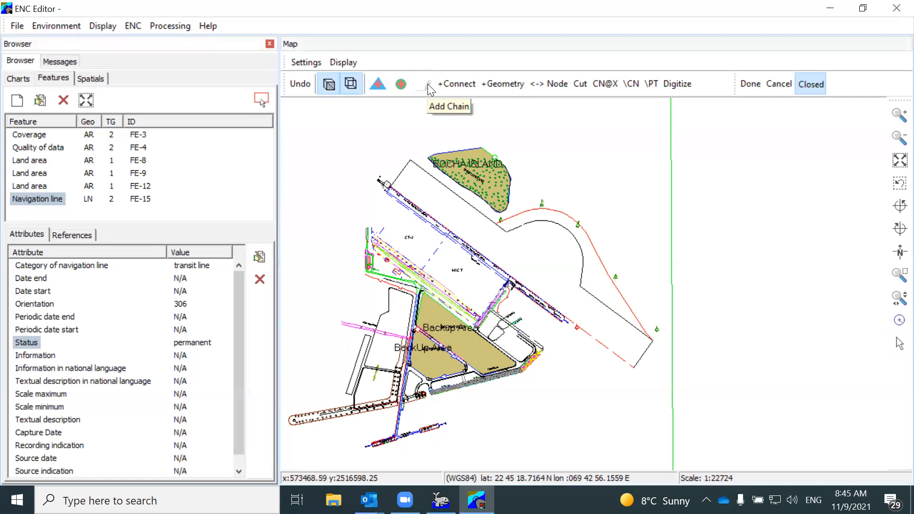
left_click(818, 86)
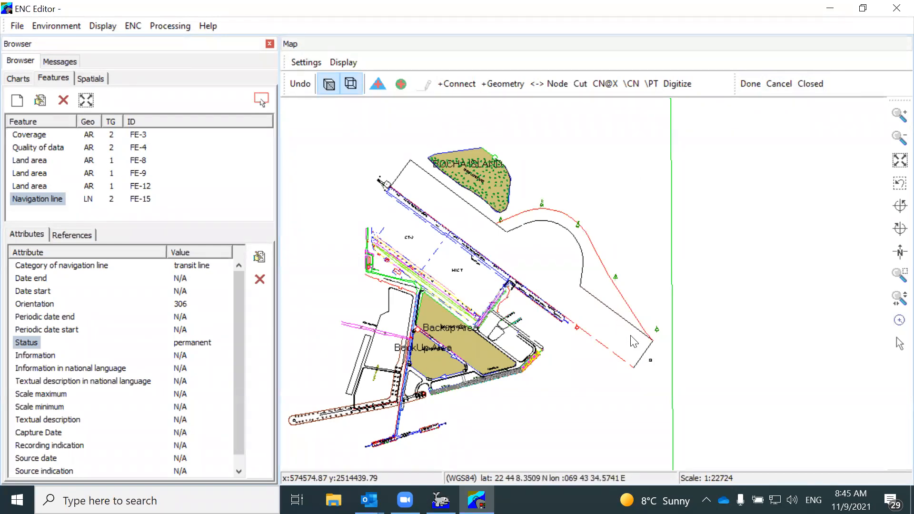
left_click(384, 165)
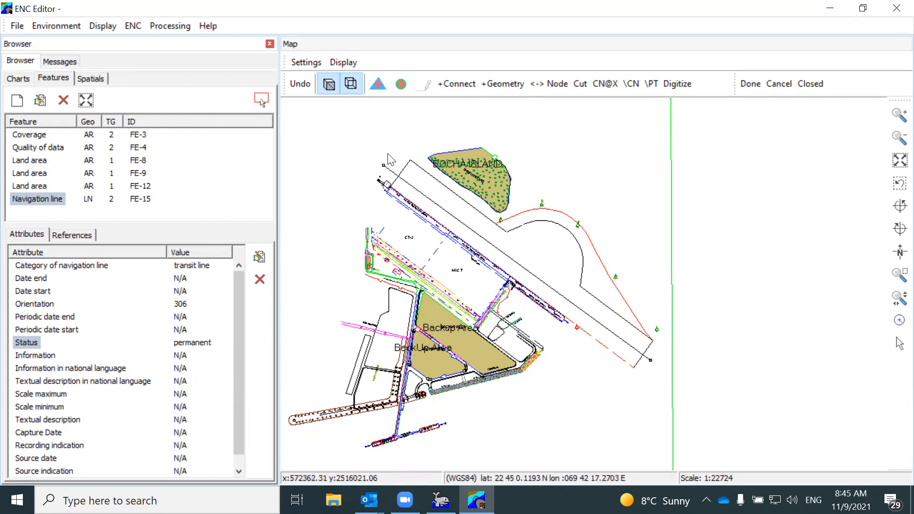
left_click(749, 84)
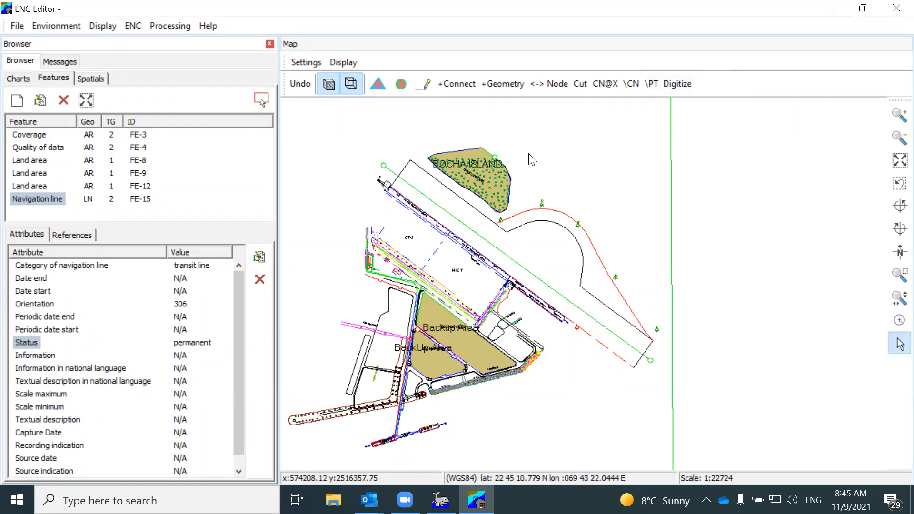
Step: Extend the new chain by moving its north-western and south-eastern end nodes further outward beyond the channel outline
left_click(542, 88)
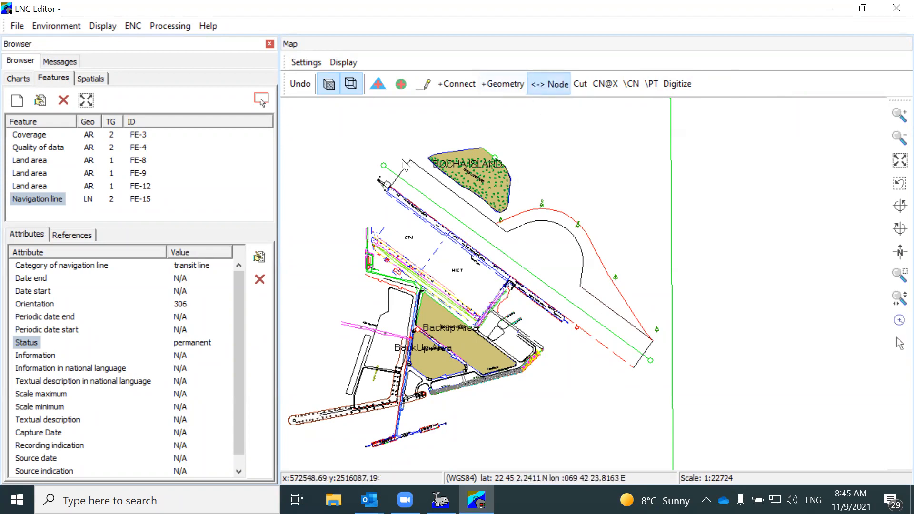
left_click_drag(383, 166, 367, 150)
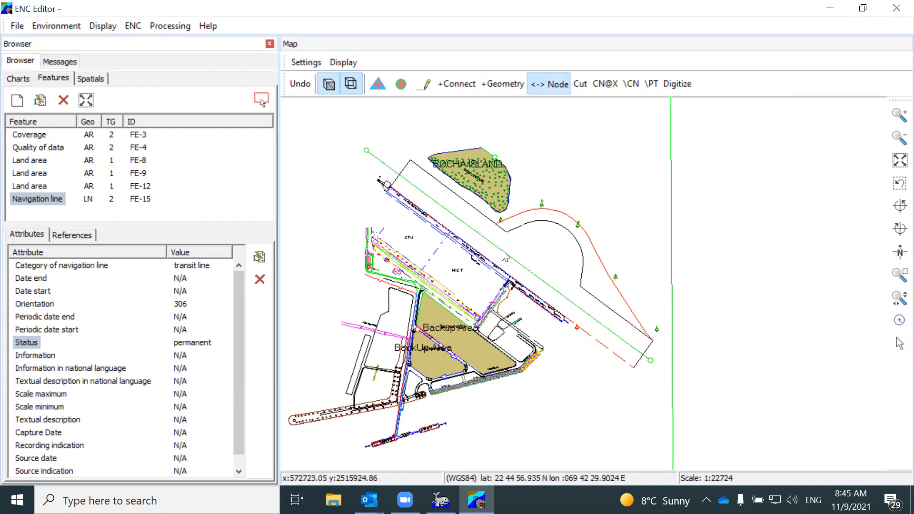
left_click_drag(650, 360, 660, 366)
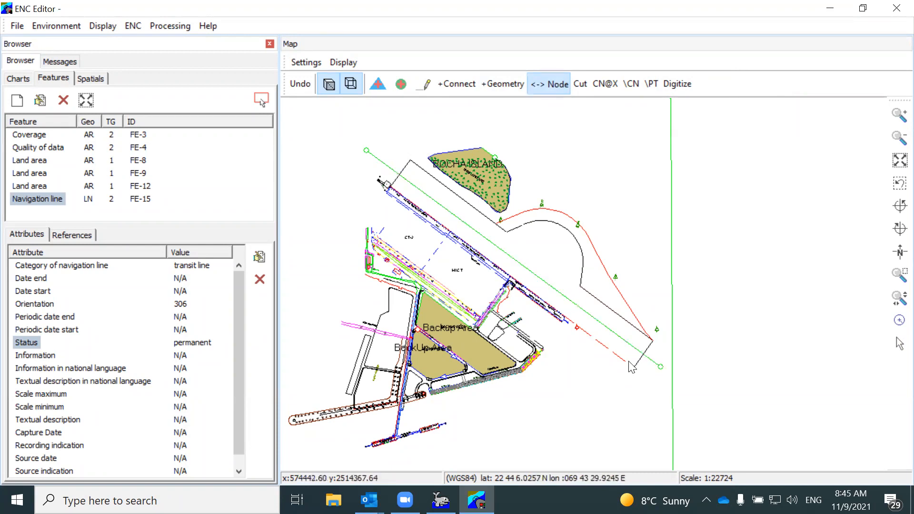
scroll(630, 367, "up", 1)
scroll(640, 370, "down", 2)
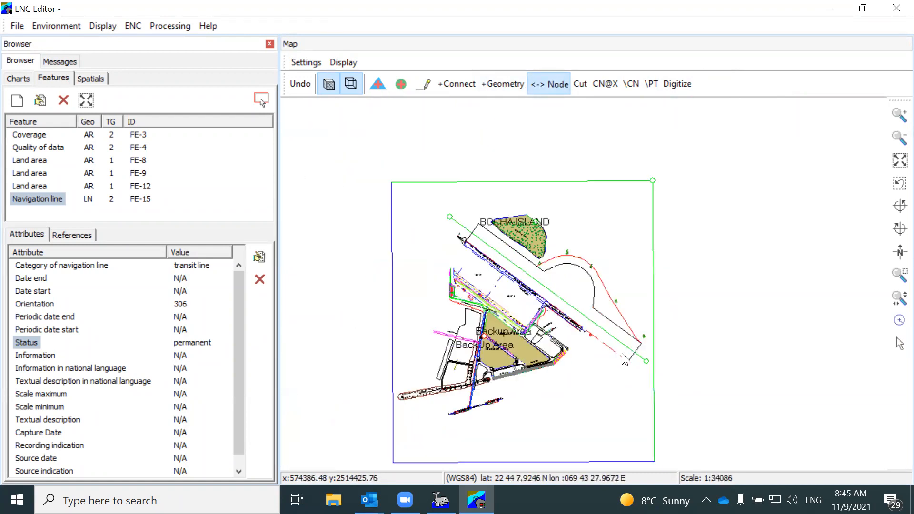
scroll(647, 367, "up", 1)
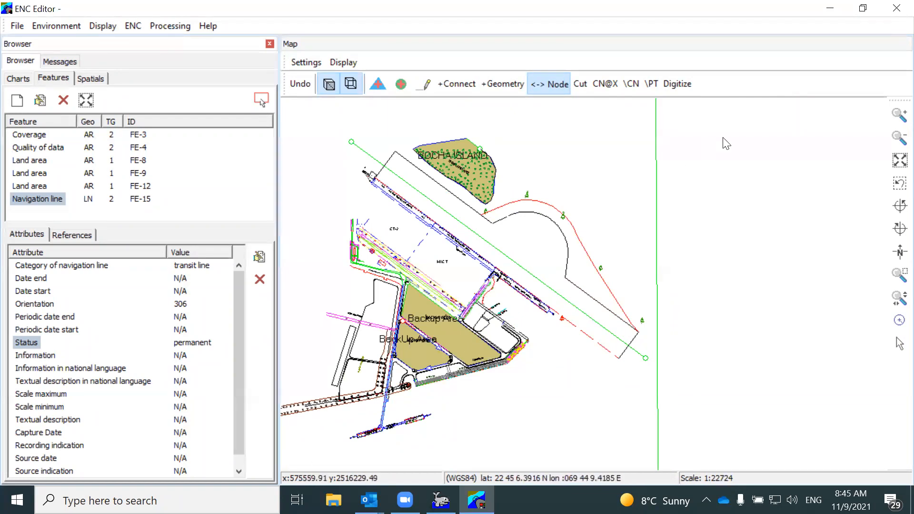
Step: Select the new chain along the channel and add it to the Navigation line feature's references
left_click(895, 344)
left_click(533, 278)
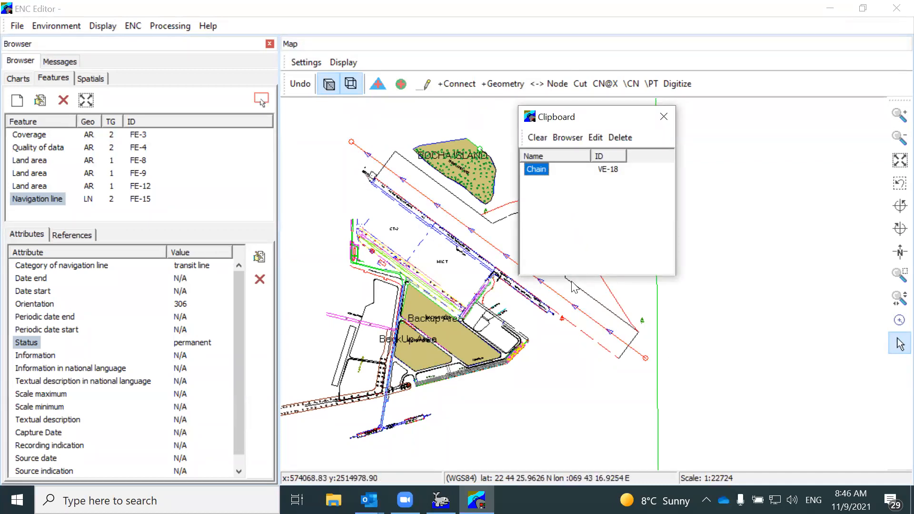
left_click(32, 196)
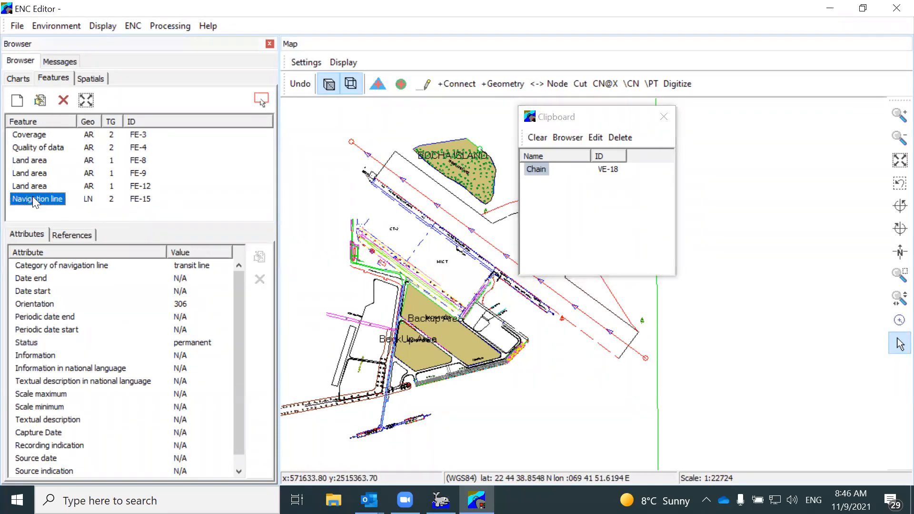
left_click(70, 236)
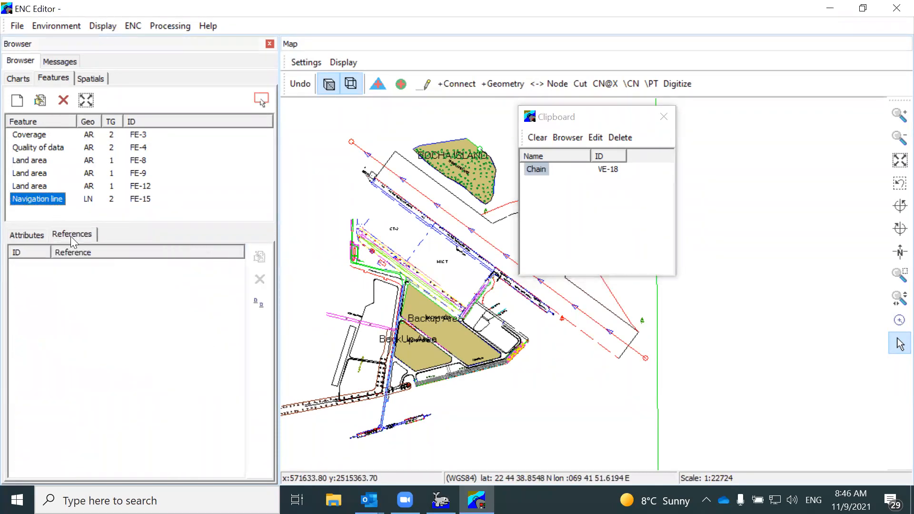
left_click(542, 169)
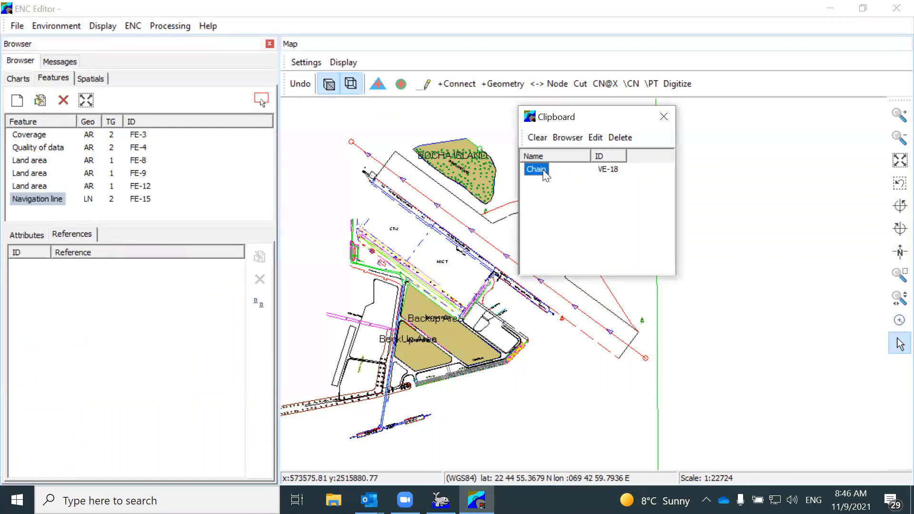
left_click_drag(543, 169, 162, 320)
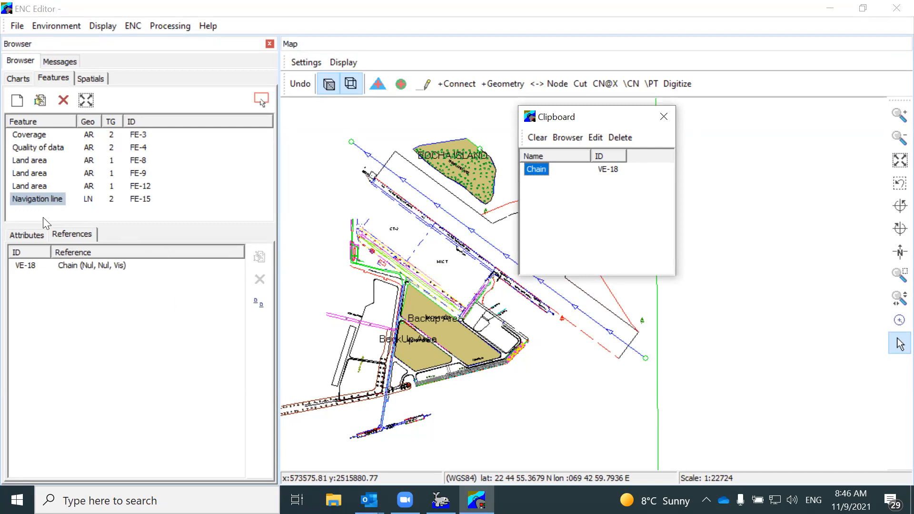
left_click(33, 235)
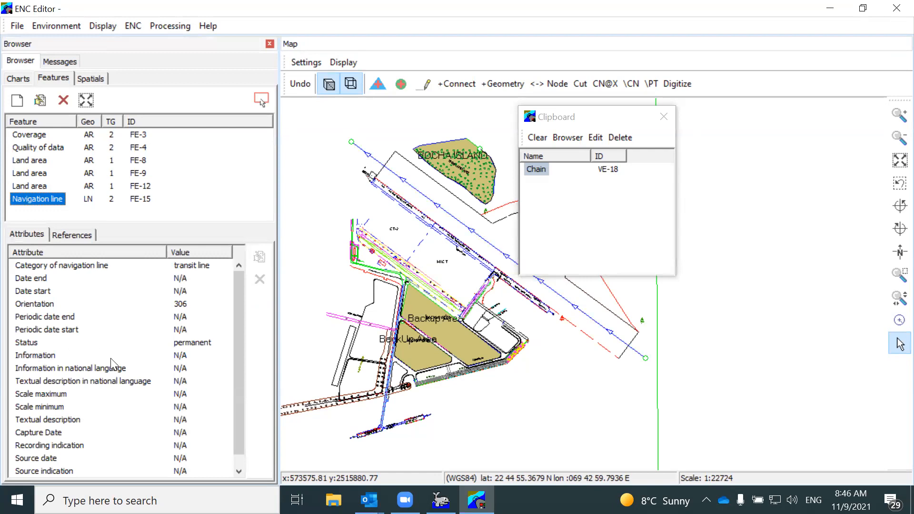
left_click(663, 117)
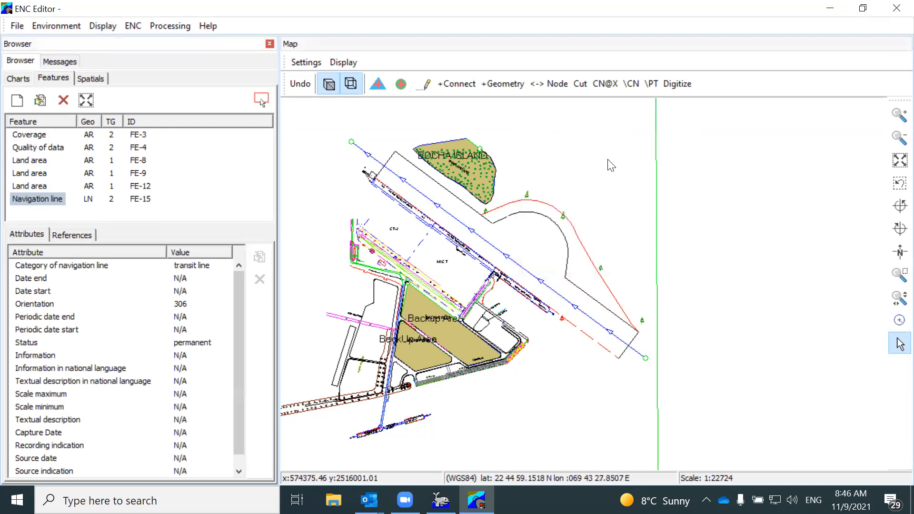
Step: Check the navigation line along the channel by toggling the map's object display and examining its course between both ends
left_click(351, 84)
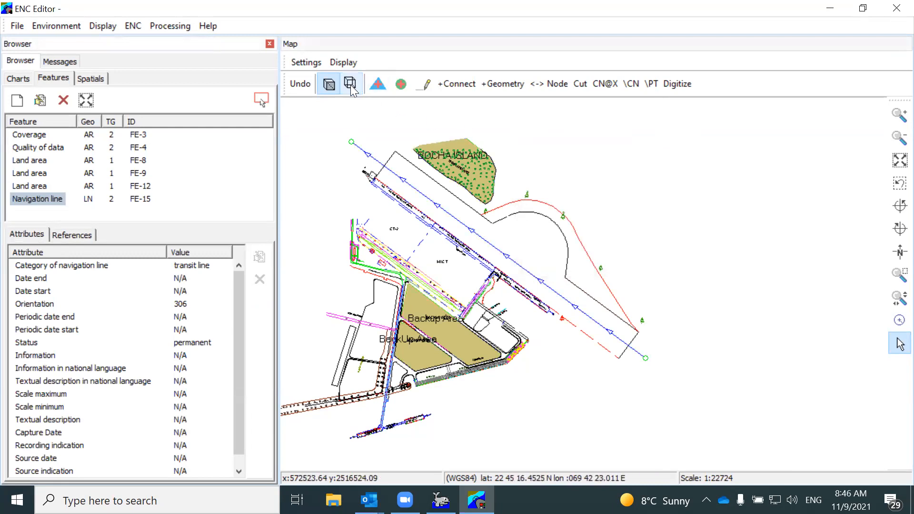
left_click(329, 85)
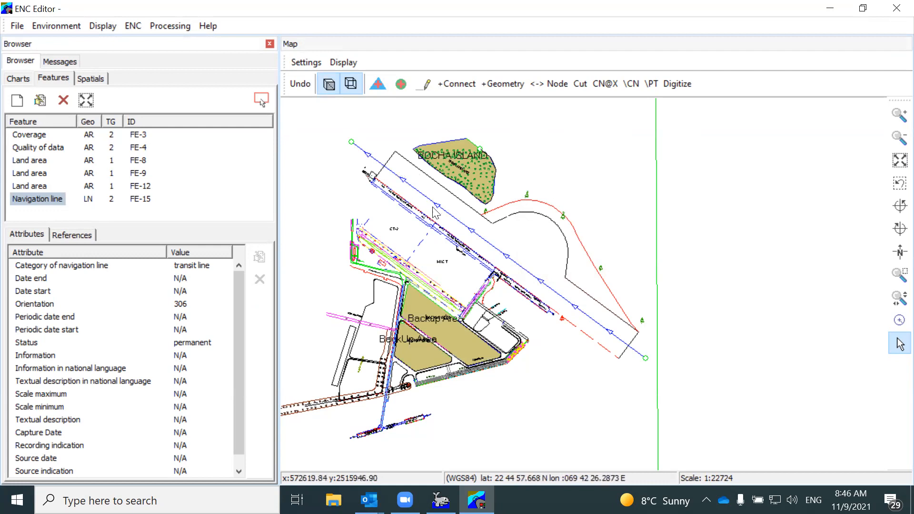
scroll(585, 277, "down", 2)
scroll(585, 278, "up", 2)
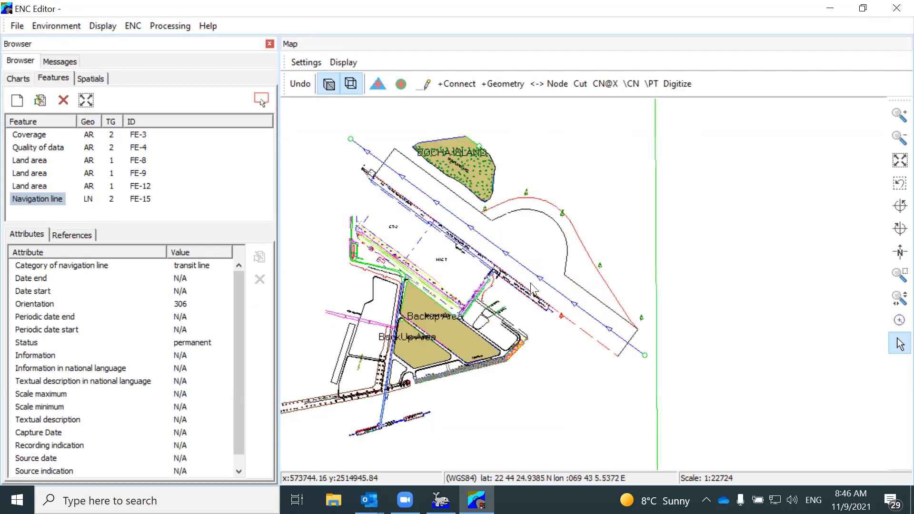
scroll(535, 287, "up", 1)
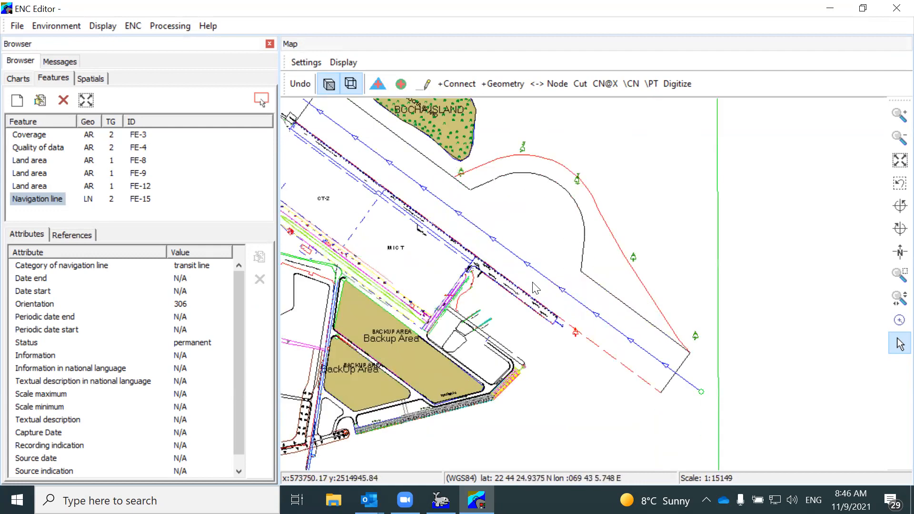
scroll(535, 287, "down", 1)
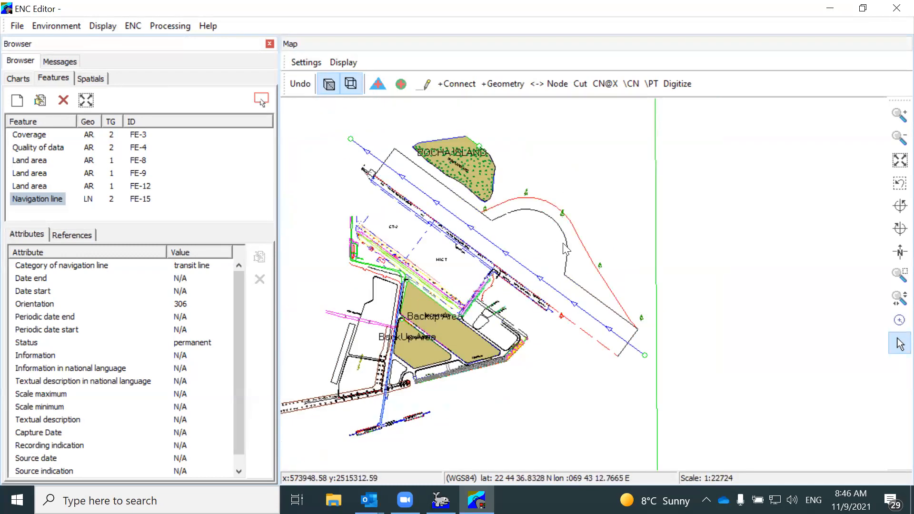
Step: Examine the container terminal's quay edge alongside the channel, around CB-3 and MICT-2, in the background drawing
scroll(566, 233, "down", 2)
scroll(566, 233, "up", 2)
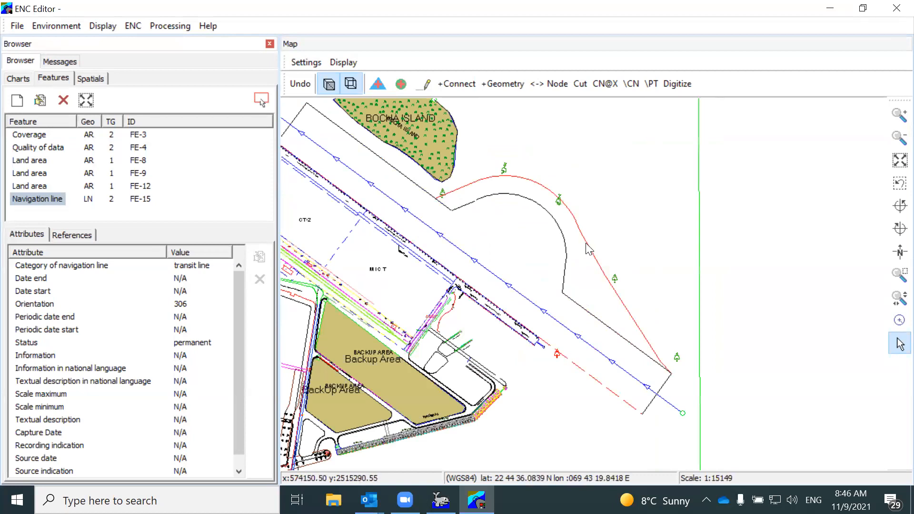
scroll(588, 248, "down", 1)
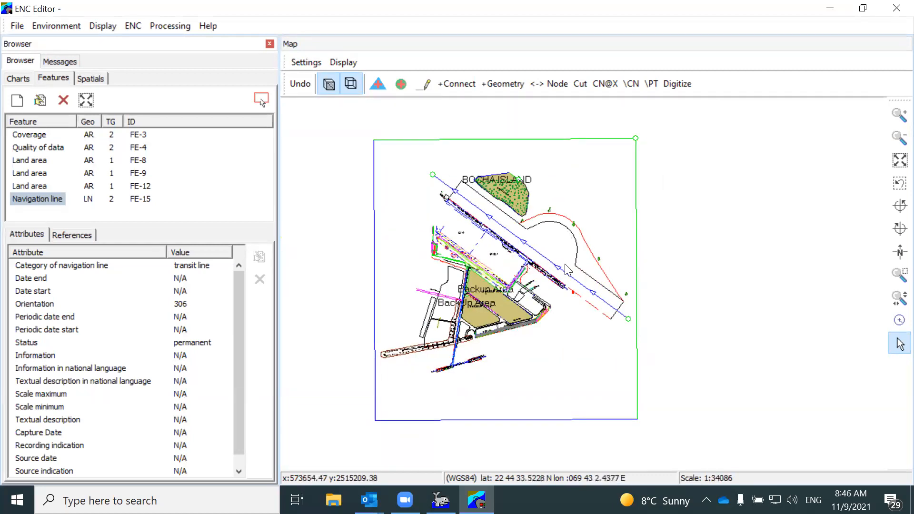
scroll(574, 271, "up", 1)
scroll(561, 269, "up", 2)
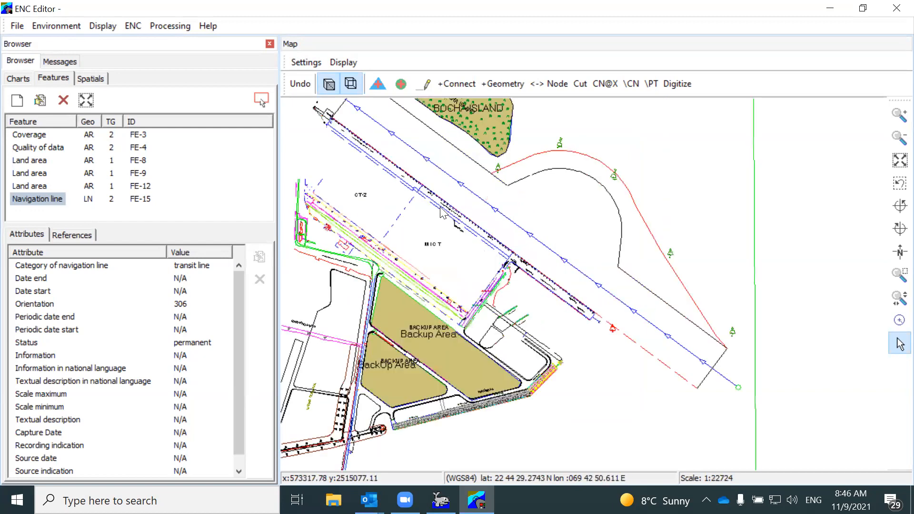
scroll(444, 174, "up", 3)
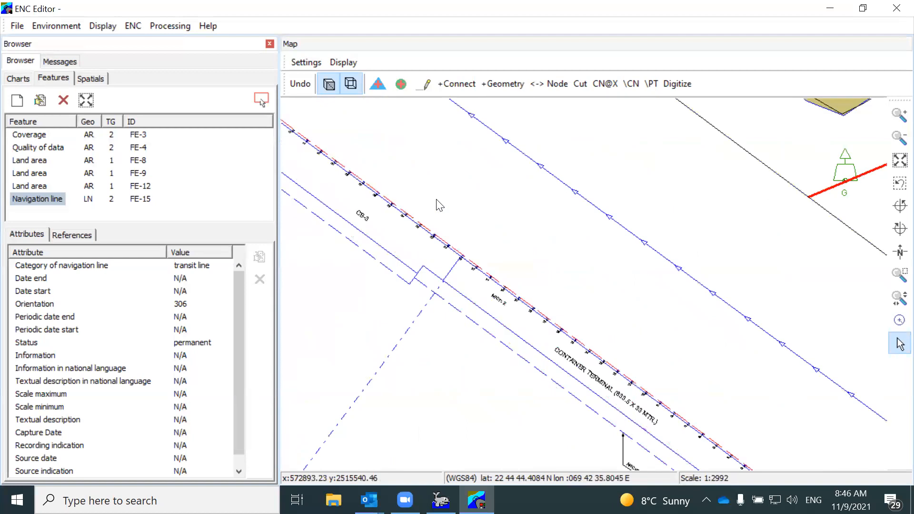
scroll(529, 324, "up", 2)
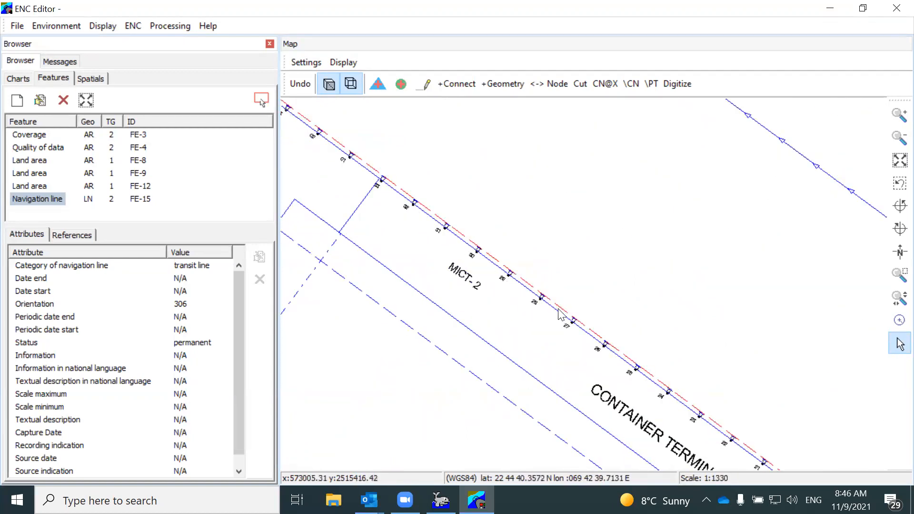
scroll(492, 278, "down", 4)
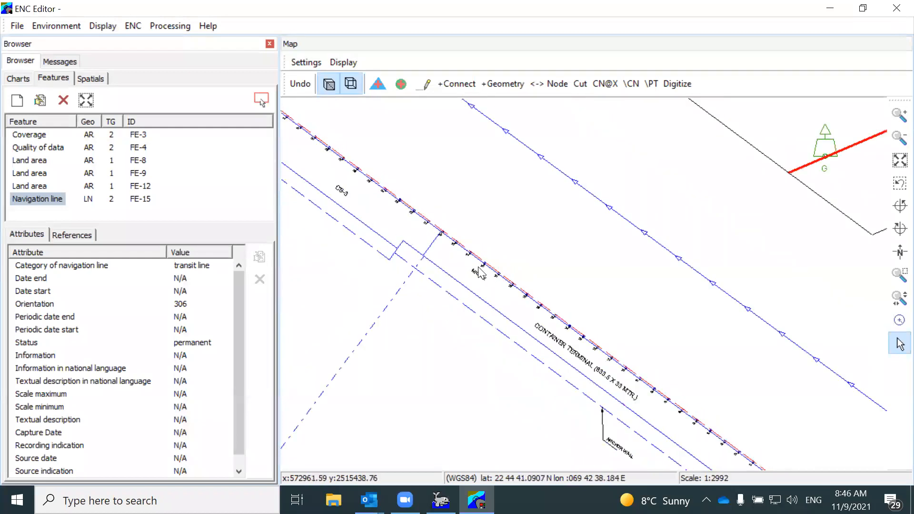
scroll(481, 272, "down", 3)
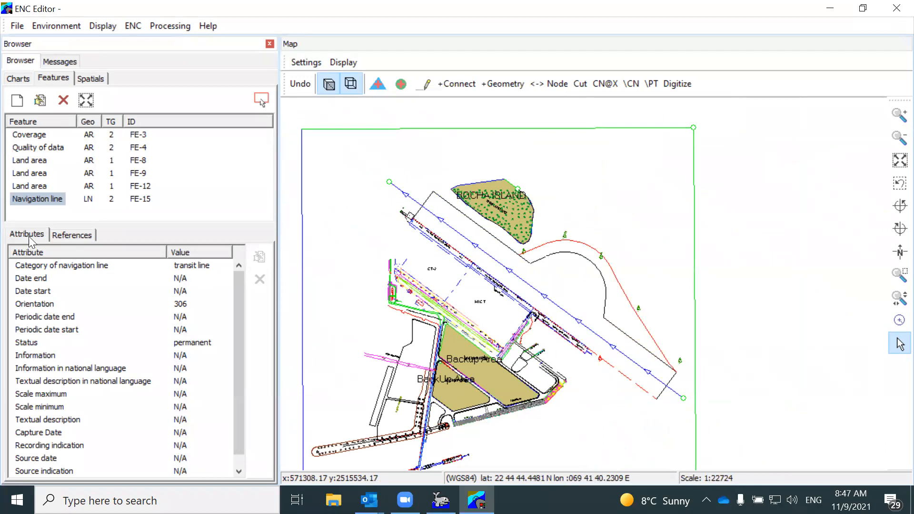
Step: Create a new Berth feature in the Geo class with line geometry
left_click(17, 100)
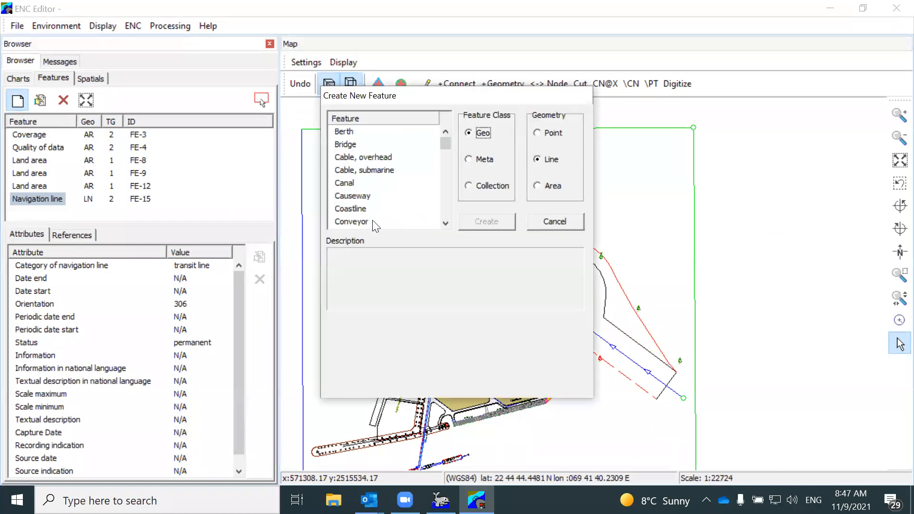
left_click(542, 162)
left_click(351, 138)
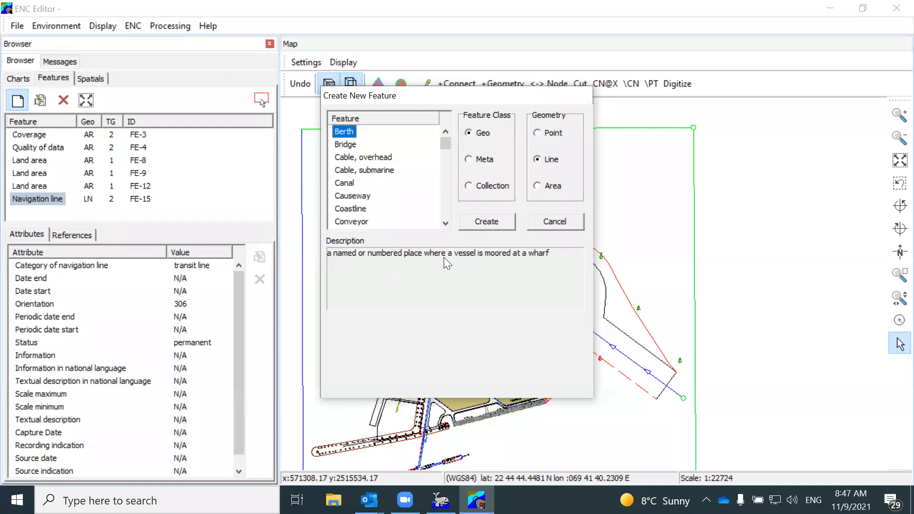
left_click(496, 224)
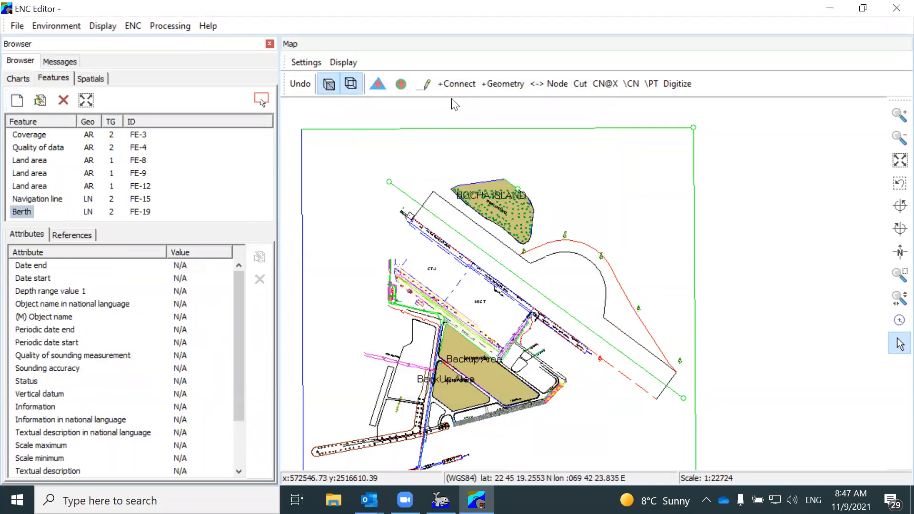
Step: Draw an open two-point chain along the quay edge from the north-western corner beside the pontoon to the south-eastern end at Berth No-7
left_click(427, 87)
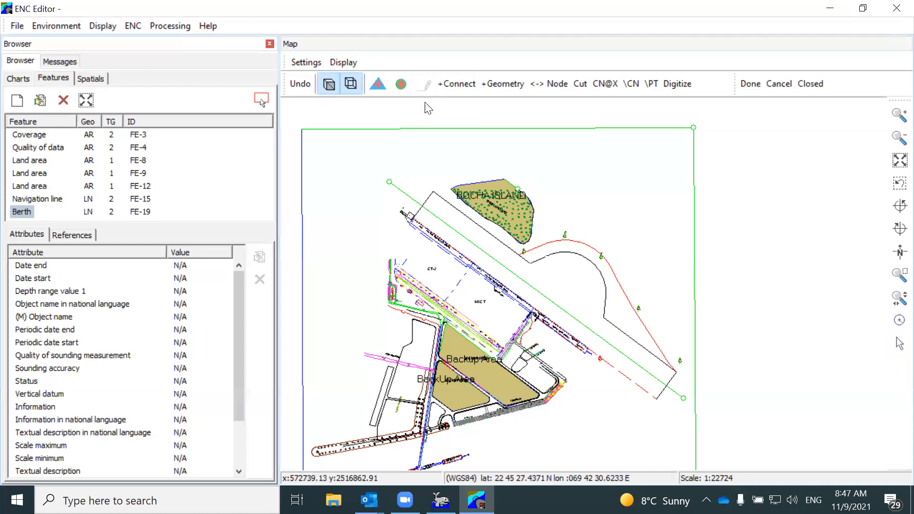
scroll(414, 216, "up", 5)
scroll(373, 179, "up", 2)
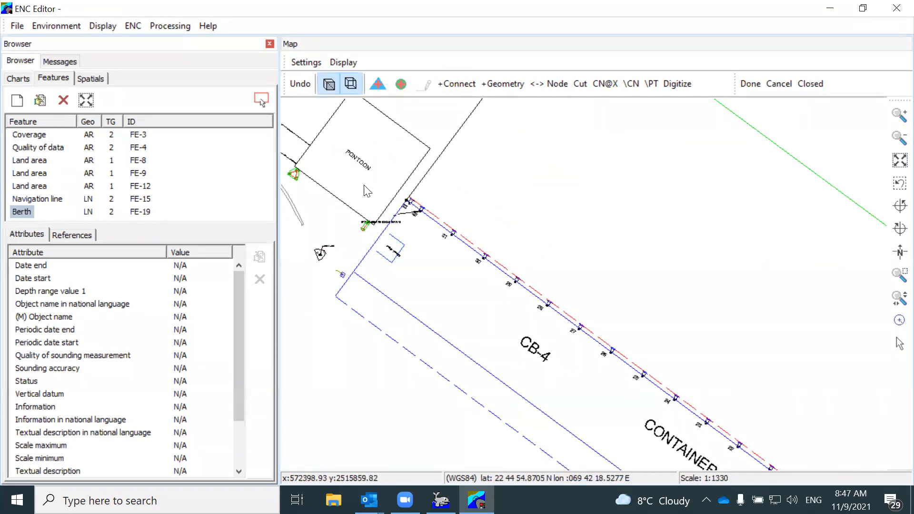
scroll(560, 328, "down", 5)
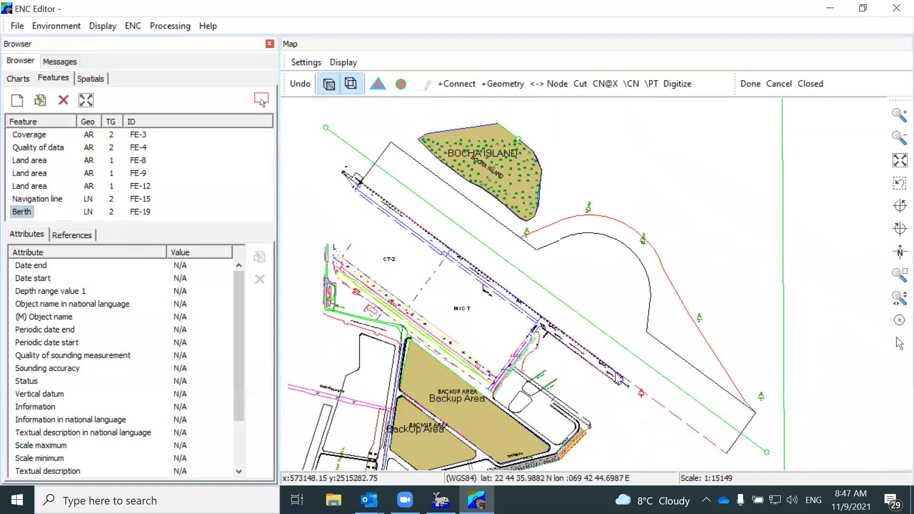
scroll(561, 329, "up", 5)
scroll(579, 376, "up", 3)
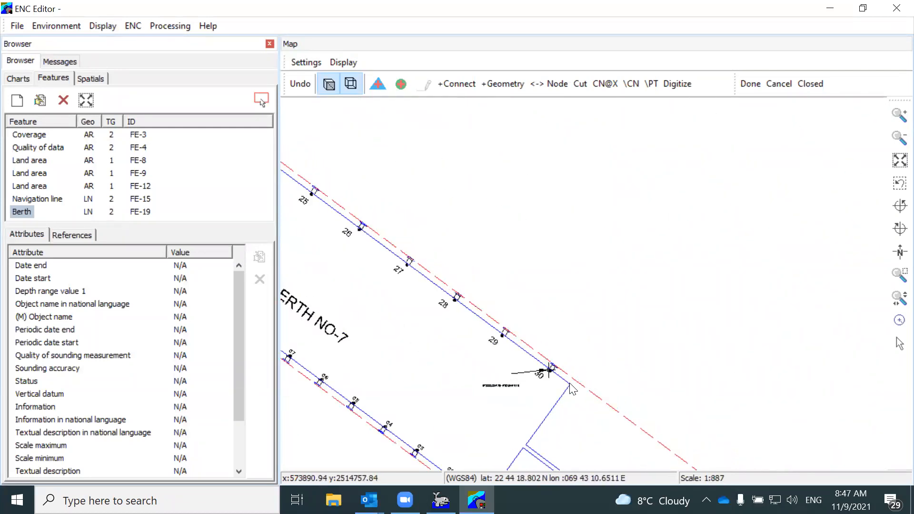
scroll(550, 376, "down", 3)
scroll(532, 233, "down", 3)
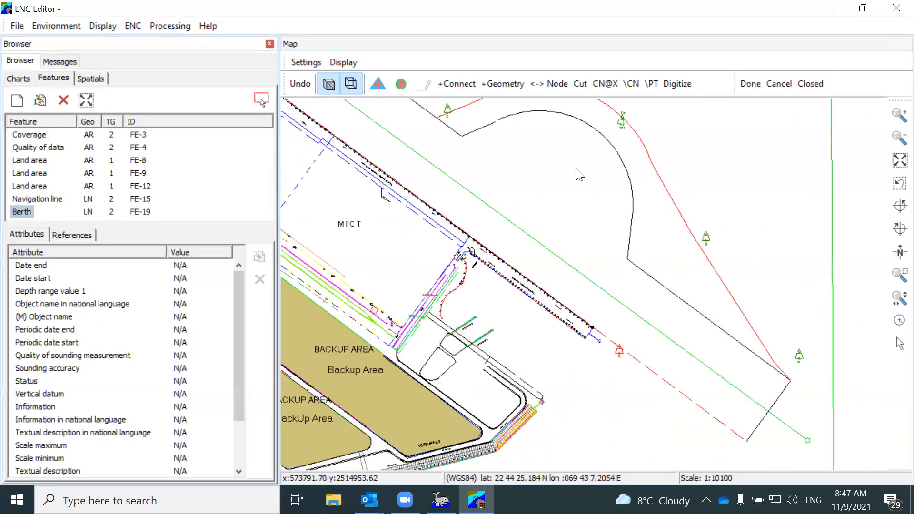
left_click(754, 72)
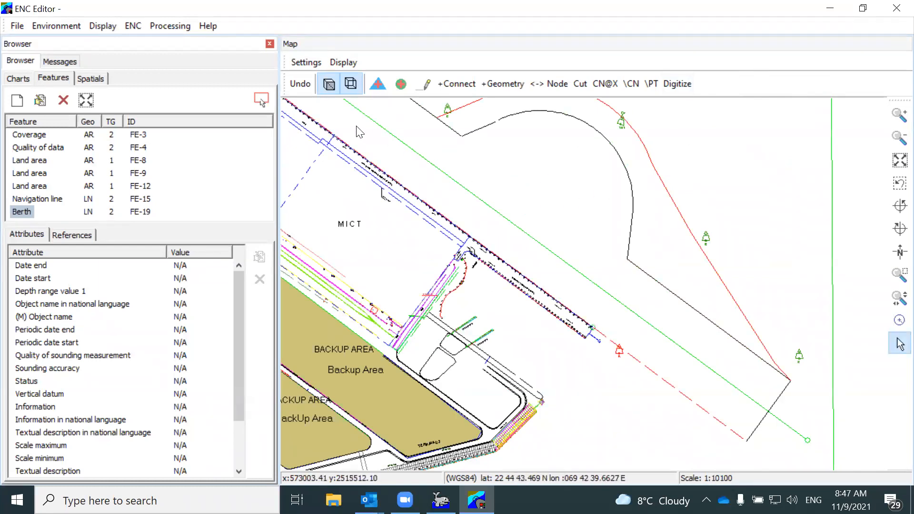
Step: Hide the background chart drawing so that only the ENC objects are displayed on the map
left_click(106, 27)
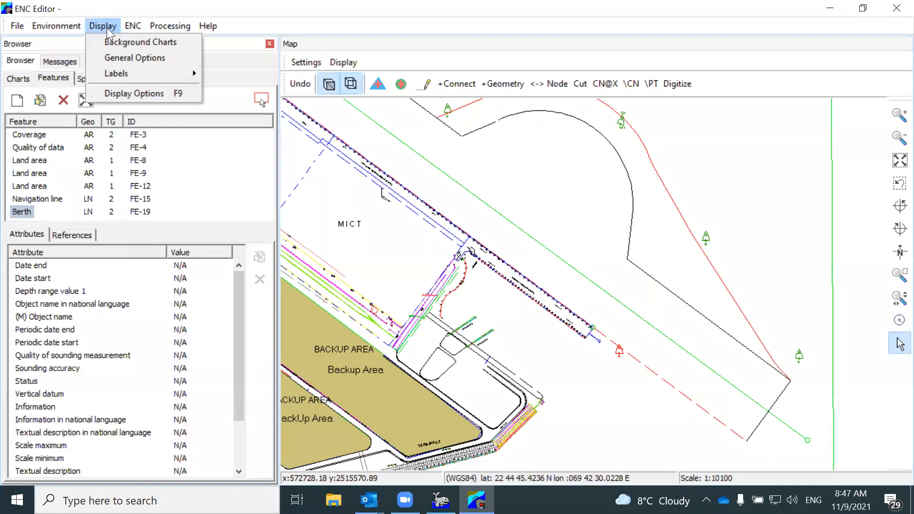
left_click(111, 42)
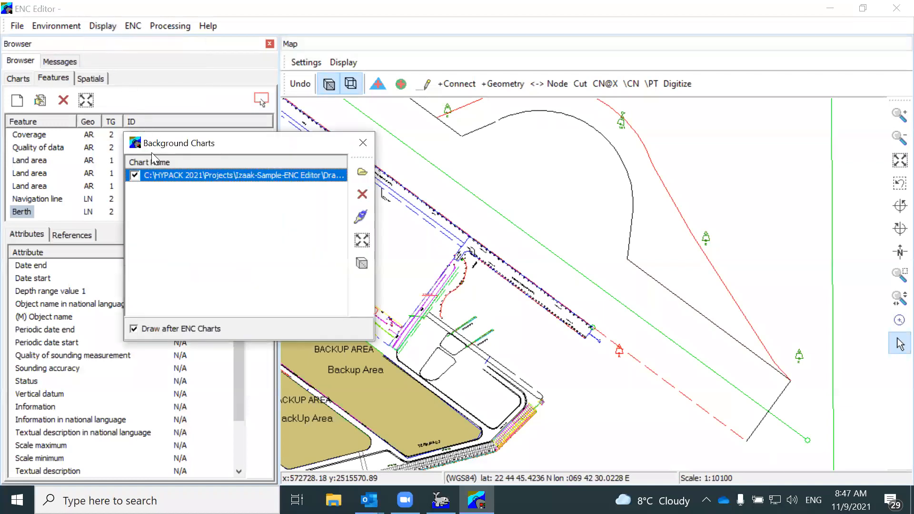
left_click(135, 175)
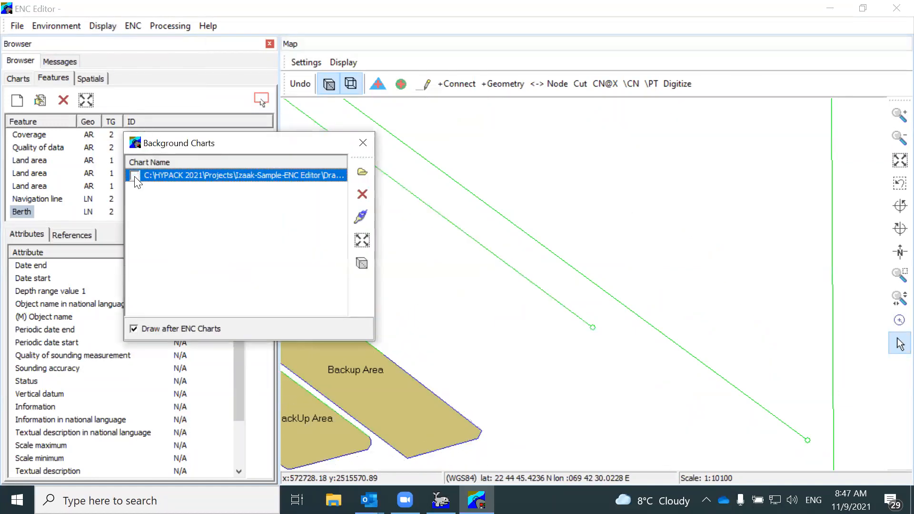
left_click(360, 146)
scroll(540, 198, "down", 3)
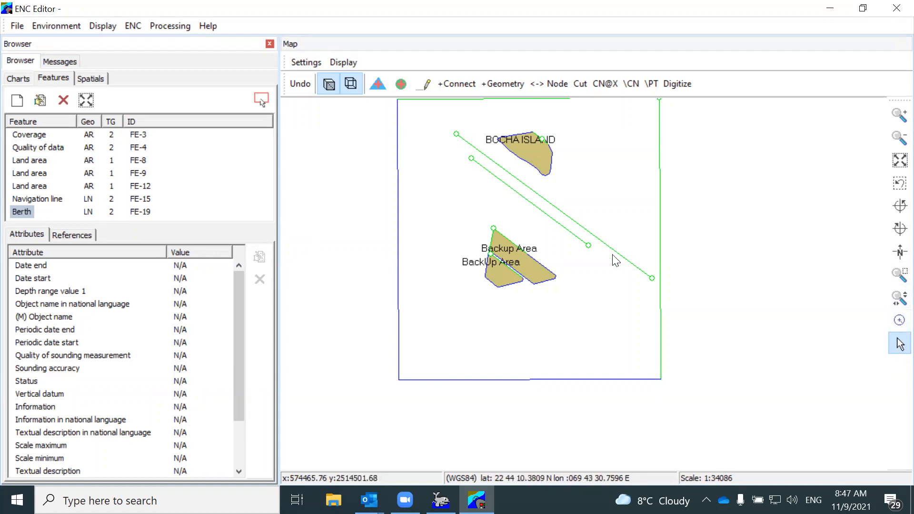
Step: Select the new chain along the quay and add it to the Berth feature's references
left_click(562, 228)
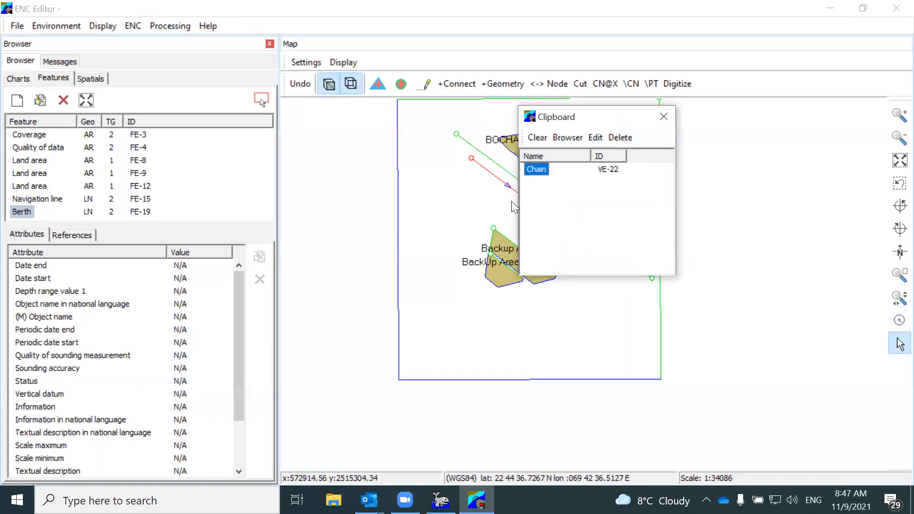
left_click(83, 235)
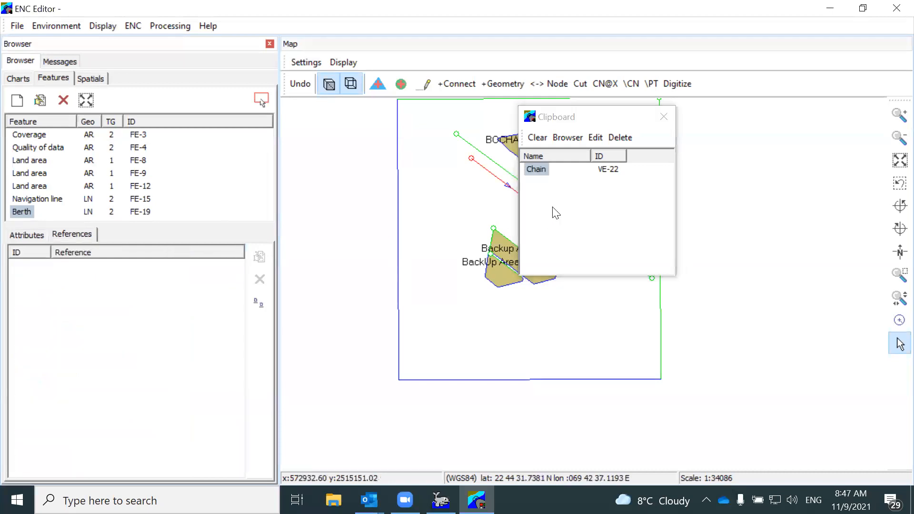
left_click_drag(347, 230, 183, 302)
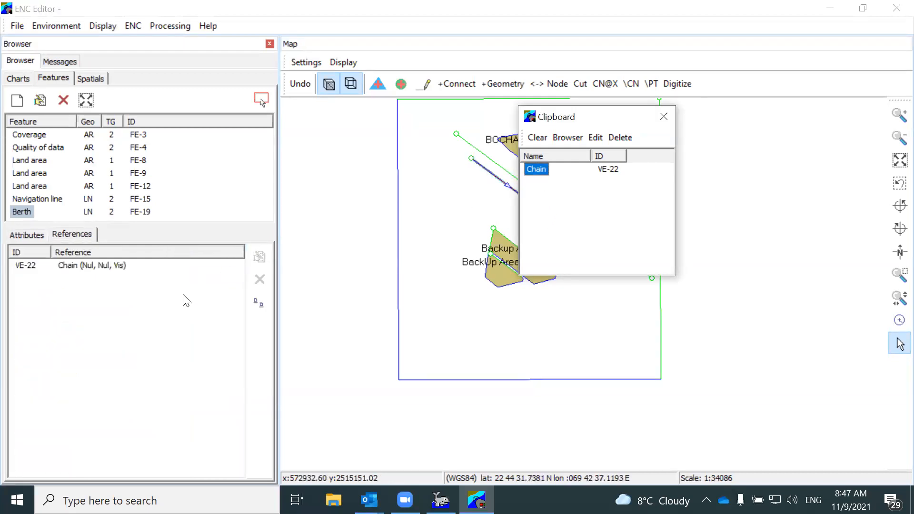
left_click_drag(640, 124, 571, 153)
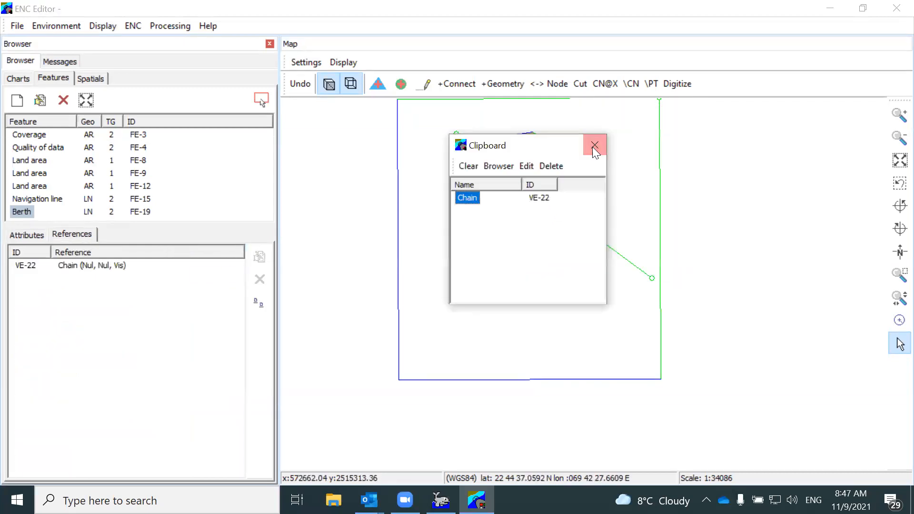
left_click(594, 144)
Step: Set the Berth feature's mandatory Object name attribute to 21
scroll(525, 180, "up", 3)
scroll(524, 289, "down", 2)
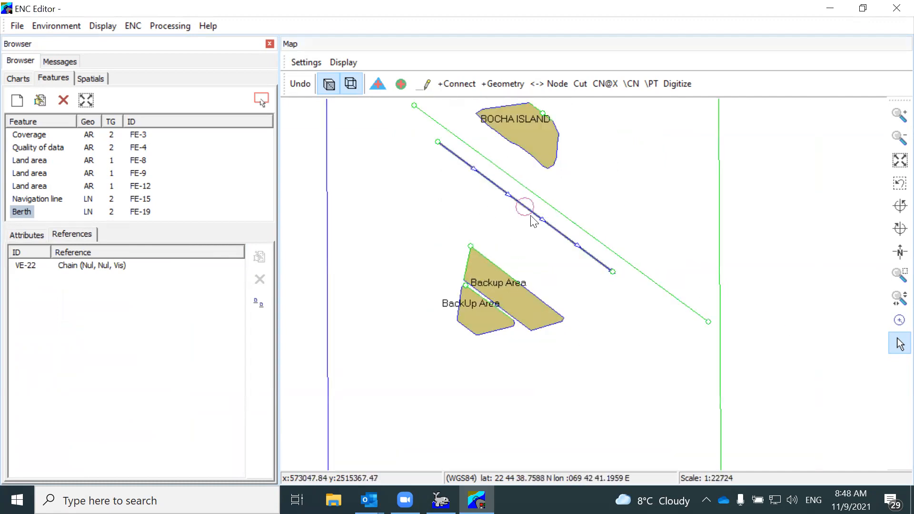
scroll(520, 204, "up", 2)
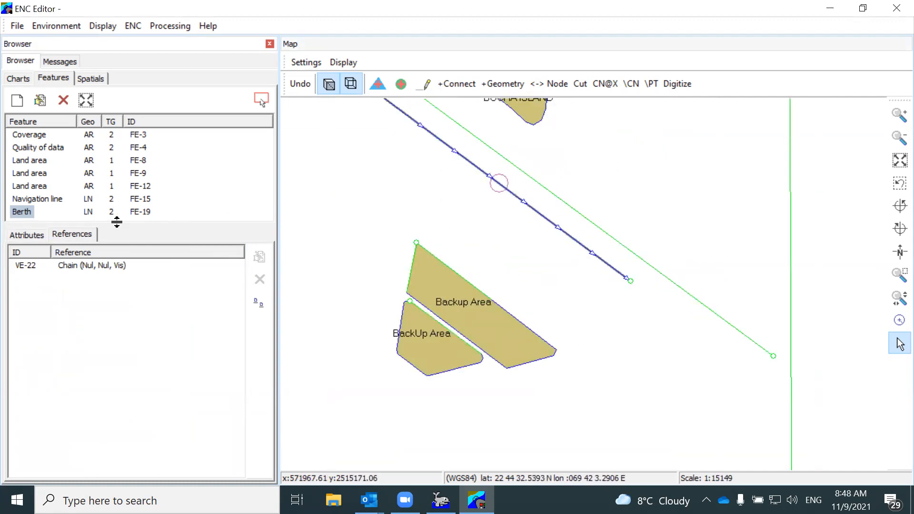
left_click(29, 234)
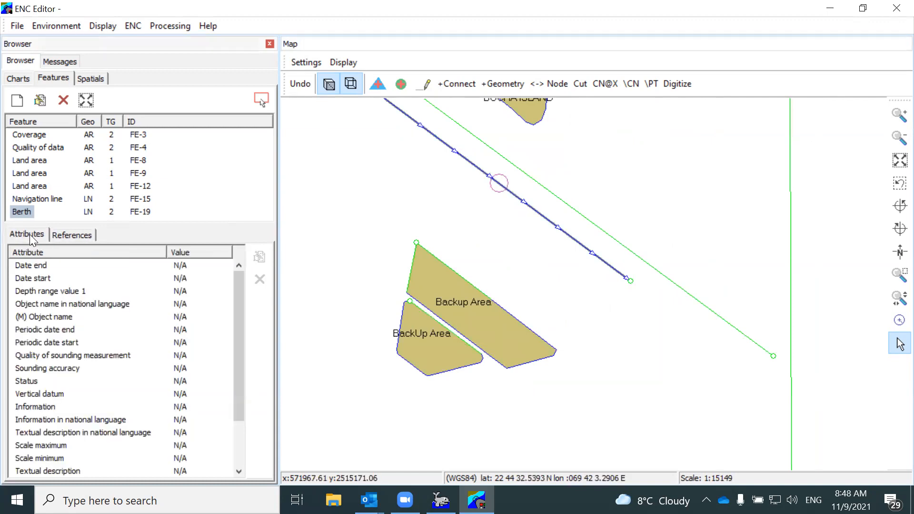
double_click(46, 318)
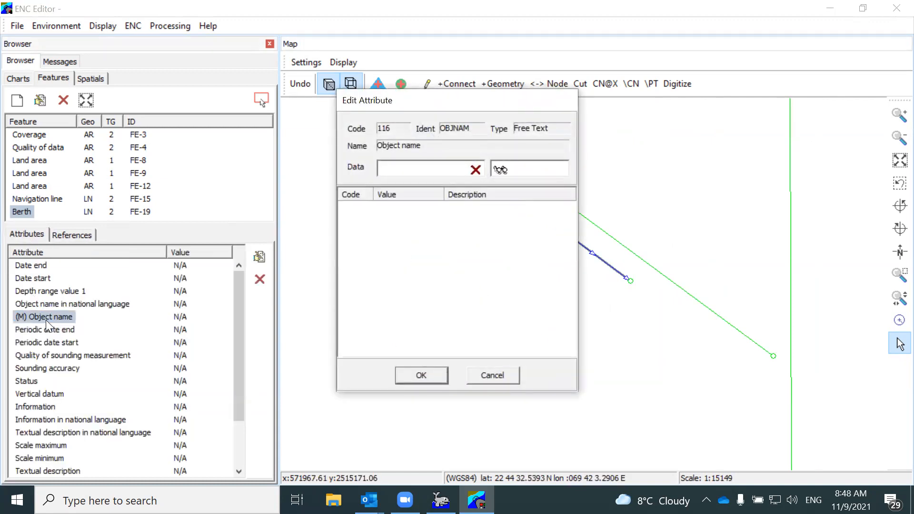
type("21")
left_click(440, 374)
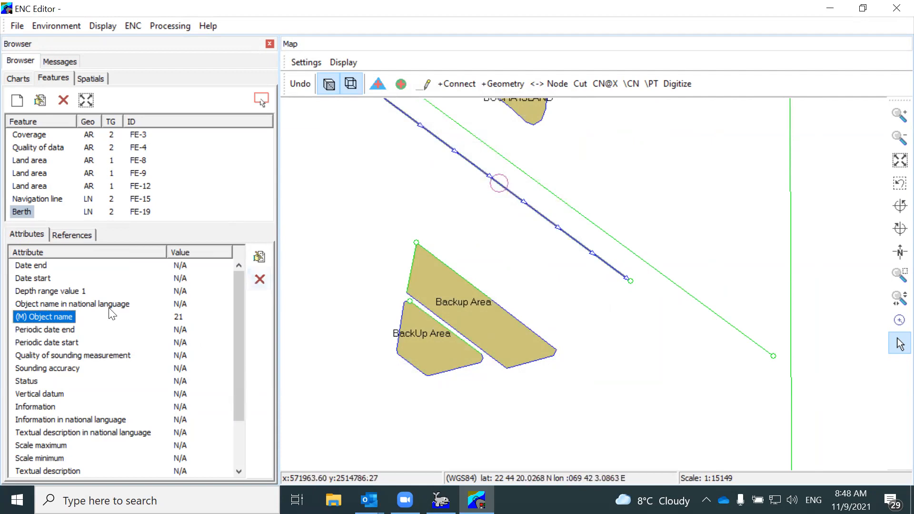
Step: Turn the background chart drawing back on beneath the finished berth line
scroll(495, 197, "up", 2)
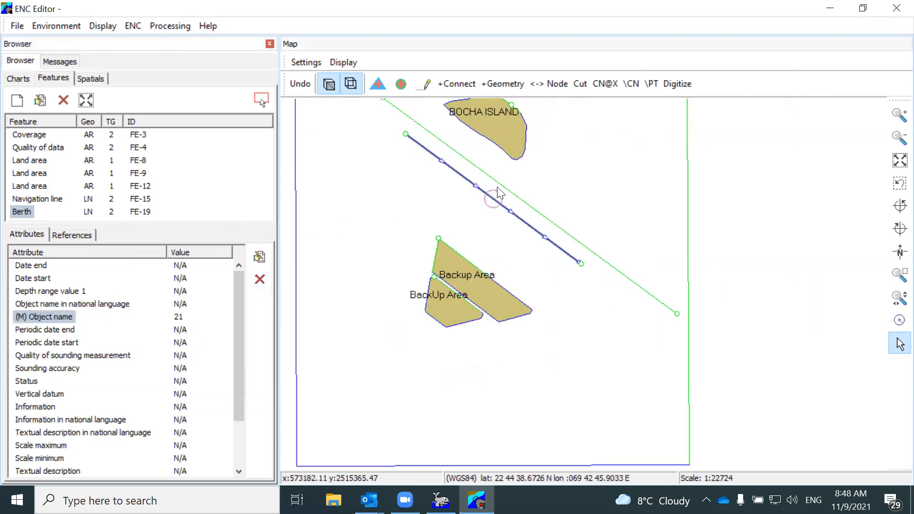
scroll(500, 193, "down", 2)
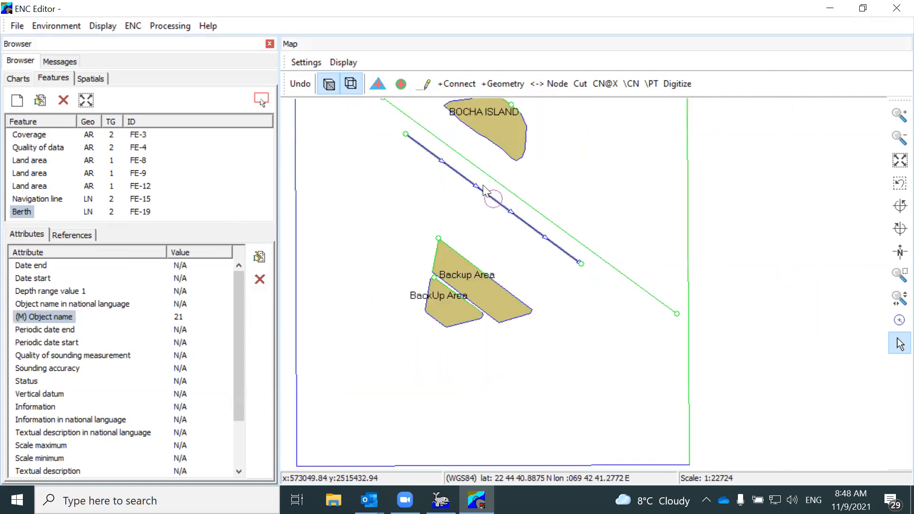
scroll(483, 186, "up", 1)
scroll(483, 186, "down", 2)
scroll(480, 190, "up", 1)
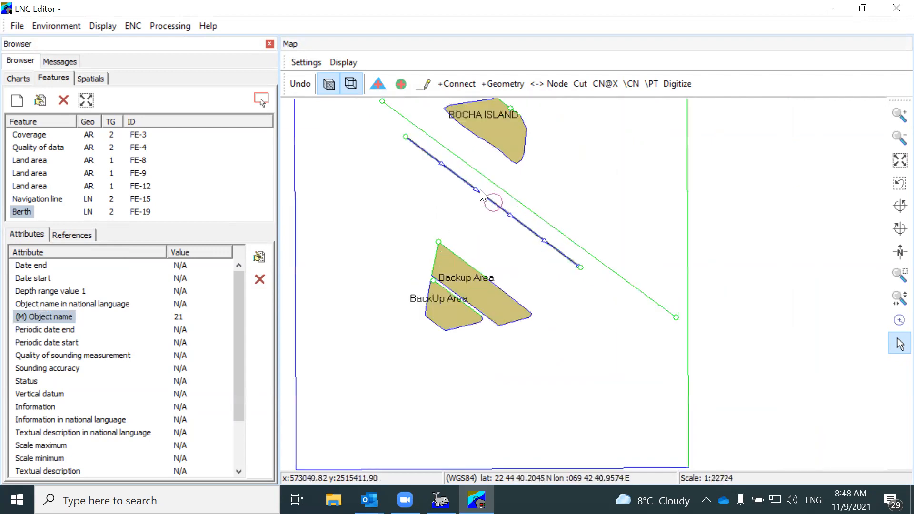
left_click(99, 24)
left_click(106, 37)
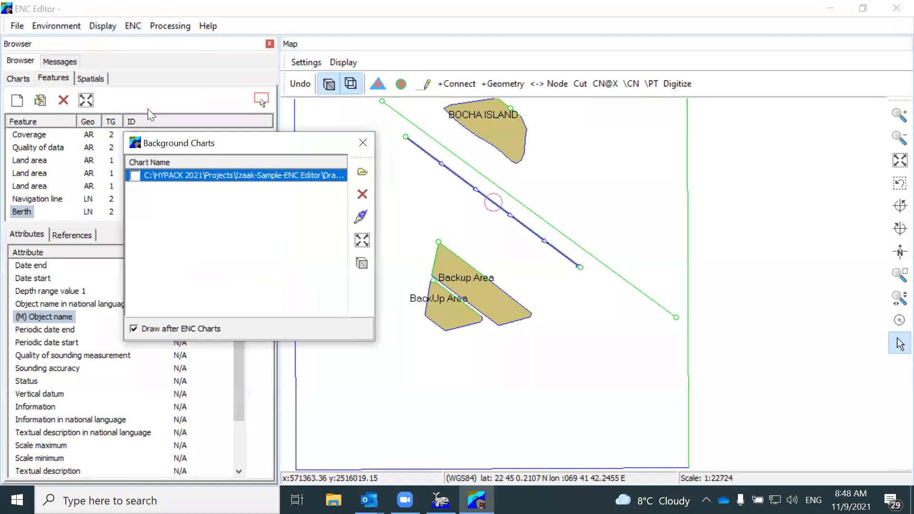
left_click(137, 174)
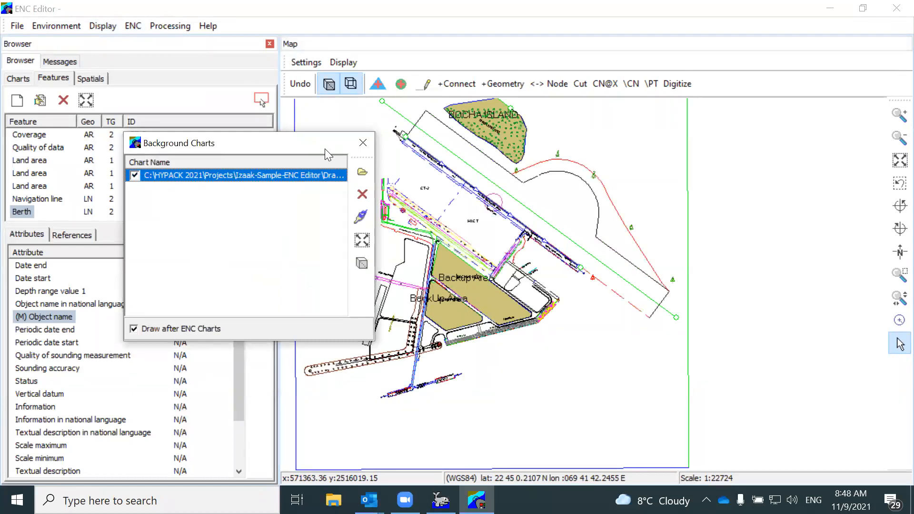
left_click(362, 143)
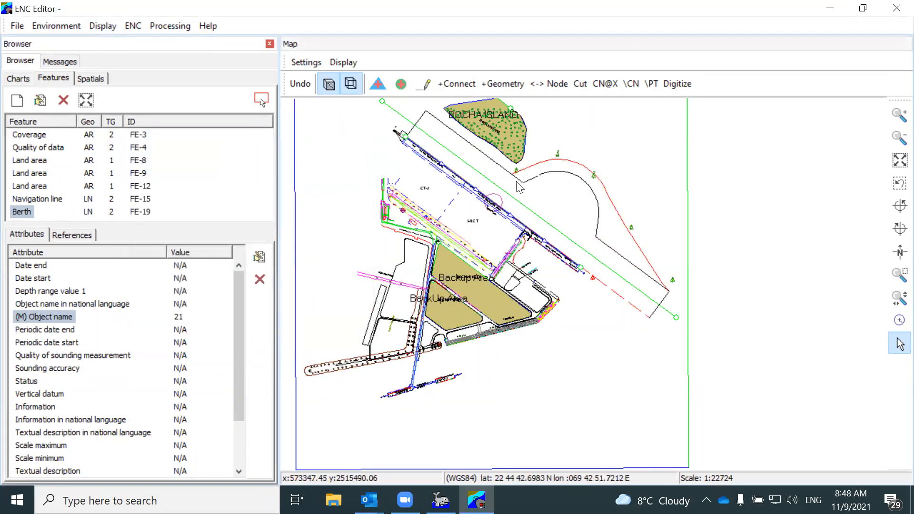
Step: Examine the buoy symbols along the curved red channel line southeast of Bocha Island in the background drawing
scroll(425, 182, "up", 1)
scroll(498, 174, "down", 2)
scroll(459, 171, "up", 2)
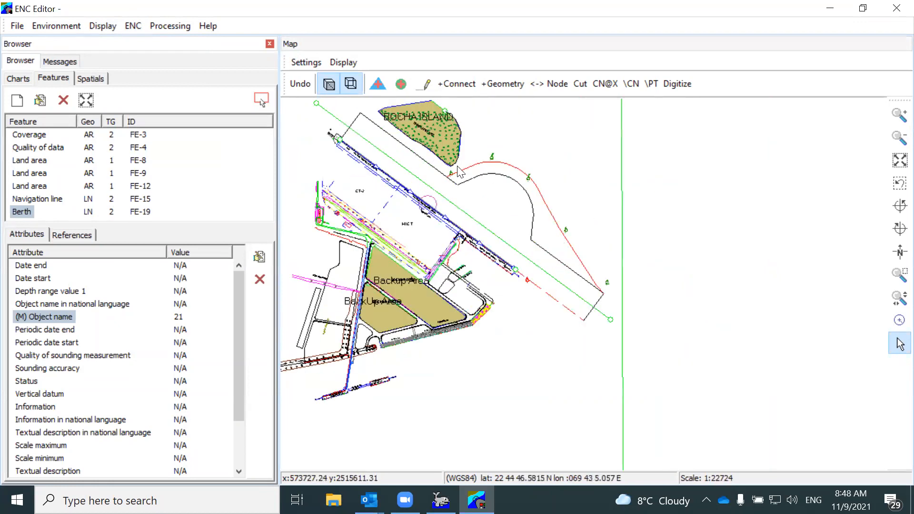
scroll(418, 188, "up", 3)
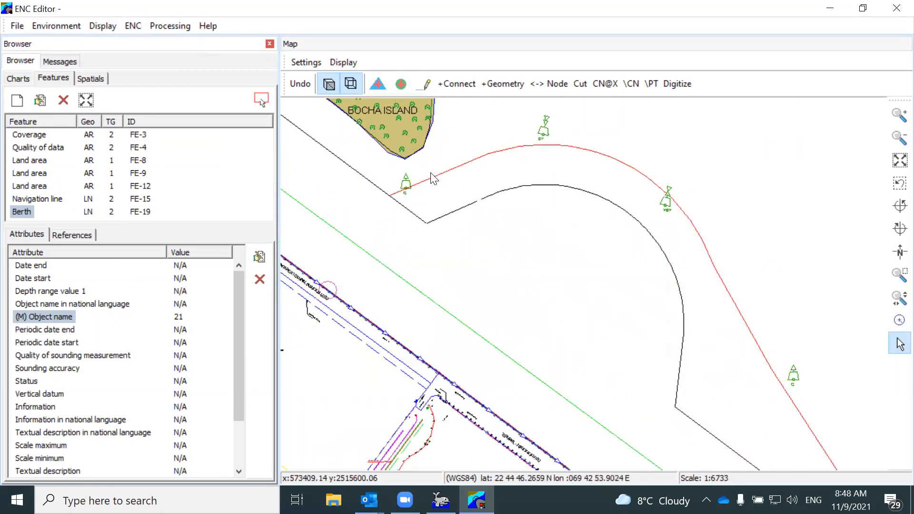
scroll(418, 190, "down", 1)
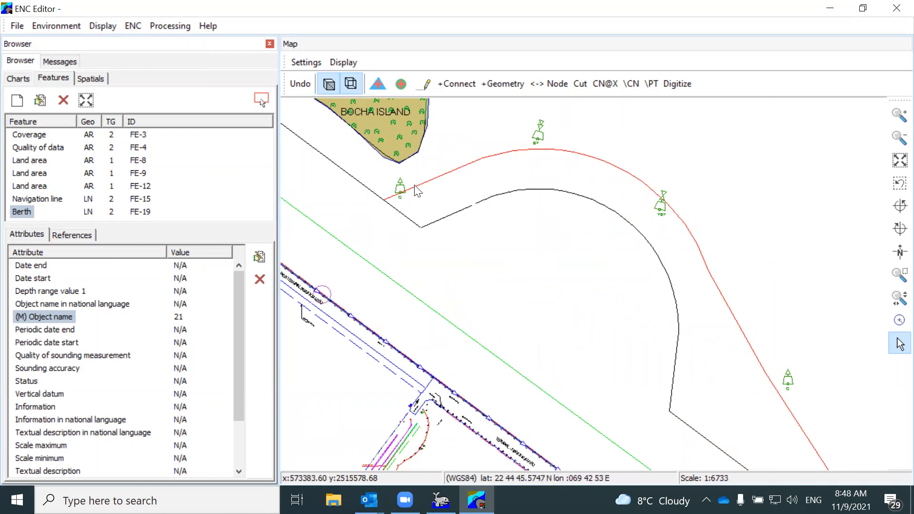
scroll(418, 190, "up", 1)
scroll(401, 197, "up", 1)
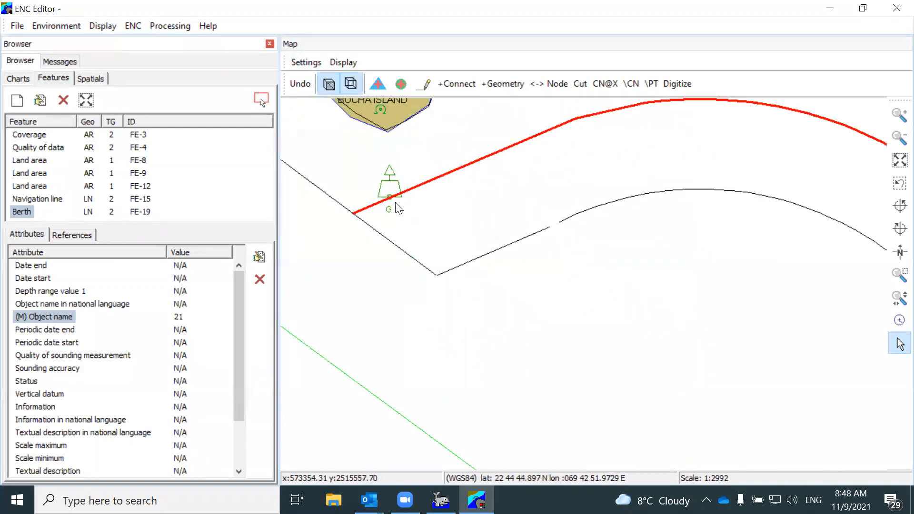
scroll(398, 203, "up", 2)
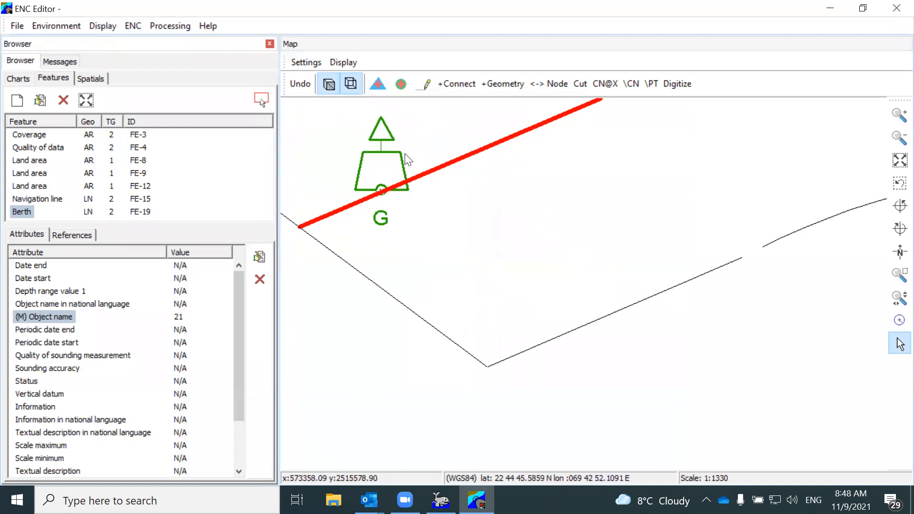
scroll(397, 148, "down", 1)
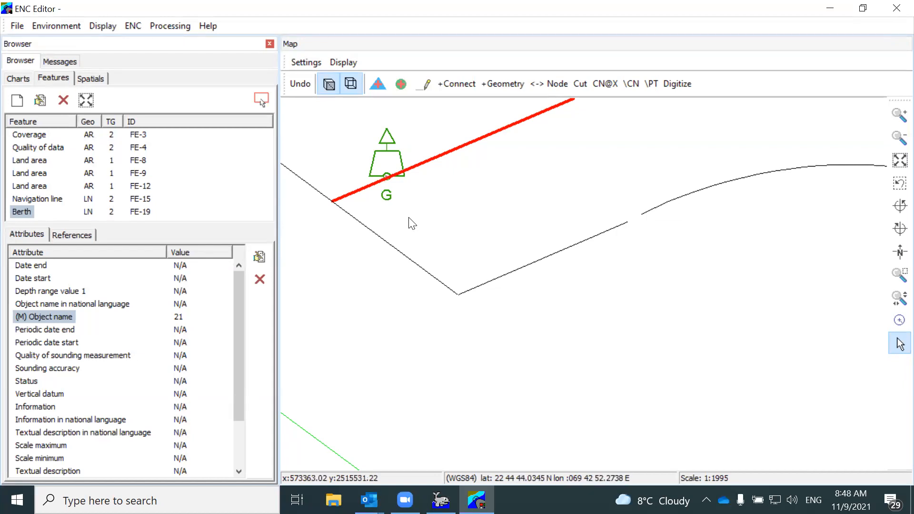
scroll(412, 223, "down", 4)
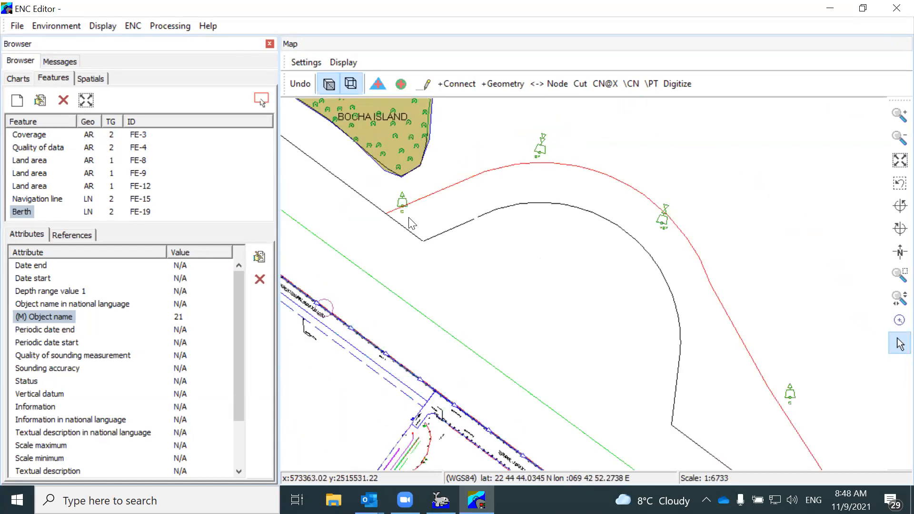
scroll(525, 160, "up", 2)
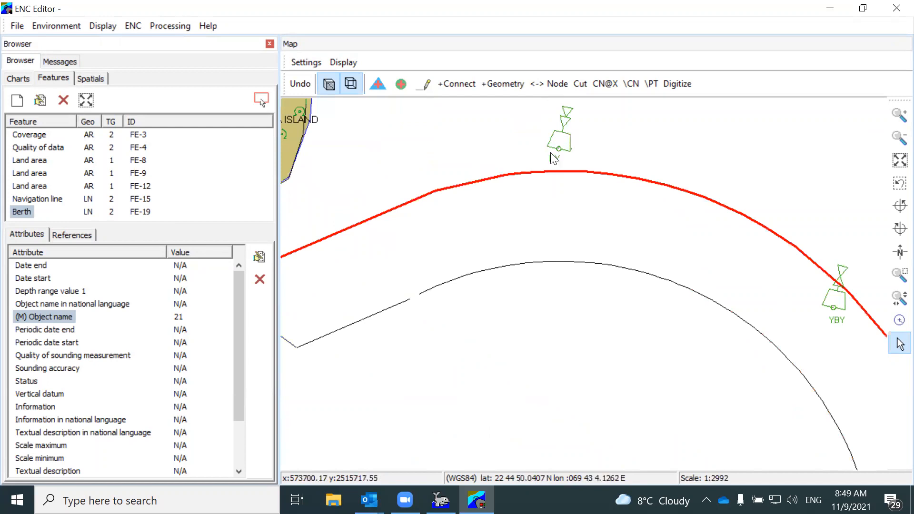
scroll(470, 177, "down", 2)
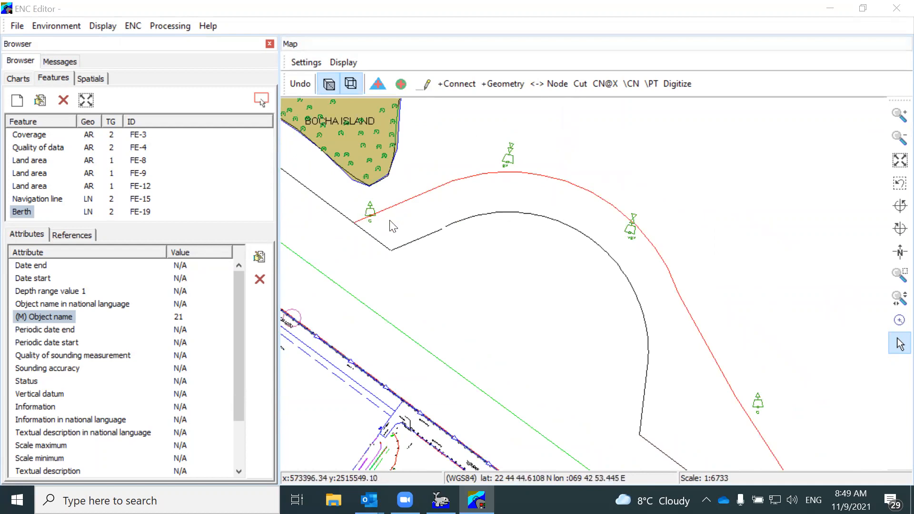
scroll(373, 217, "up", 1)
scroll(360, 220, "up", 2)
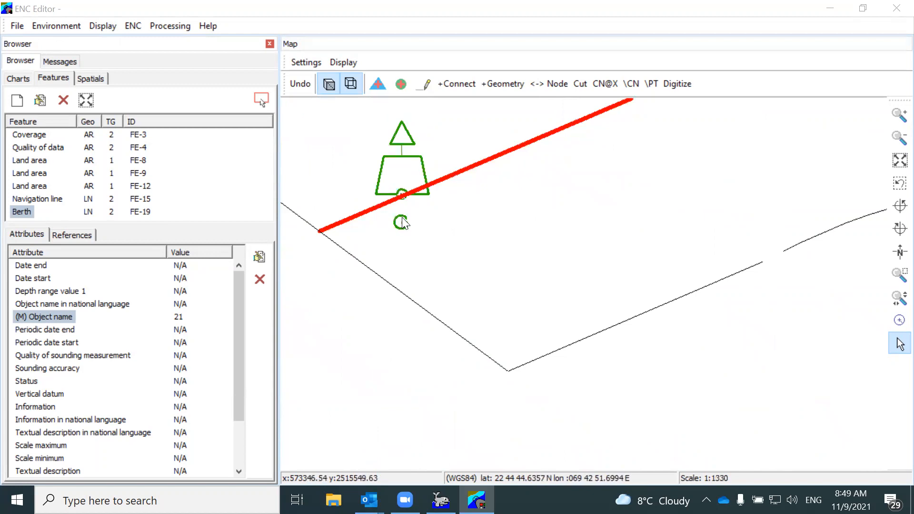
Step: Create a new Geo feature of type Buoy, lateral with Point geometry, without creating a spatial for it
left_click(48, 80)
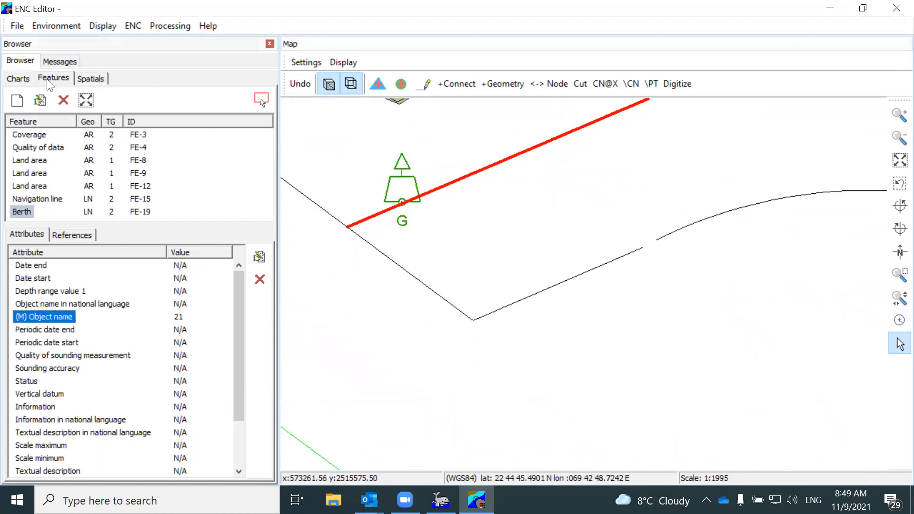
left_click(17, 102)
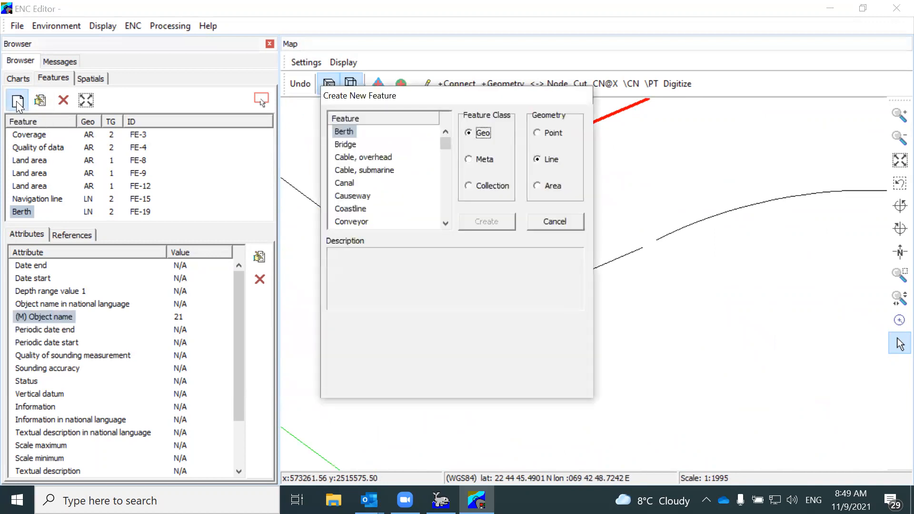
left_click(543, 134)
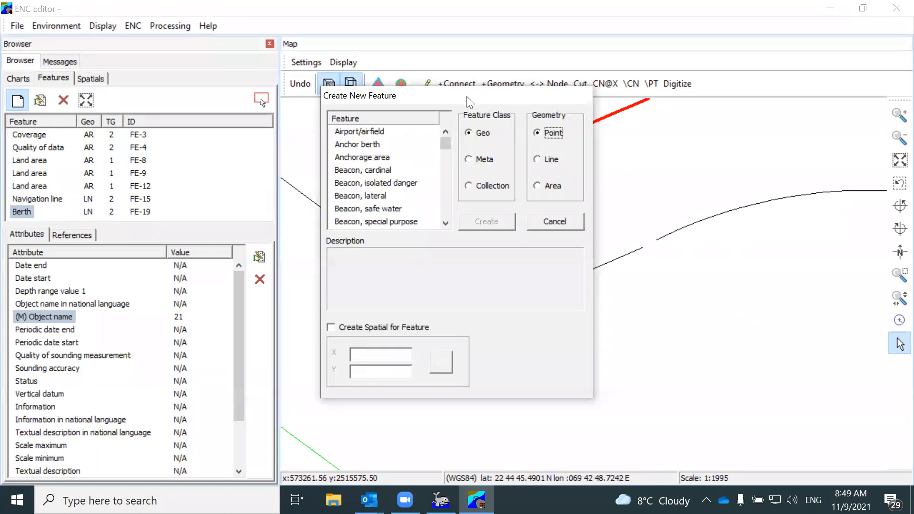
left_click_drag(468, 101, 220, 57)
left_click(138, 281)
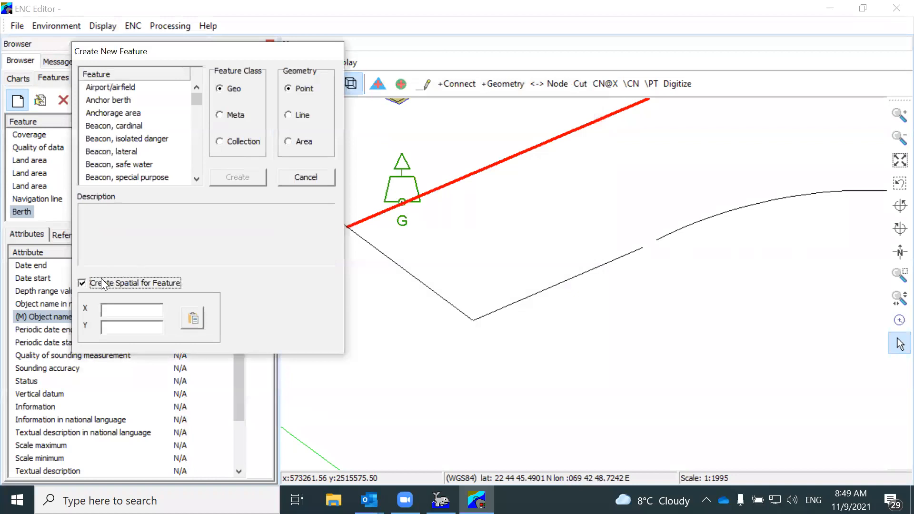
left_click(138, 311)
left_click(88, 283)
left_click(303, 90)
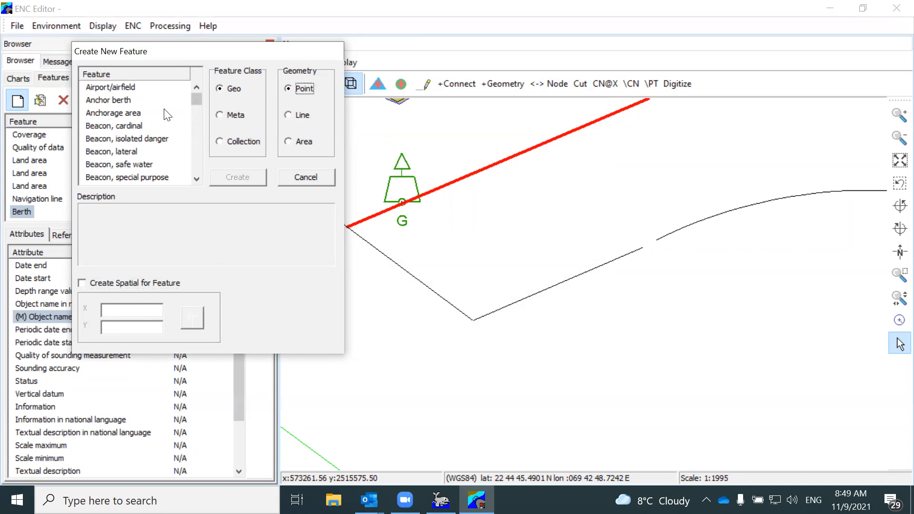
left_click(196, 178)
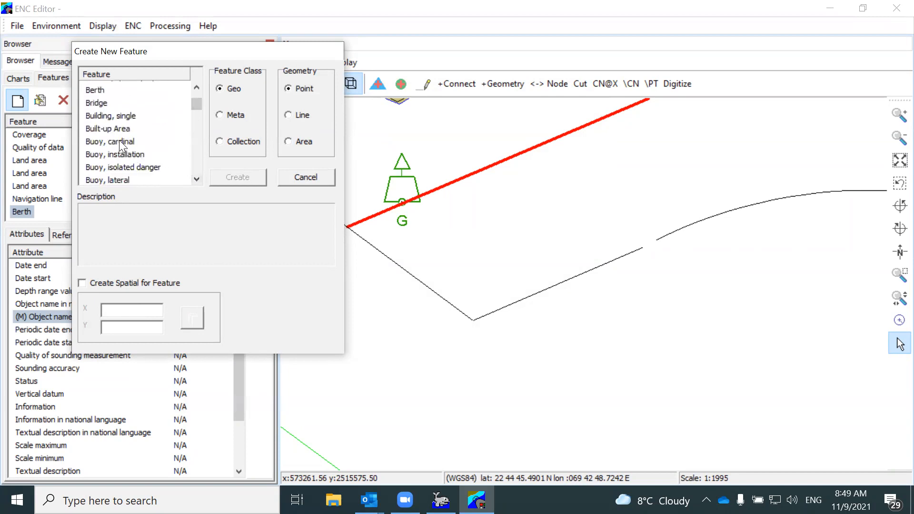
left_click(120, 141)
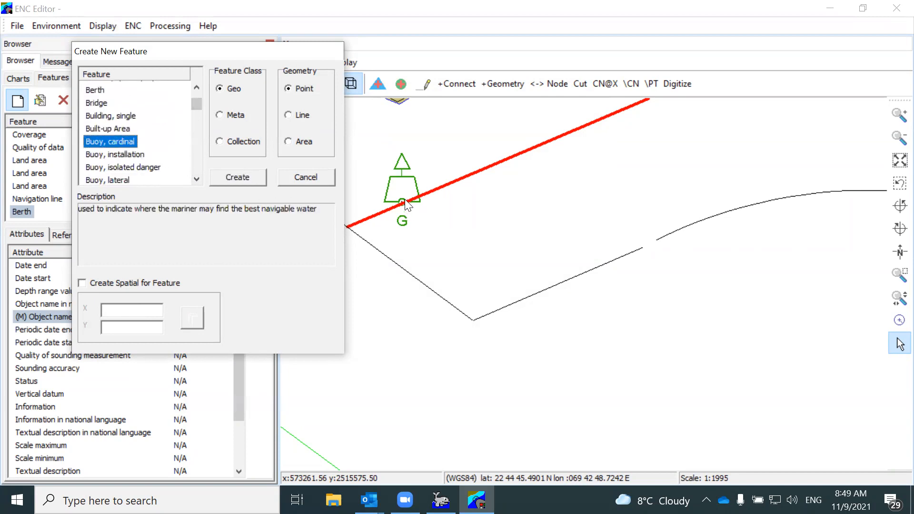
left_click(128, 176)
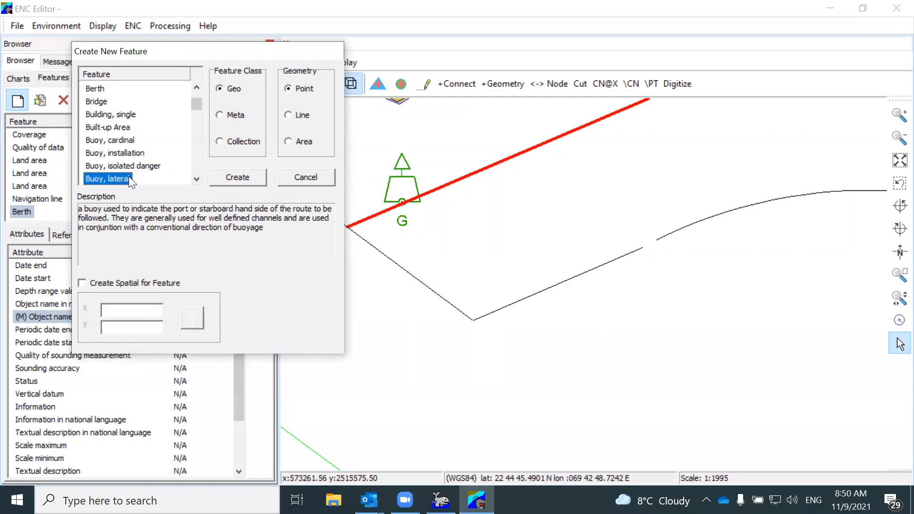
left_click(242, 180)
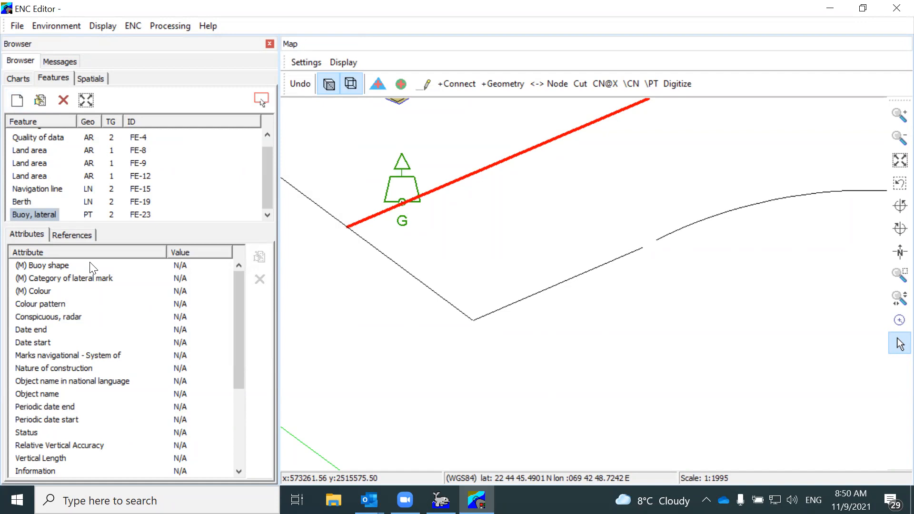
Step: Set the lateral buoy's mandatory Buoy shape attribute to can (cylindrical)
left_click(52, 267)
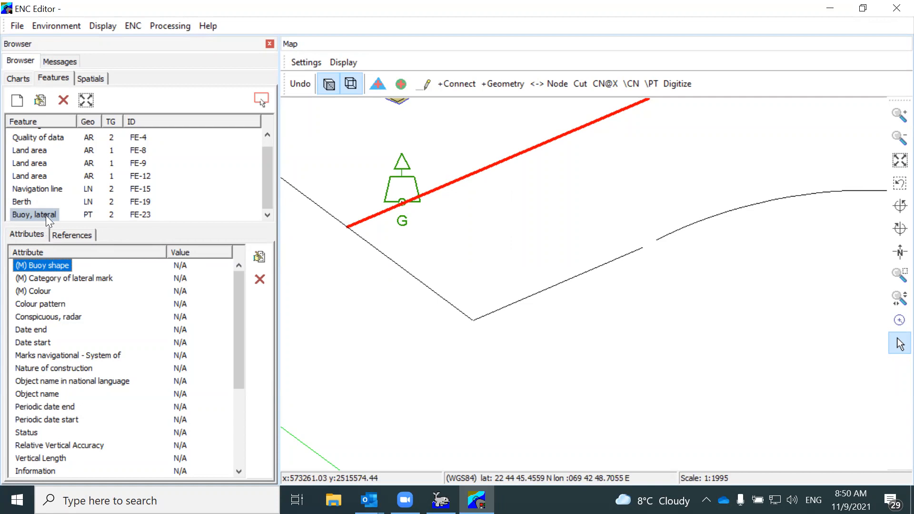
double_click(51, 266)
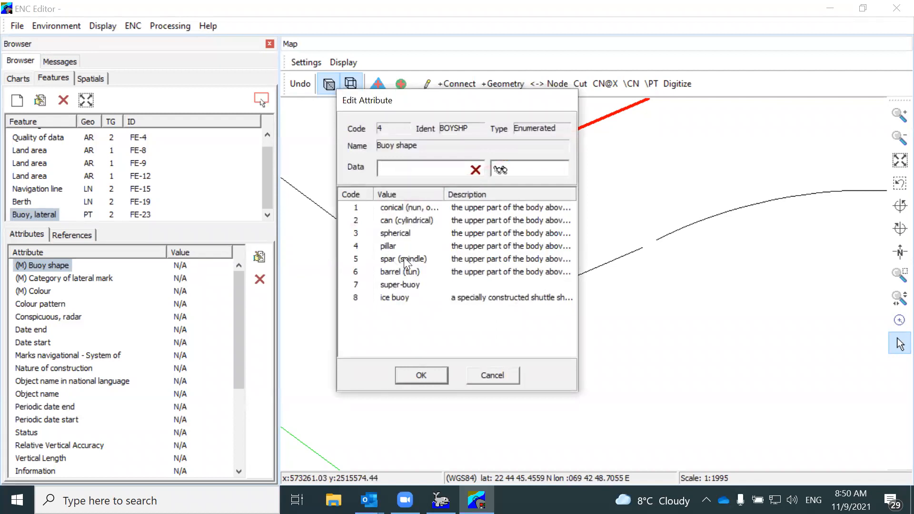
left_click(402, 221)
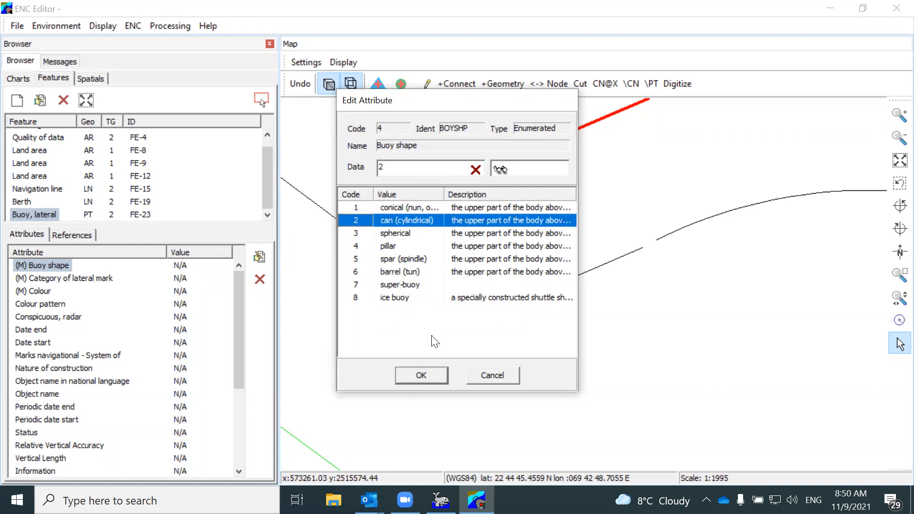
left_click(421, 375)
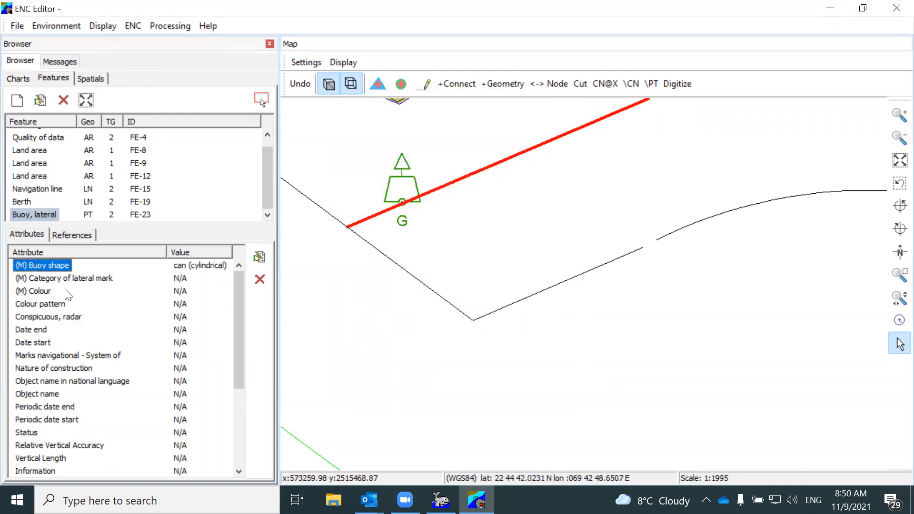
Step: Set the lateral buoy's Category of lateral mark to port-hand lateral mark and its Colour to green
double_click(50, 279)
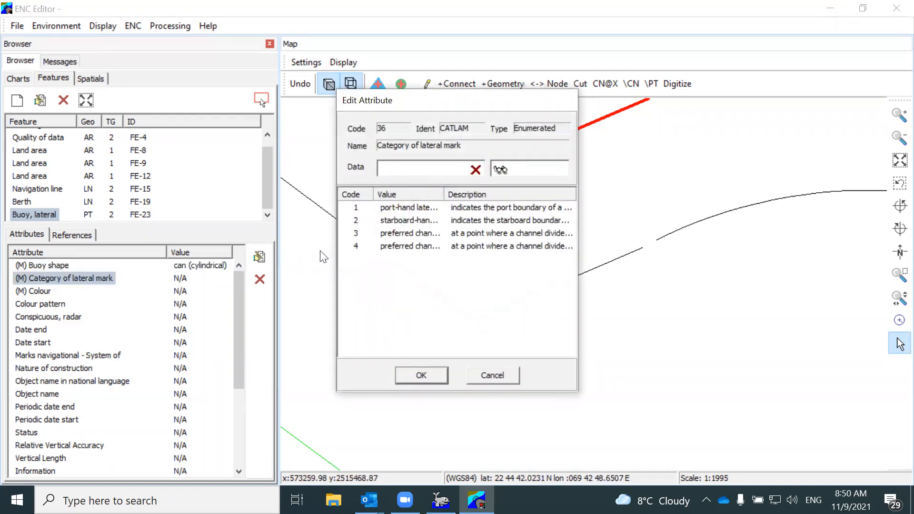
left_click_drag(442, 193, 528, 208)
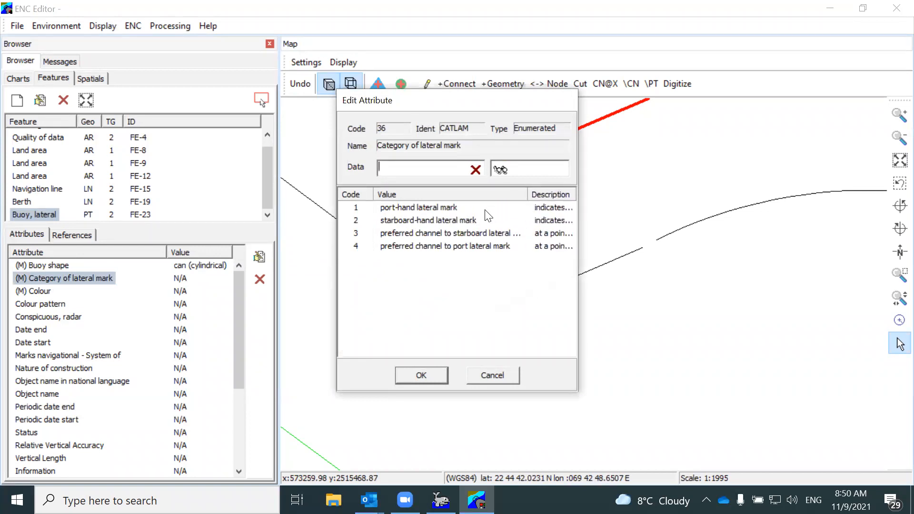
left_click(451, 208)
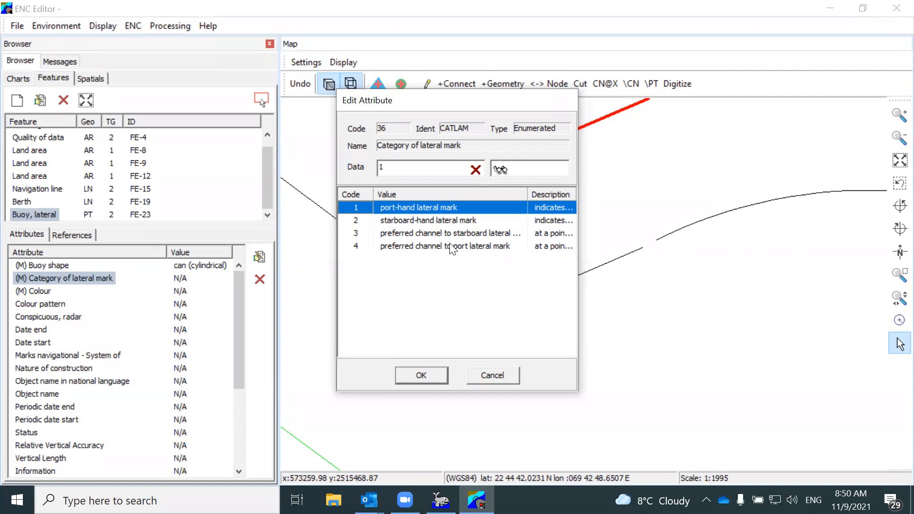
left_click(421, 375)
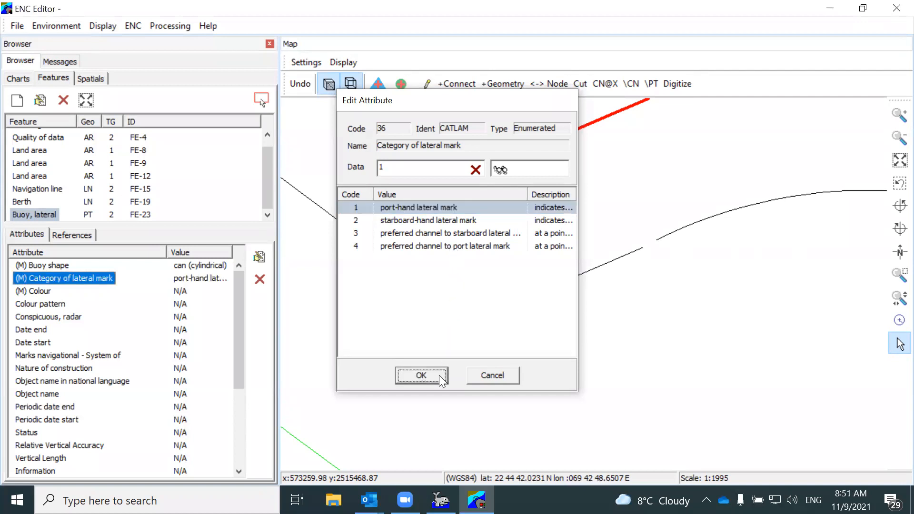
double_click(38, 291)
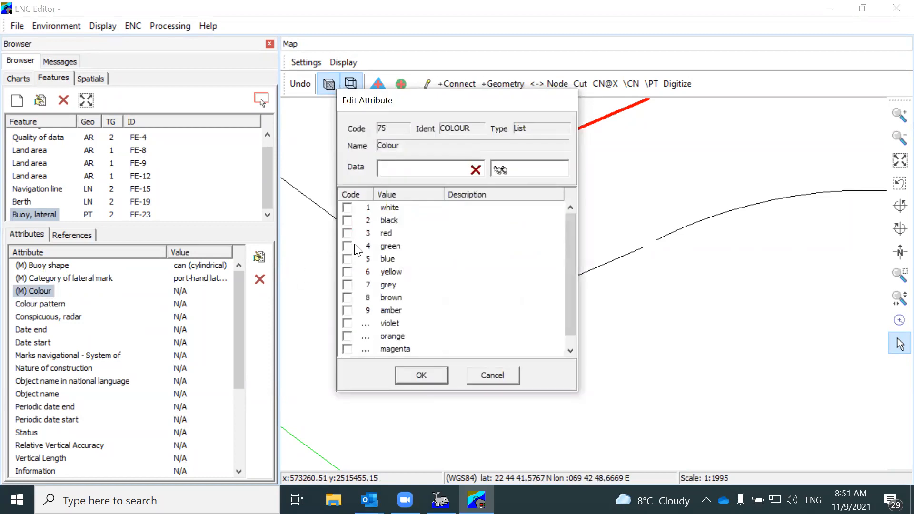
left_click(347, 245)
left_click(425, 375)
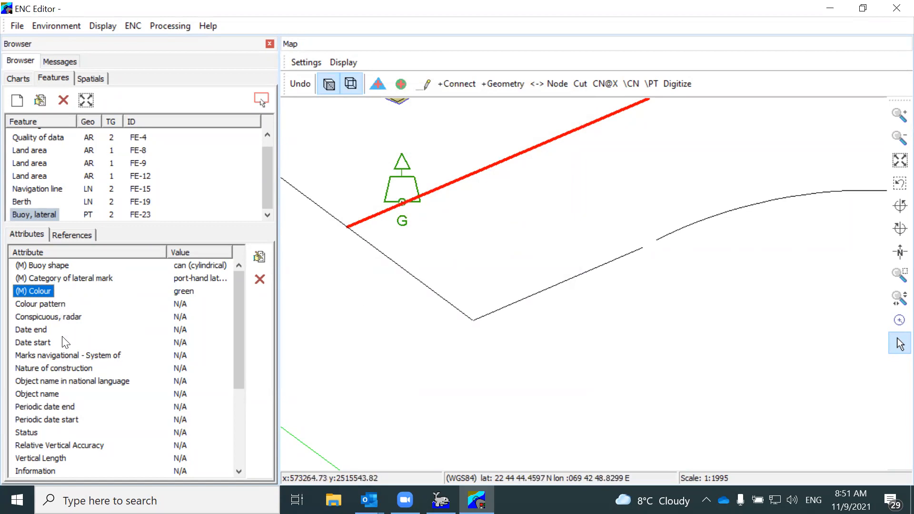
Step: Set the lateral buoy's Object name attribute to 21
left_click(55, 394)
double_click(55, 394)
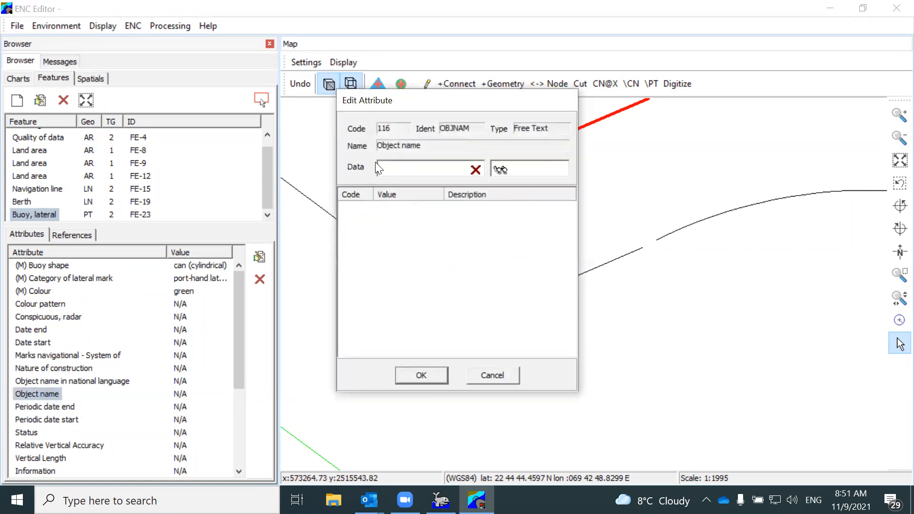
left_click_drag(460, 101, 237, 159)
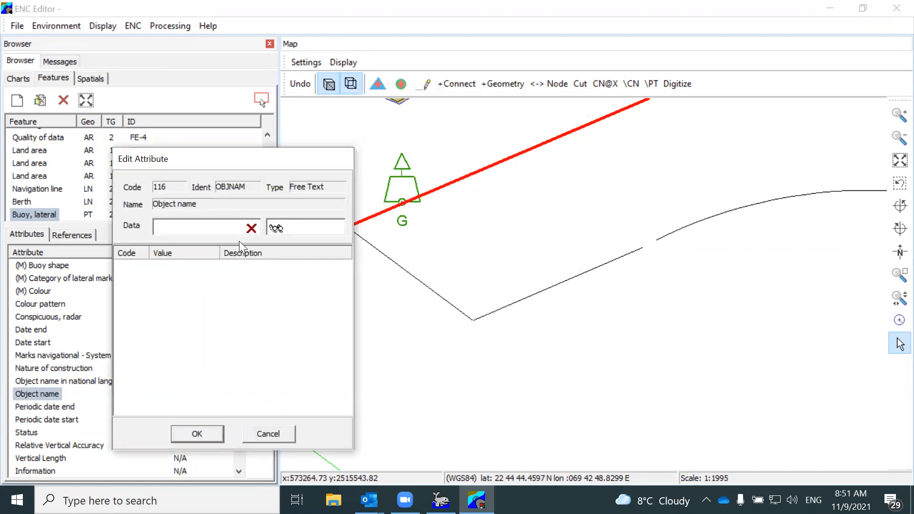
type("21")
left_click(196, 433)
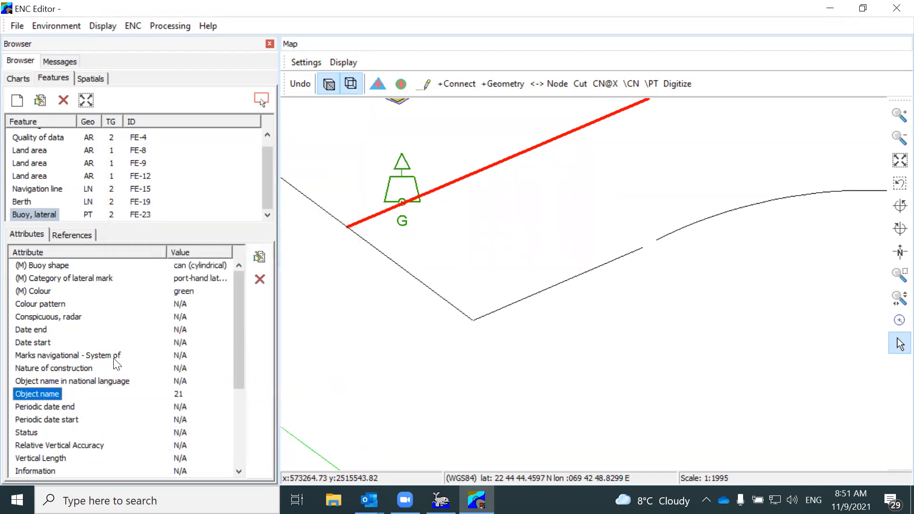
scroll(116, 365, "down", 2)
scroll(116, 366, "up", 2)
Step: Place an isolated node at the base centre of the green lateral buoy symbol in the background drawing
left_click(37, 215)
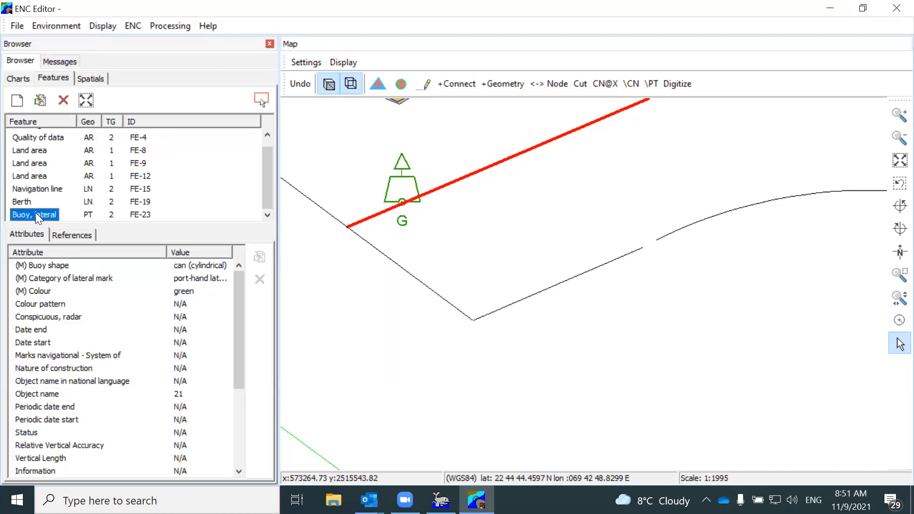
left_click(380, 89)
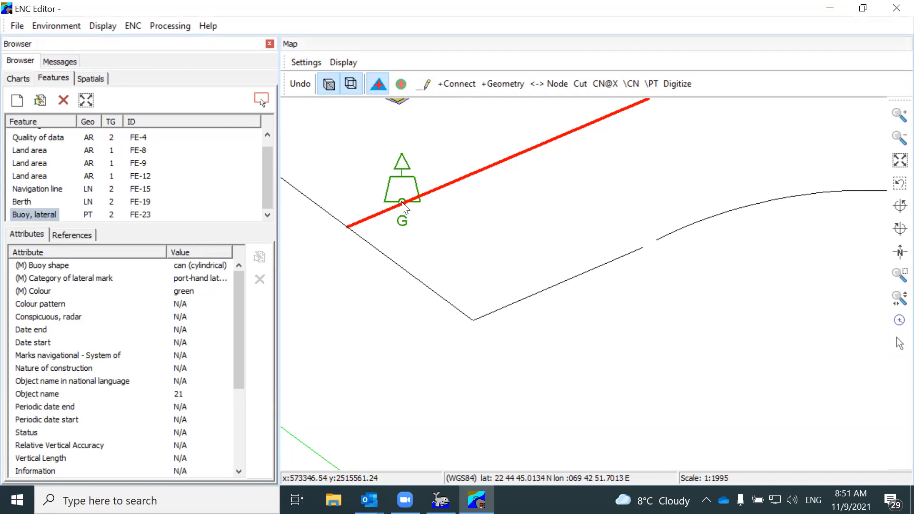
scroll(401, 202, "up", 2)
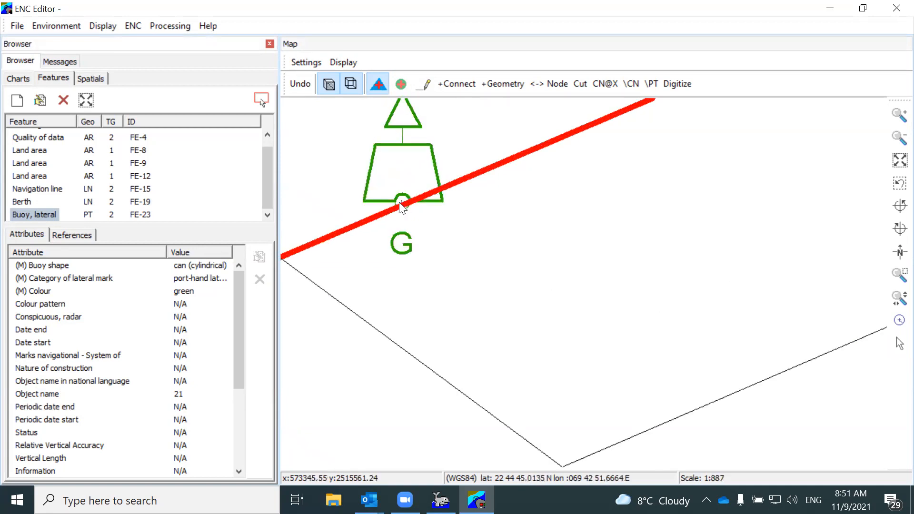
left_click(402, 202)
scroll(401, 204, "up", 2)
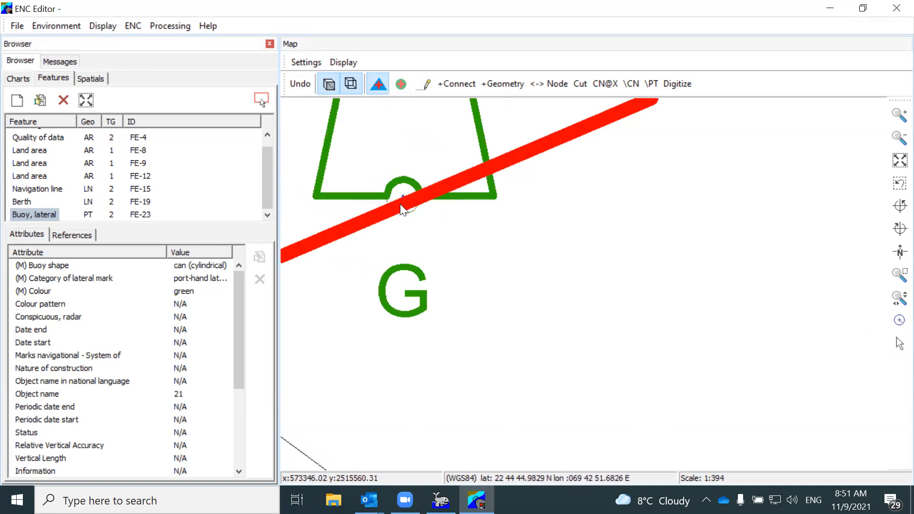
scroll(399, 204, "down", 2)
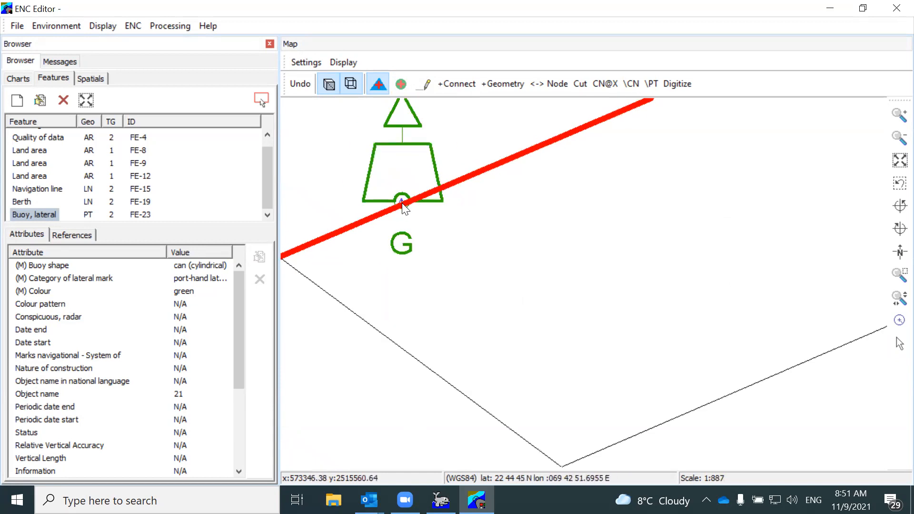
scroll(402, 202, "down", 1)
scroll(408, 211, "down", 1)
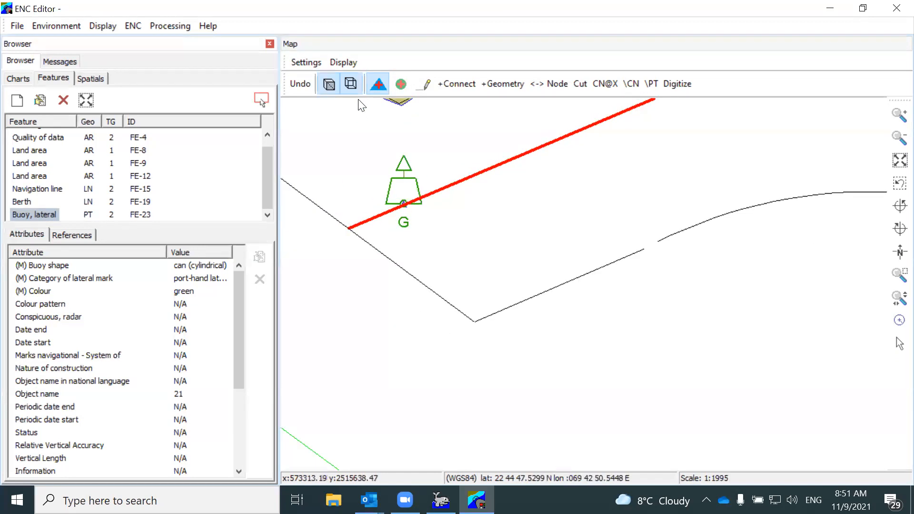
Step: Hide the background chart drawing from the map
left_click(102, 27)
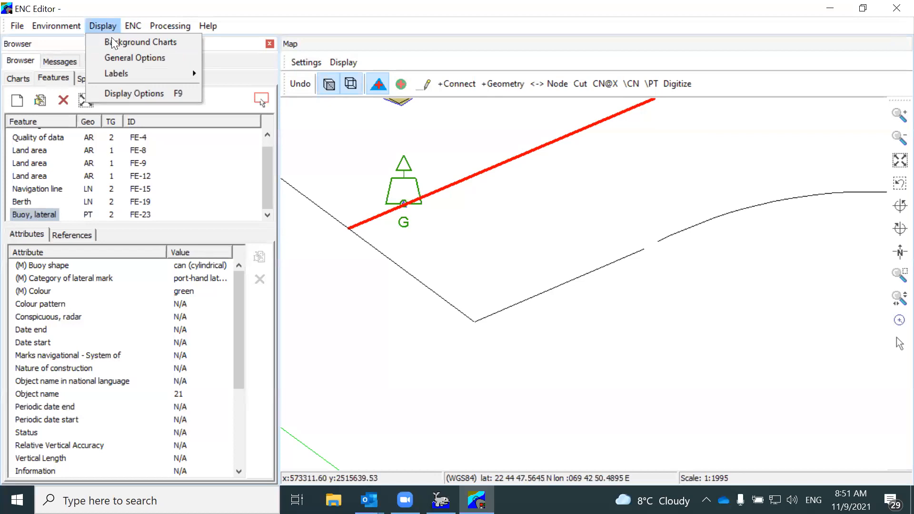
left_click(157, 41)
left_click(135, 176)
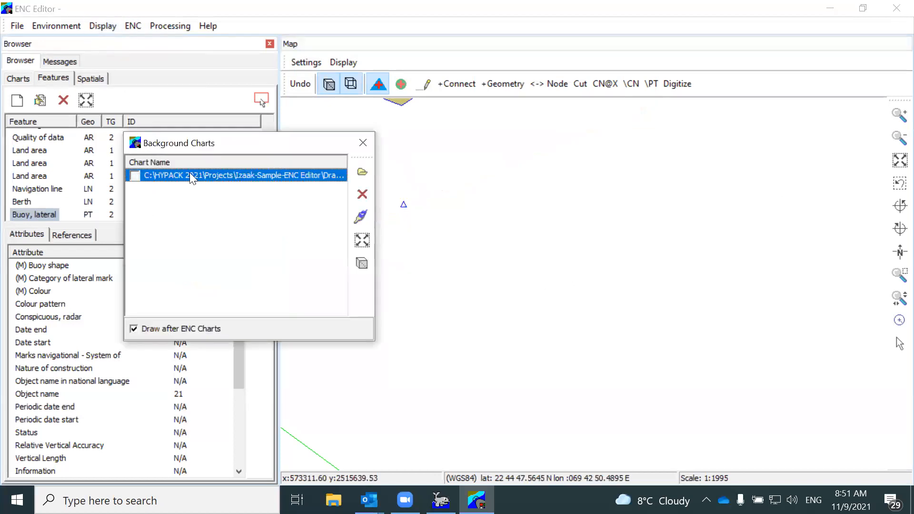
left_click(362, 142)
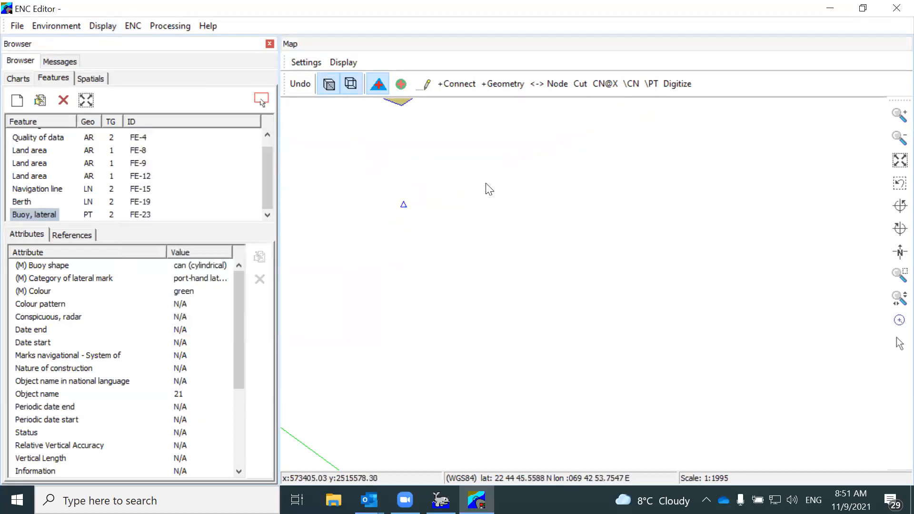
Step: Place four extra isolated nodes and a position marker on the empty map around the buoy node
left_click(533, 213)
left_click(431, 281)
left_click(505, 341)
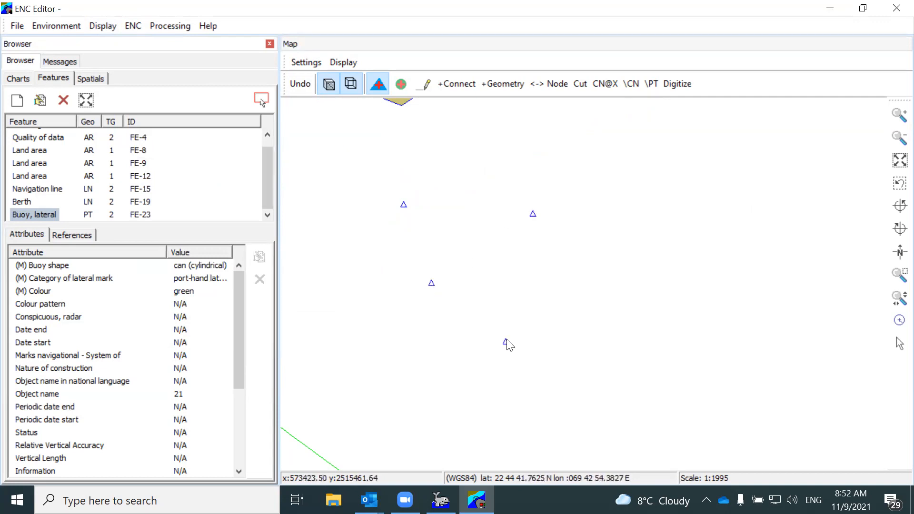
left_click(495, 209)
left_click(494, 217)
left_click(493, 217)
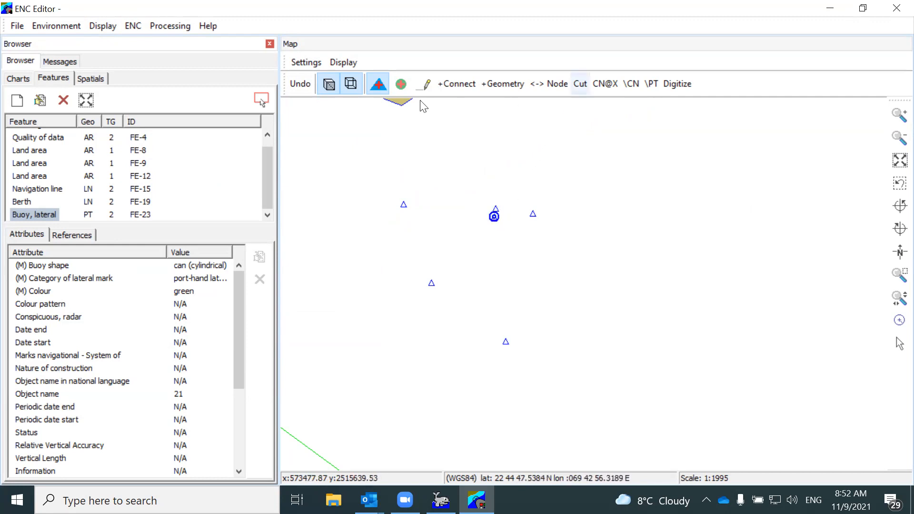
Step: Undo the four extra nodes and clear the position marker, keeping only the buoy node
left_click(308, 87)
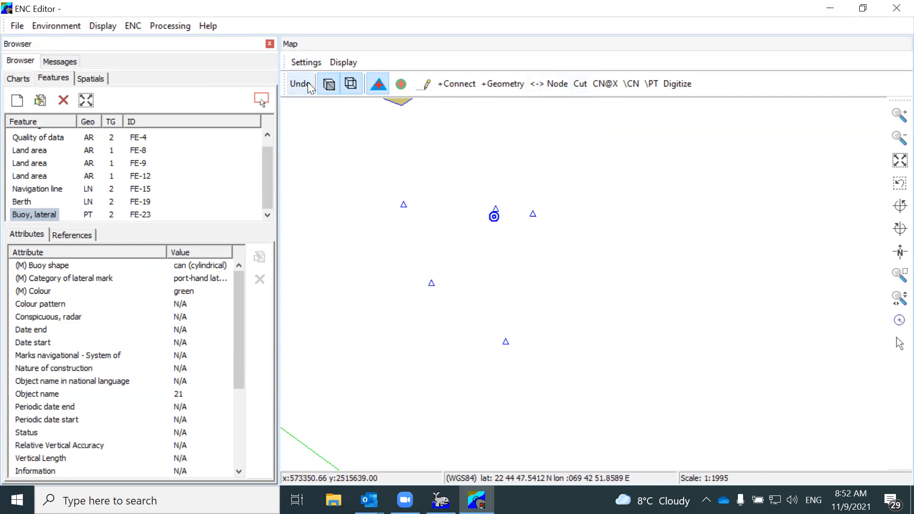
left_click(308, 81)
left_click(308, 82)
left_click(308, 82)
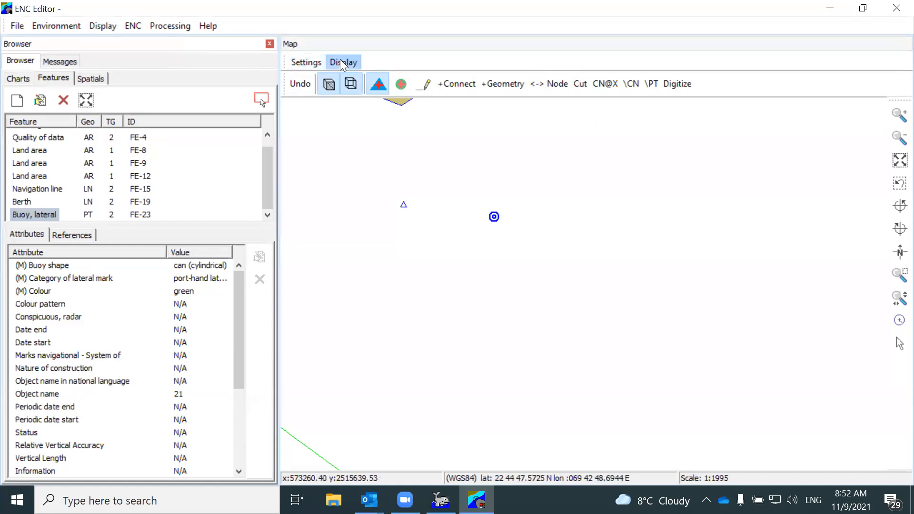
left_click(308, 62)
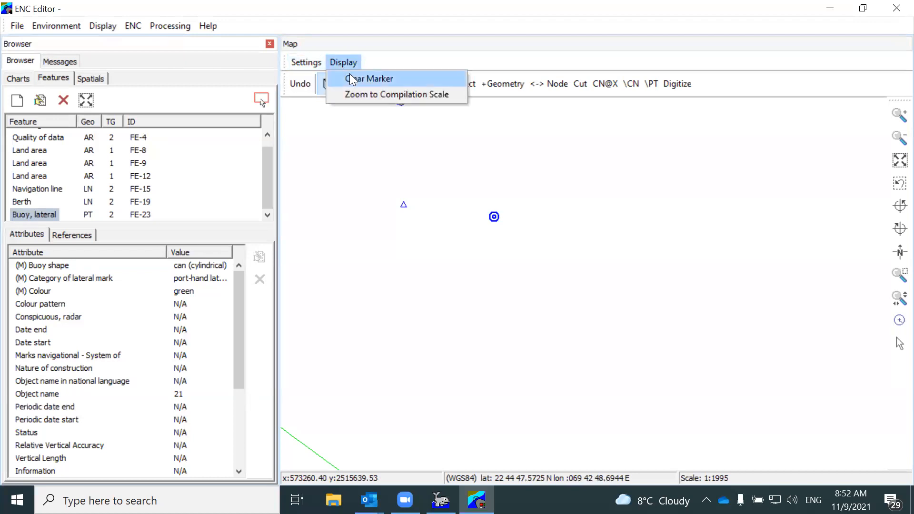
left_click(349, 73)
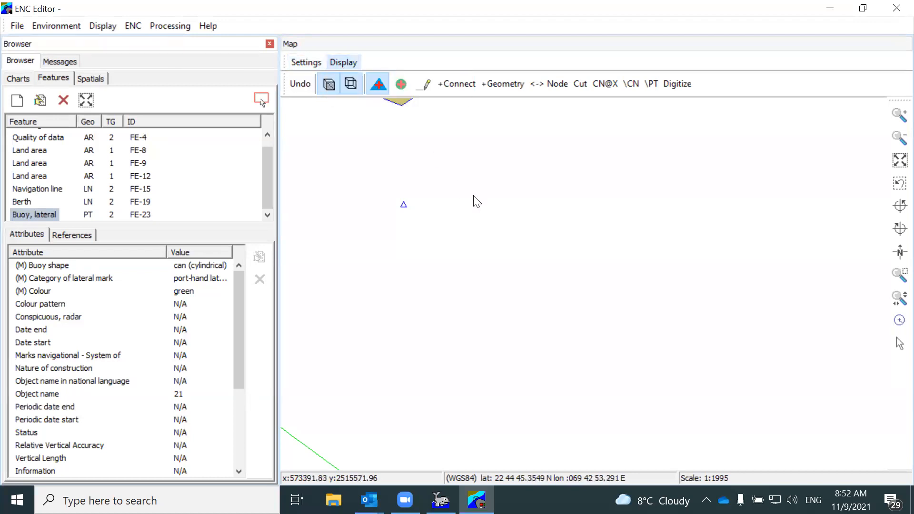
Step: Place another position marker on the empty map and clear it
left_click(532, 236)
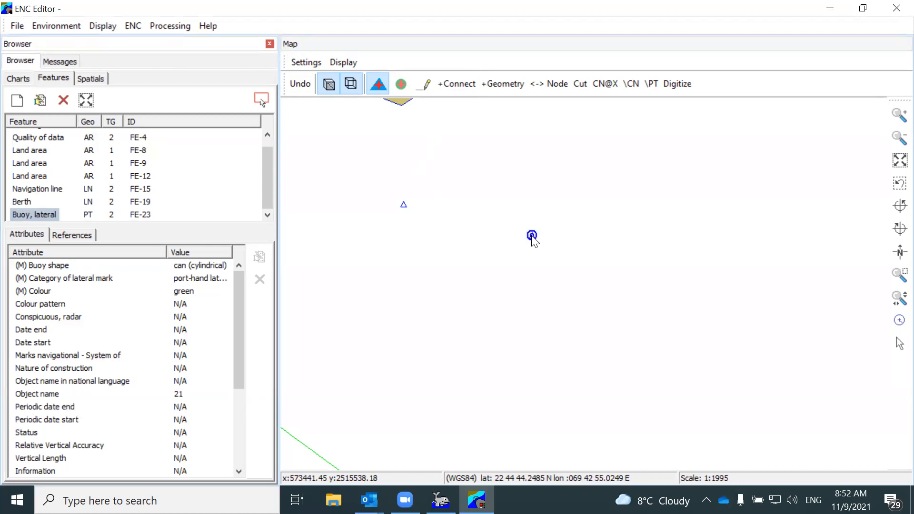
left_click(342, 62)
left_click(369, 80)
left_click(301, 84)
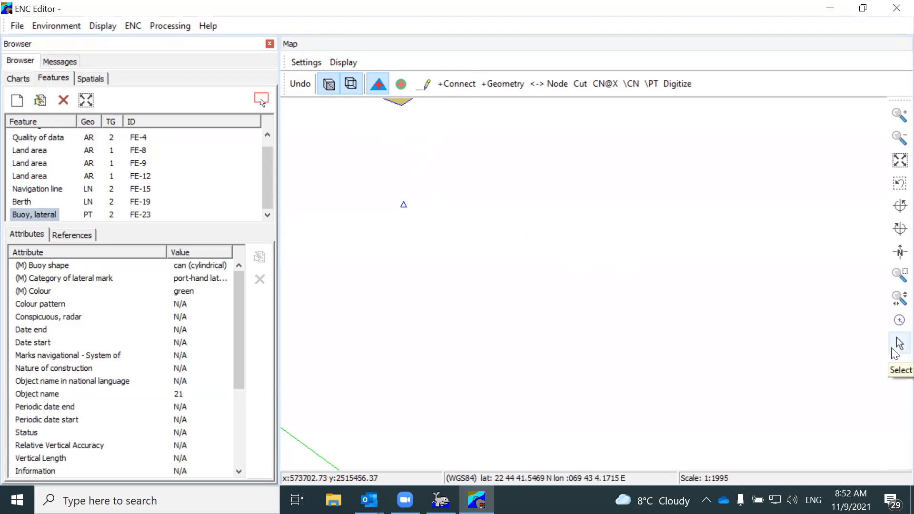
Step: Select the isolated node on the map and add it to the lateral buoy's references, closing the clipboard
left_click(892, 348)
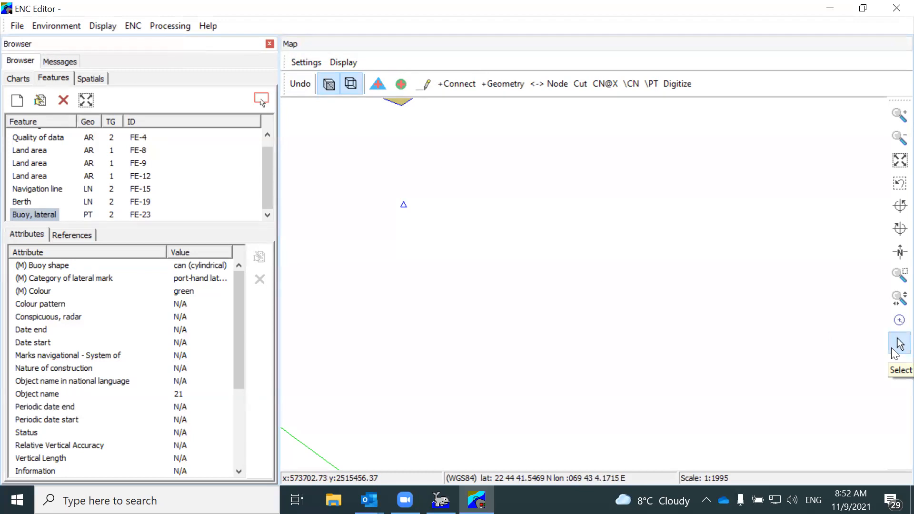
left_click(404, 208)
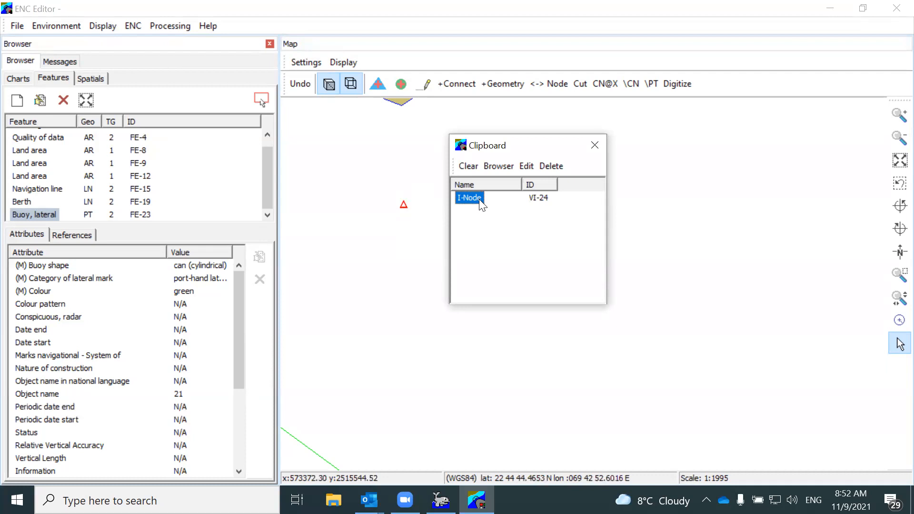
left_click(38, 215)
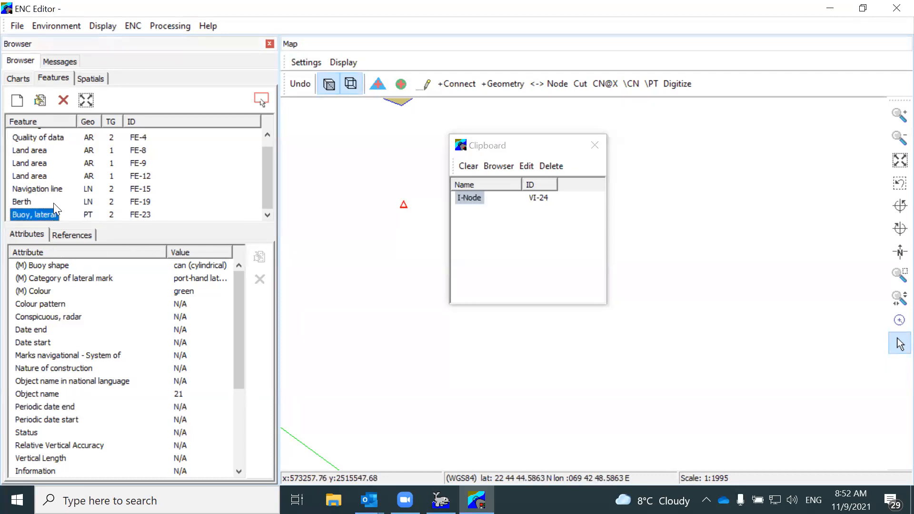
left_click(79, 236)
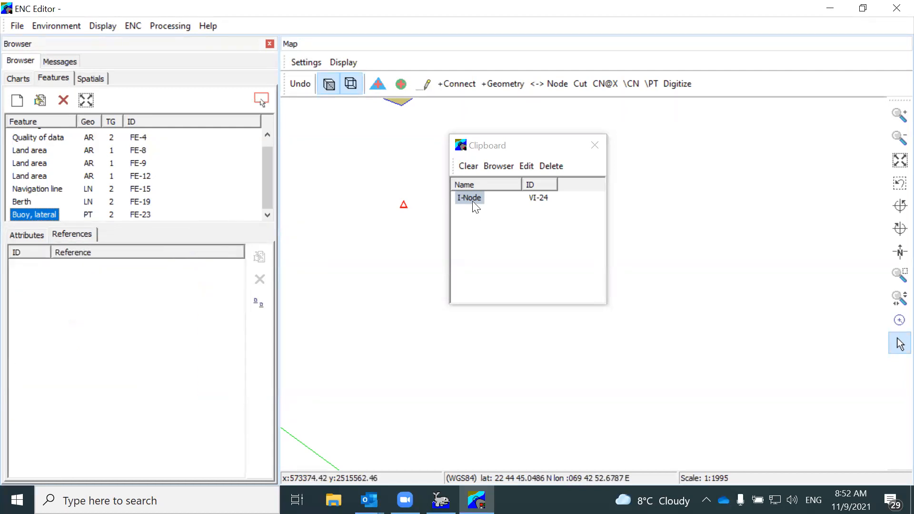
left_click_drag(473, 198, 163, 302)
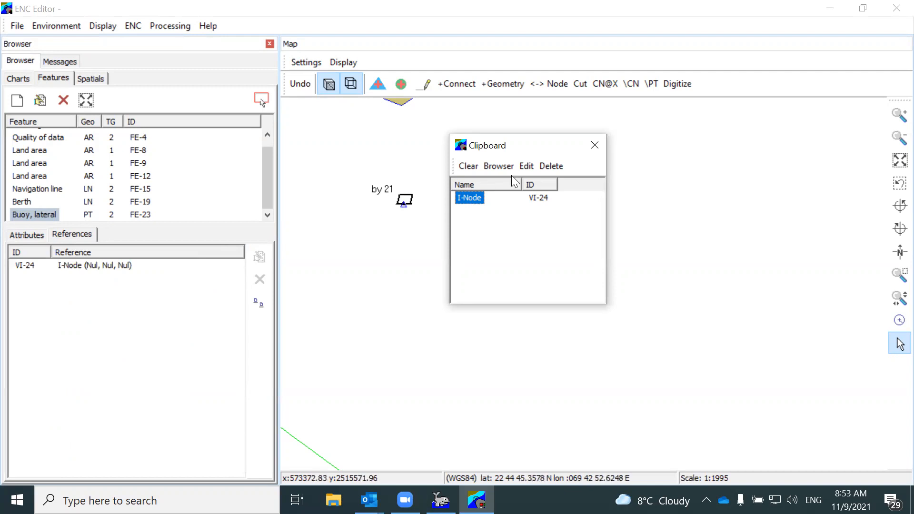
left_click(594, 145)
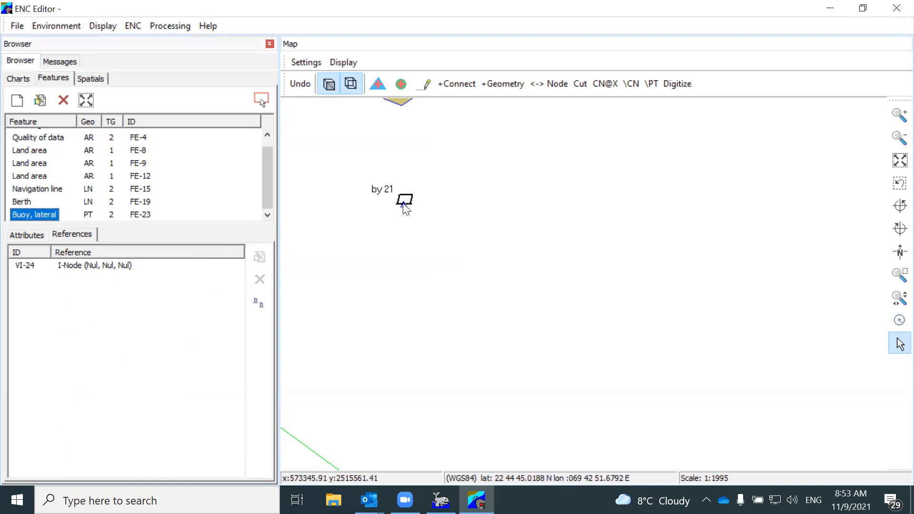
Step: Show the background chart to compare the charted buoy with the drawing's symbol, and hide it again
left_click(102, 26)
left_click(109, 42)
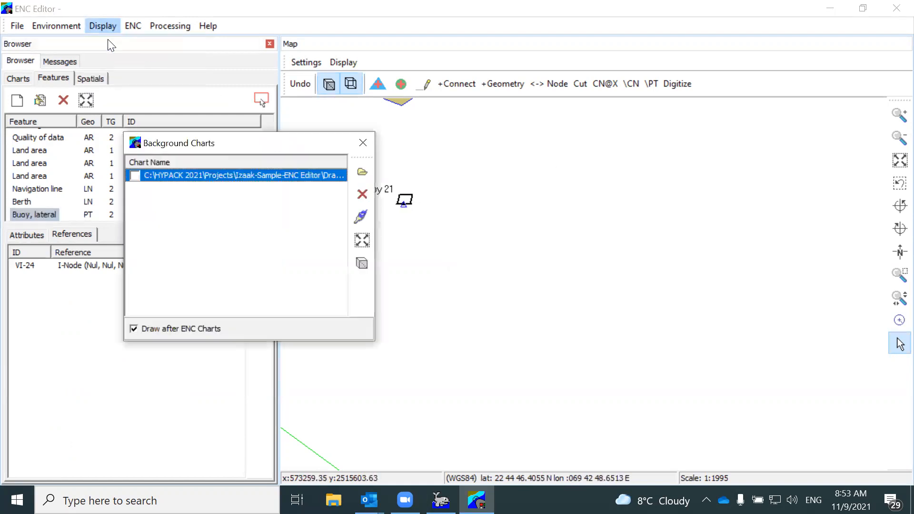
left_click(135, 175)
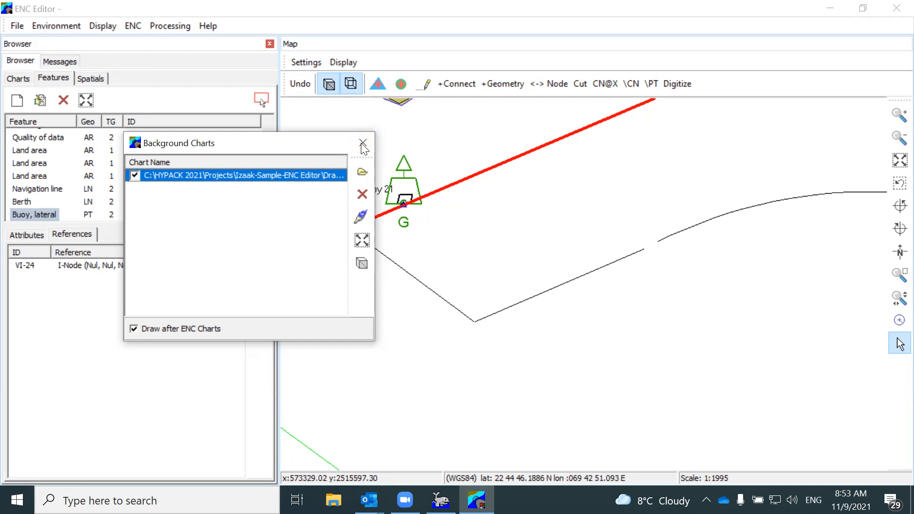
left_click(135, 175)
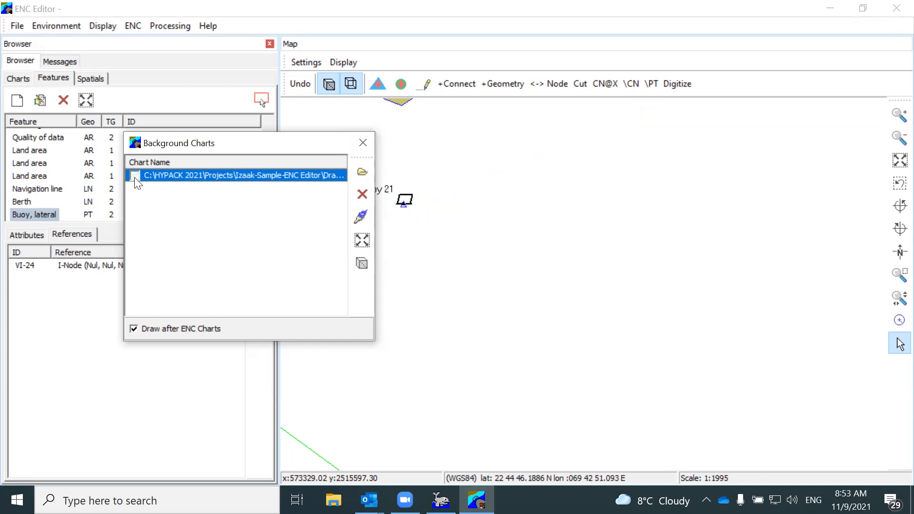
left_click(367, 146)
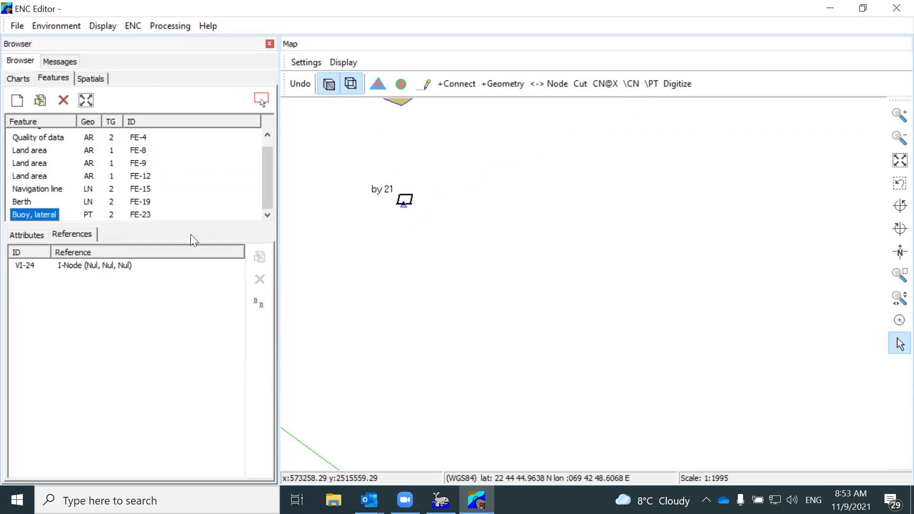
Step: Start a new Geo feature with Point geometry and browse the list of feature types
left_click(20, 103)
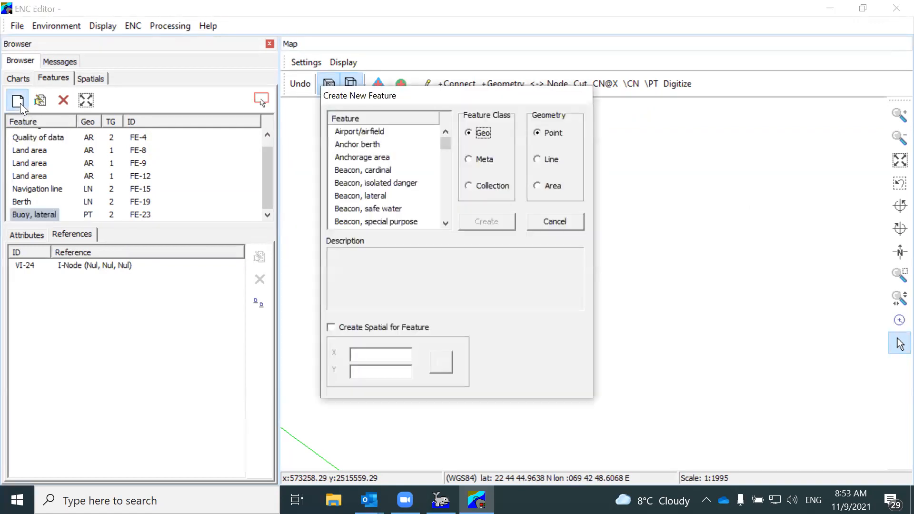
left_click(551, 135)
scroll(442, 206, "down", 20)
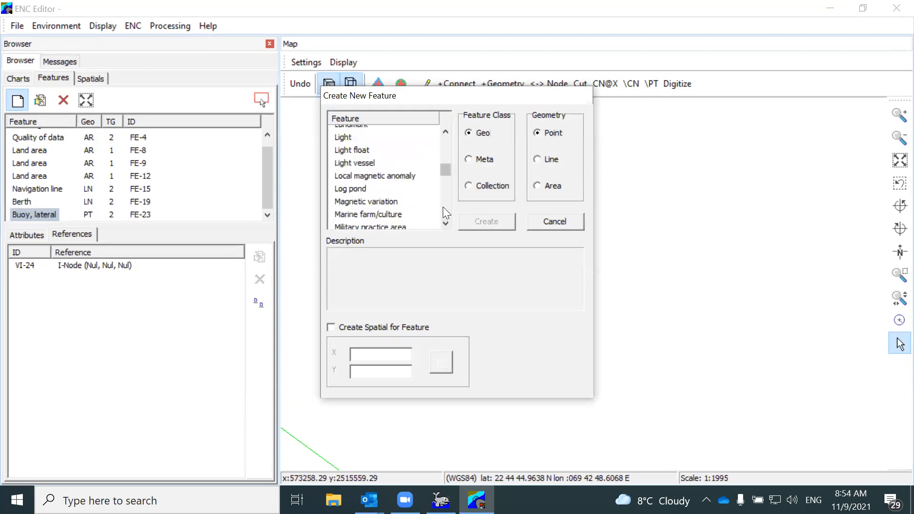
scroll(443, 207, "down", 10)
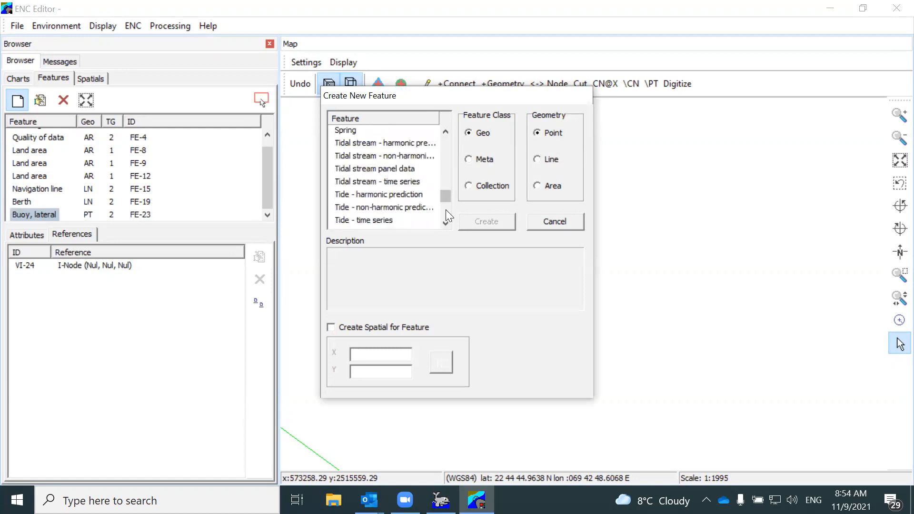
Step: Create a Top mark point feature and reference it to the I-Node of the lateral buoy
scroll(446, 210, "down", 3)
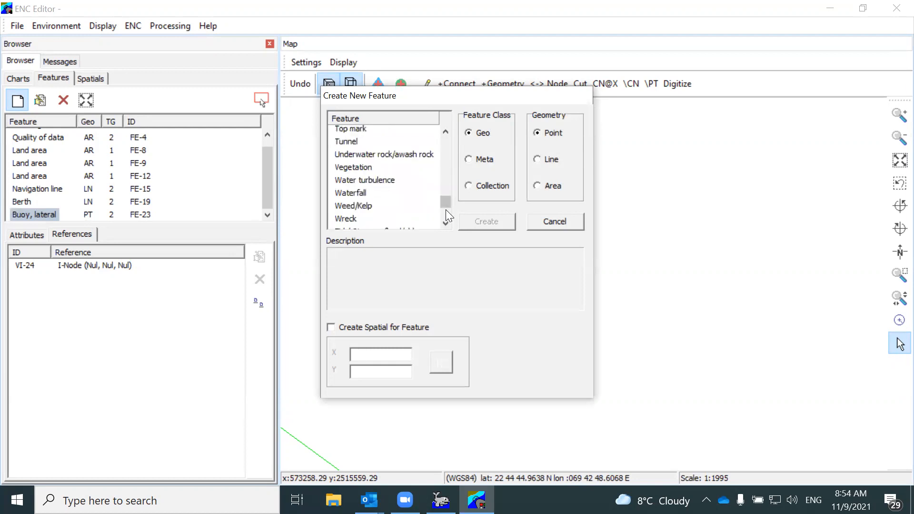
left_click(363, 128)
left_click(486, 222)
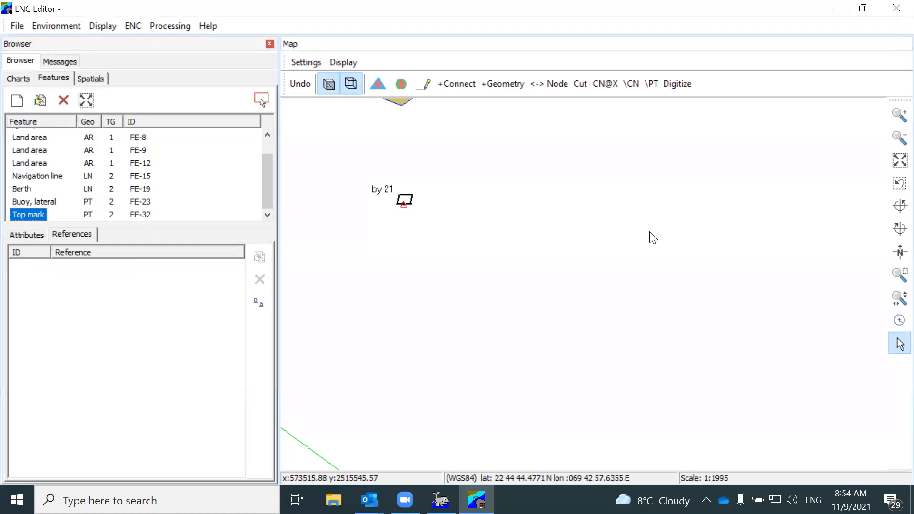
left_click(403, 209)
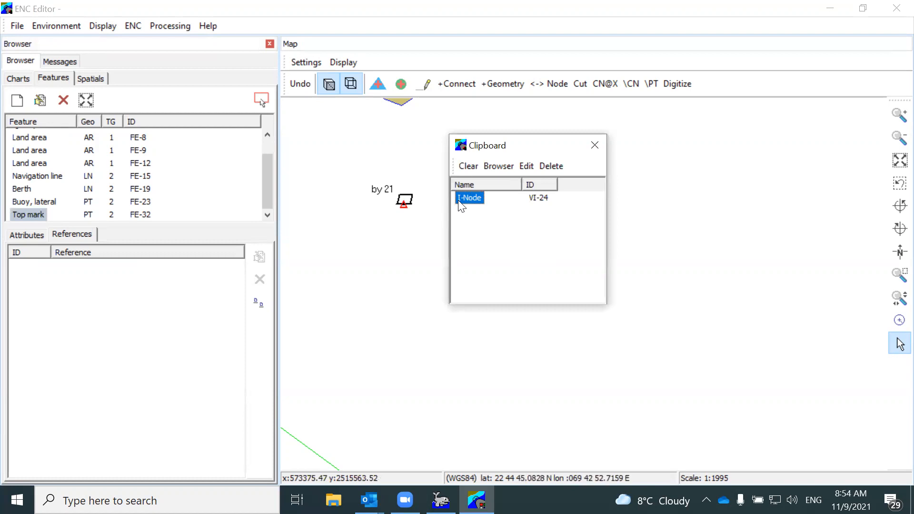
left_click_drag(465, 199, 186, 318)
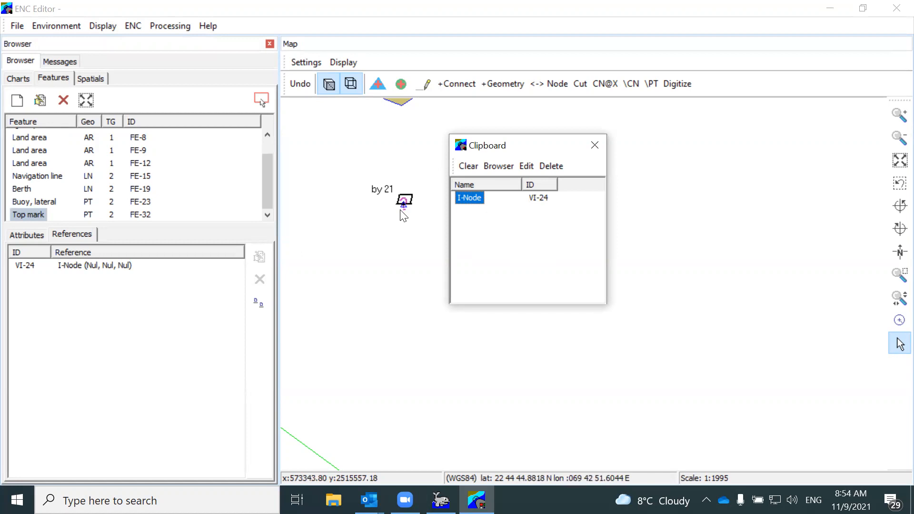
Step: Set the Topmark/daymark shape attribute of the Top mark feature to cone, point up
left_click(38, 215)
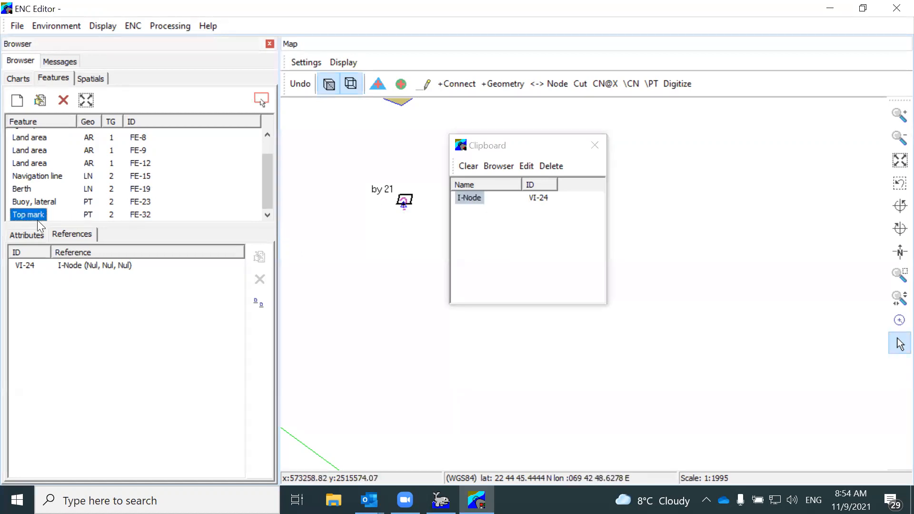
left_click(27, 235)
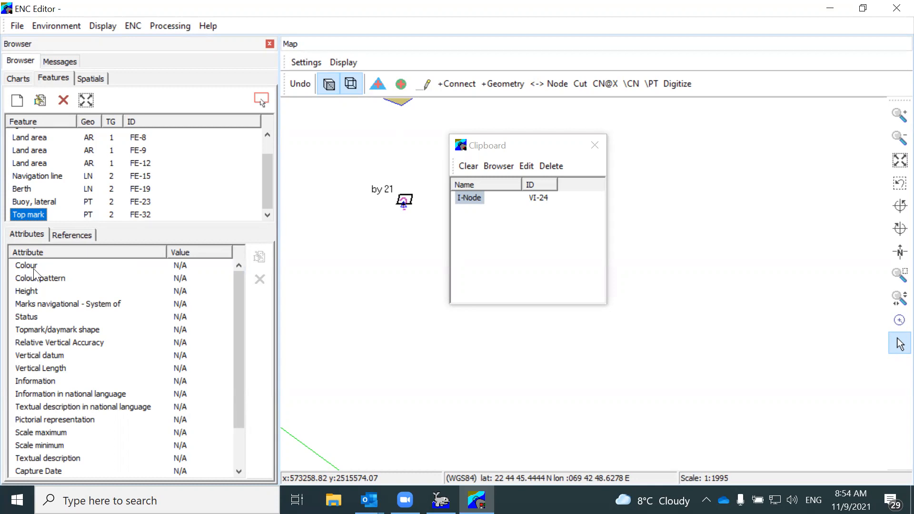
scroll(42, 324, "down", 2)
scroll(43, 359, "up", 2)
left_click(53, 329)
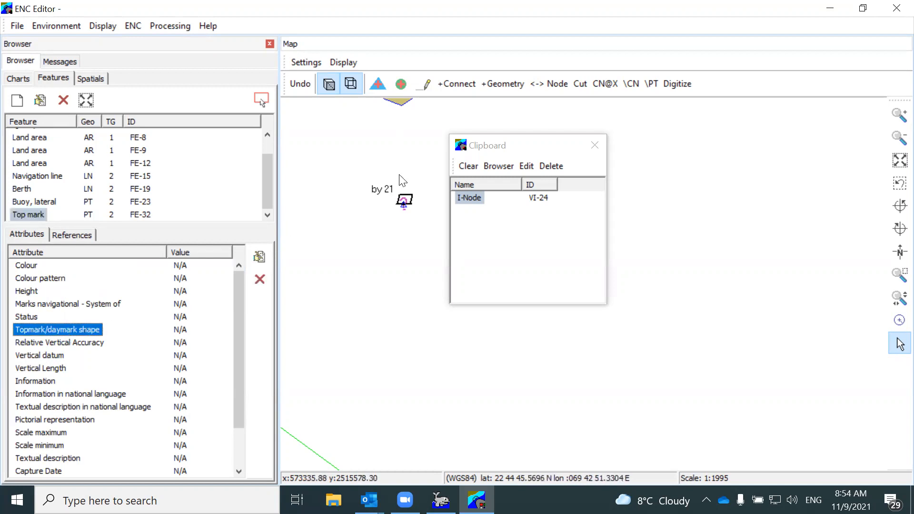
double_click(76, 329)
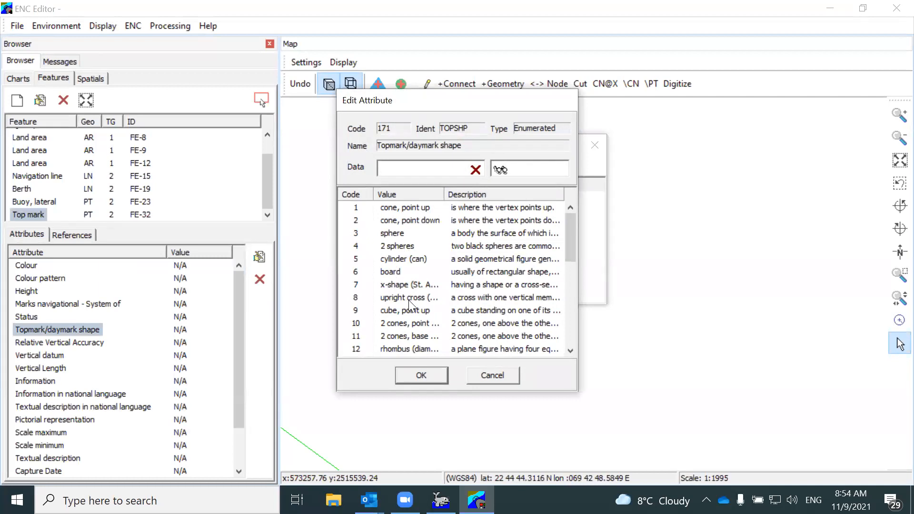
left_click(405, 209)
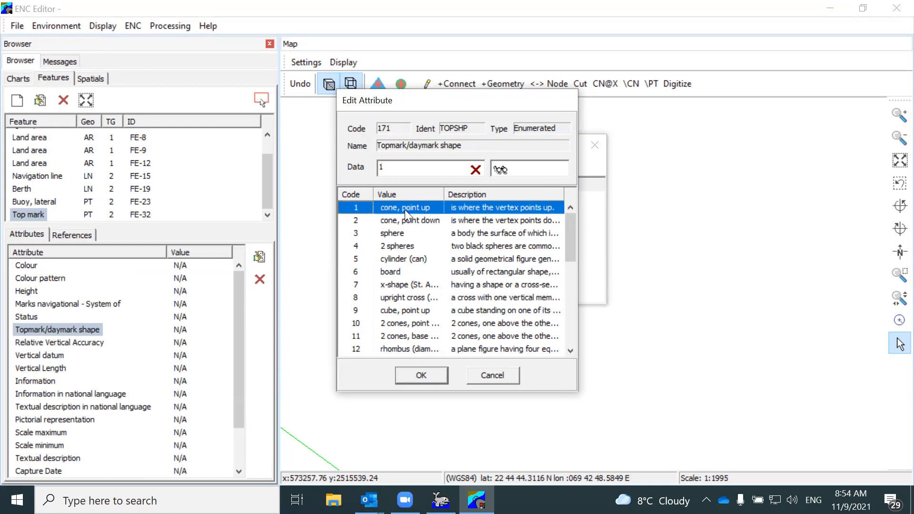
left_click(422, 374)
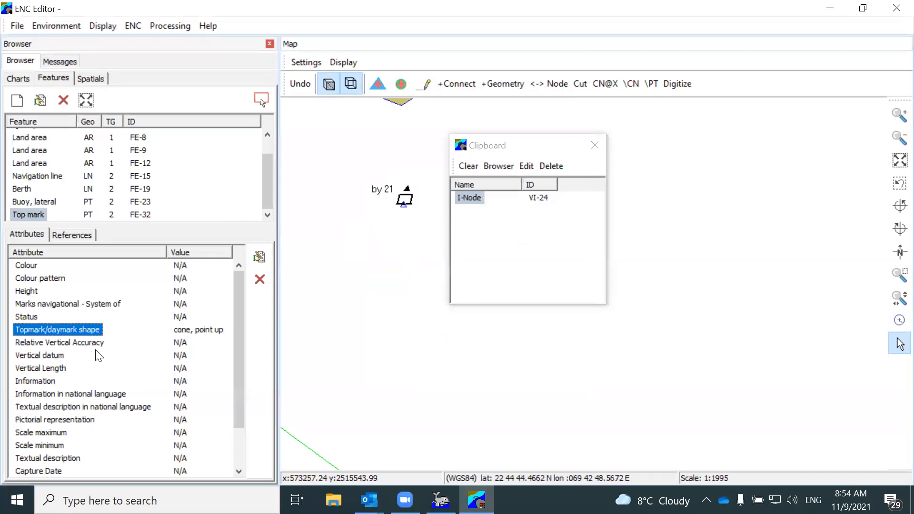
scroll(69, 420, "down", 1)
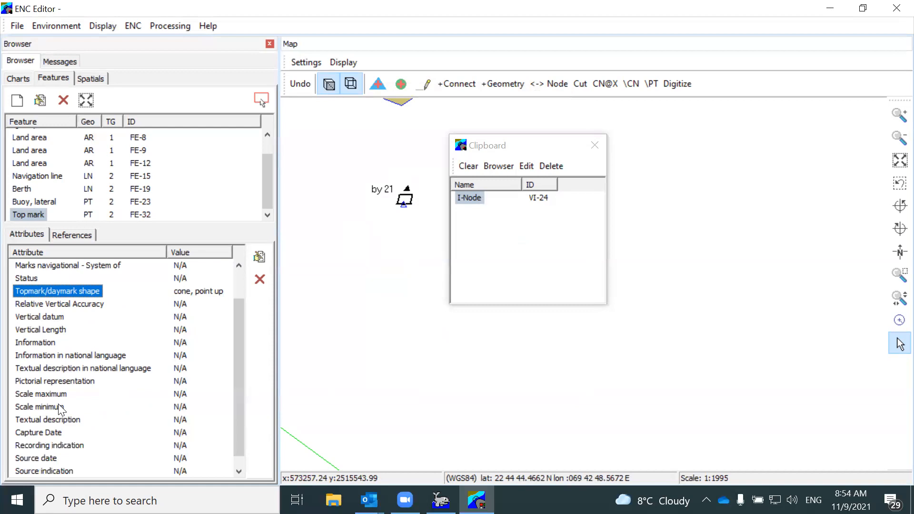
scroll(61, 405, "up", 1)
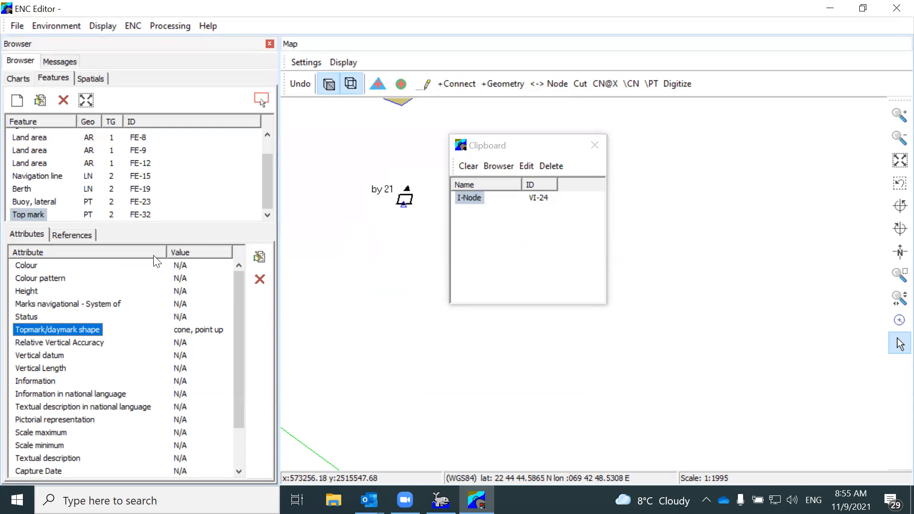
Step: Create a Light feature of the Geo class with point geometry
left_click(18, 101)
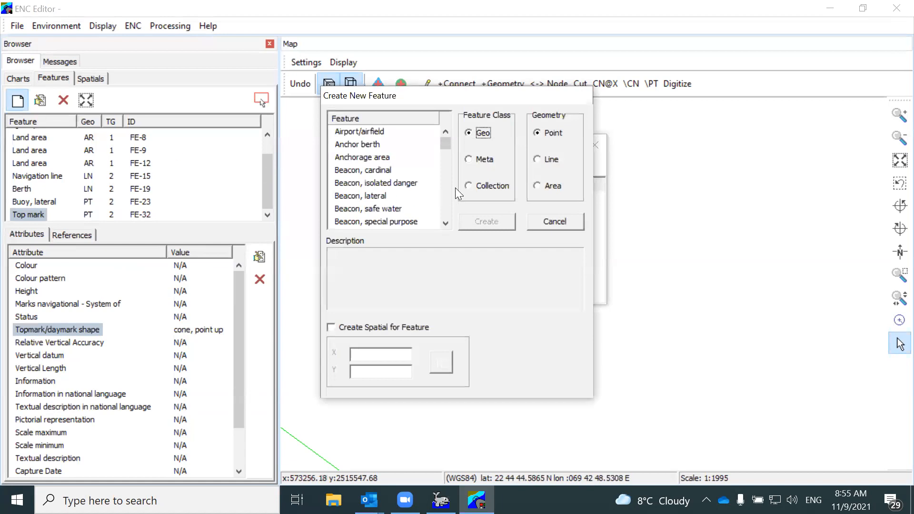
left_click(373, 210)
scroll(446, 201, "down", 10)
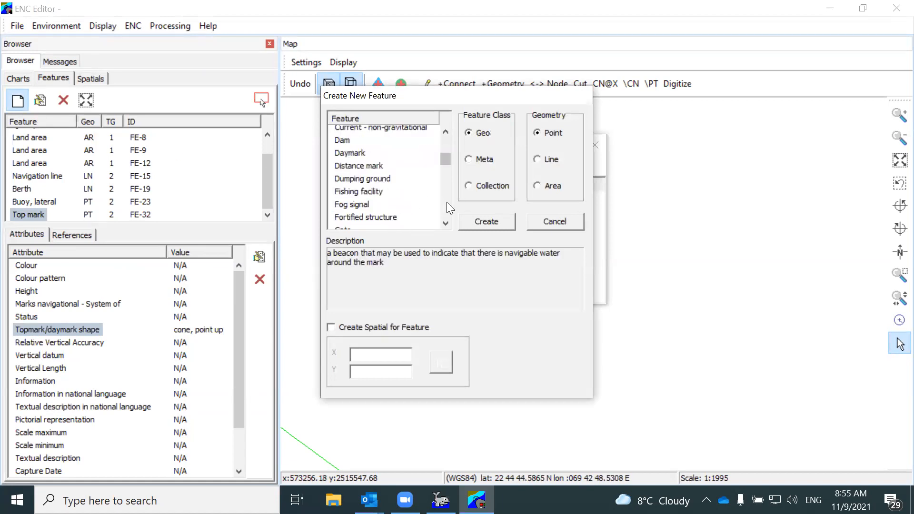
scroll(446, 202, "down", 3)
scroll(447, 182, "up", 3)
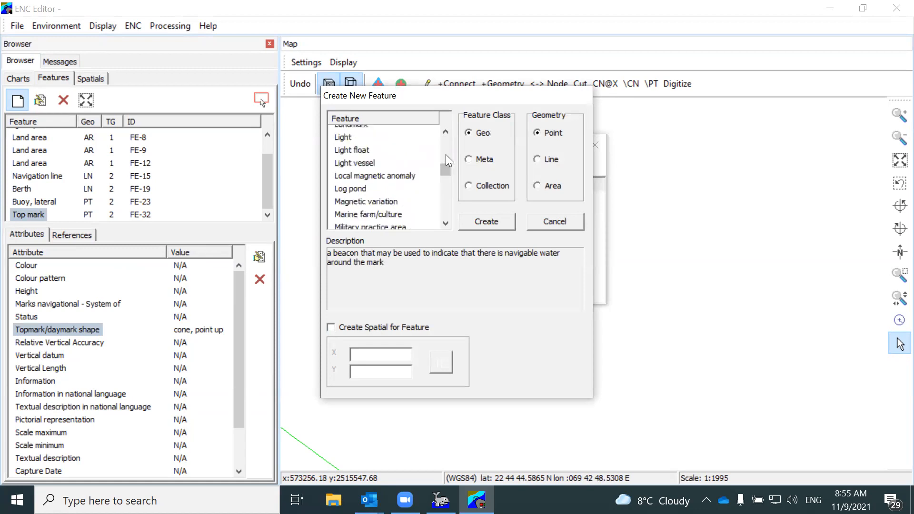
left_click(373, 137)
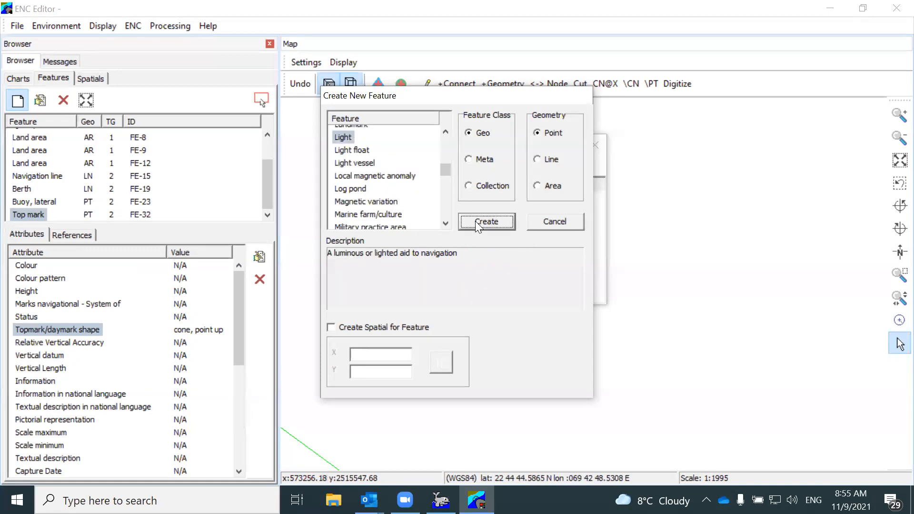
left_click(475, 221)
Step: Add the buoy's I-Node from the clipboard as the spatial reference of the Light feature
left_click(72, 235)
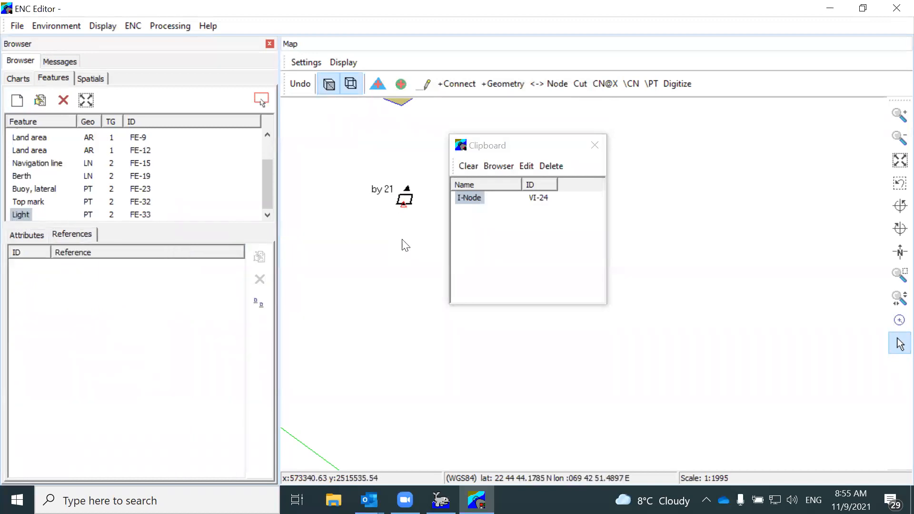
left_click_drag(472, 195, 488, 208)
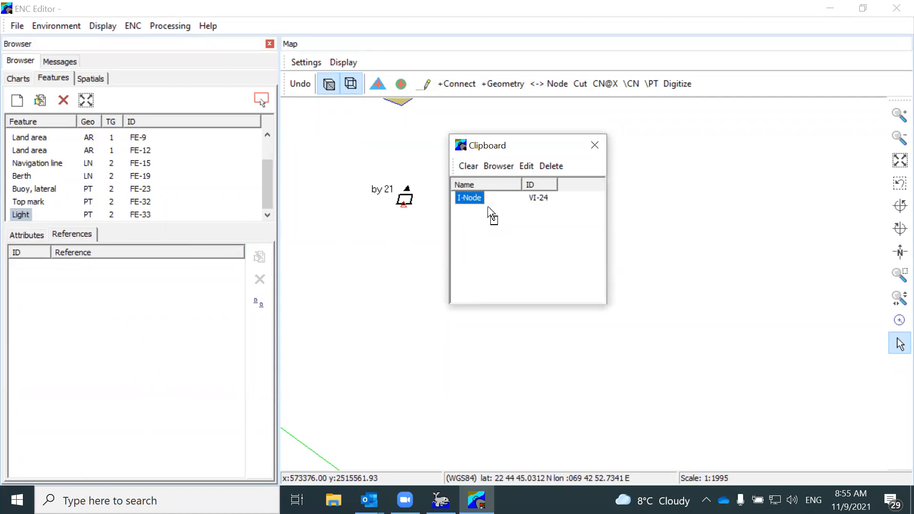
left_click_drag(493, 215, 179, 327)
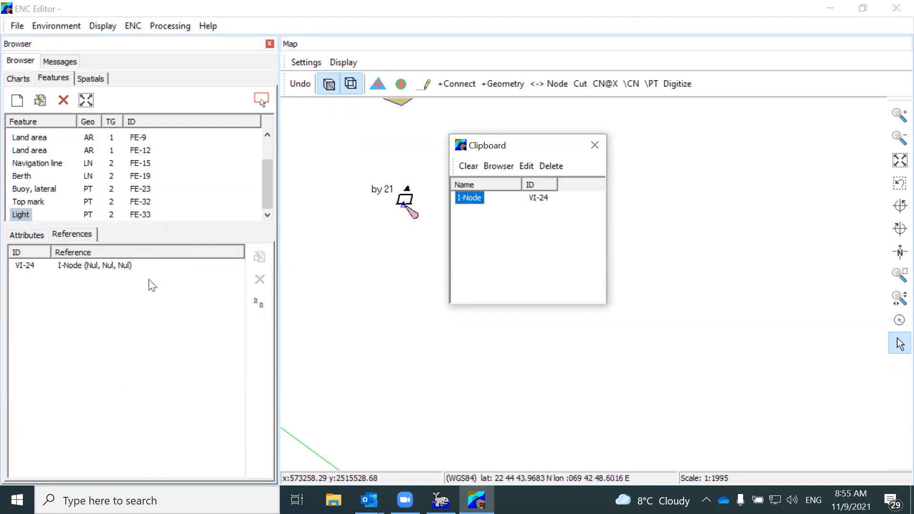
Step: Set the Light feature's colour to white and its light characteristic to flashing
left_click(39, 234)
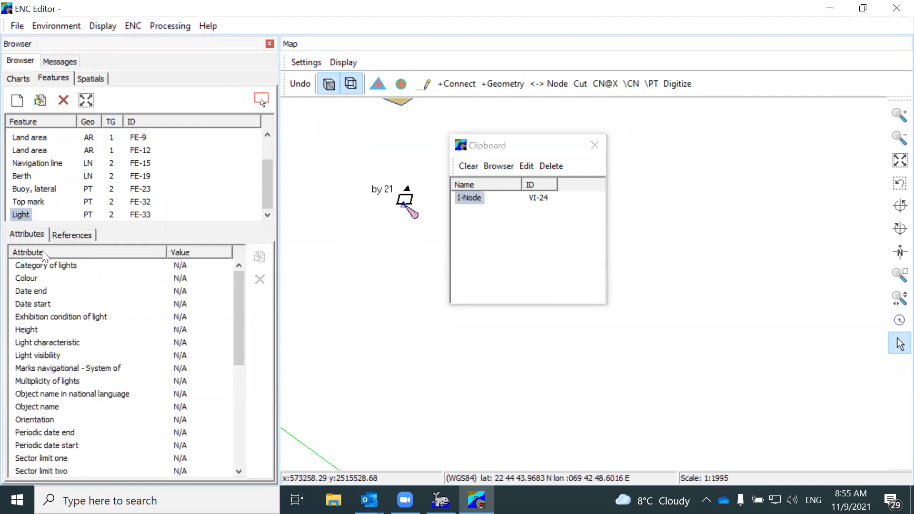
double_click(35, 280)
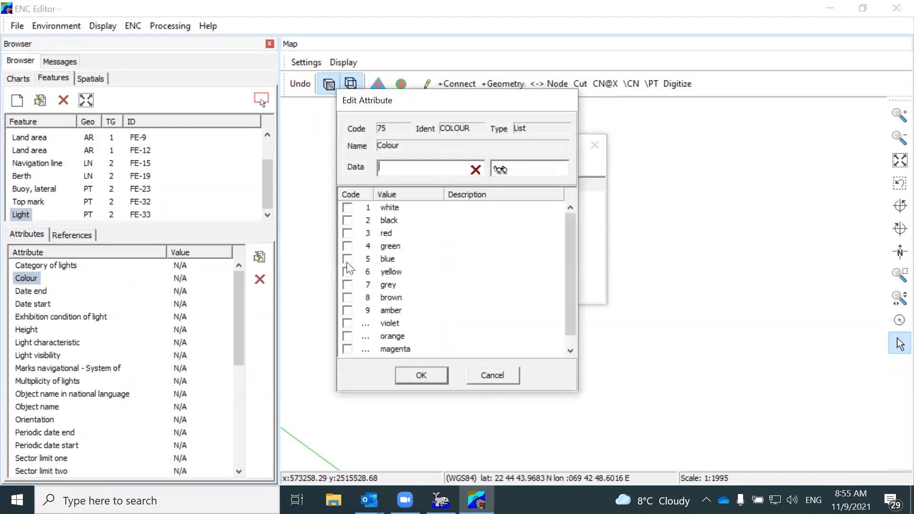
left_click(348, 208)
left_click(426, 373)
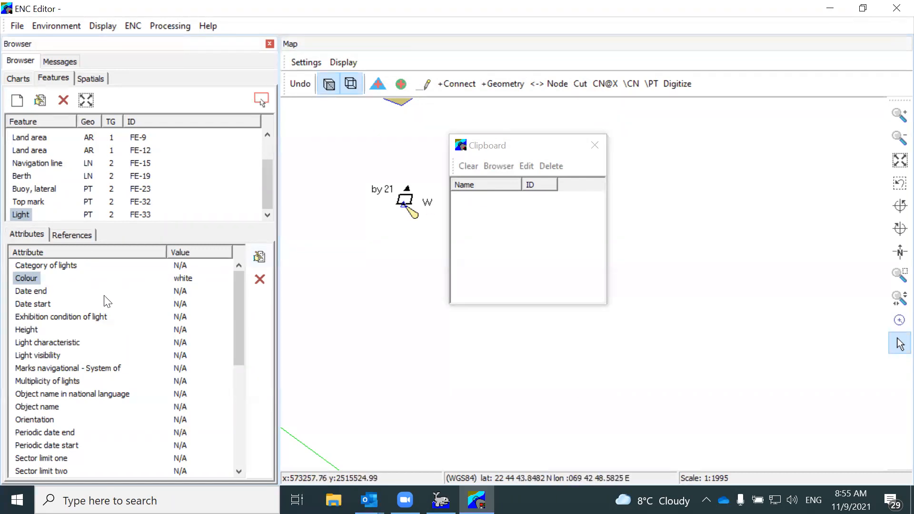
double_click(56, 341)
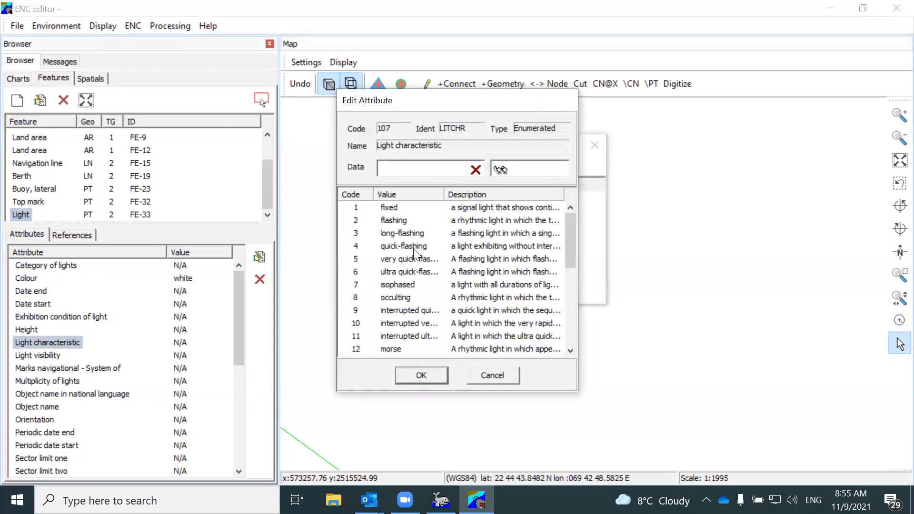
left_click(395, 222)
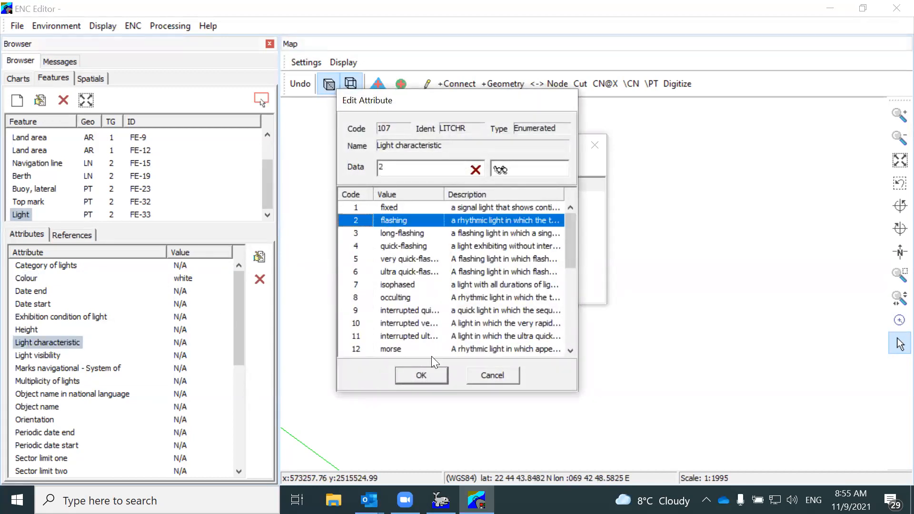
left_click(430, 372)
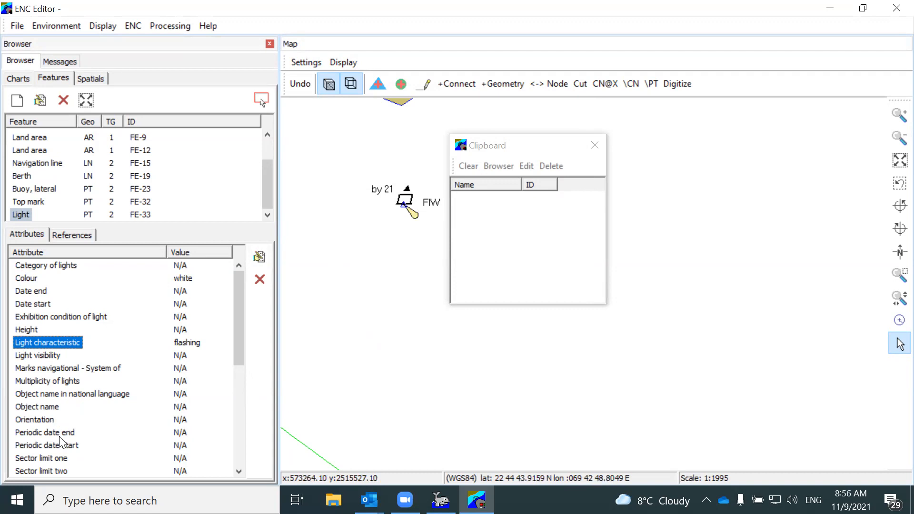
Step: Set the Light feature's signal period to 2 and close the Clipboard window
scroll(59, 448, "down", 1)
double_click(57, 458)
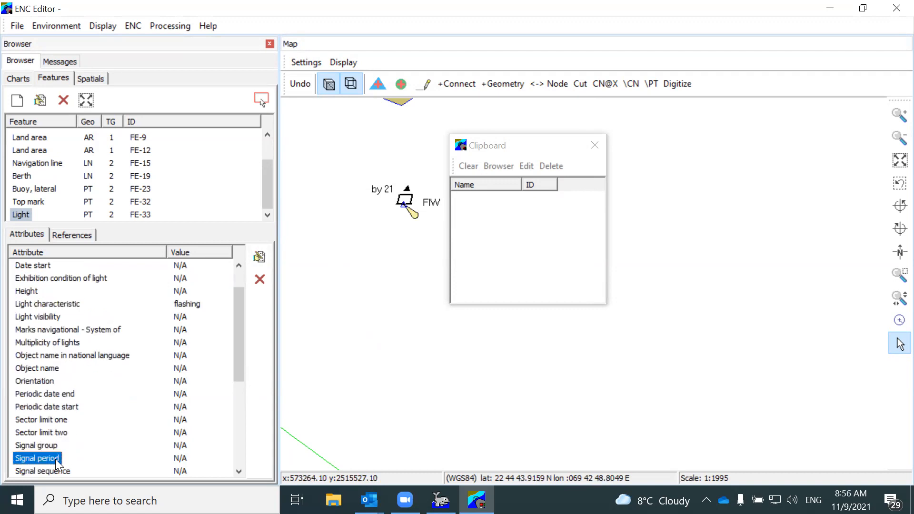
type("2")
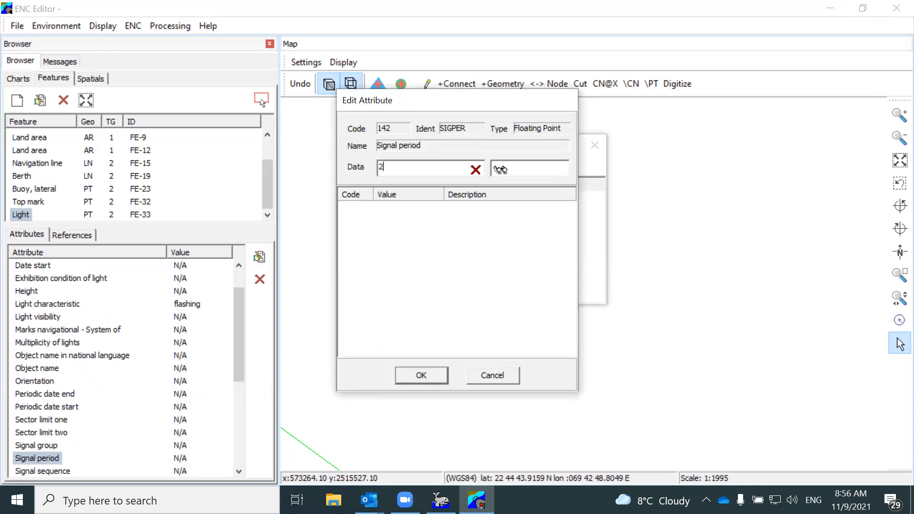
left_click(405, 375)
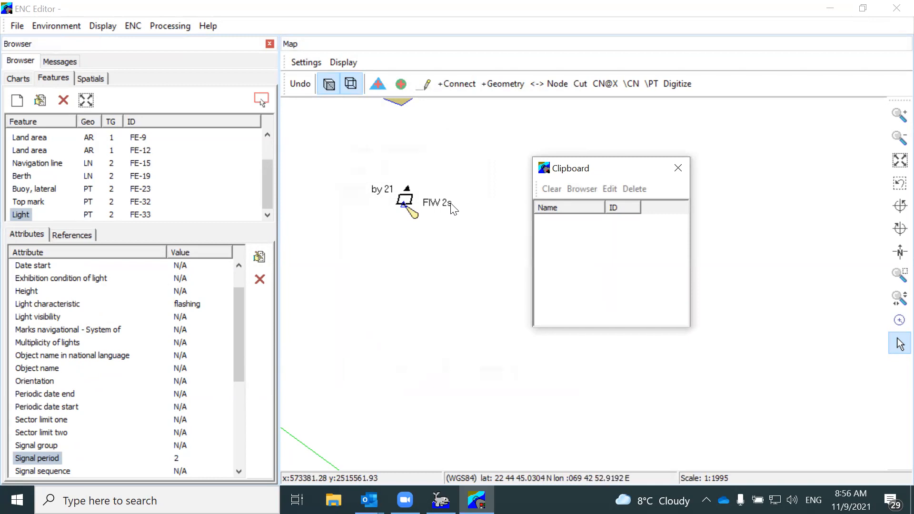
left_click_drag(621, 168, 593, 195)
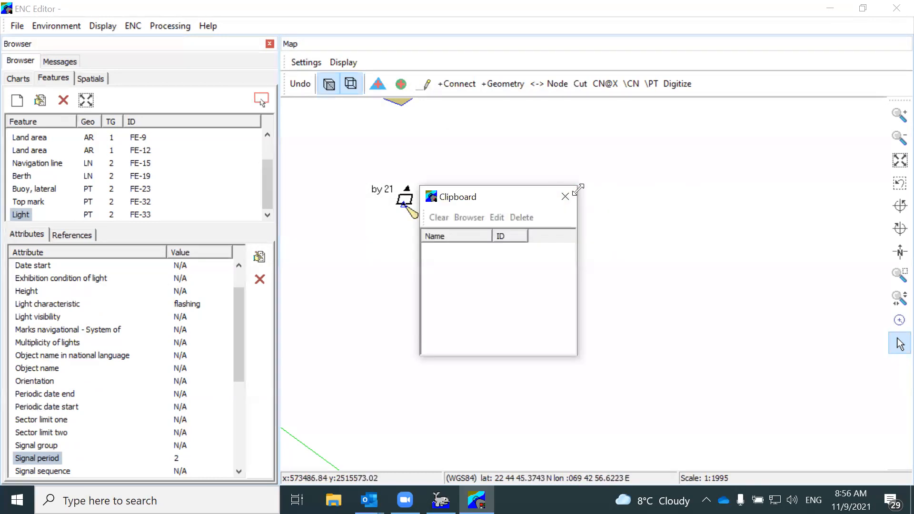
left_click(566, 197)
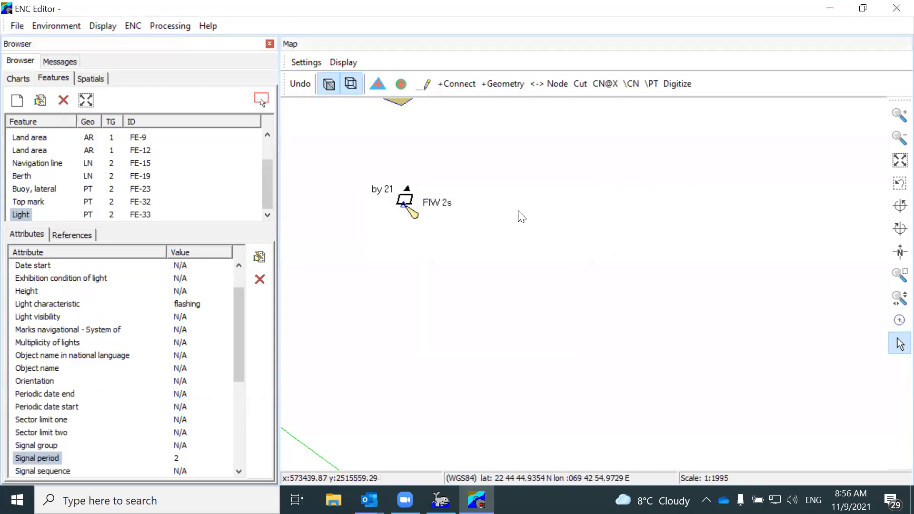
scroll(522, 216, "down", 3)
scroll(446, 245, "down", 1)
scroll(452, 249, "up", 2)
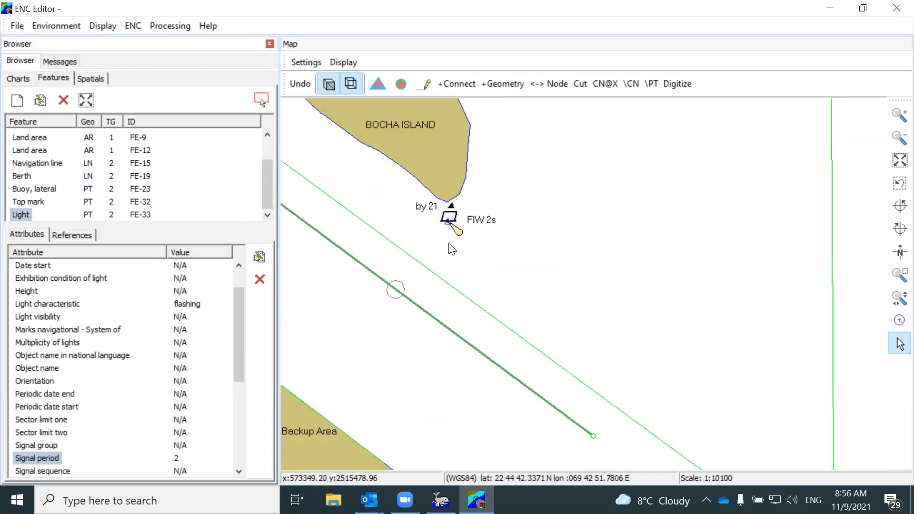
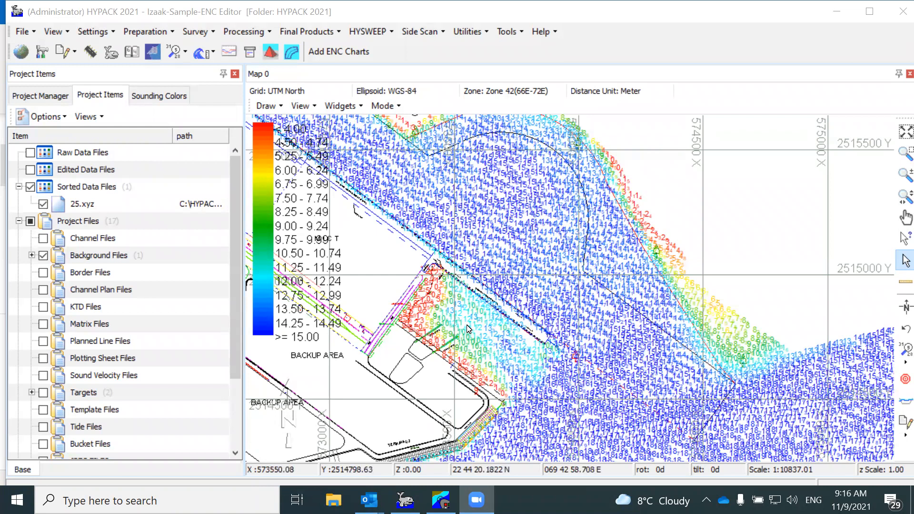
Step: Switch back to the ENC Editor and view the buoy with its top mark and light near BOCHA ISLAND
key("alt+Tab")
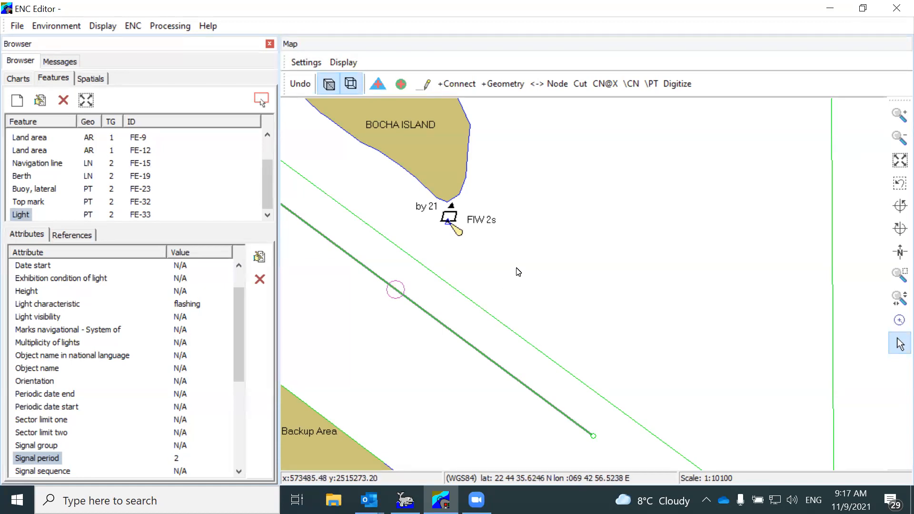
scroll(473, 256, "down", 3)
scroll(476, 255, "up", 2)
scroll(536, 239, "down", 1)
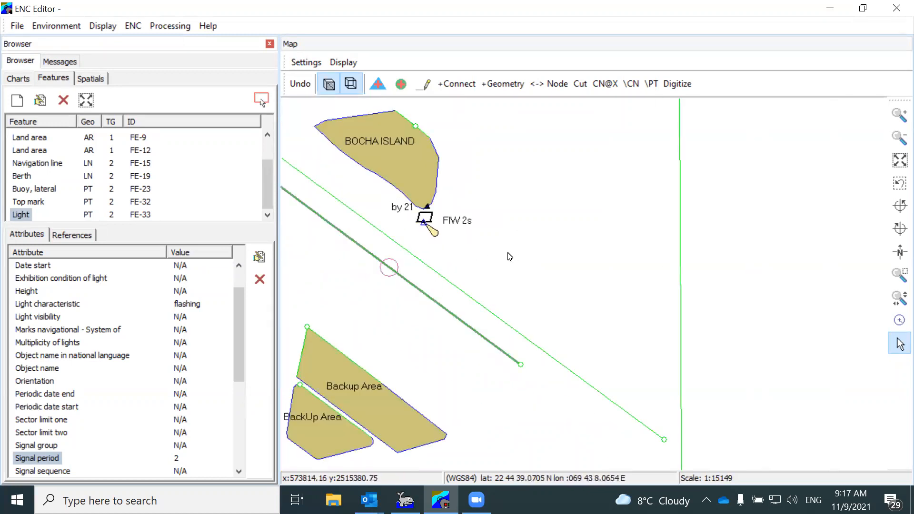
scroll(509, 256, "up", 1)
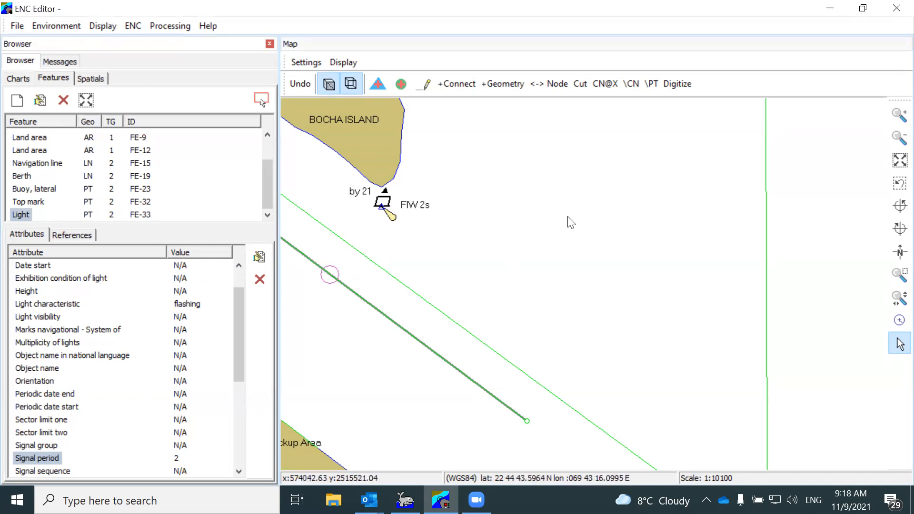
Step: Show the project's drawing as a background chart beneath the BOCHA ISLAND area
scroll(530, 237, "down", 2)
scroll(509, 243, "down", 1)
scroll(499, 232, "up", 2)
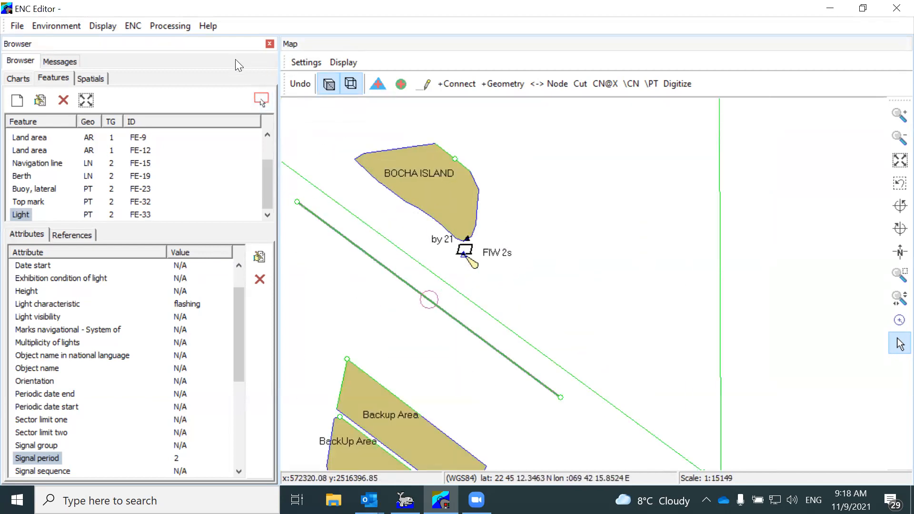
left_click(108, 26)
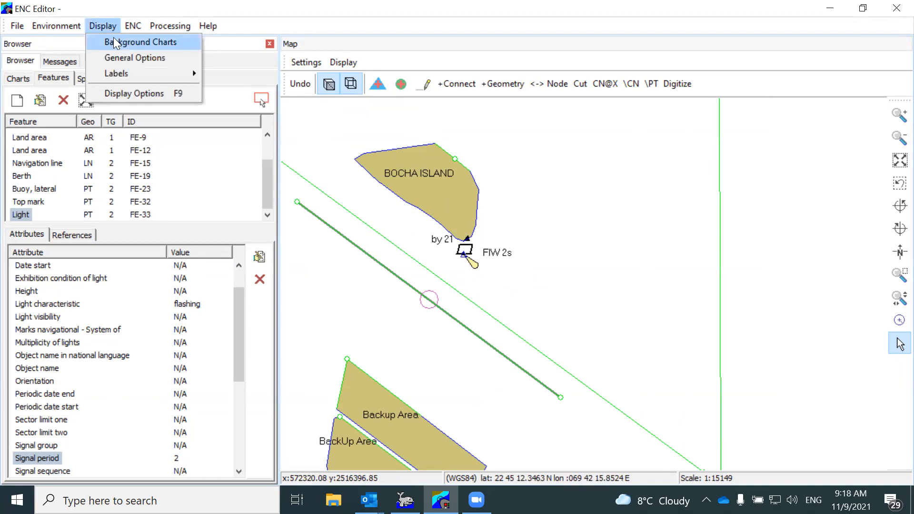
left_click(113, 38)
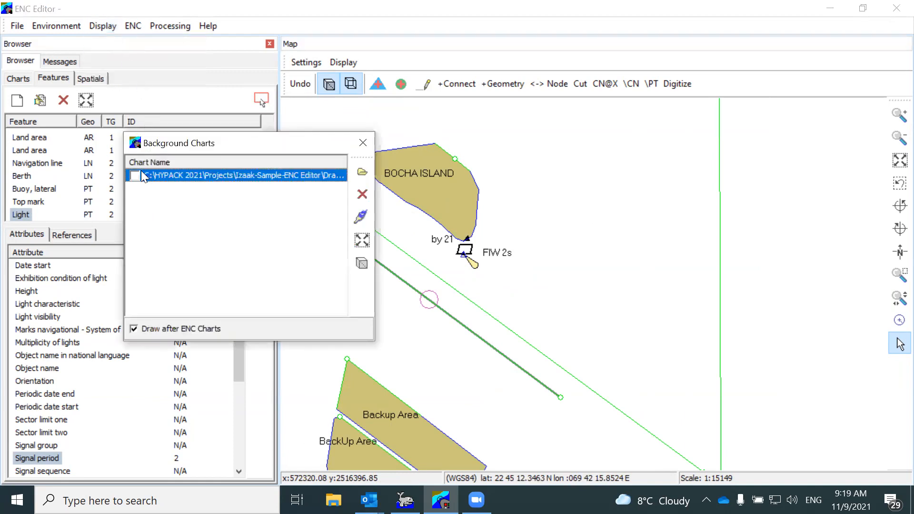
left_click(363, 143)
Step: Examine the BY and YBY buoy symbols along the red curved line east of BOCHA ISLAND
scroll(529, 245, "up", 1)
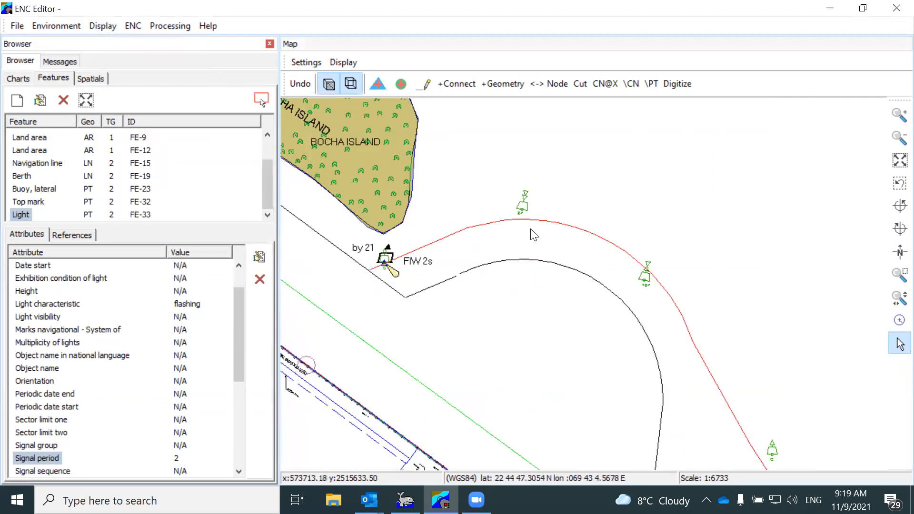
scroll(531, 238, "up", 1)
scroll(522, 207, "up", 2)
scroll(594, 248, "down", 3)
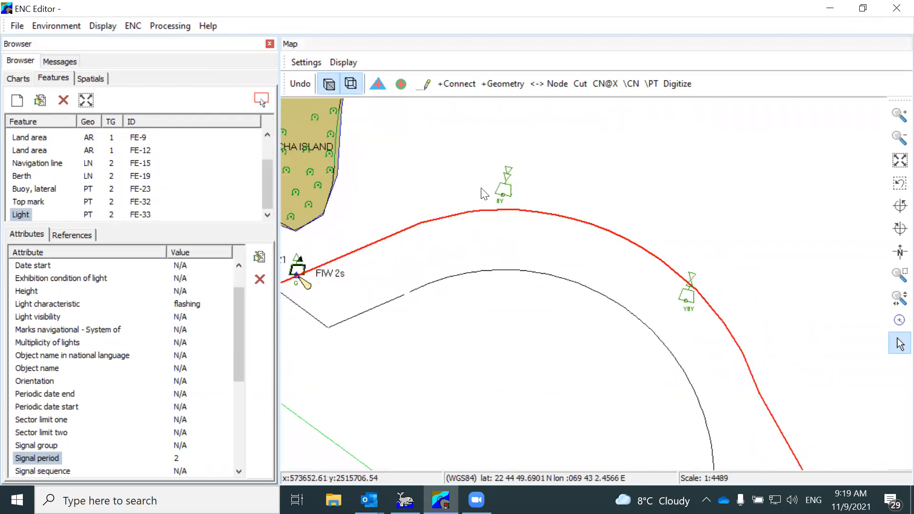
scroll(643, 271, "up", 2)
scroll(573, 231, "down", 2)
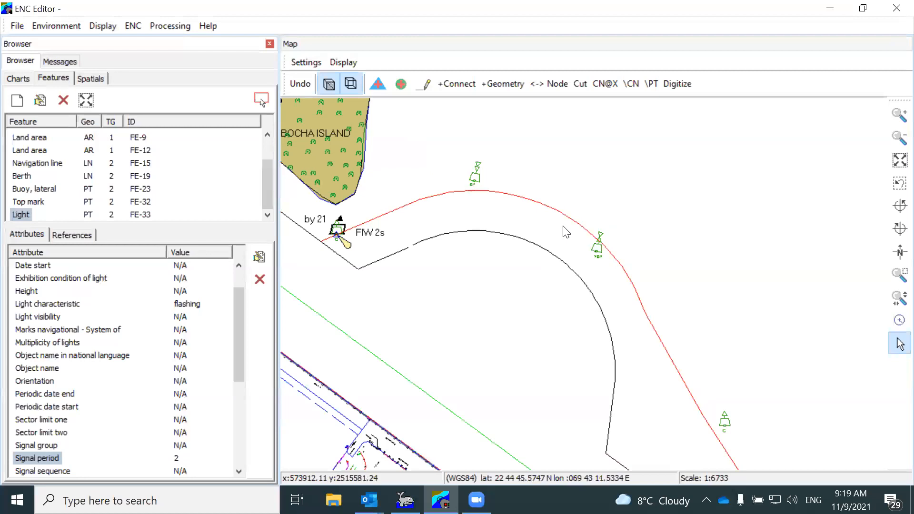
scroll(510, 189, "up", 2)
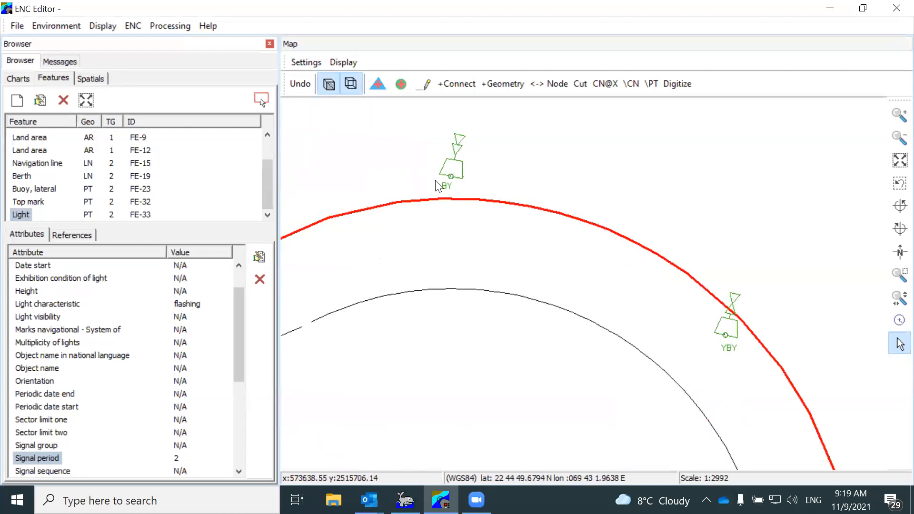
scroll(506, 197, "down", 1)
scroll(464, 181, "up", 1)
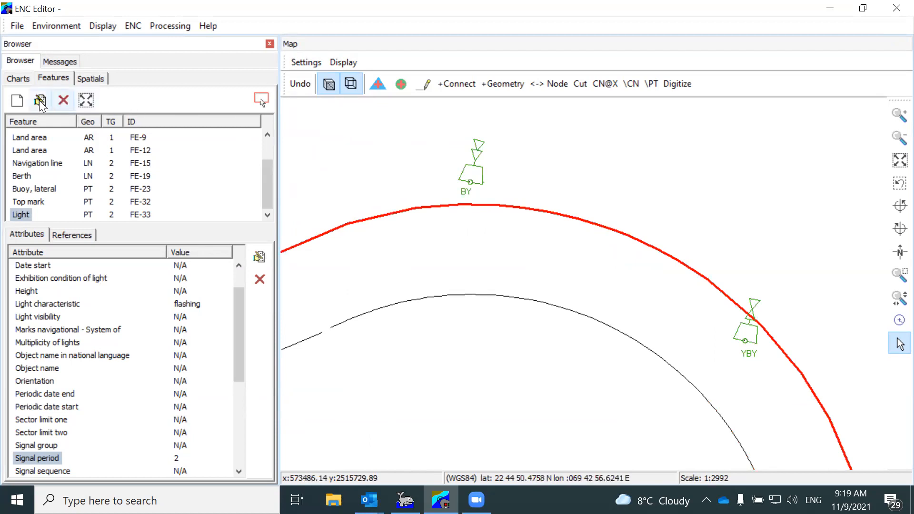
Step: Create a new Geo feature of type Buoy, cardinal with point geometry
left_click(18, 101)
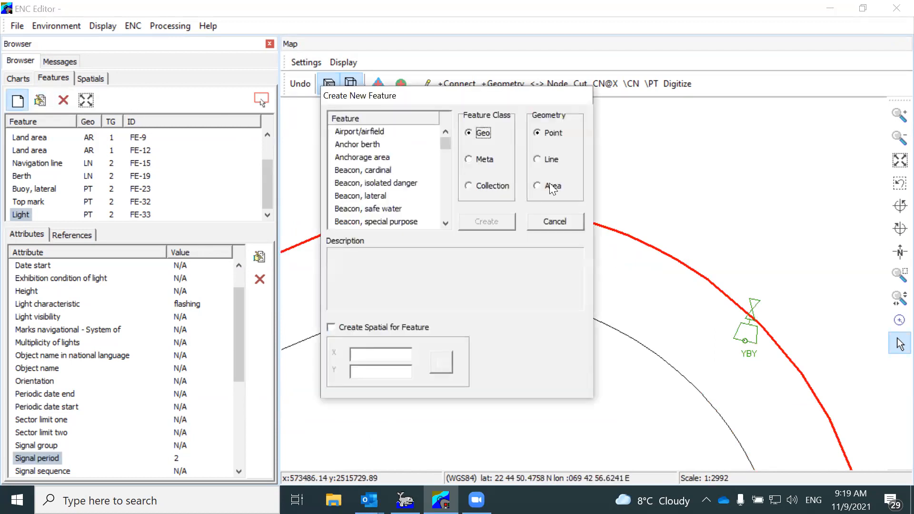
left_click(543, 135)
left_click_drag(403, 101, 328, 85)
left_click(252, 158)
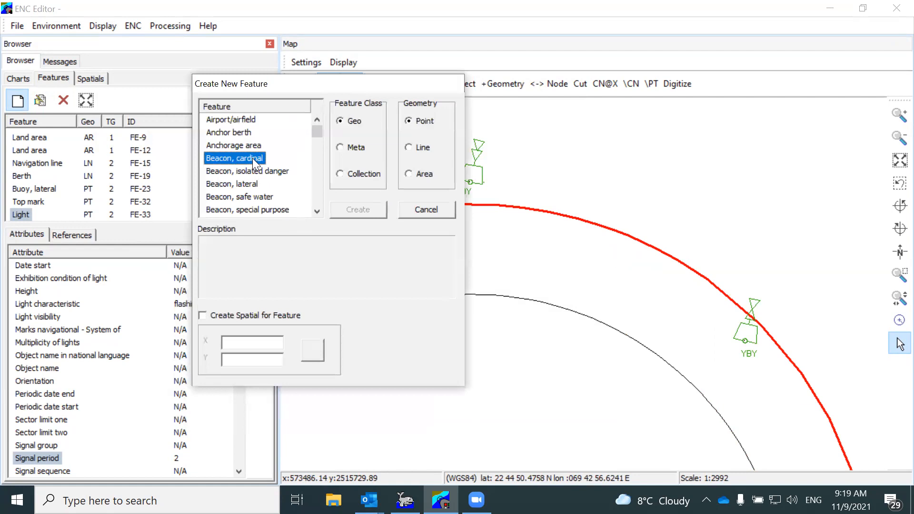
scroll(266, 184, "down", 2)
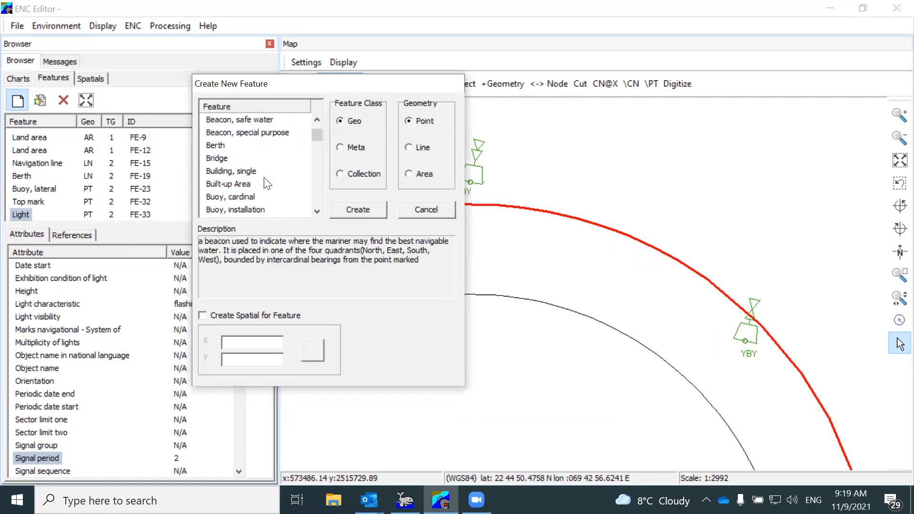
left_click(255, 197)
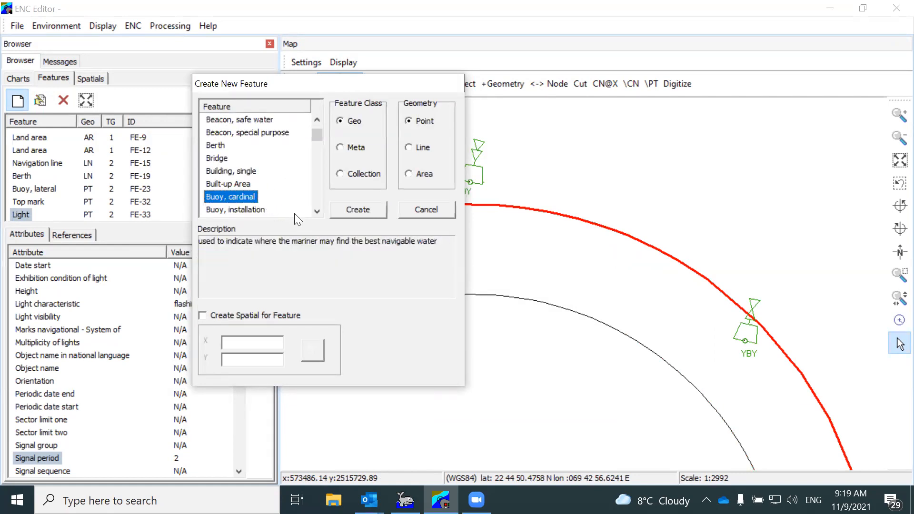
left_click(358, 209)
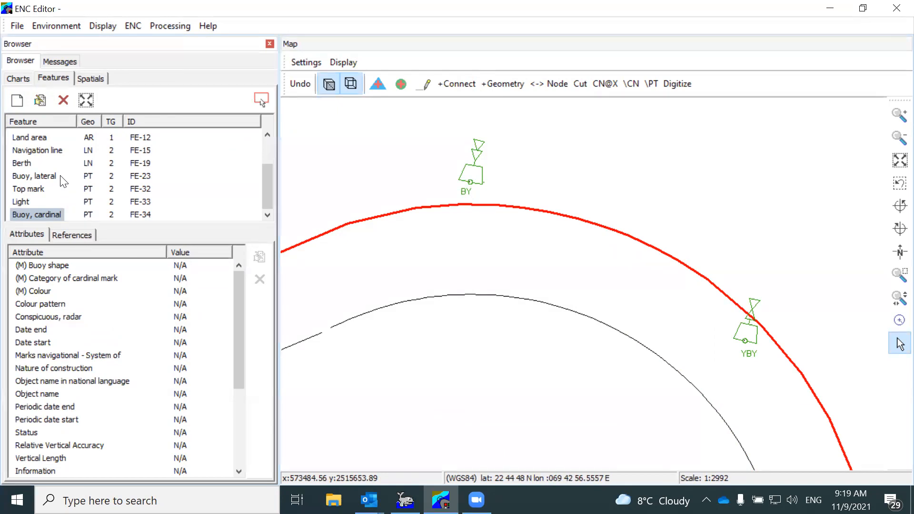
Step: Create a new Top mark feature with point geometry for the cardinal buoy
left_click(19, 99)
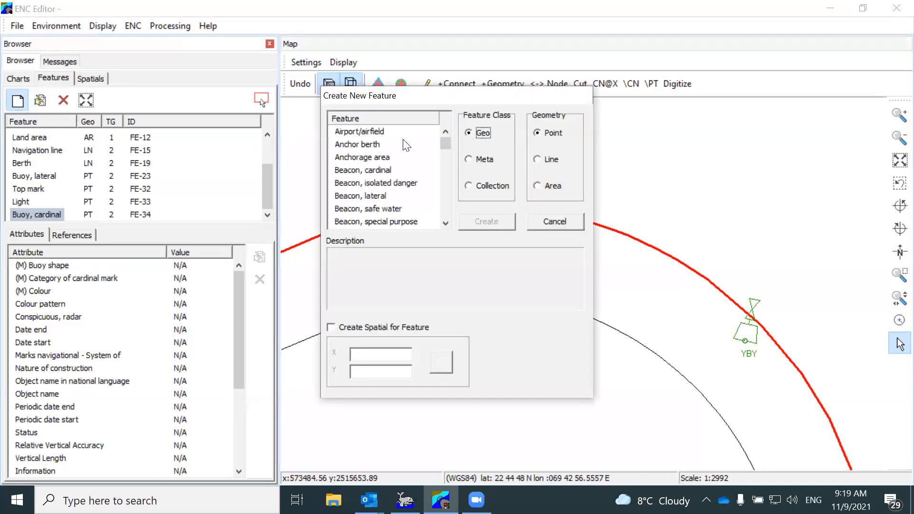
scroll(447, 202, "down", 5)
scroll(447, 202, "down", 20)
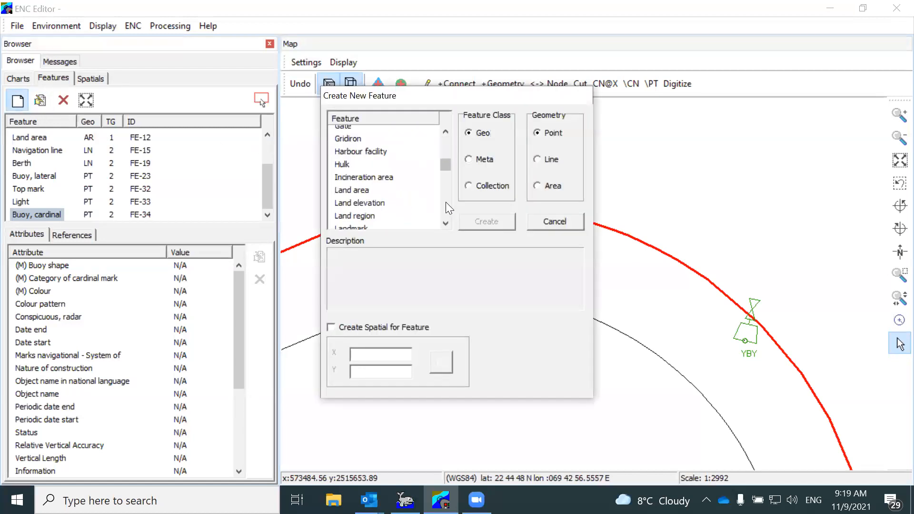
left_click(445, 205)
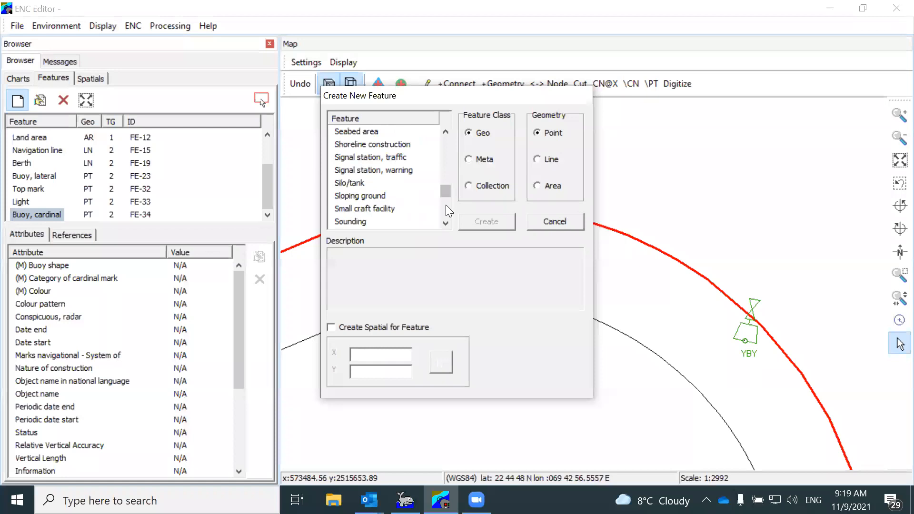
left_click(446, 204)
scroll(389, 216, "down", 1)
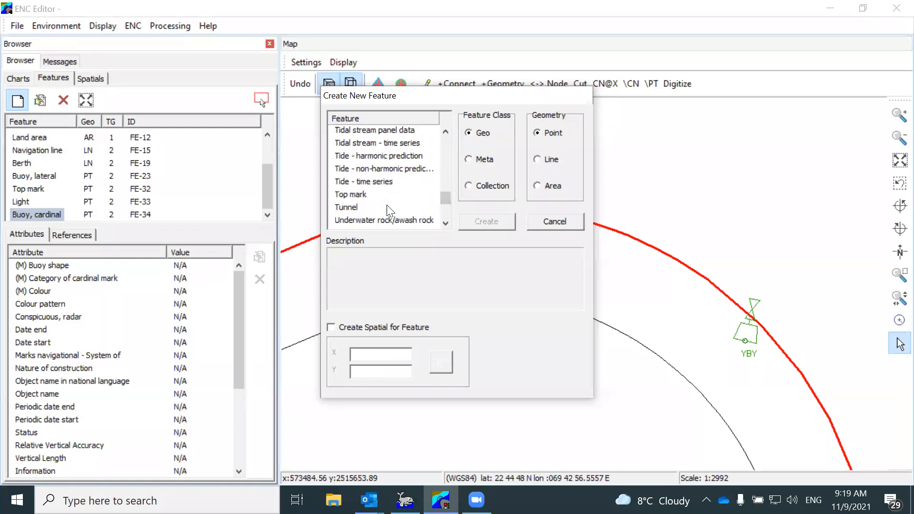
left_click(362, 195)
left_click(481, 221)
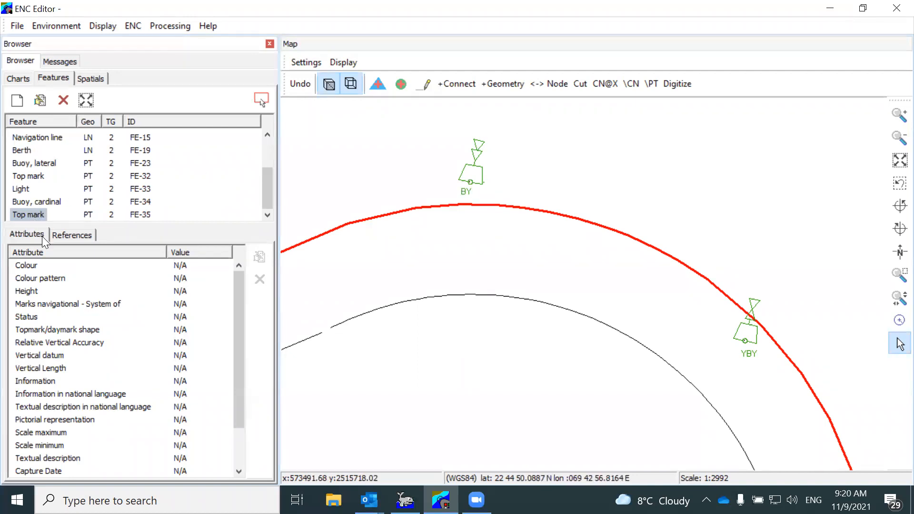
Step: Create a new Light feature with point geometry for the cardinal buoy
left_click(18, 102)
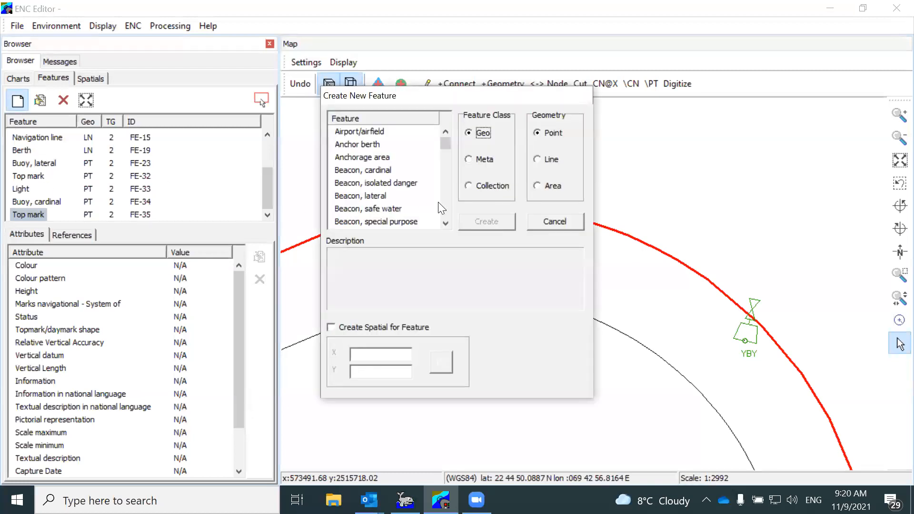
scroll(447, 203, "down", 15)
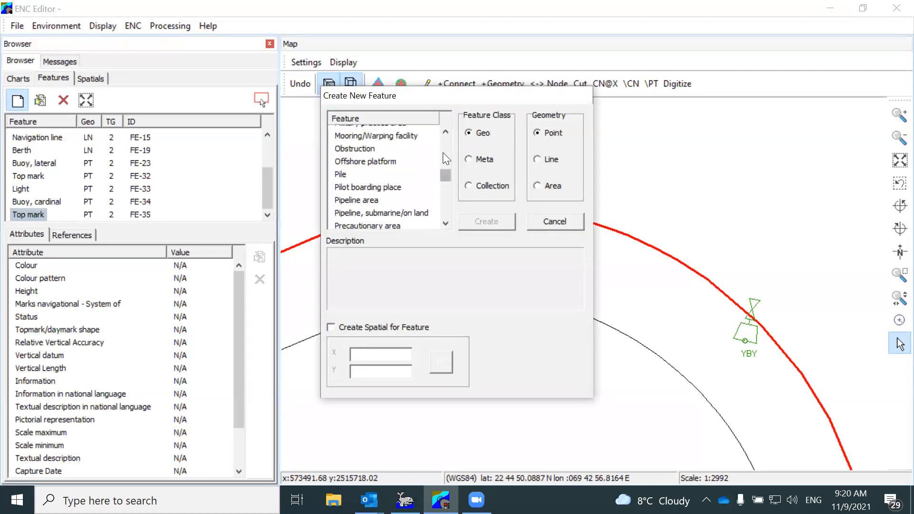
scroll(443, 152, "up", 3)
left_click(355, 138)
left_click(486, 221)
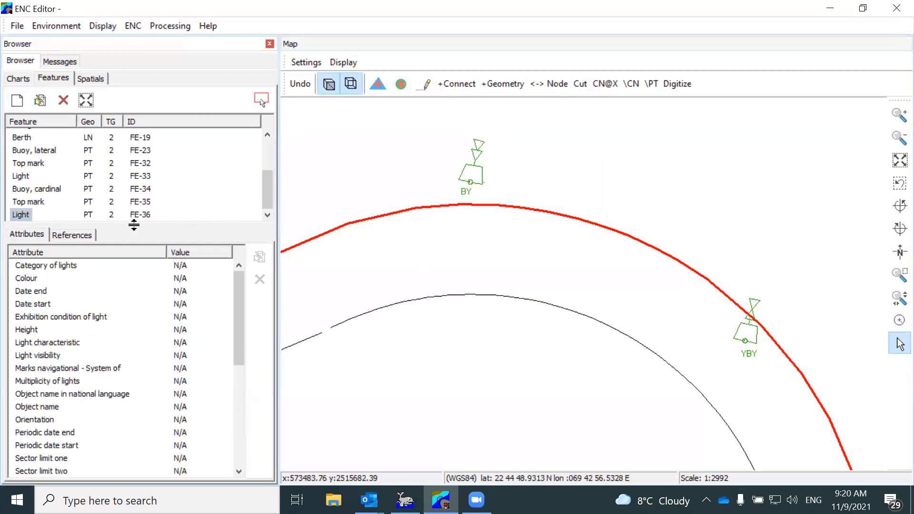
Step: Place an isolated node at the base of the BY buoy symbol in the background drawing
left_click(37, 191)
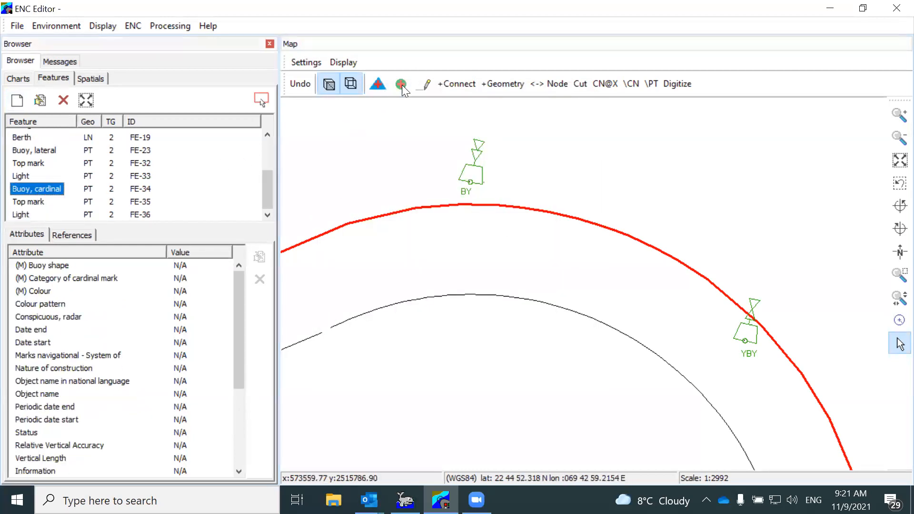
left_click(377, 84)
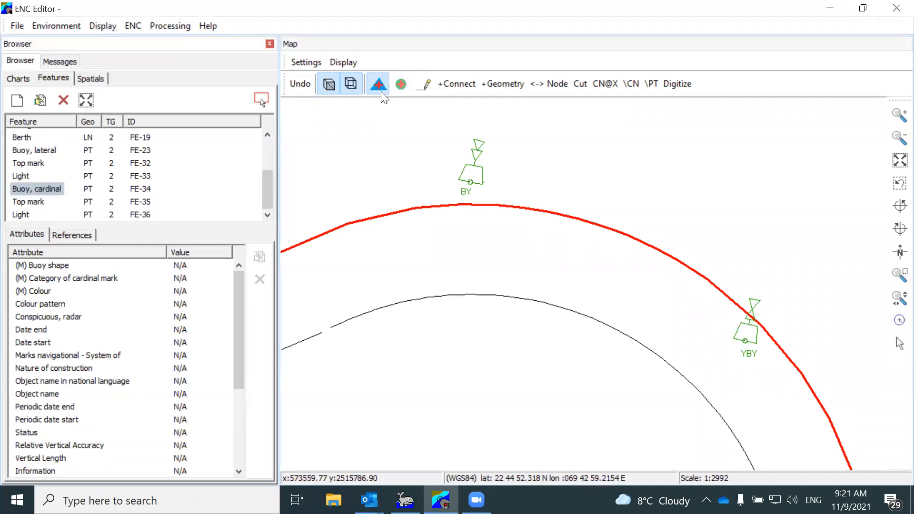
left_click(470, 184)
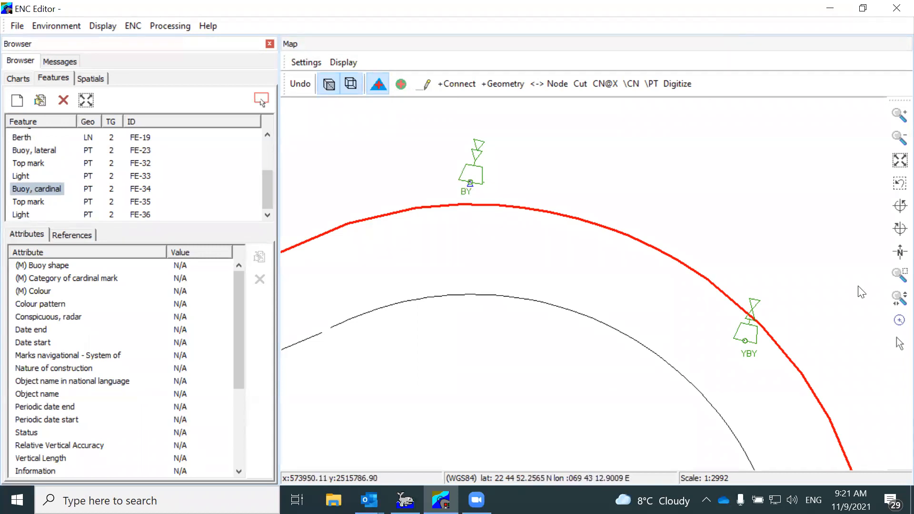
left_click(895, 352)
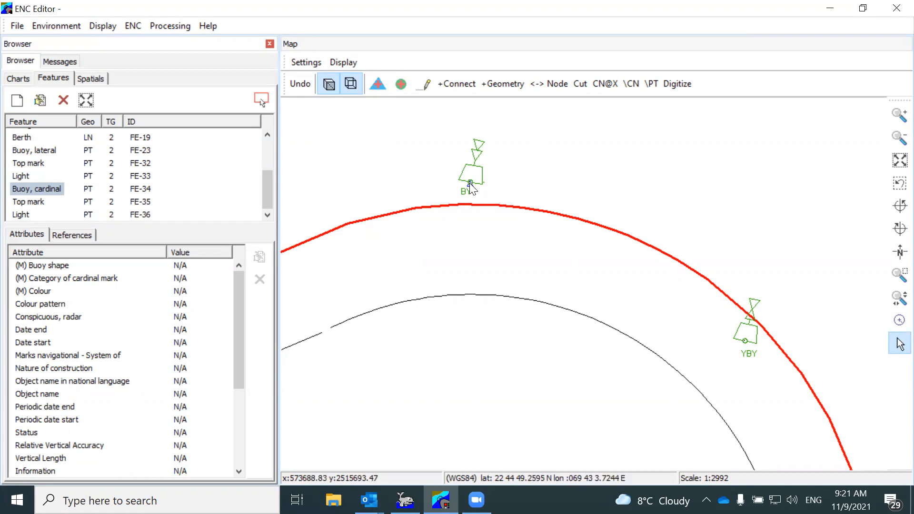
Step: Put the BY buoy's I-Node on the clipboard and add it as the spatial reference of the Buoy, cardinal feature
left_click(469, 183)
left_click_drag(495, 202, 565, 142)
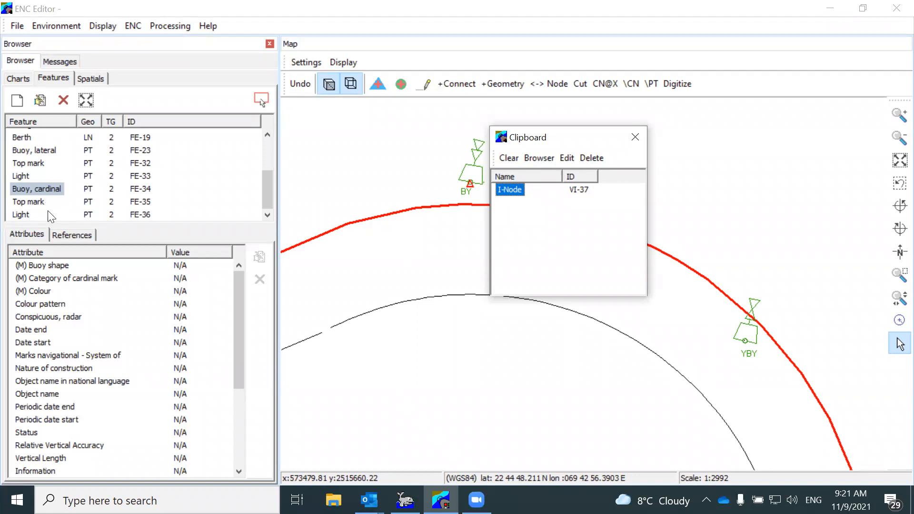
left_click(32, 189)
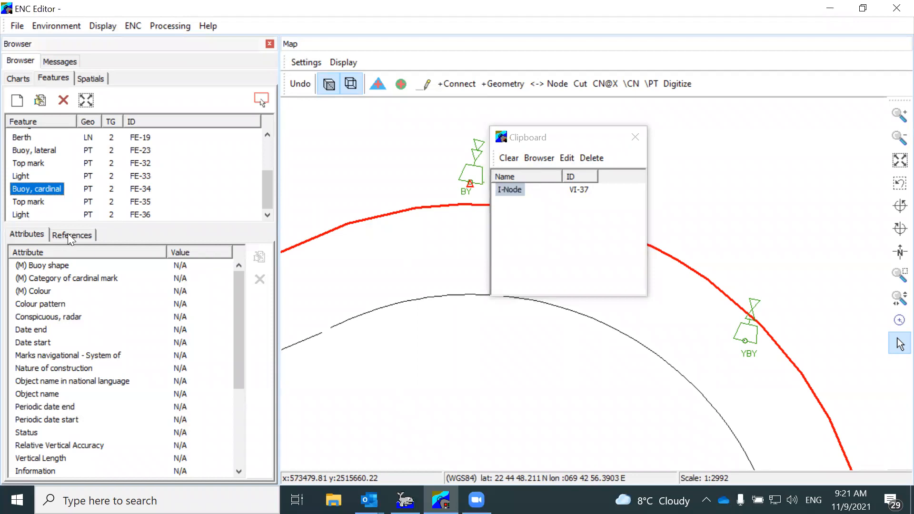
left_click(68, 233)
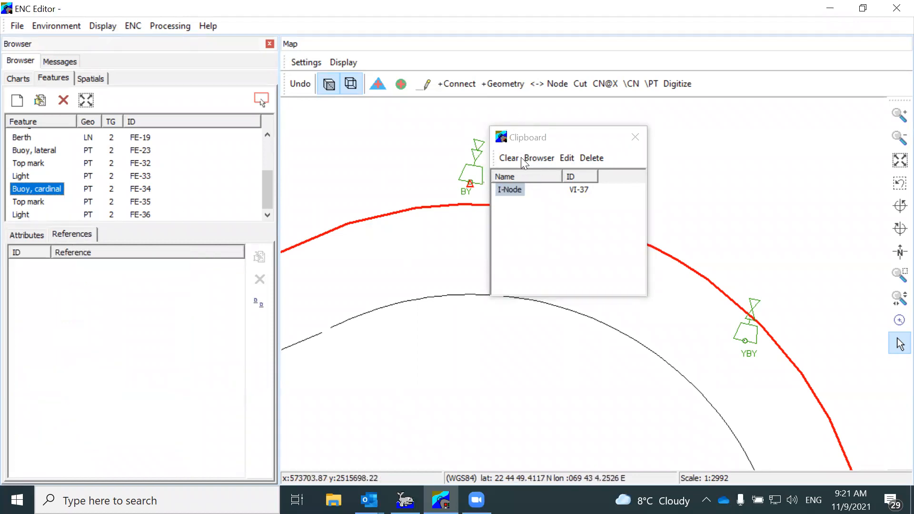
left_click_drag(517, 189, 180, 318)
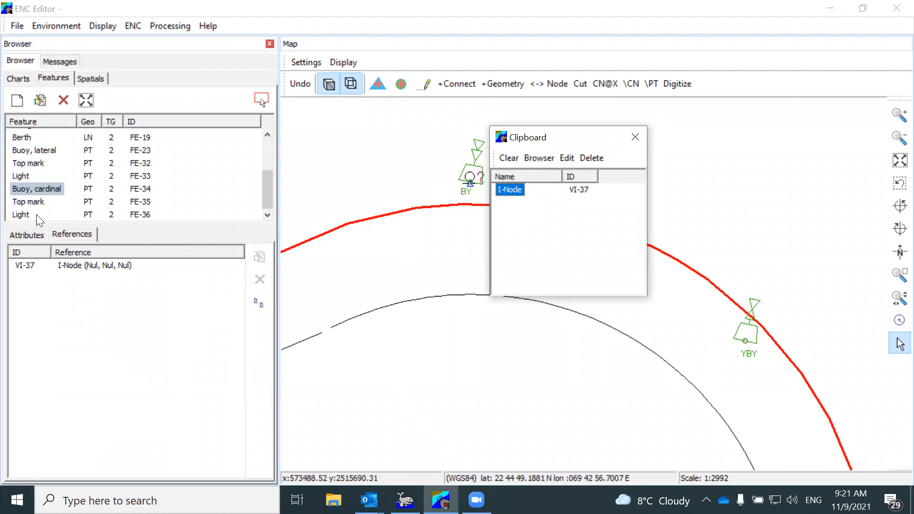
Step: Add the same I-Node from the clipboard as the spatial reference of the new Top mark and Light features
left_click(27, 203)
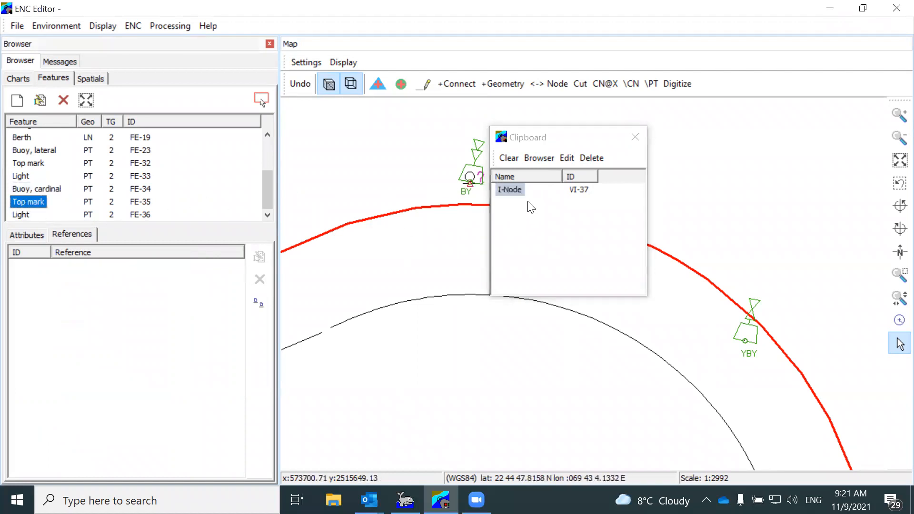
left_click_drag(512, 192, 191, 314)
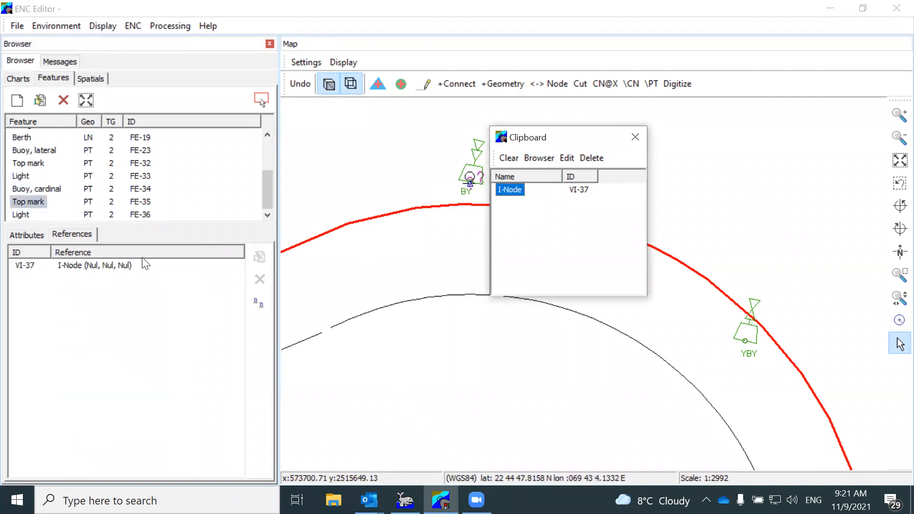
left_click(19, 215)
left_click_drag(506, 190, 124, 331)
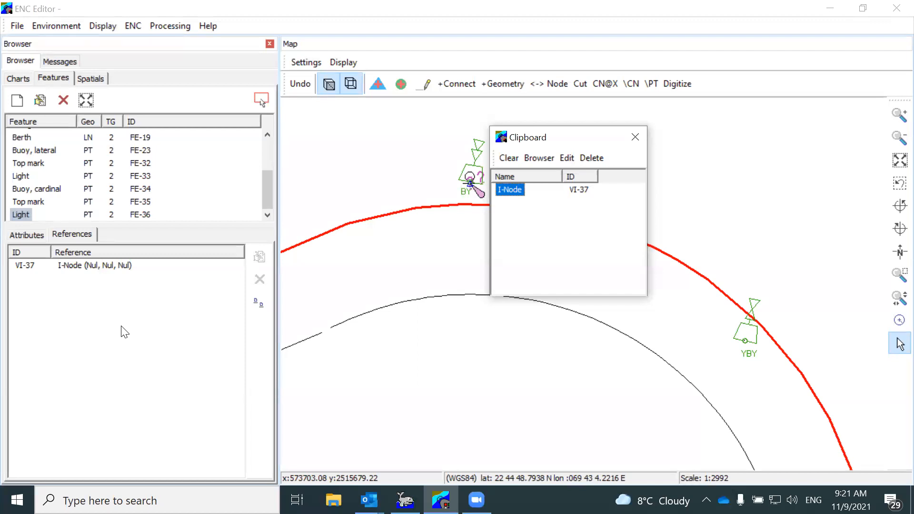
Step: Set the buoy shape of the new Buoy, cardinal feature to can (cylindrical)
left_click(36, 189)
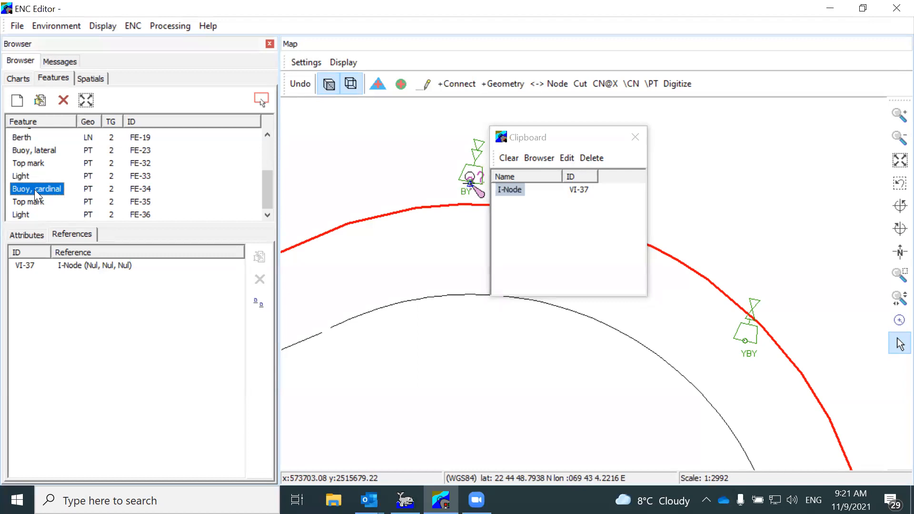
left_click(36, 237)
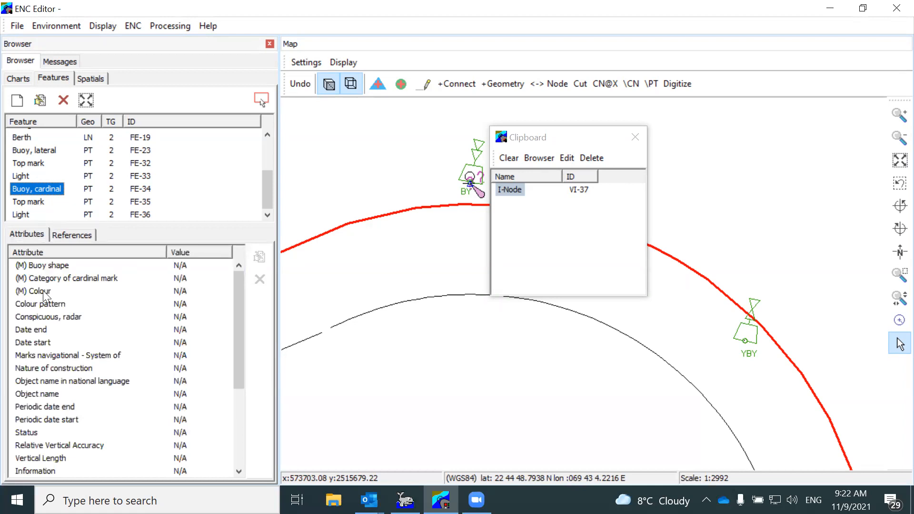
double_click(48, 265)
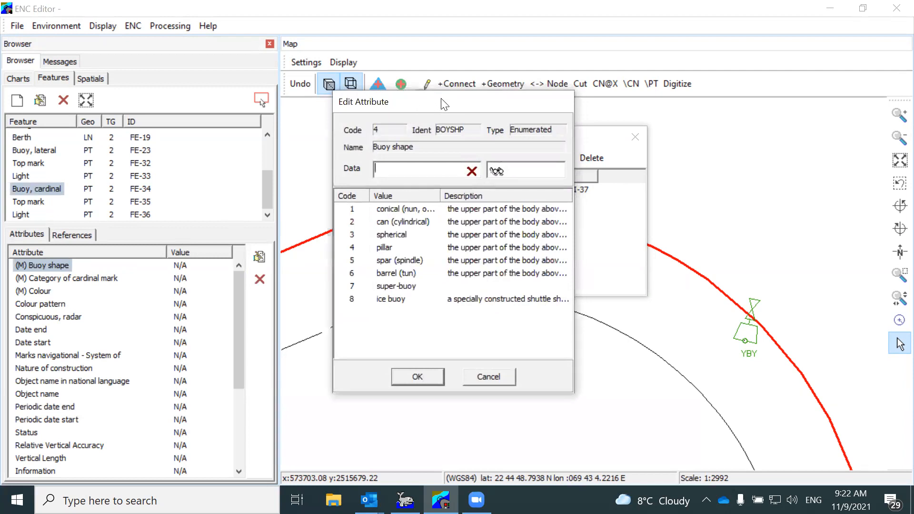
left_click_drag(444, 104, 322, 111)
left_click(280, 226)
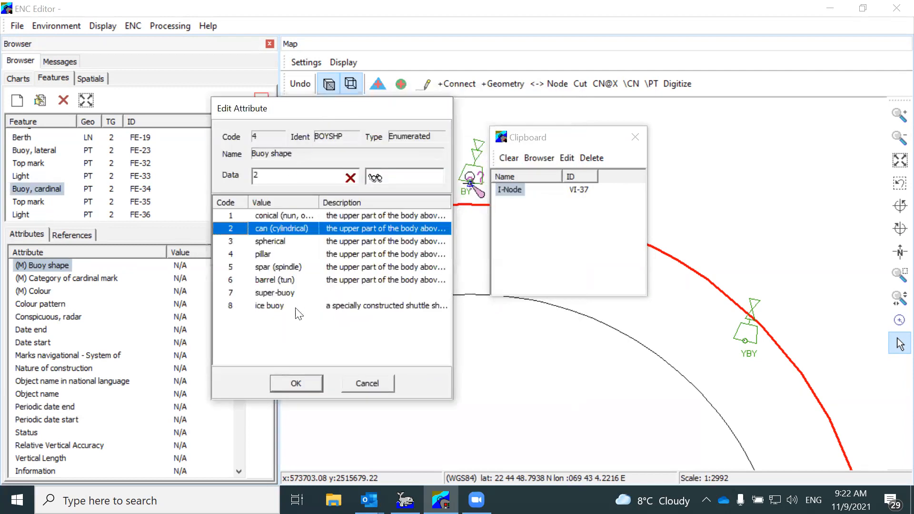
left_click(296, 383)
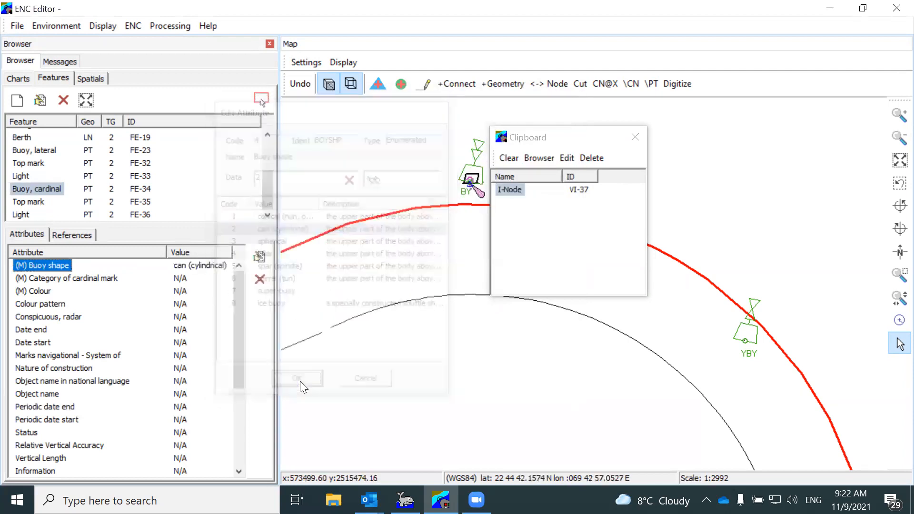
Step: Set the cardinal buoy's category of cardinal mark to south cardinal and its colour to black and white
double_click(65, 280)
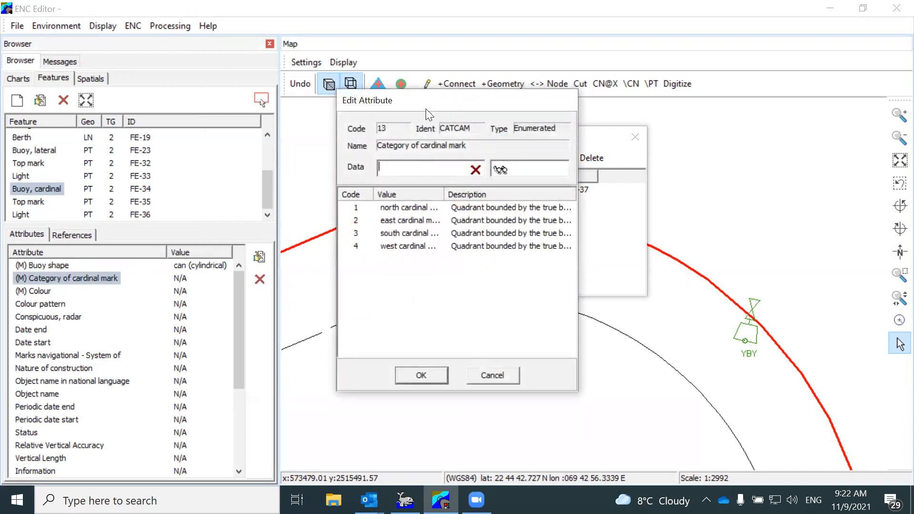
left_click_drag(425, 108, 283, 102)
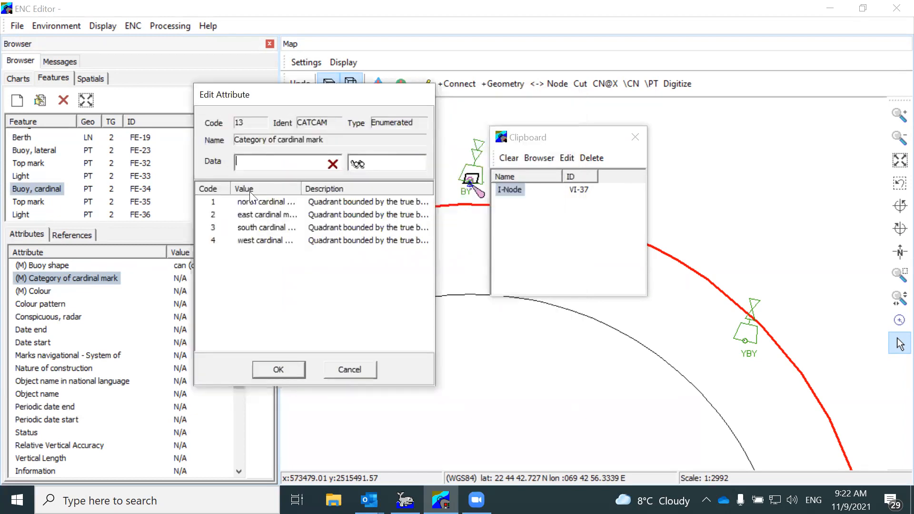
left_click(271, 227)
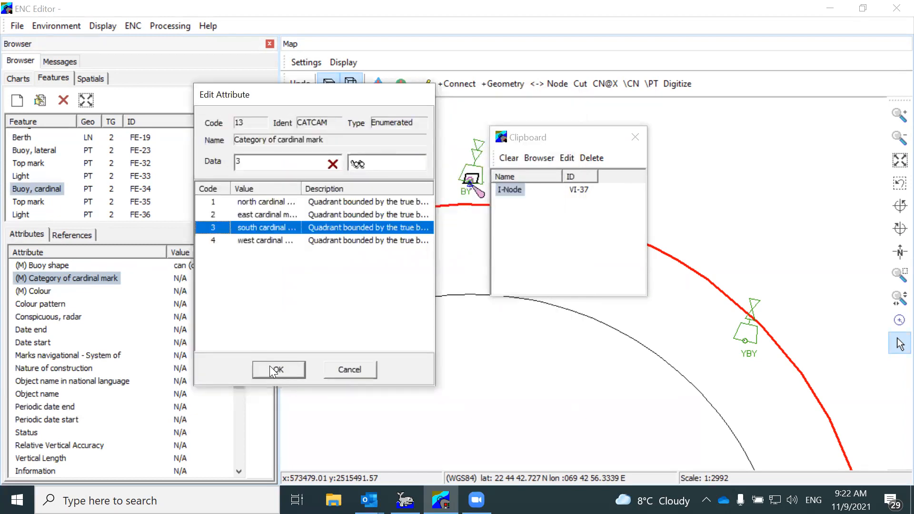
left_click(273, 370)
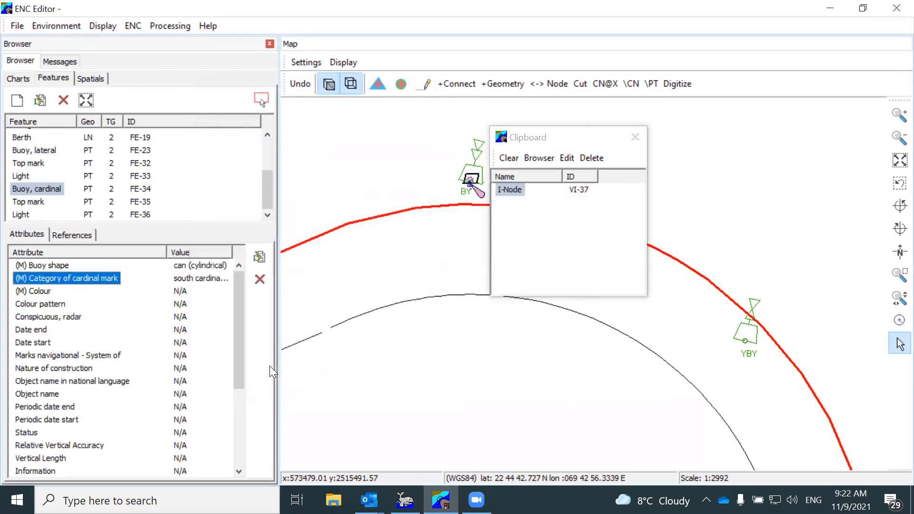
double_click(35, 290)
left_click(348, 220)
left_click(347, 208)
left_click(412, 372)
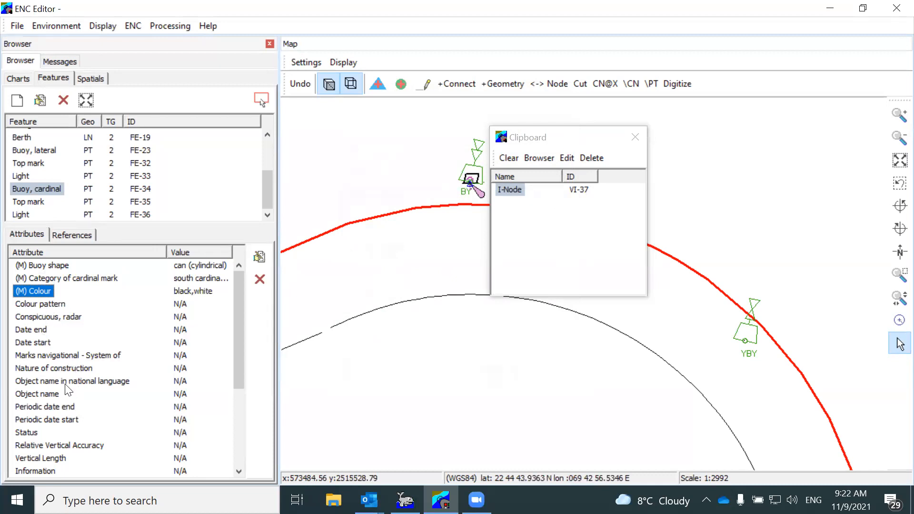
Step: Enter AC01 as the object name of the cardinal buoy and look through its remaining attributes
double_click(47, 394)
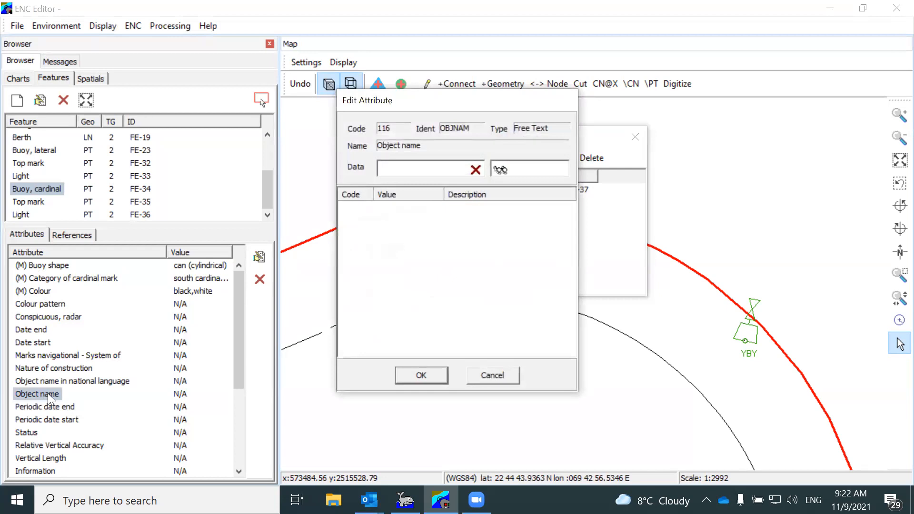
type("B")
key("BackSpace")
type("AC01")
key("Return")
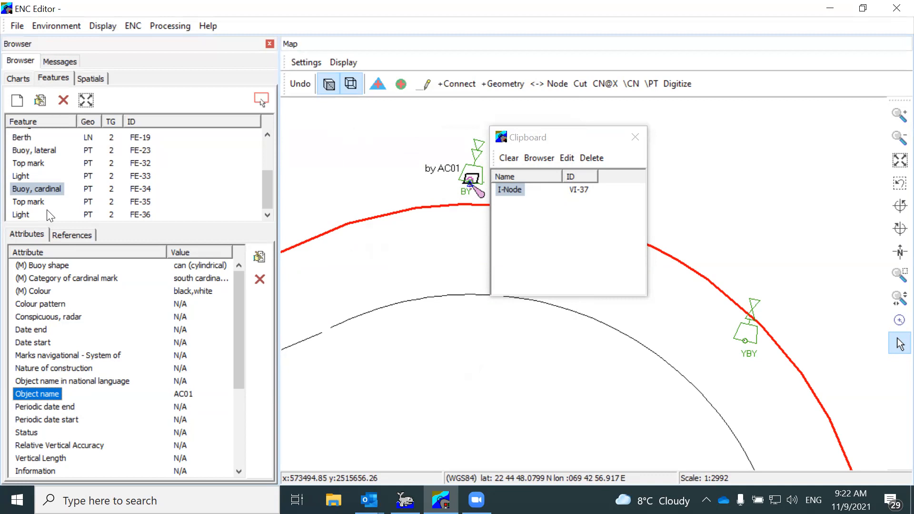
scroll(68, 305, "down", 1)
scroll(68, 305, "up", 1)
scroll(60, 331, "down", 4)
scroll(59, 331, "up", 4)
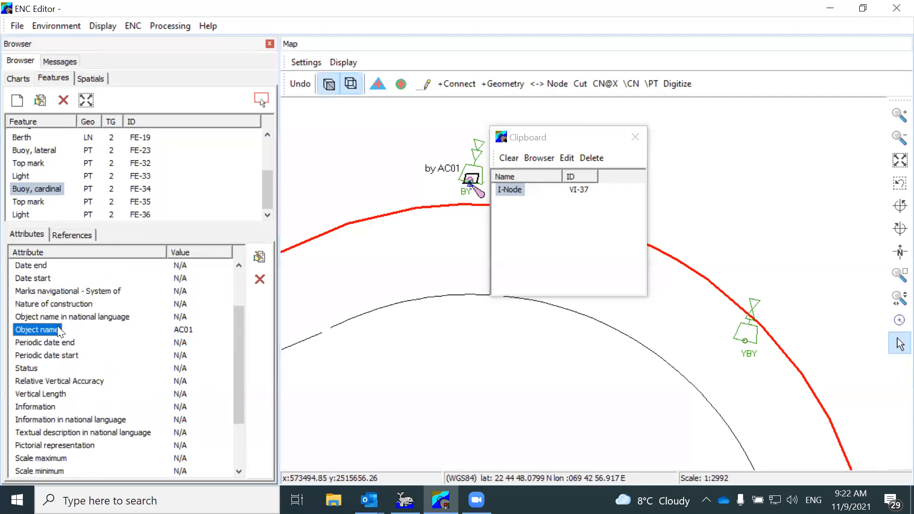
Step: Set the cardinal buoy's Top mark colour to yellow and its system of navigational marks to IALA A
left_click(38, 202)
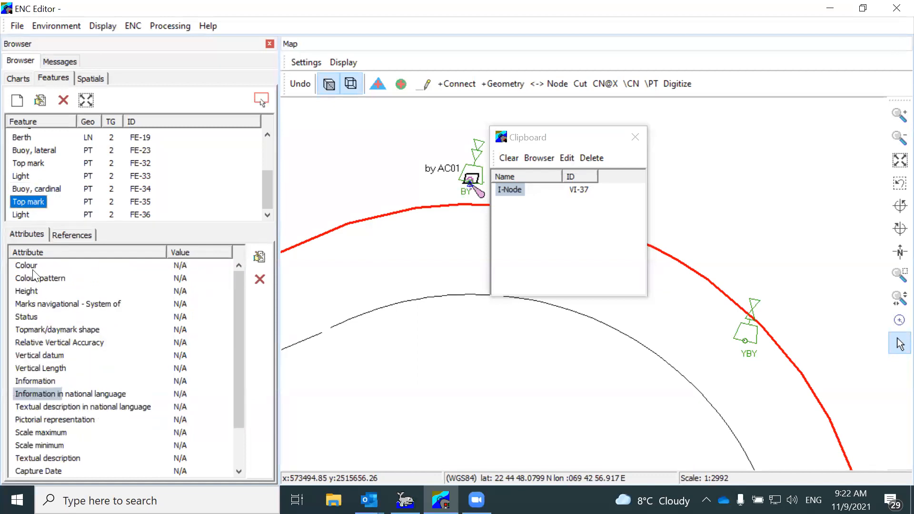
double_click(30, 266)
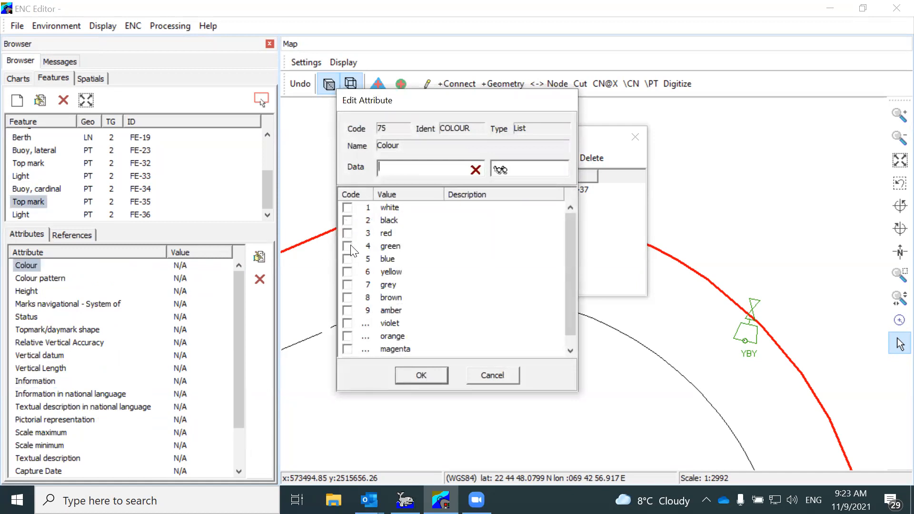
left_click(347, 272)
left_click(421, 375)
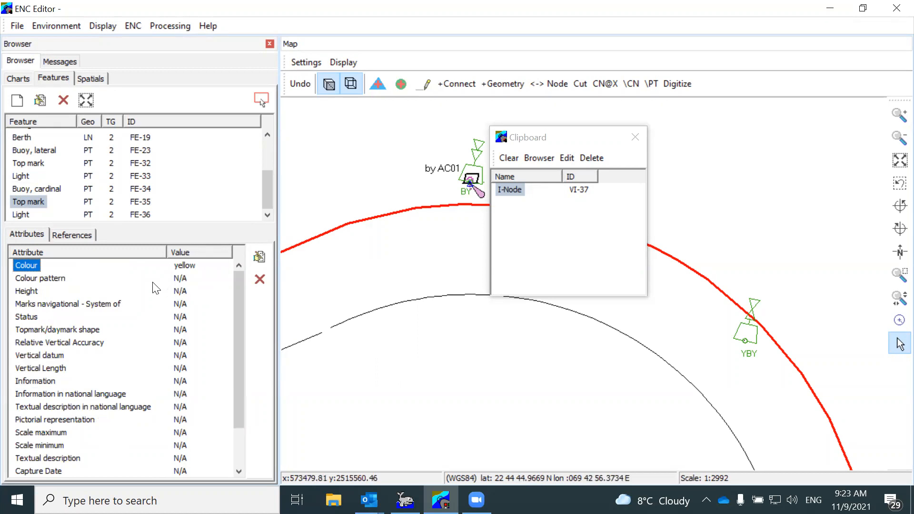
left_click_drag(566, 138, 621, 153)
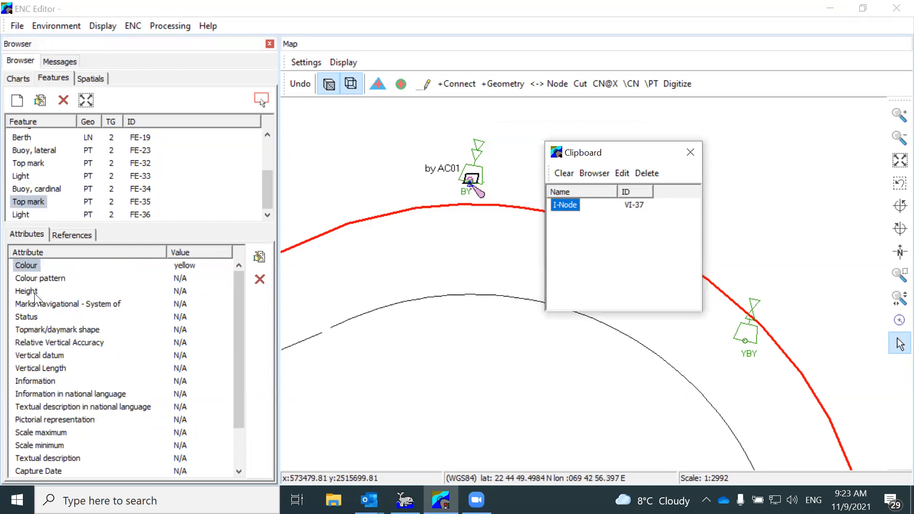
double_click(41, 305)
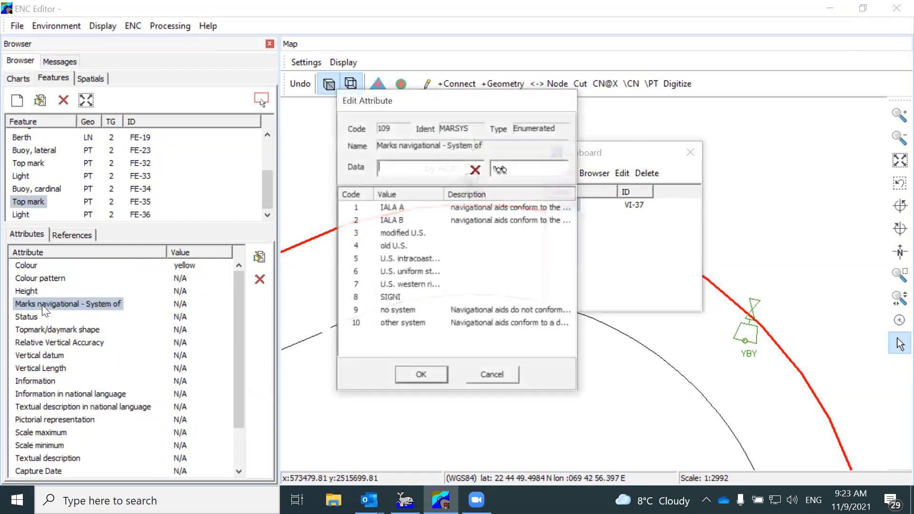
left_click(392, 210)
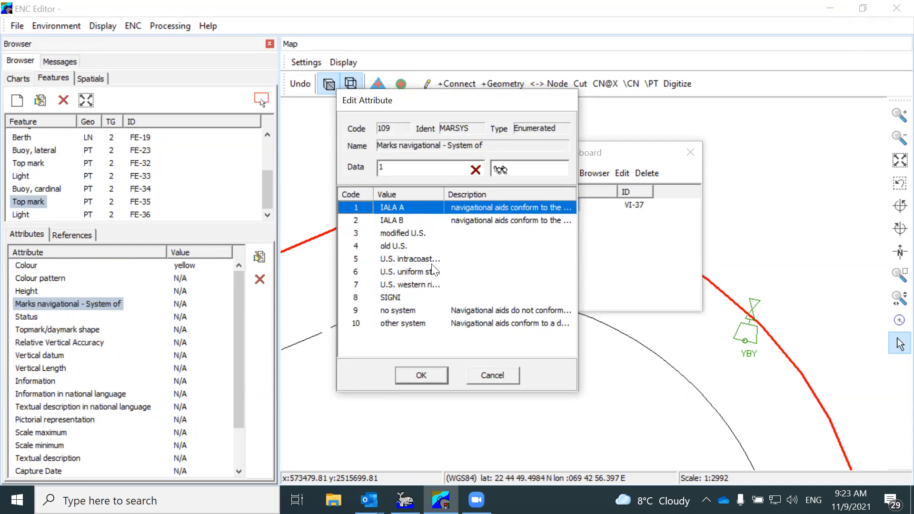
left_click(431, 374)
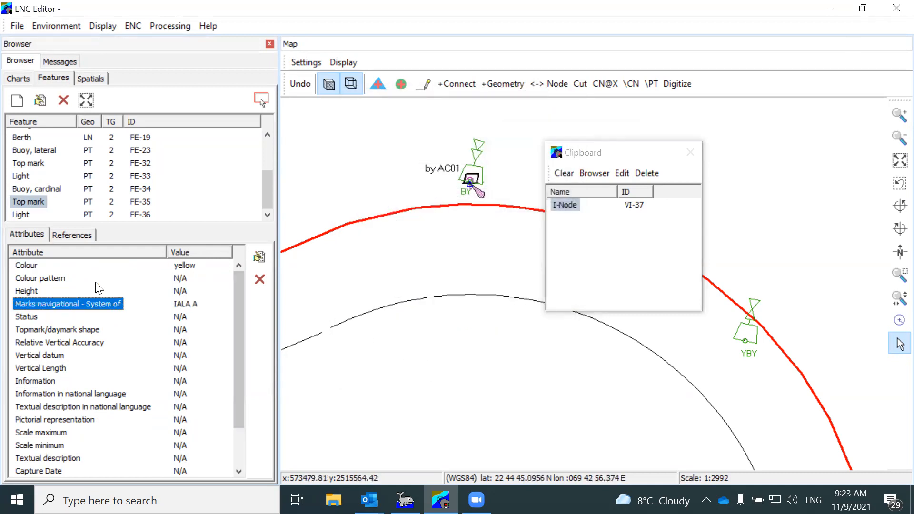
Step: Set the topmark/daymark shape of the Top mark to 2 cones (points downward)
double_click(57, 330)
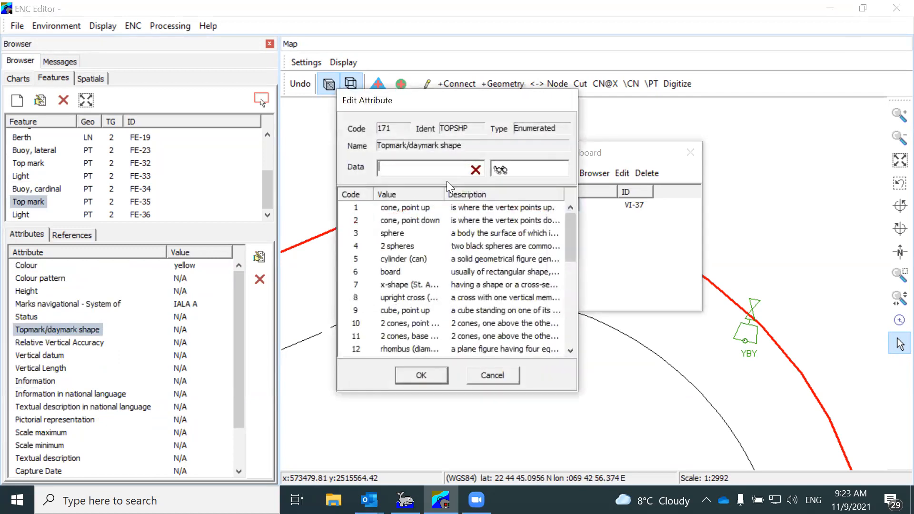
left_click_drag(462, 105, 245, 108)
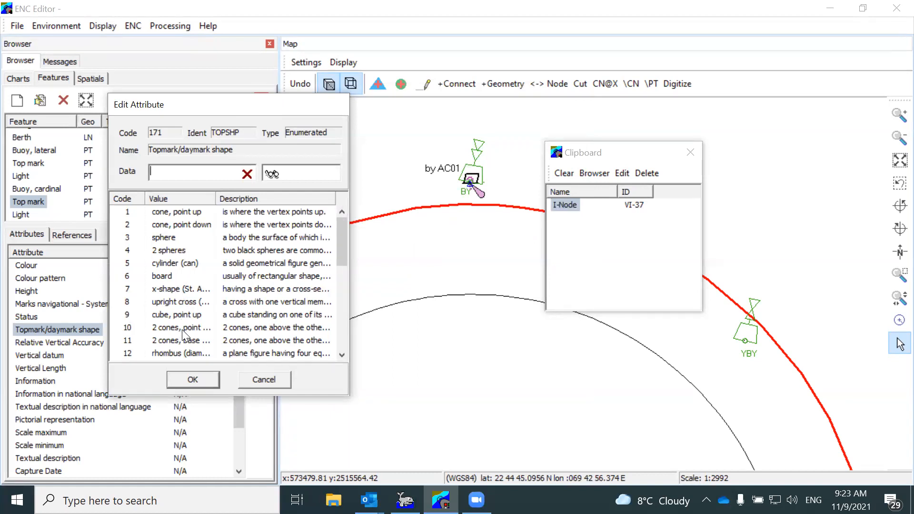
left_click_drag(215, 198, 258, 197)
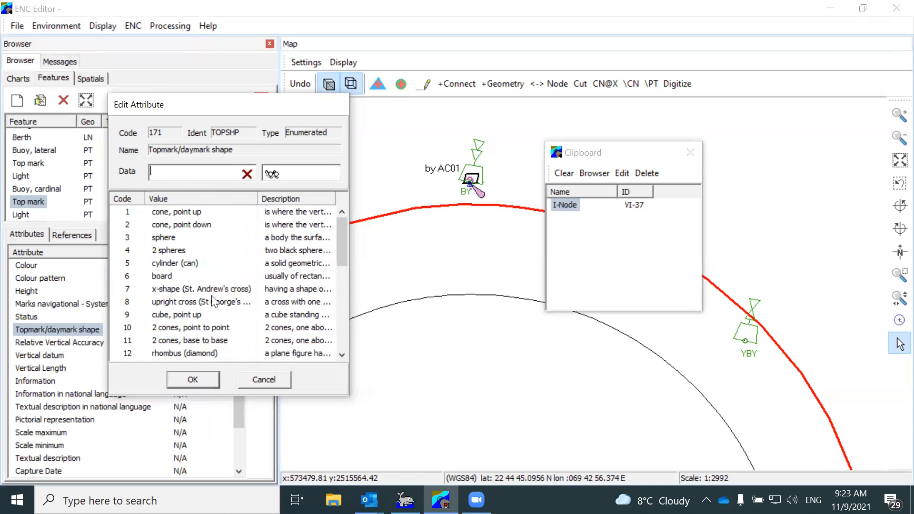
scroll(212, 297, "down", 1)
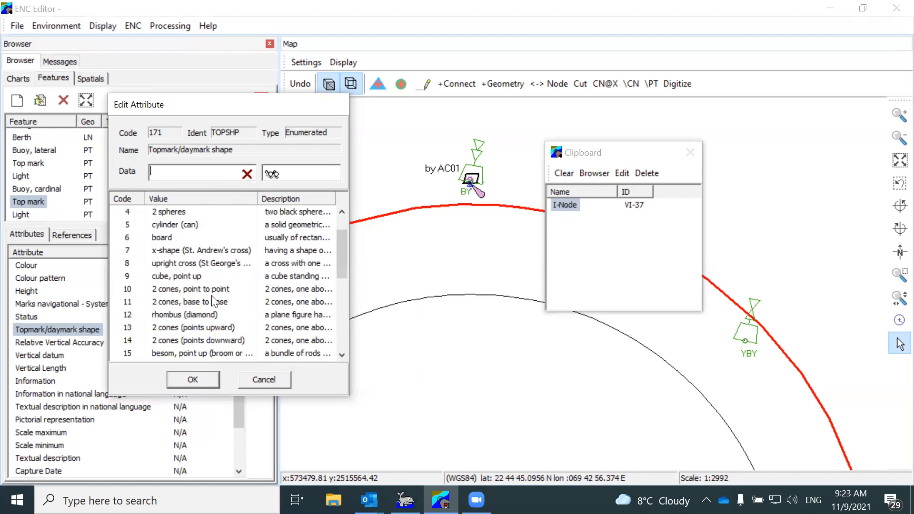
left_click(210, 340)
left_click(192, 379)
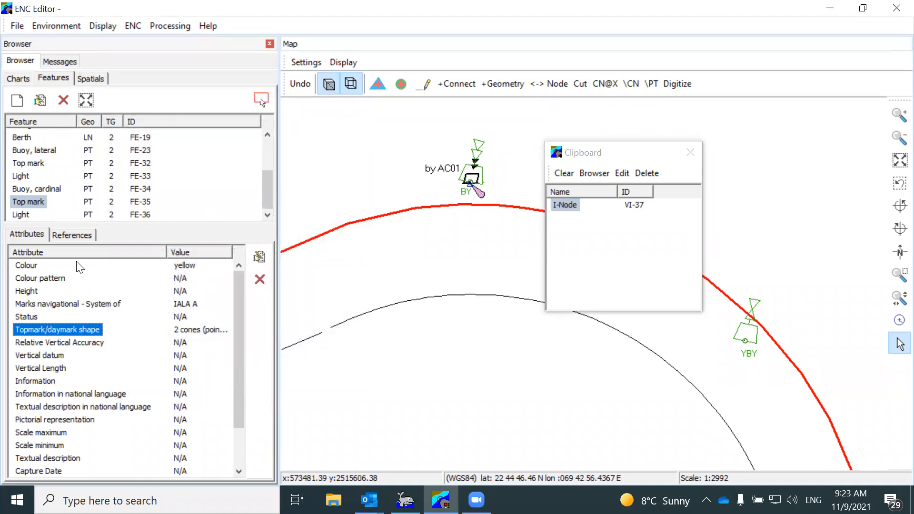
Step: Set the colour of the cardinal buoy's Light feature to yellow, leaving its category of lights unset
left_click(22, 213)
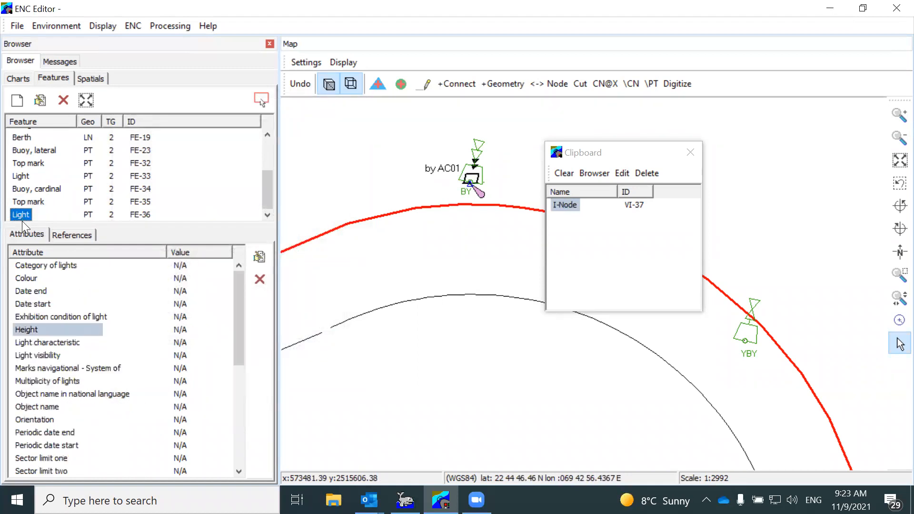
left_click(43, 265)
double_click(43, 265)
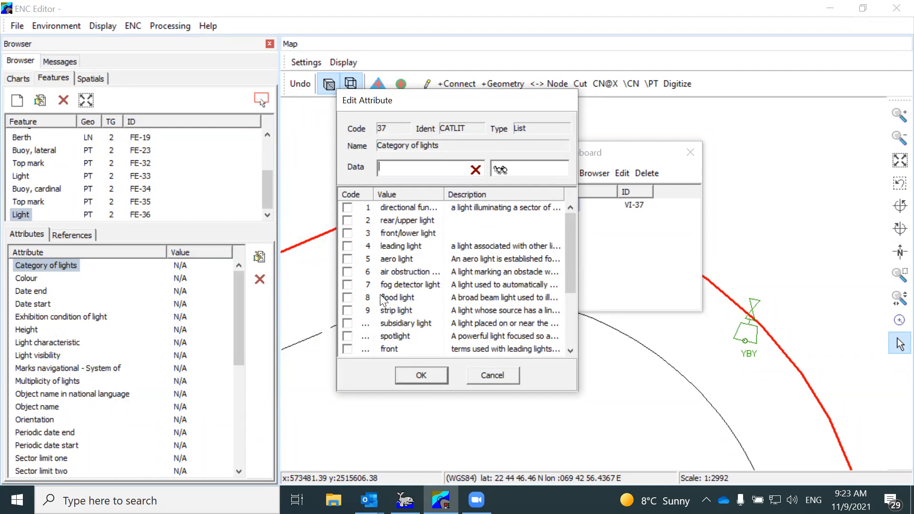
left_click(490, 375)
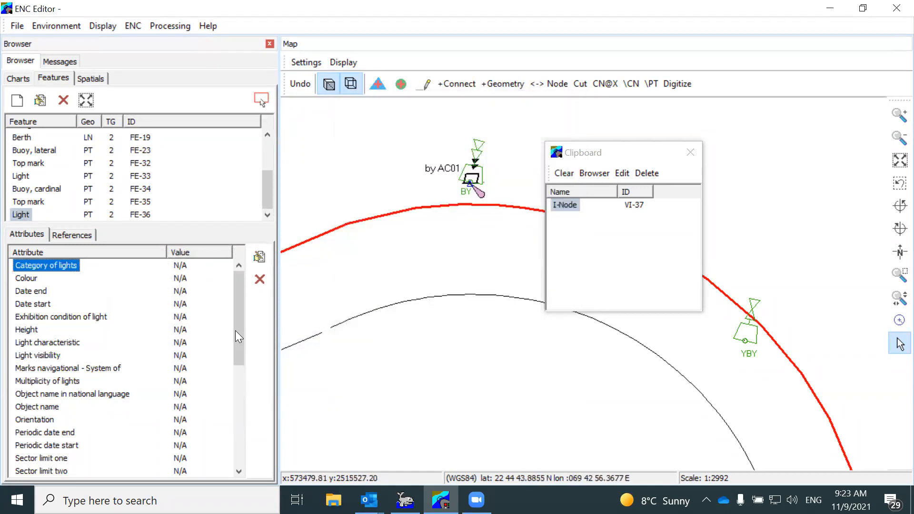
left_click(29, 280)
double_click(28, 280)
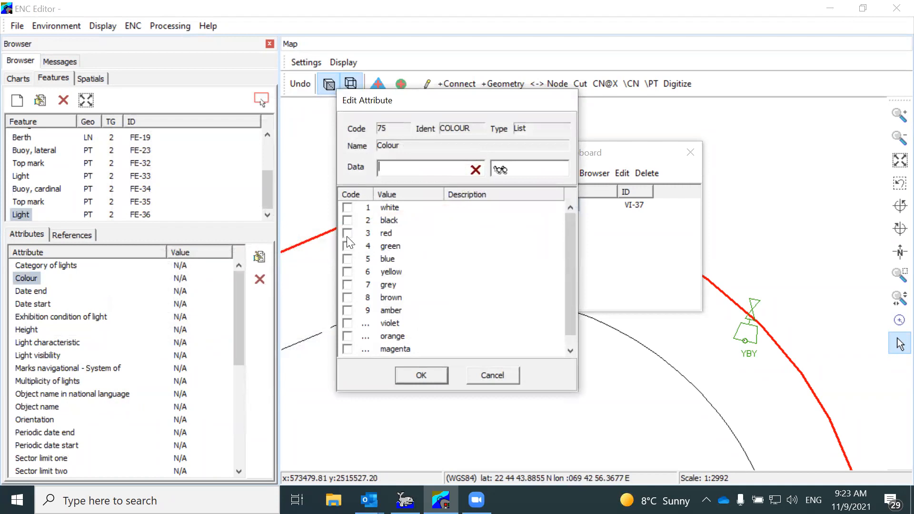
left_click(347, 271)
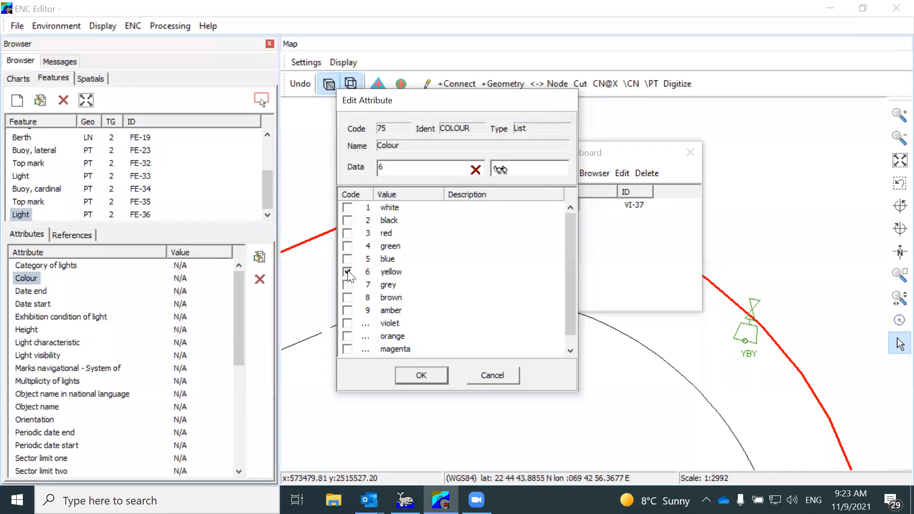
left_click(426, 374)
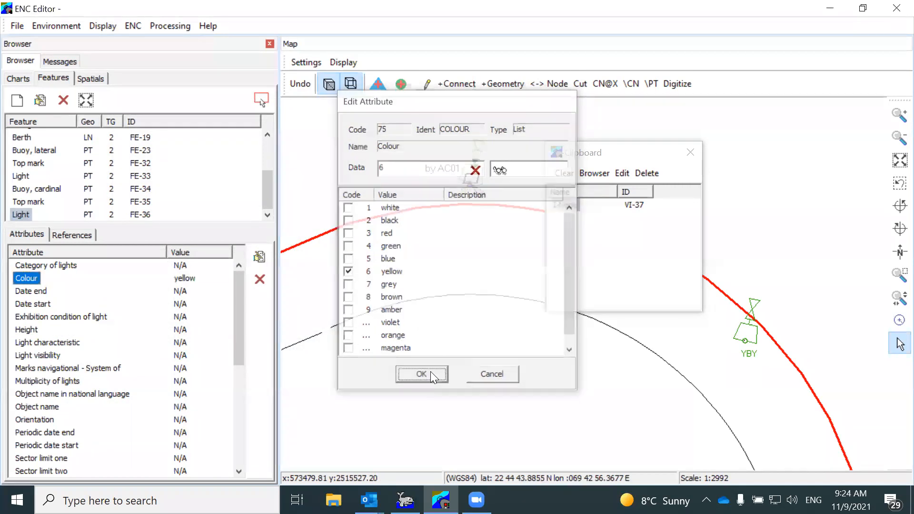
Step: Set the light characteristic of the cardinal buoy's Light to flashing
double_click(41, 337)
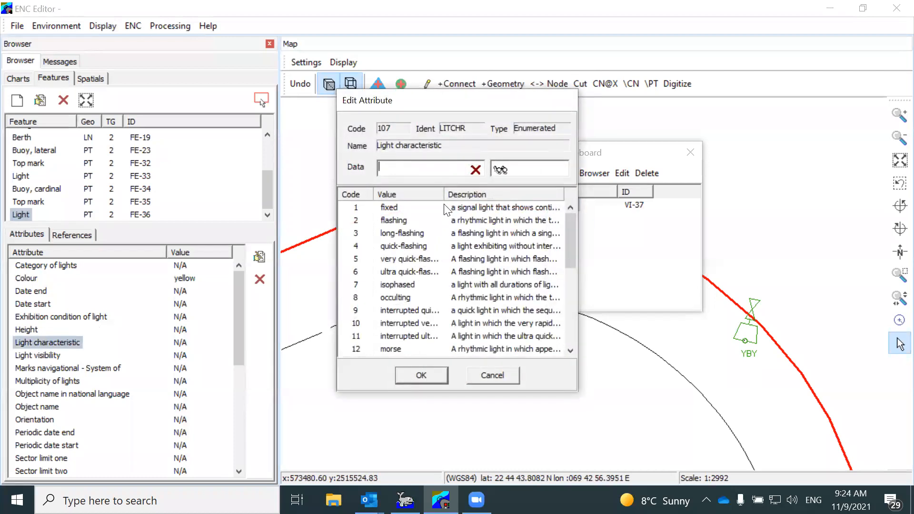
left_click(444, 206)
left_click_drag(444, 201, 463, 201)
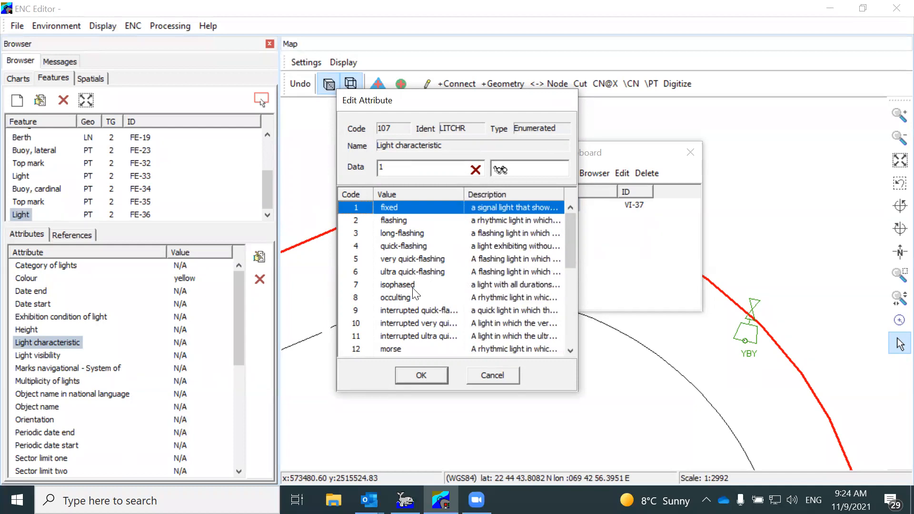
left_click(399, 220)
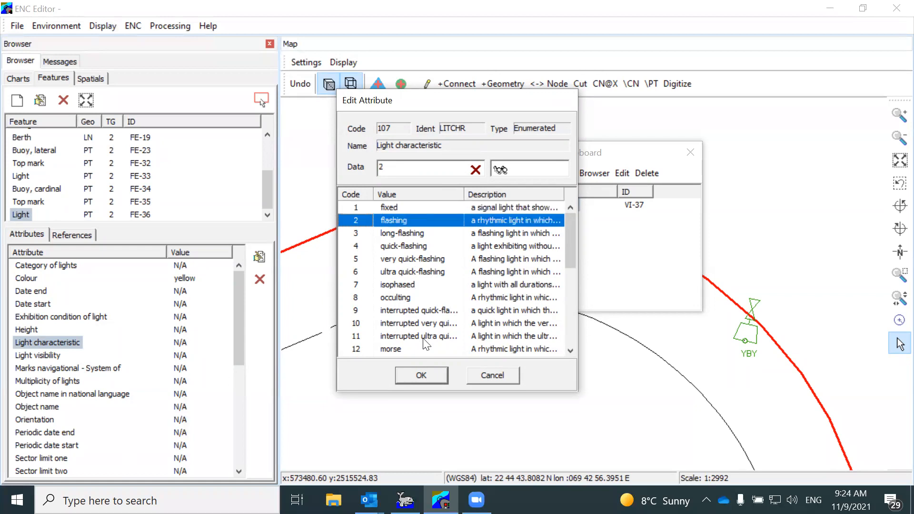
left_click(428, 376)
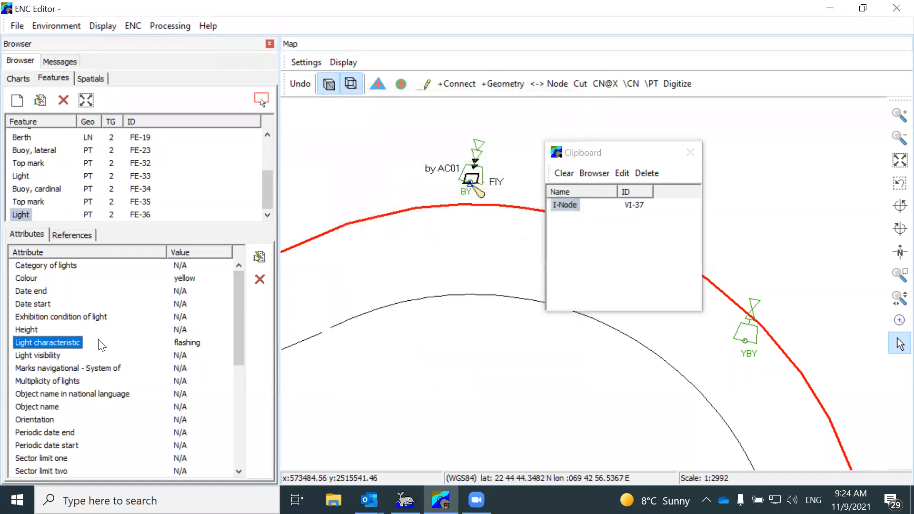
Step: Set the signal period of the cardinal buoy's Light to 1 and close the Clipboard window
left_click(64, 445)
scroll(66, 447, "down", 1)
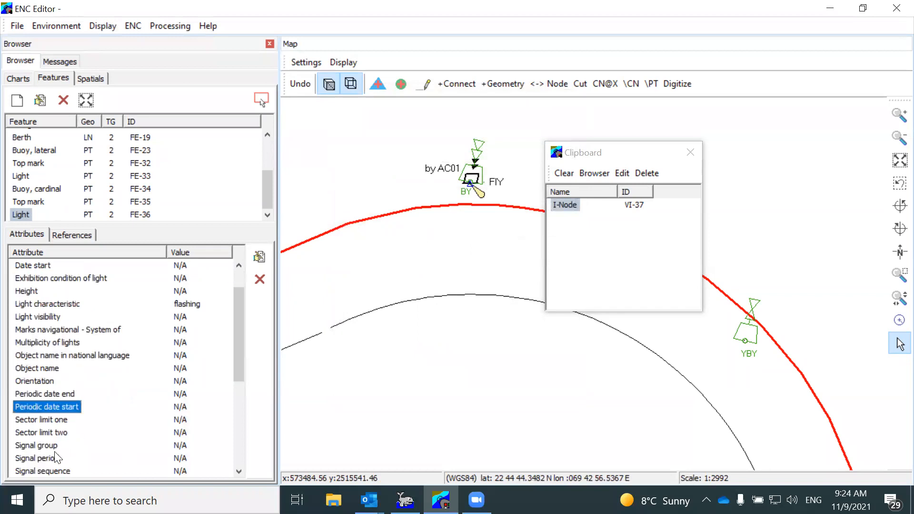
double_click(57, 458)
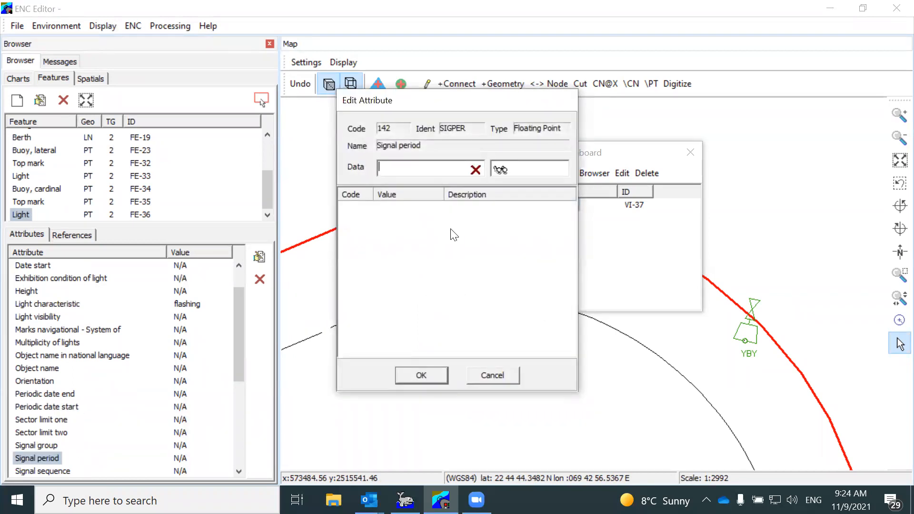
type("1")
left_click(422, 375)
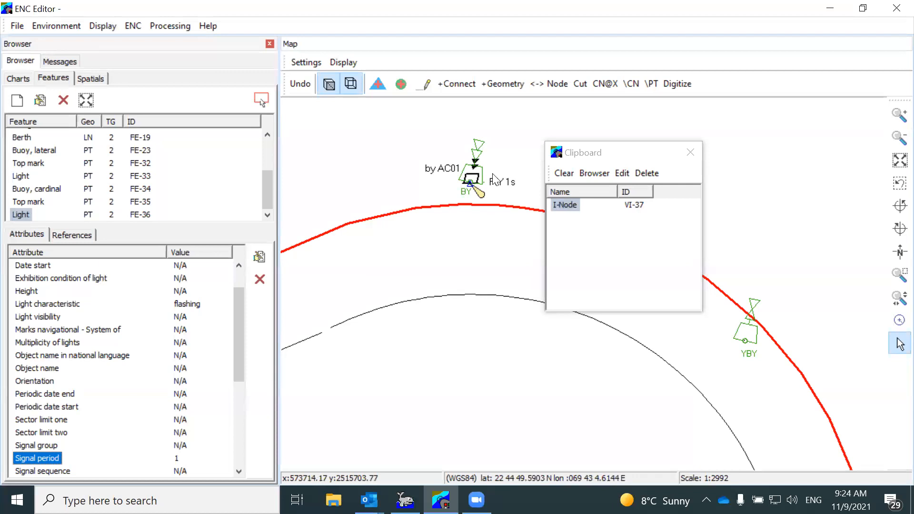
left_click(690, 153)
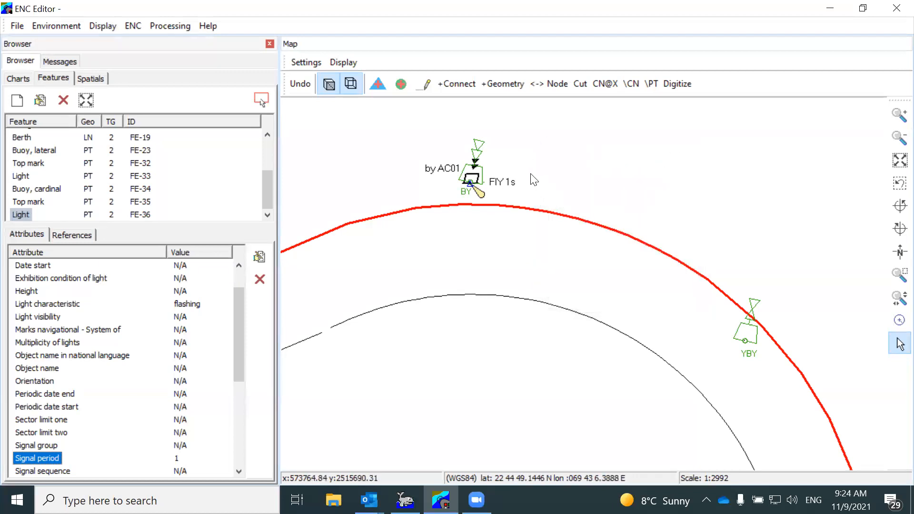
Step: Show the whole harbour area on the map and bring up the list of charts
scroll(516, 185, "down", 5)
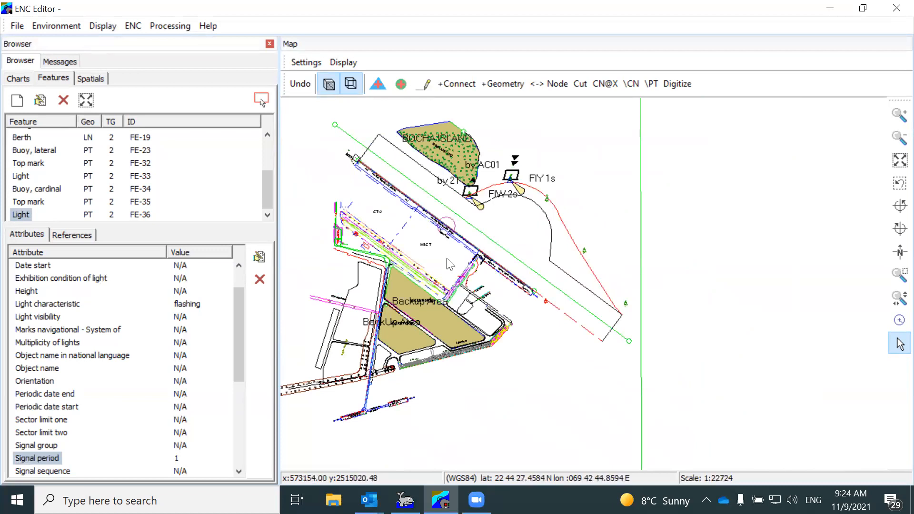
scroll(449, 264, "up", 2)
scroll(465, 256, "down", 1)
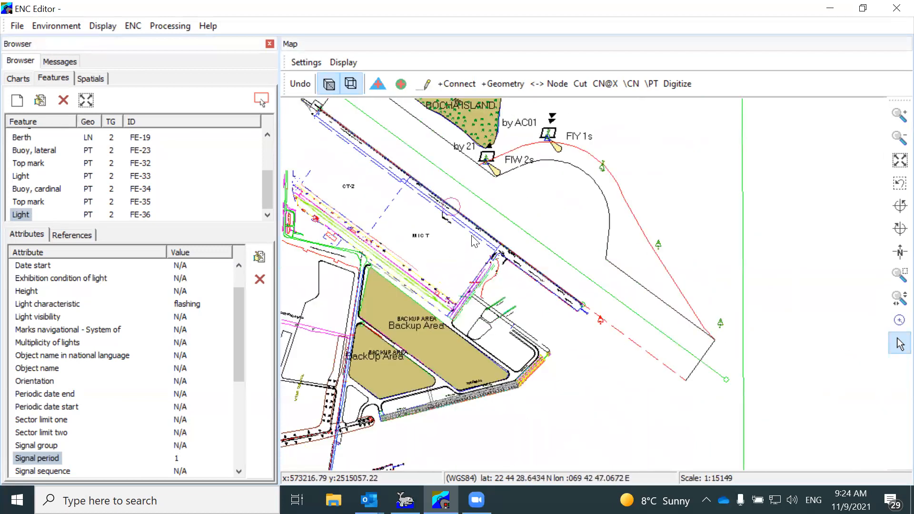
scroll(474, 241, "down", 1)
scroll(439, 184, "up", 1)
scroll(439, 186, "down", 1)
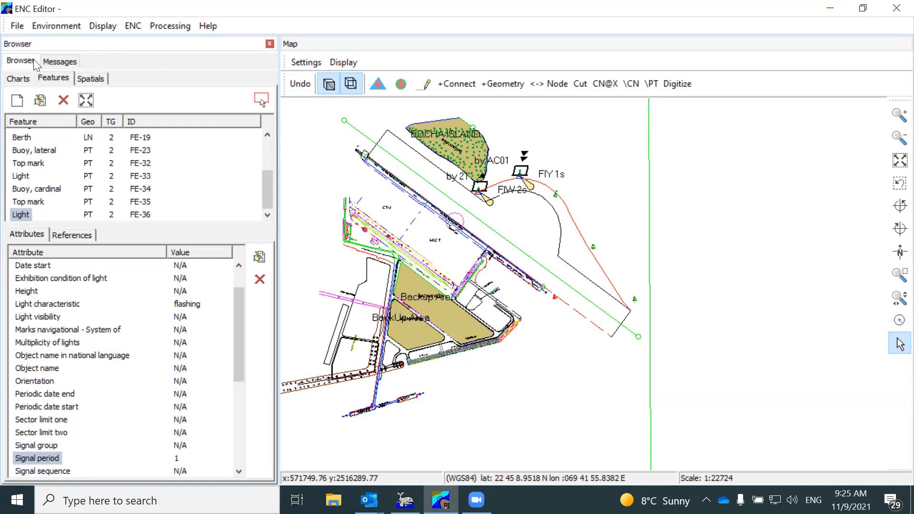
left_click(23, 78)
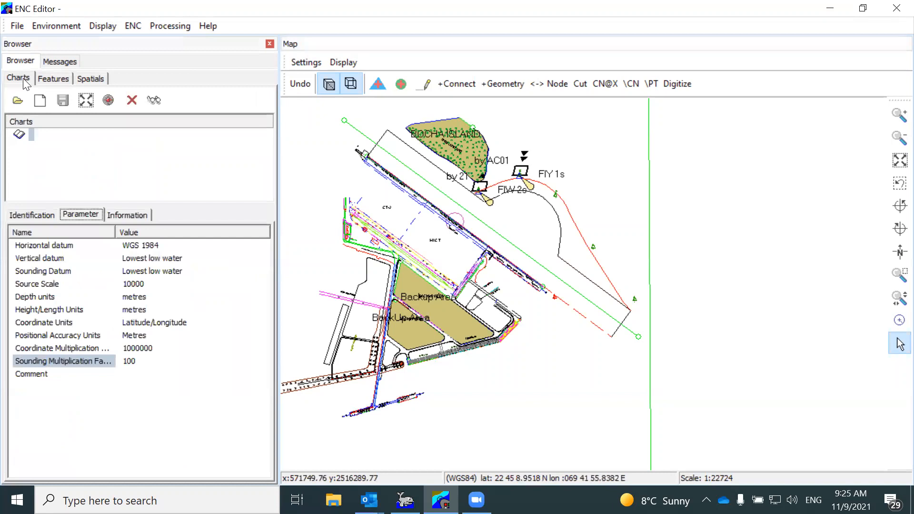
left_click(63, 101)
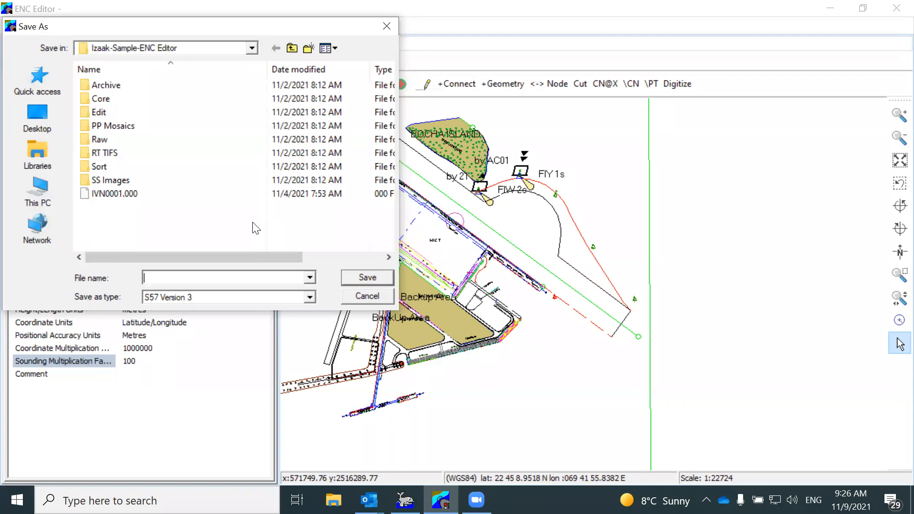
left_click_drag(288, 30, 549, 72)
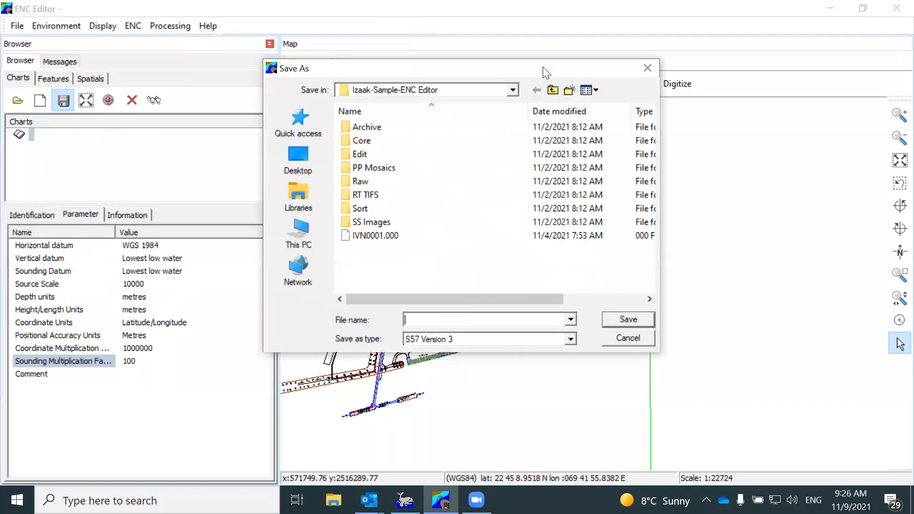
left_click(621, 339)
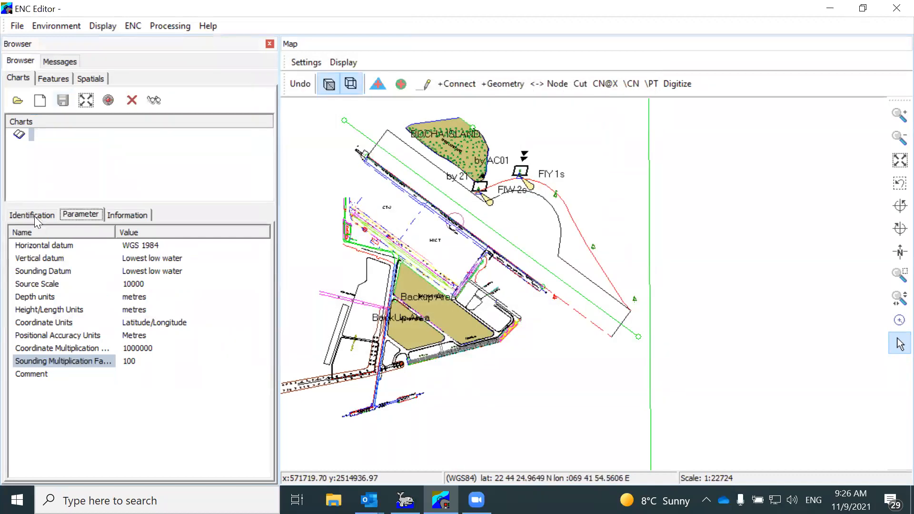
Step: Look up the dataset name in the chart's identification, save the chart as INAdani2021 in S57 Version 3 format, and close the ENC Editor
left_click(34, 216)
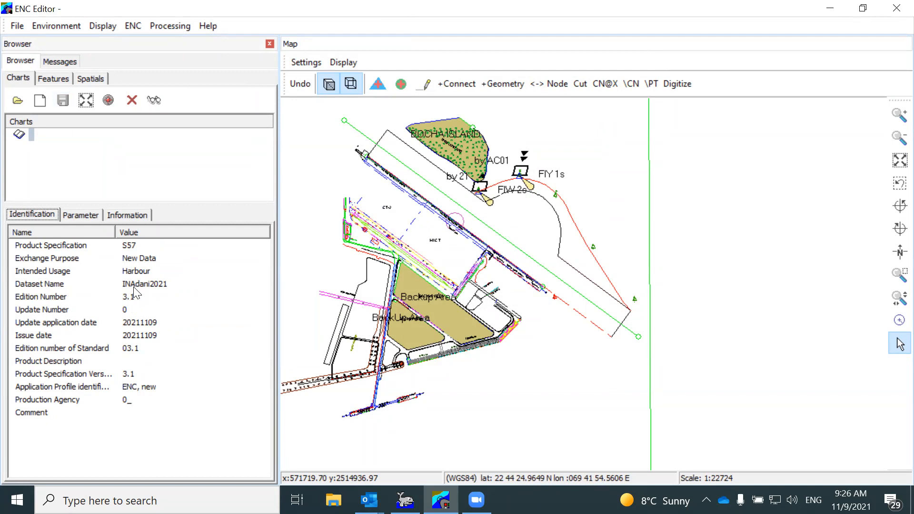
left_click(62, 99)
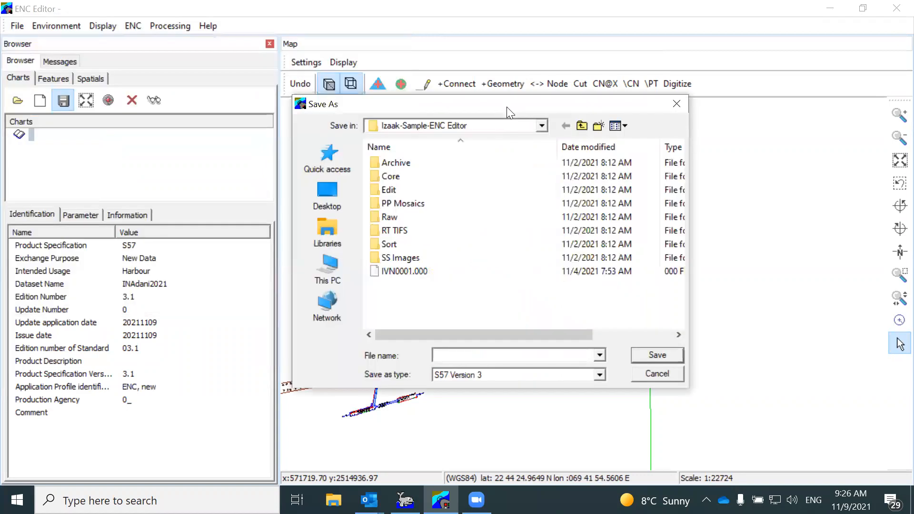
type("INAdani2021")
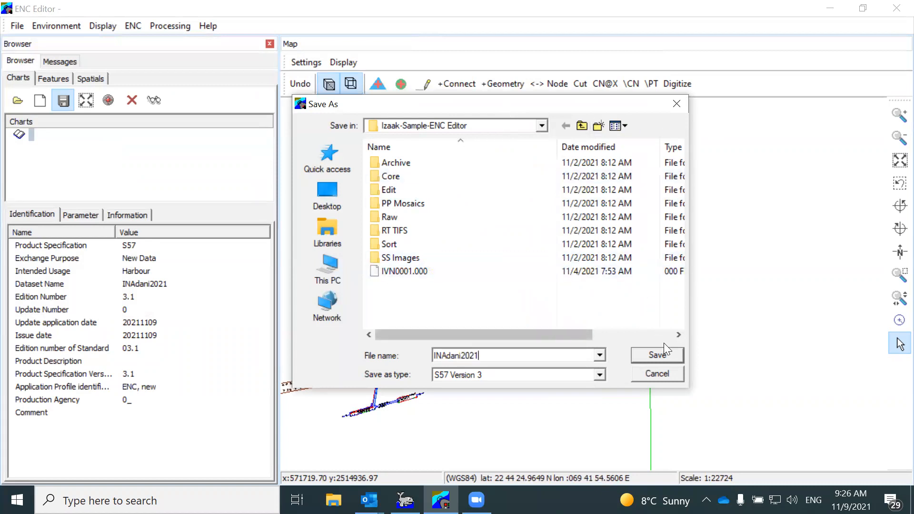
left_click(648, 354)
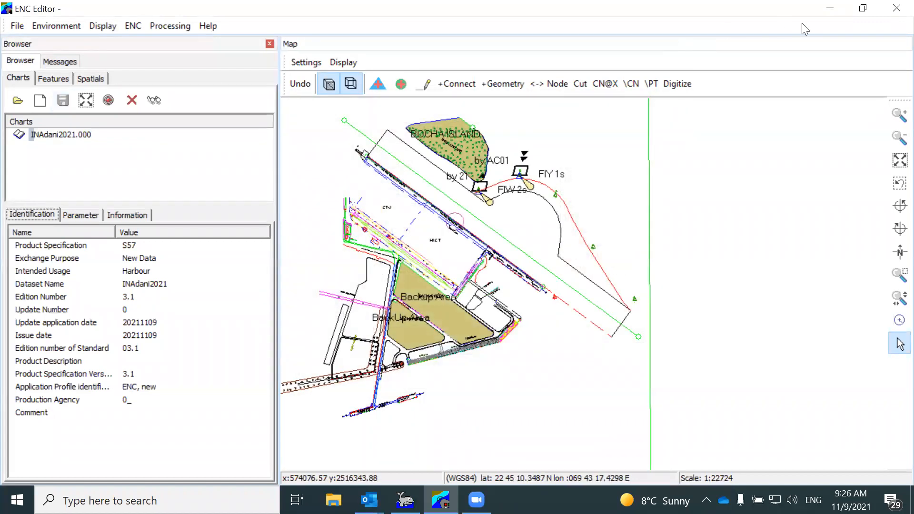
left_click(896, 8)
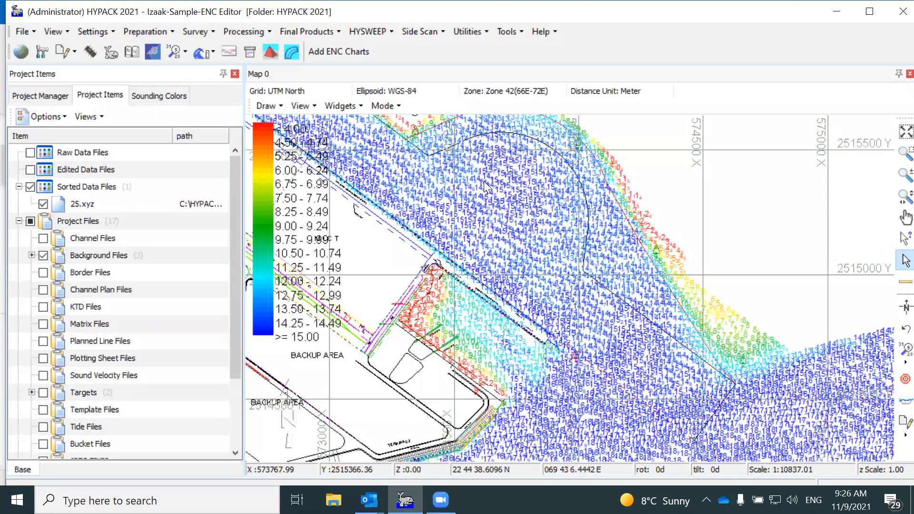
Step: Hide all displayed project files in HYPACK and show only the INAdani2021.000 background chart on the map
scroll(485, 186, "down", 4)
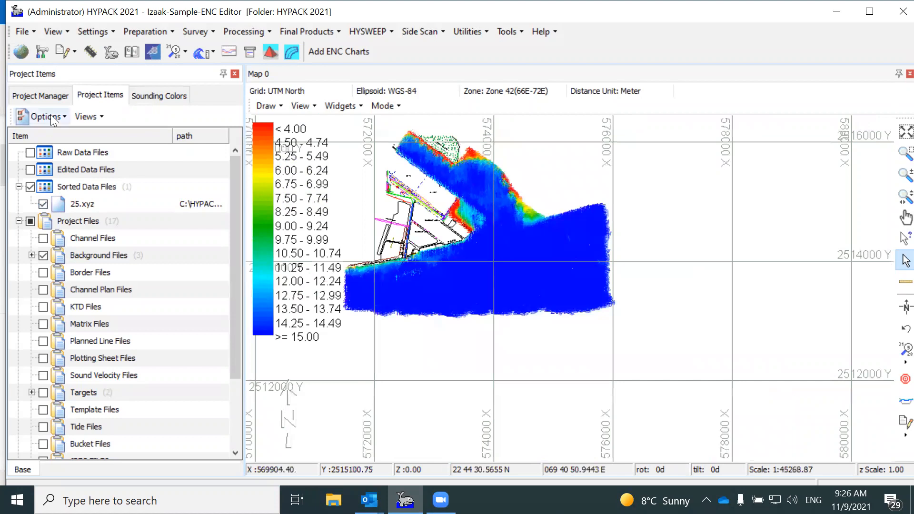
left_click(52, 117)
left_click(59, 183)
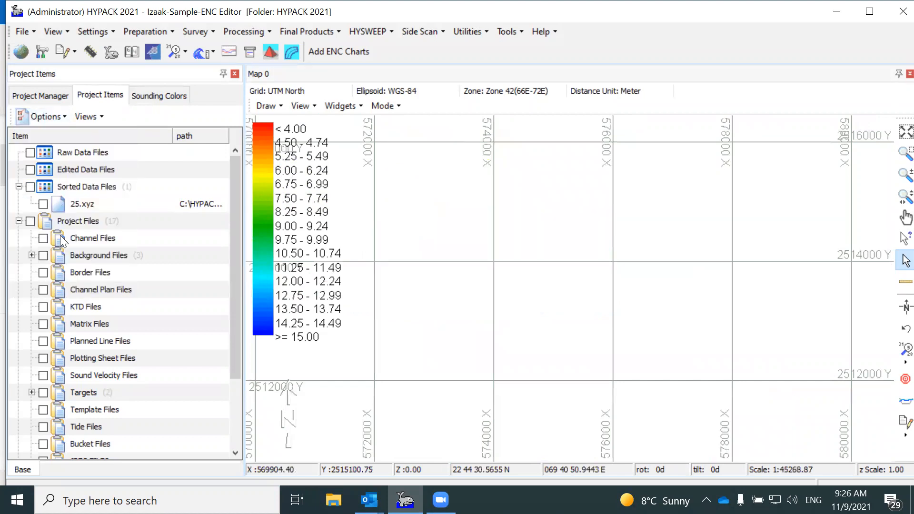
left_click(32, 255)
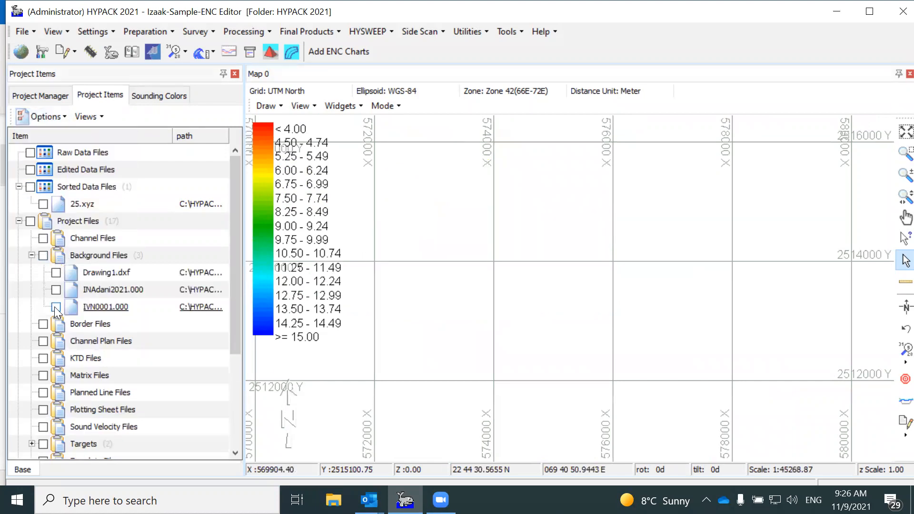
left_click(55, 290)
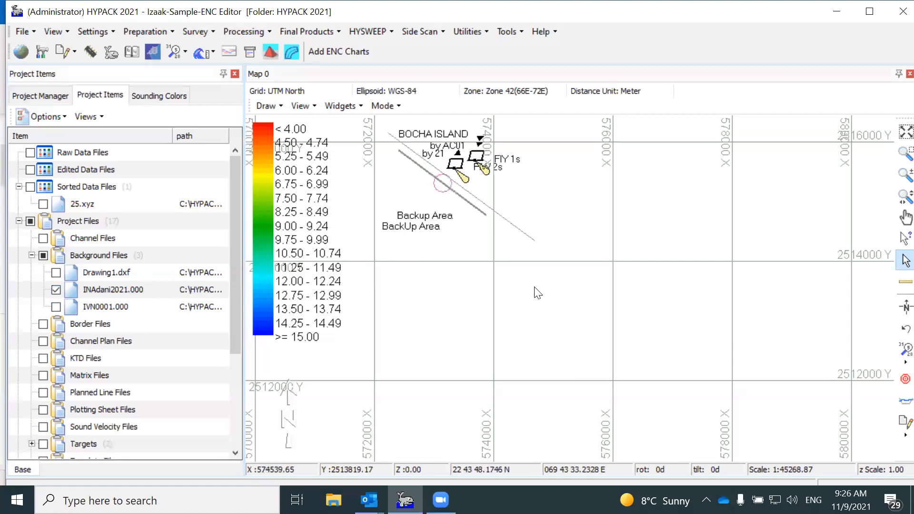
Step: Examine the INAdani2021.000 chart's buoys, island, berth and backup areas at different zoom levels
scroll(407, 132, "up", 3)
scroll(428, 173, "up", 3)
scroll(429, 175, "down", 4)
scroll(451, 191, "up", 3)
scroll(454, 197, "down", 4)
scroll(527, 223, "up", 2)
scroll(619, 181, "down", 1)
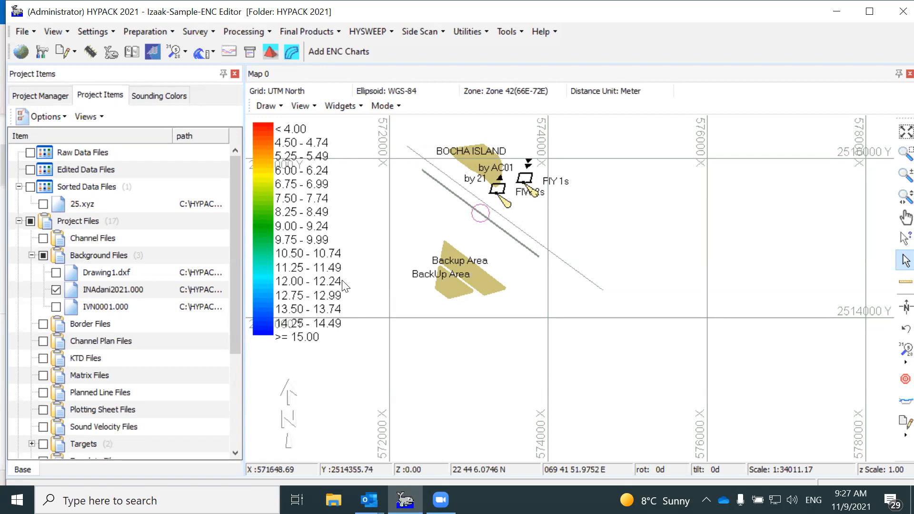
Step: Display the 25.xyz sorted soundings over the chart and inspect them closely along the berth line
left_click(43, 205)
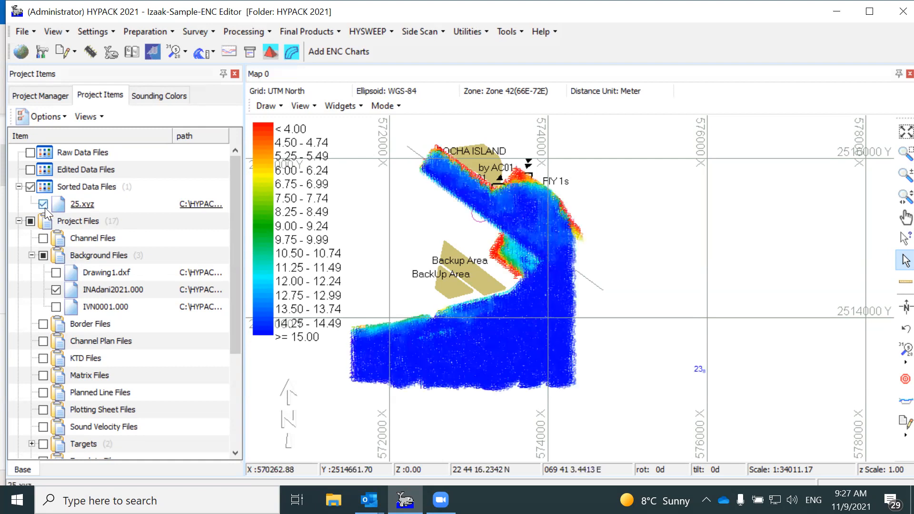
scroll(535, 264, "up", 1)
scroll(547, 252, "up", 1)
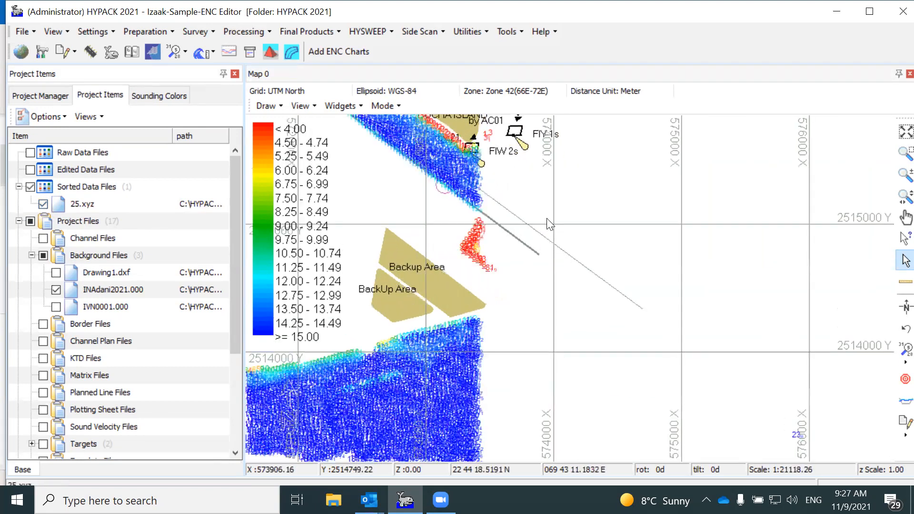
scroll(535, 233, "up", 5)
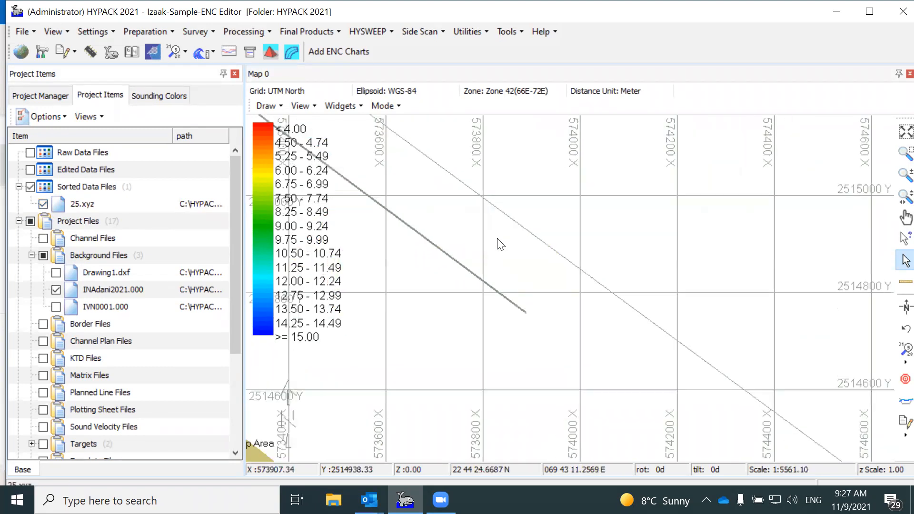
scroll(508, 241, "up", 1)
mouse_move(479, 240)
left_mouse_down()
mouse_move(502, 238)
mouse_move(485, 261)
mouse_move(506, 240)
mouse_move(495, 235)
left_mouse_up()
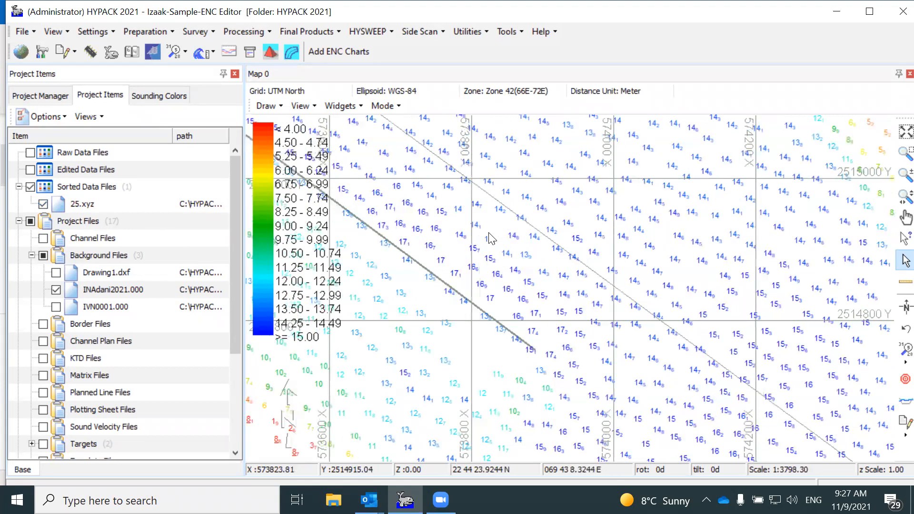
Step: Examine the spacing and coverage of the 25.xyz soundings from the berth out to the full survey area
scroll(465, 228, "down", 1)
scroll(465, 227, "down", 1)
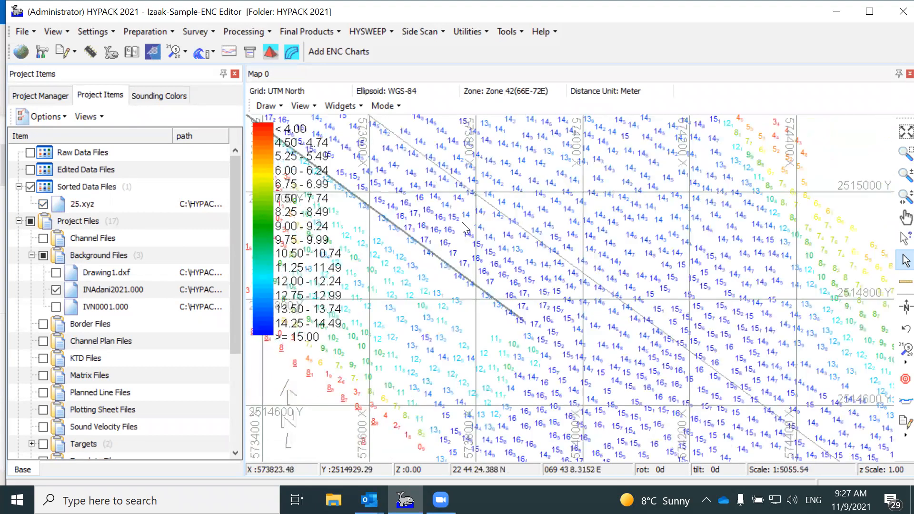
scroll(465, 228, "down", 1)
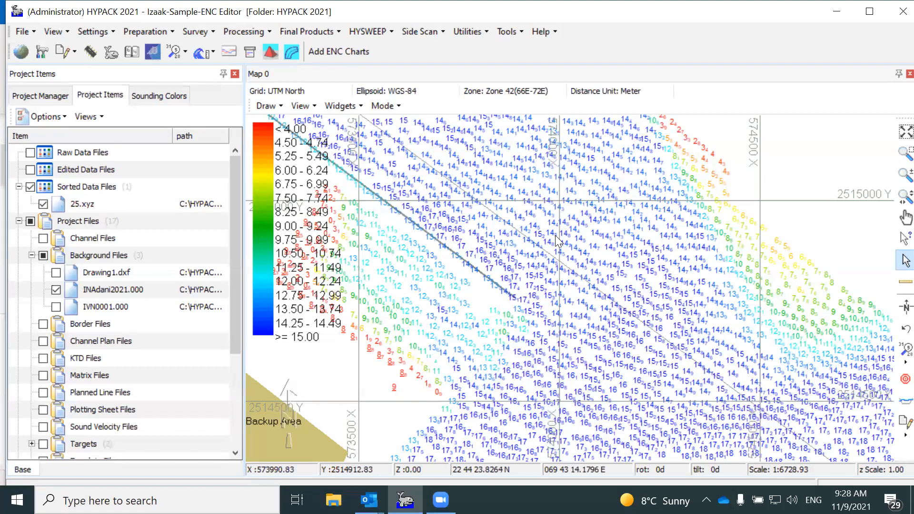
scroll(540, 231, "down", 1)
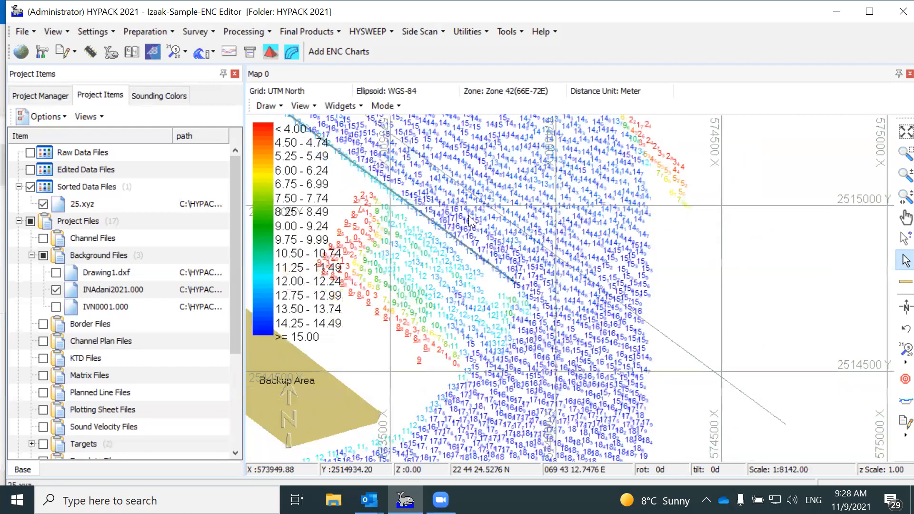
scroll(470, 220, "down", 3)
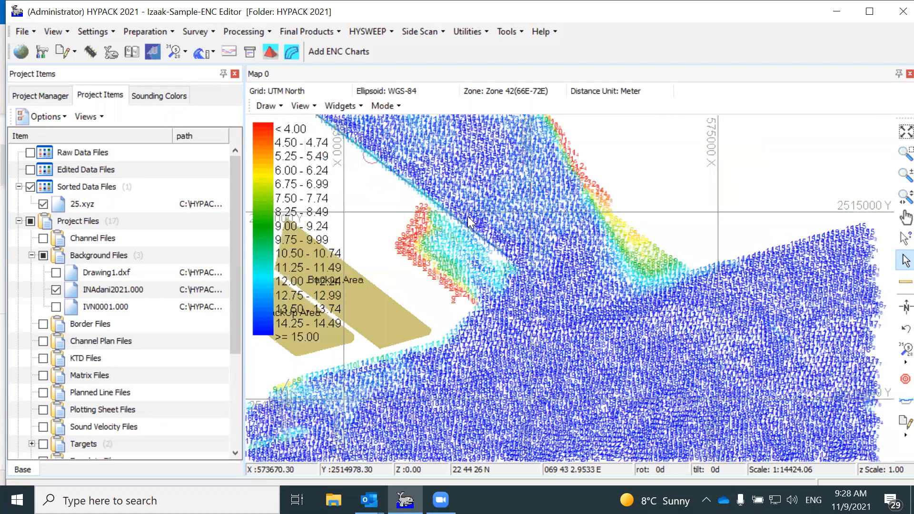
scroll(467, 216, "down", 1)
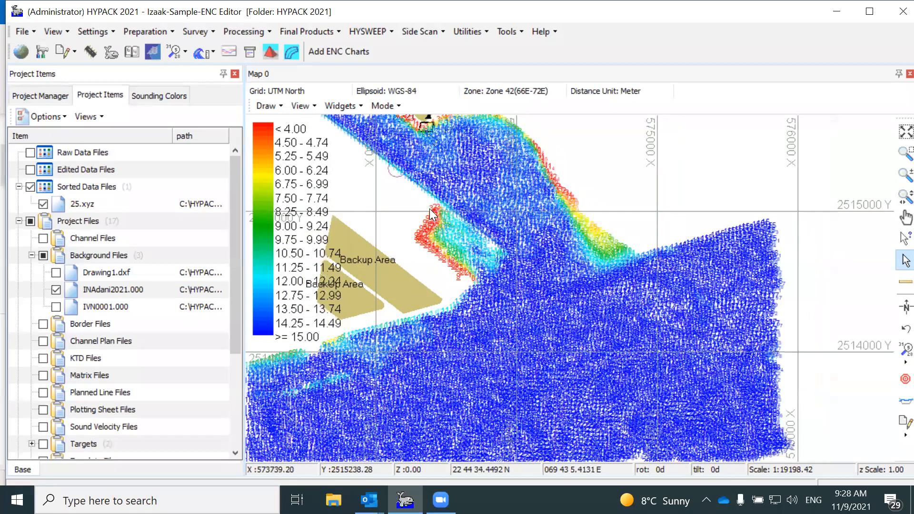
scroll(447, 205, "down", 2)
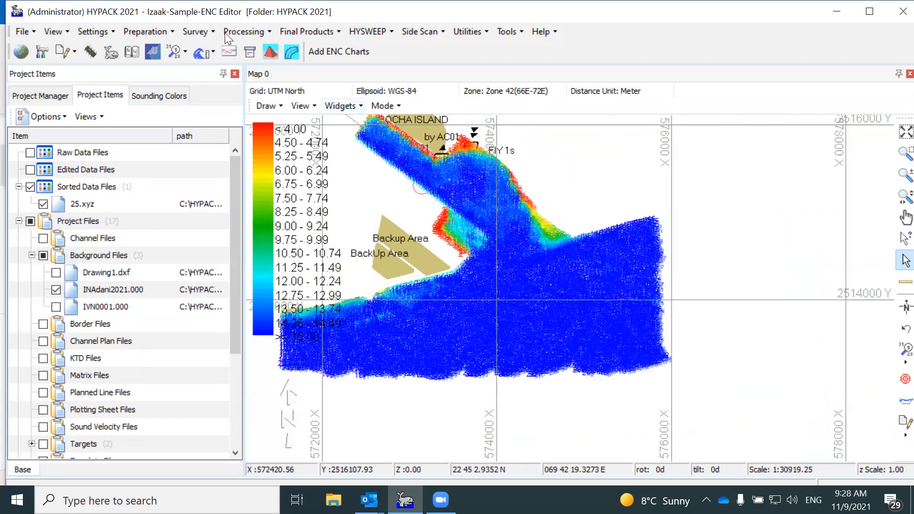
Step: Start the sounding selection Sort tool with 25.xyz as the input file and set the sort radius to 50
left_click(243, 30)
mouse_move(281, 88)
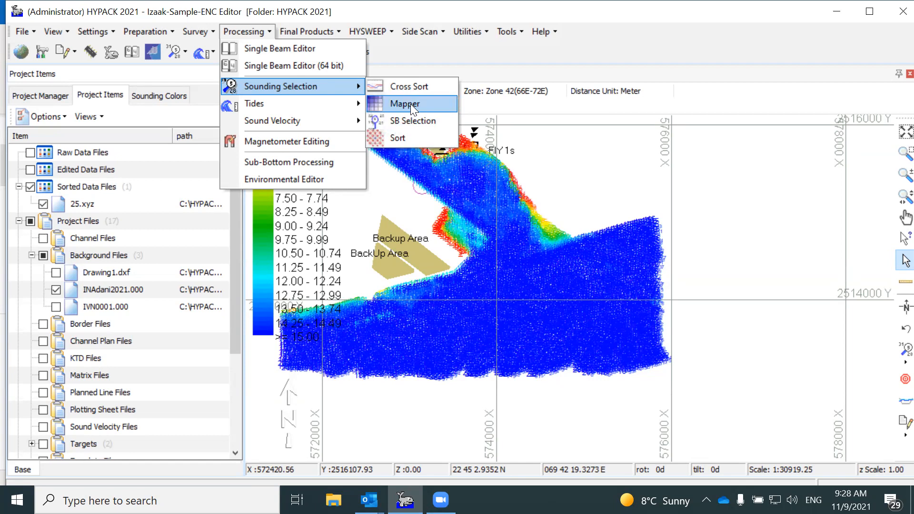
left_click(408, 139)
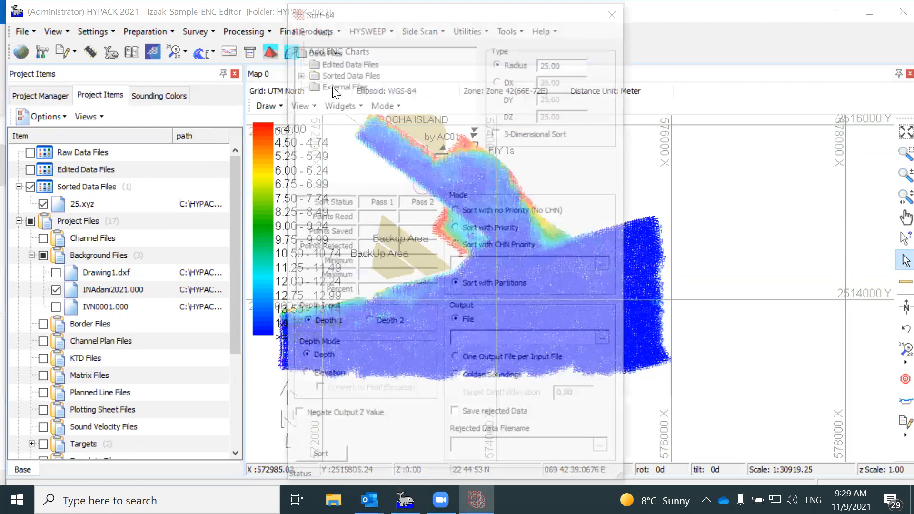
double_click(348, 74)
left_click(352, 86)
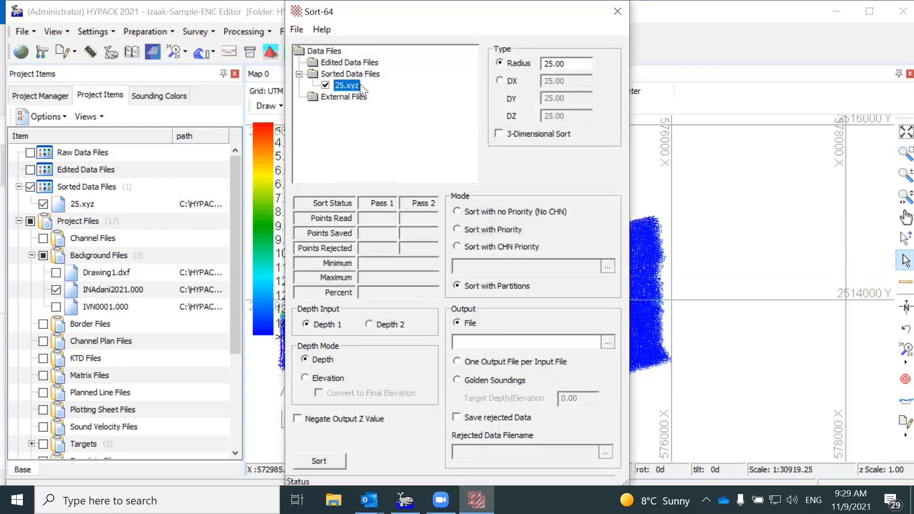
left_click_drag(590, 64, 542, 64)
type("50")
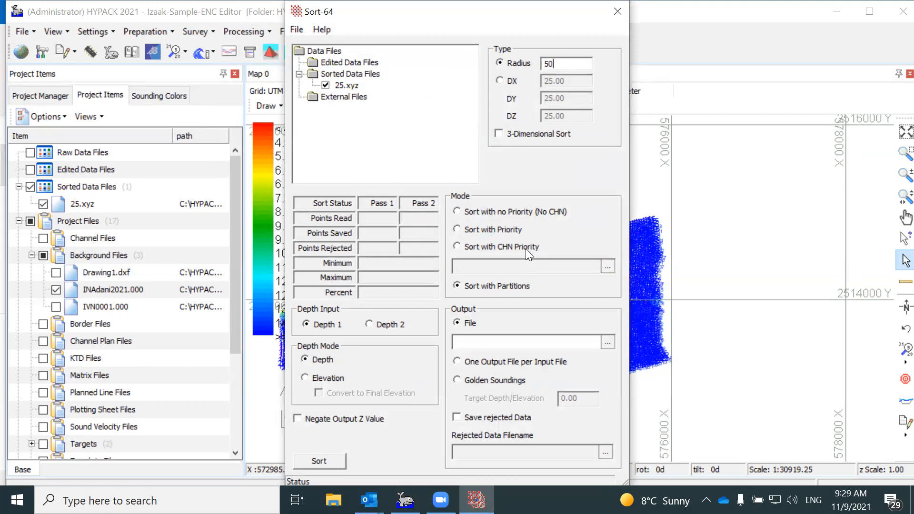
Step: Sort the 25.xyz soundings into an output file named 50min, and close the Sort tool
left_click_drag(445, 23, 189, 35)
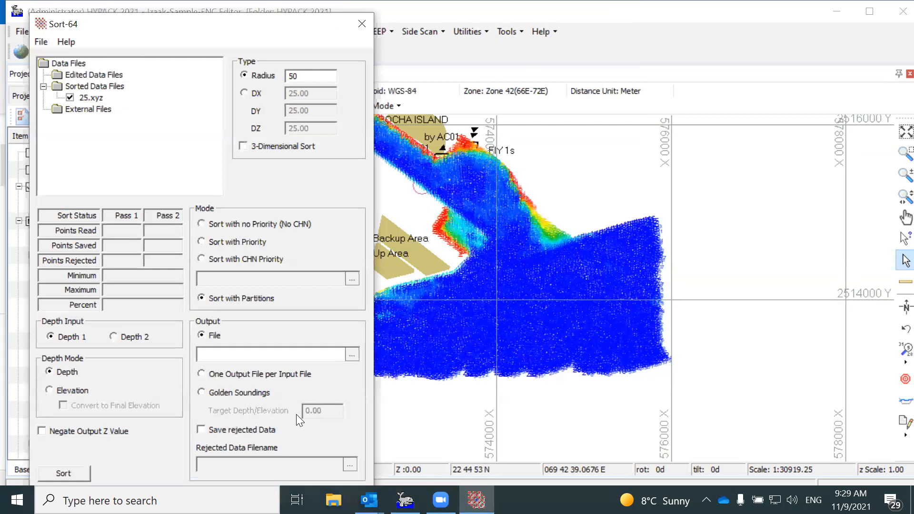
left_click(352, 354)
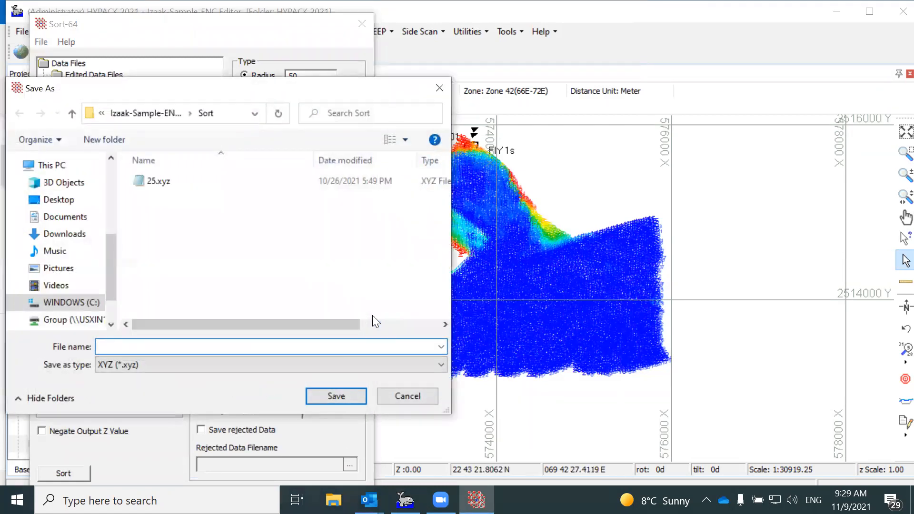
type("50min")
key("Return")
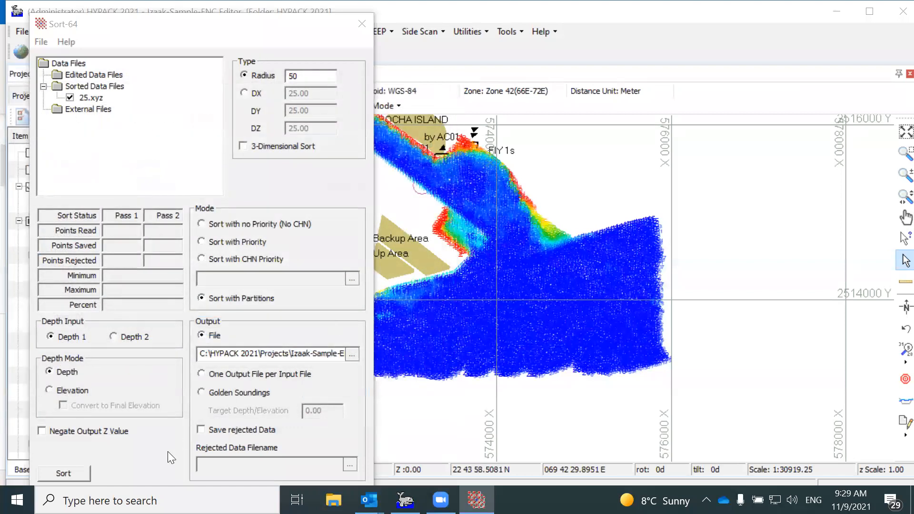
left_click(86, 471)
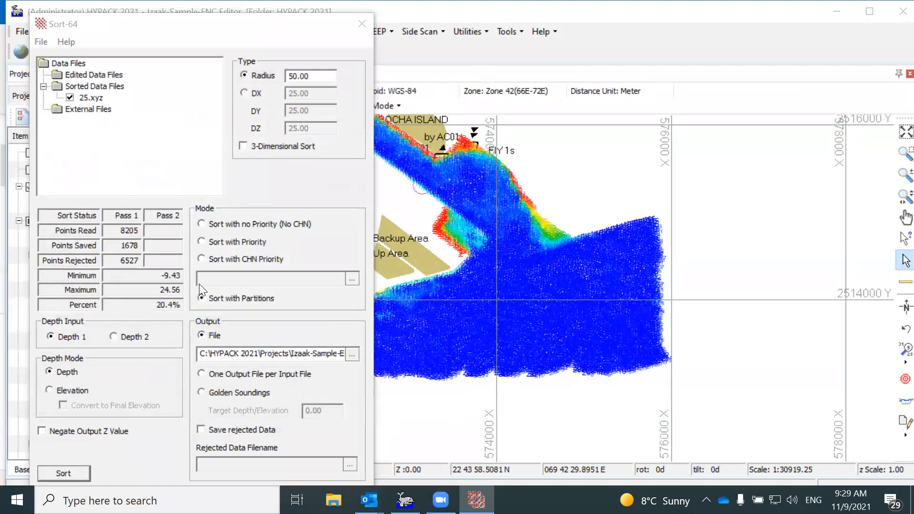
left_click(361, 20)
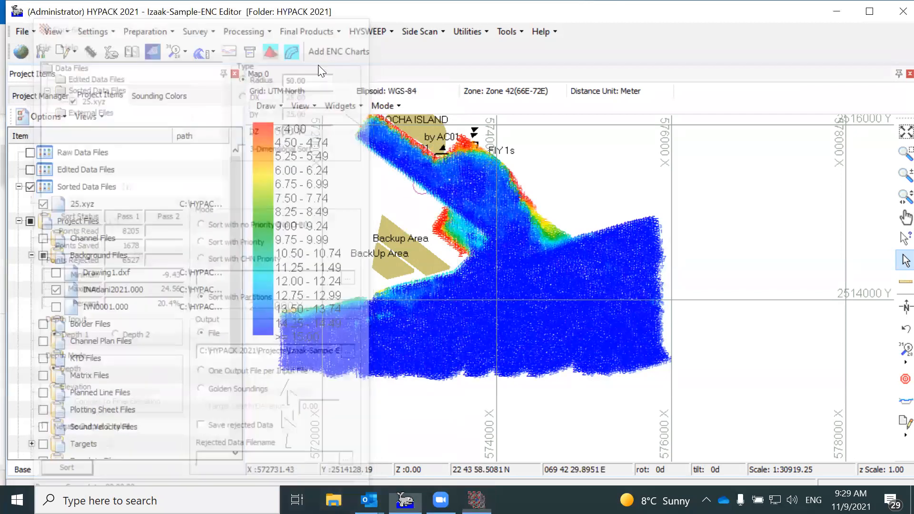
Step: Hide the 25.xyz soundings and display the 50min.xyz sorted file over the chart instead
left_click(46, 202)
left_click(44, 217)
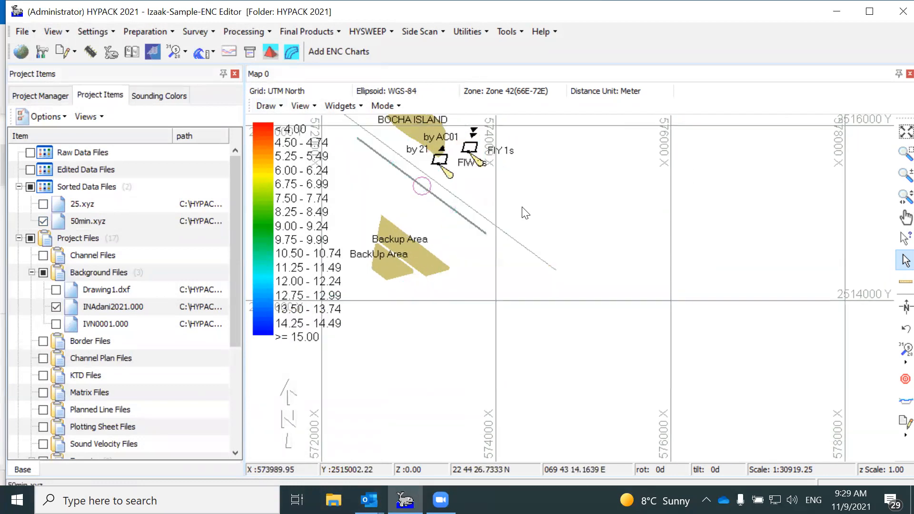
scroll(523, 210, "down", 1)
scroll(530, 215, "up", 1)
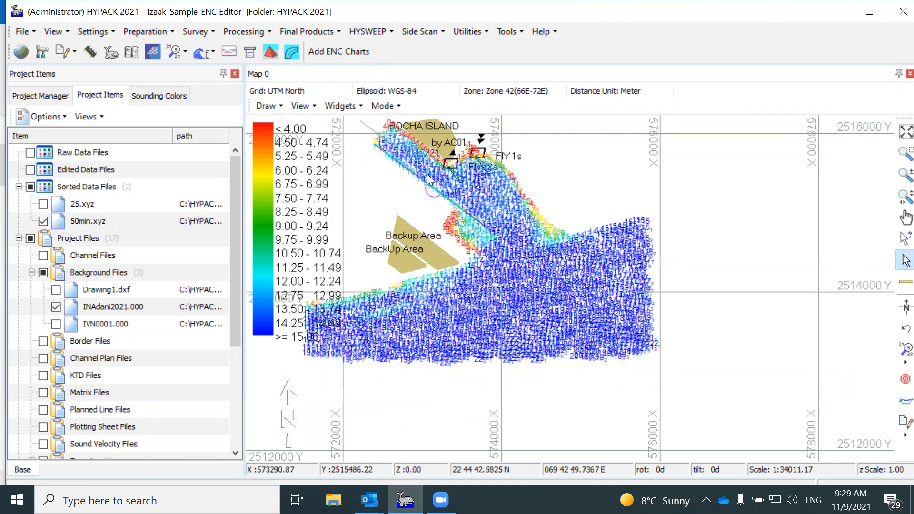
Step: Start a new TIN model with 50min.xyz as the main input file
left_click(272, 56)
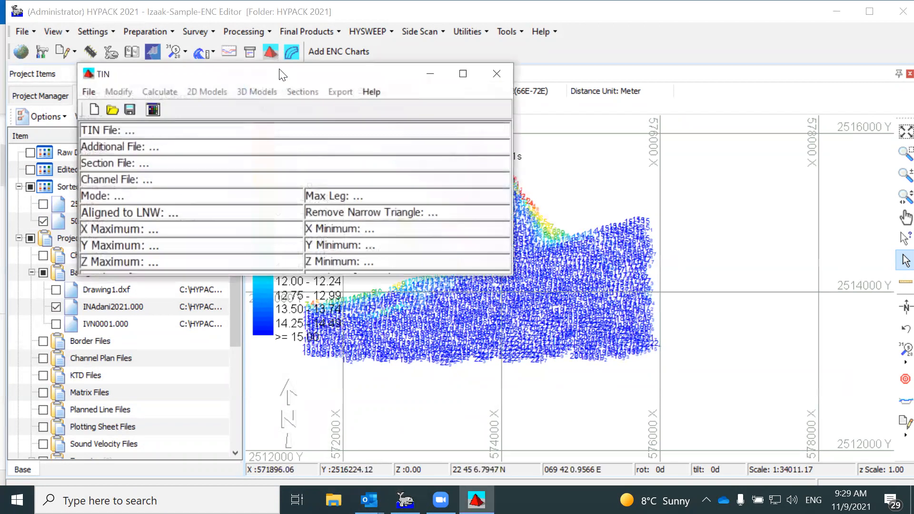
left_click_drag(251, 75, 214, 23)
left_click(56, 58)
left_click(137, 45)
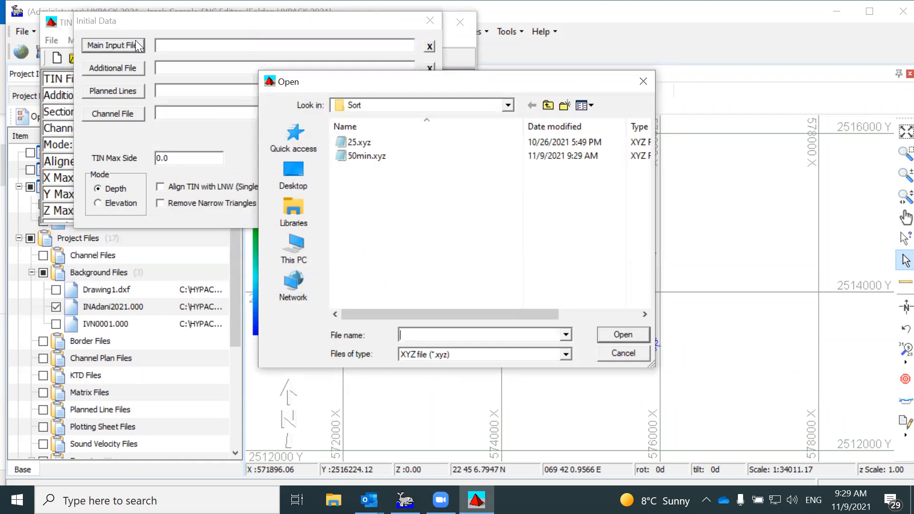
left_click(365, 156)
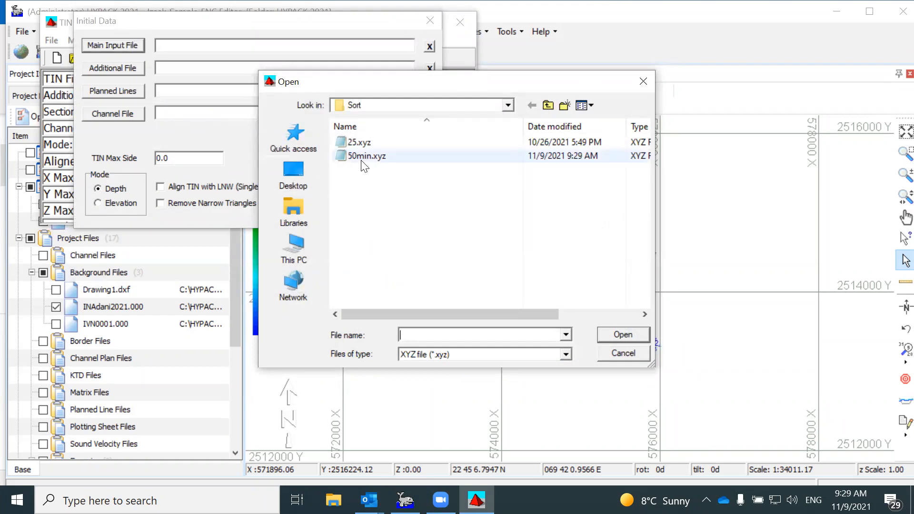
left_click(627, 332)
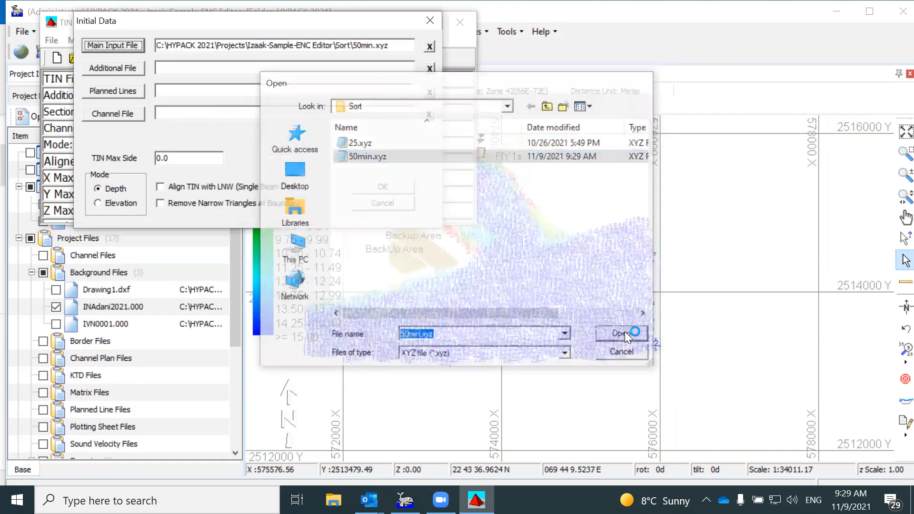
Step: Build the TIN with a maximum side of 75 and check its coverage in a 3D color model
left_click_drag(192, 157, 138, 154)
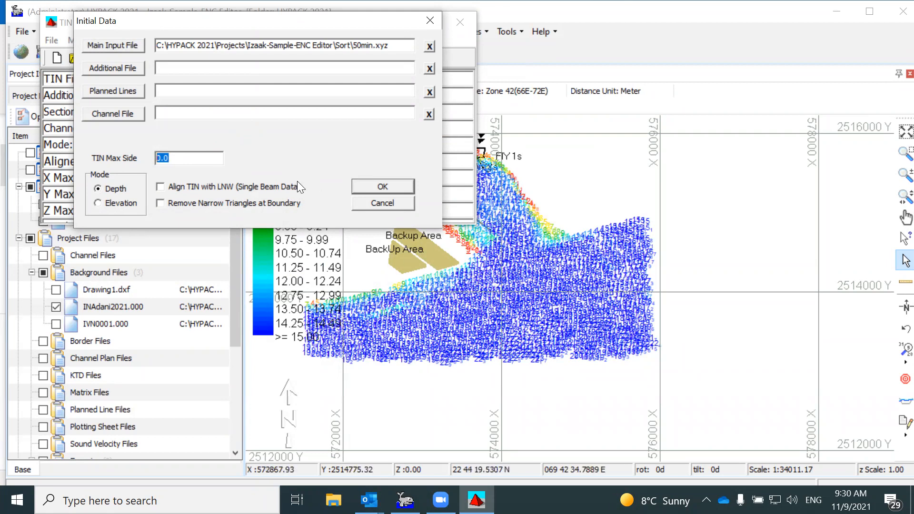
type("75")
left_click(363, 186)
left_click(215, 39)
left_click(236, 73)
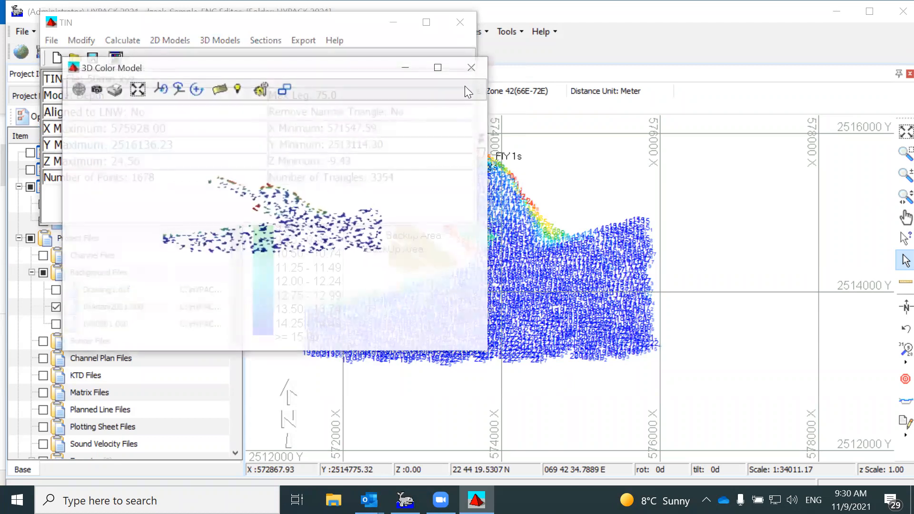
left_click(465, 70)
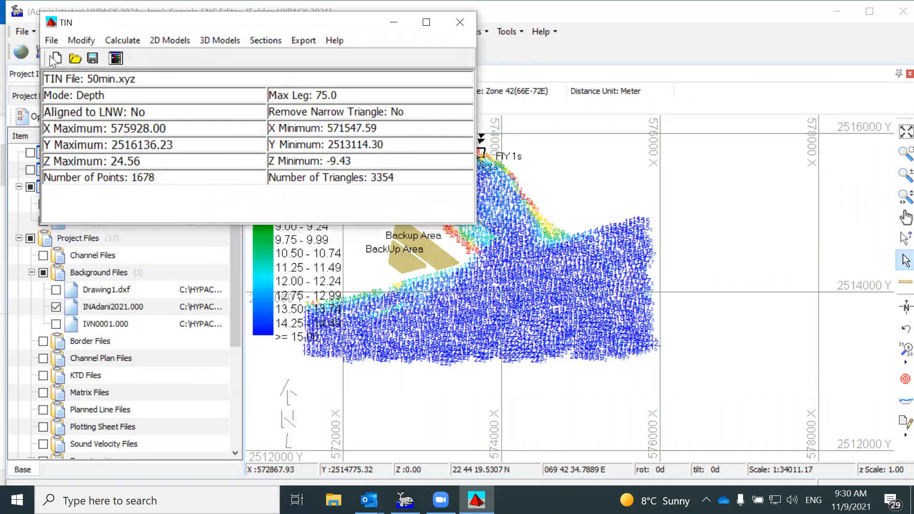
Step: Rebuild the TIN with a maximum side of 100 and check the 3D color model for gaps
double_click(190, 154)
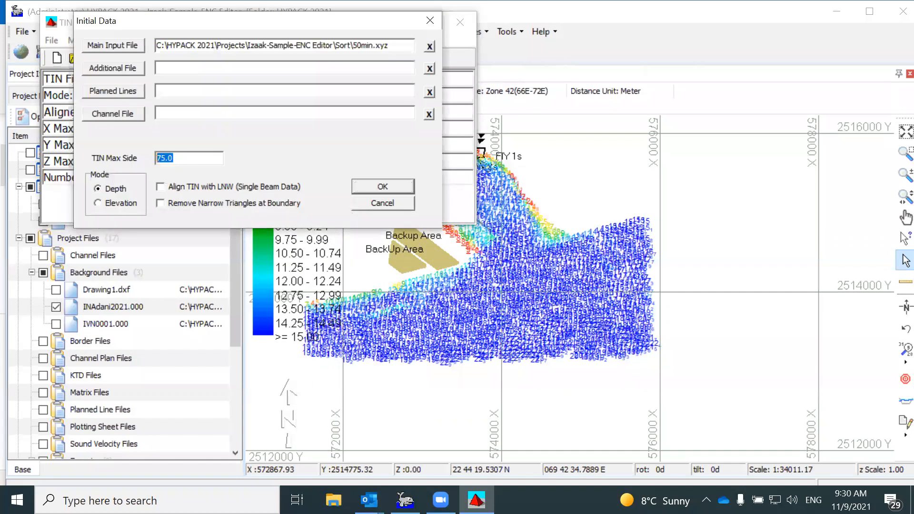
type("100")
left_click(389, 187)
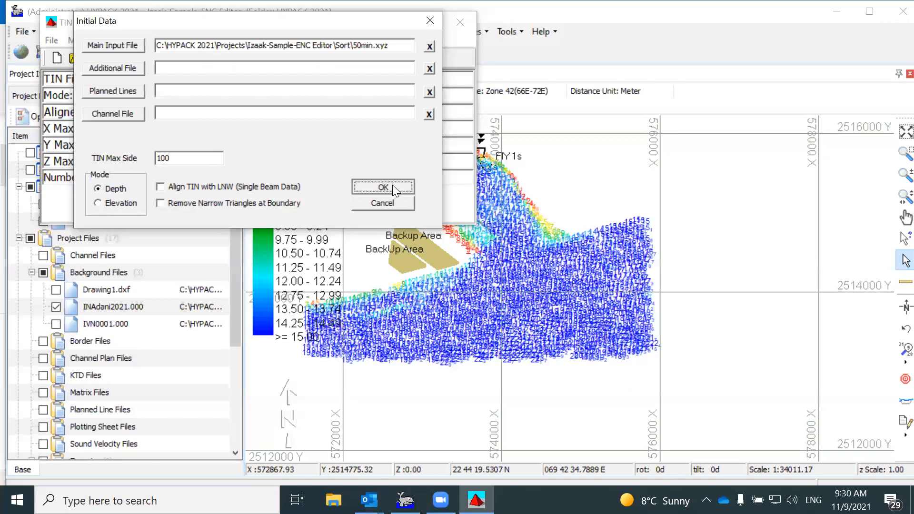
left_click(219, 41)
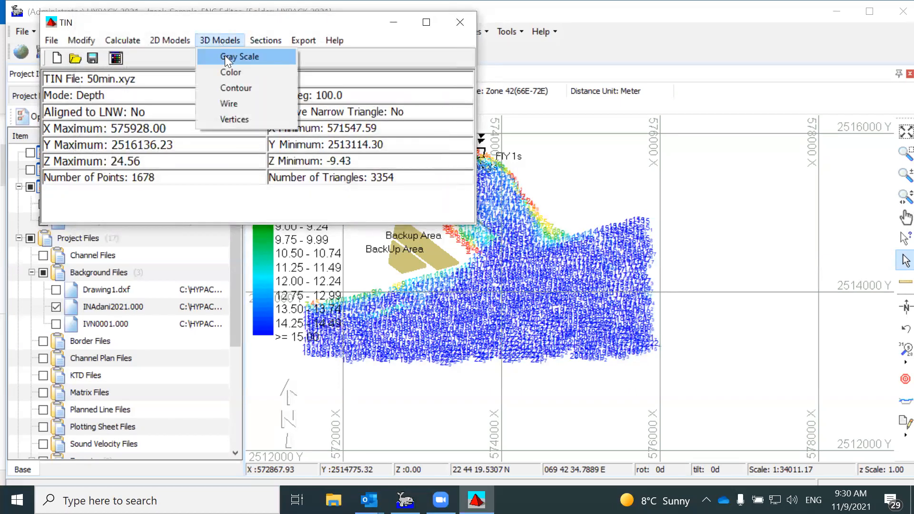
left_click(230, 72)
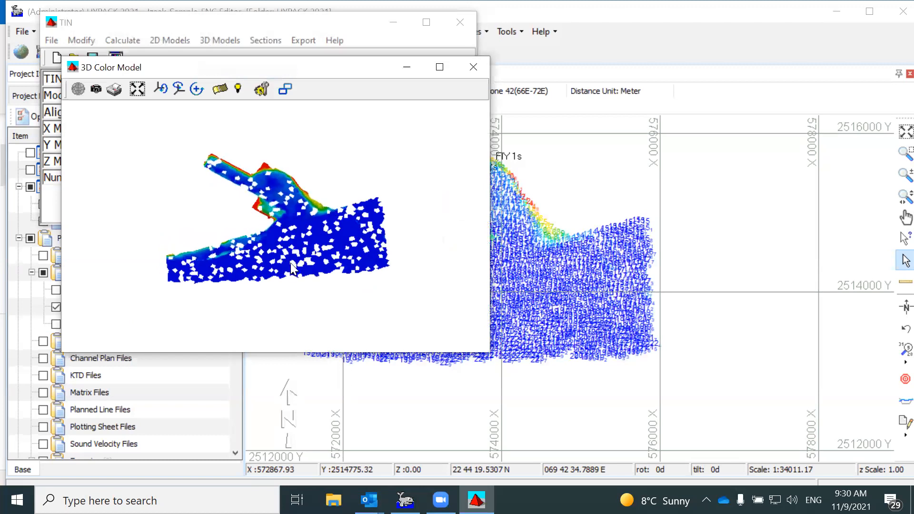
left_click(473, 67)
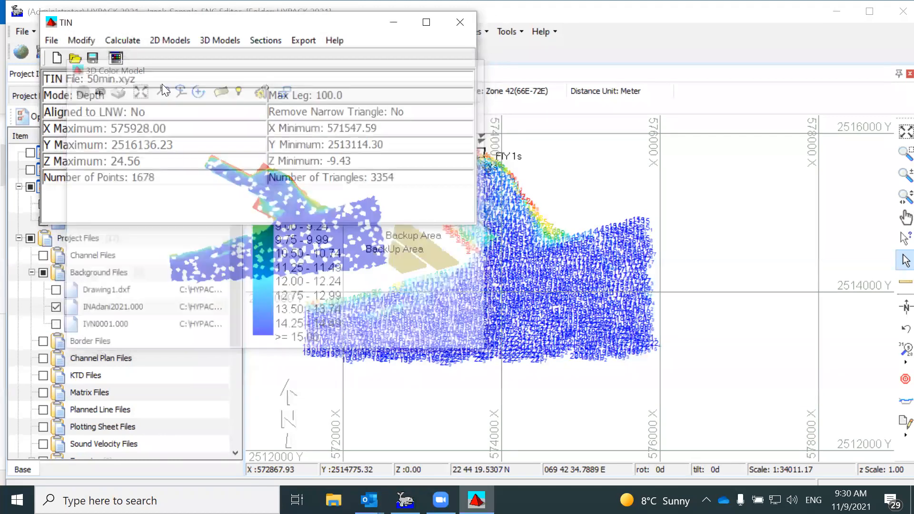
Step: Rebuild the TIN with a maximum side of 150 and inspect the surface in a rotated 3D color model
left_click(53, 58)
double_click(181, 158)
type("150")
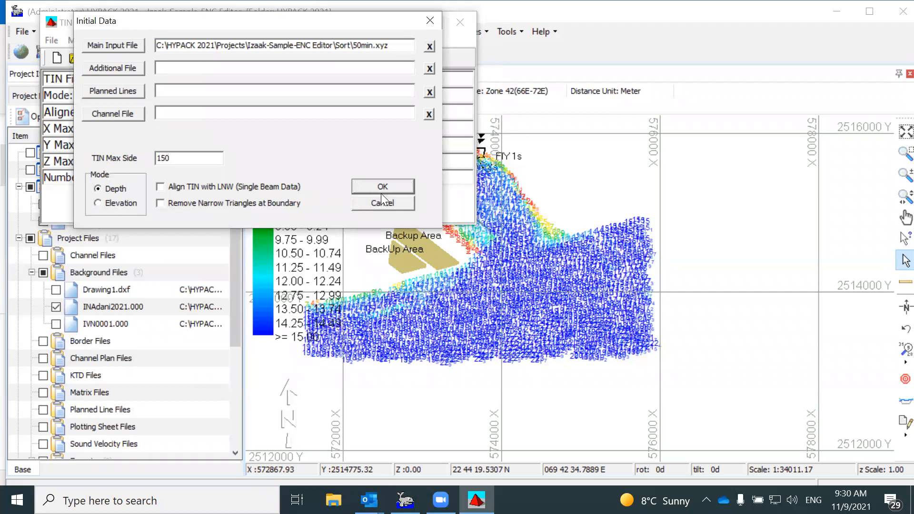
left_click(388, 185)
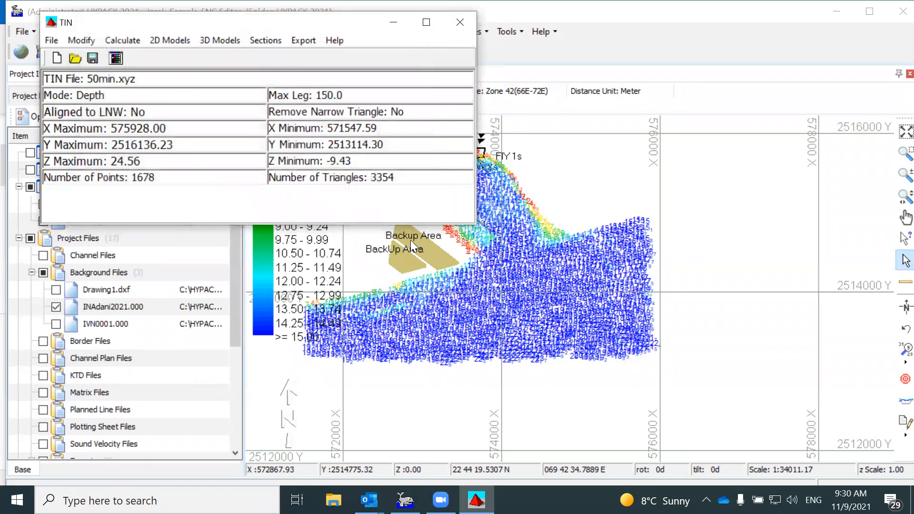
left_click(229, 43)
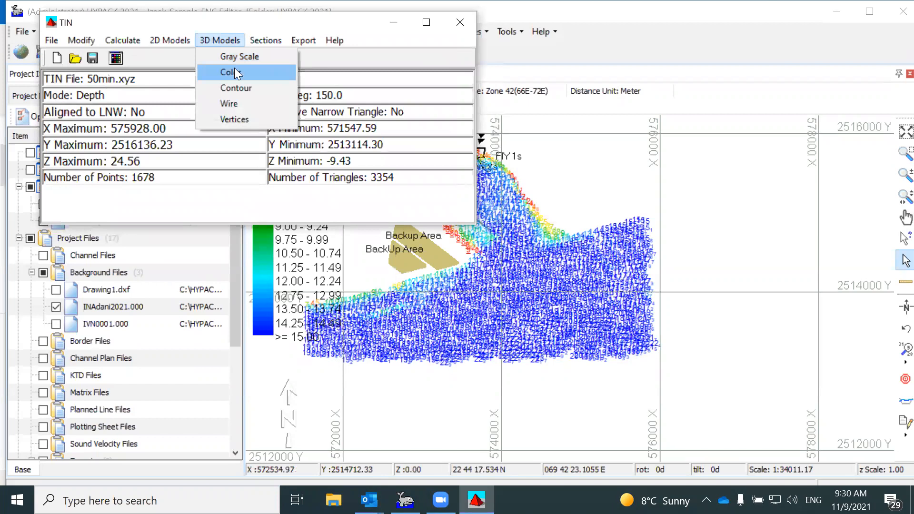
left_click(234, 69)
left_click_drag(276, 175, 409, 183)
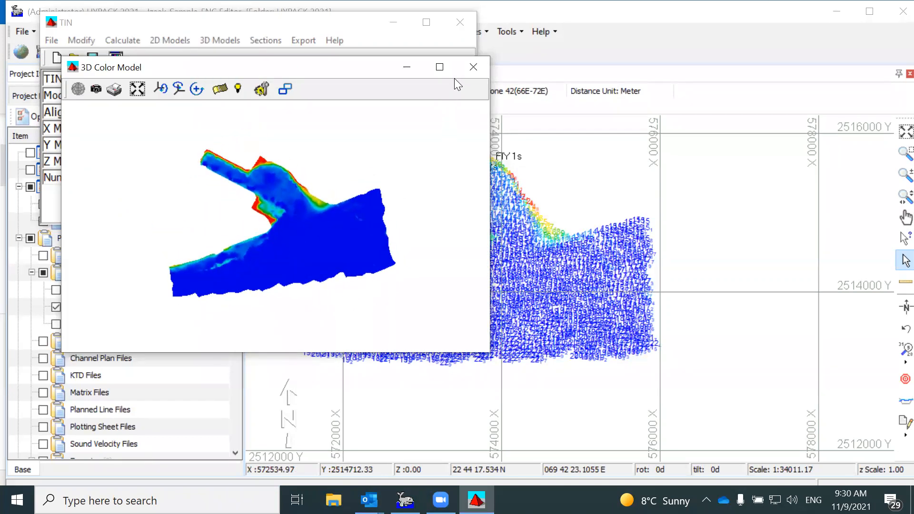
left_click(465, 70)
Step: Start a DXF export of the TIN with 2D Contour as the export type
left_click(309, 43)
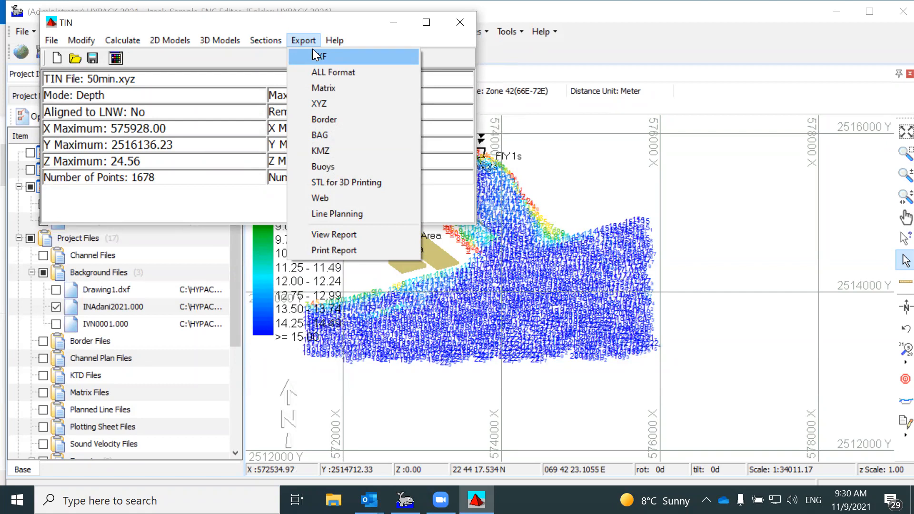
left_click(318, 55)
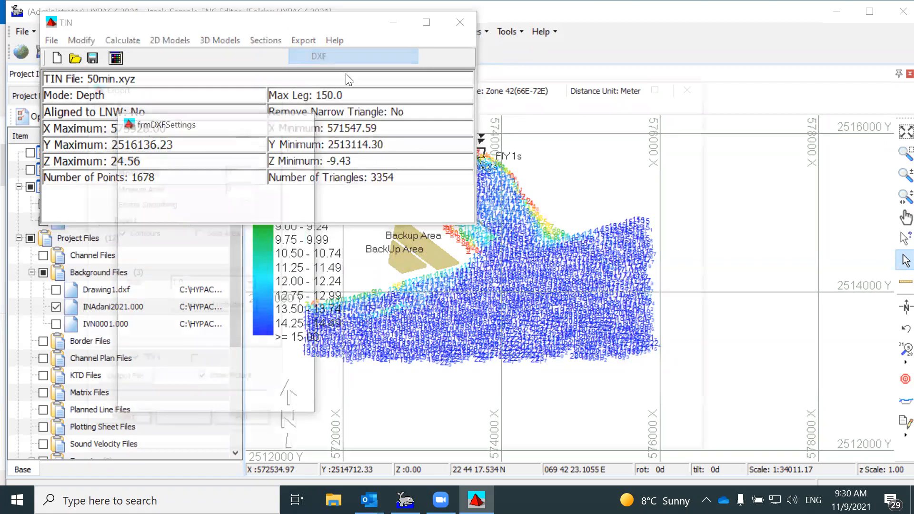
left_click(232, 68)
left_click(232, 68)
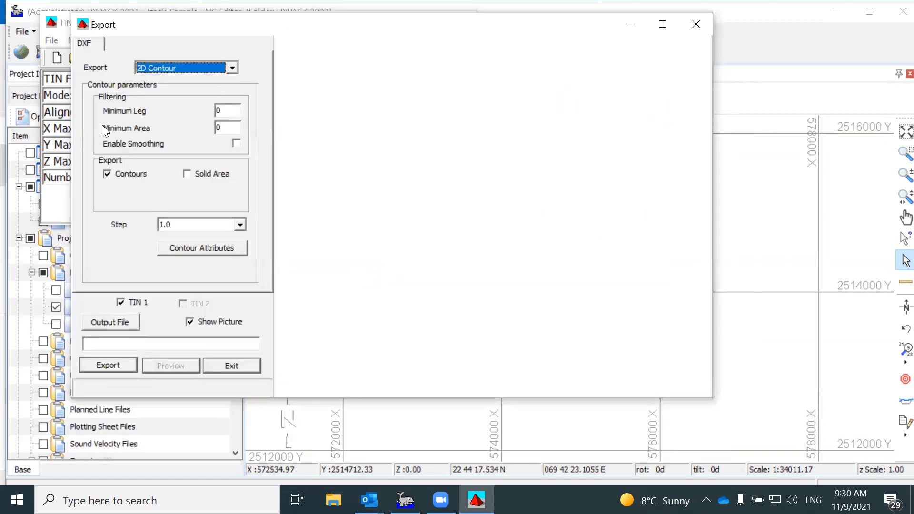
Step: Enable smoothing and solid area export for the contours, with a minimum leg of 15 and a minimum area of 250
left_click(237, 143)
double_click(220, 111)
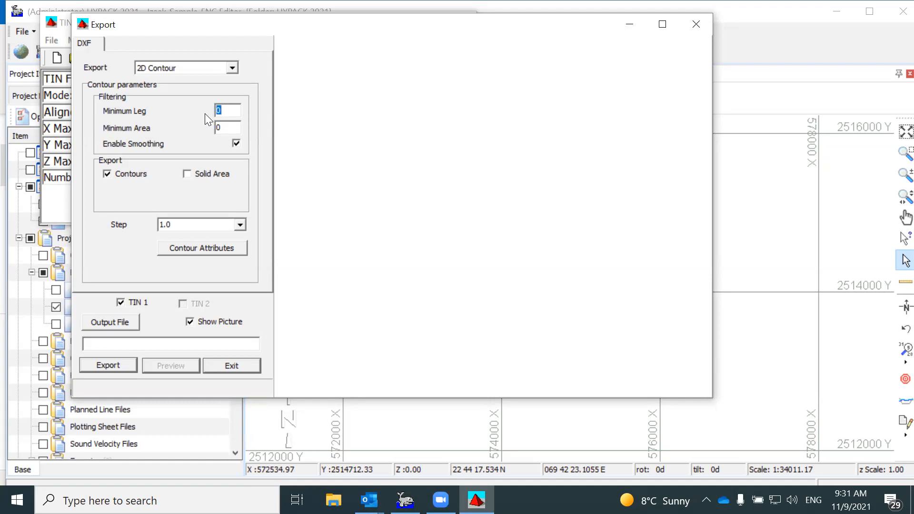
type("15")
double_click(219, 127)
type("250")
left_click(190, 172)
Step: Review the full list of contour levels produced by the 1.0 step, leaving the contour attributes unmodified
left_click(230, 246)
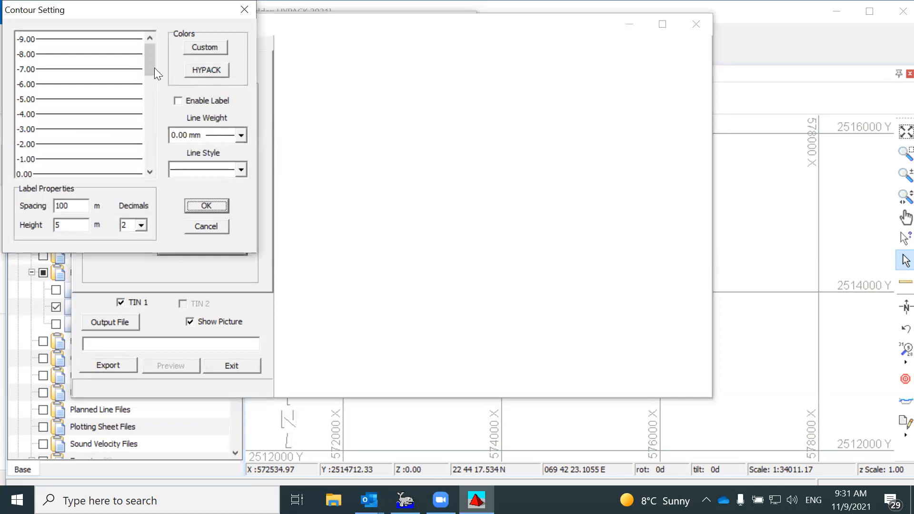
left_click_drag(150, 63, 206, 216)
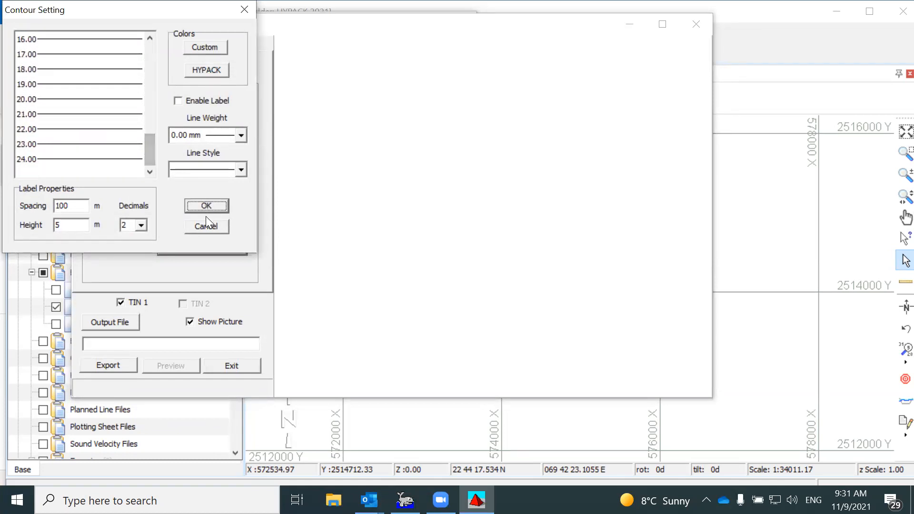
left_click(193, 228)
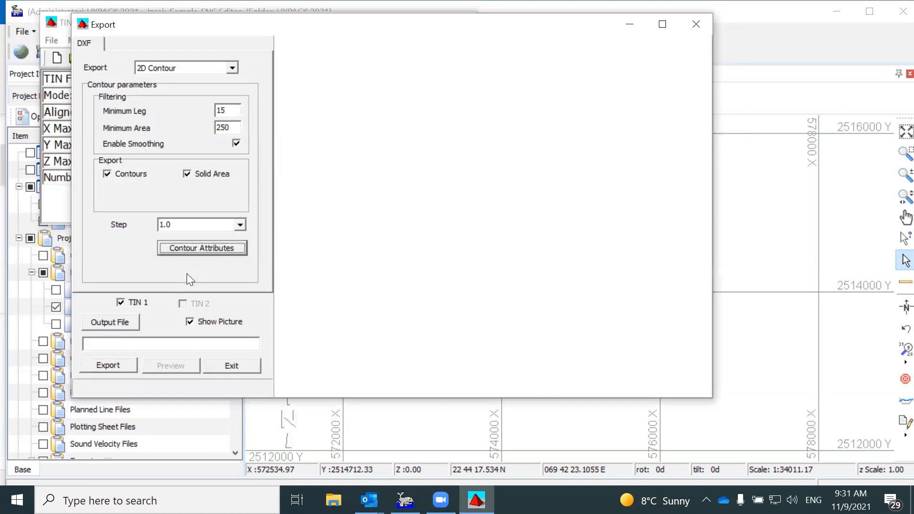
Step: Set the contour step to 2.0 and review its list of contour levels
left_click(239, 225)
left_click(183, 246)
left_click(188, 246)
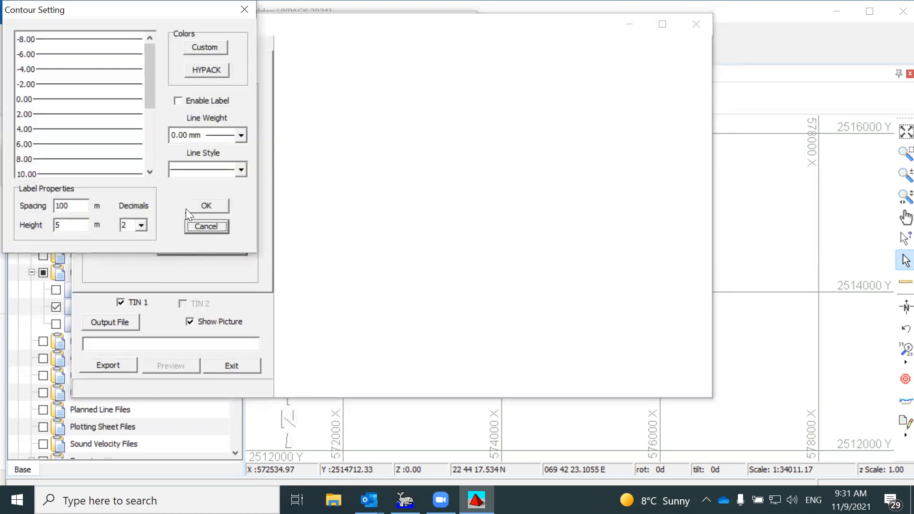
left_click_drag(150, 100, 149, 157)
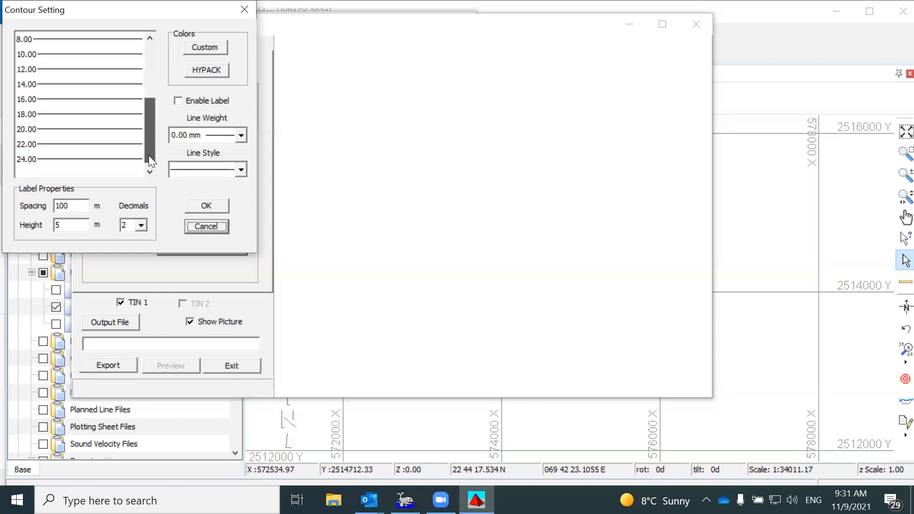
left_click(203, 226)
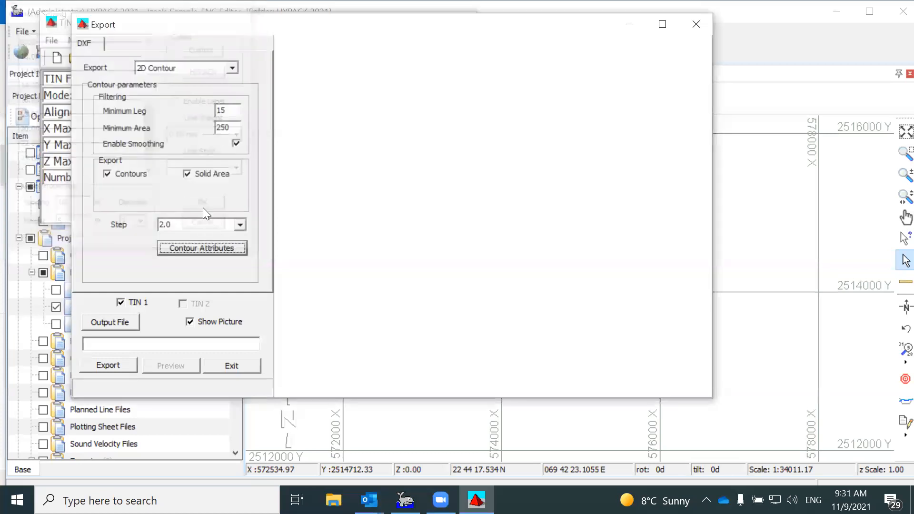
Step: Set the contour step to 5.0 and open the contour attributes to review the levels
left_click(240, 227)
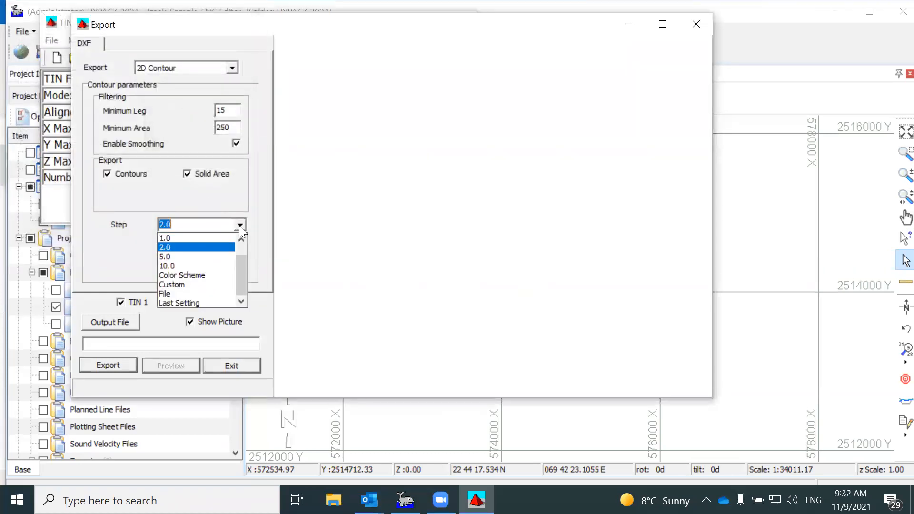
left_click(198, 251)
left_click(201, 247)
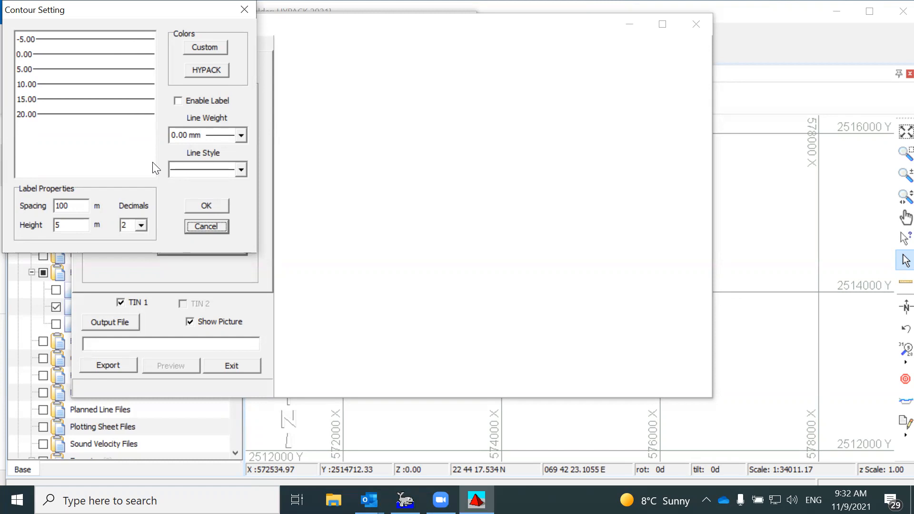
Step: Try enabling labels on all contour levels from -5.00 to 20.00, turning them off again
left_click_drag(96, 44, 138, 108)
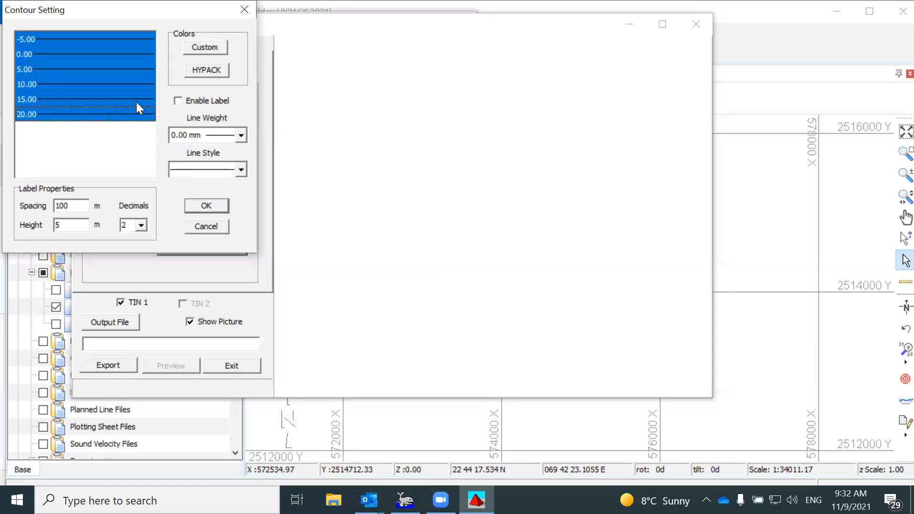
left_click(174, 100)
left_click_drag(71, 199, 36, 211)
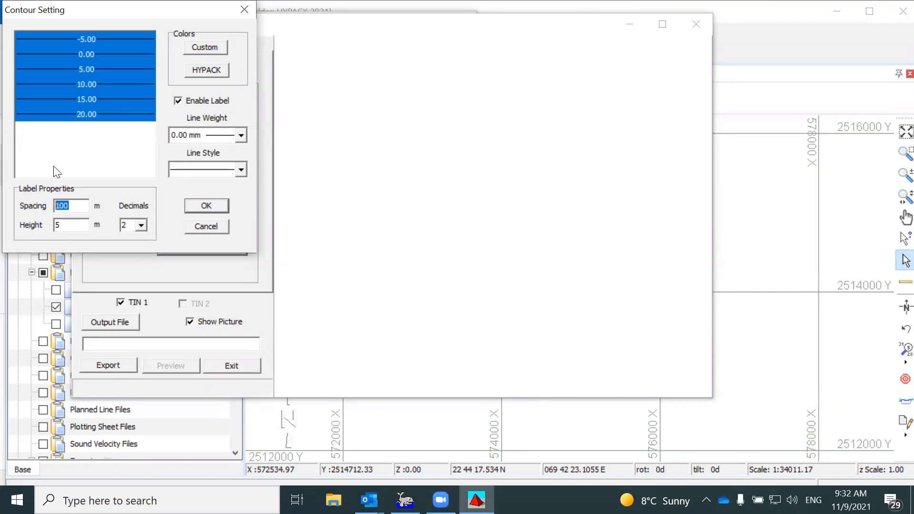
left_click(177, 101)
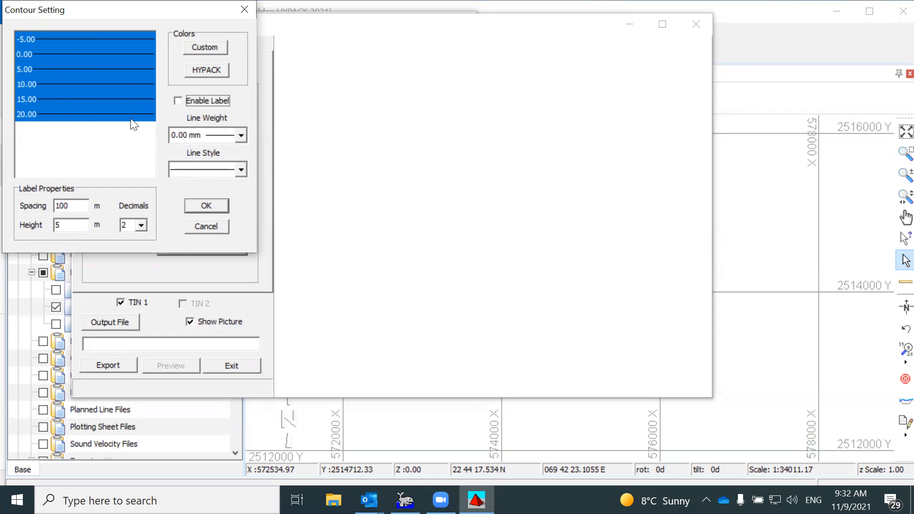
left_click(99, 85)
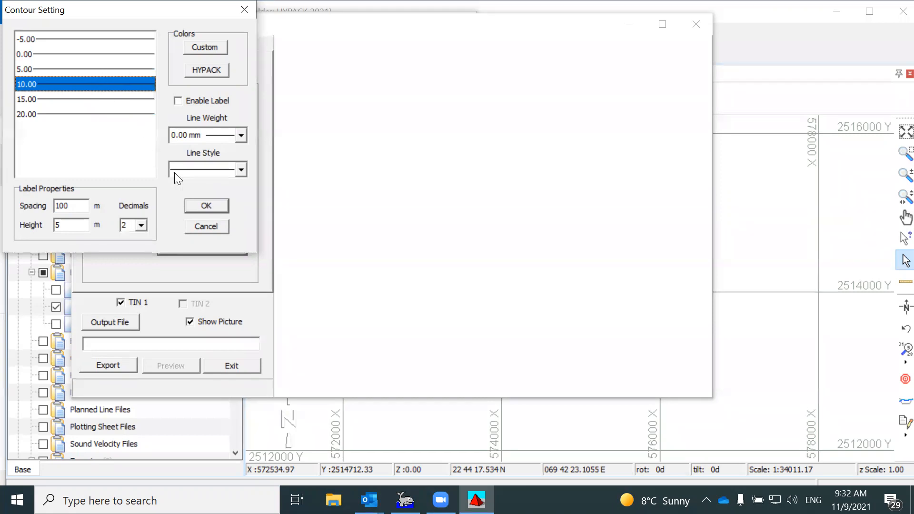
Step: Accept the contour settings and export the contours to a DXF file named 5mContours-ENC in the project folder
left_click(205, 205)
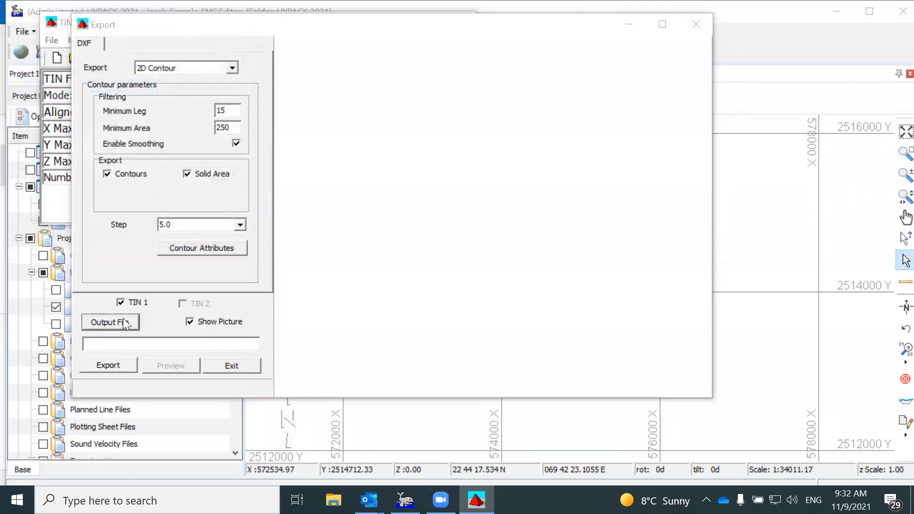
left_click(122, 318)
type("5mC")
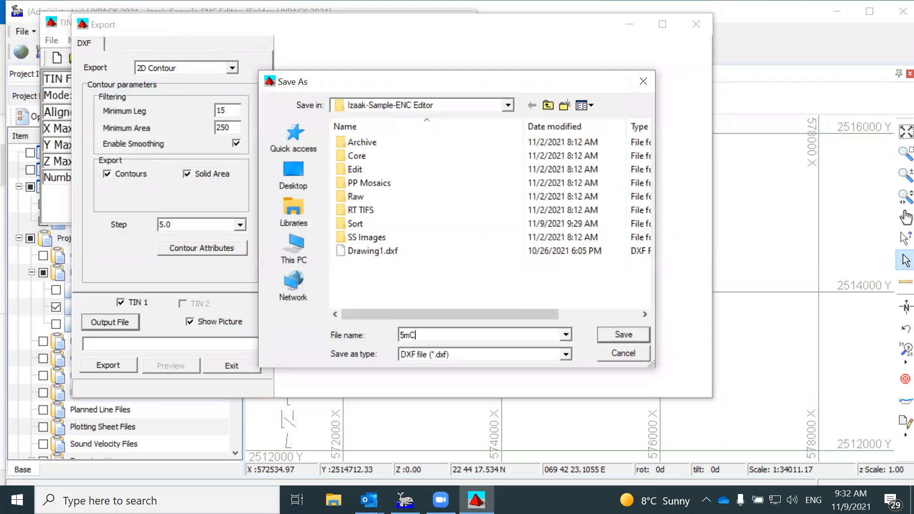
type("ontours-ENC")
key("Return")
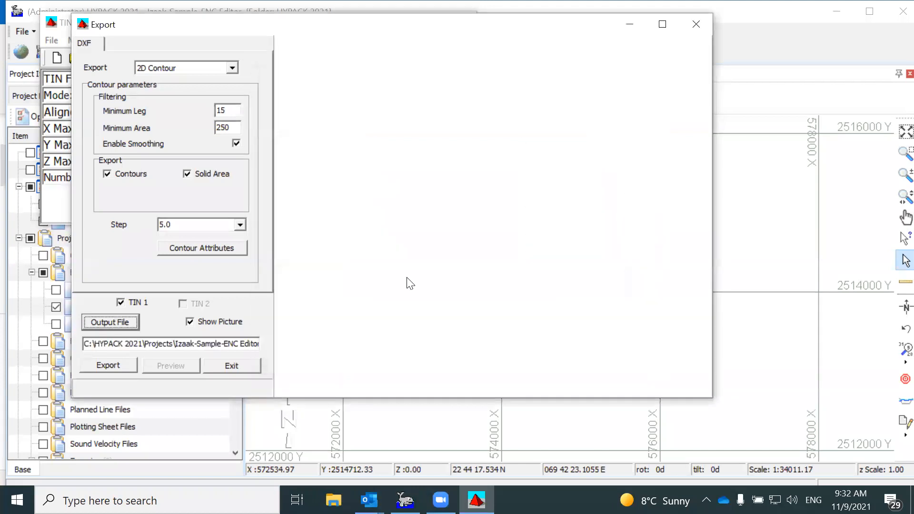
left_click(110, 362)
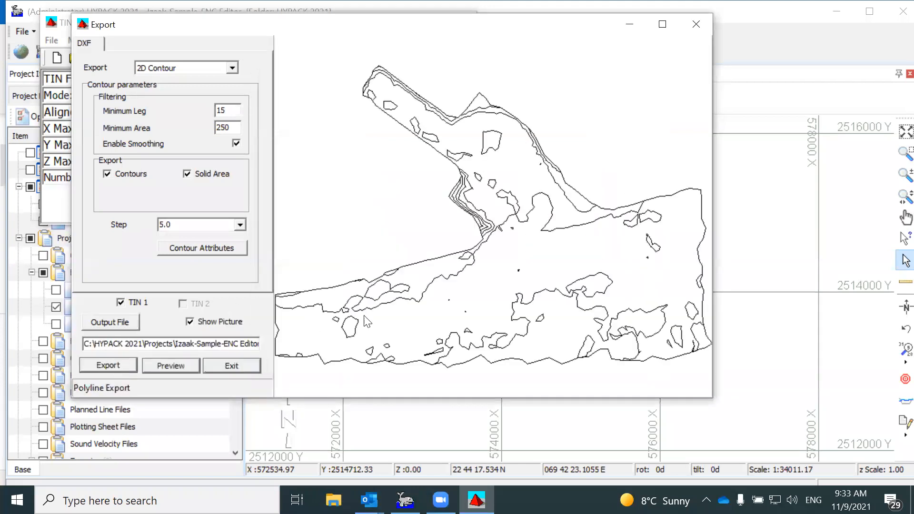
Step: Preview the exported DXF and inspect the contour lines and filled depth areas
left_click(190, 369)
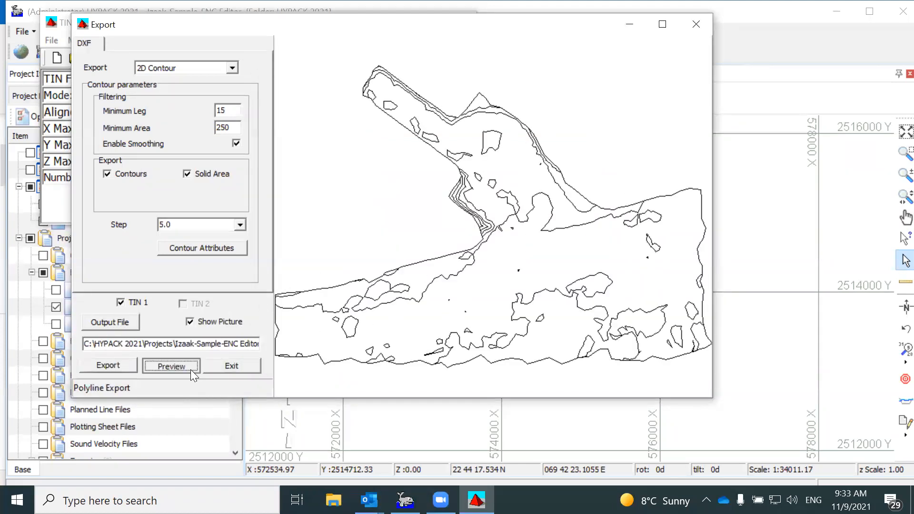
scroll(313, 264, "up", 2)
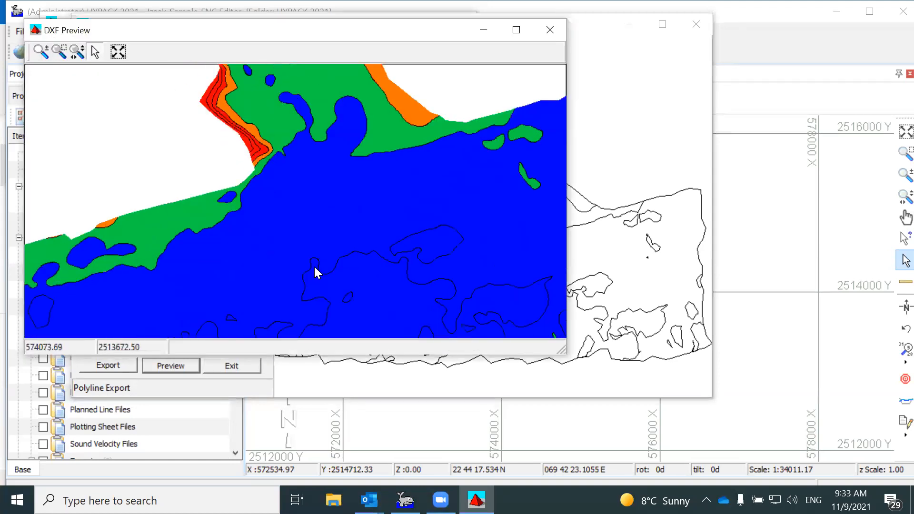
scroll(370, 260, "down", 1)
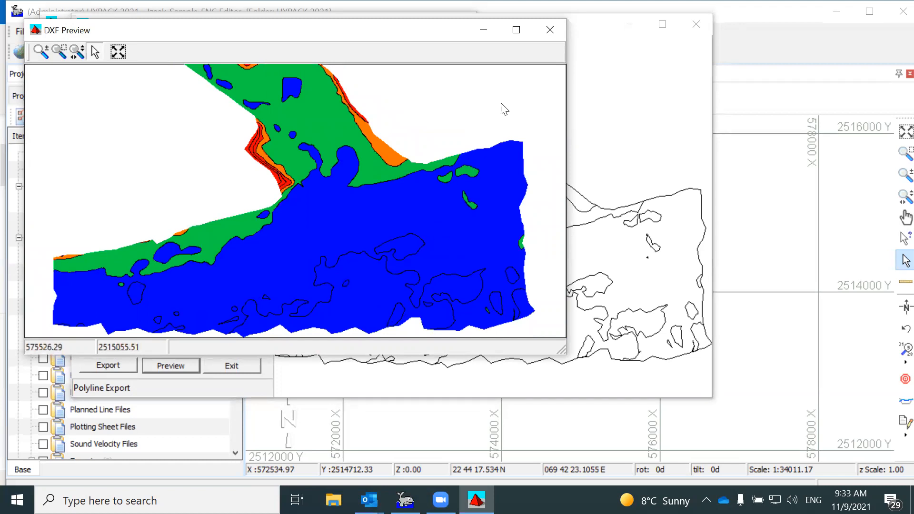
left_click(550, 31)
Step: Try a minimum area of 500 and preview the DXF contours again
left_click_drag(235, 126, 203, 133)
type("500")
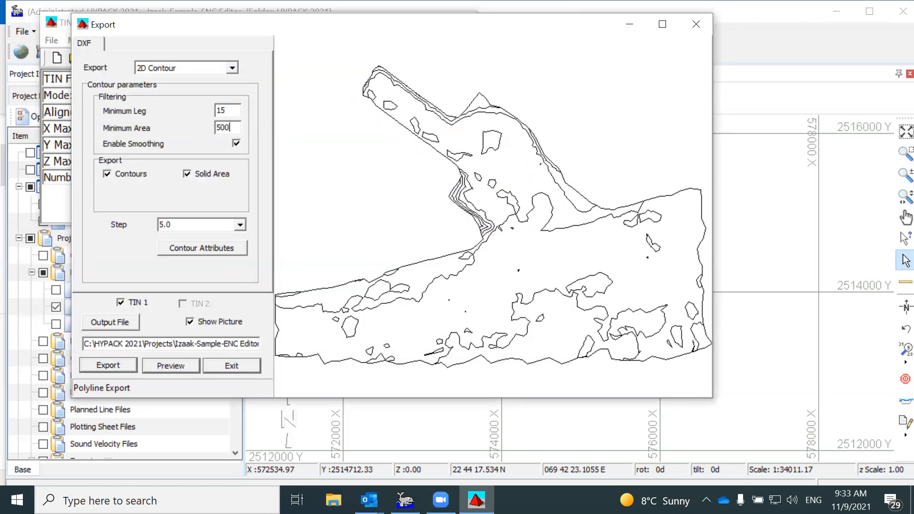
left_click(171, 364)
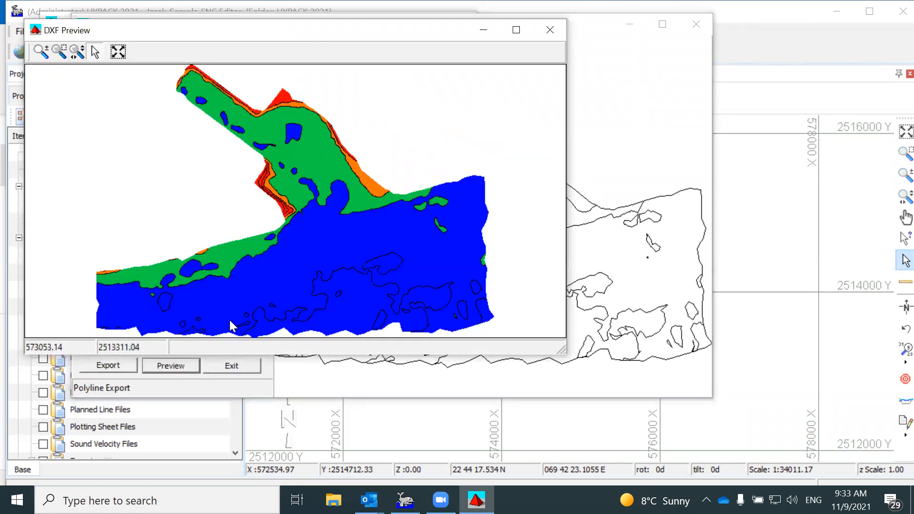
scroll(238, 309, "up", 5)
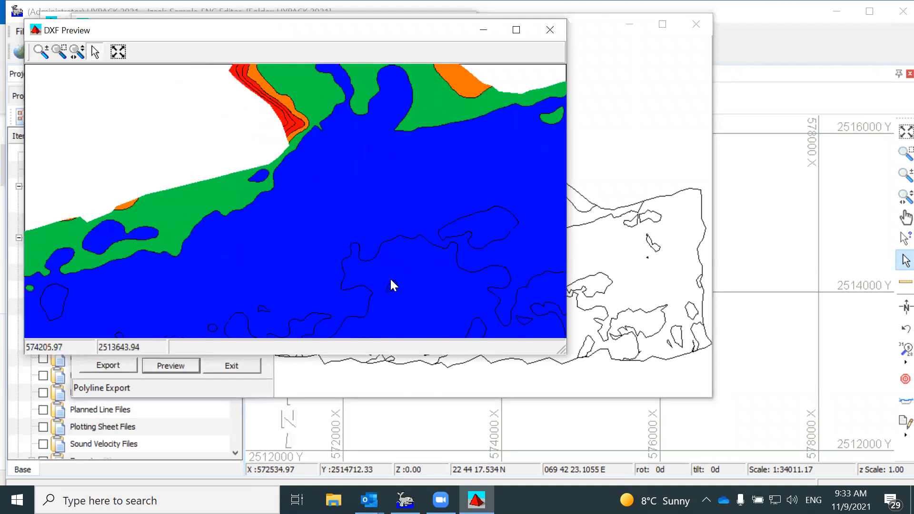
scroll(471, 166, "down", 4)
scroll(405, 167, "up", 3)
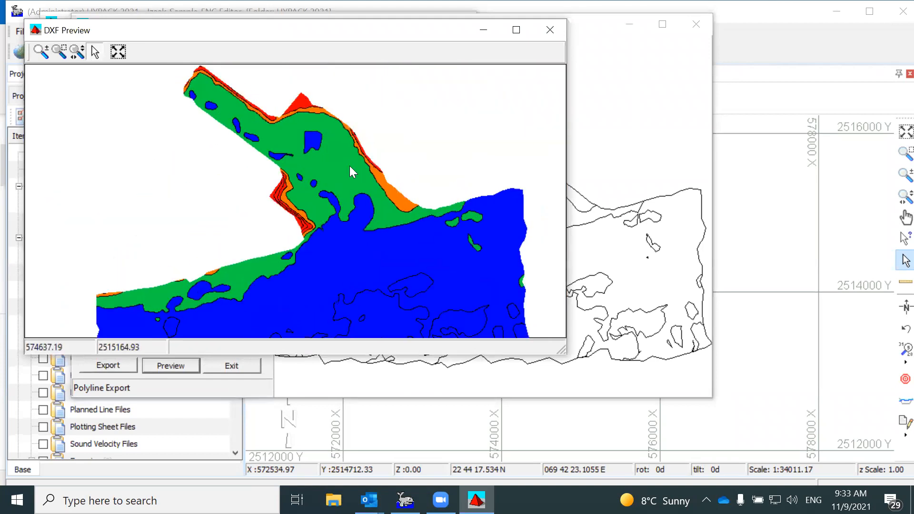
left_click(548, 32)
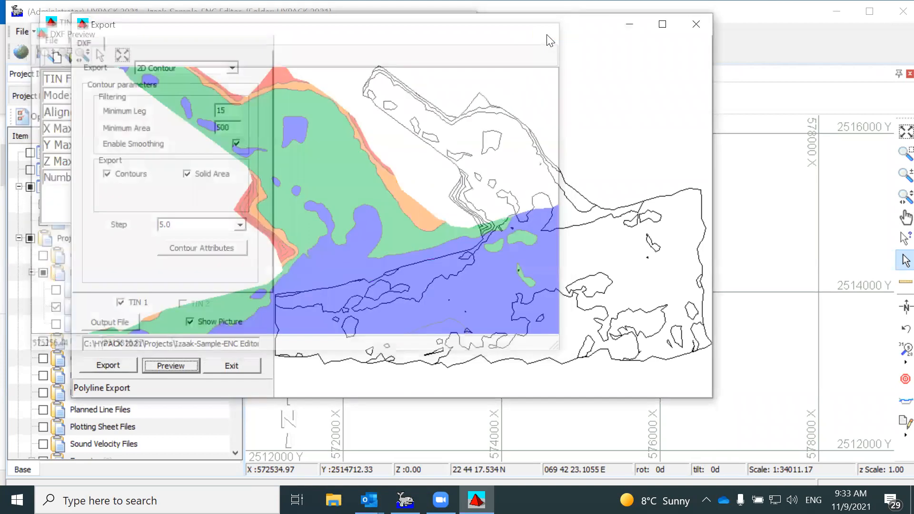
Step: Close the TIN export and model windows and check the display of 5mContours-ENC.DXF on the project map
left_click(696, 24)
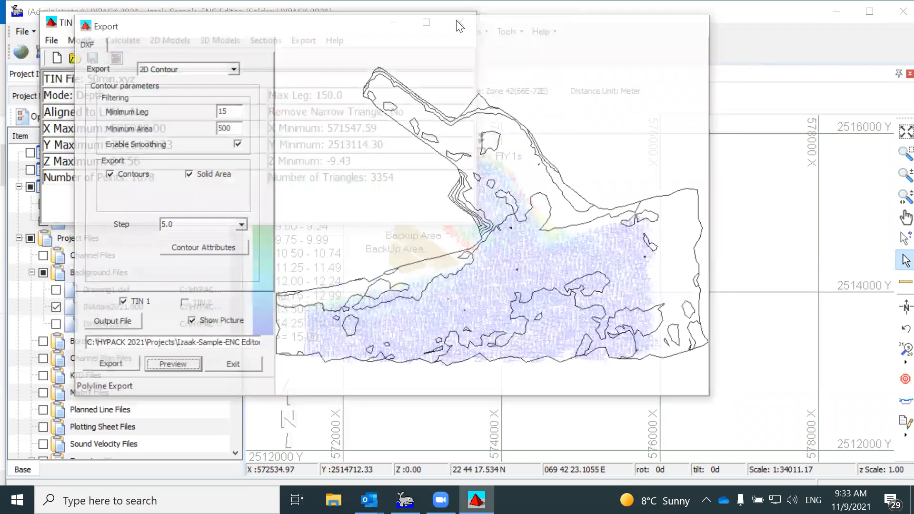
left_click(57, 340)
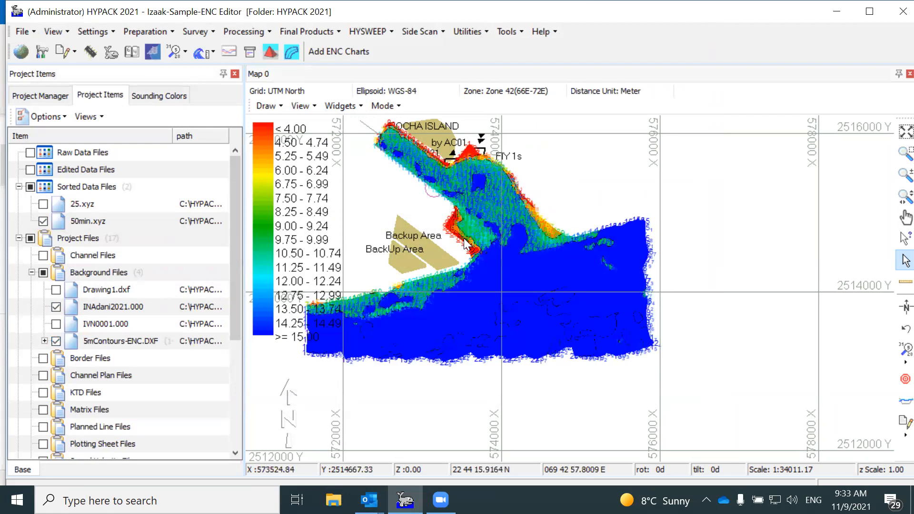
scroll(464, 238, "up", 1)
scroll(495, 229, "up", 2)
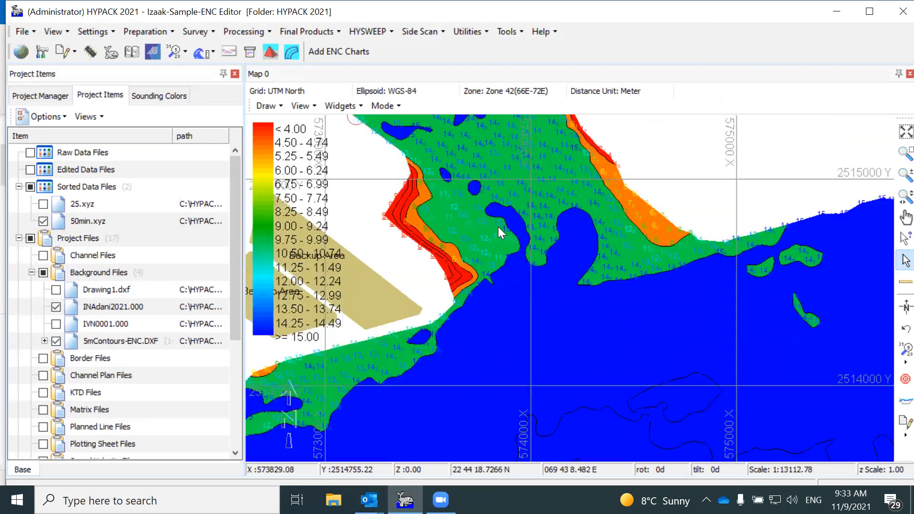
scroll(443, 222, "down", 4)
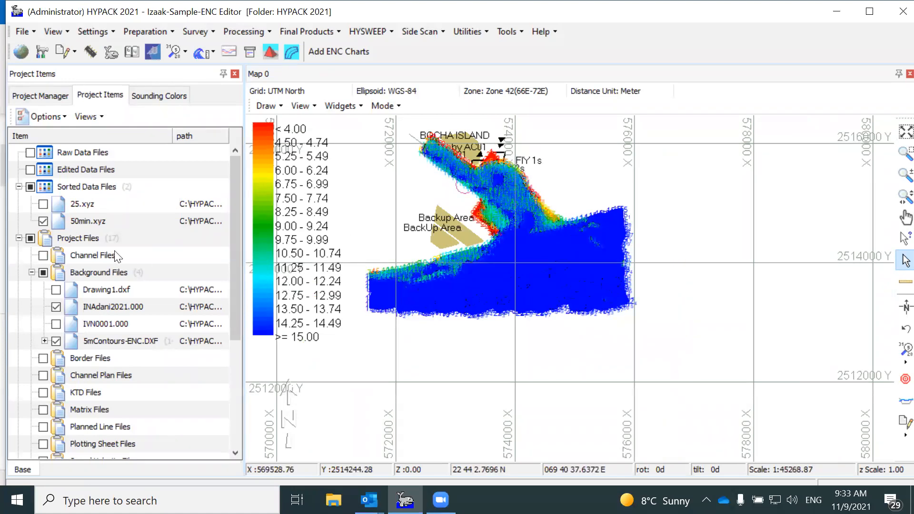
Step: Open the INAdani2021.000 chart in the ENC Editor and maximize the editor window
left_click(87, 306)
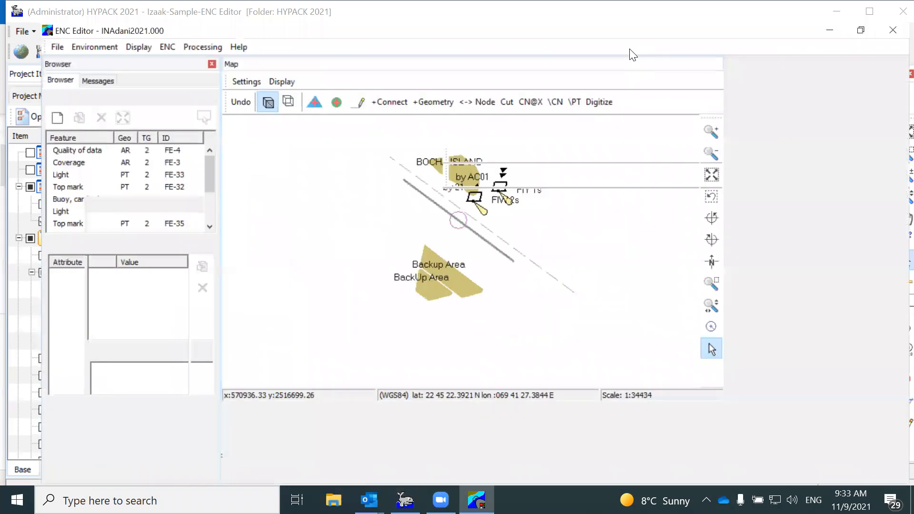
double_click(632, 54)
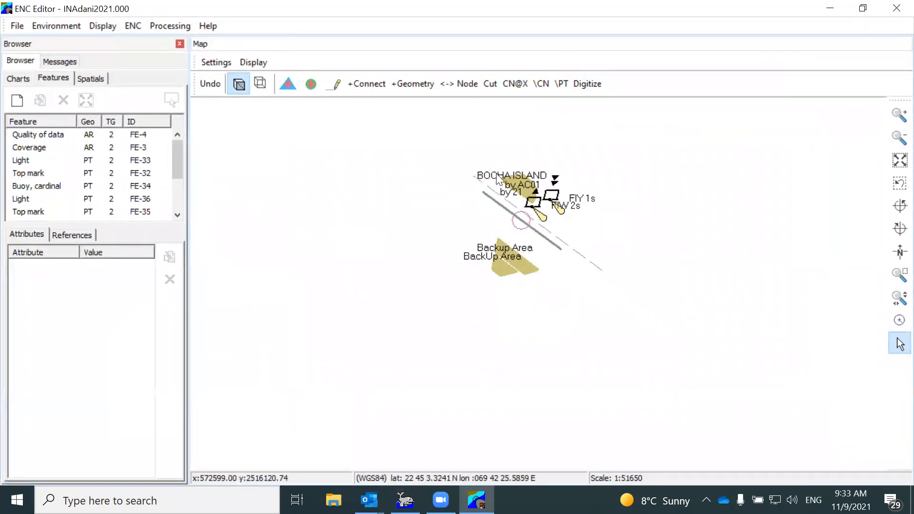
scroll(437, 205, "down", 1)
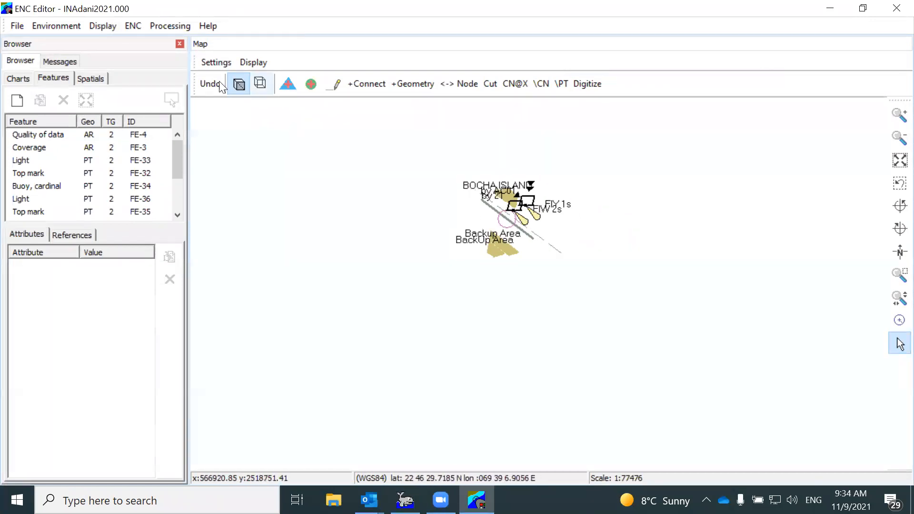
Step: Import the sorted soundings file 50min.xyz from the Sort folder into the chart, using the XYZ file type
left_click(154, 27)
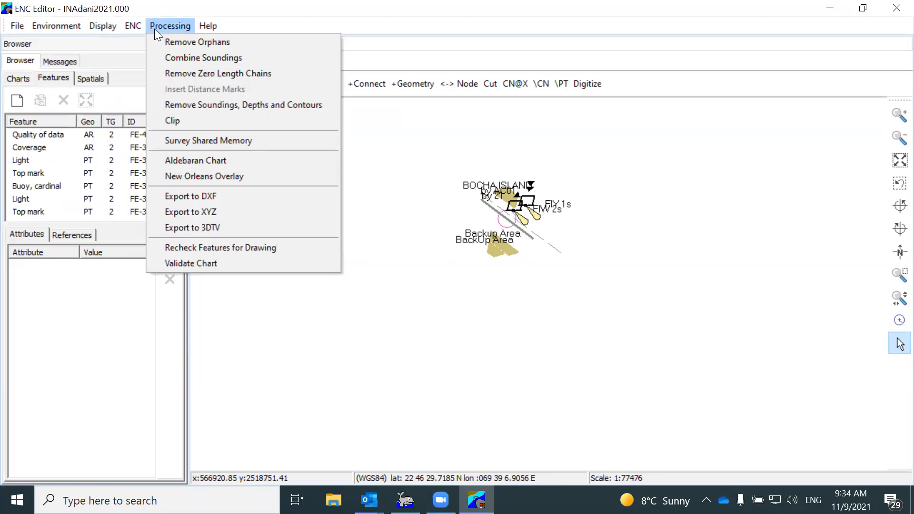
mouse_move(134, 26)
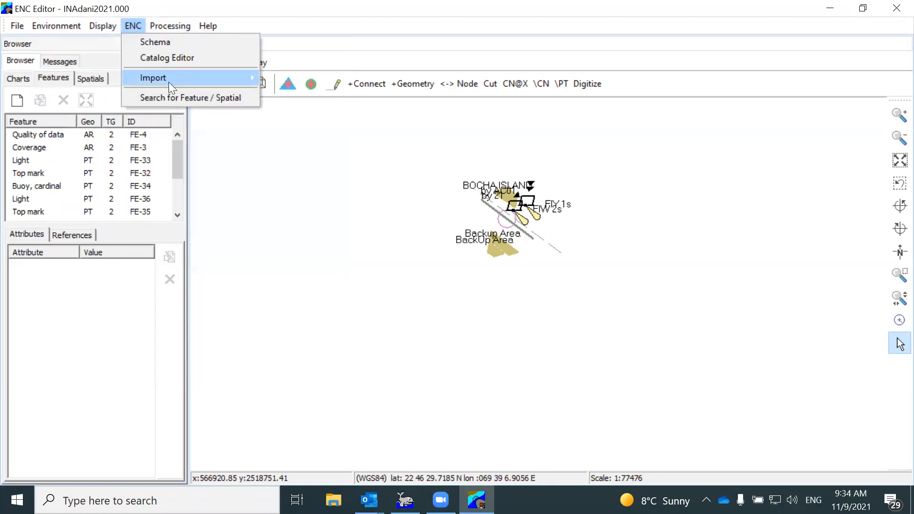
mouse_move(168, 82)
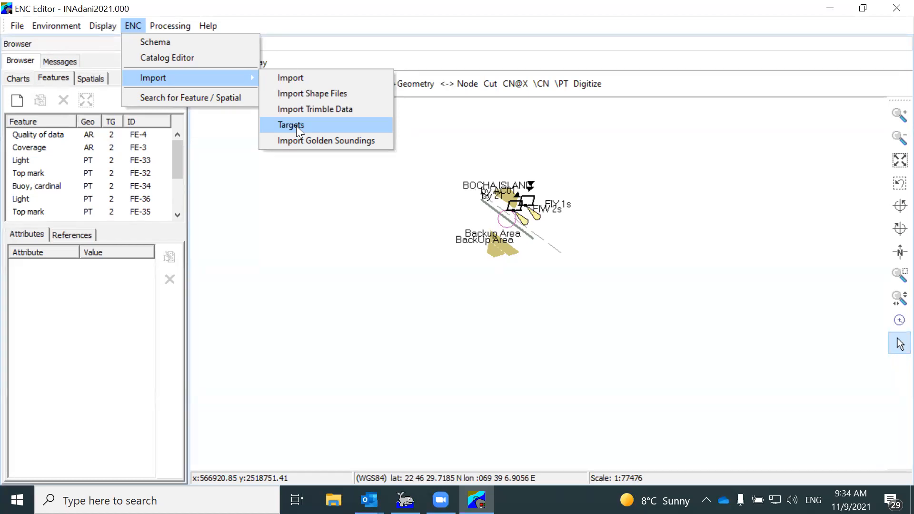
left_click(292, 79)
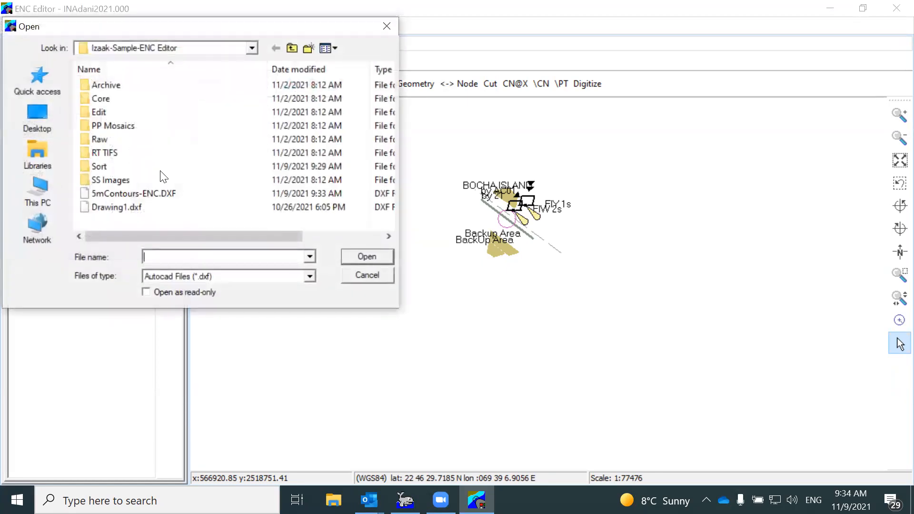
left_click(310, 276)
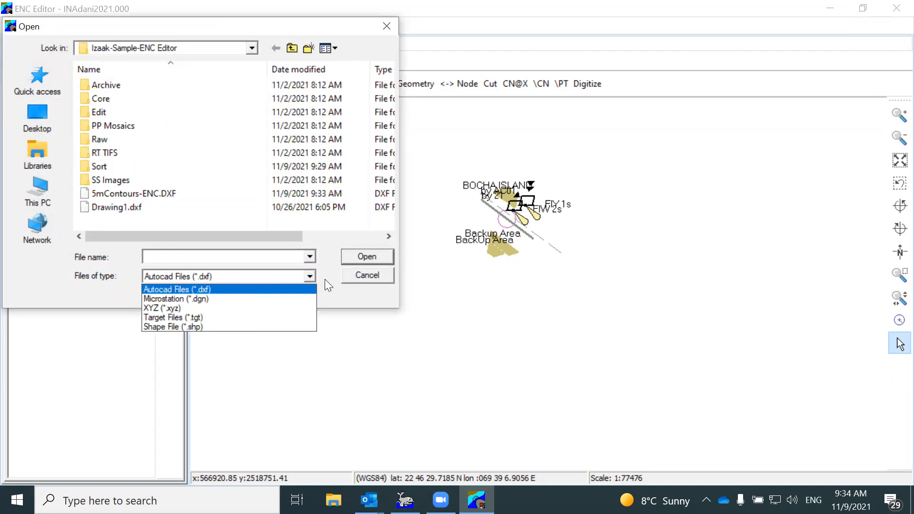
left_click(231, 309)
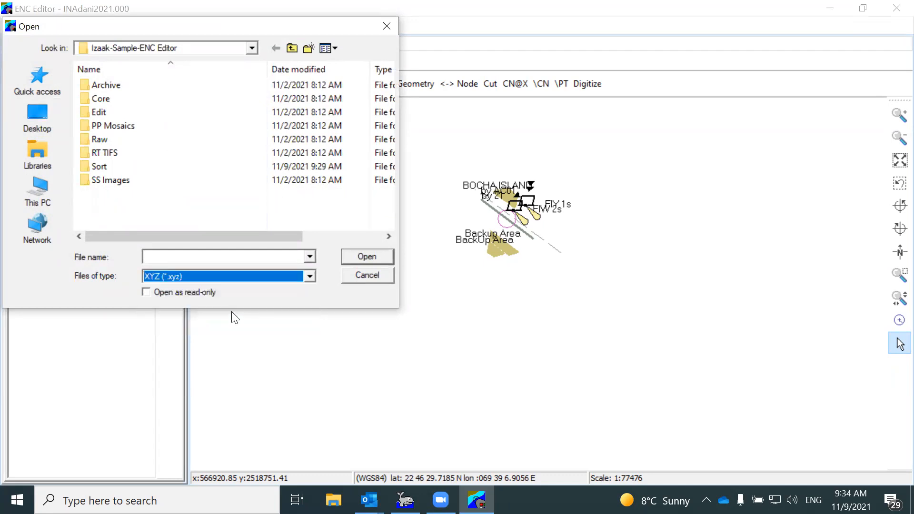
double_click(115, 167)
left_click(118, 101)
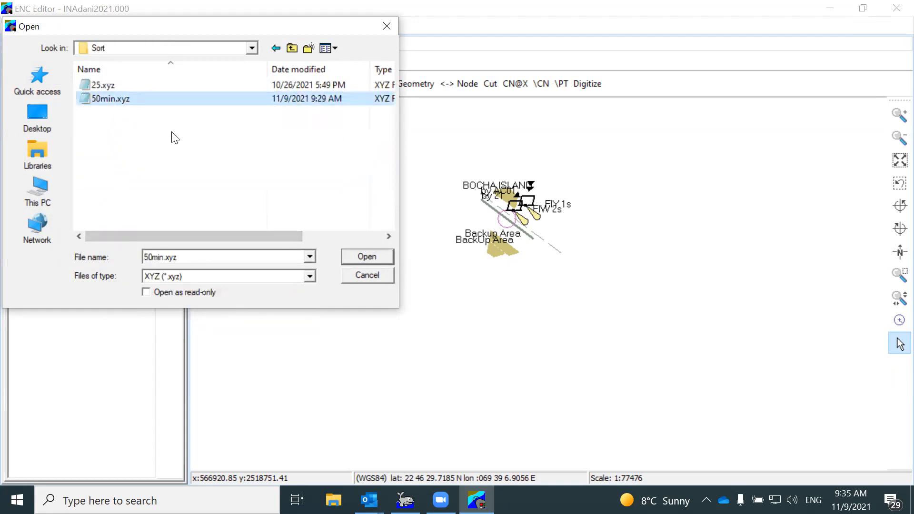
left_click(357, 256)
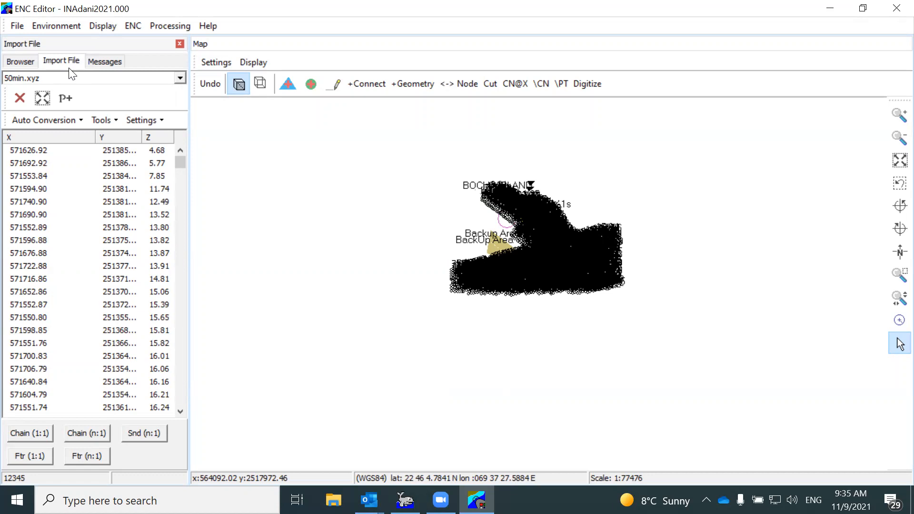
Step: Convert the imported 50min.xyz points into a chart sounding feature with the XYZ -> Sounding auto conversion, and close the file import
scroll(544, 224, "up", 2)
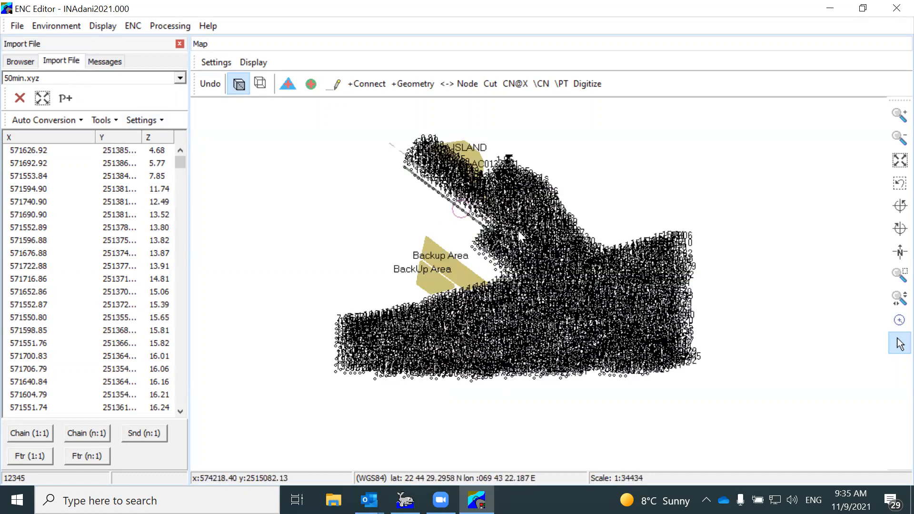
scroll(498, 199, "up", 5)
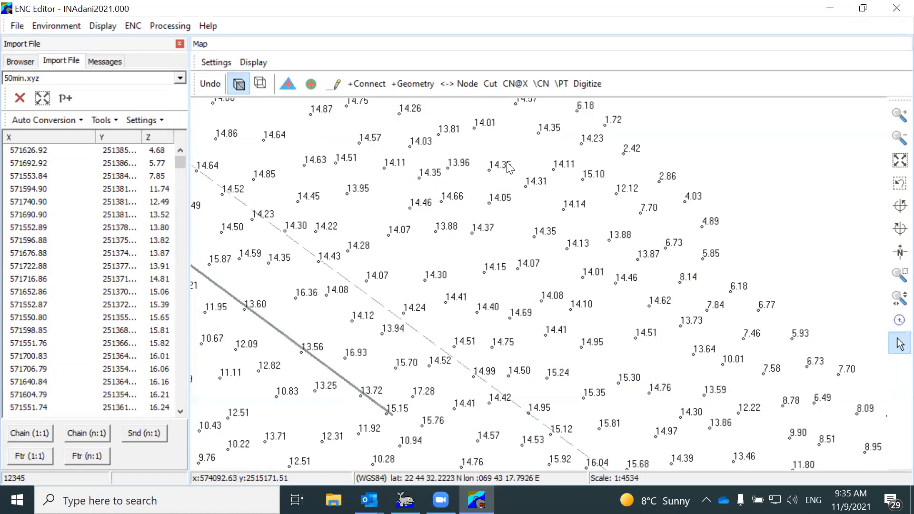
scroll(508, 167, "down", 4)
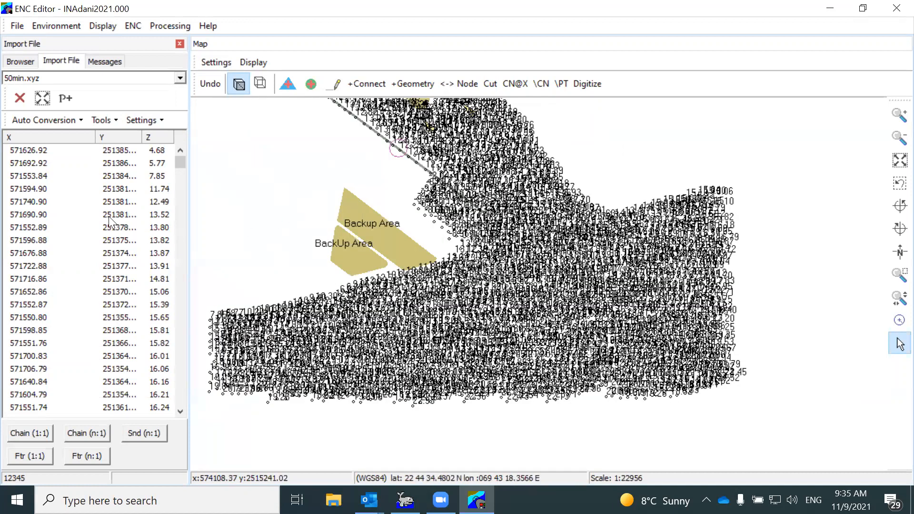
left_click(105, 118)
left_click(145, 119)
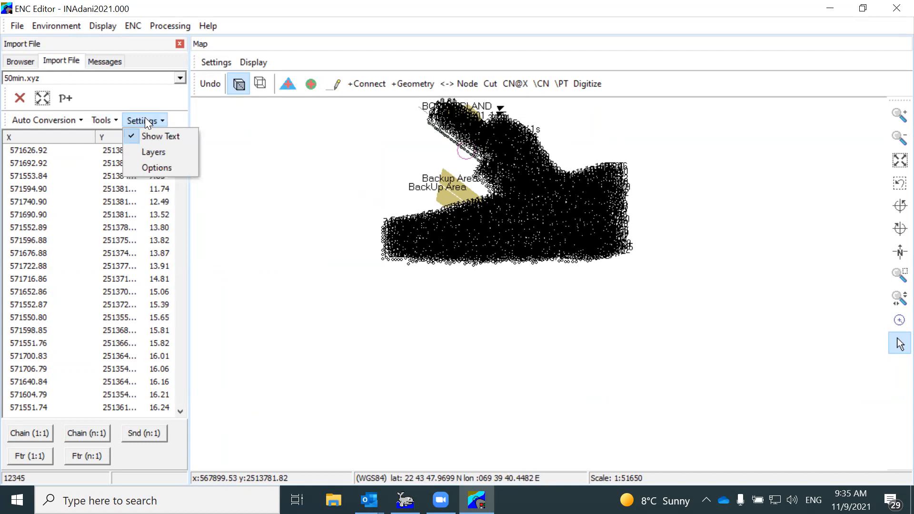
left_click(74, 122)
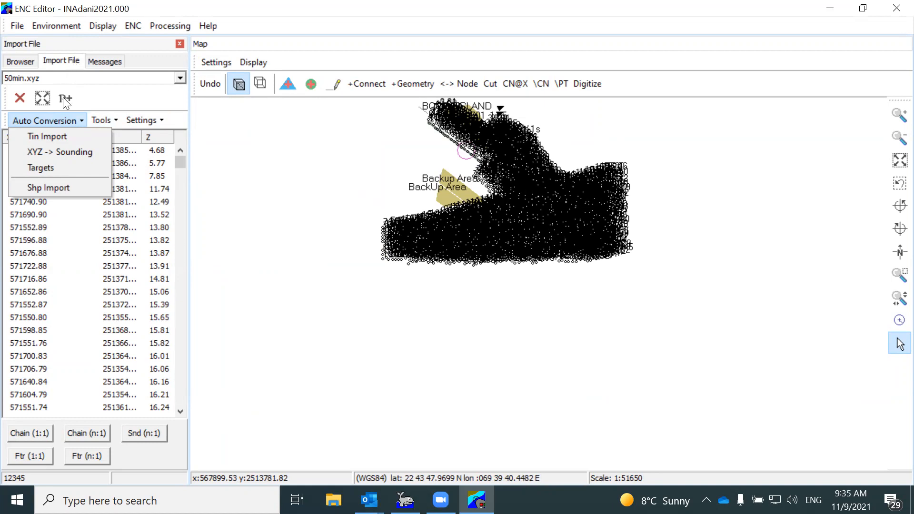
left_click(72, 151)
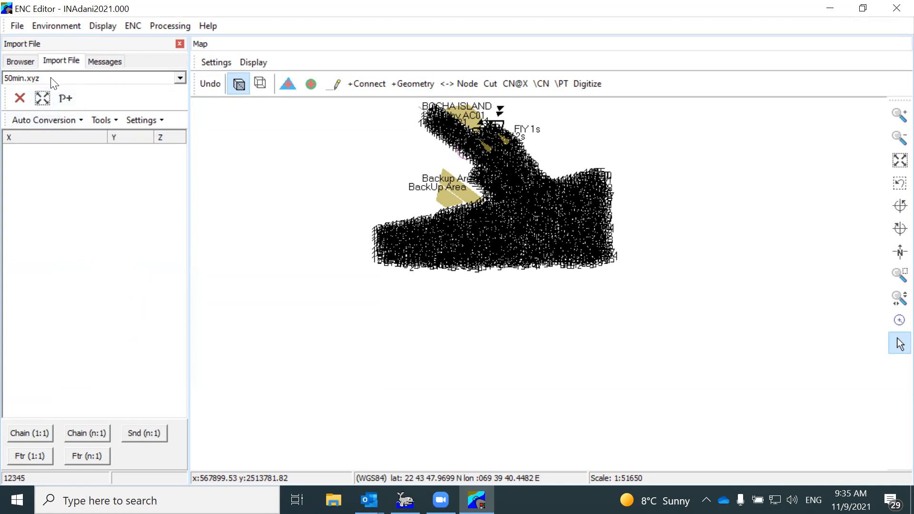
left_click(180, 44)
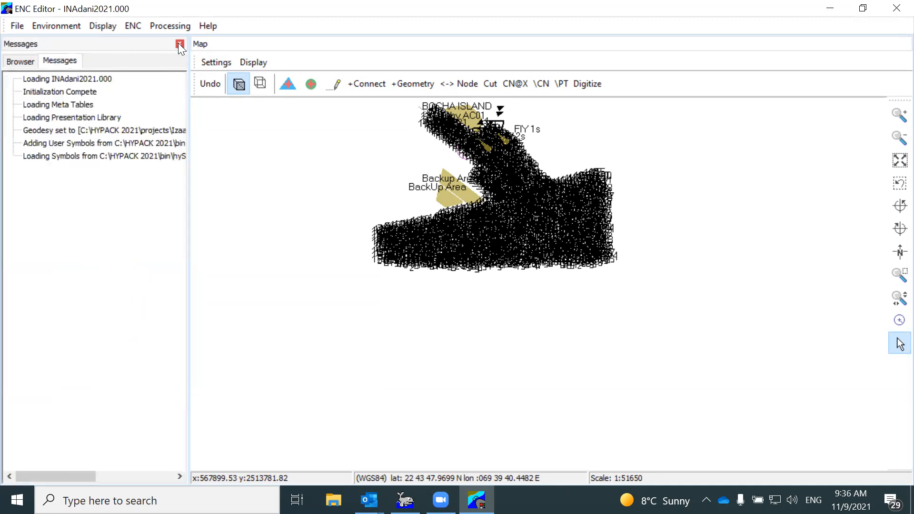
Step: Examine the new Sounding feature's spatial reference and its depth labels on the chart map
left_click(27, 63)
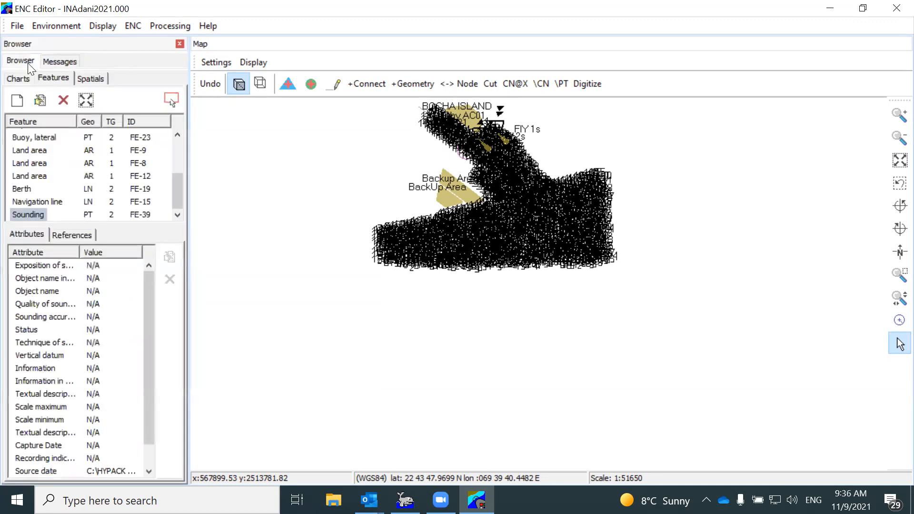
left_click(31, 214)
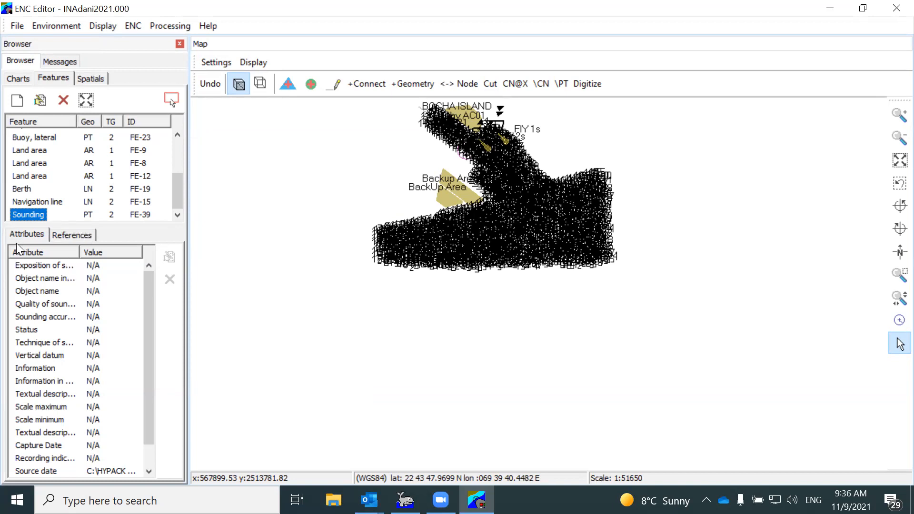
left_click(55, 235)
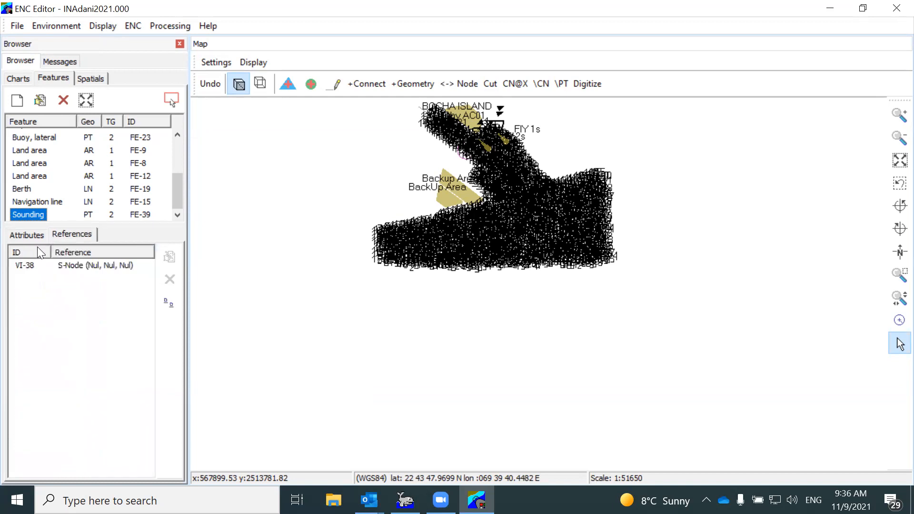
left_click(32, 265)
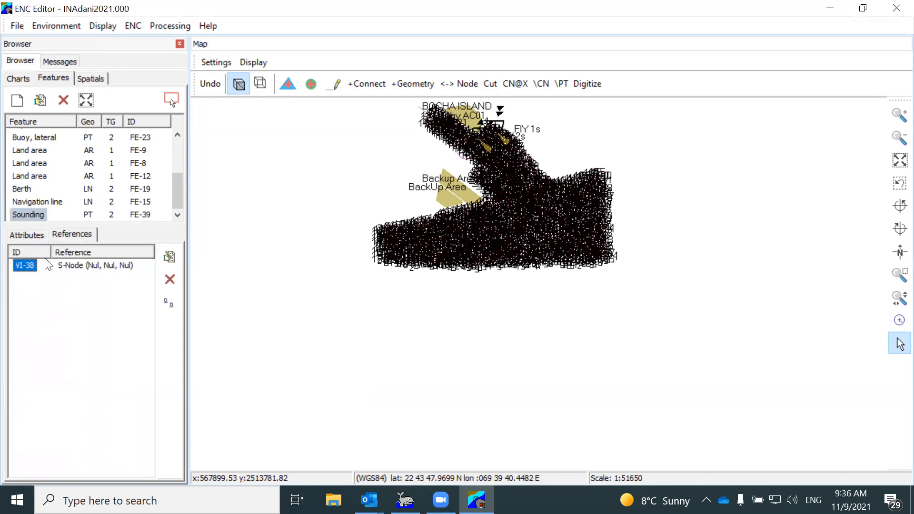
scroll(479, 232, "up", 1)
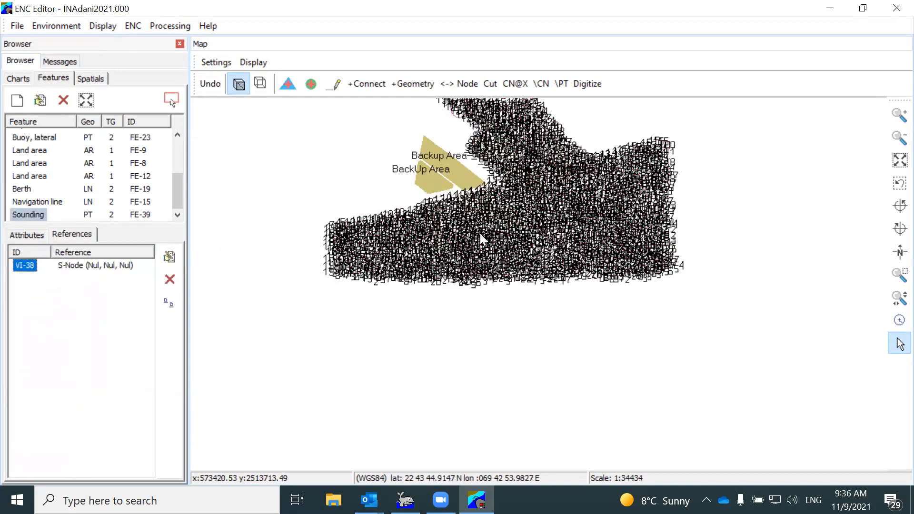
scroll(406, 170, "up", 5)
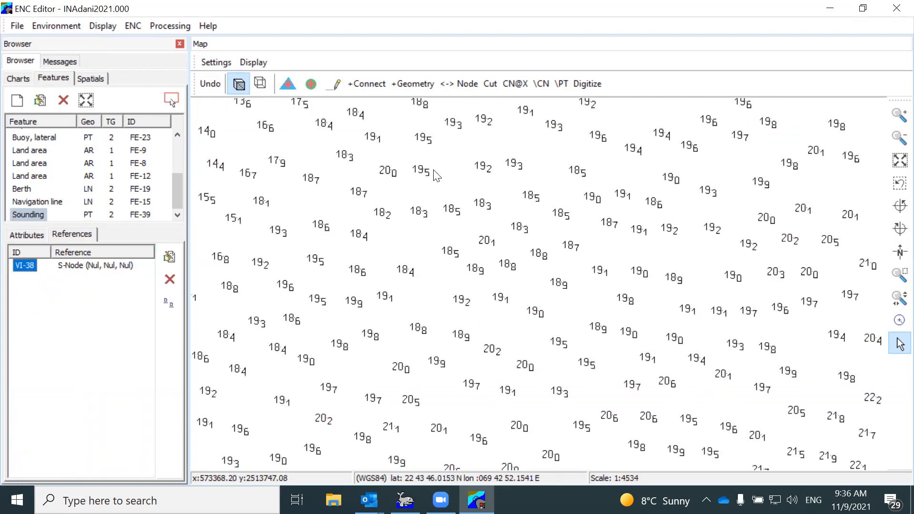
scroll(427, 186, "down", 4)
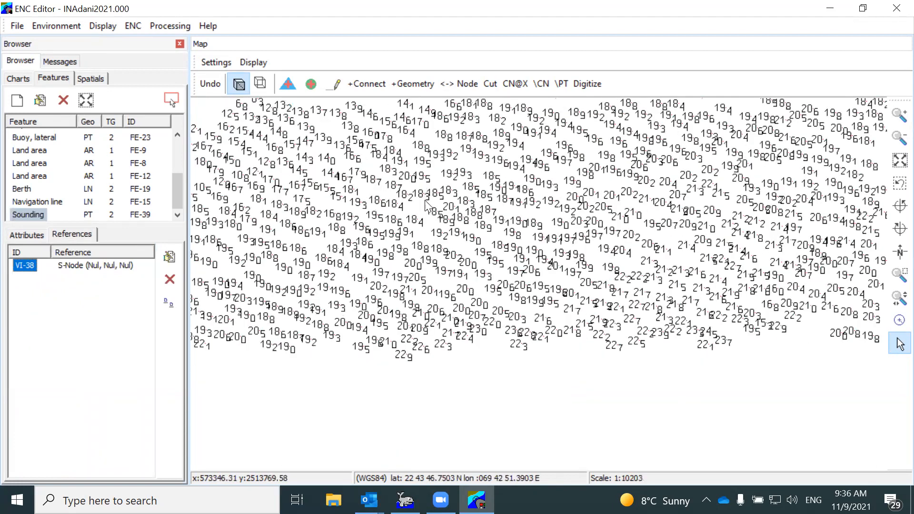
scroll(429, 202, "down", 3)
scroll(421, 175, "up", 3)
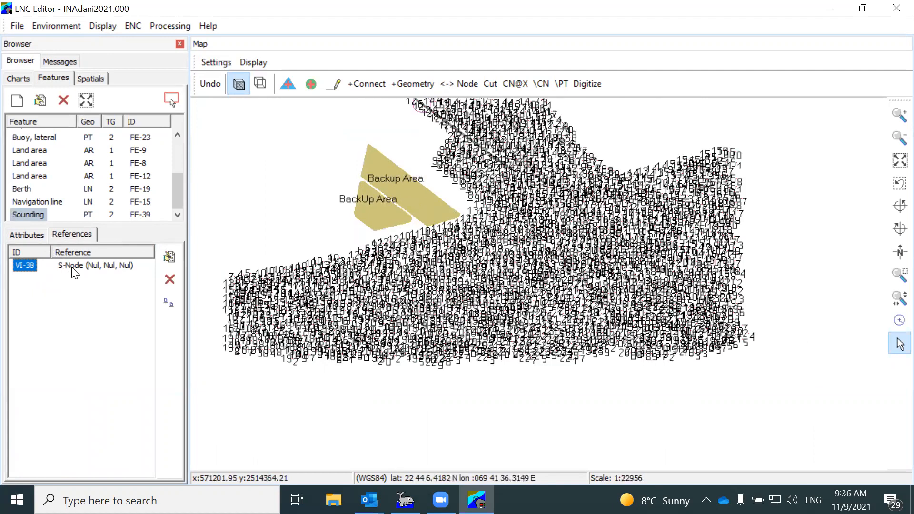
Step: Set the Sounding feature's quality of sounding measurement to depth known and its sounding accuracy to 0.1
left_click_drag(80, 252, 115, 263)
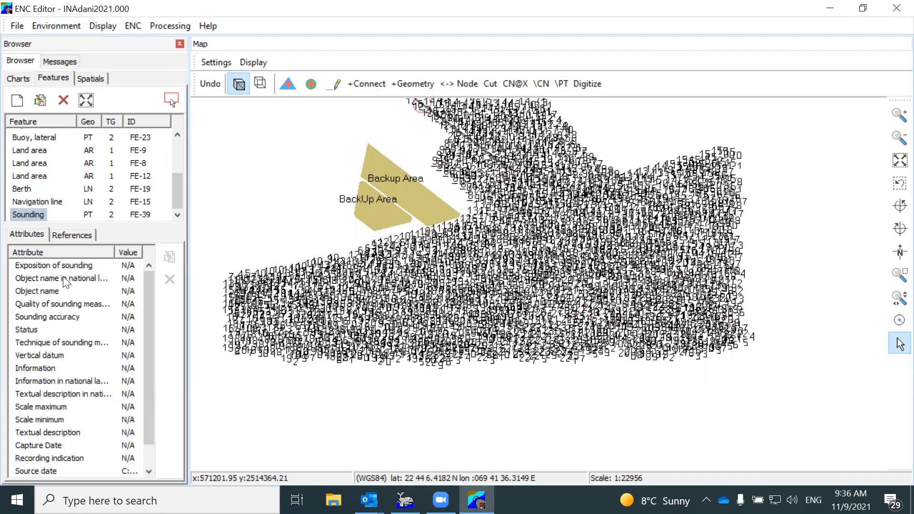
double_click(70, 305)
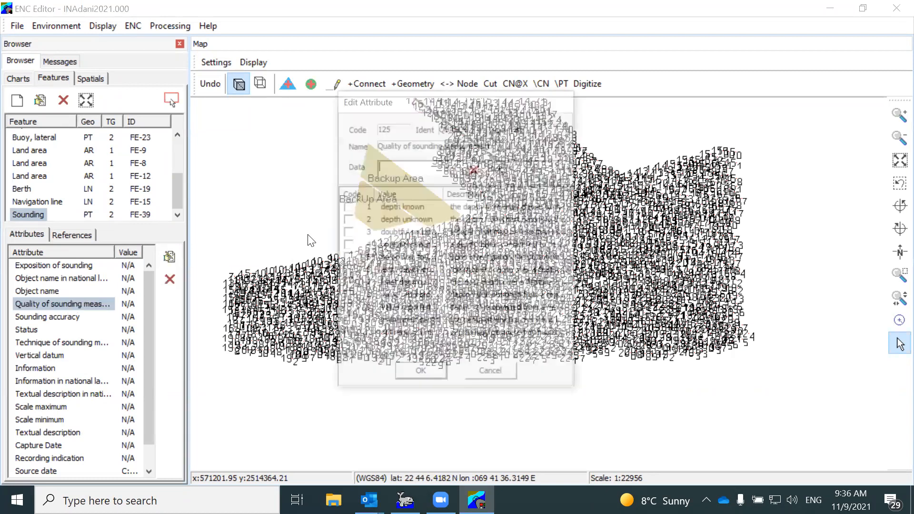
left_click_drag(443, 195, 492, 213)
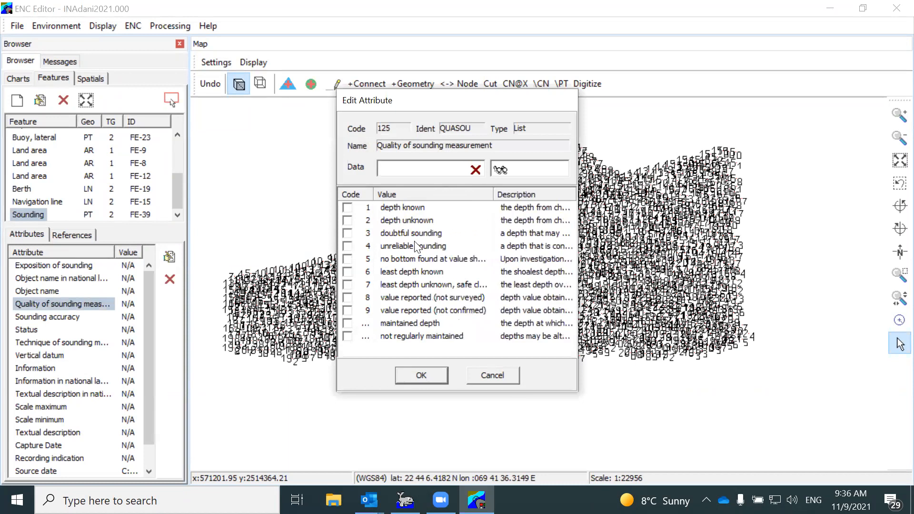
left_click(346, 208)
left_click(422, 375)
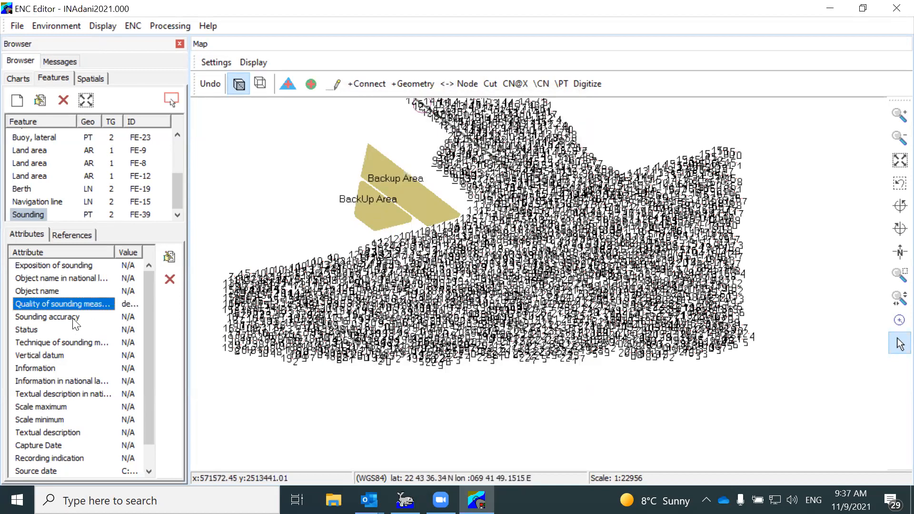
double_click(73, 317)
type("0.1")
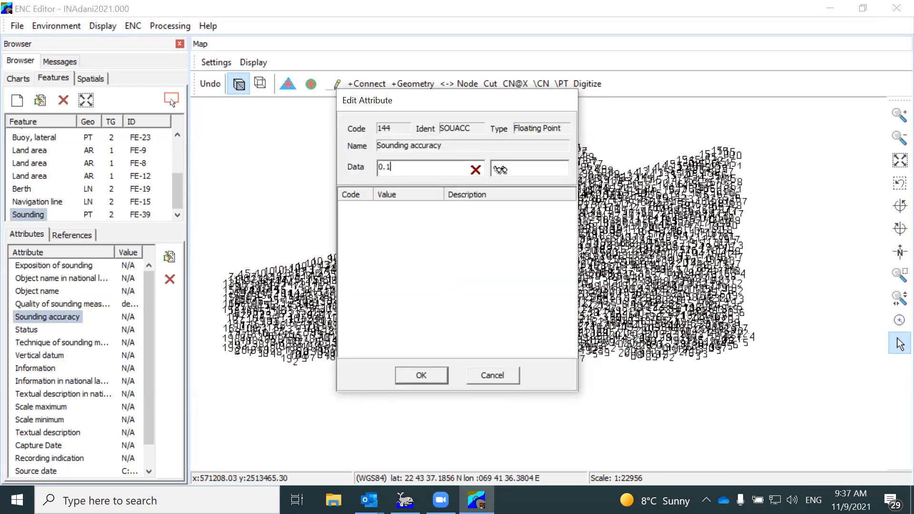
left_click(422, 375)
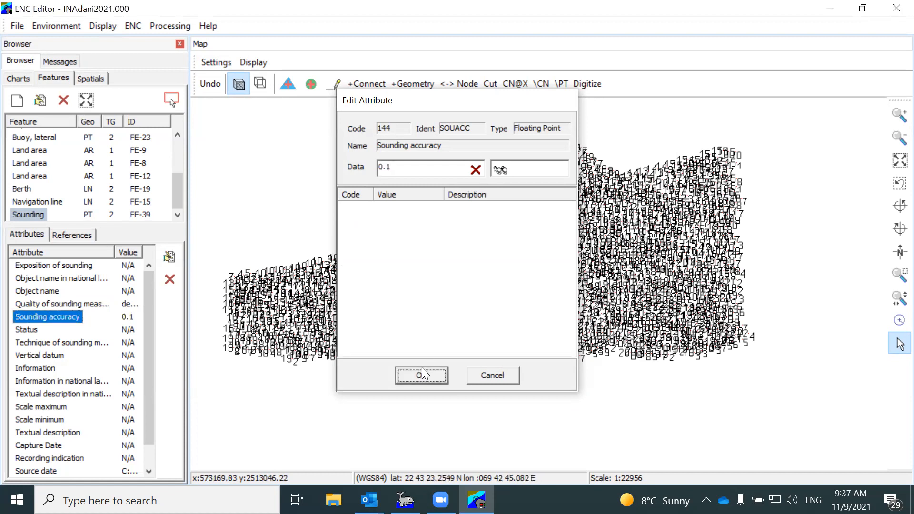
Step: Set the Sounding feature's technique of sounding measurement to found by multi-beam and its vertical datum to Lowest low water
double_click(81, 342)
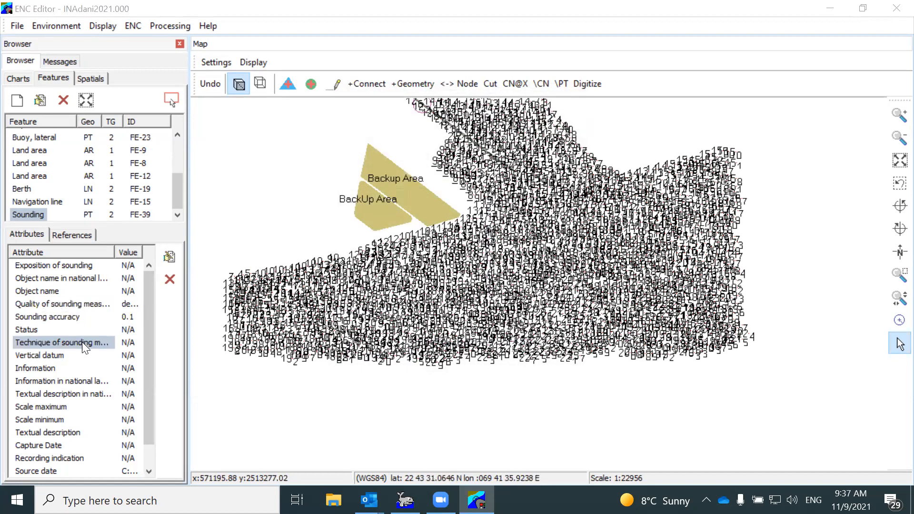
left_click_drag(448, 199, 503, 199)
left_click(346, 234)
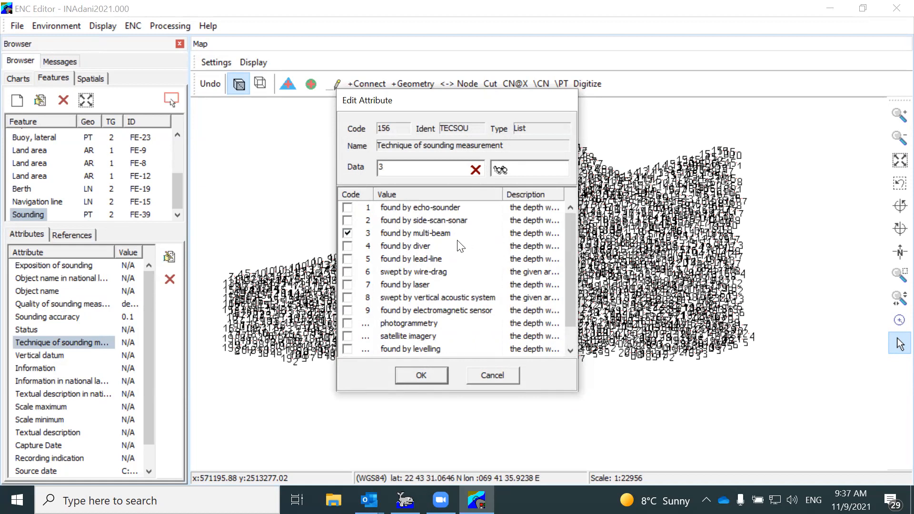
left_click(442, 375)
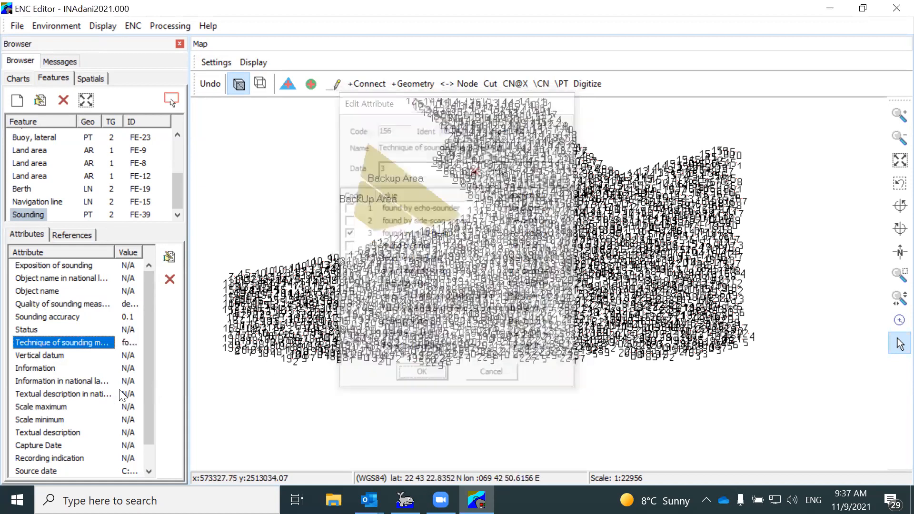
double_click(53, 357)
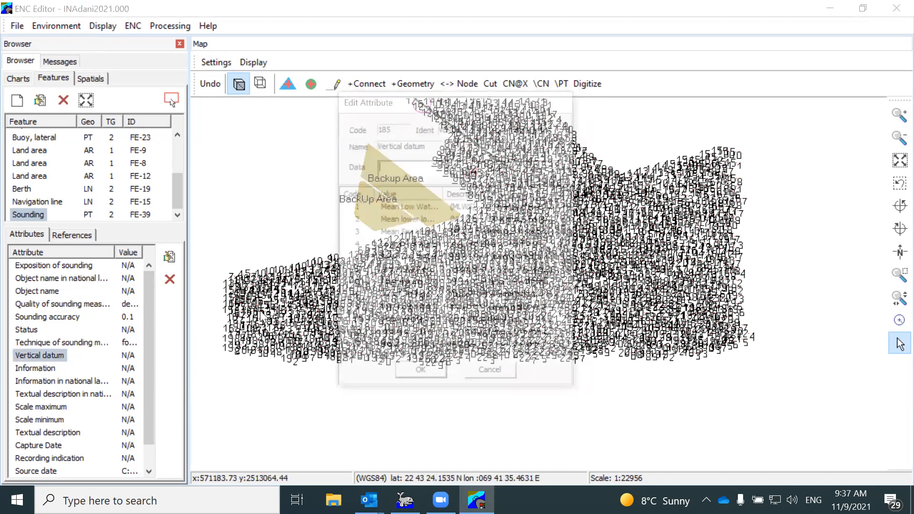
left_click(419, 246)
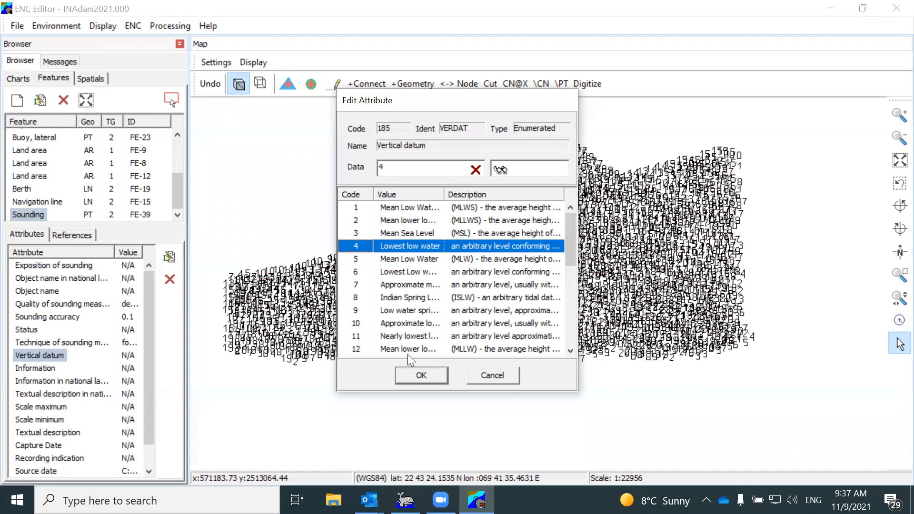
left_click(421, 376)
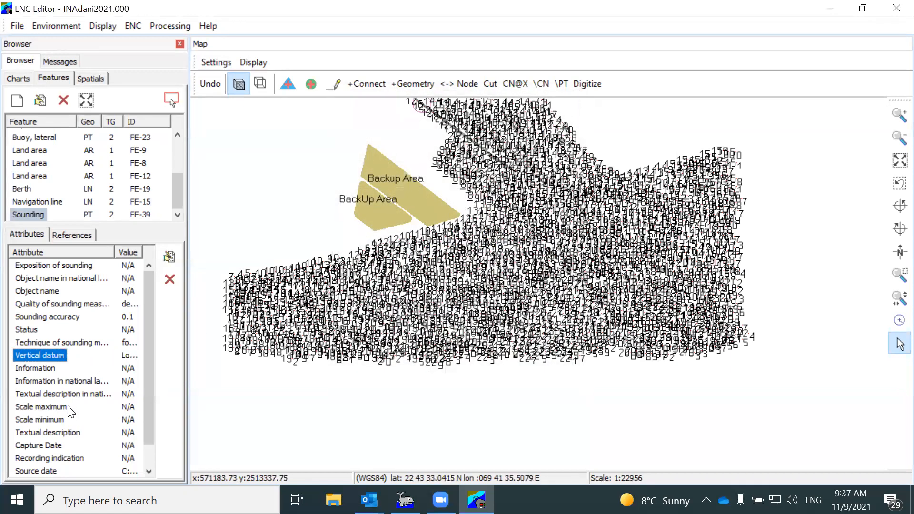
Step: Set the Sounding feature's scale minimum to 5000 and check how the depths display at different map scales
left_click(57, 420)
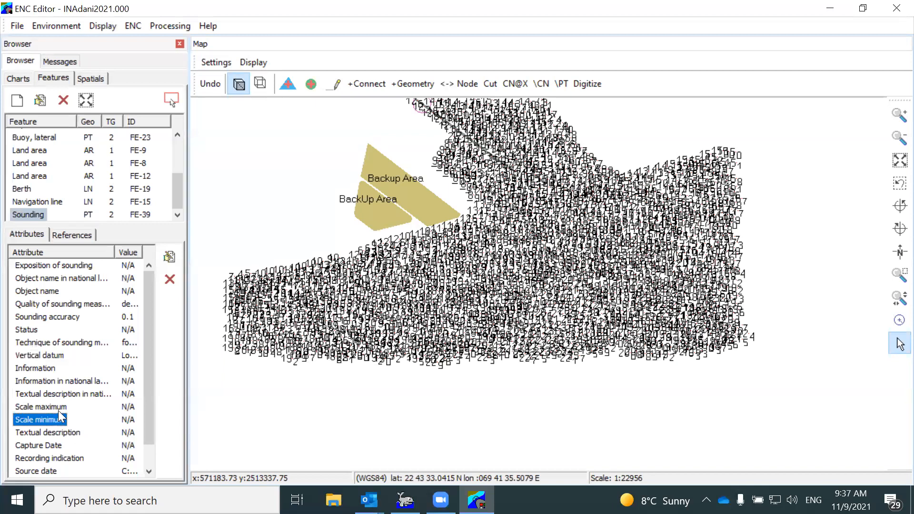
double_click(57, 421)
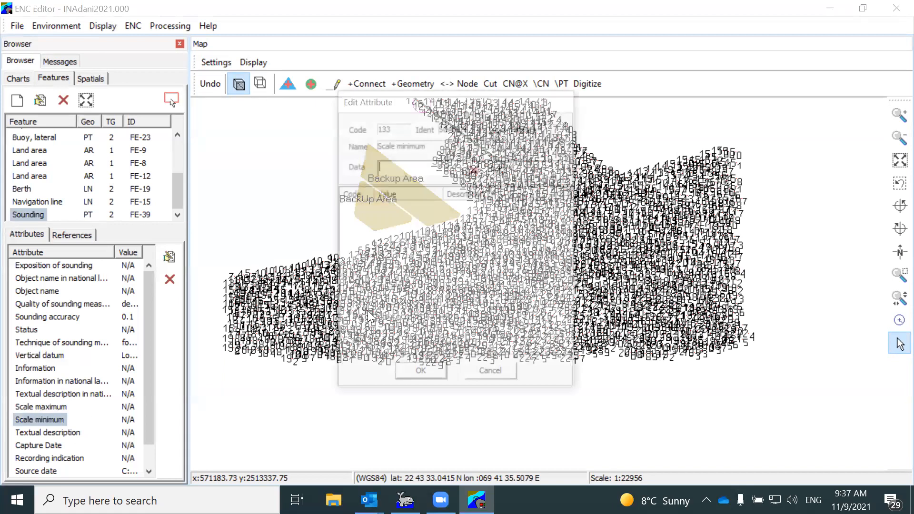
type("5")
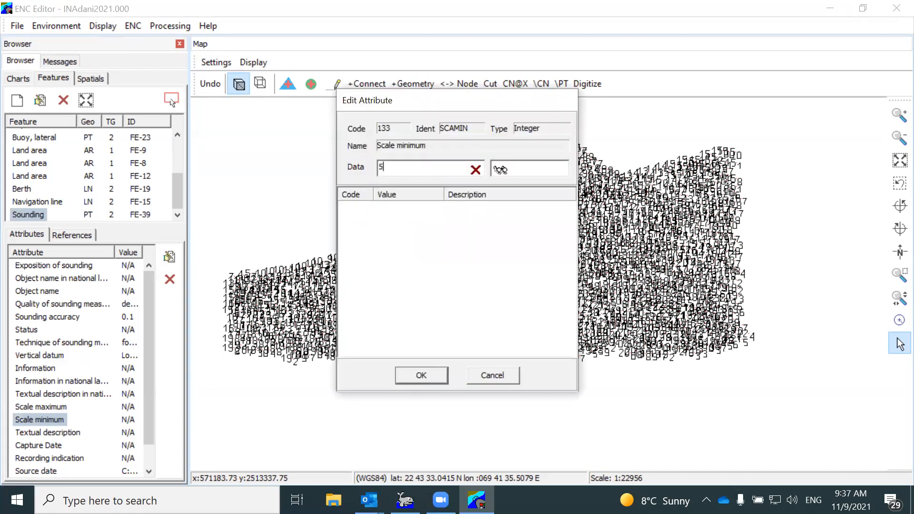
type("000")
left_click(421, 375)
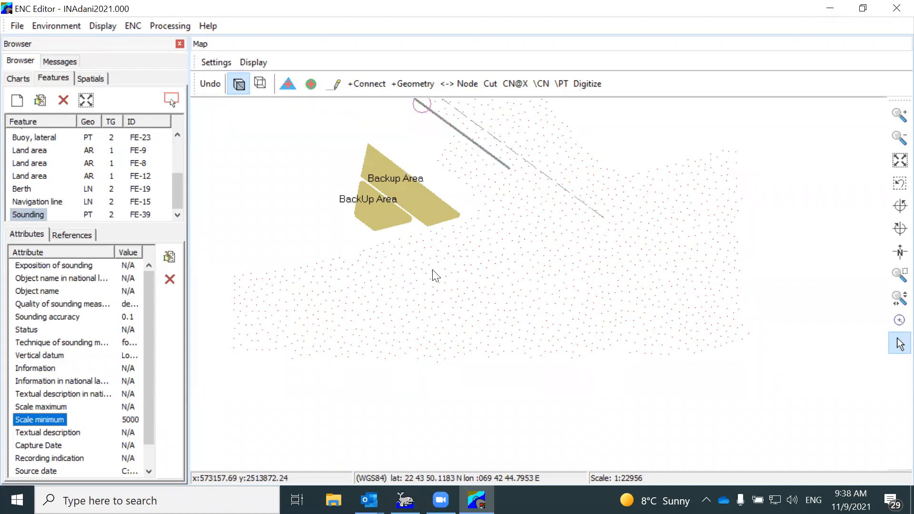
scroll(433, 271, "up", 5)
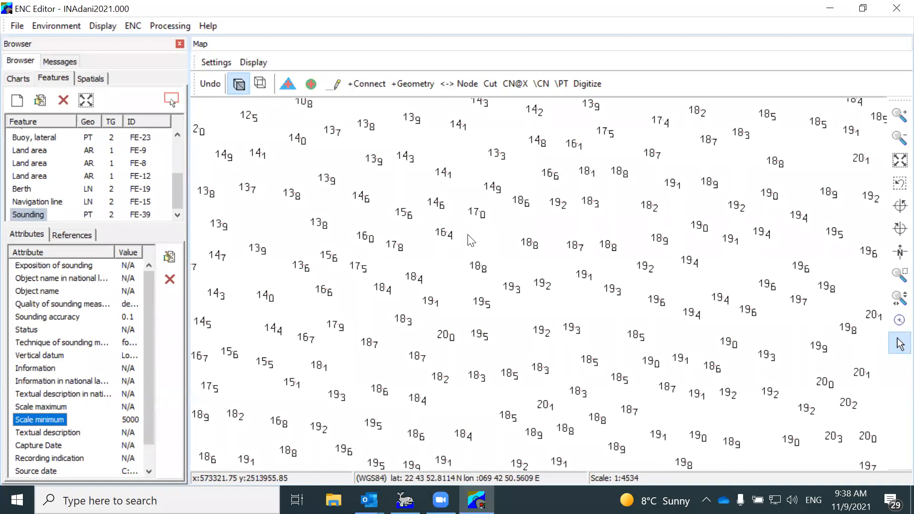
scroll(470, 240, "down", 5)
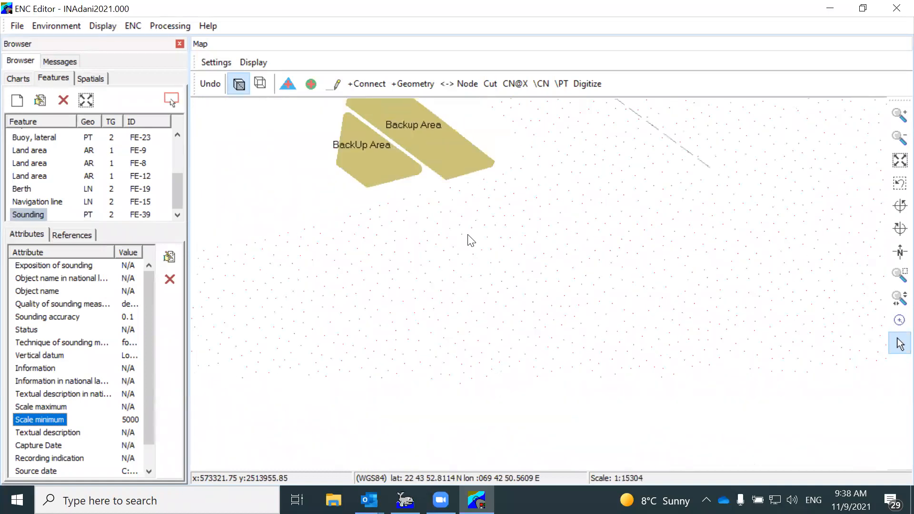
scroll(470, 240, "up", 3)
scroll(470, 240, "up", 2)
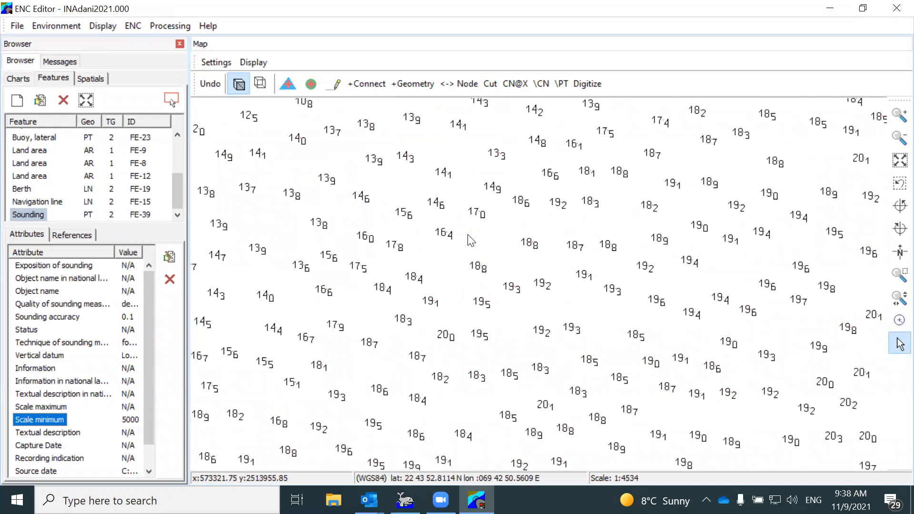
scroll(470, 241, "down", 2)
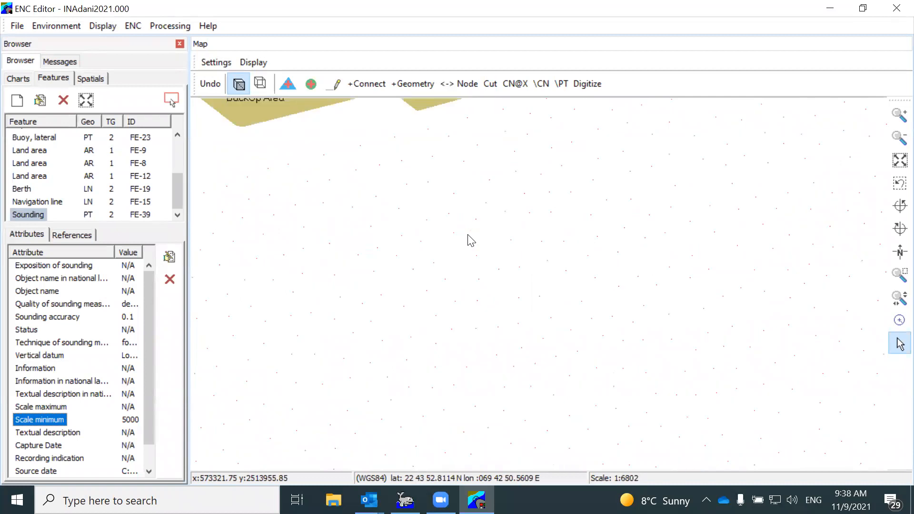
Step: Set the Sounding feature's scale minimum to 10000 and check how the depths display at different map scales
double_click(65, 417)
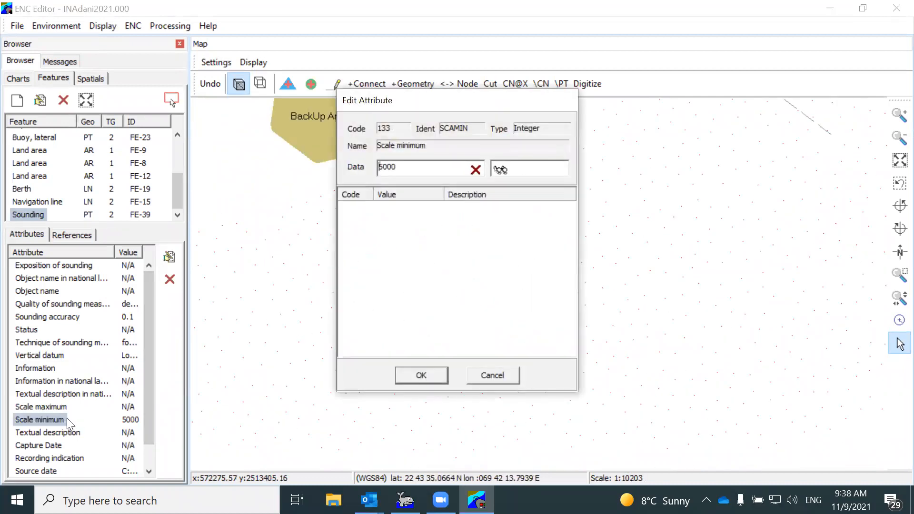
type("10")
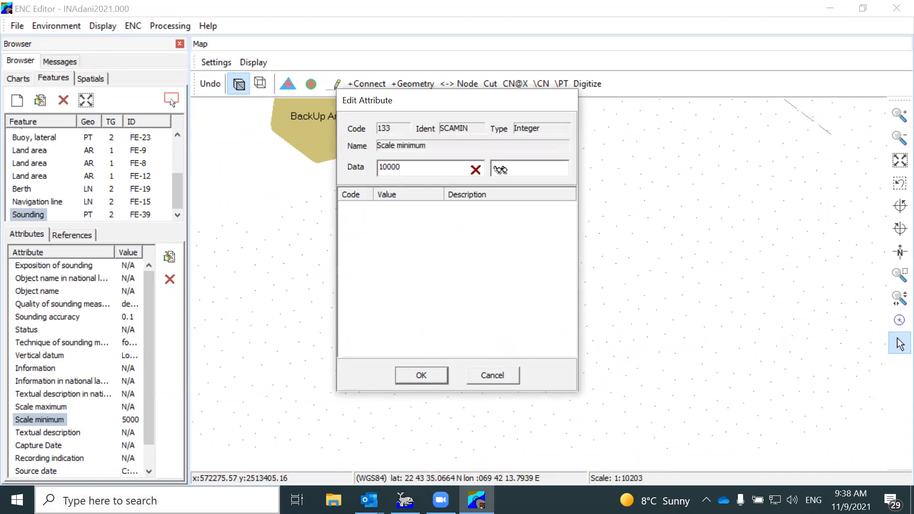
left_click(421, 376)
scroll(455, 319, "down", 2)
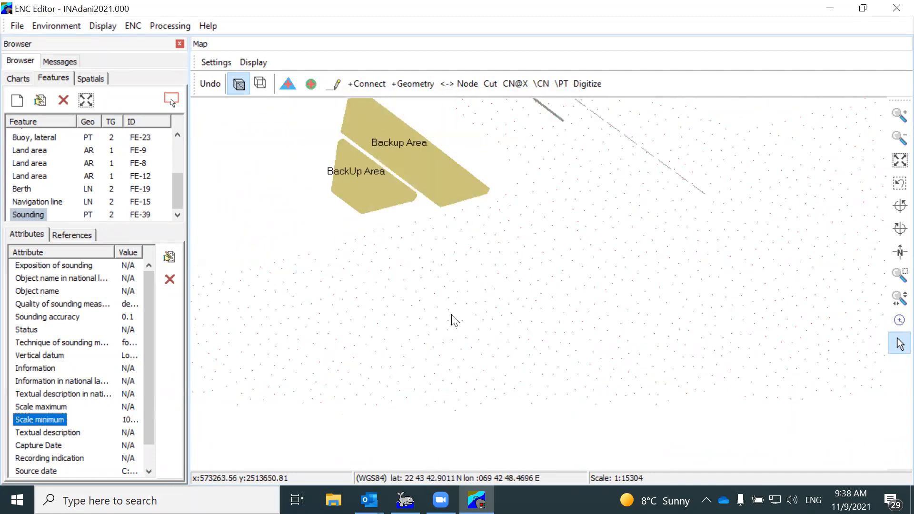
scroll(454, 320, "up", 3)
scroll(454, 320, "down", 2)
scroll(452, 316, "up", 1)
scroll(456, 328, "down", 1)
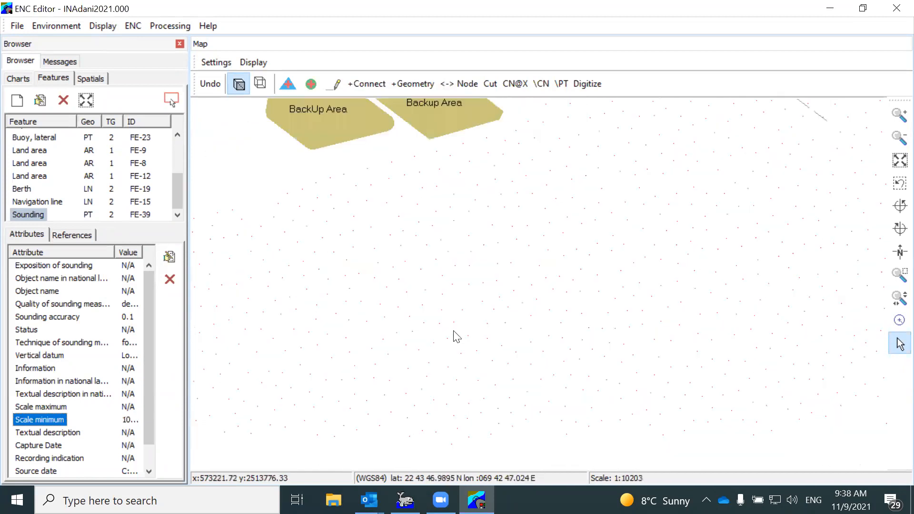
scroll(506, 408, "down", 1)
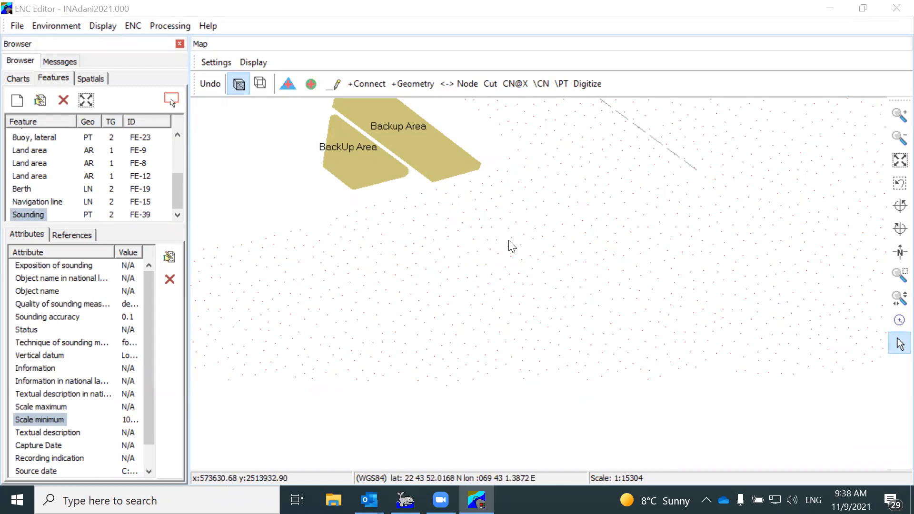
scroll(464, 242, "down", 2)
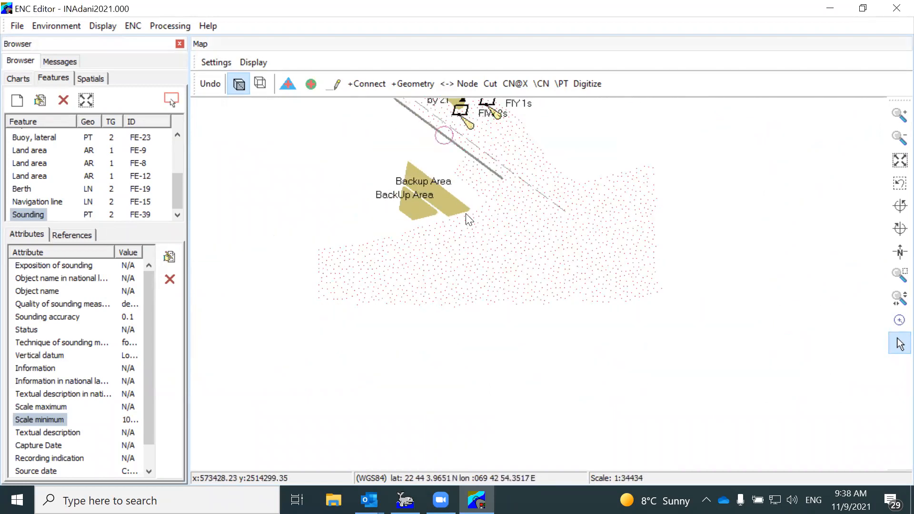
Step: Clear the Sounding feature's scale minimum value
double_click(59, 420)
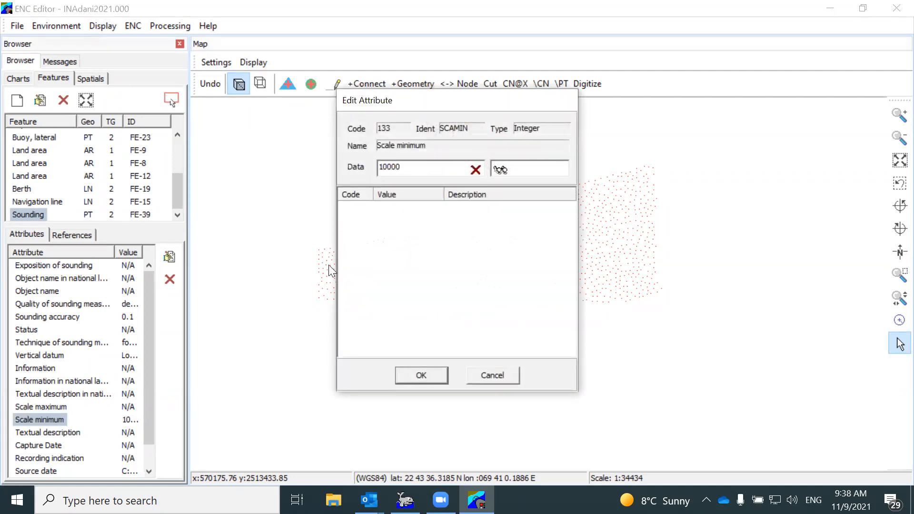
double_click(423, 175)
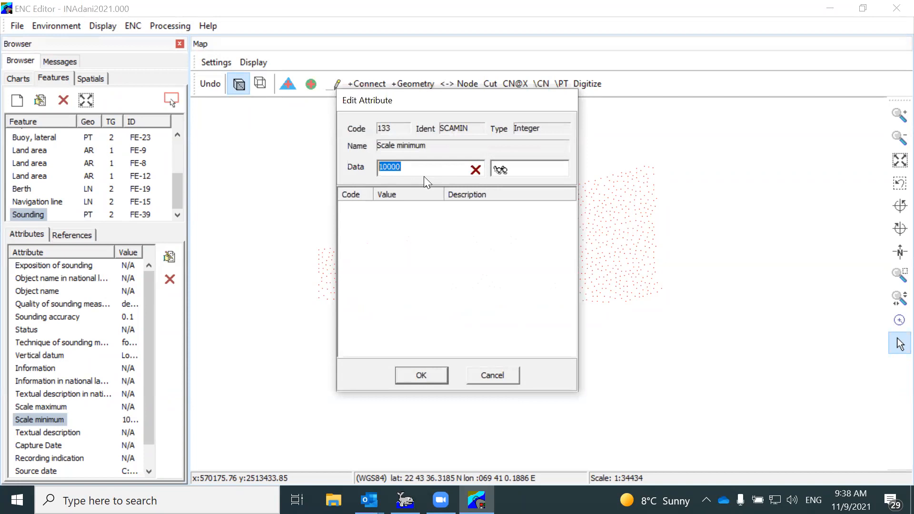
left_click(476, 171)
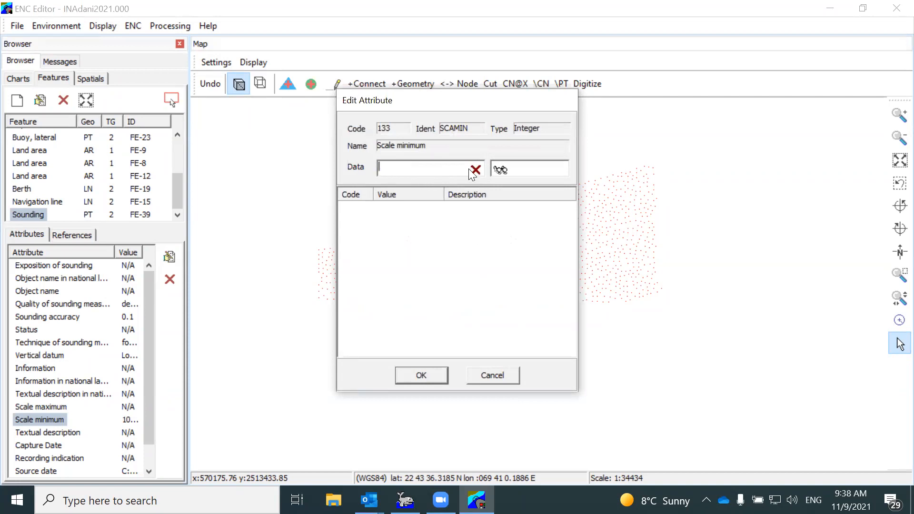
left_click(422, 374)
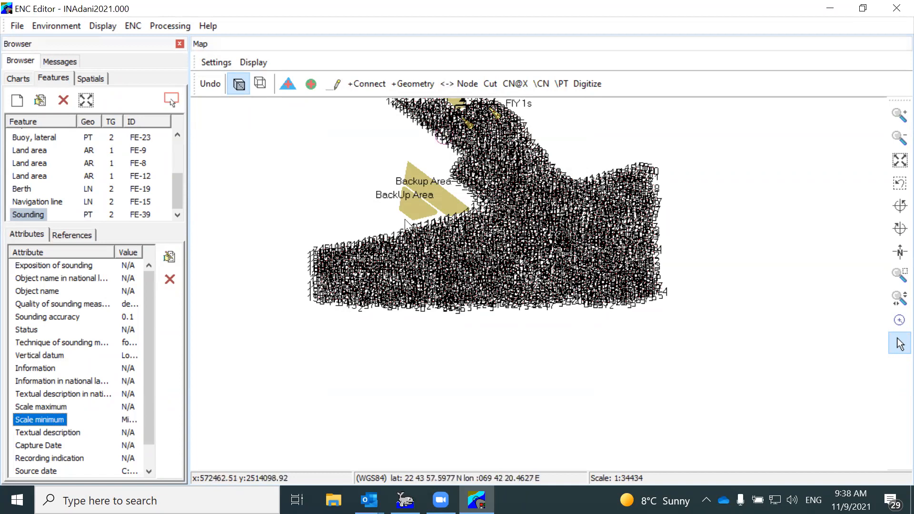
Step: Examine the sounding depth labels across the survey area at different map scales
scroll(434, 216, "up", 1)
scroll(418, 214, "up", 1)
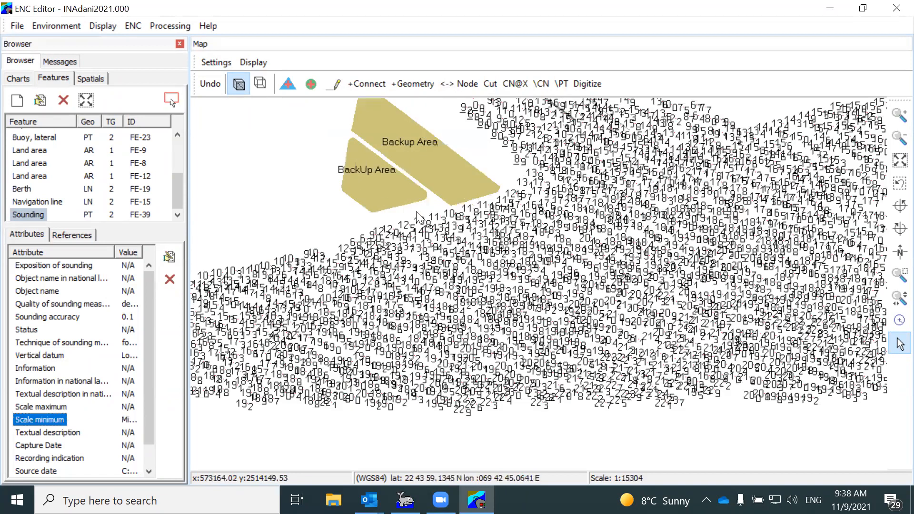
scroll(427, 213, "up", 2)
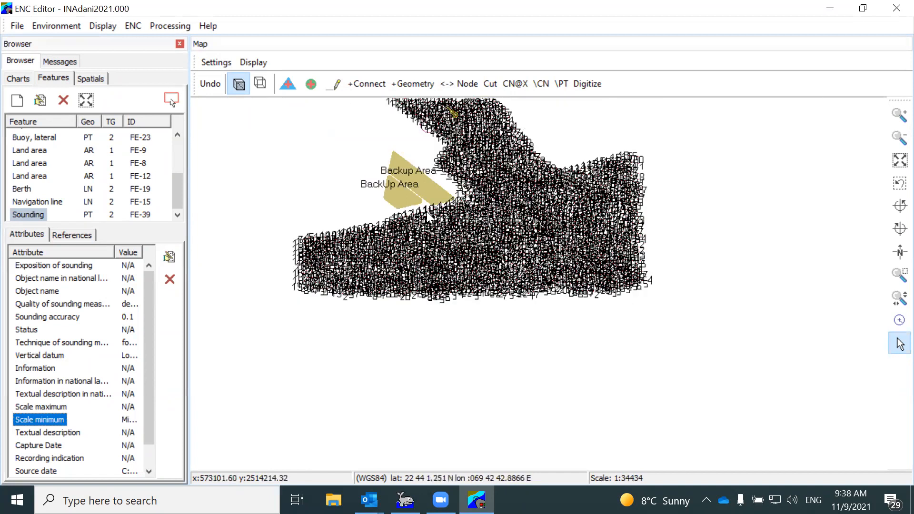
scroll(430, 218, "down", 3)
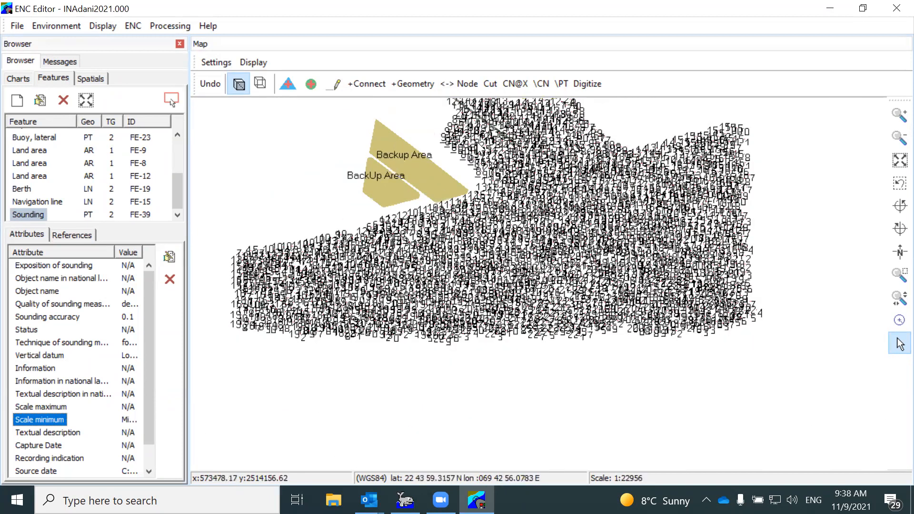
scroll(465, 193, "up", 1)
scroll(475, 215, "up", 3)
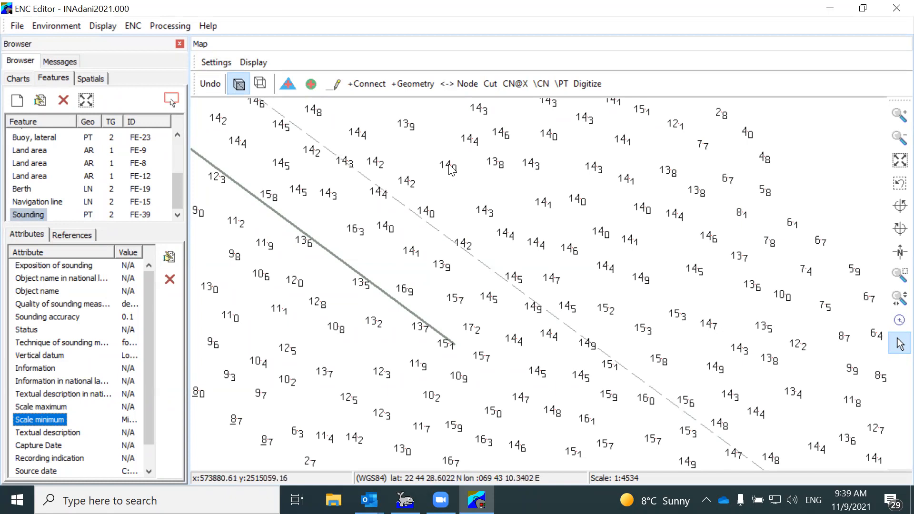
scroll(447, 193, "down", 2)
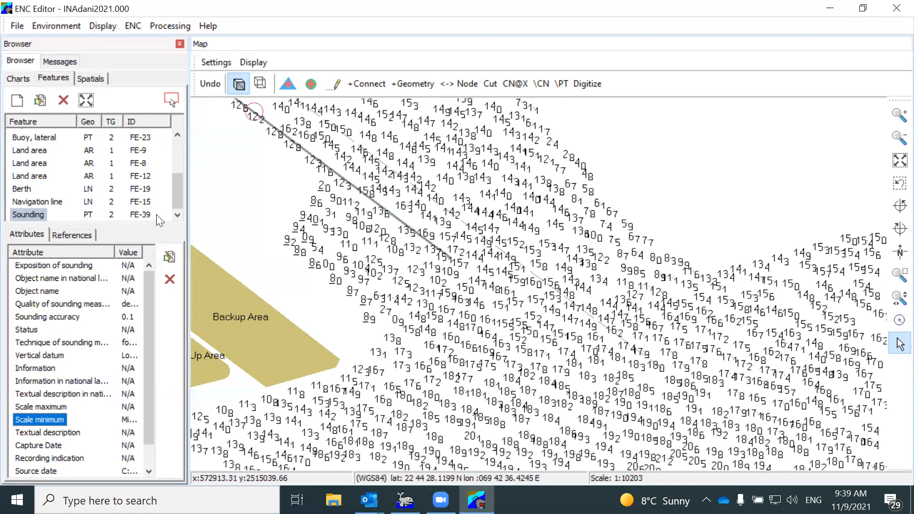
left_click(34, 214)
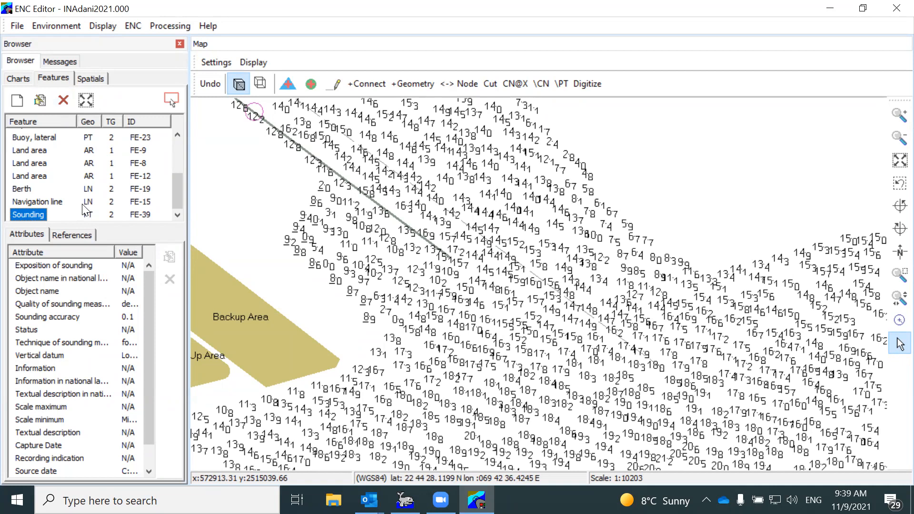
left_click(286, 176)
scroll(508, 189, "down", 3)
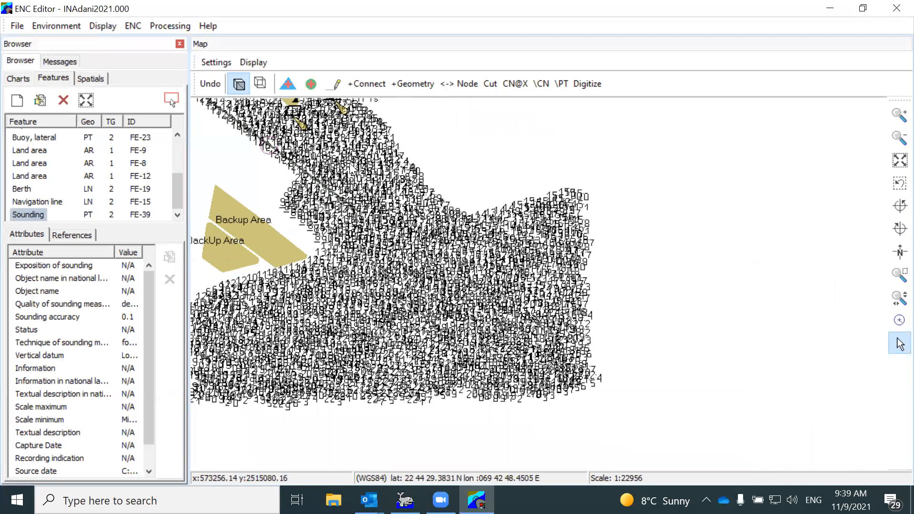
scroll(146, 112, "up", 1)
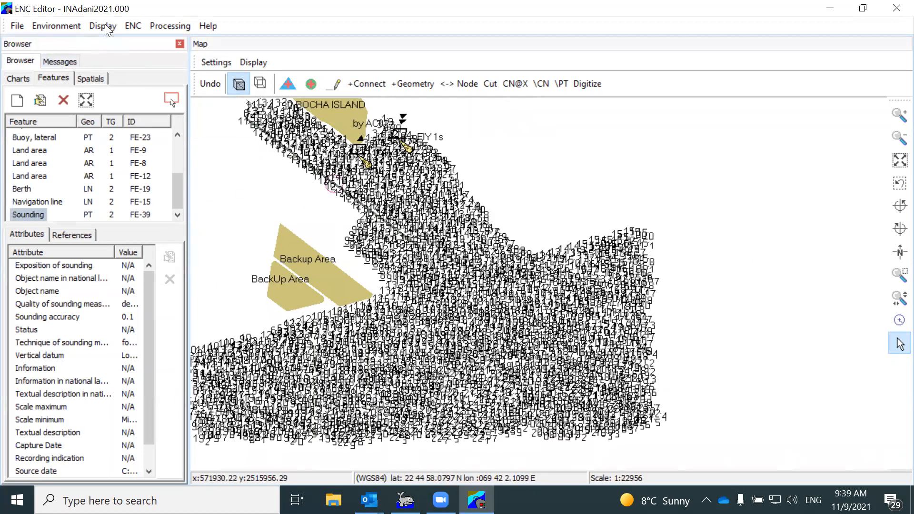
Step: Import the contour file 5mContours-ENC.DXF from the Izaak-Sample-ENC Editor folder
left_click(150, 26)
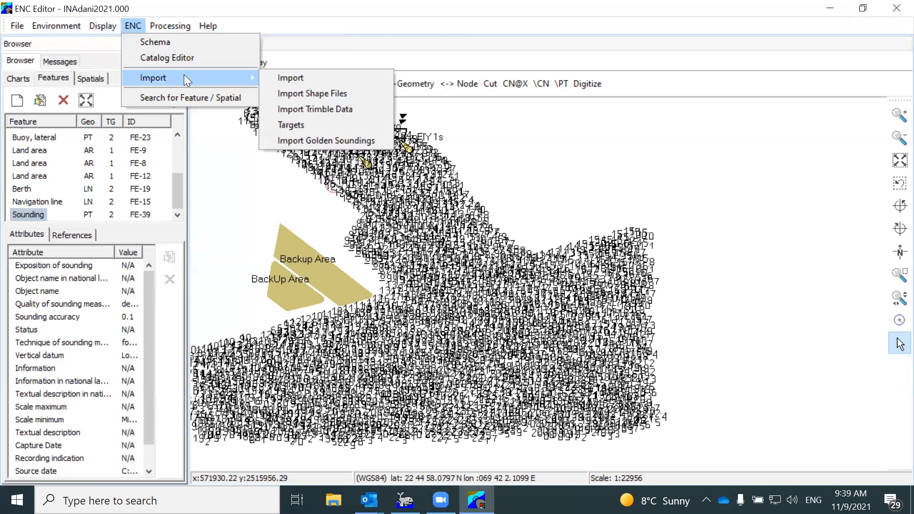
left_click(302, 77)
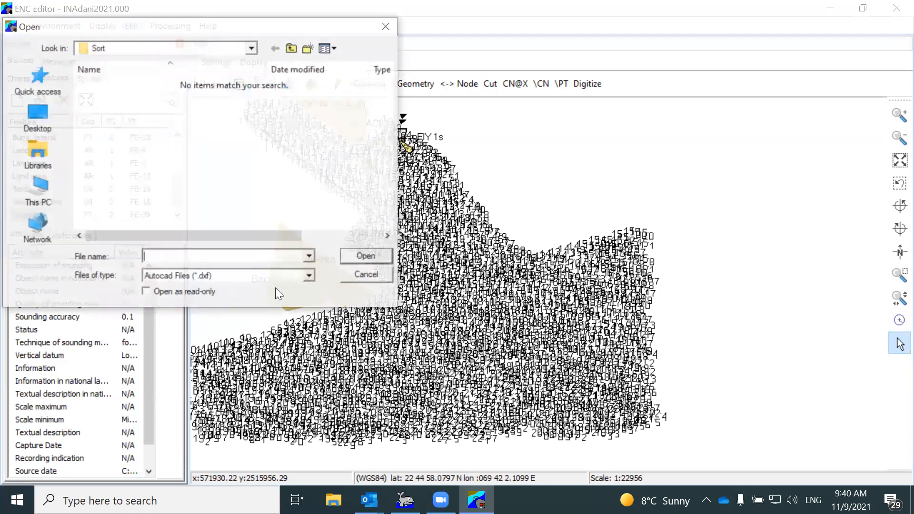
left_click(292, 48)
left_click(167, 194)
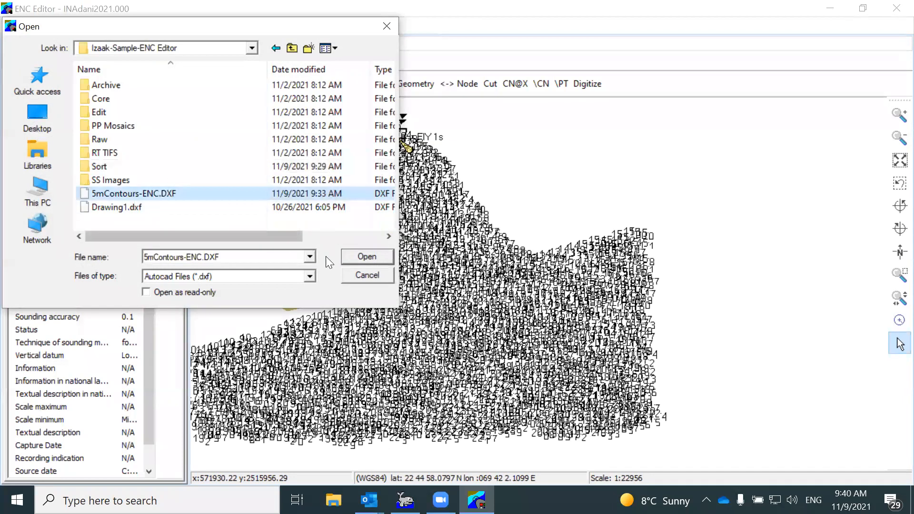
left_click(367, 257)
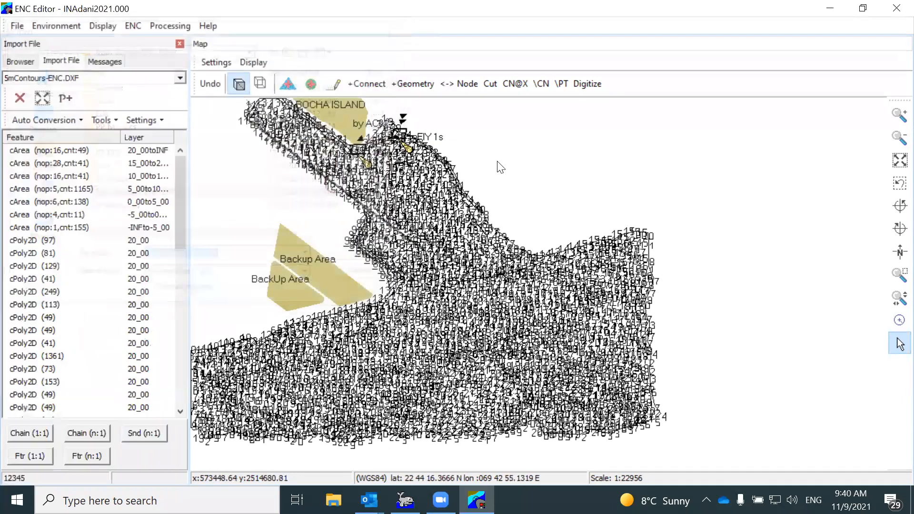
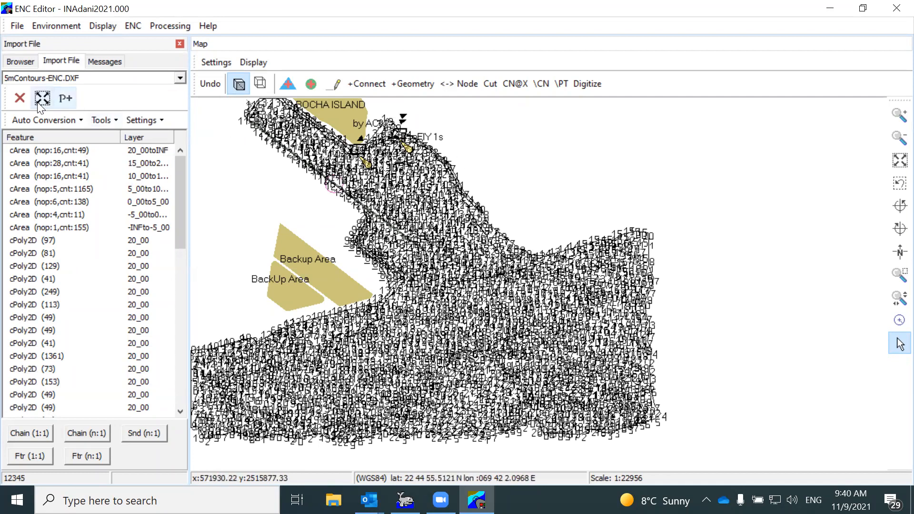
Step: Convert the imported DXF contours into chart features with the Tin Import auto conversion and close the import file
left_click(64, 120)
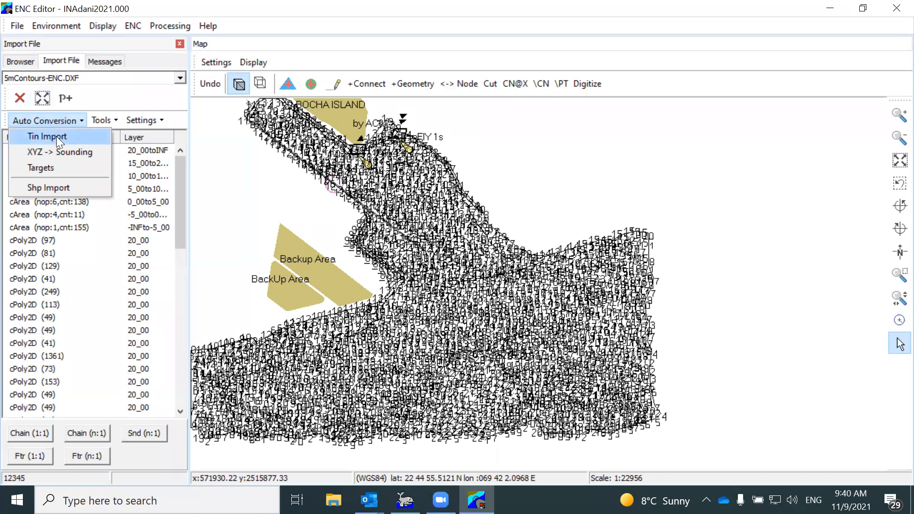
left_click(486, 411)
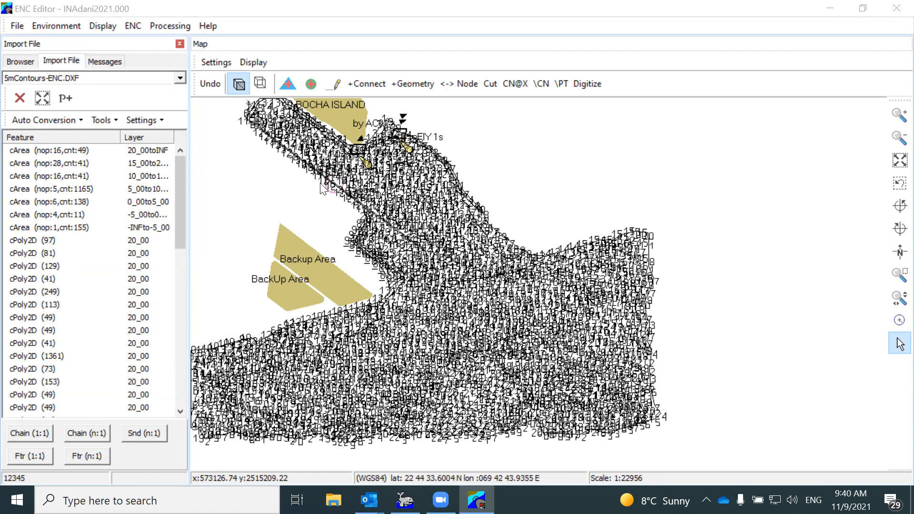
left_click(70, 122)
left_click(70, 137)
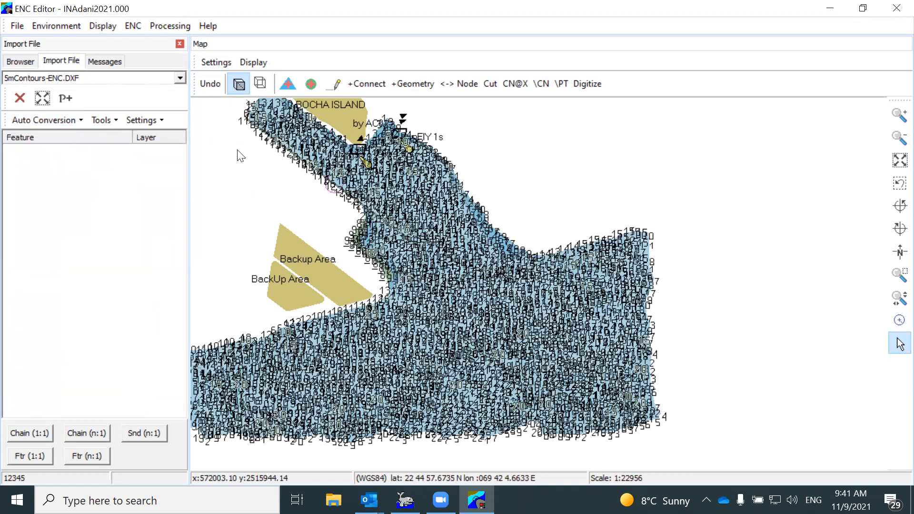
left_click(180, 44)
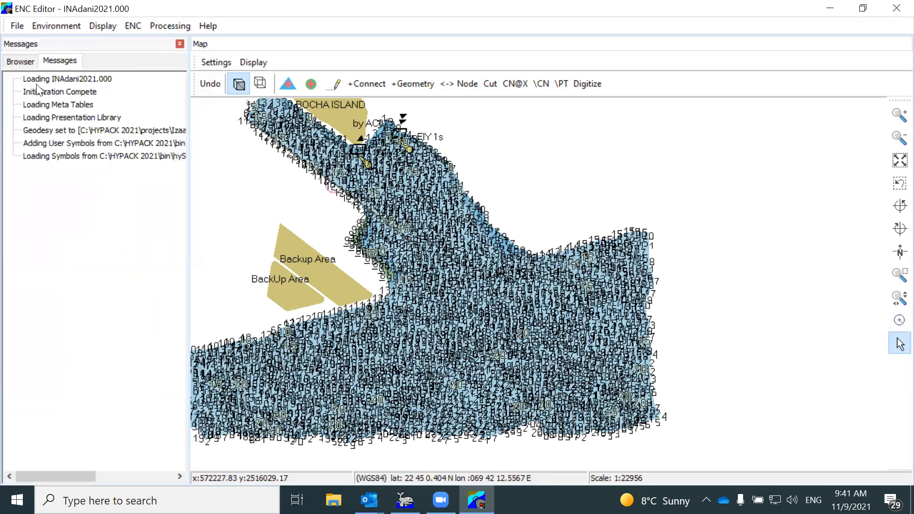
Step: Examine the imported Depth area features and the depth range values of the first one, FE-40
left_click(21, 61)
left_click_drag(72, 221, 81, 339)
scroll(64, 264, "down", 3)
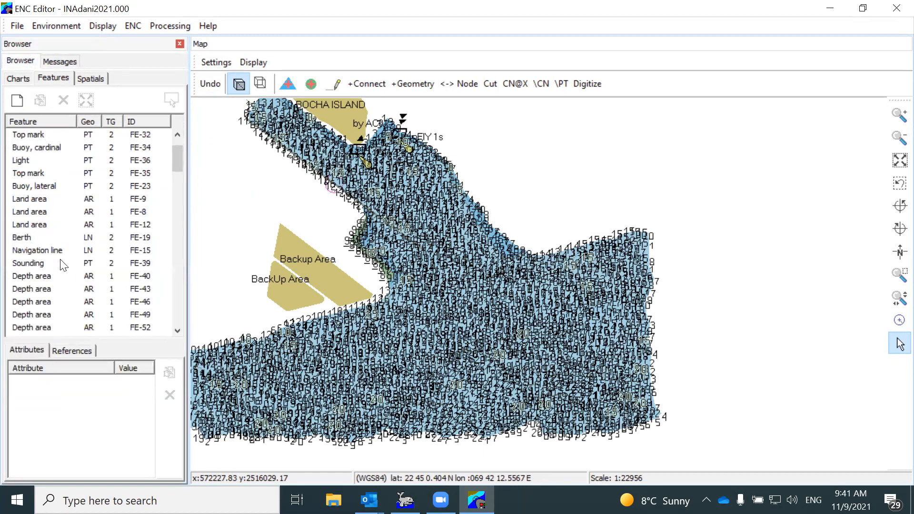
left_click(34, 210)
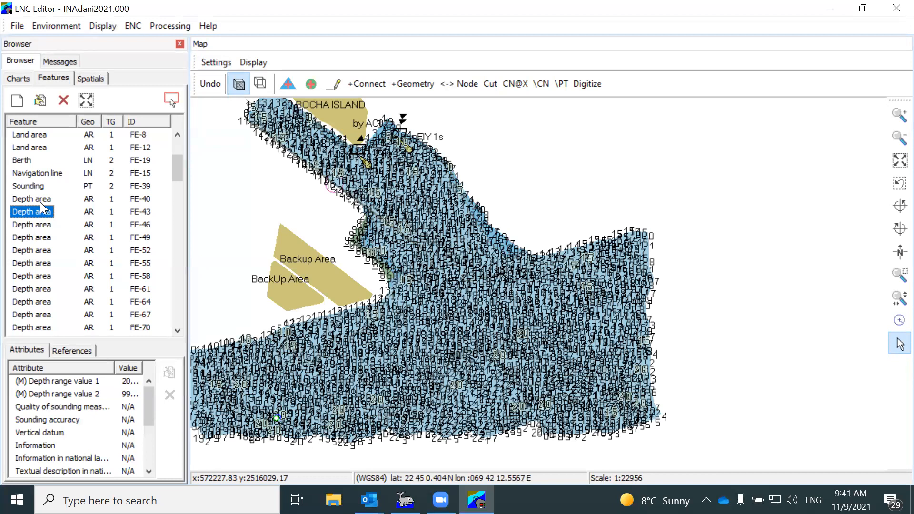
key("Up")
left_click_drag(90, 340, 90, 289)
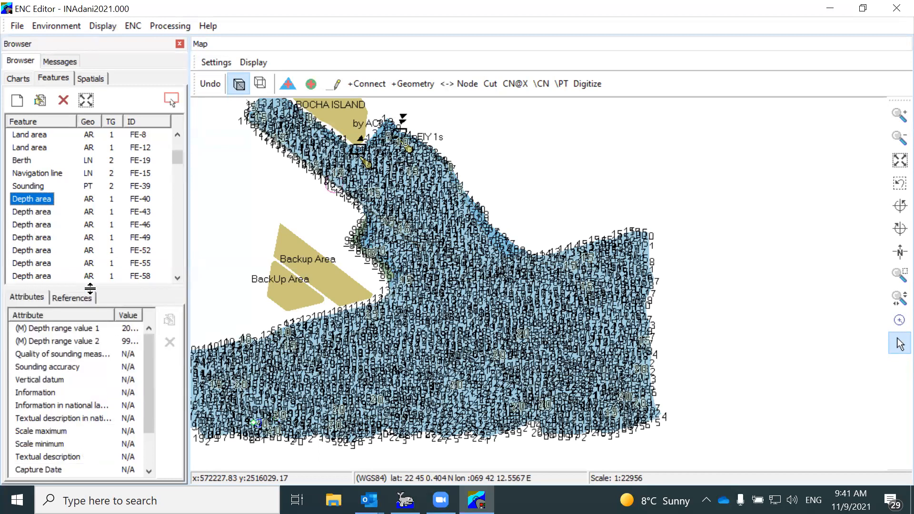
left_click_drag(186, 335, 233, 336)
left_click(97, 330)
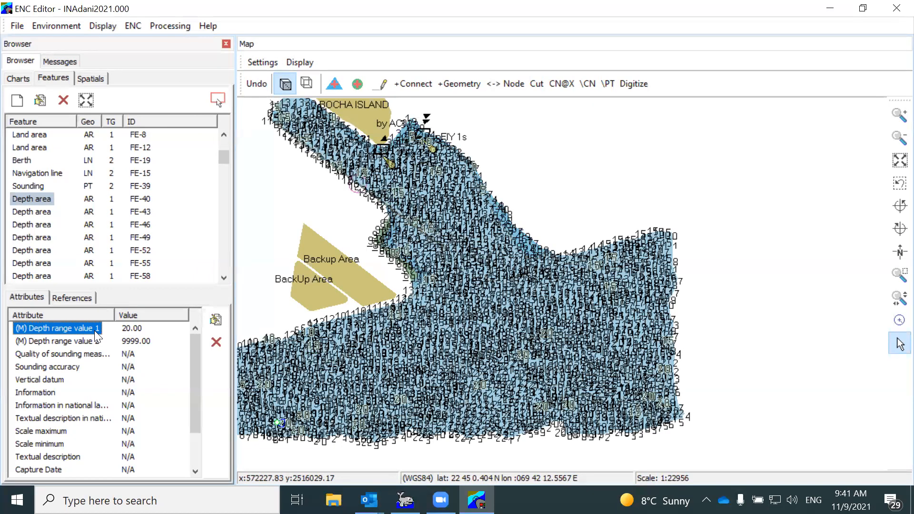
Step: Show the spatial objects on the map and open the chain referenced by Depth area FE-40
left_click(305, 85)
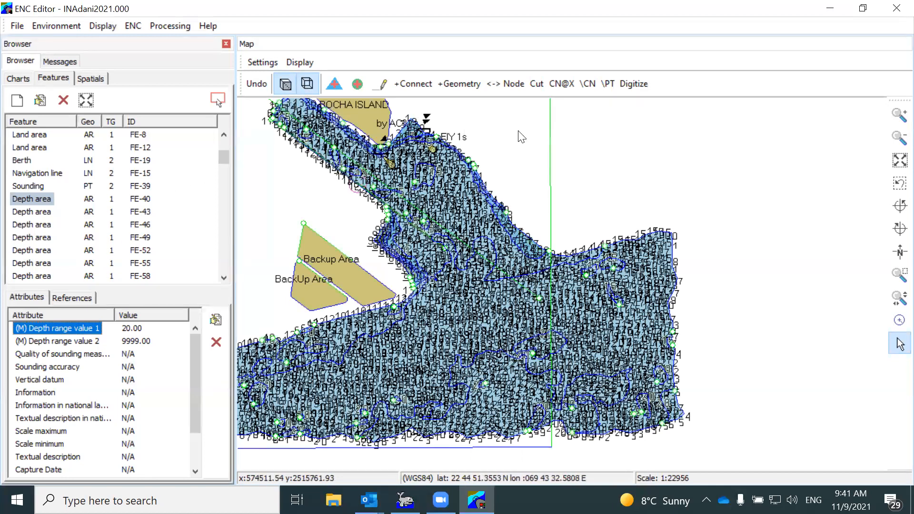
scroll(467, 129, "down", 2)
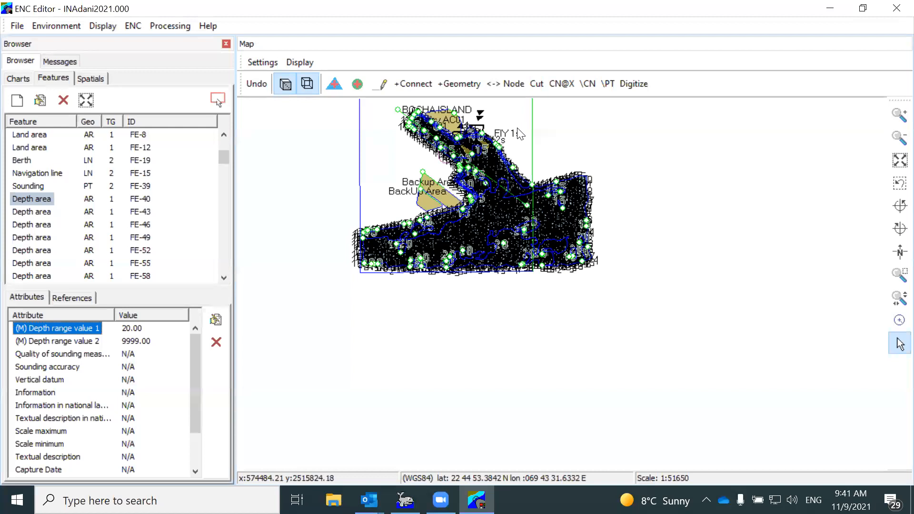
left_click(72, 297)
left_click(24, 327)
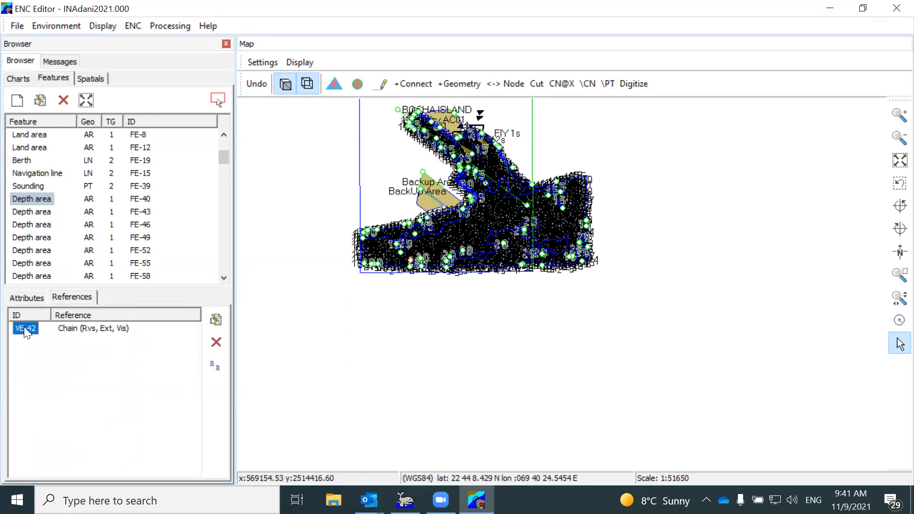
double_click(24, 327)
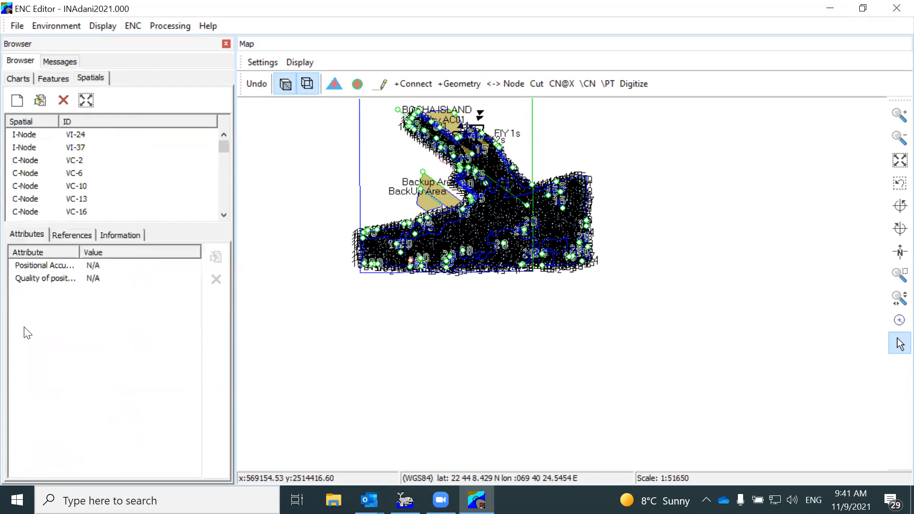
Step: Return from the chain to the referencing Depth area FE-40 and fit the map view to it
left_click(66, 233)
double_click(46, 264)
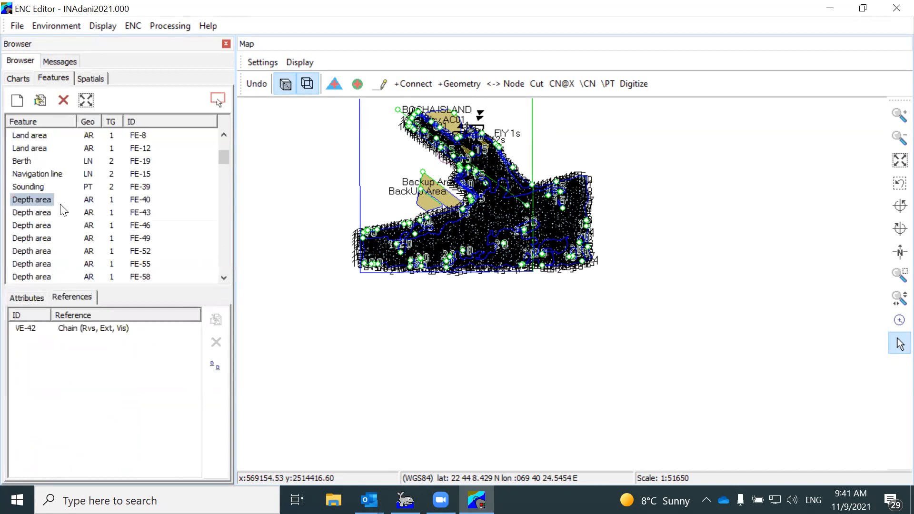
left_click(43, 198)
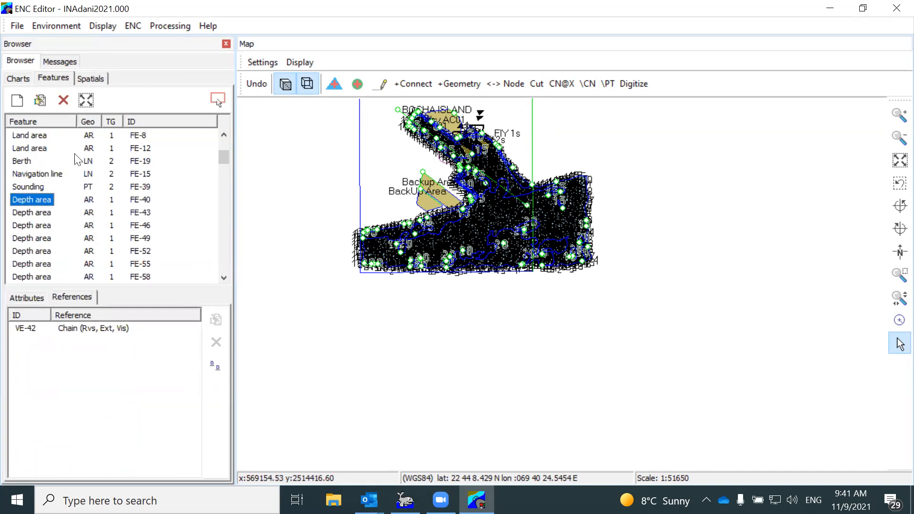
left_click(86, 101)
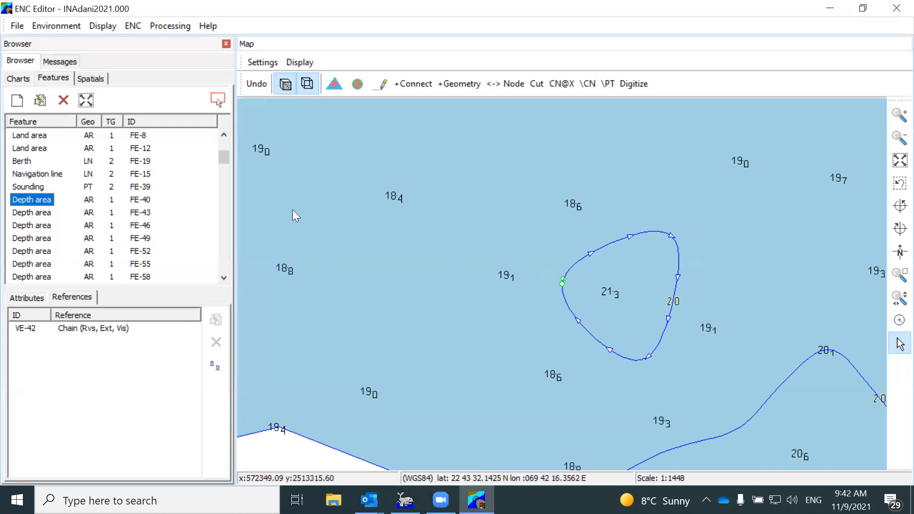
Step: Remove Depth area FE-40 from the chart and undo the removal
left_click(63, 101)
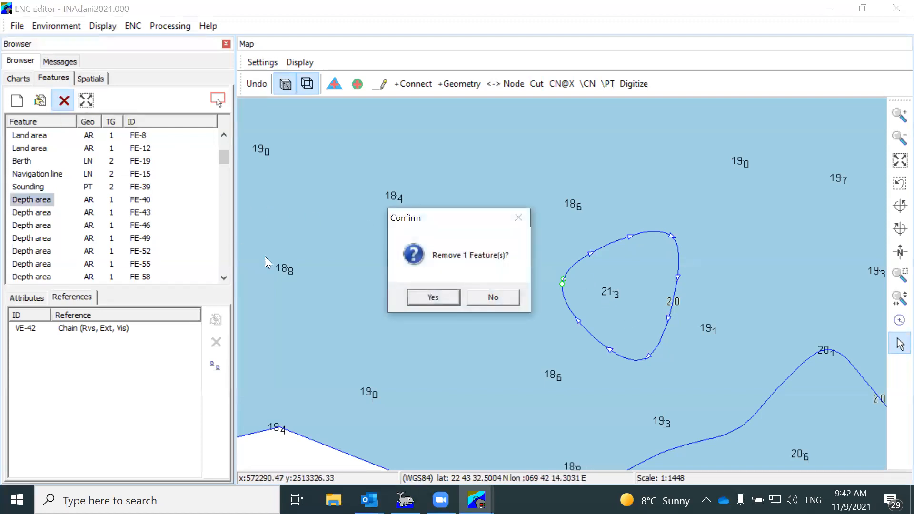
left_click(432, 298)
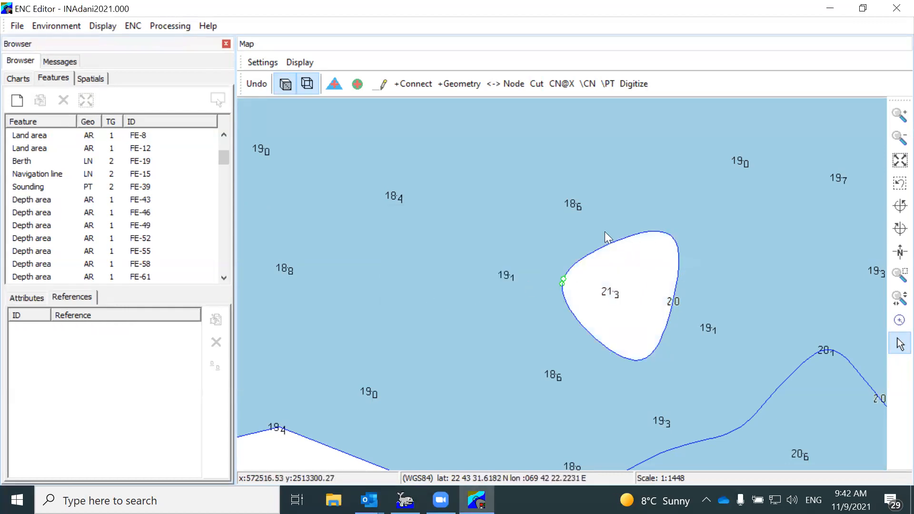
left_click(260, 86)
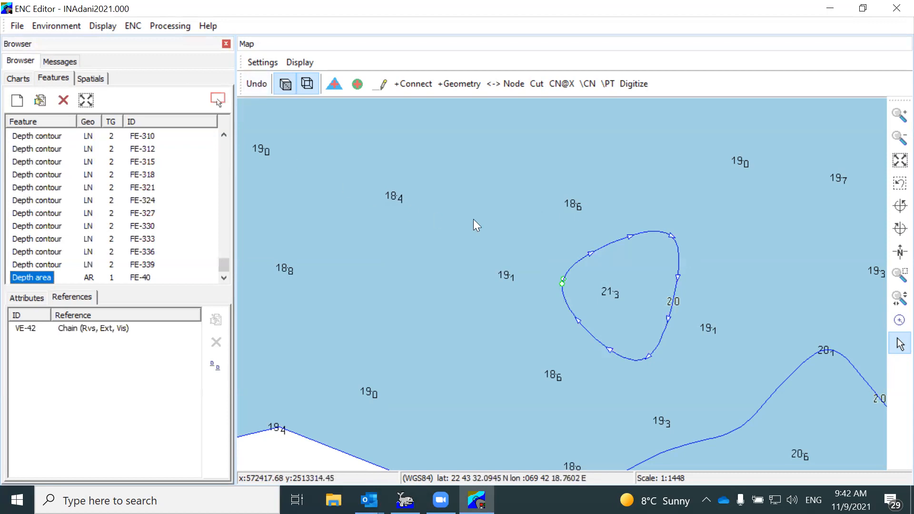
Step: Check the depth range values of Depth area FE-46 and locate the area on the map
scroll(474, 218, "down", 3)
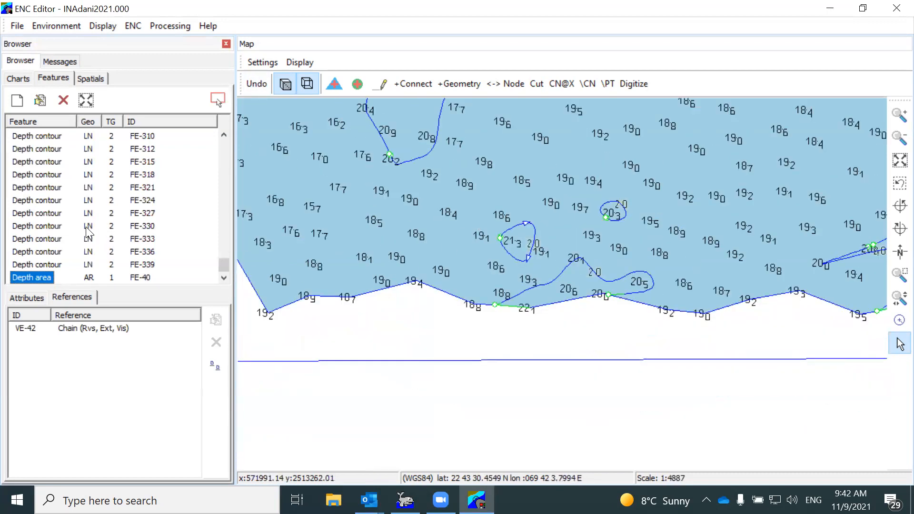
left_click(58, 266)
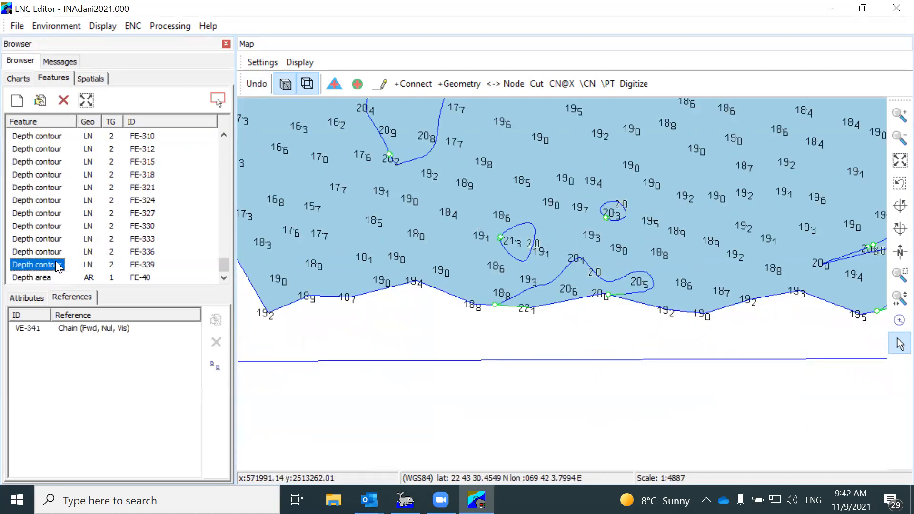
scroll(59, 219, "up", 15)
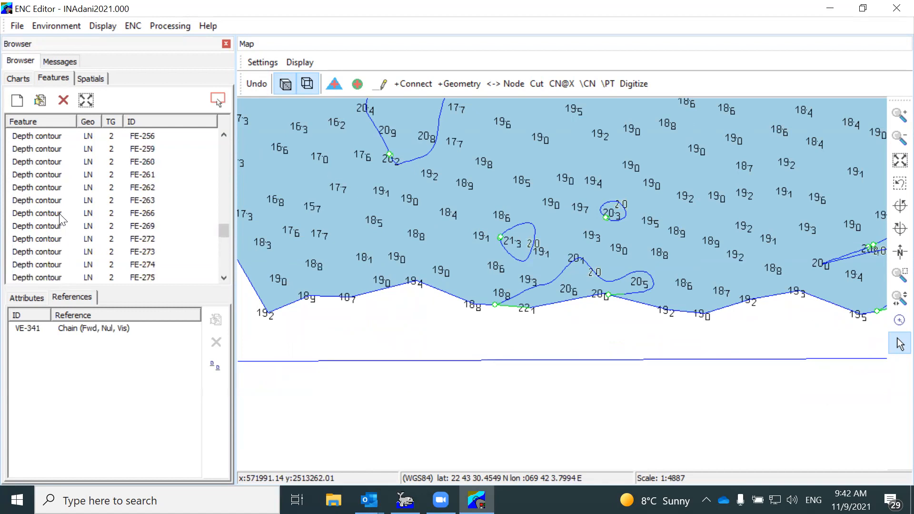
scroll(60, 219, "up", 10)
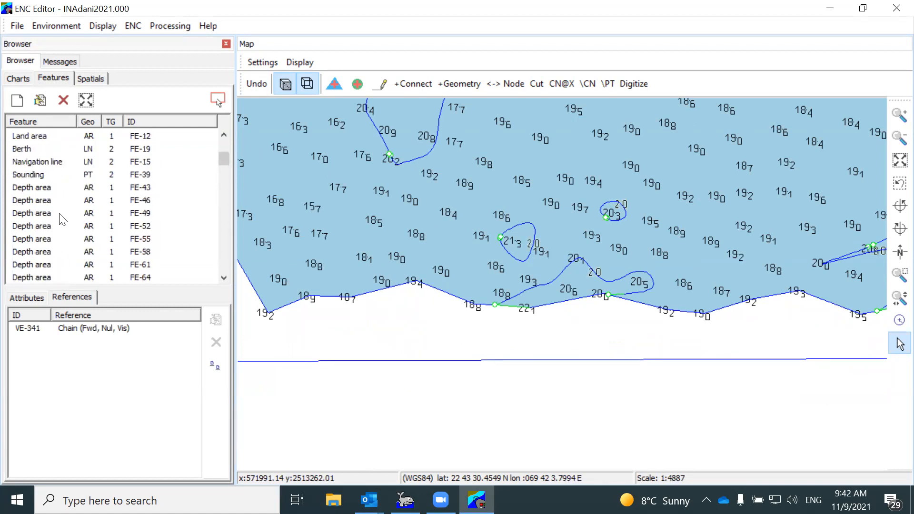
left_click(47, 203)
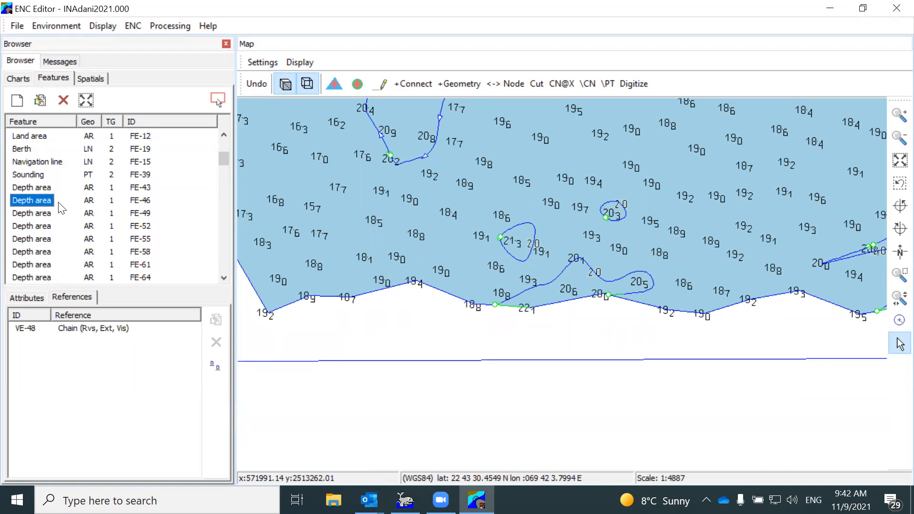
left_click(37, 301)
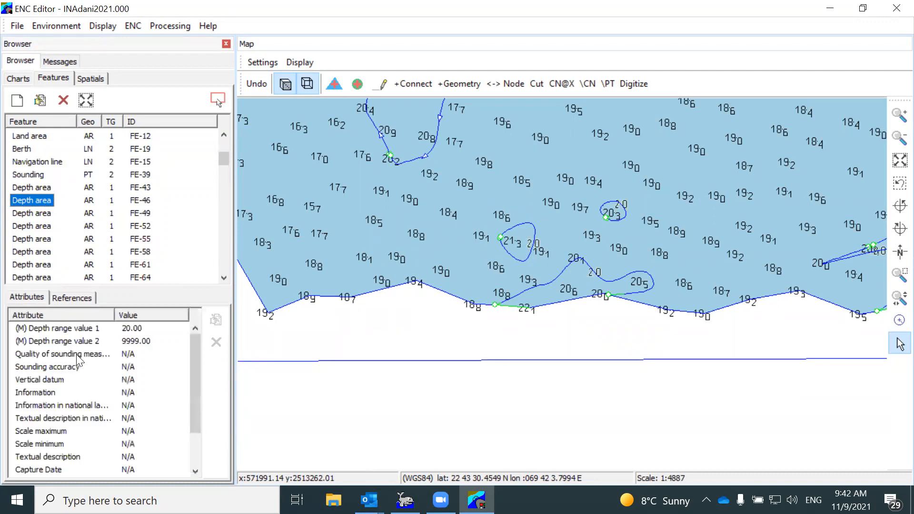
left_click(83, 332)
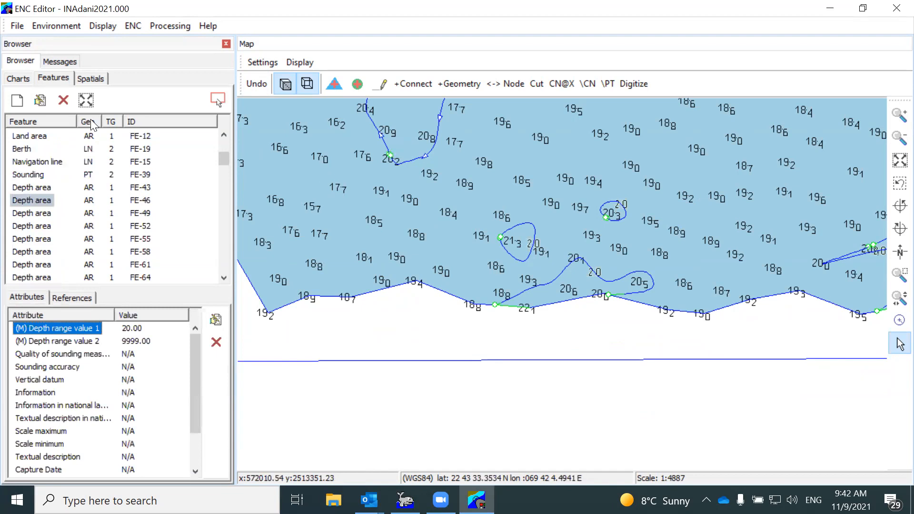
left_click(89, 101)
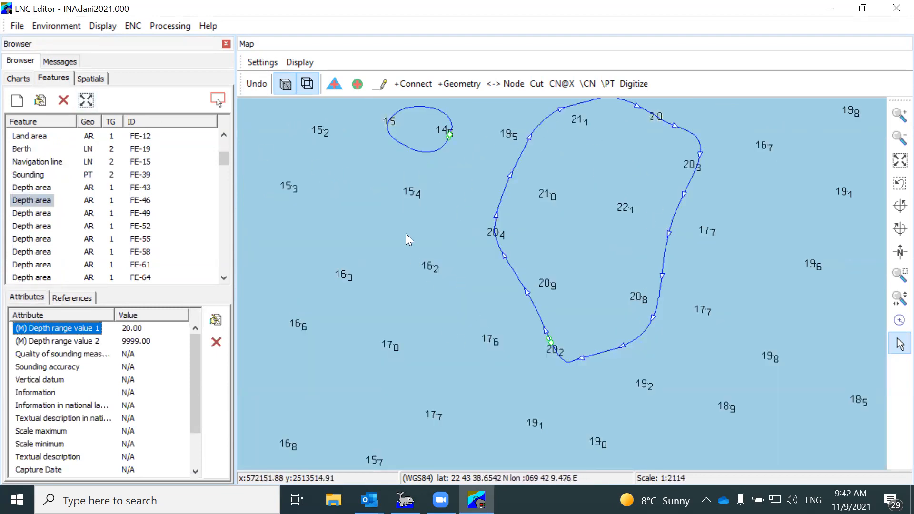
Step: Examine the imported depth areas, contours and soundings across the whole chart, including the channel and shoreline near the Backup Area
scroll(406, 233, "down", 2)
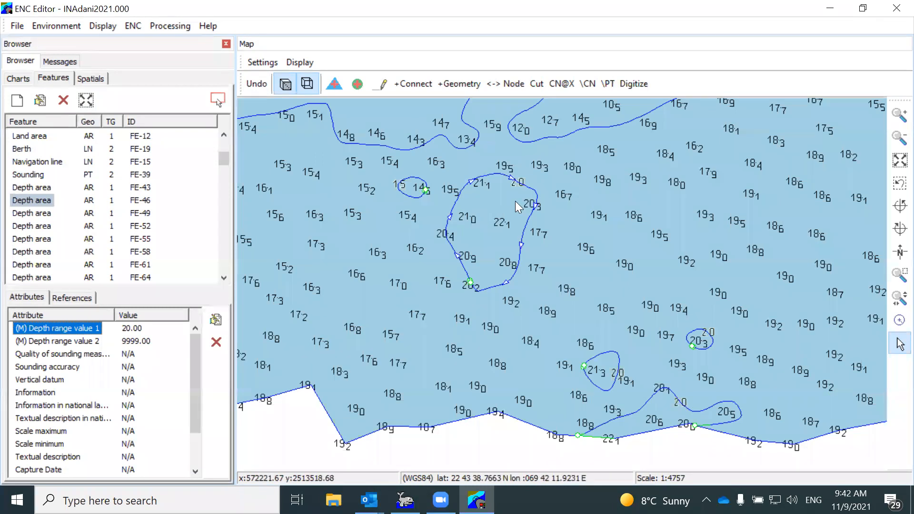
scroll(516, 201, "down", 1)
scroll(413, 213, "down", 2)
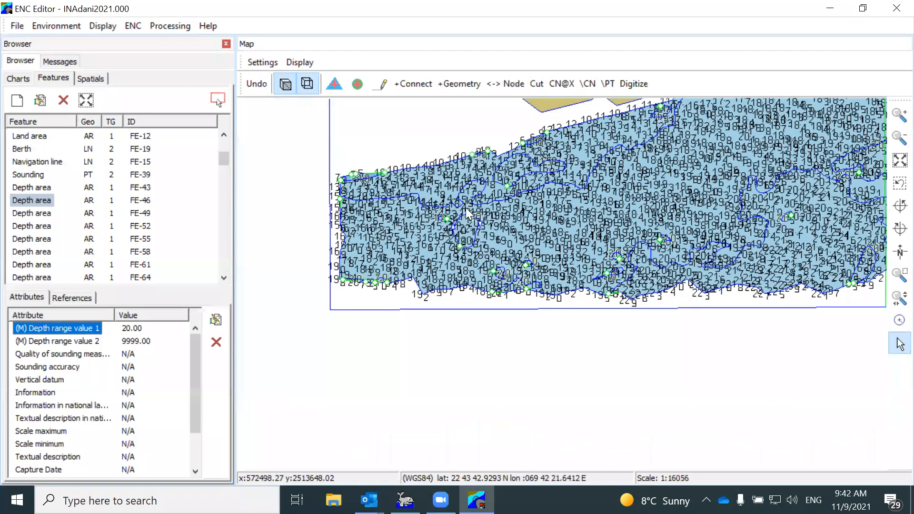
scroll(479, 201, "up", 1)
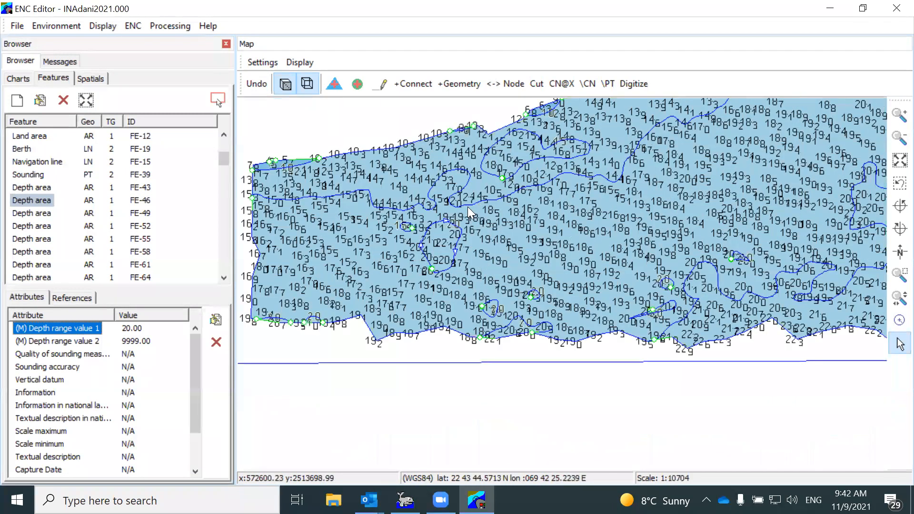
scroll(460, 205, "down", 4)
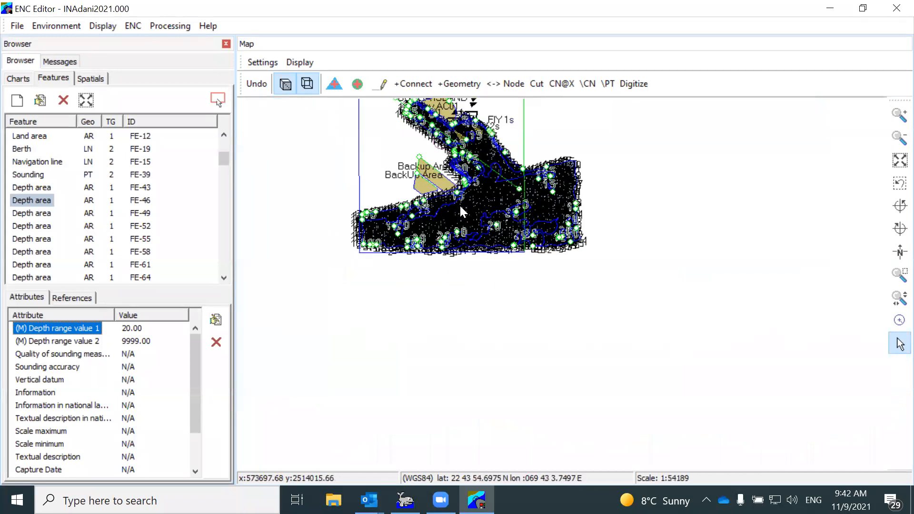
scroll(463, 187, "up", 2)
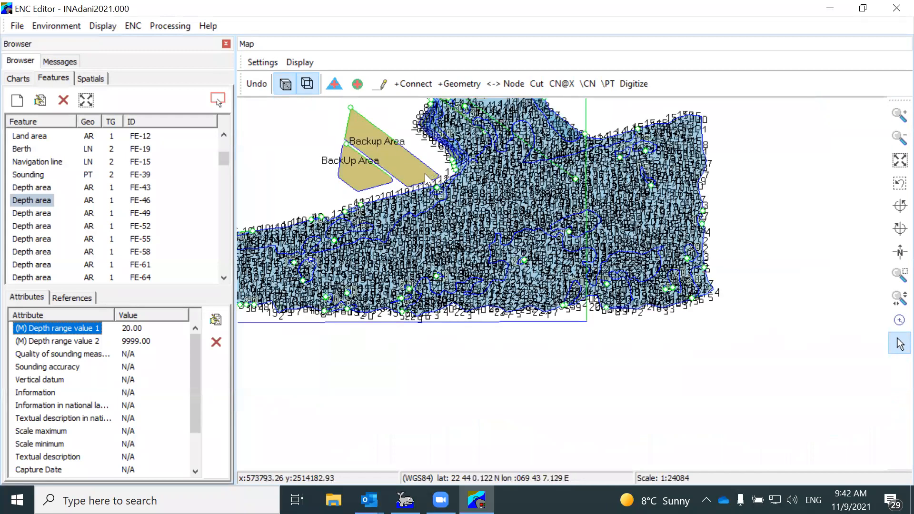
scroll(428, 177, "up", 2)
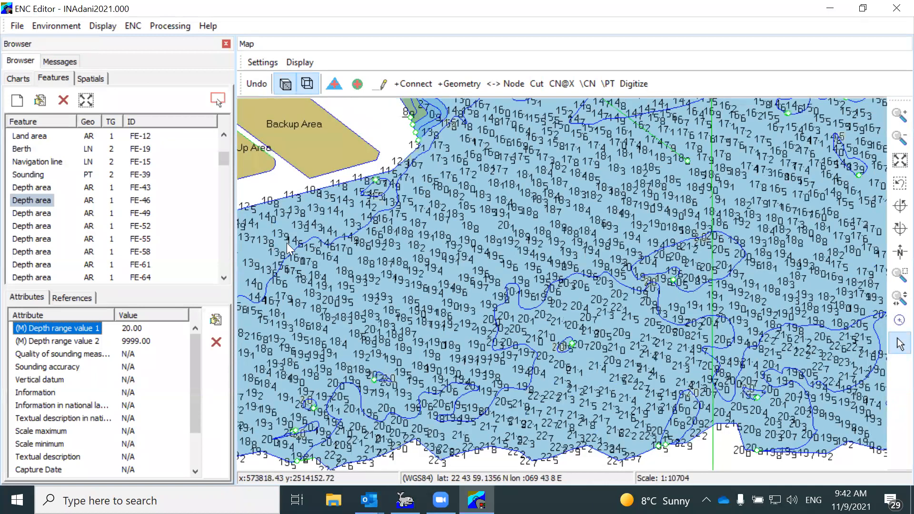
scroll(445, 182, "down", 1)
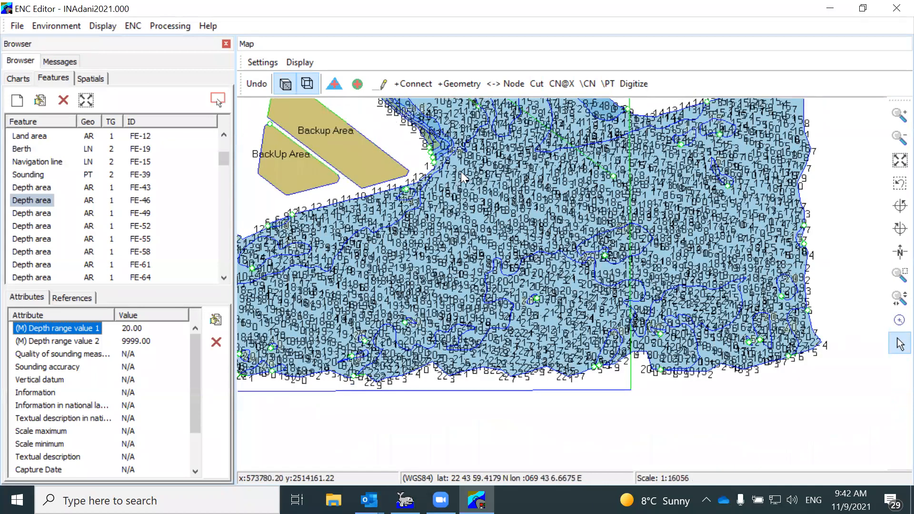
scroll(462, 169, "up", 4)
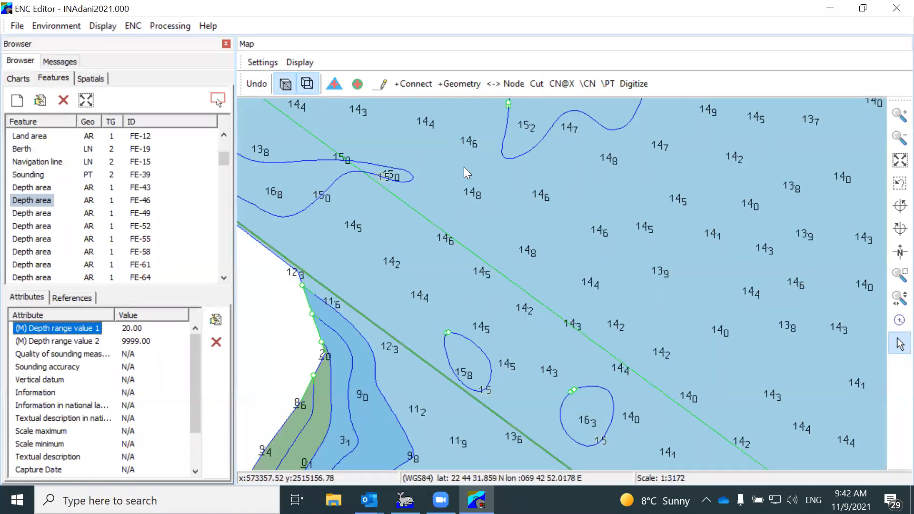
scroll(464, 168, "down", 2)
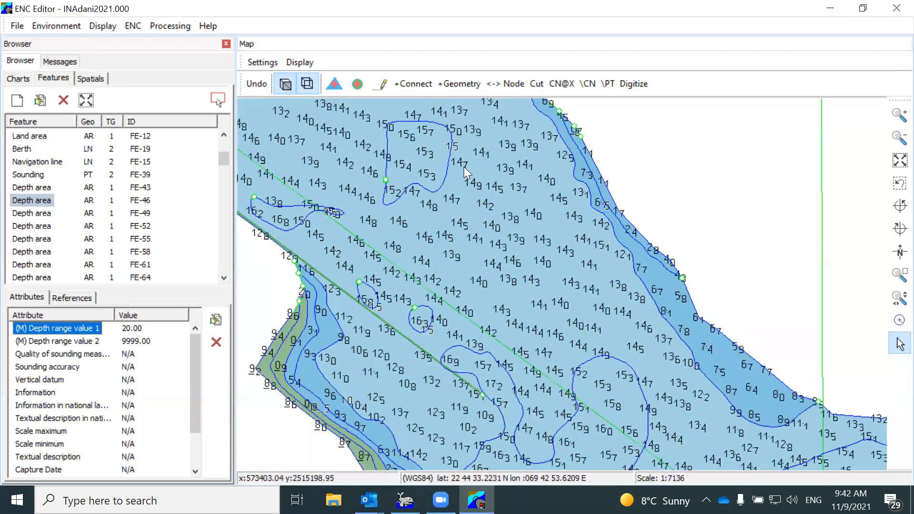
scroll(464, 169, "down", 3)
scroll(466, 173, "down", 1)
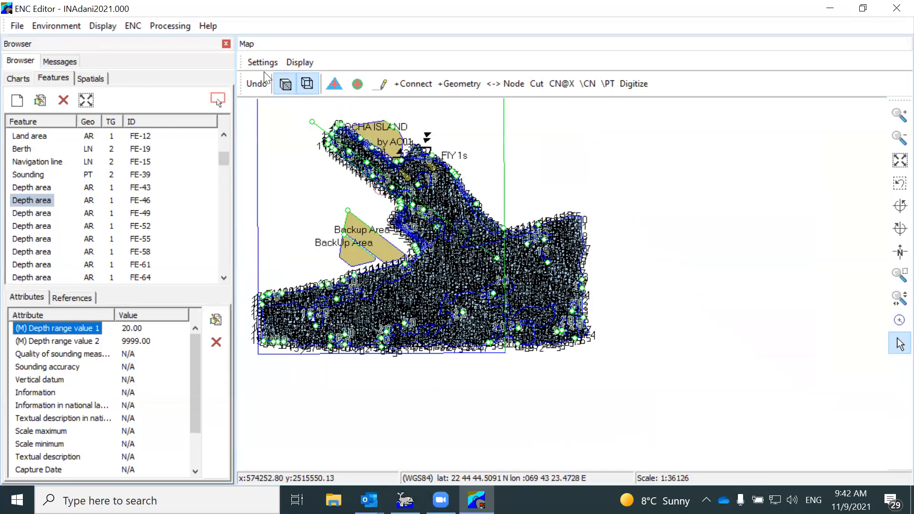
Step: Save the chart as INAdani2021.000 in S57 Version 3 format, replacing the existing file in the Izaak-Sample-ENC Editor folder
left_click(22, 75)
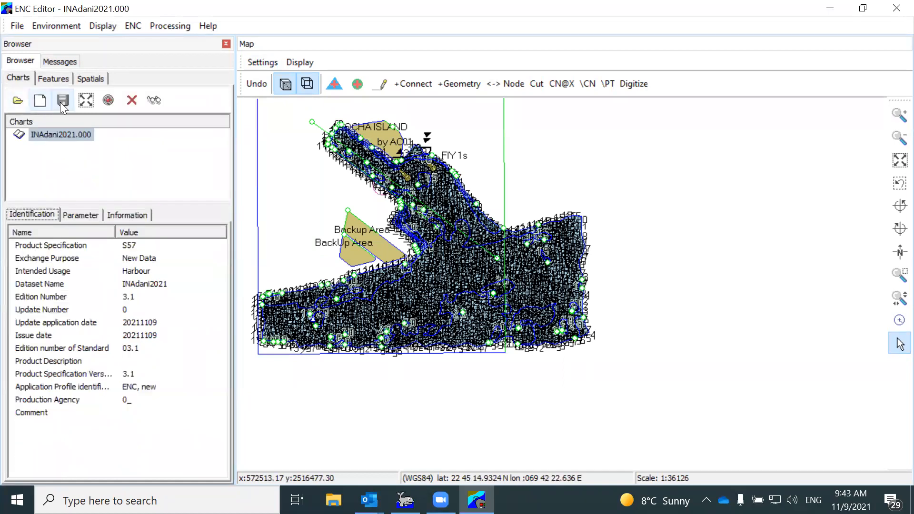
left_click(63, 100)
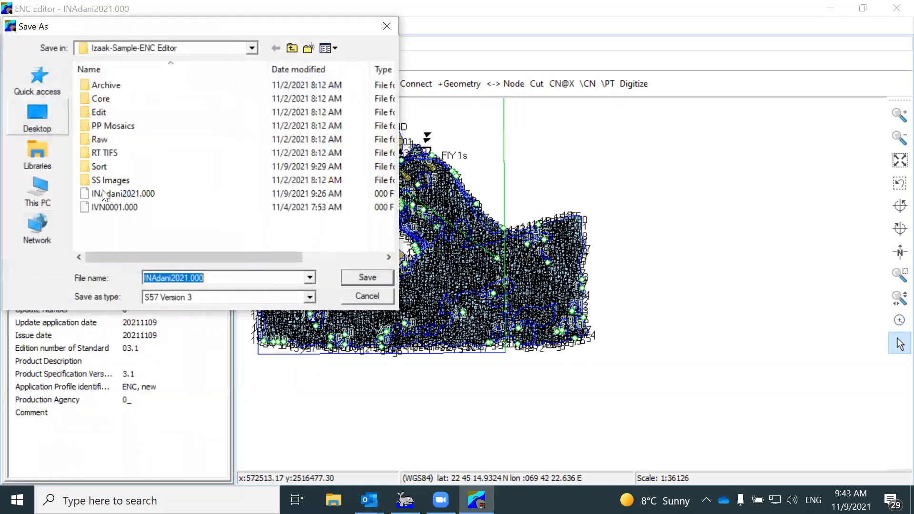
left_click(364, 278)
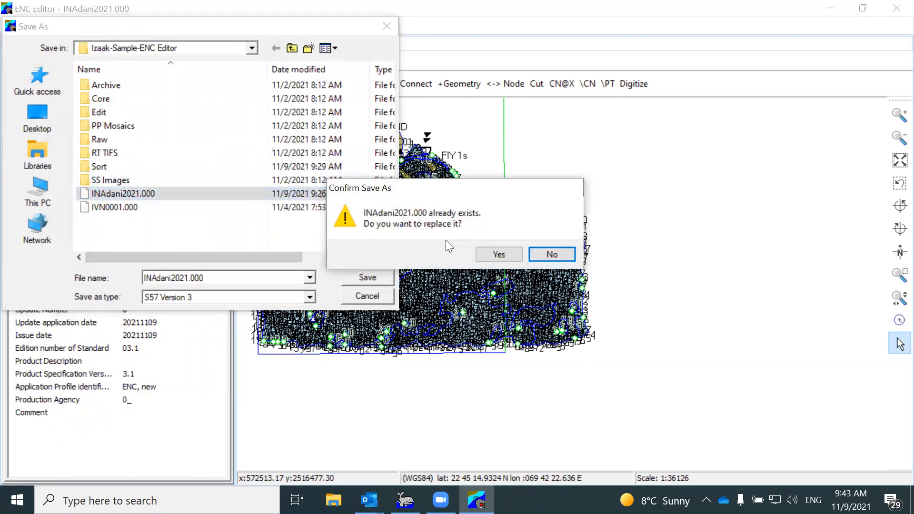
left_click(482, 250)
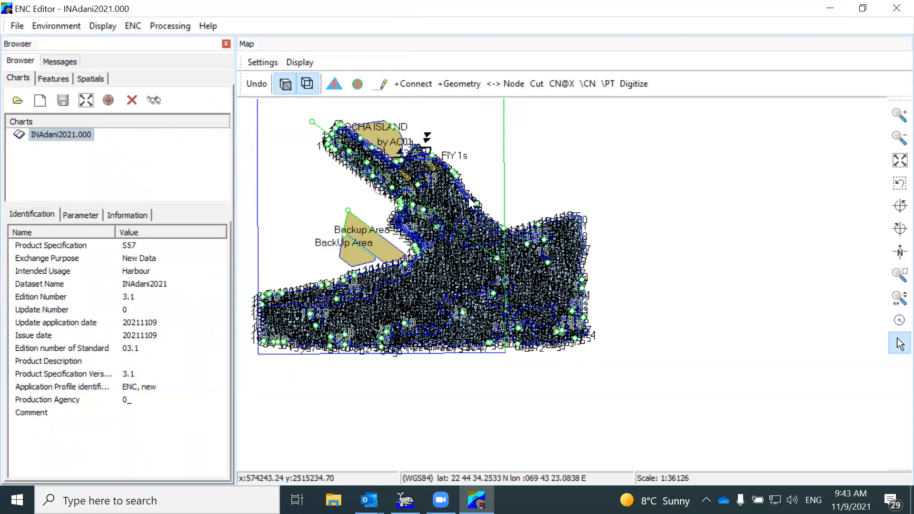
Step: Examine where the chart's eastern limit line crosses the edge of the sounded depth areas in INAdani2021.000
scroll(462, 191, "up", 1)
scroll(526, 226, "up", 1)
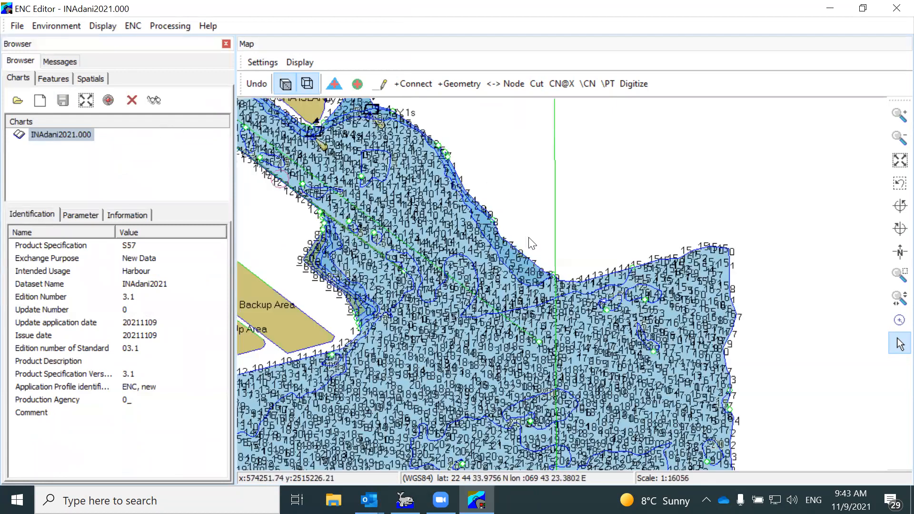
scroll(528, 237, "down", 2)
scroll(526, 214, "up", 1)
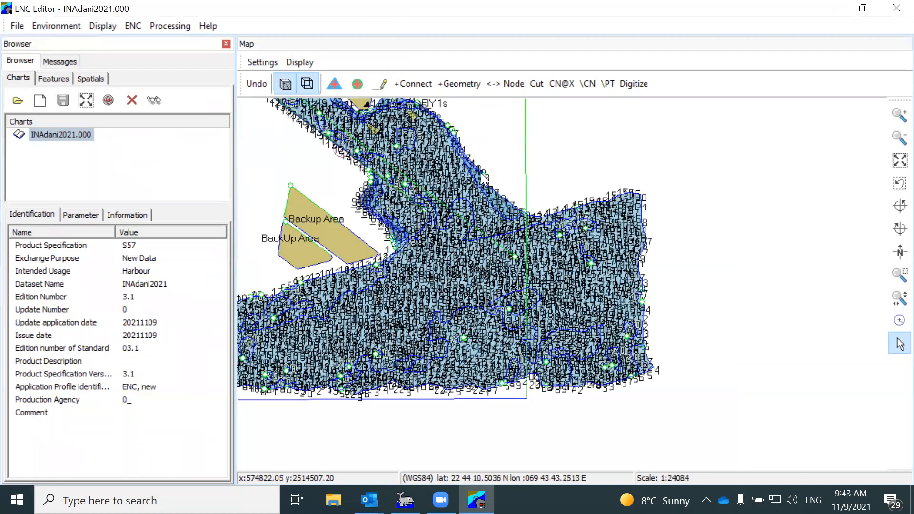
scroll(478, 172, "up", 1)
scroll(468, 161, "up", 1)
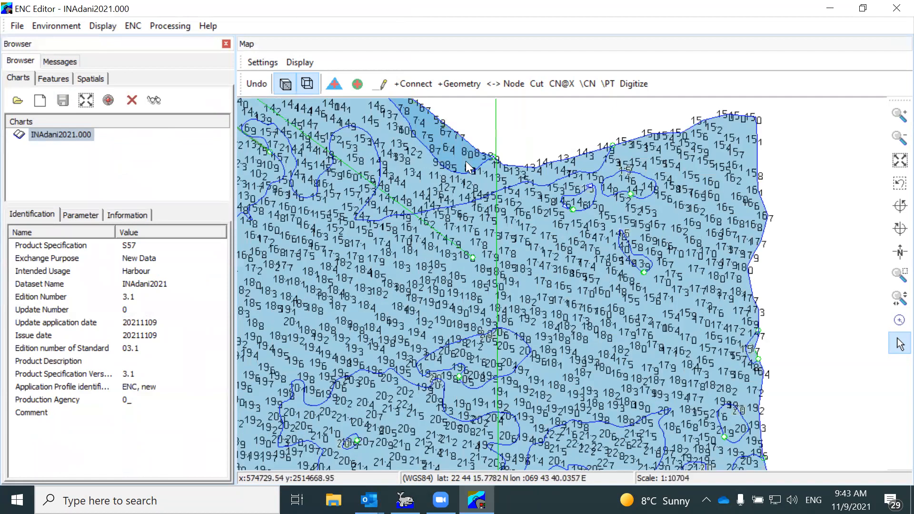
scroll(481, 162, "down", 2)
scroll(652, 167, "up", 1)
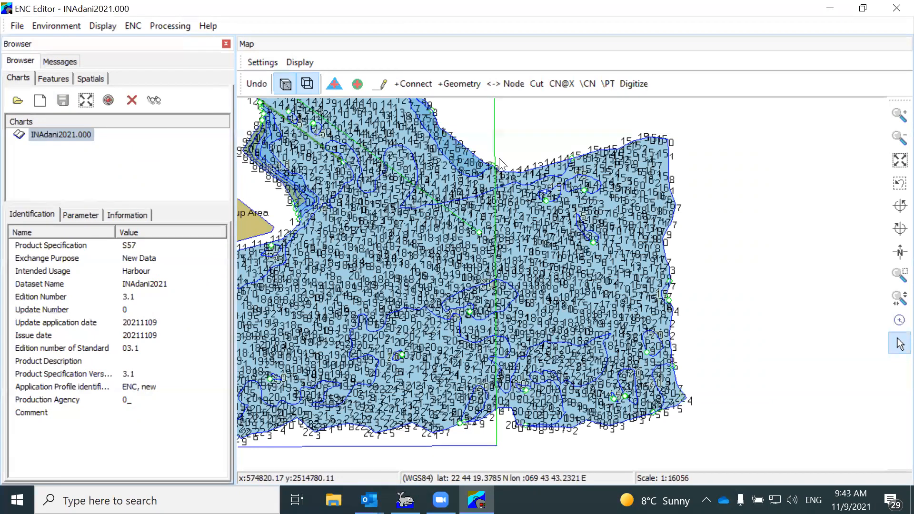
scroll(500, 164, "up", 1)
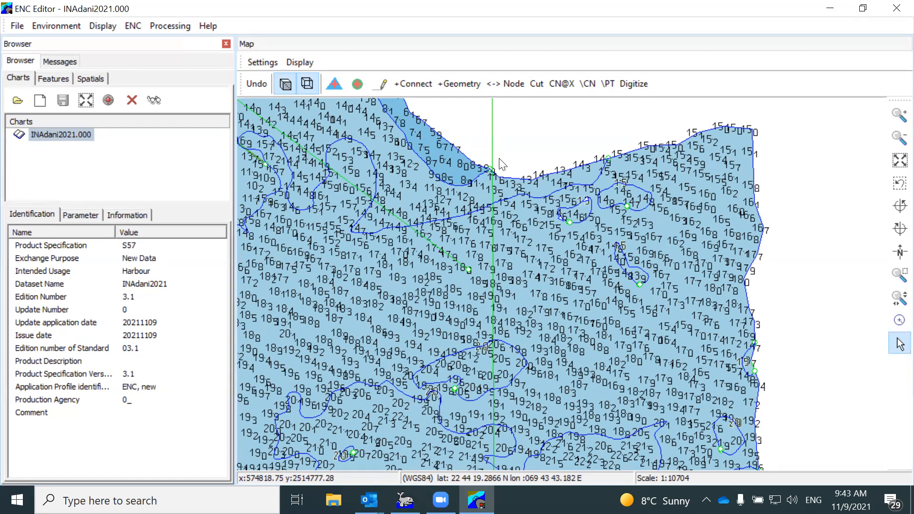
scroll(502, 164, "up", 3)
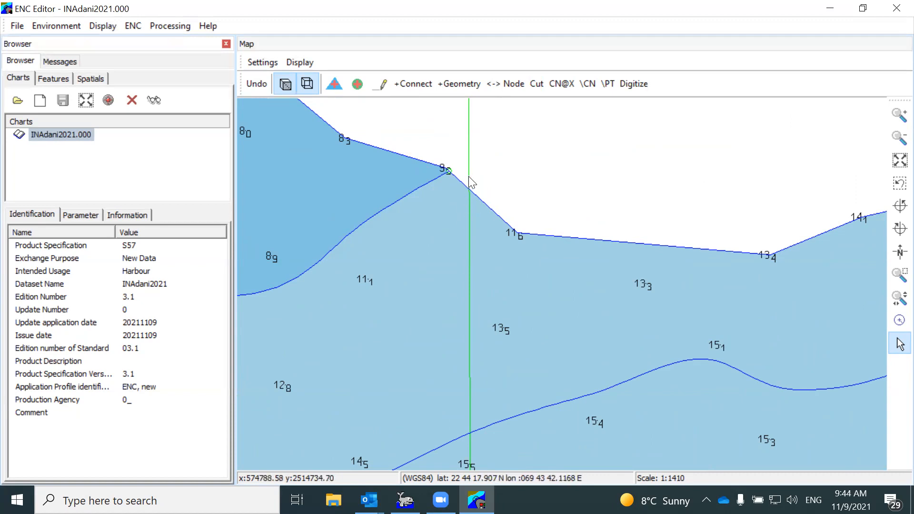
scroll(469, 176, "down", 1)
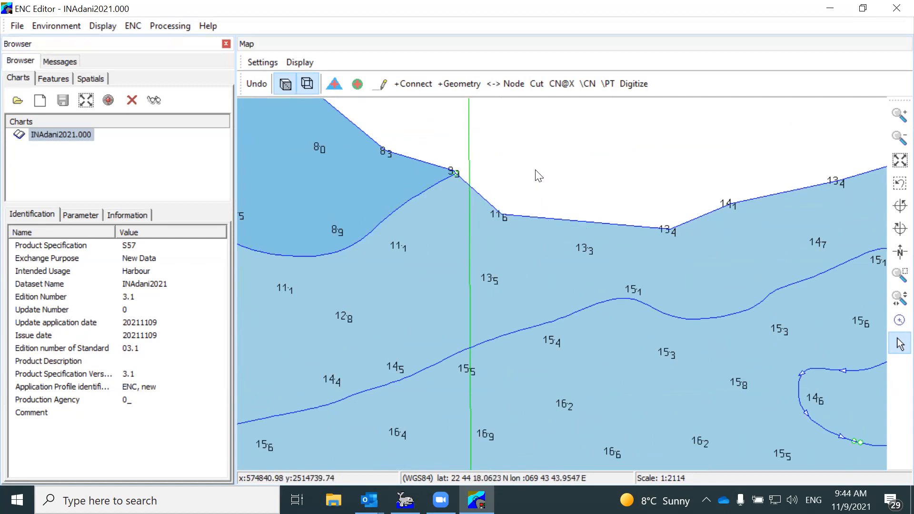
Step: Inspect the soundings and depth areas extending east of the limit line against the chart's full extent
scroll(537, 175, "down", 3)
scroll(537, 175, "down", 1)
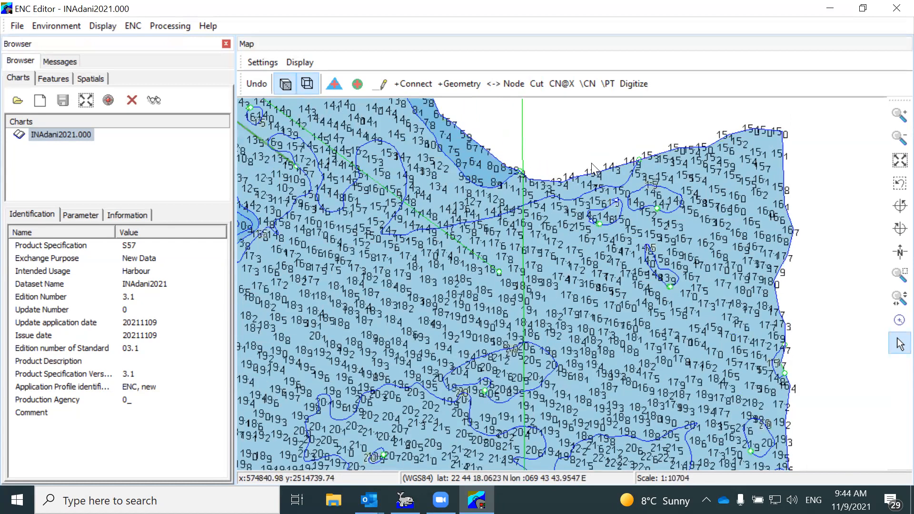
scroll(534, 174, "down", 3)
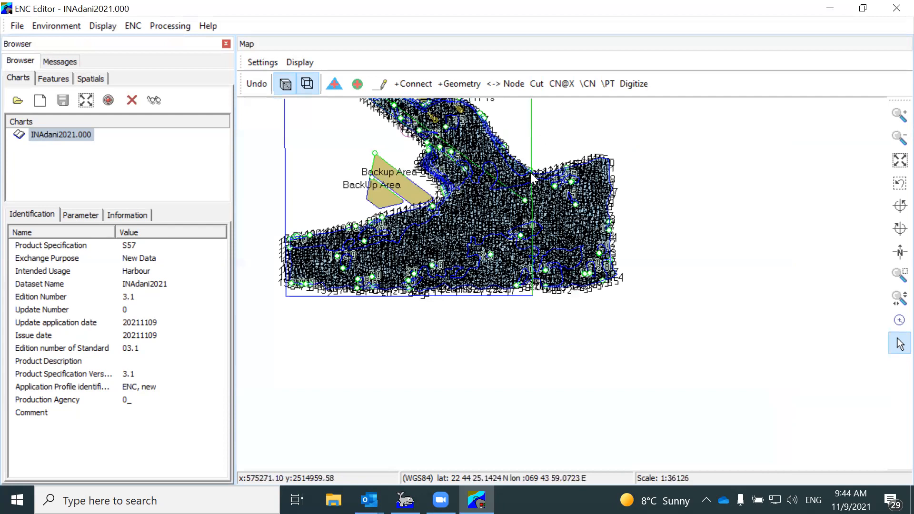
scroll(524, 175, "up", 2)
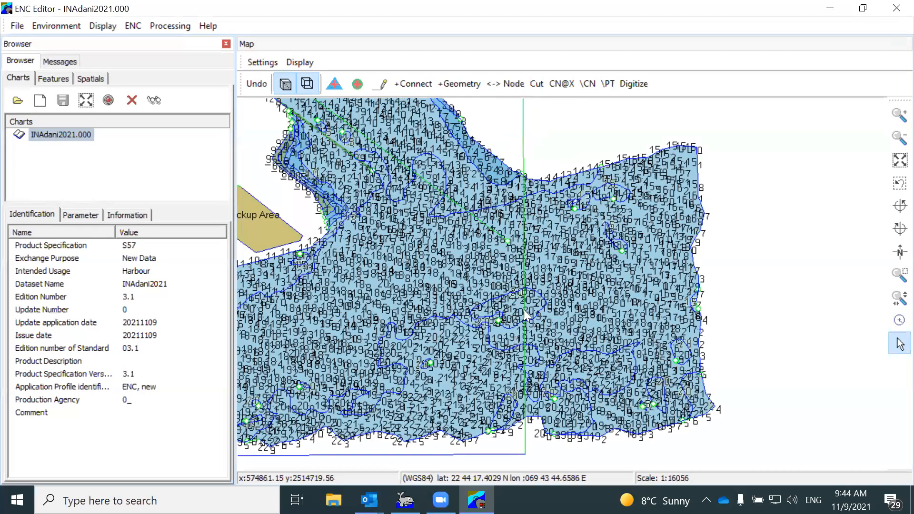
scroll(527, 316, "up", 1)
scroll(566, 164, "down", 1)
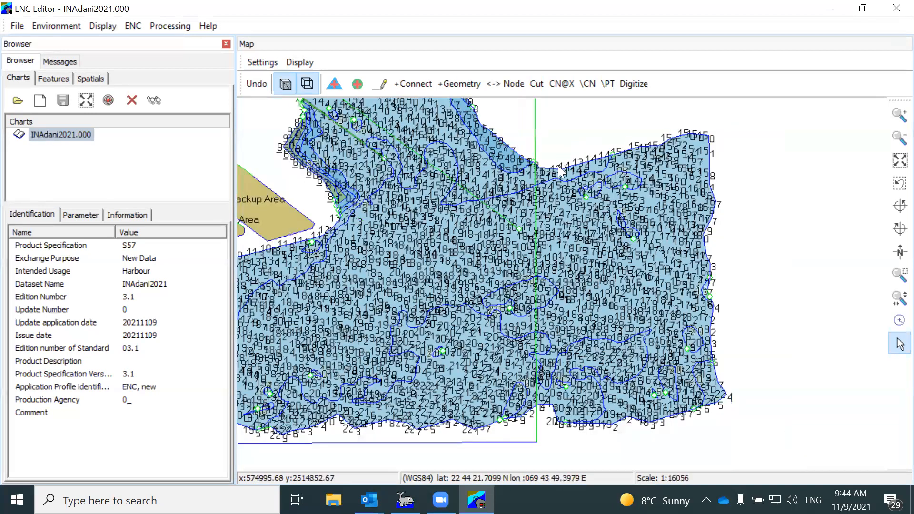
scroll(567, 167, "down", 2)
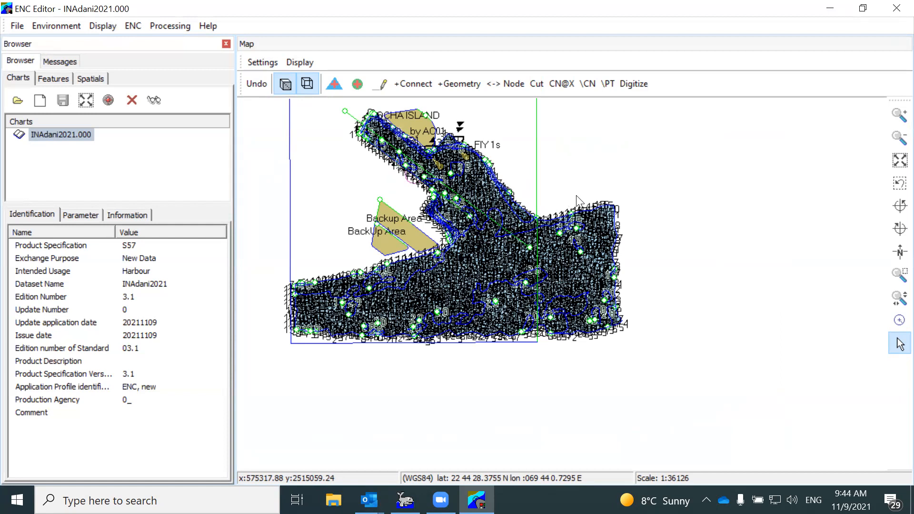
scroll(595, 176, "up", 1)
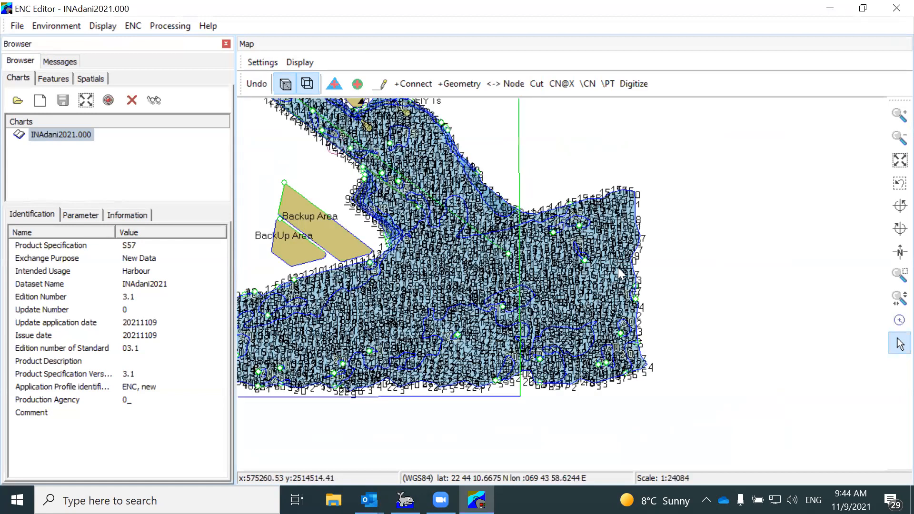
scroll(673, 194, "up", 1)
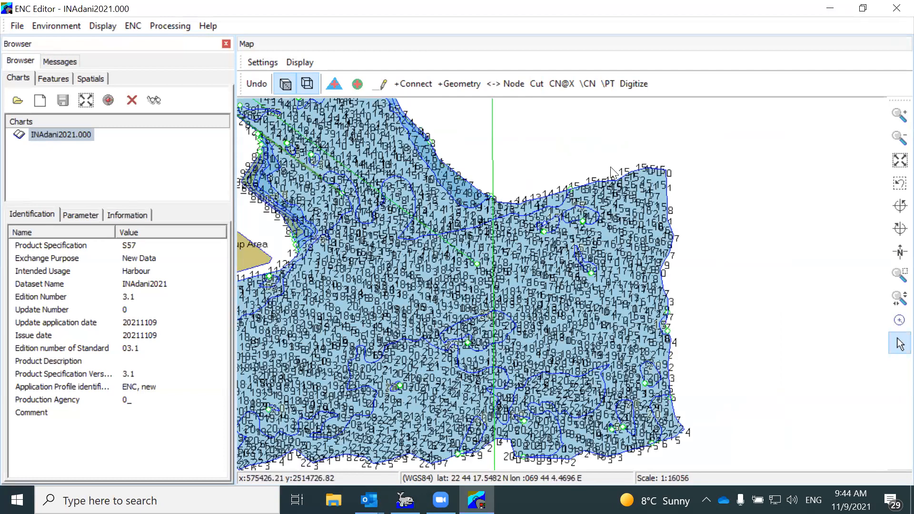
scroll(592, 288, "down", 3)
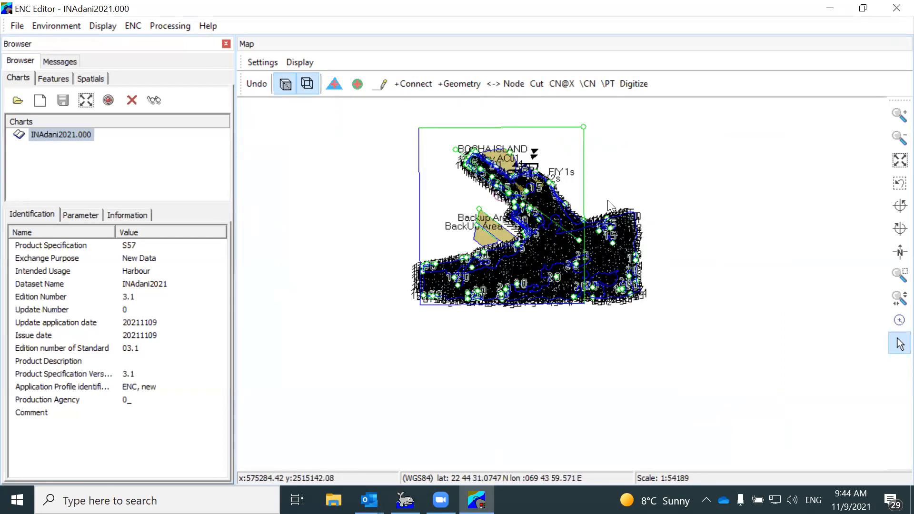
scroll(608, 204, "up", 1)
scroll(409, 172, "up", 1)
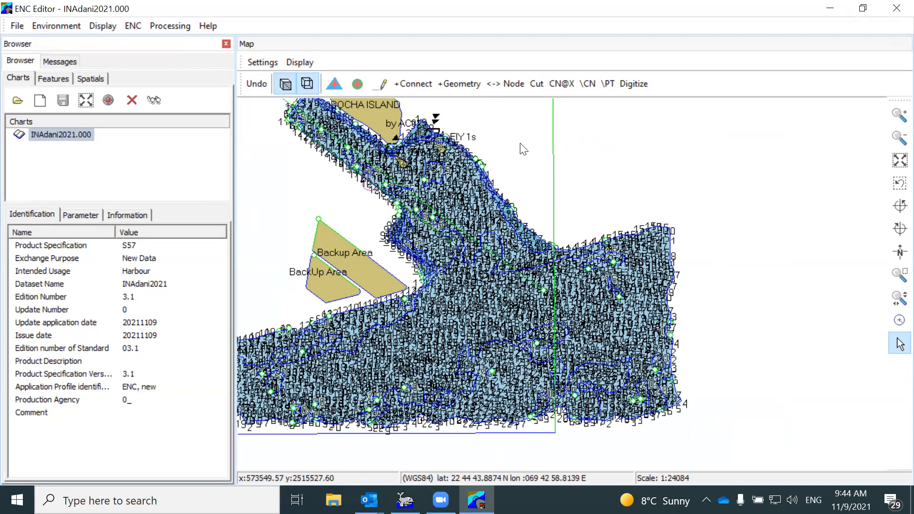
scroll(520, 159, "down", 2)
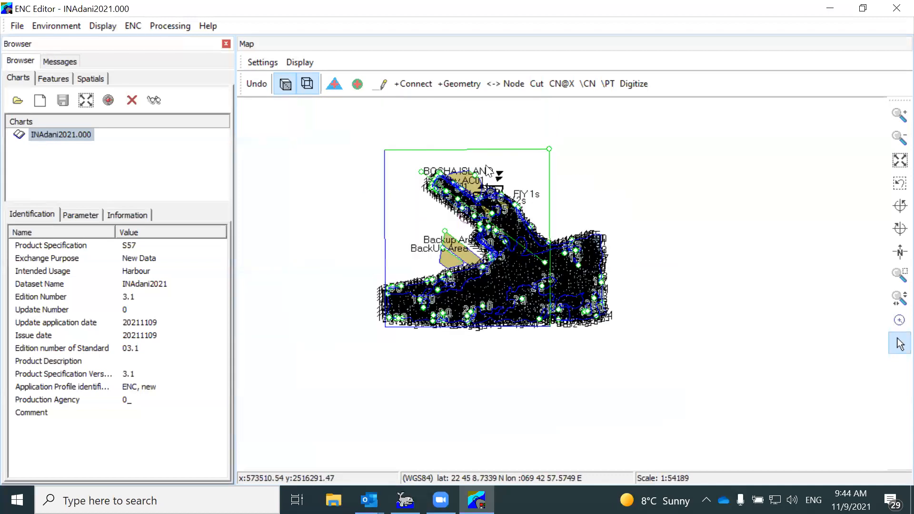
scroll(479, 193, "up", 1)
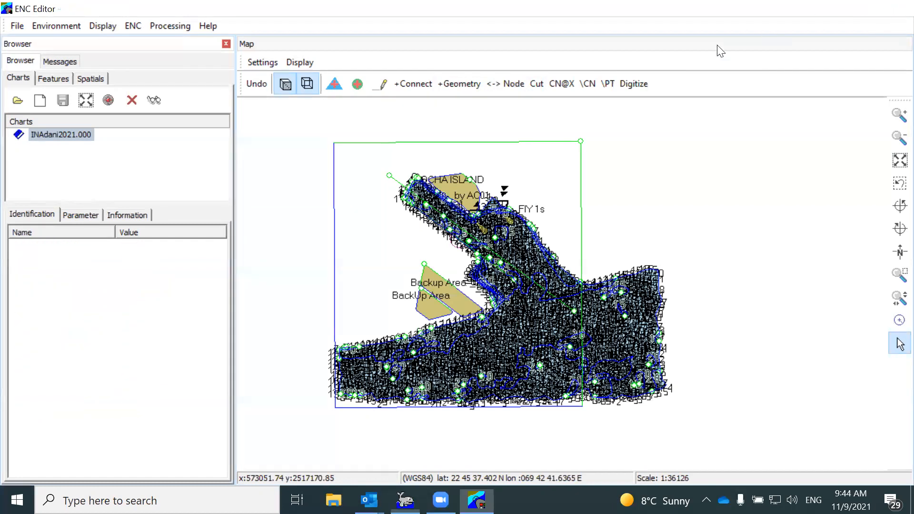
Step: Close ENC Editor and, in HYPACK, hide the 5mContours-ENC.DXF background file and the 50min.xyz sorted file
left_click(893, 10)
left_click(56, 341)
left_click(42, 222)
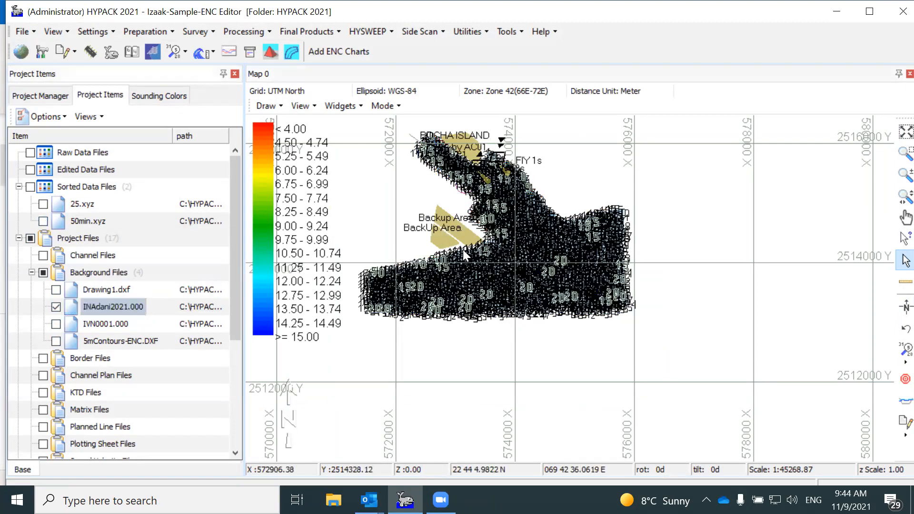
Step: Examine how the INAdani2021.000 chart's soundings, contours and depth areas are drawn on the HYPACK map at different scales
scroll(484, 264, "up", 1)
scroll(484, 265, "up", 1)
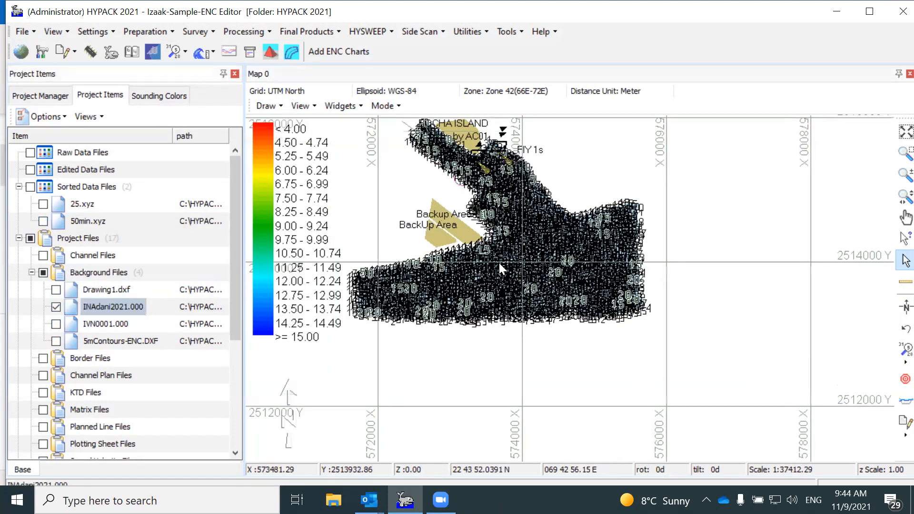
scroll(500, 248, "up", 7)
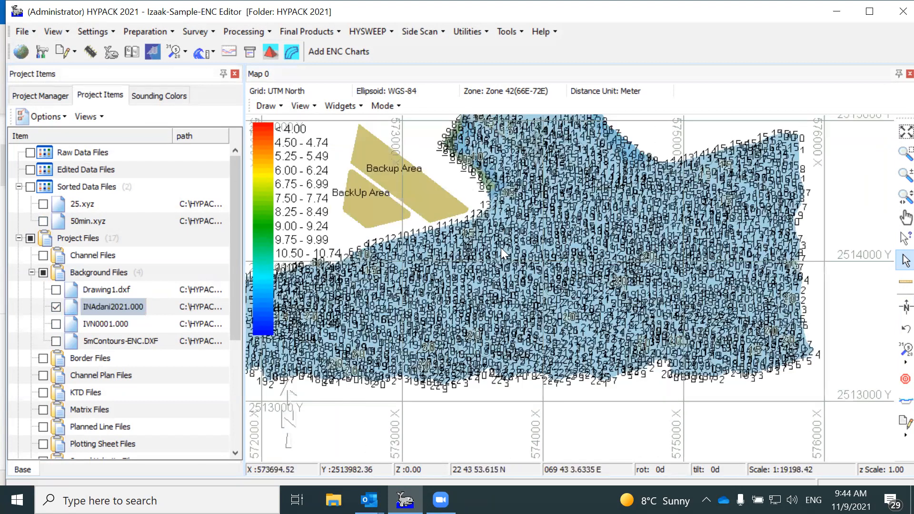
scroll(510, 232, "down", 6)
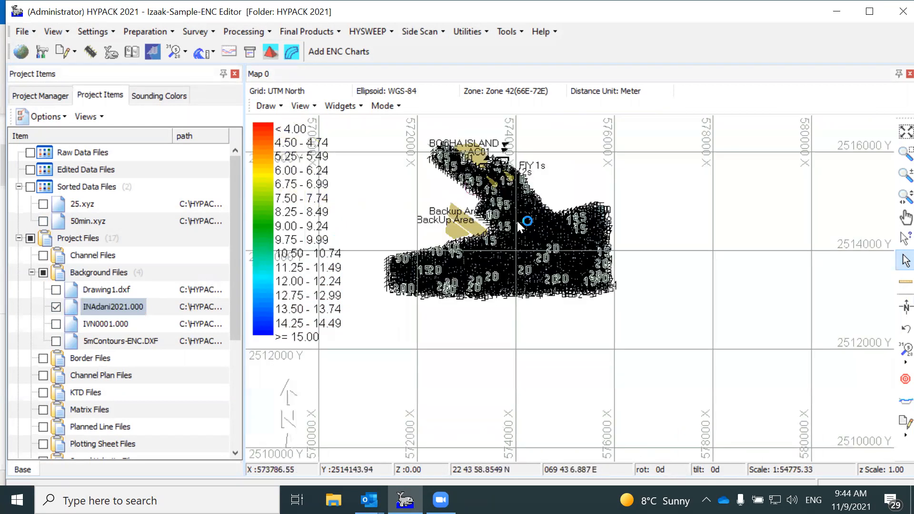
scroll(518, 201, "up", 7)
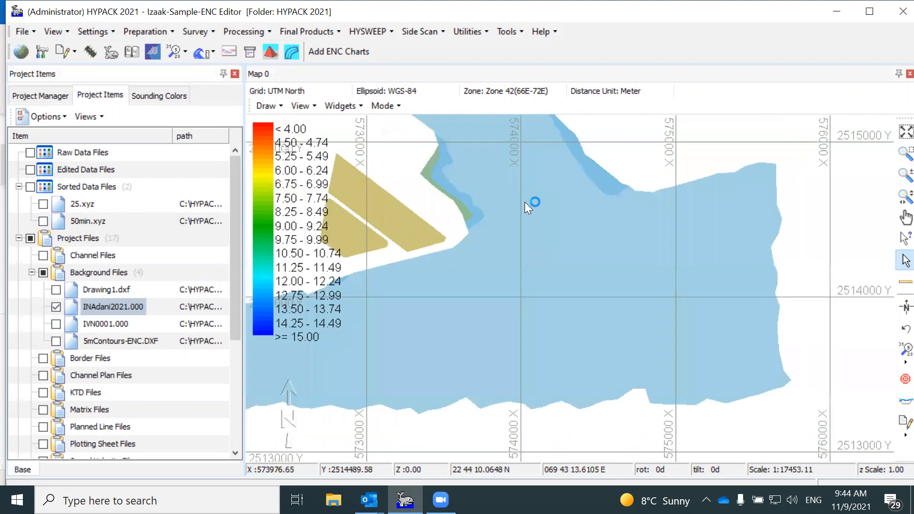
scroll(526, 189, "up", 7)
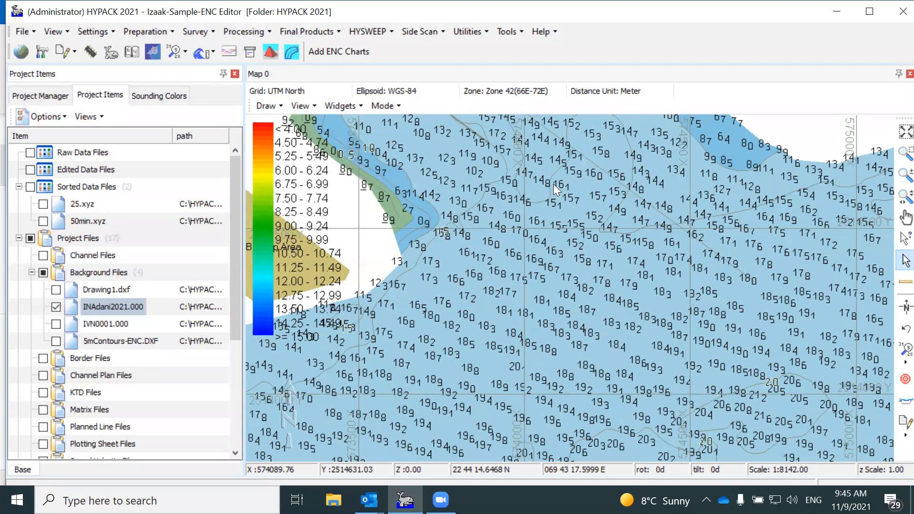
scroll(553, 184, "down", 1)
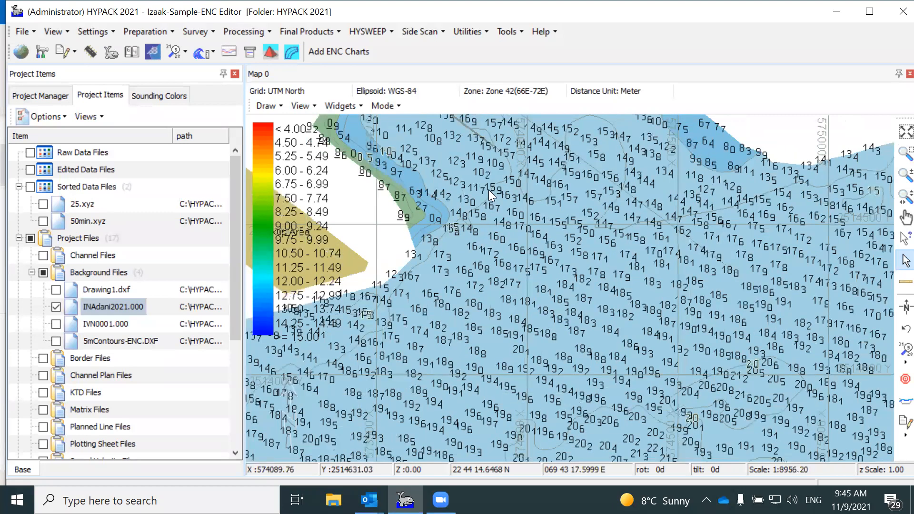
scroll(488, 233, "down", 10)
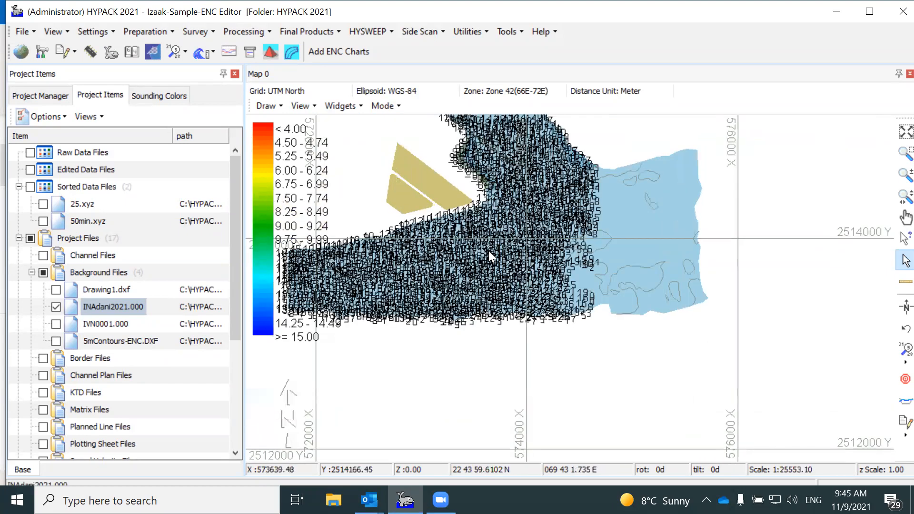
scroll(488, 250, "up", 9)
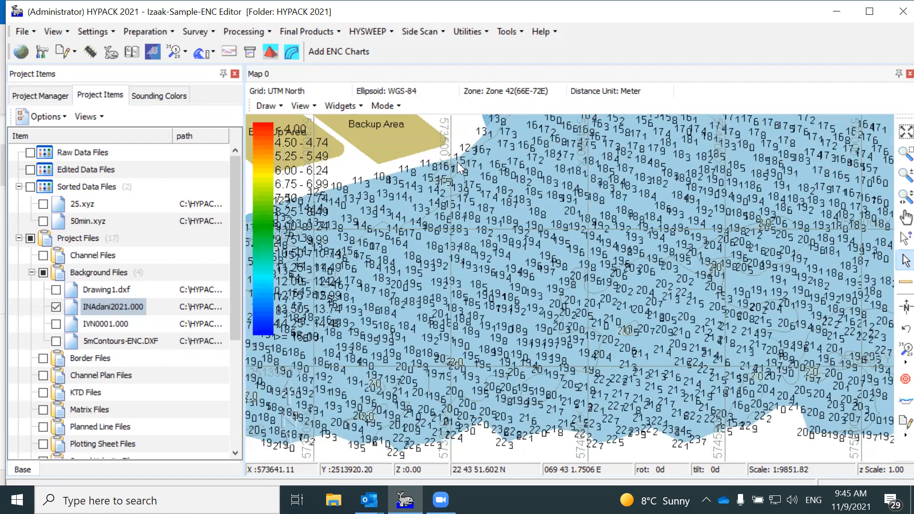
Step: Inspect the shaded depth areas, contours and soundings along the shoreline beside the Backup Area
left_click(394, 101)
left_click(399, 119)
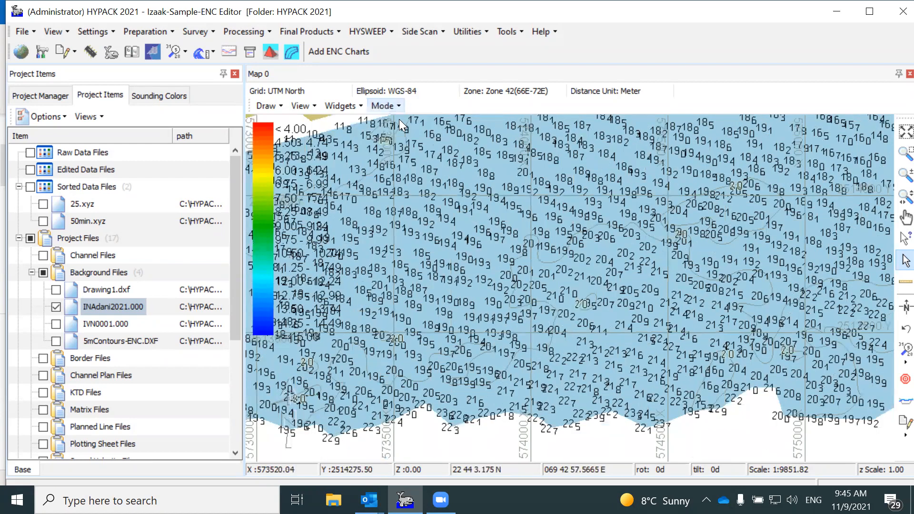
scroll(508, 246, "down", 1)
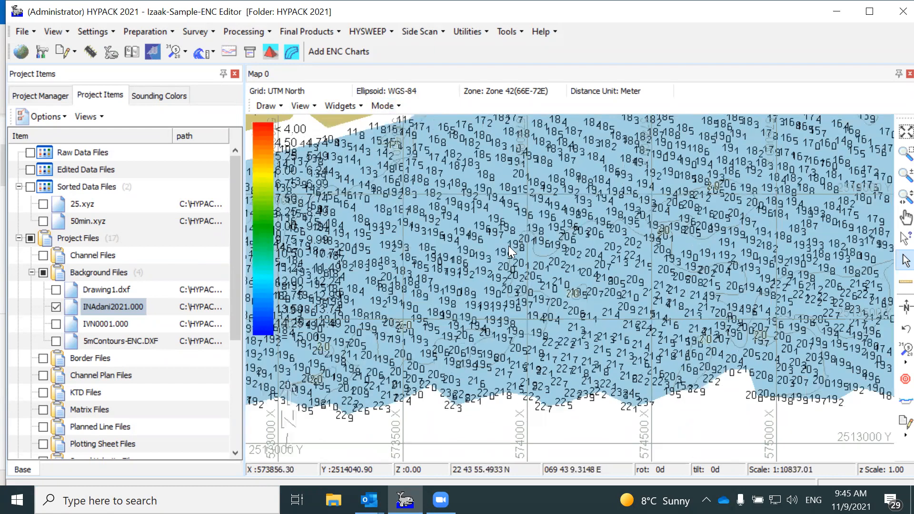
scroll(522, 233, "down", 2)
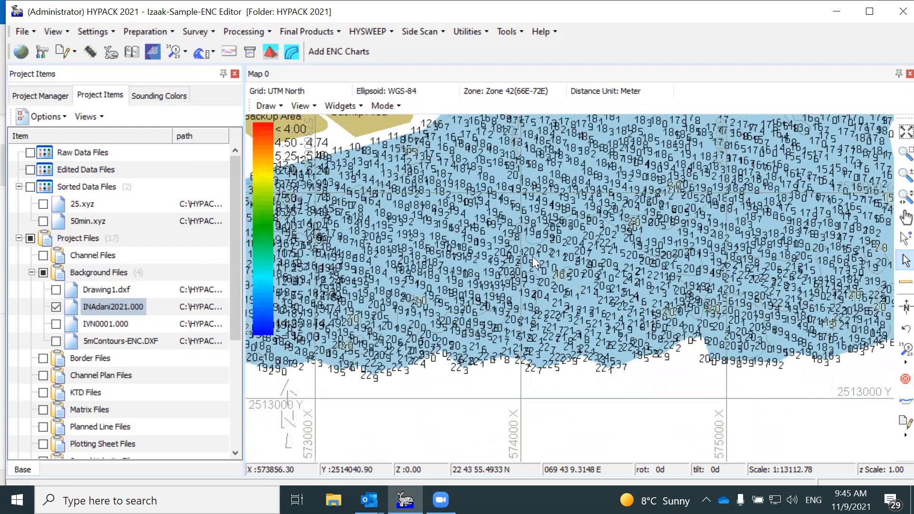
scroll(464, 138, "up", 2)
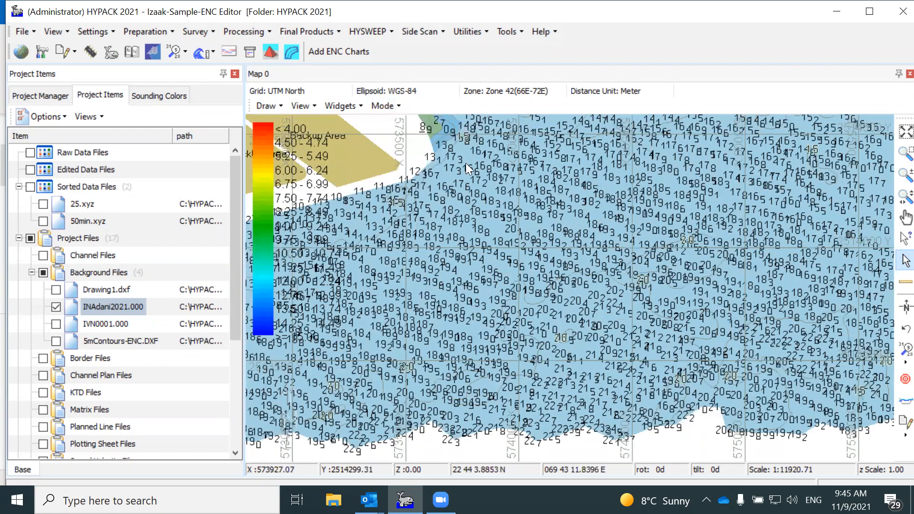
scroll(444, 188, "up", 10)
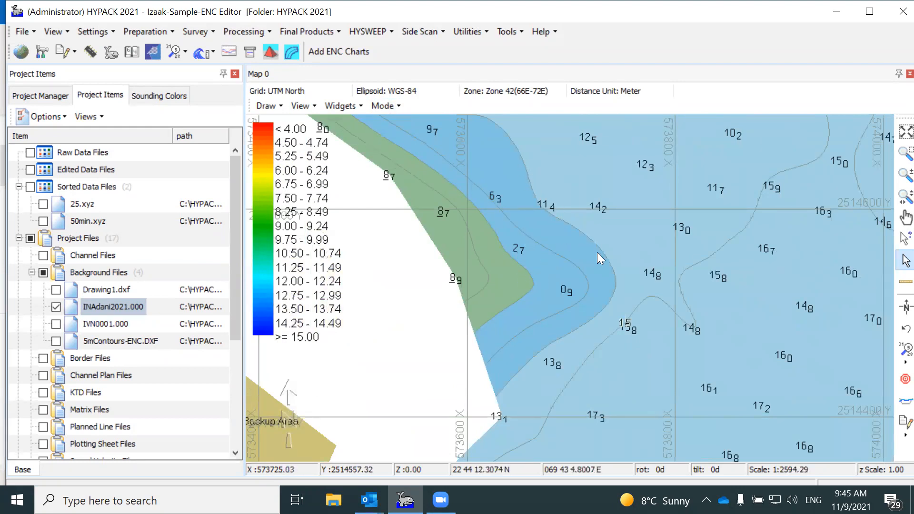
scroll(537, 224, "down", 2)
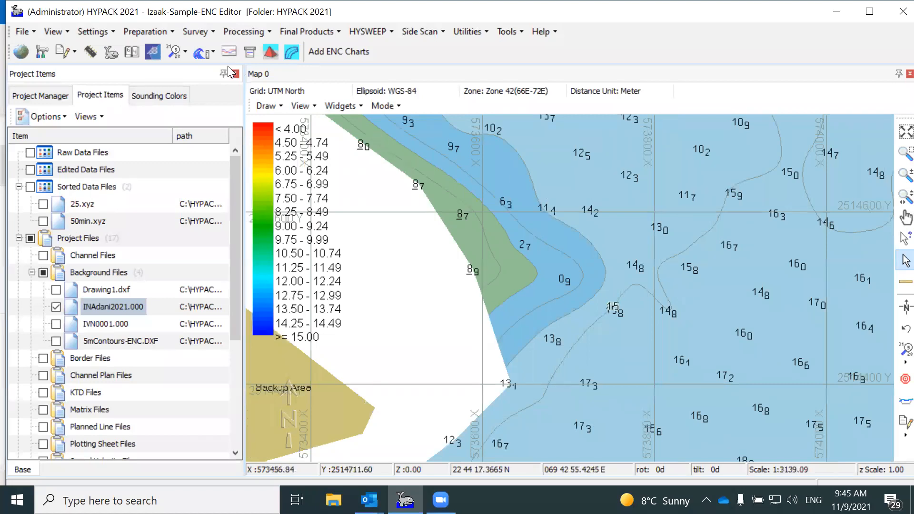
left_click(151, 32)
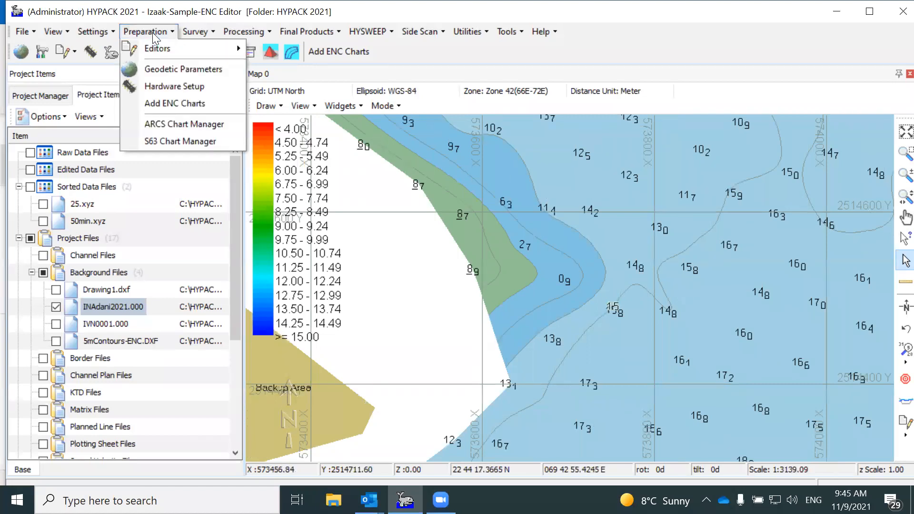
left_click(107, 31)
left_click(115, 46)
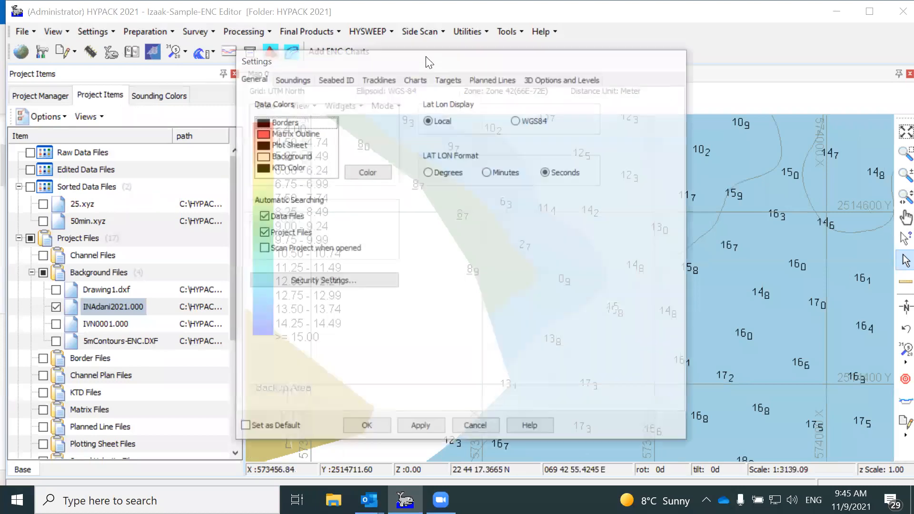
left_click_drag(425, 56, 239, 39)
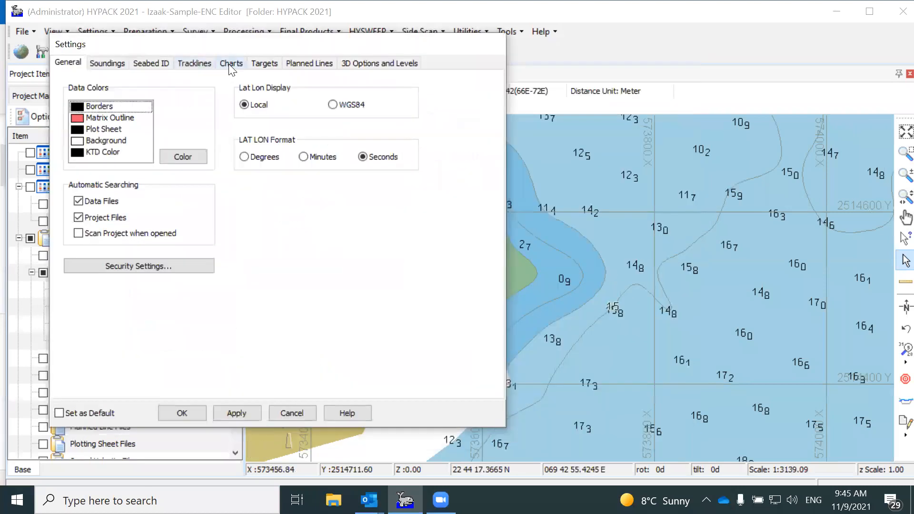
left_click(230, 64)
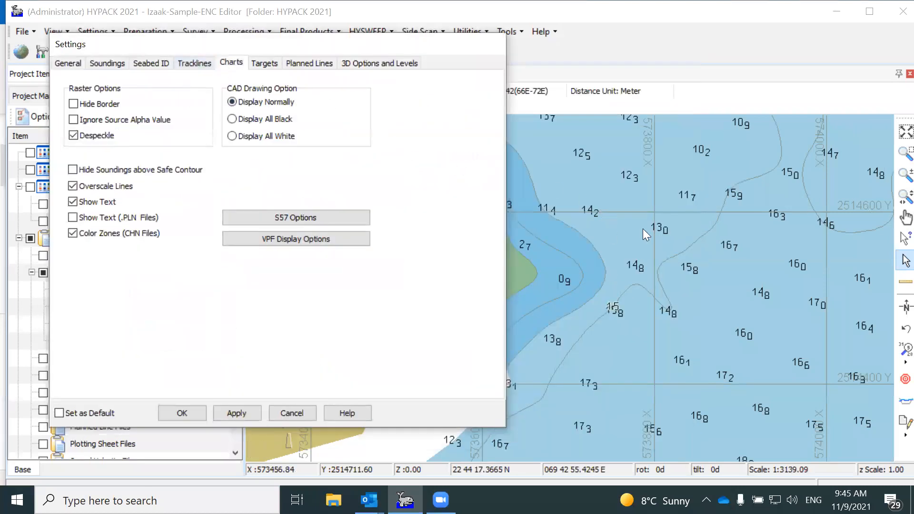
left_click(302, 410)
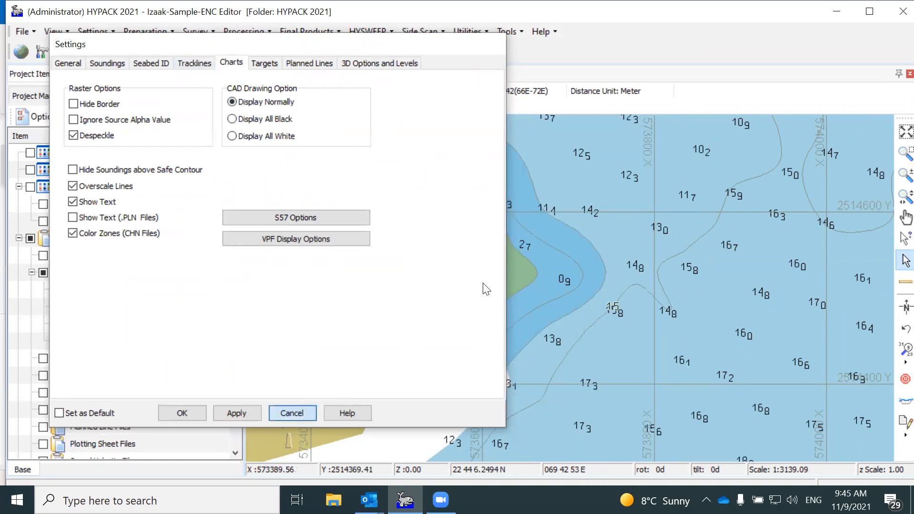
left_click_drag(552, 267, 631, 266)
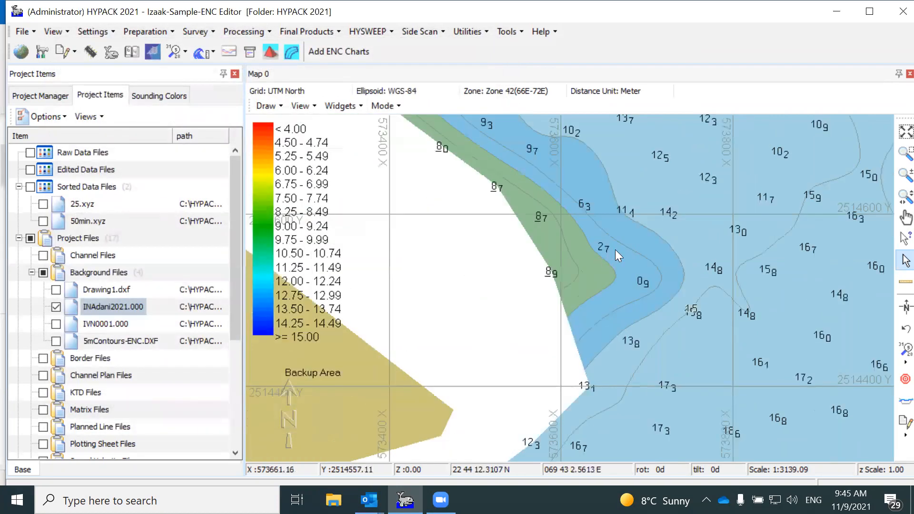
scroll(614, 250, "down", 1)
Step: In the S57 display options of the chart settings, set the Shallow Contour to 15 and accept the change
left_click(149, 33)
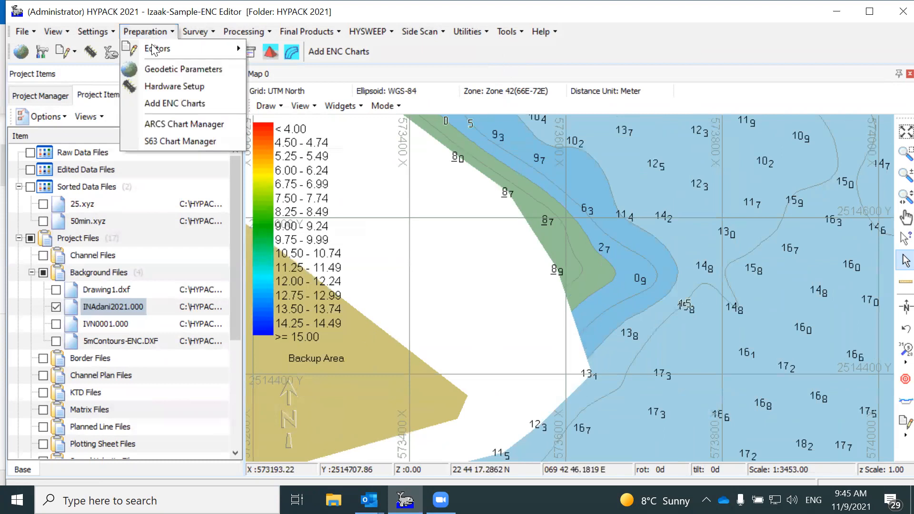
left_click(106, 33)
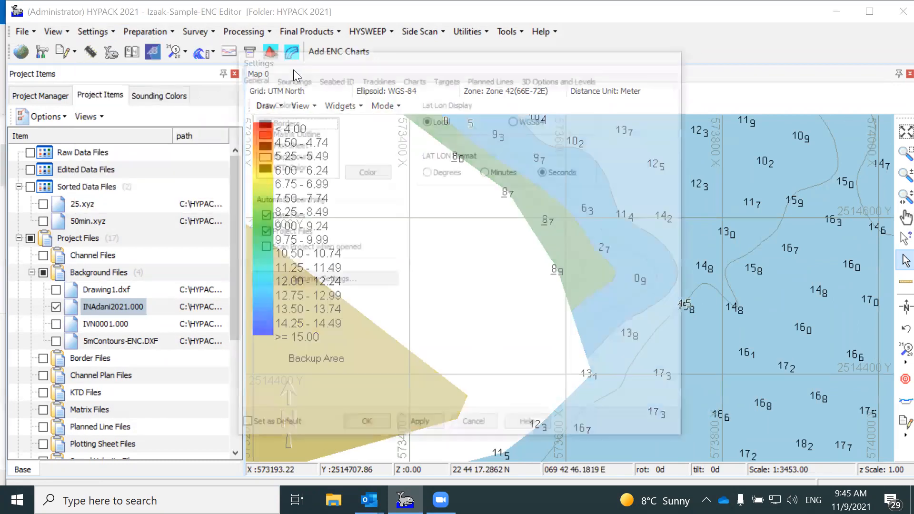
left_click_drag(386, 59, 169, 24)
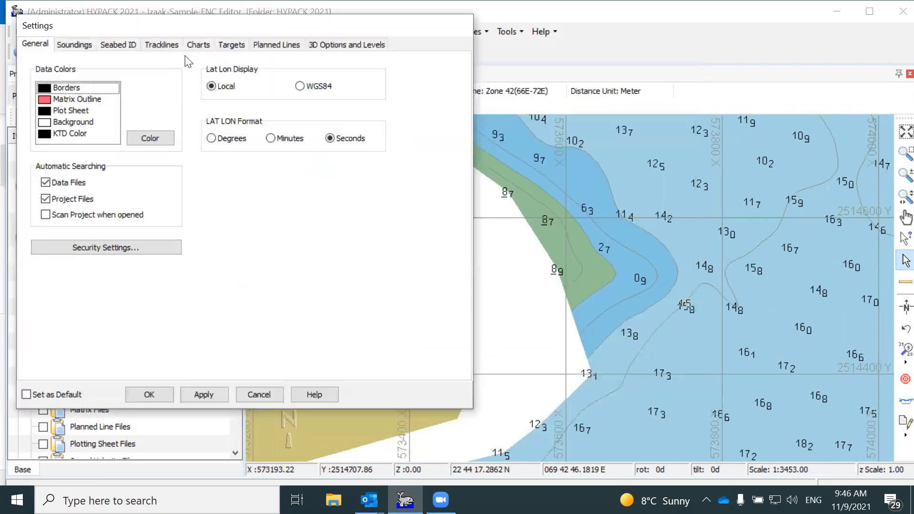
left_click(198, 44)
left_click(264, 199)
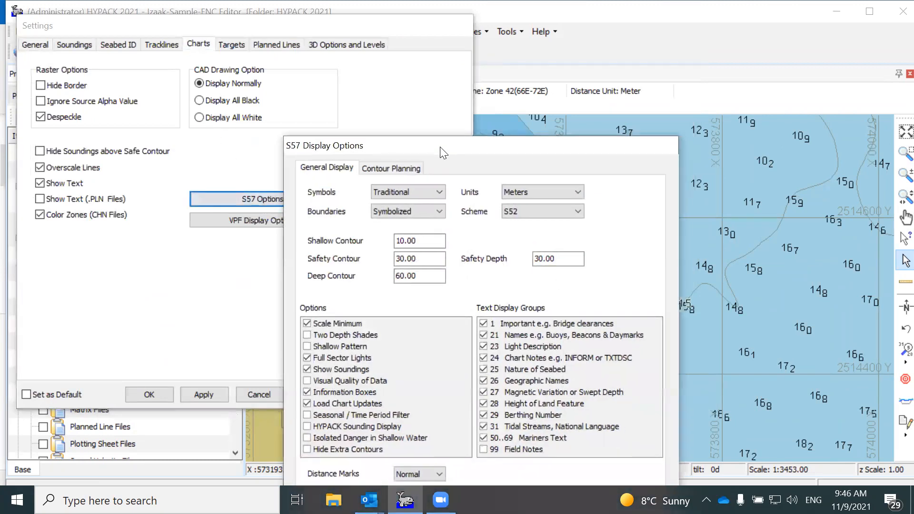
left_click_drag(443, 151, 219, 65)
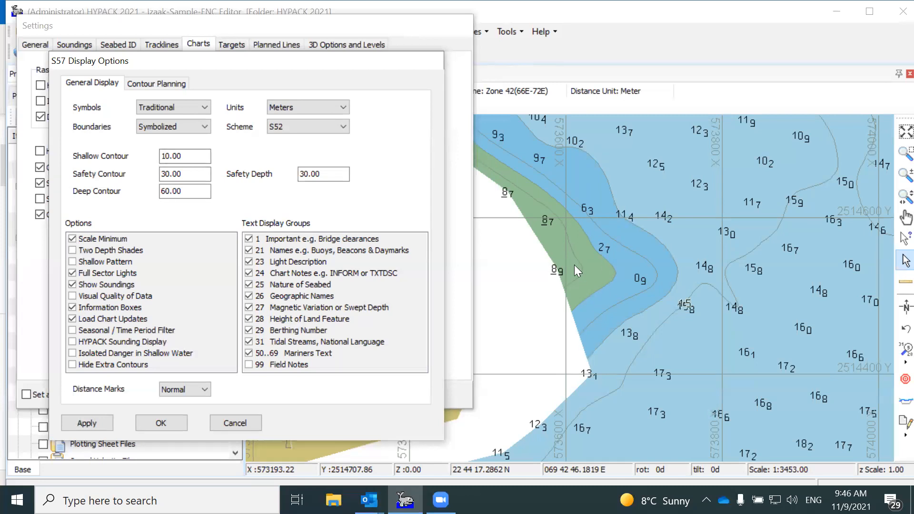
left_click_drag(180, 157, 150, 158)
type("15")
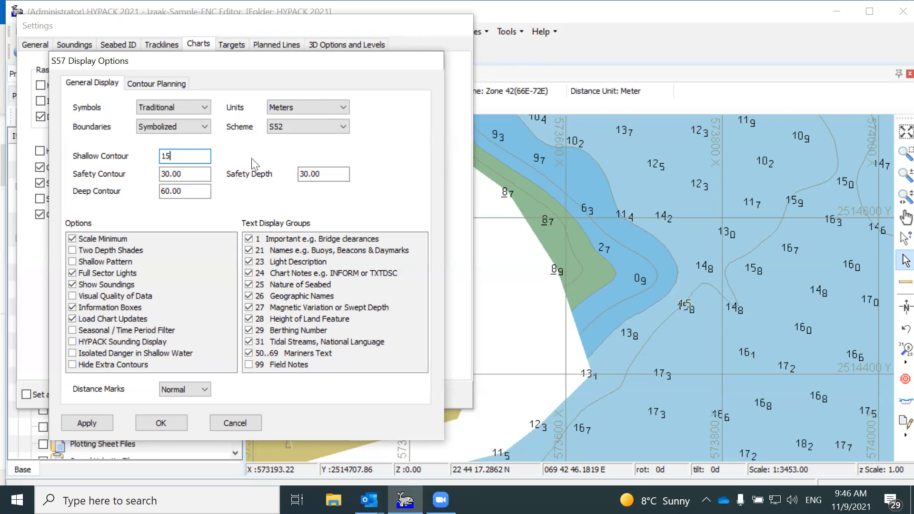
left_click(107, 420)
left_click(186, 419)
left_click(171, 393)
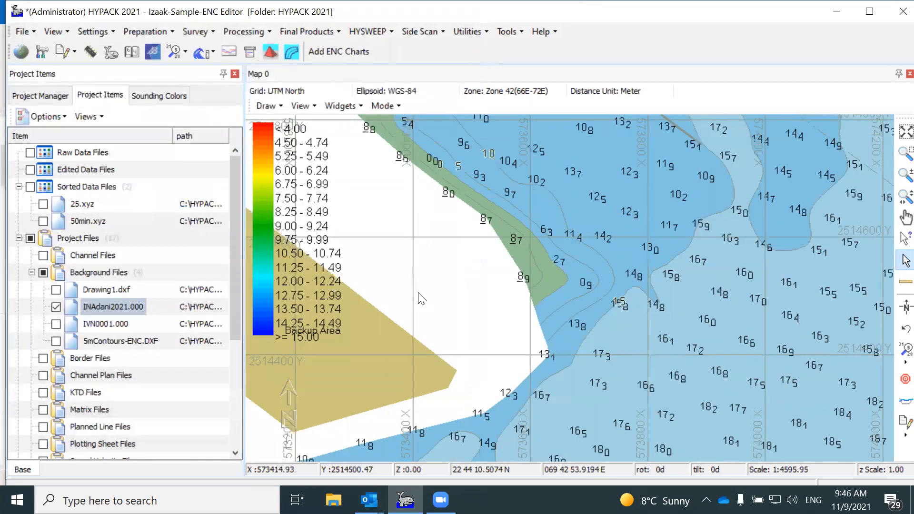
Step: Examine the depth area shading, contours and soundings between the Backup Area shoreline and the open water at different scales
scroll(421, 299, "down", 2)
scroll(452, 200, "down", 1)
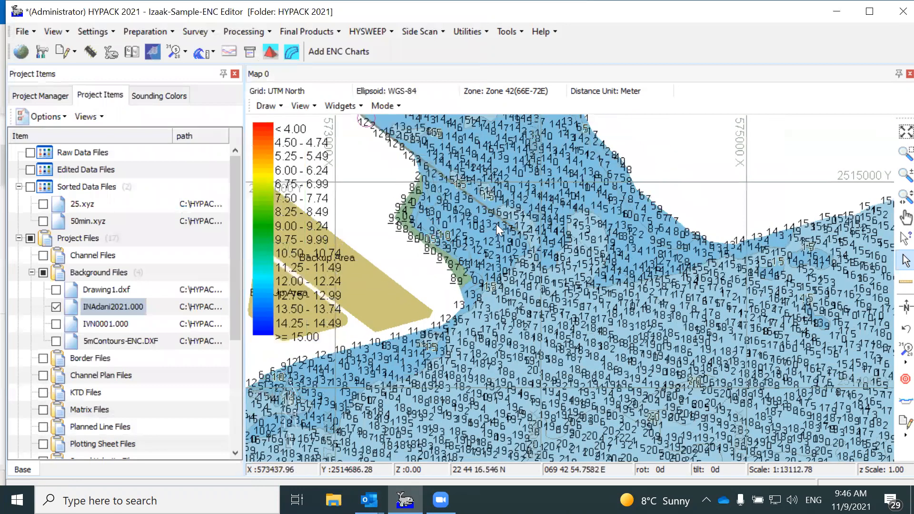
scroll(522, 181, "up", 1)
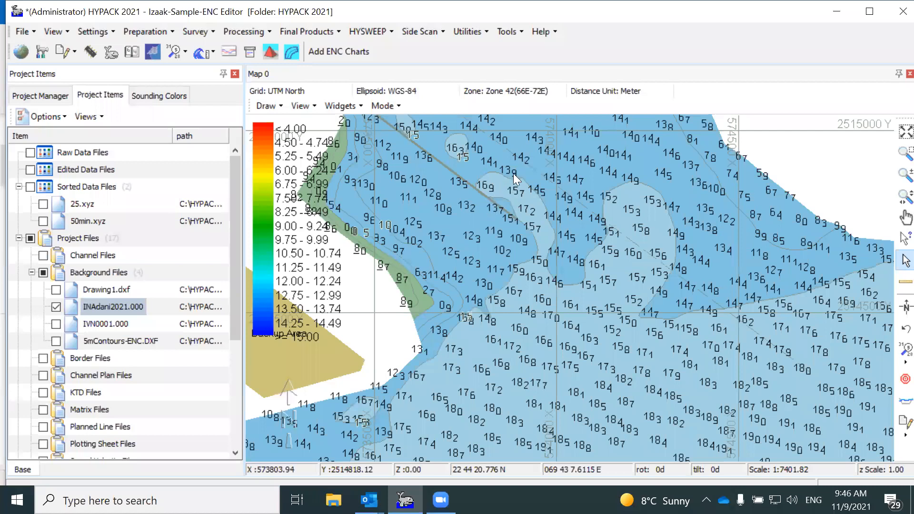
scroll(519, 204, "down", 1)
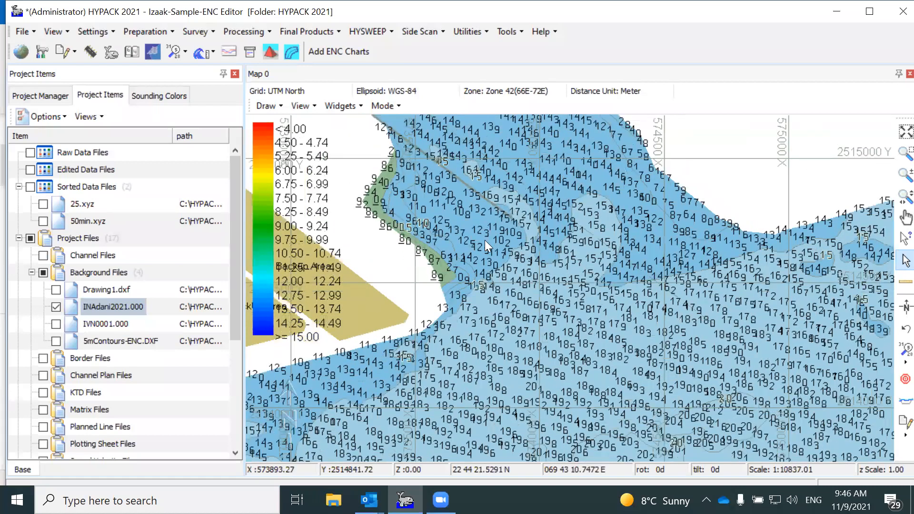
scroll(456, 238, "up", 1)
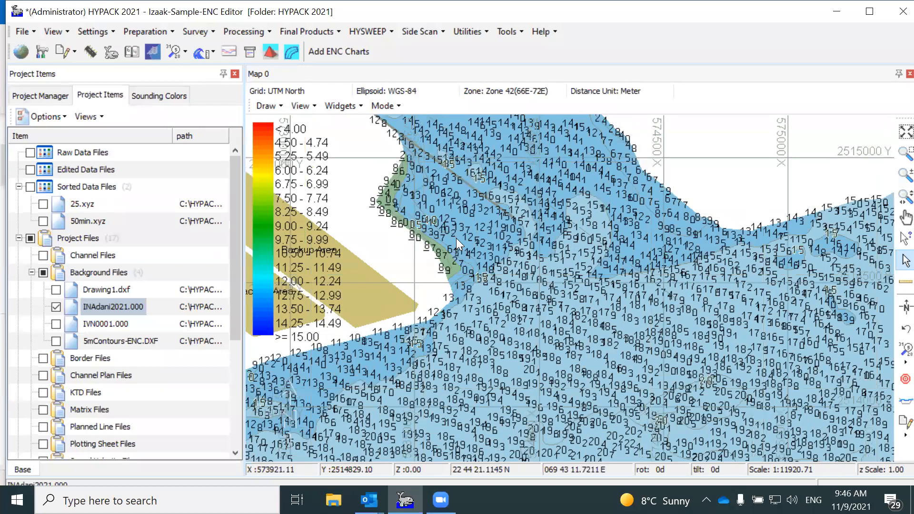
scroll(456, 238, "up", 1)
scroll(456, 238, "down", 1)
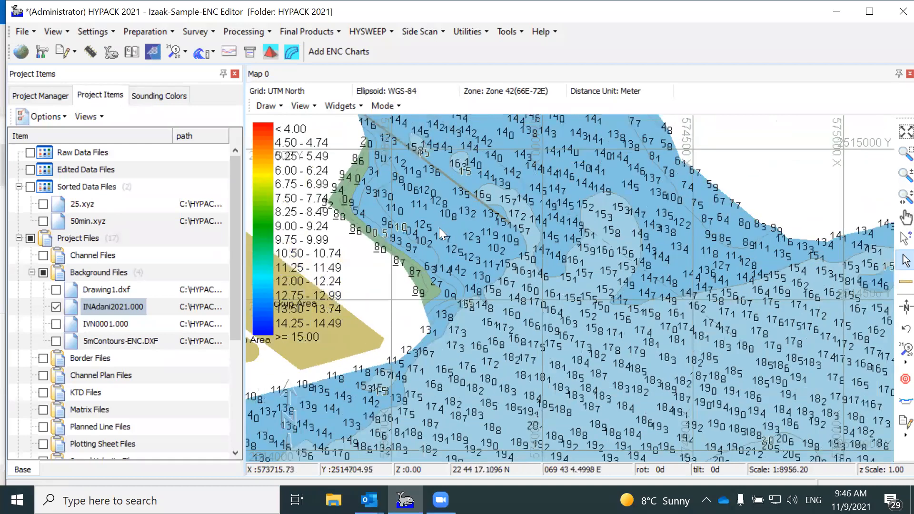
Step: Reopen the S57 display options from the chart settings and apply a Safety Depth of 10
key("F9")
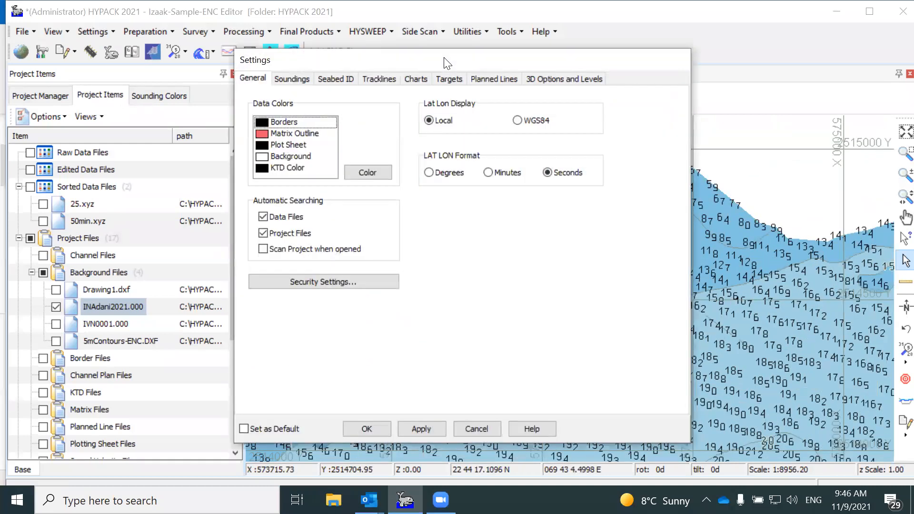
left_click_drag(447, 63, 221, 30)
left_click(190, 46)
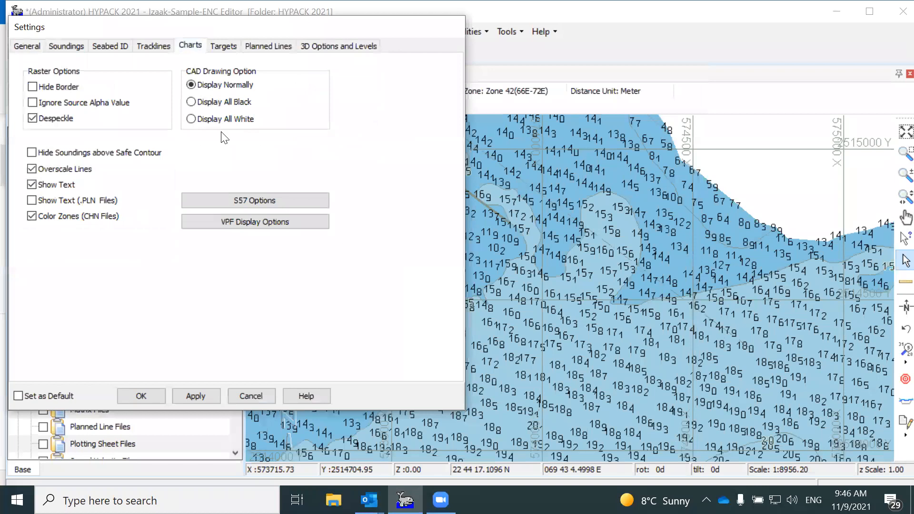
left_click(252, 200)
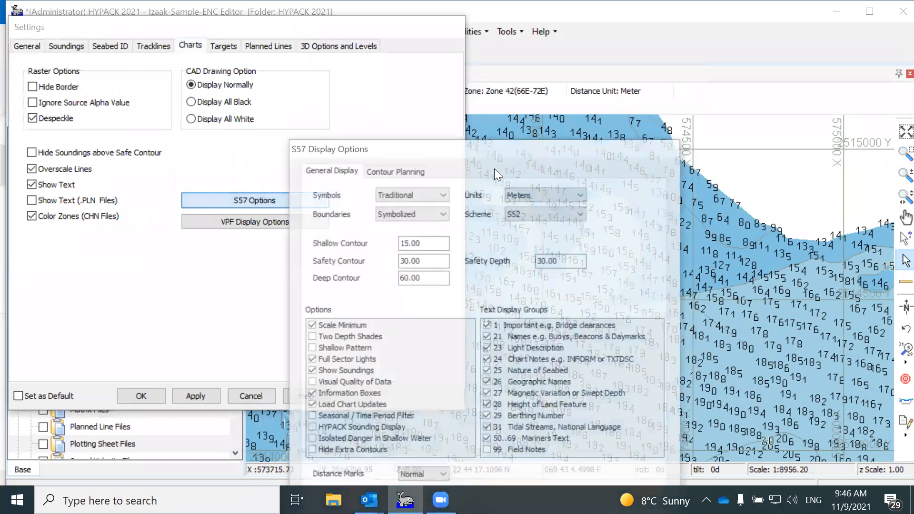
left_click_drag(483, 151, 211, 60)
left_click_drag(306, 171, 236, 171)
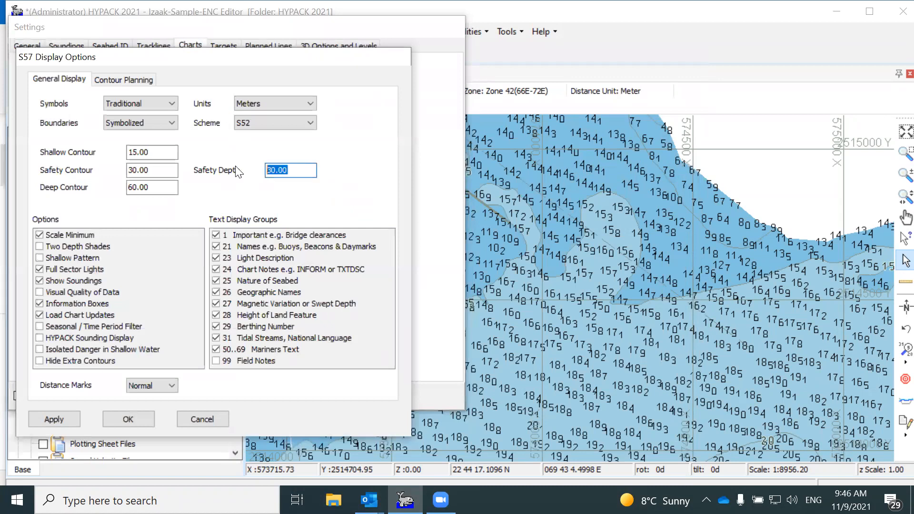
type("10")
left_click(71, 416)
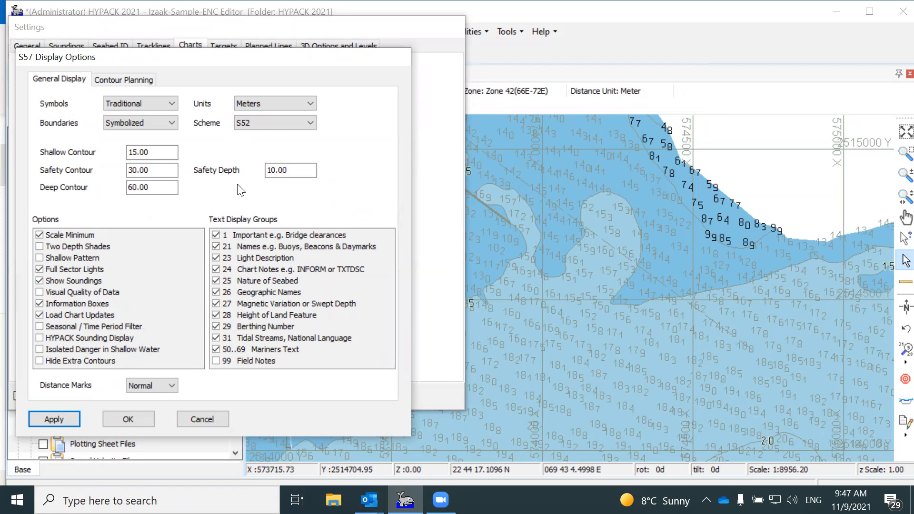
Step: Set the Safety Depth to 0 and apply it to the chart
double_click(300, 171)
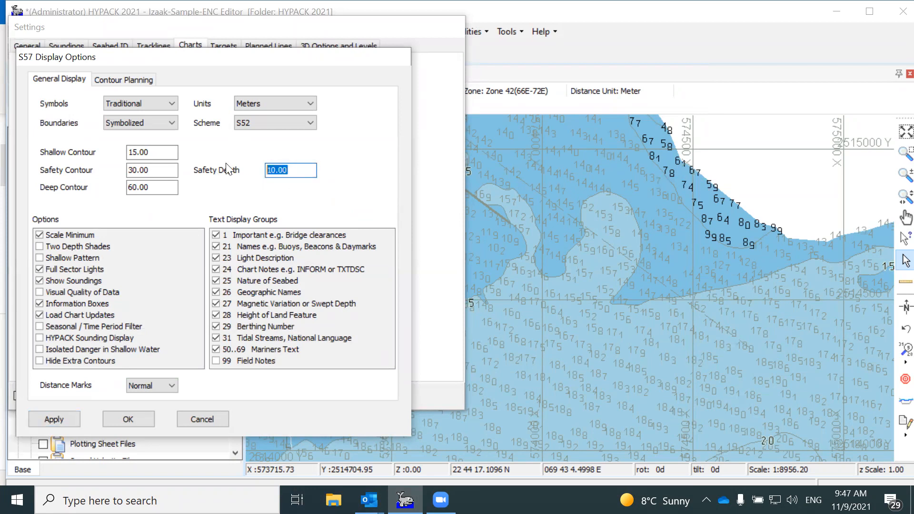
type("0")
left_click(65, 415)
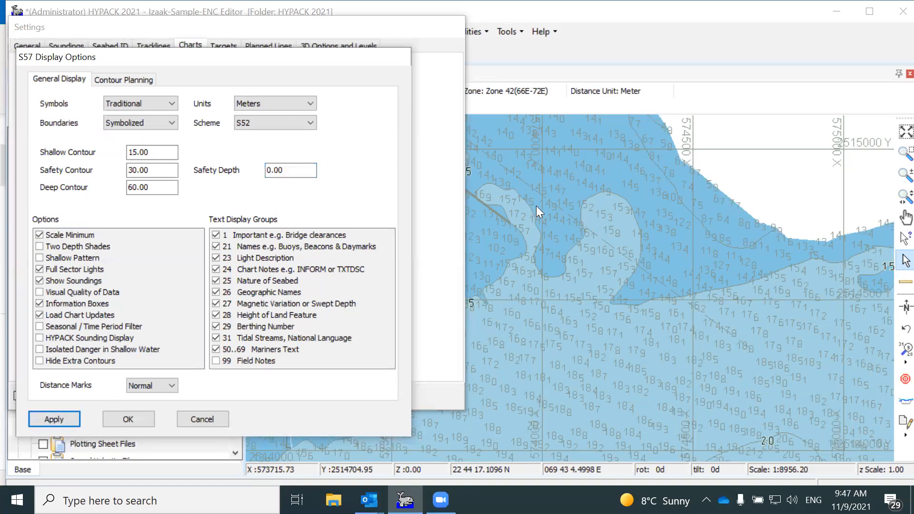
Step: Set the Safety Depth back to 30 and apply it to the chart
left_click_drag(285, 170, 226, 185)
type("30")
left_click(68, 422)
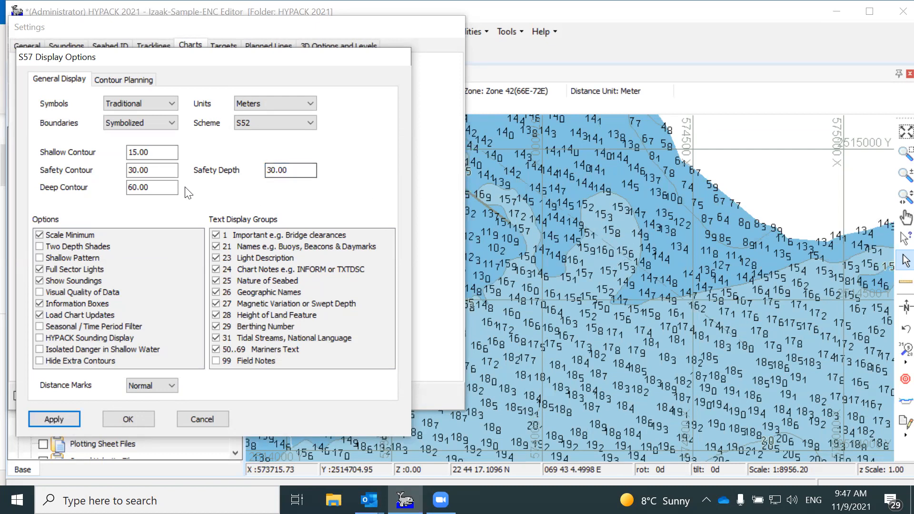
Step: Set the Shallow Contour to 5 and apply it to the chart
left_click_drag(172, 170, 122, 186)
left_click_drag(160, 152, 103, 170)
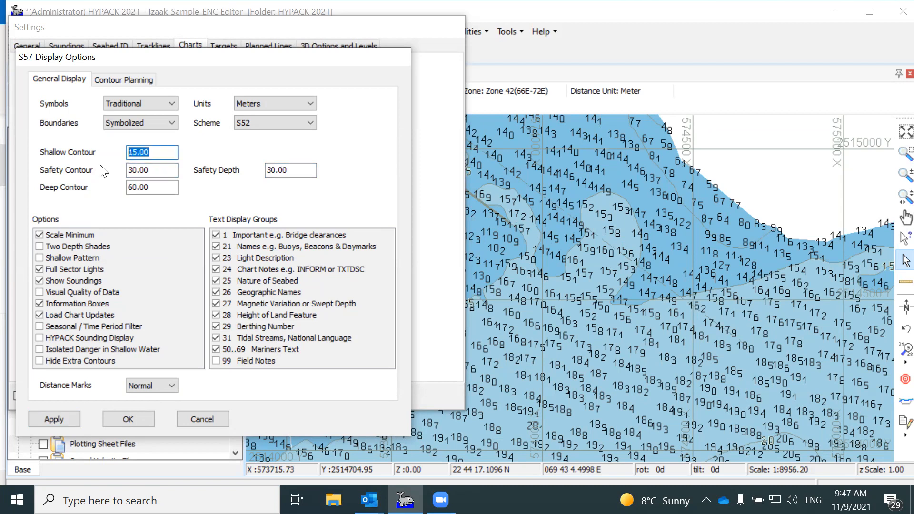
type("5")
left_click(69, 416)
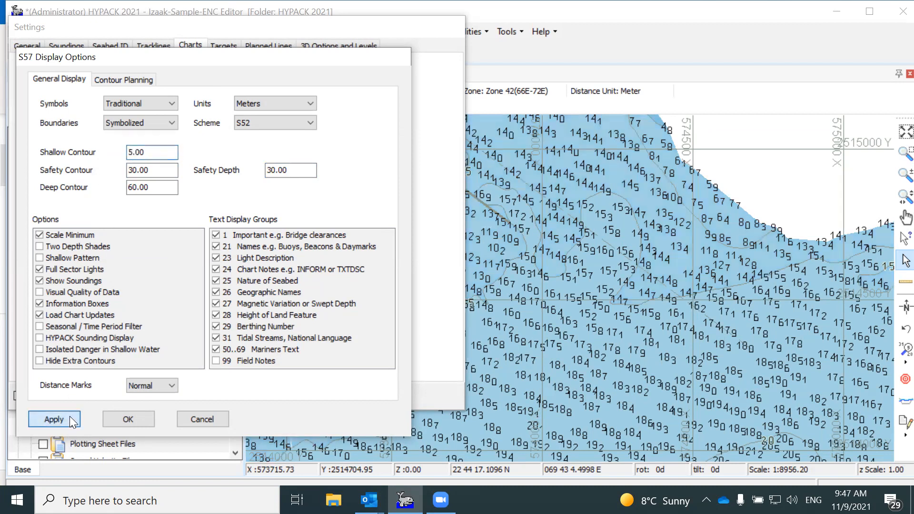
Step: Set the Safety Contour to 15, apply it, and accept the S57 display options and the settings
left_click_drag(154, 174, 101, 176)
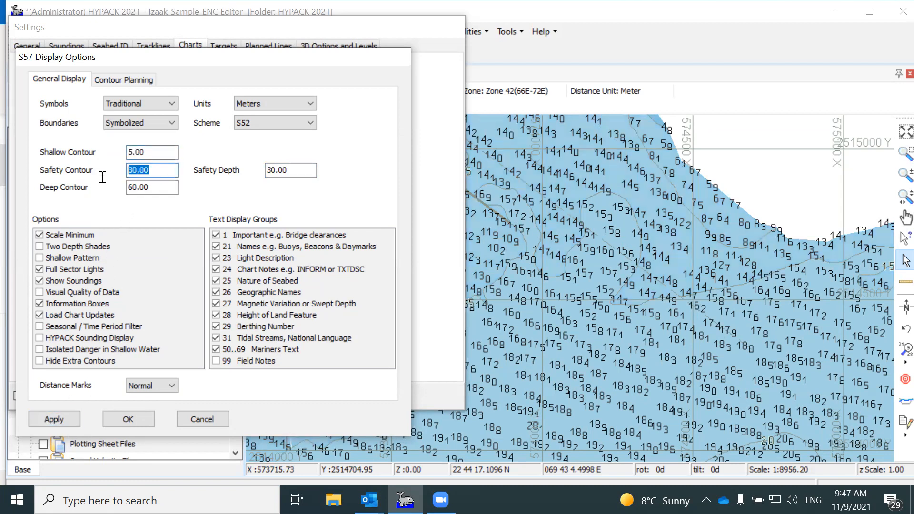
type("15")
left_click(71, 417)
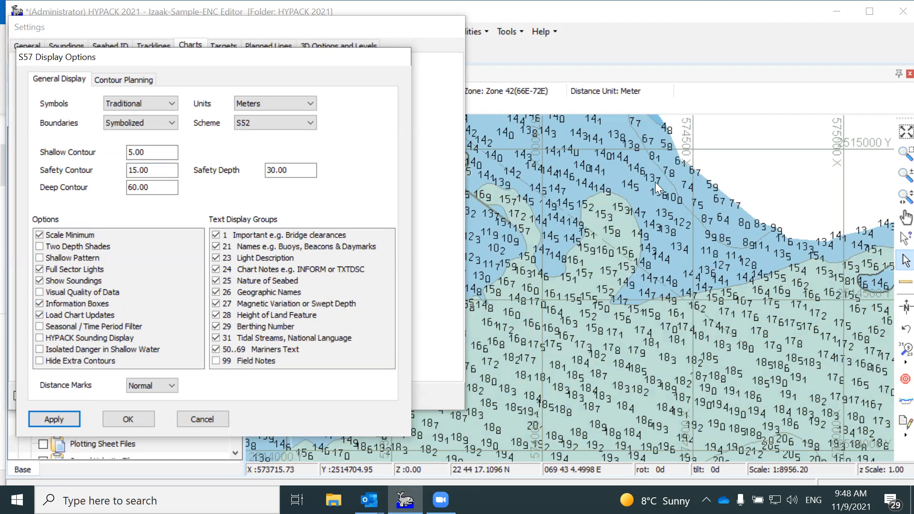
left_click(129, 417)
left_click(155, 398)
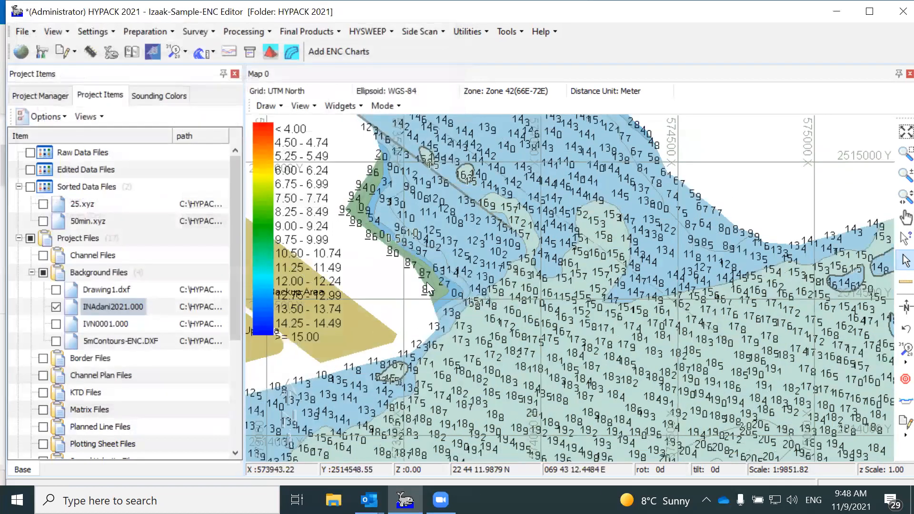
Step: Inspect the depth area colours on both sides of the 15 m safety contour near the Backup Area shoreline
scroll(436, 293, "up", 2)
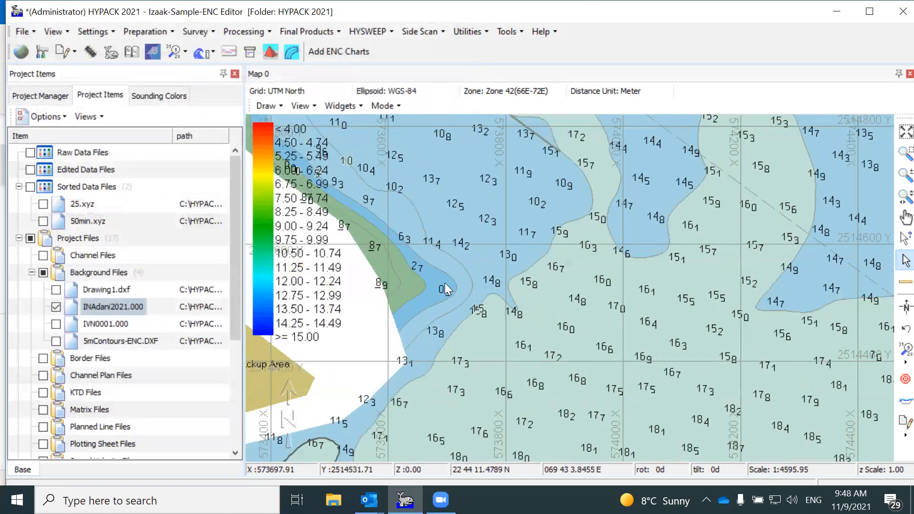
scroll(444, 282, "down", 1)
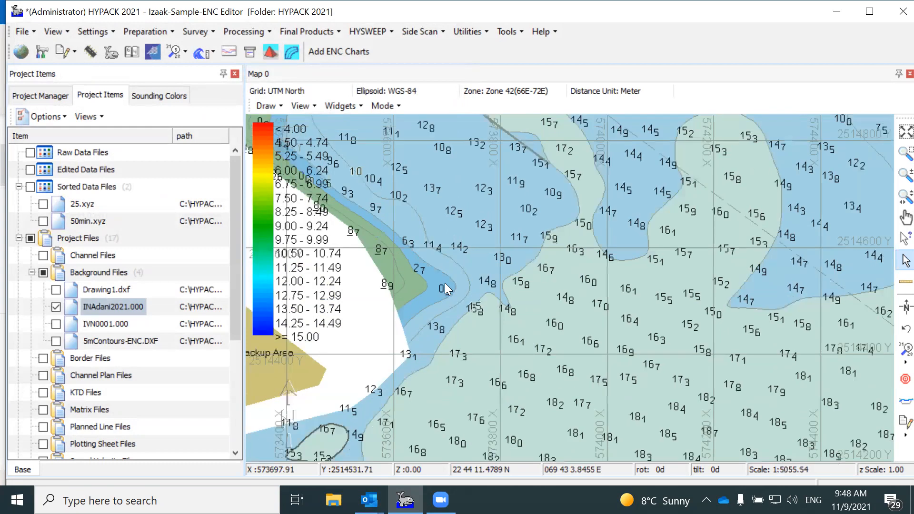
scroll(445, 283, "down", 2)
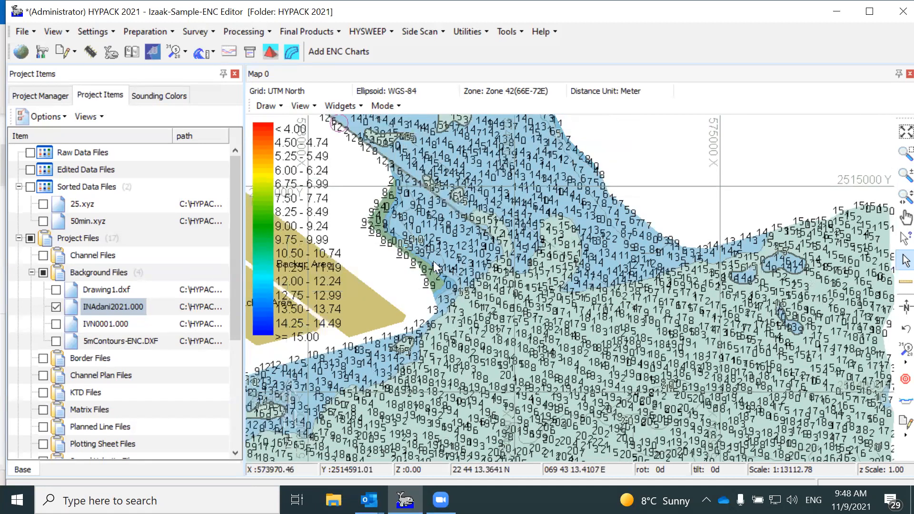
scroll(380, 234, "up", 1)
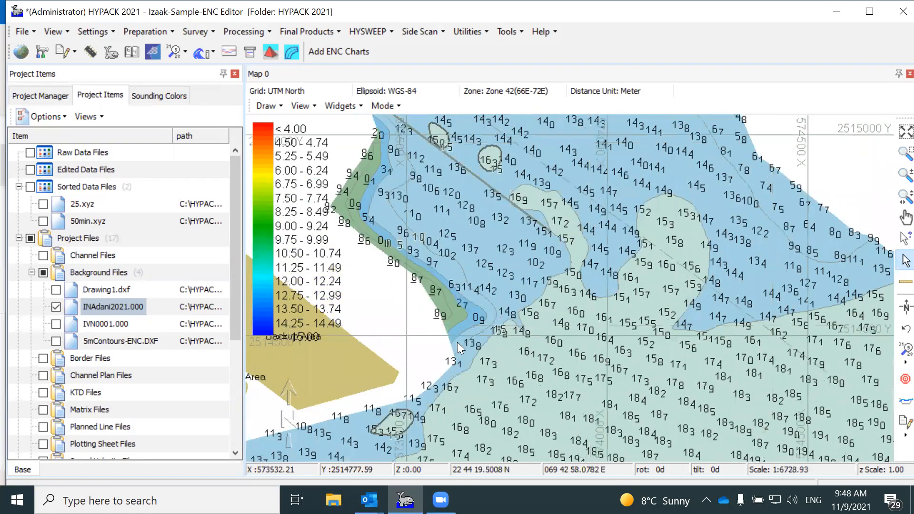
Step: Examine the soundings and narrow depth areas along the green shoreline strip northeast of the Backup Area
scroll(431, 301, "up", 1)
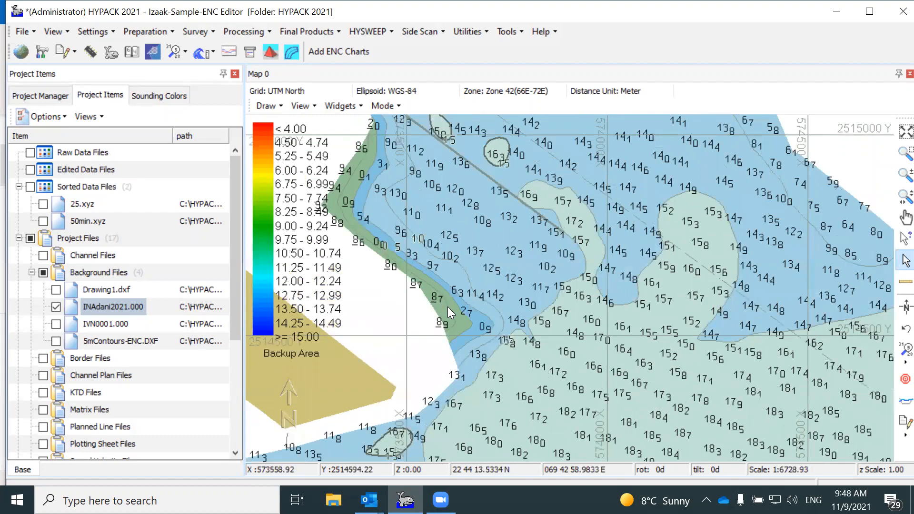
scroll(447, 306, "up", 1)
scroll(460, 293, "up", 3)
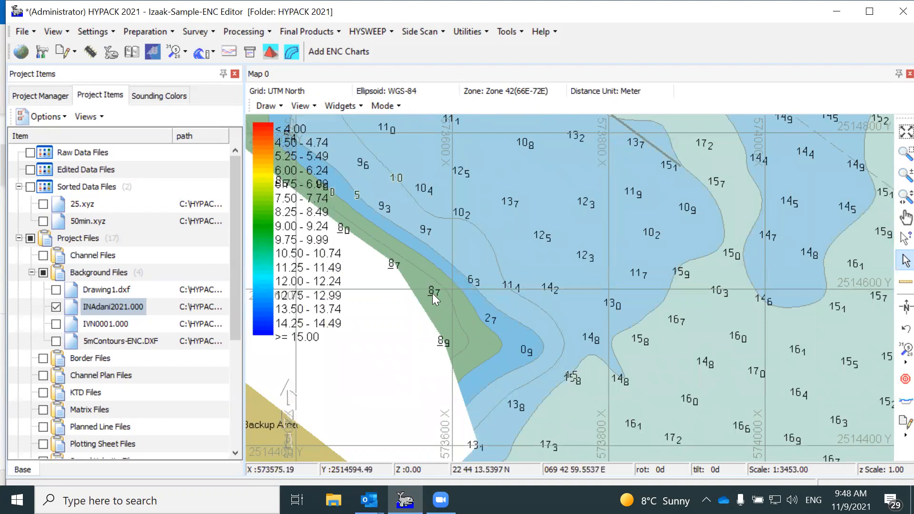
scroll(432, 293, "up", 1)
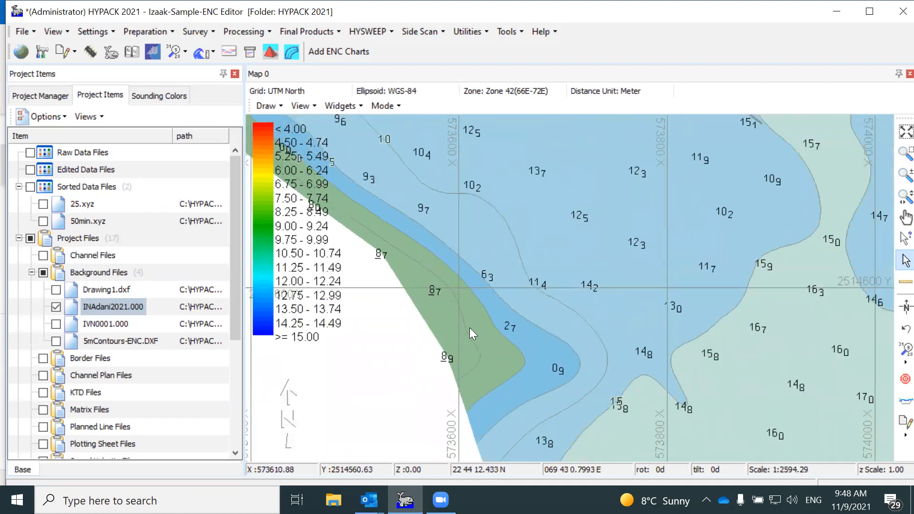
scroll(474, 311, "down", 1)
scroll(471, 305, "down", 3)
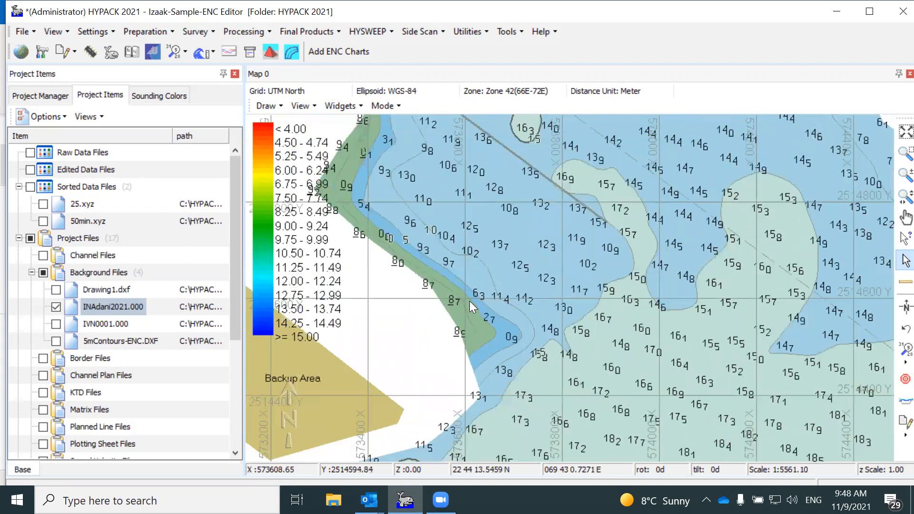
scroll(429, 349, "down", 1)
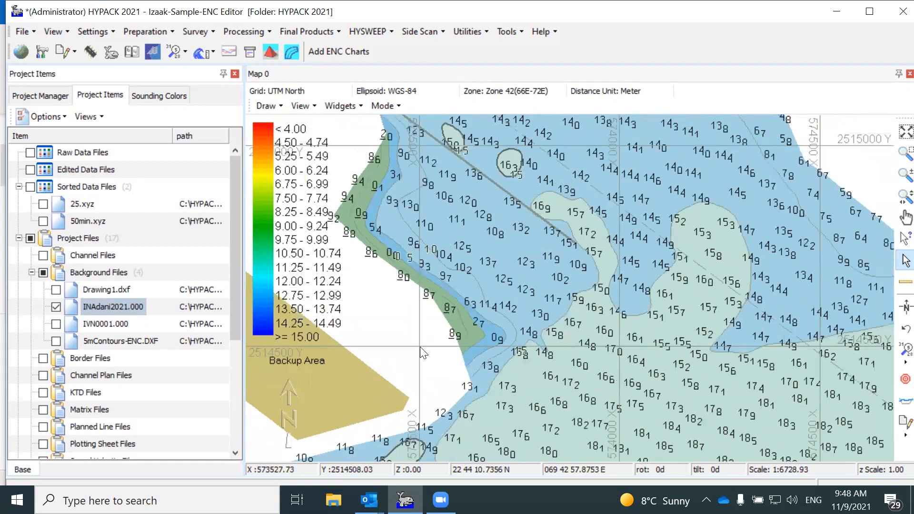
Step: Examine the depth area colours and soundings across the wider chart, from Bocha Island to the southeastern chart edge
scroll(452, 274, "down", 2)
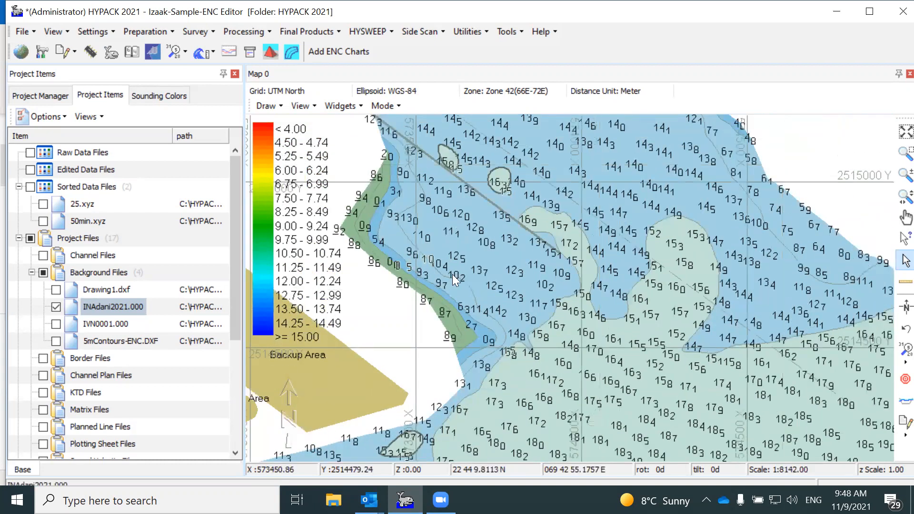
scroll(465, 242, "down", 2)
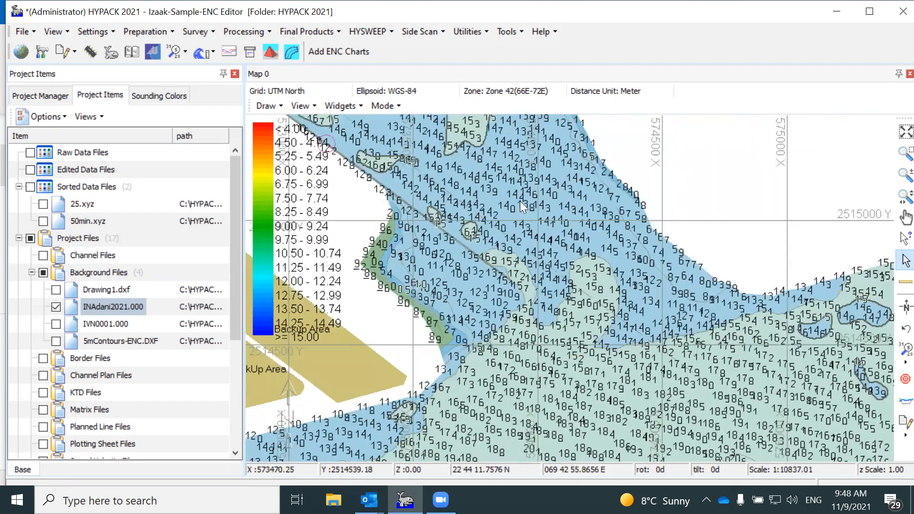
scroll(489, 294, "down", 3)
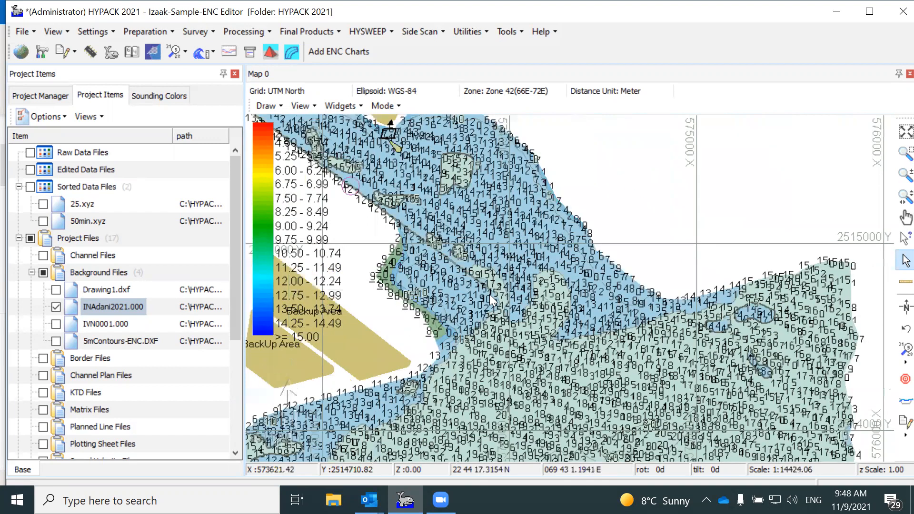
scroll(489, 294, "down", 5)
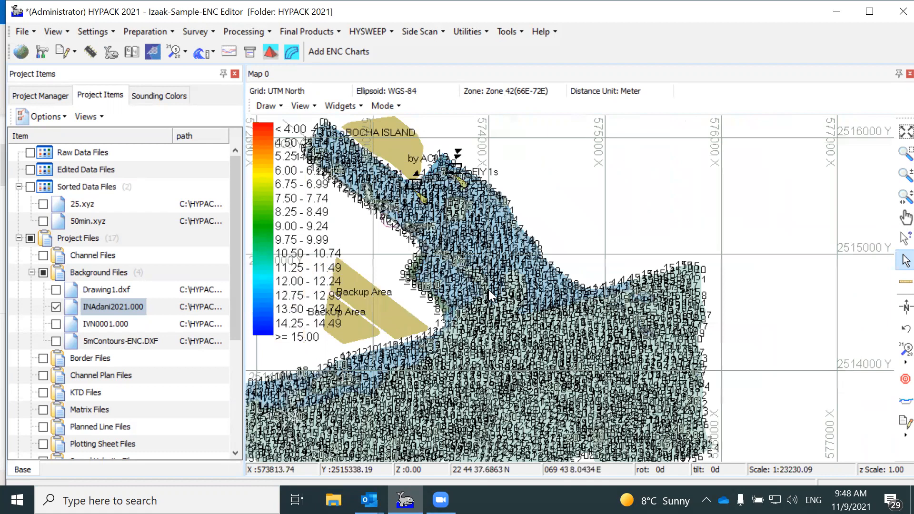
scroll(489, 290, "up", 2)
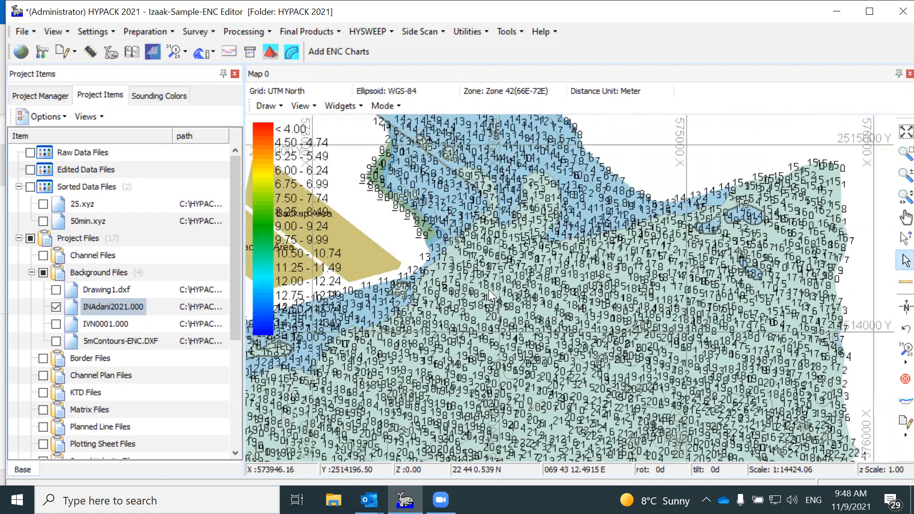
scroll(489, 289, "up", 1)
scroll(488, 289, "down", 1)
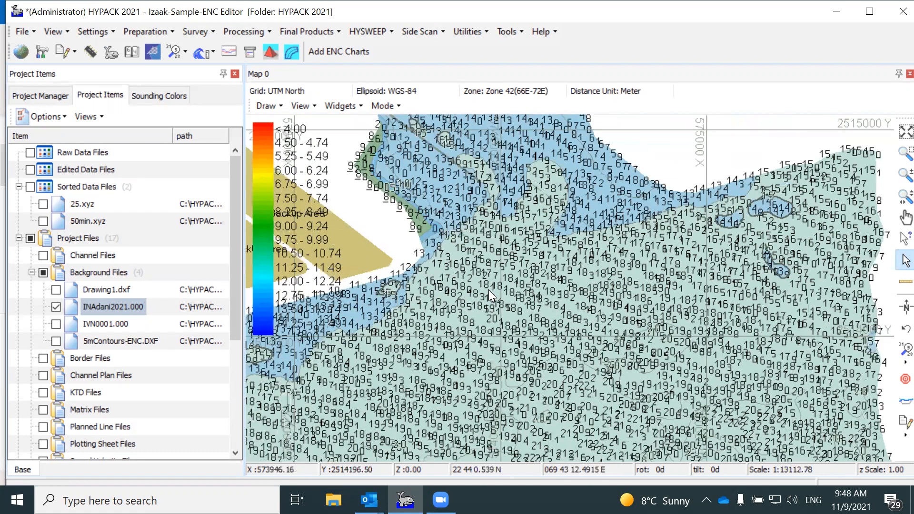
scroll(489, 289, "down", 6)
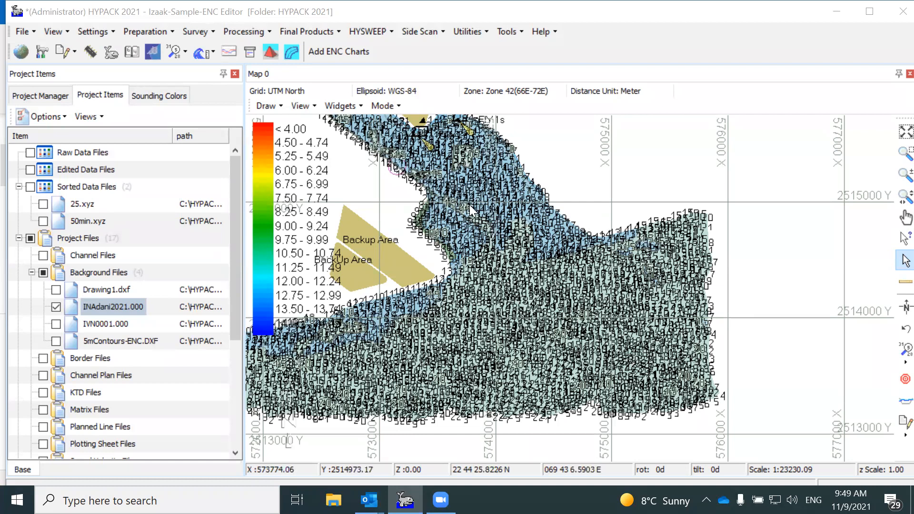
scroll(470, 209, "up", 1)
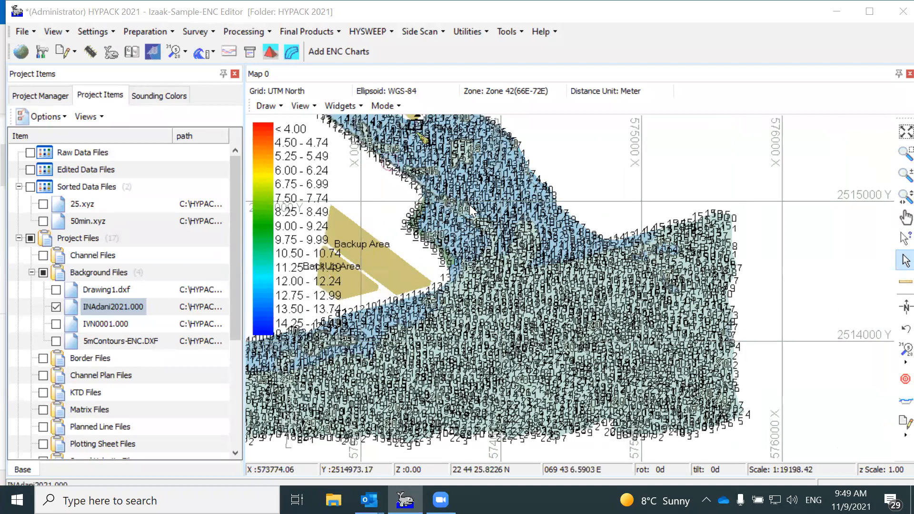
scroll(470, 209, "up", 1)
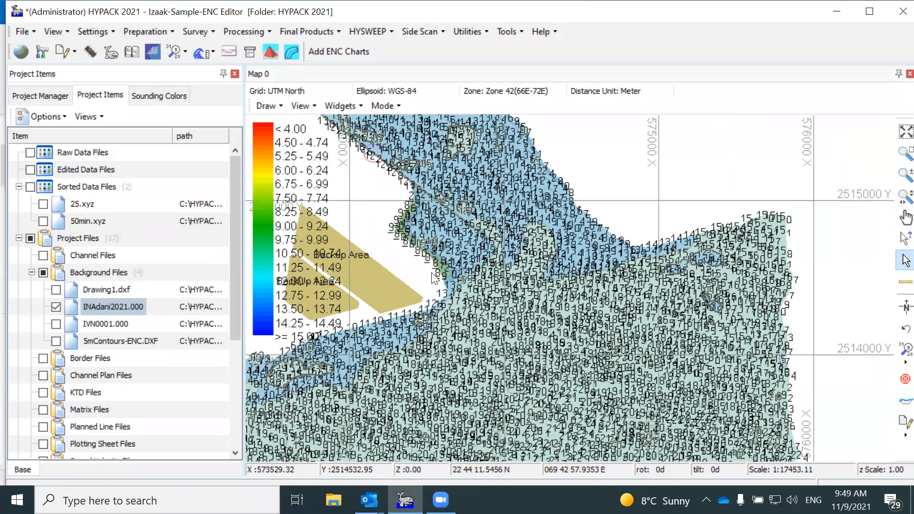
Step: Open the S57 display options from the chart settings, keep the map visible, and show the available colour schemes
key("F9")
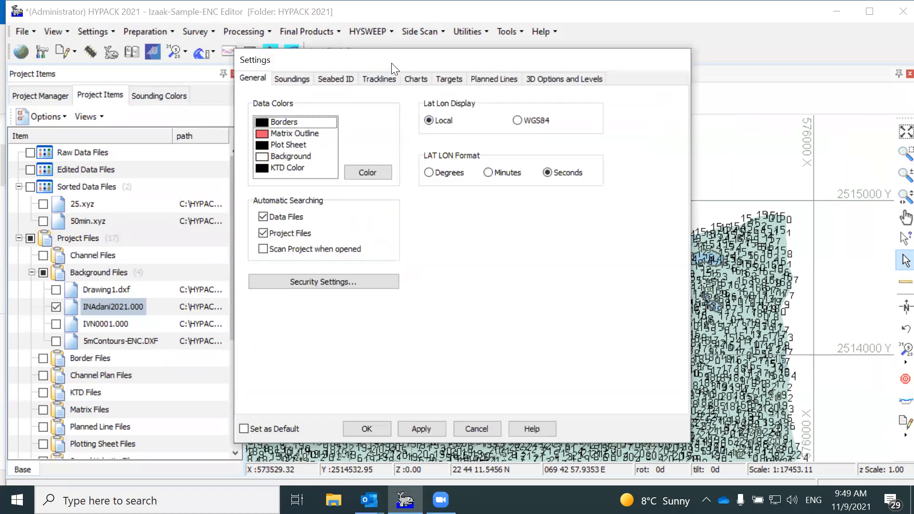
left_click_drag(391, 63, 139, 36)
left_click(163, 52)
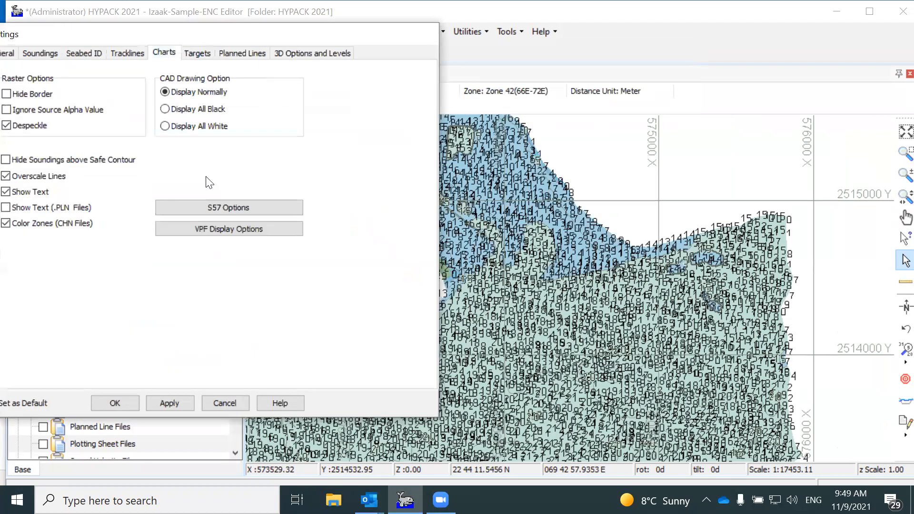
left_click(217, 203)
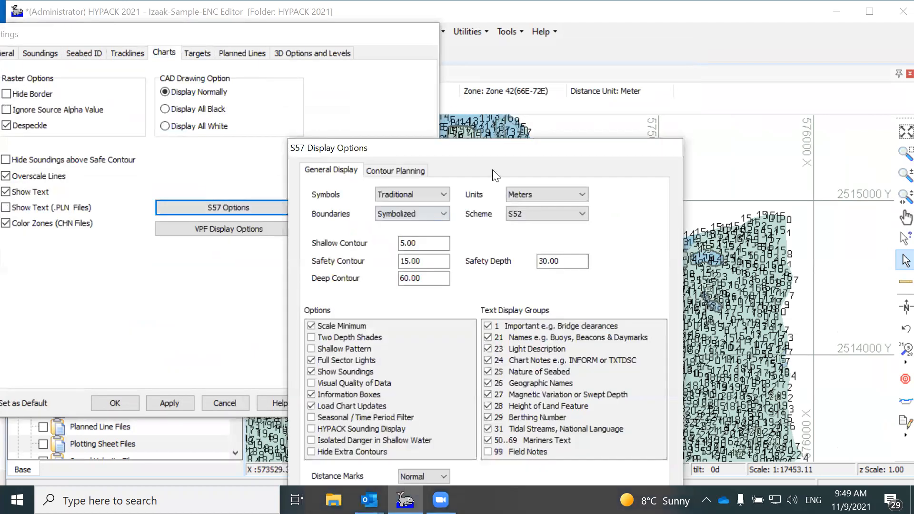
left_click_drag(472, 149, 286, 72)
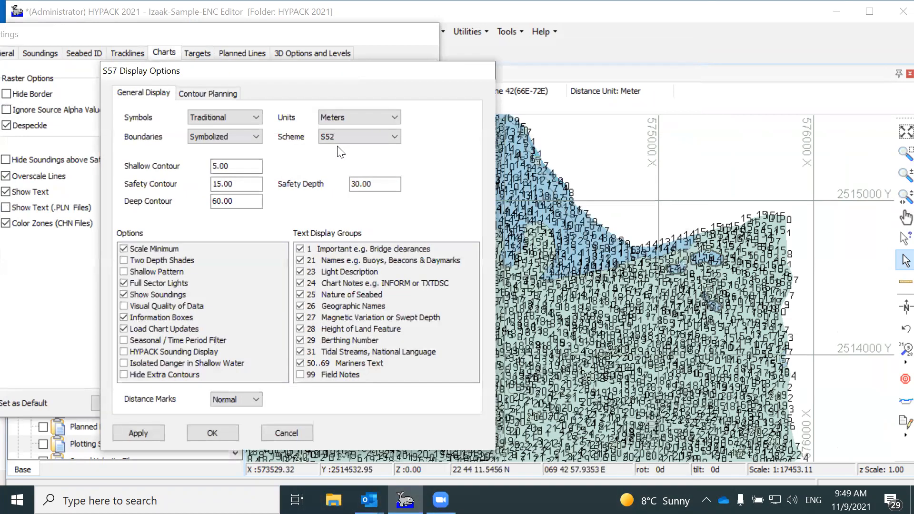
left_click(363, 147)
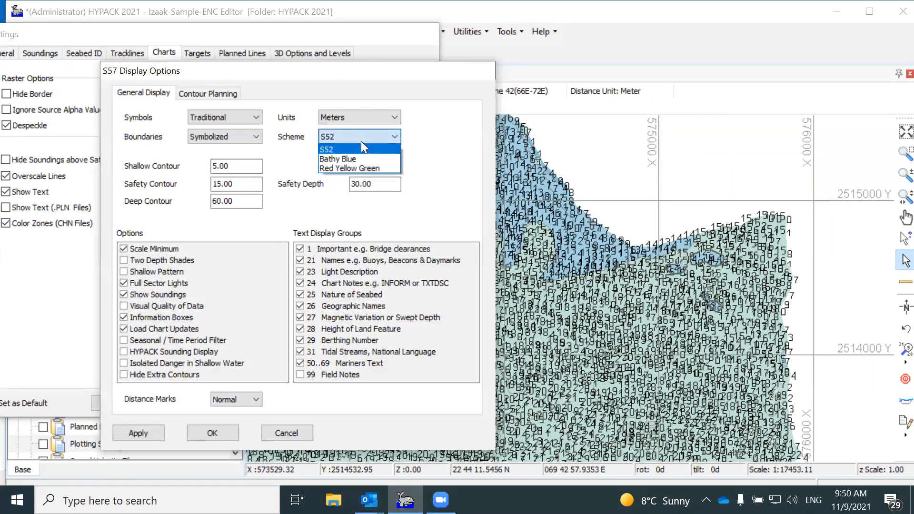
Step: Switch to File Explorer, open the folder containing the PresLib_e3.4 symbols PDF, and widen the name column to show full file names
left_click(333, 500)
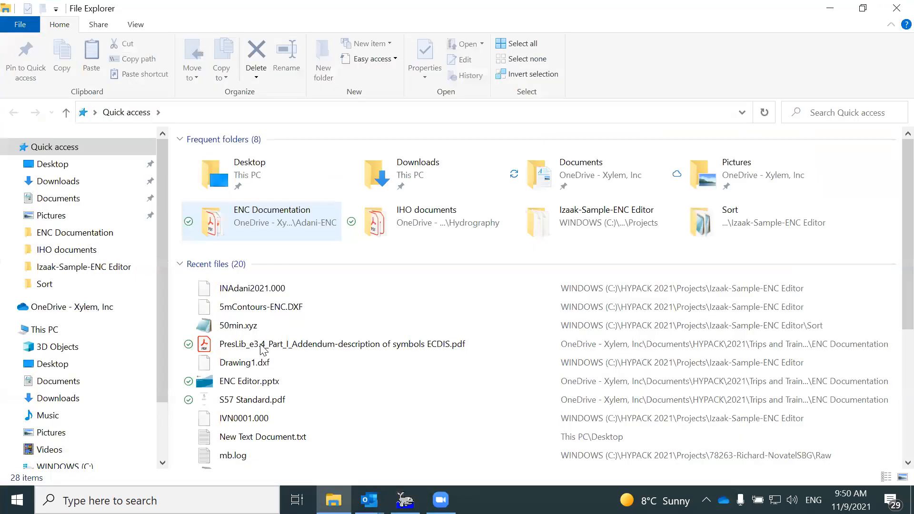
double_click(261, 344)
right_click(260, 344)
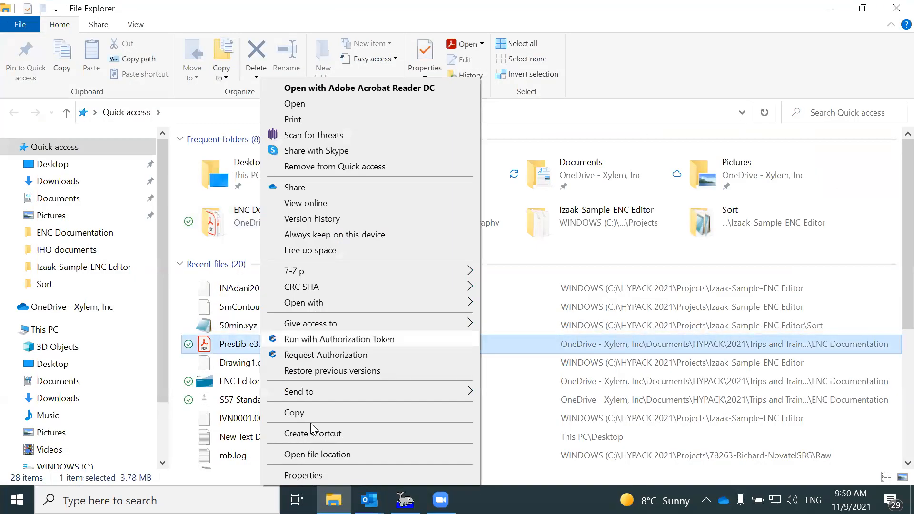
left_click(317, 454)
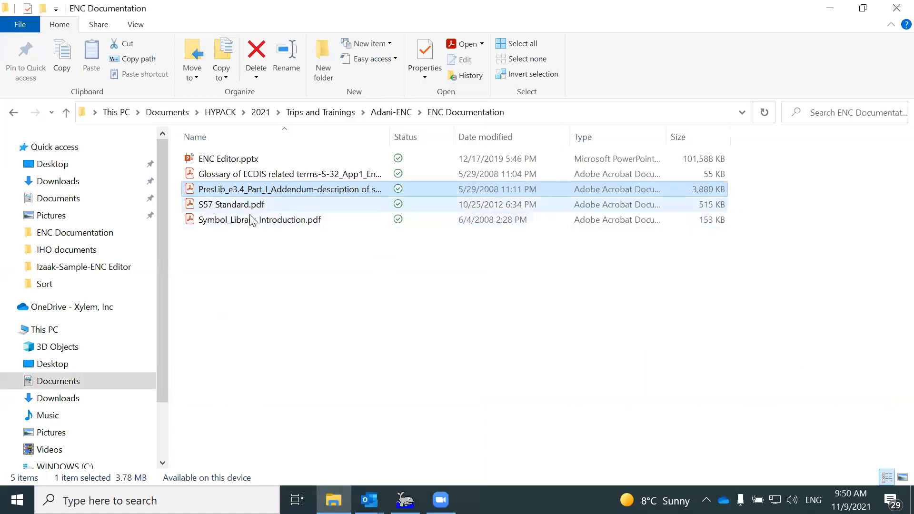
left_click(276, 180)
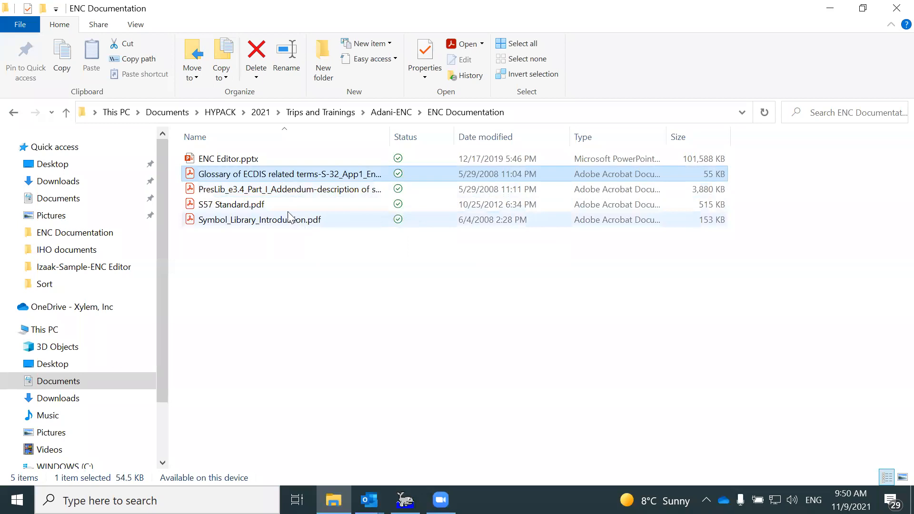
left_click_drag(389, 137, 495, 160)
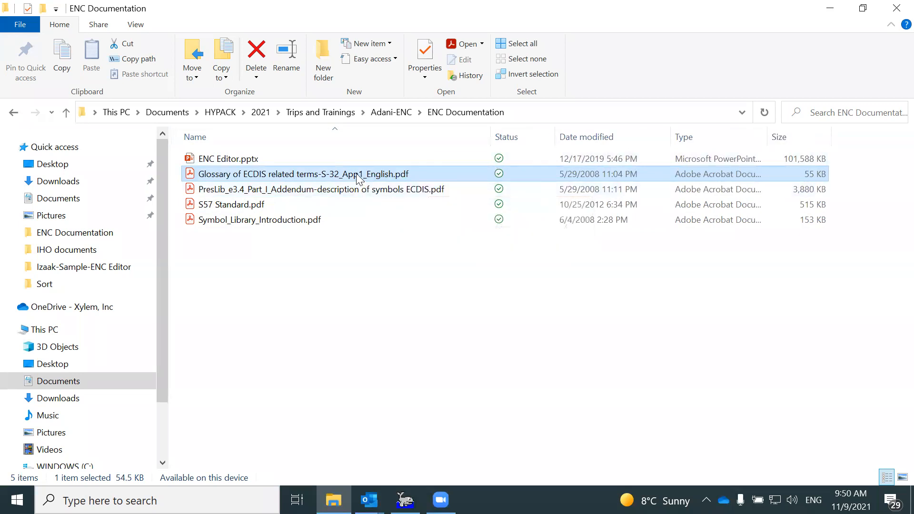
Step: Open PresLib_e3.4_Part_I_Addendum-description of symbols ECDIS.pdf, read through to its table of contents, and close it
double_click(362, 189)
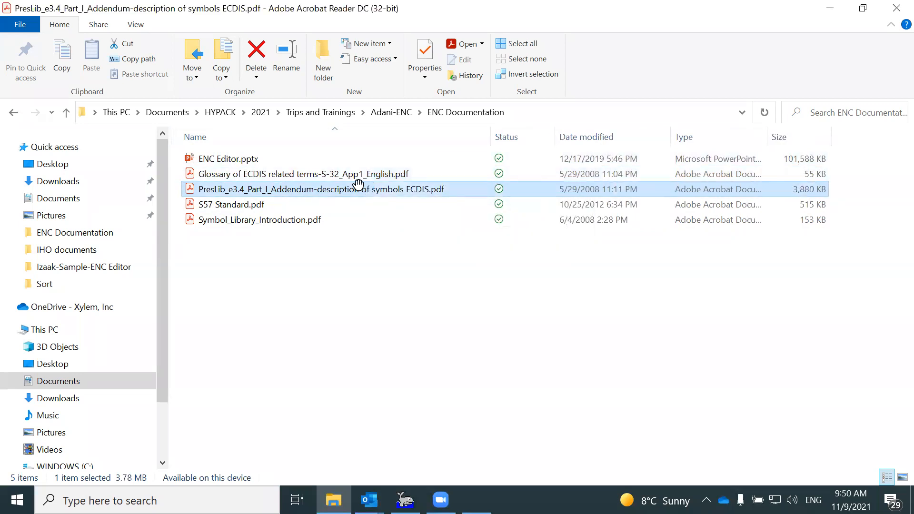
scroll(412, 259, "down", 10)
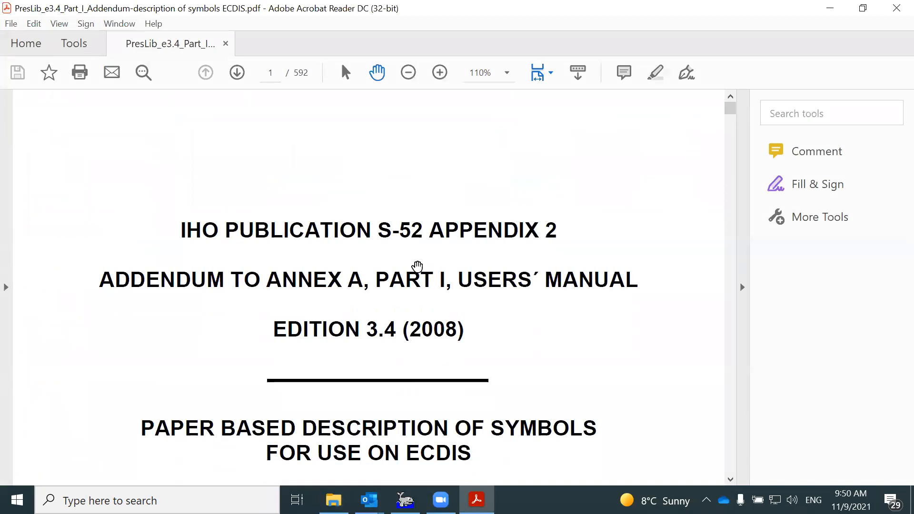
scroll(407, 232, "down", 10)
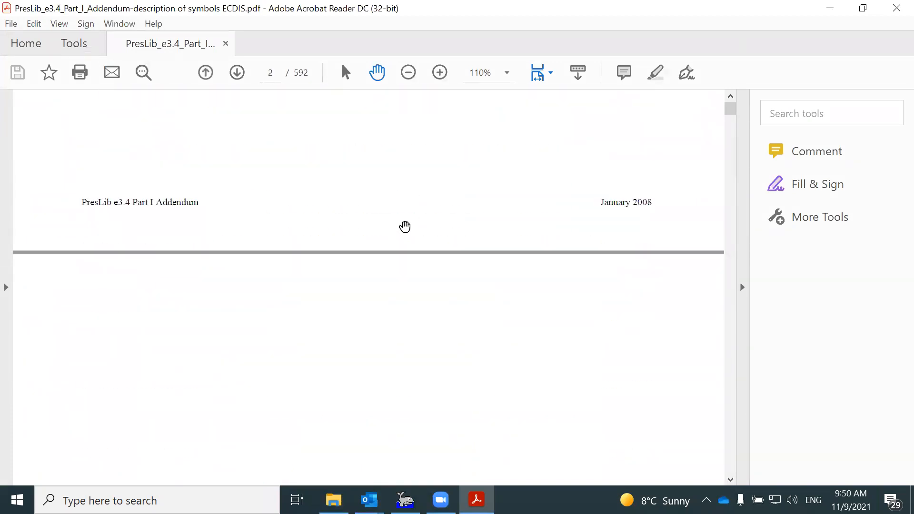
scroll(405, 223, "down", 10)
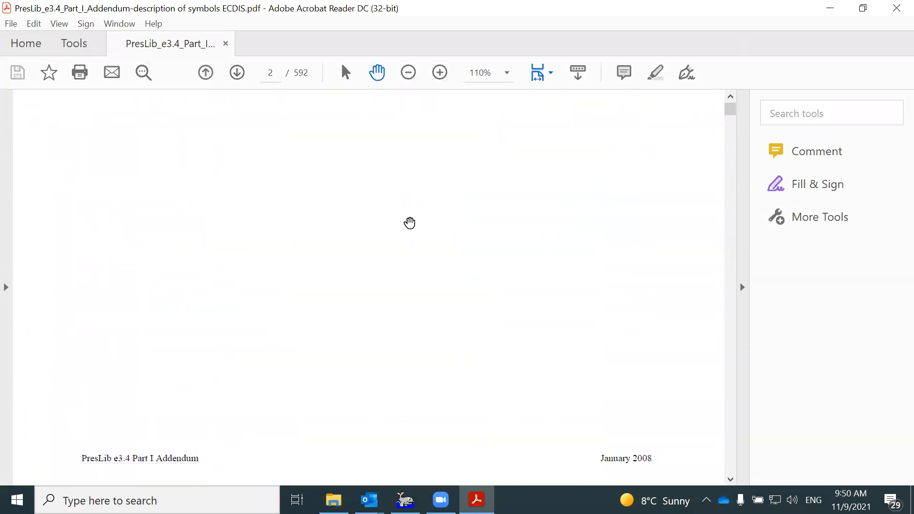
scroll(409, 223, "down", 3)
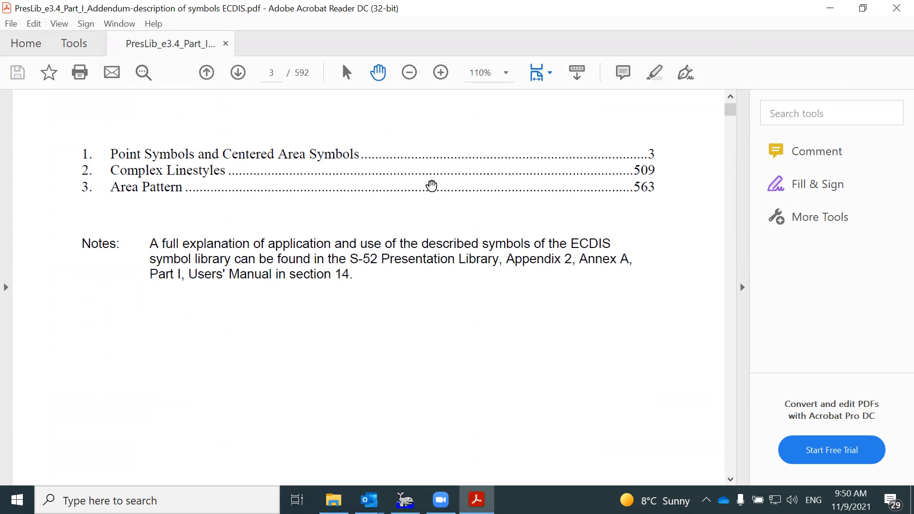
left_click(894, 12)
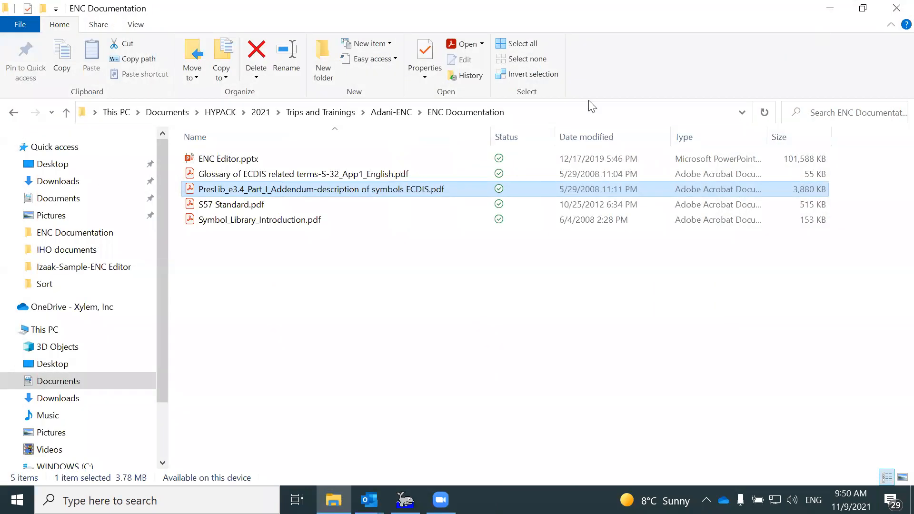
Step: Return to HYPACK, set the S57 colour scheme to Bathy Blue, and apply it to the chart
key("alt+Tab")
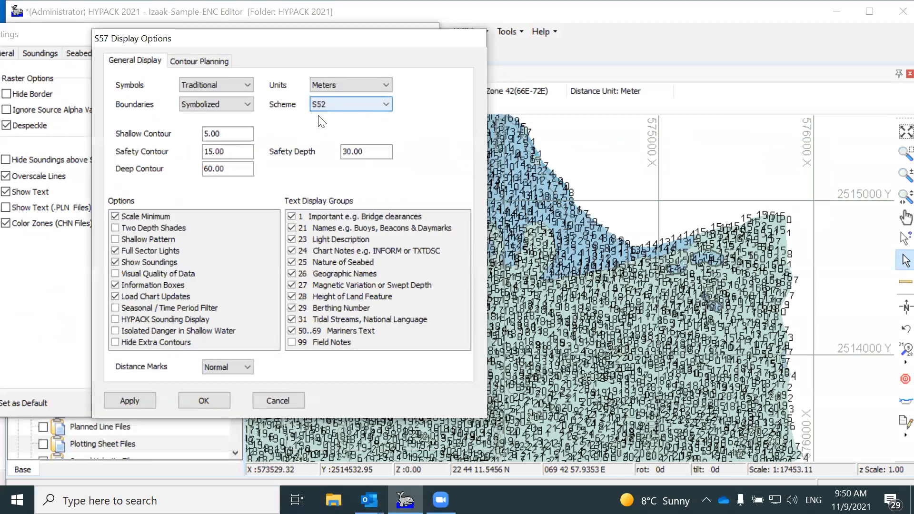
left_click(352, 105)
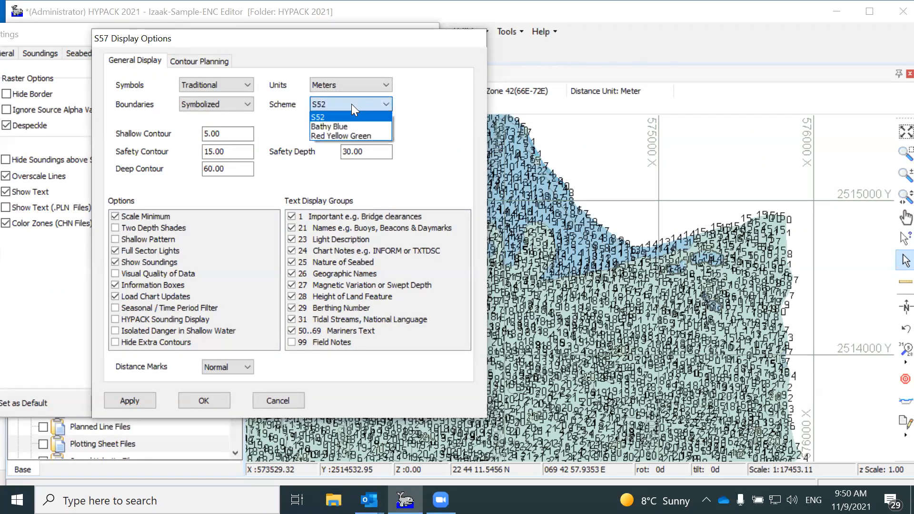
left_click(344, 127)
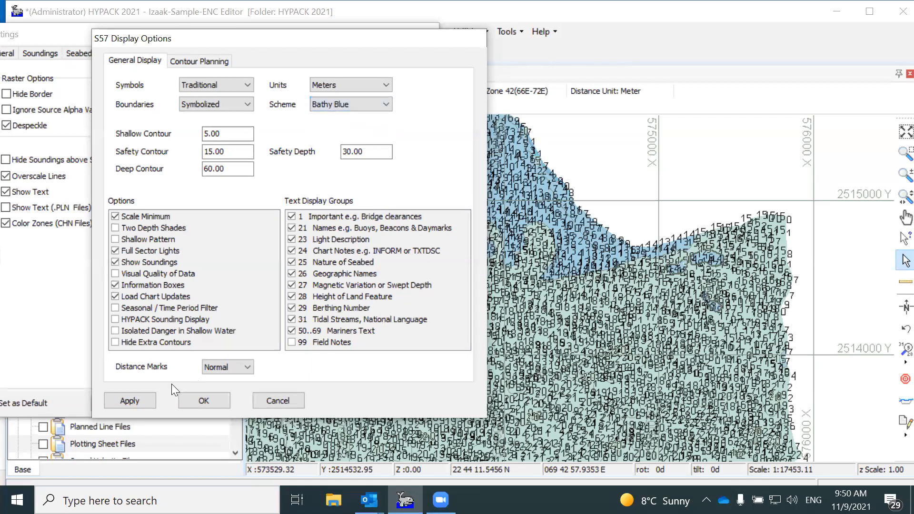
left_click(143, 395)
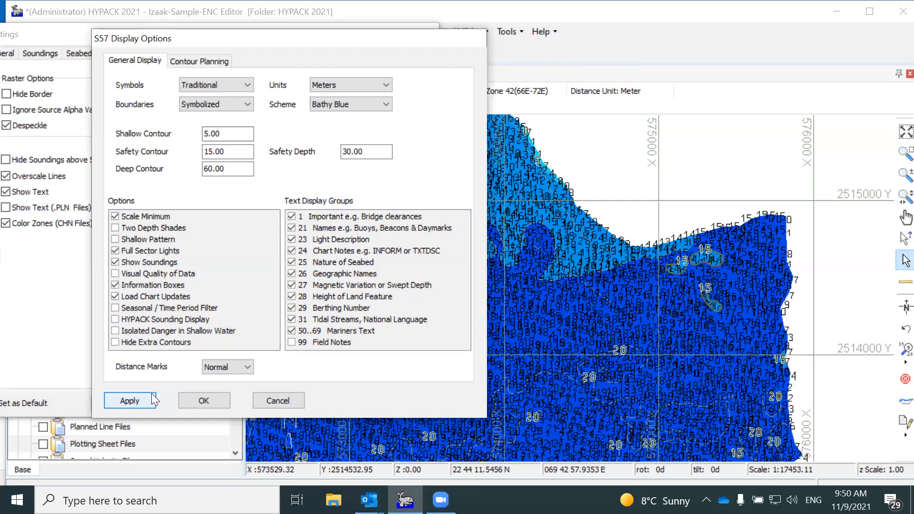
Step: Set the S57 colour scheme to Red Yellow Green, apply it to the chart, and close the settings
left_click(365, 109)
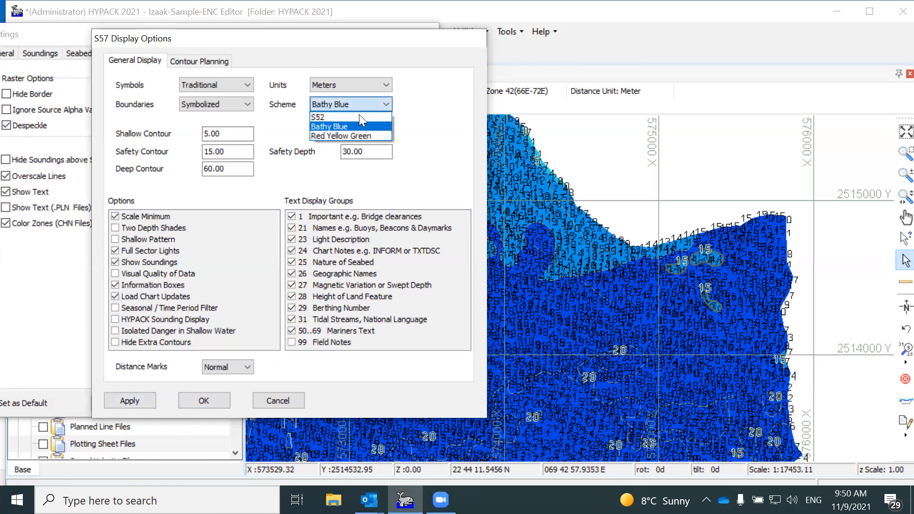
key("Down")
key("Down")
key("Return")
left_click(133, 398)
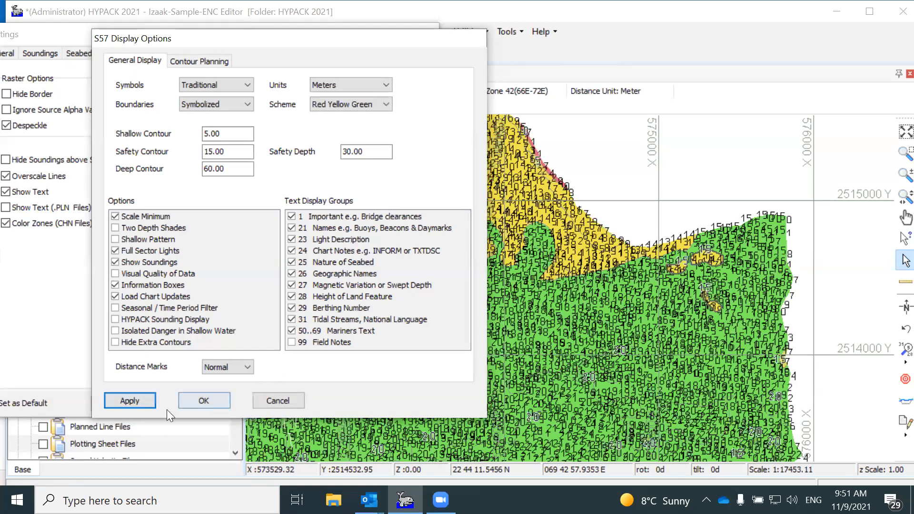
left_click(204, 400)
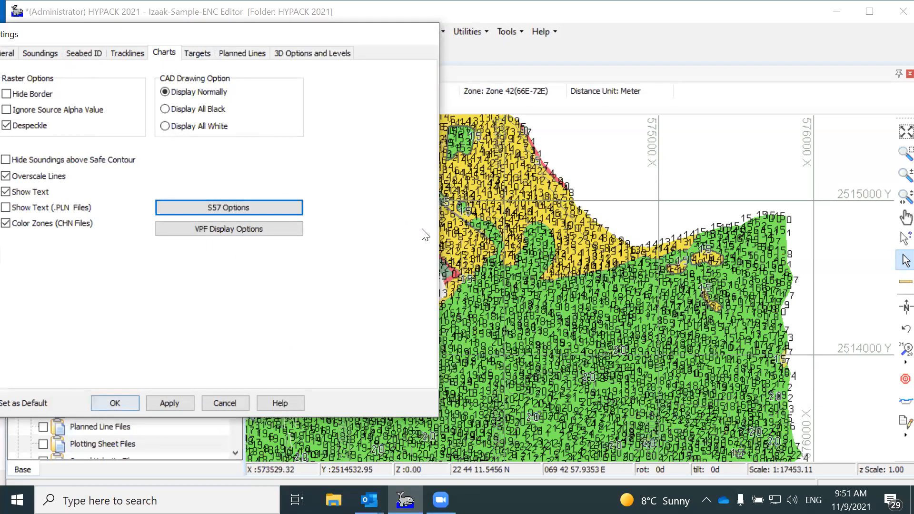
key("Return")
Step: Reopen the S57 display options from the chart settings, moving both dialogs aside to keep the map visible
scroll(514, 252, "down", 2)
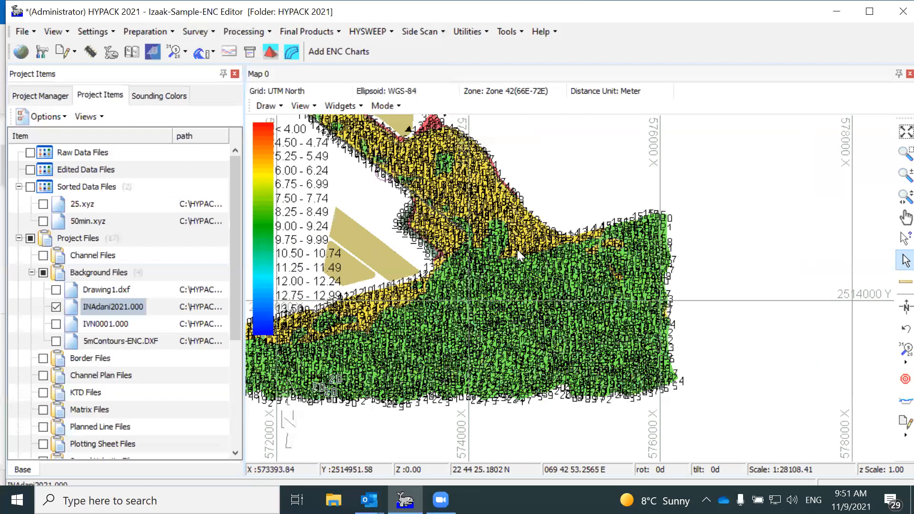
scroll(521, 159, "up", 3)
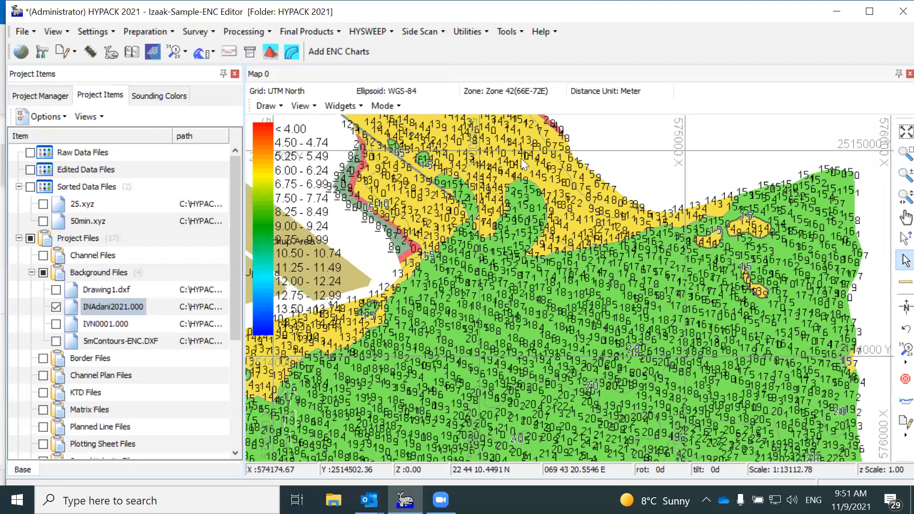
scroll(522, 158, "up", 1)
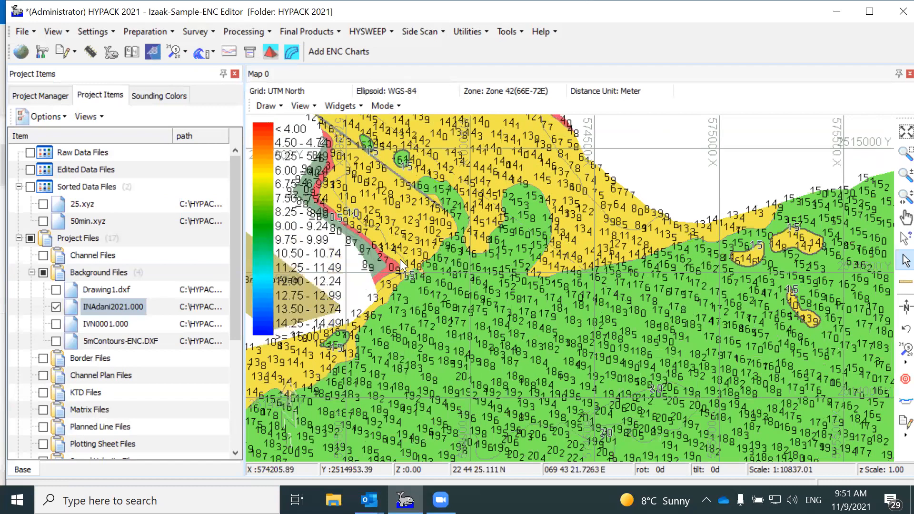
scroll(424, 245, "up", 4)
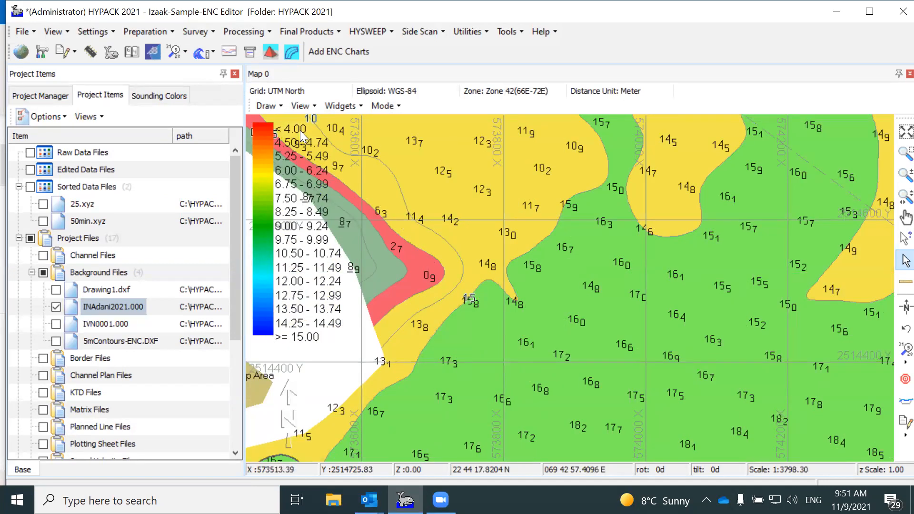
double_click(299, 131)
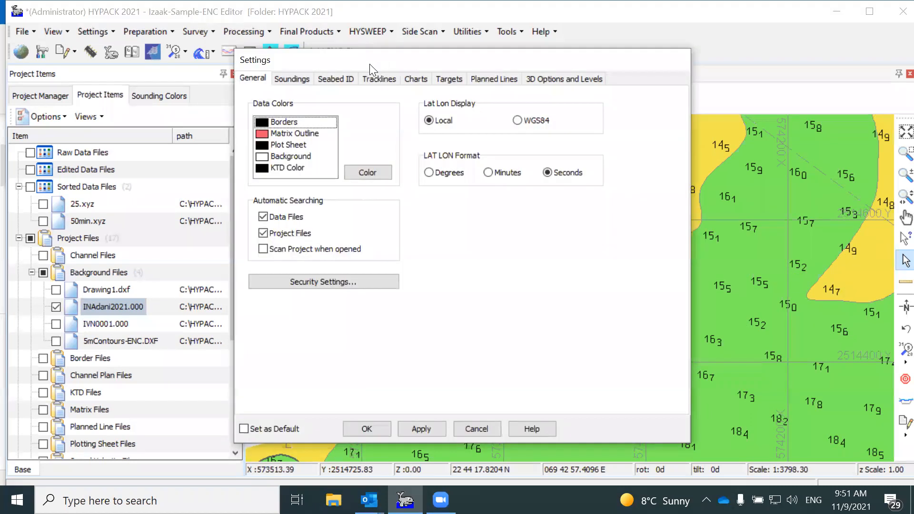
left_click_drag(370, 64, 22, 48)
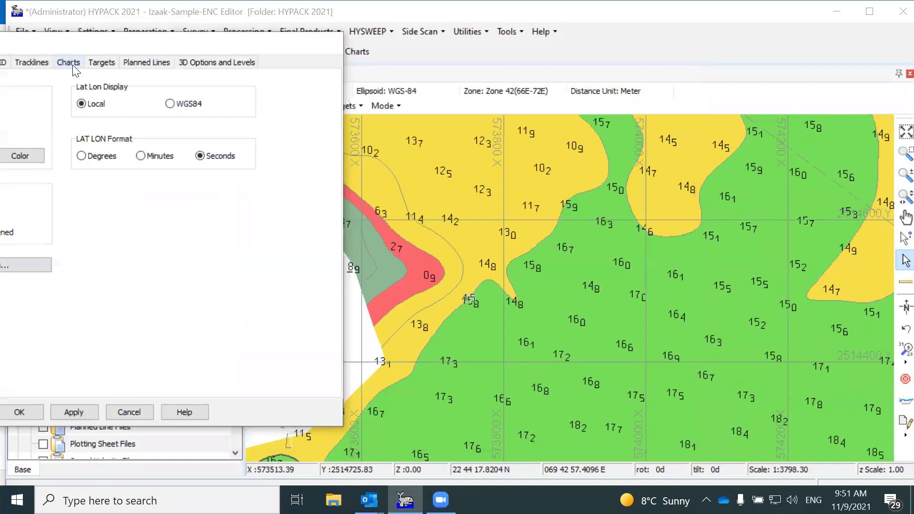
left_click(68, 62)
left_click(141, 215)
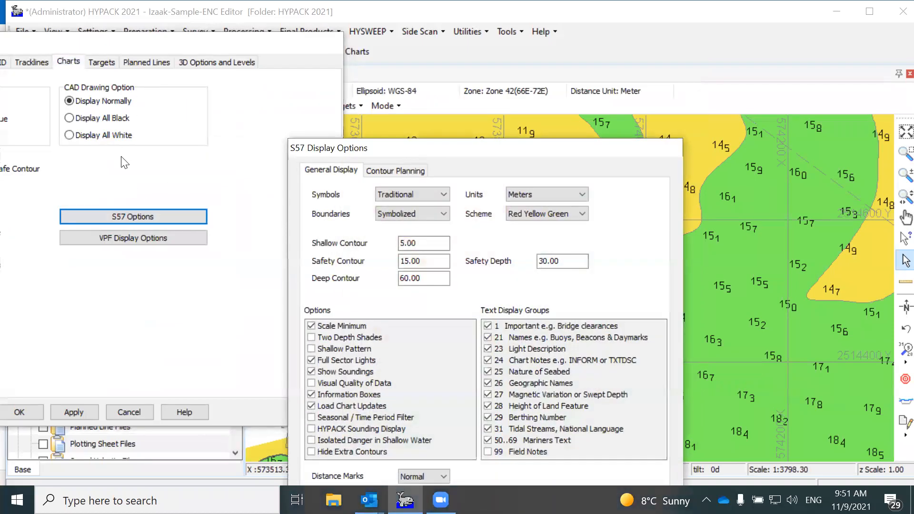
left_click_drag(416, 152, 143, 77)
Step: Set the S57 deep contour to 20, apply the change, and close the settings
left_click_drag(143, 169, 102, 168)
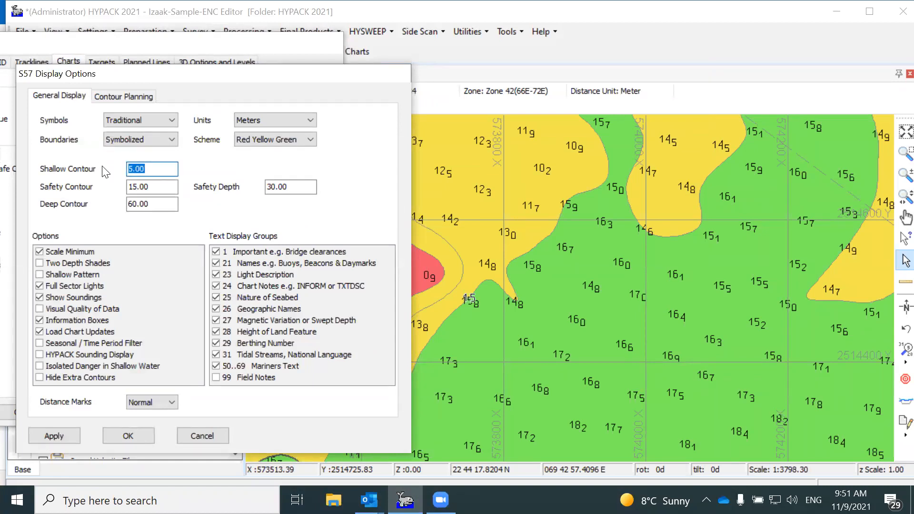
key("Tab")
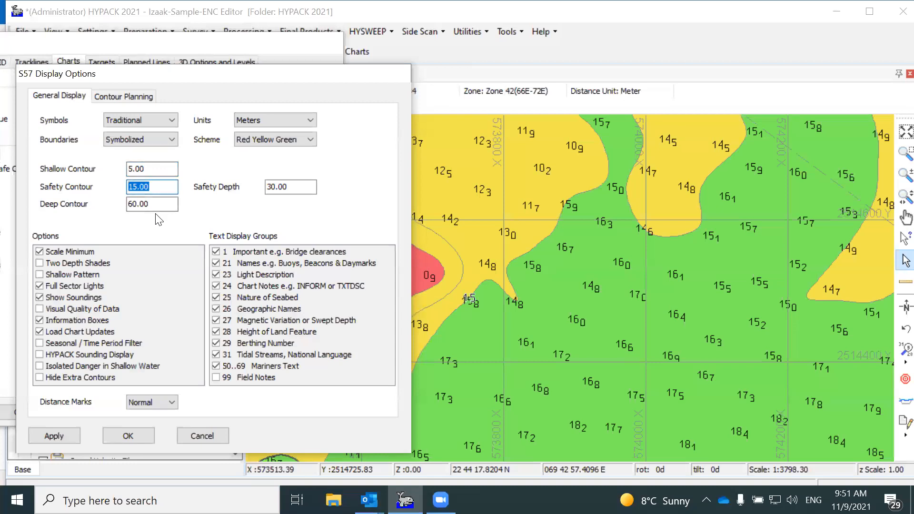
left_click_drag(160, 205, 99, 212)
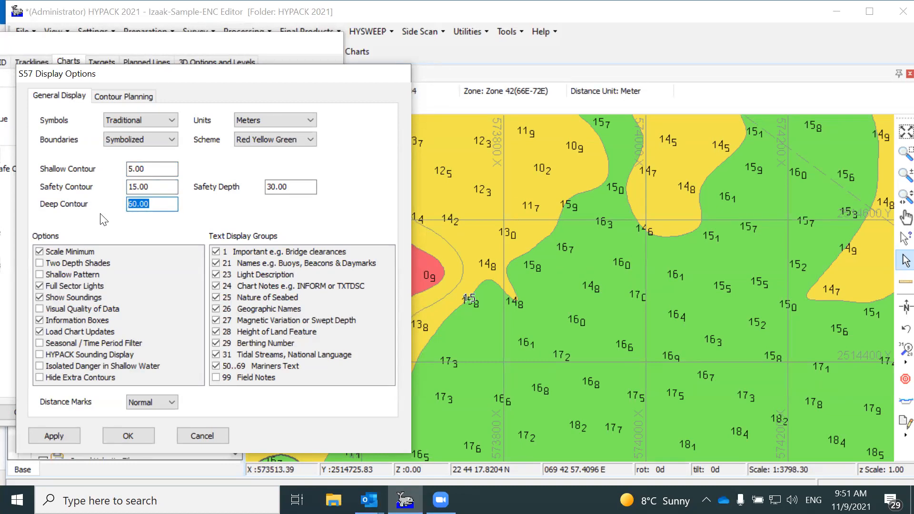
type("20")
left_click(67, 432)
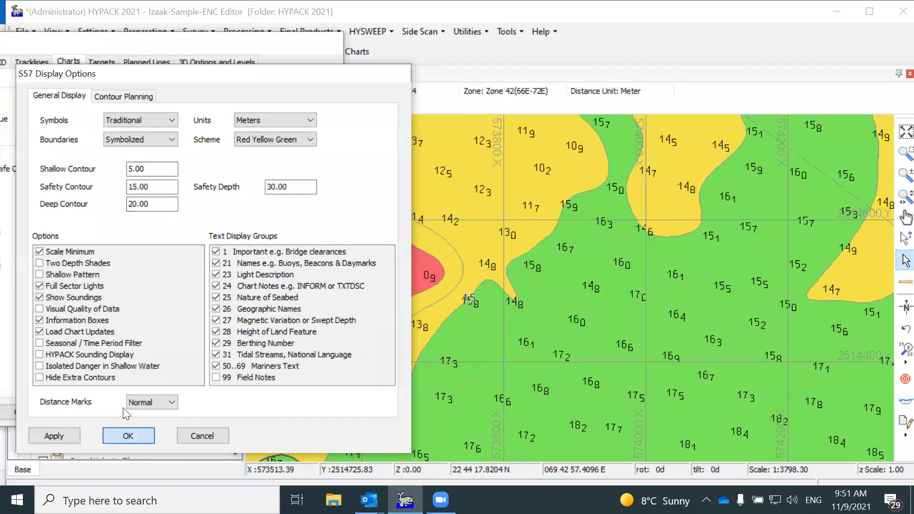
left_click(124, 434)
left_click(23, 410)
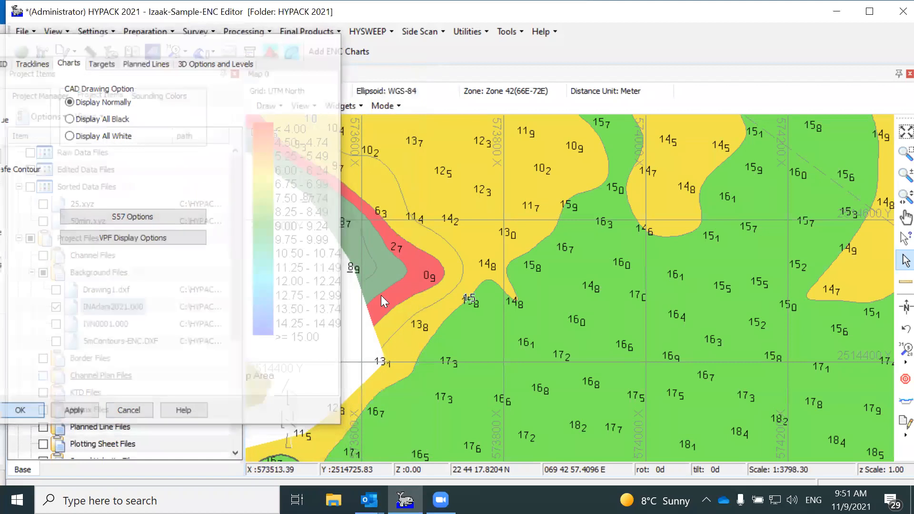
Step: Examine the depth-area colours and soundings around the 20 m contours in the chart's southern part
scroll(425, 142, "down", 1)
scroll(425, 142, "down", 1)
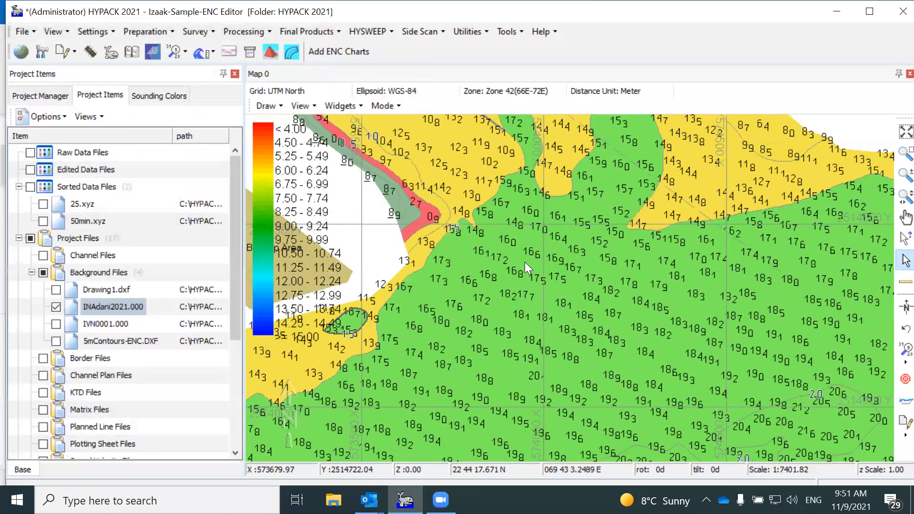
scroll(524, 262, "down", 2)
scroll(495, 210, "up", 3)
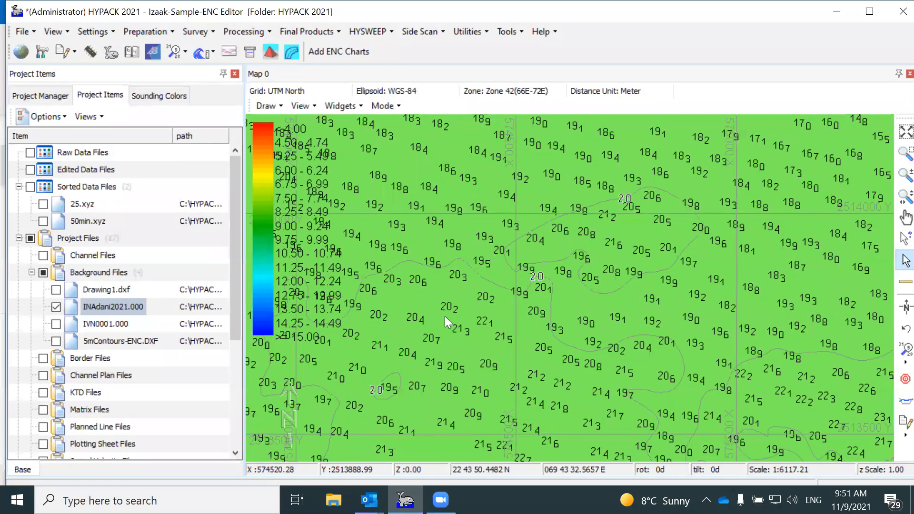
scroll(445, 322, "down", 1)
scroll(432, 304, "down", 1)
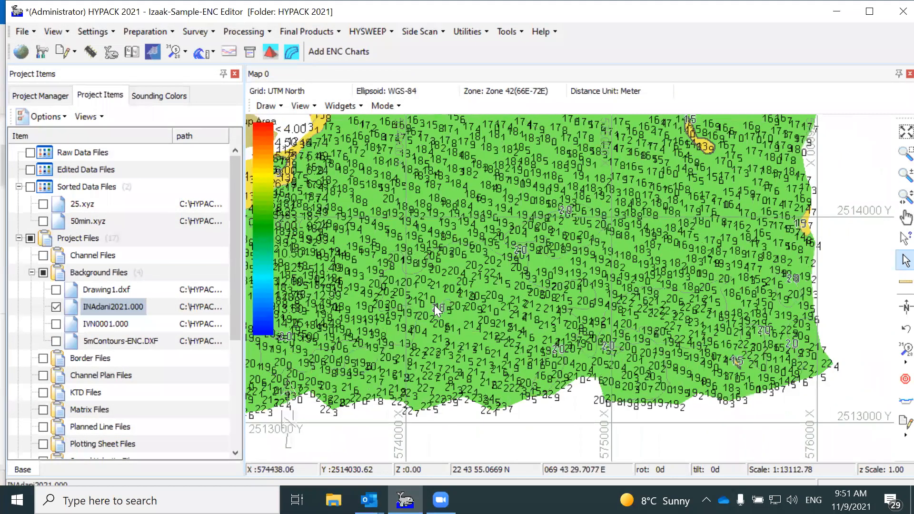
scroll(430, 285, "up", 3)
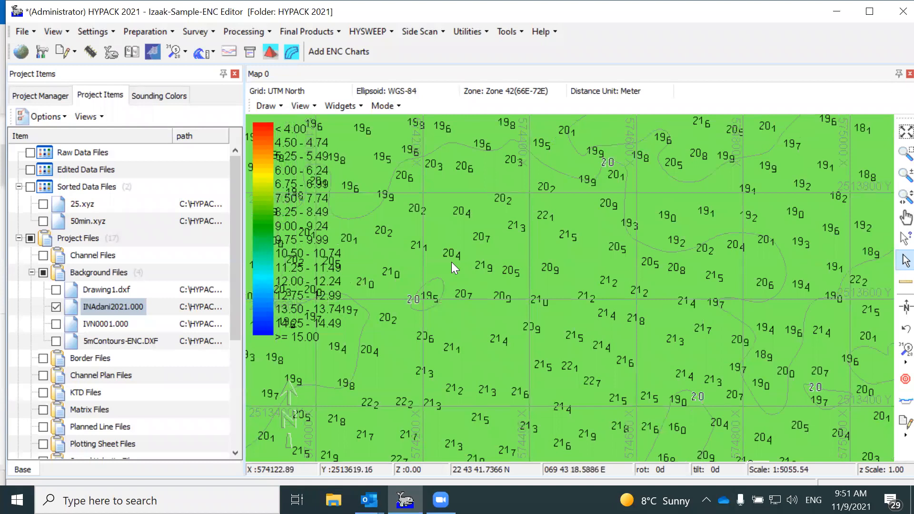
scroll(451, 264, "down", 1)
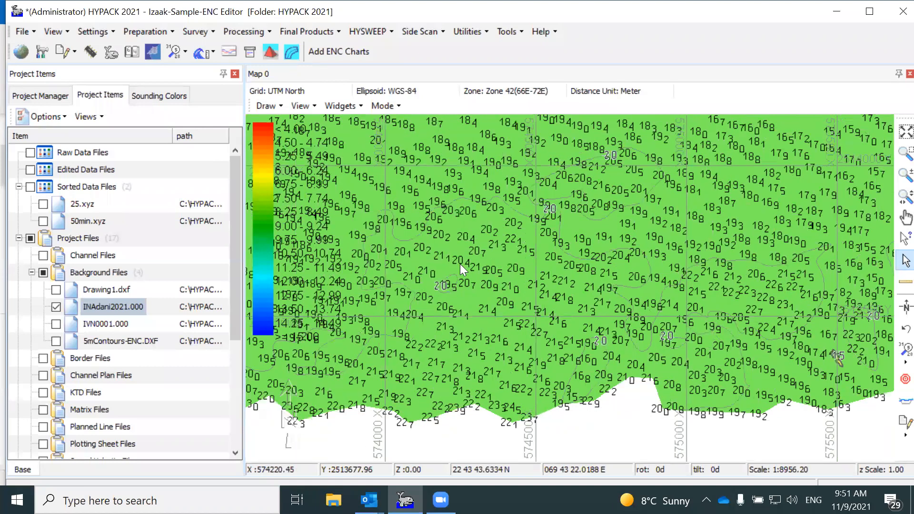
scroll(464, 268, "down", 1)
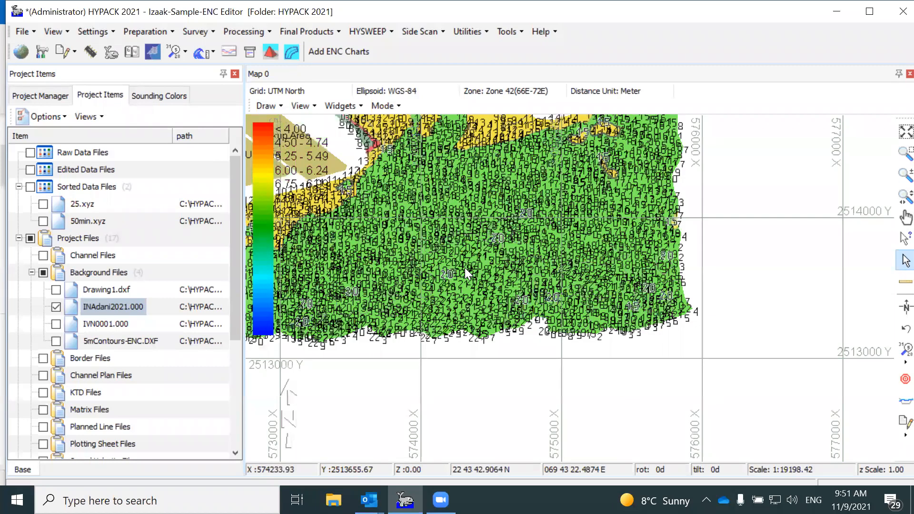
scroll(465, 268, "up", 1)
Step: Reopen the S57 display options from the chart settings, set the colour scheme to S52, and apply it
key("F9")
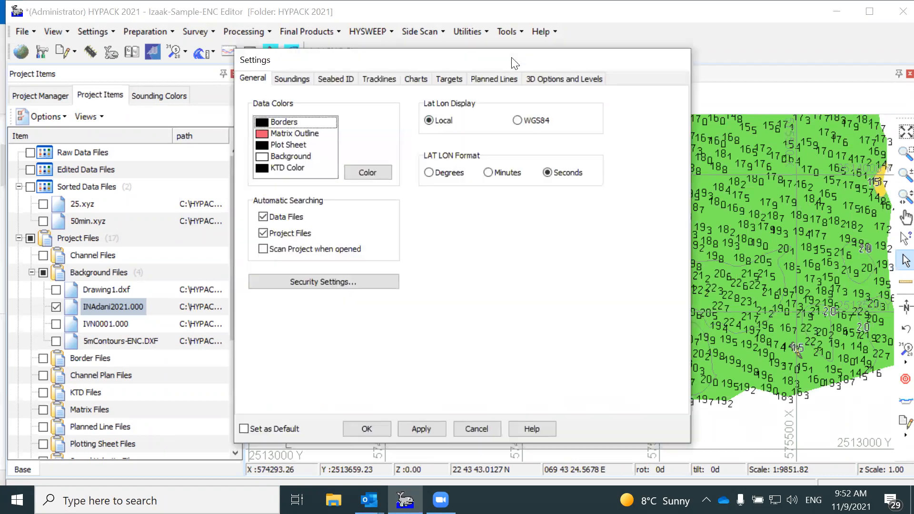
left_click_drag(333, 59, 53, 27)
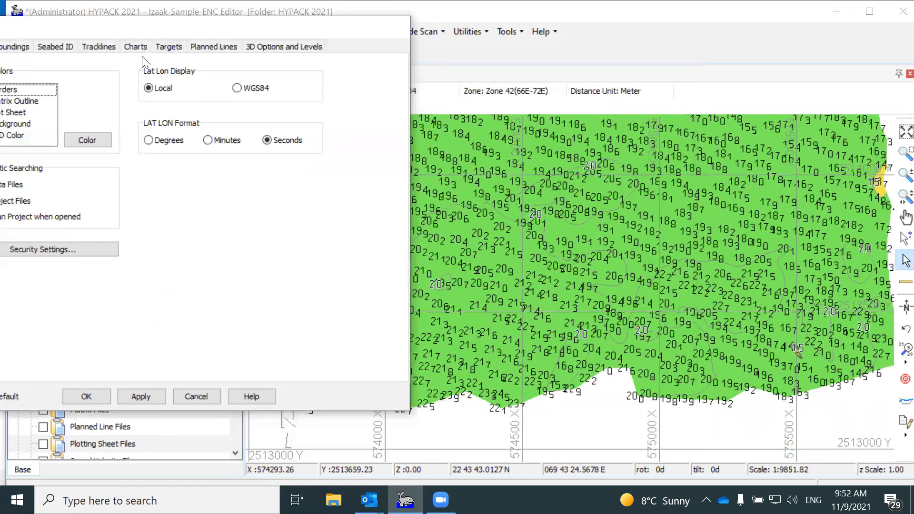
left_click(136, 45)
left_click_drag(184, 29, 270, 19)
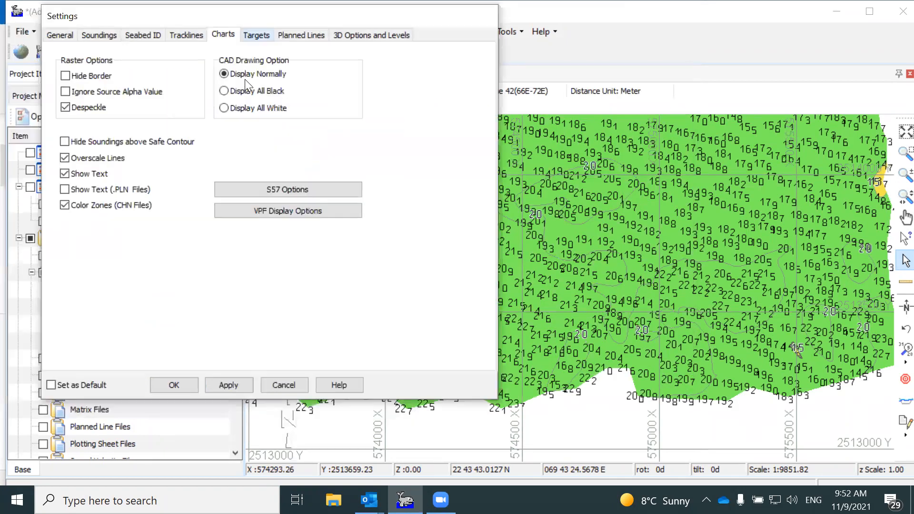
left_click(267, 187)
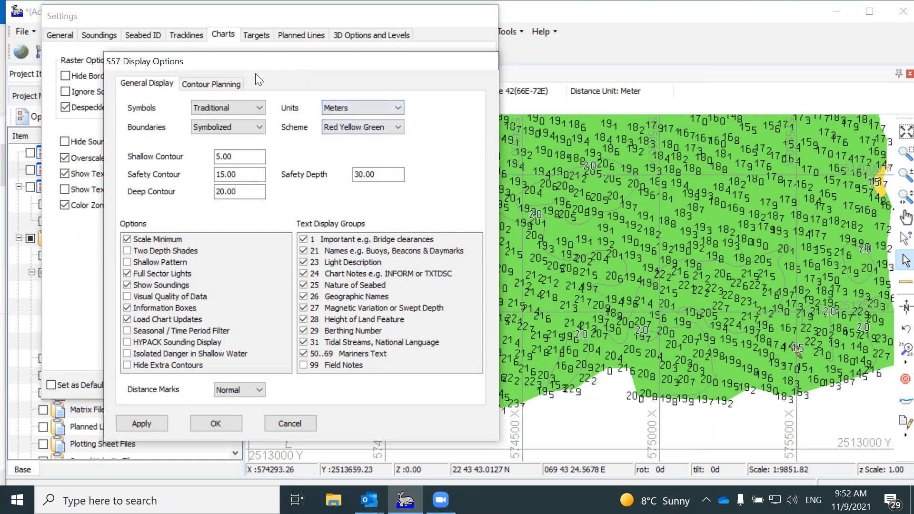
left_click(371, 126)
left_click(348, 139)
left_click(156, 424)
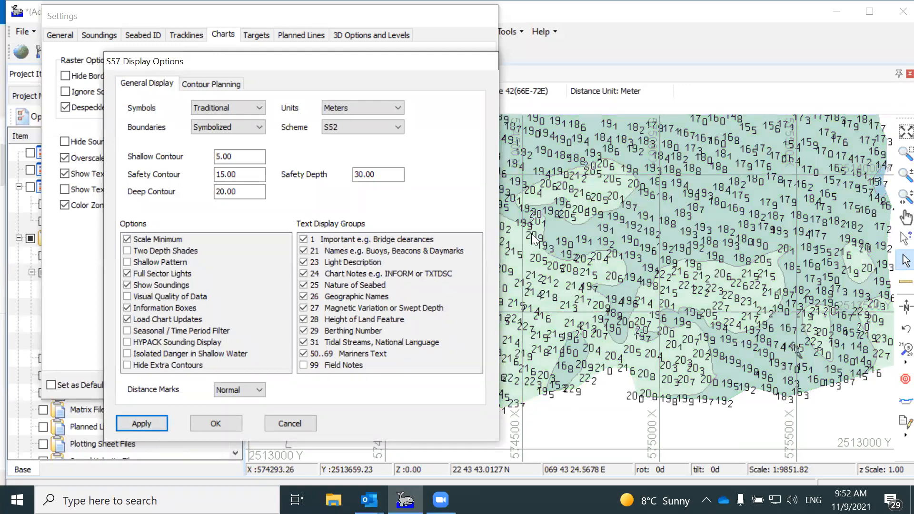
Step: Switch the S57 colour scheme back to Red Yellow Green, apply it, and accept the display options
left_click(384, 119)
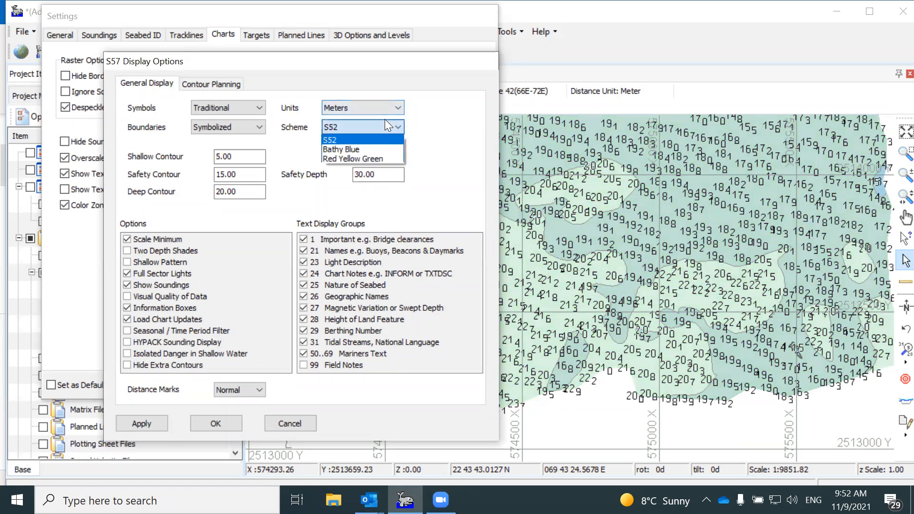
left_click(367, 158)
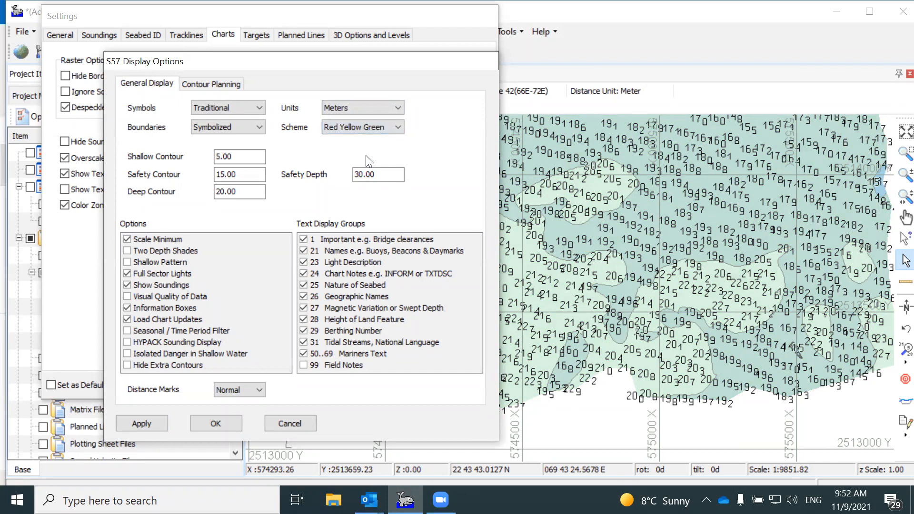
left_click(160, 419)
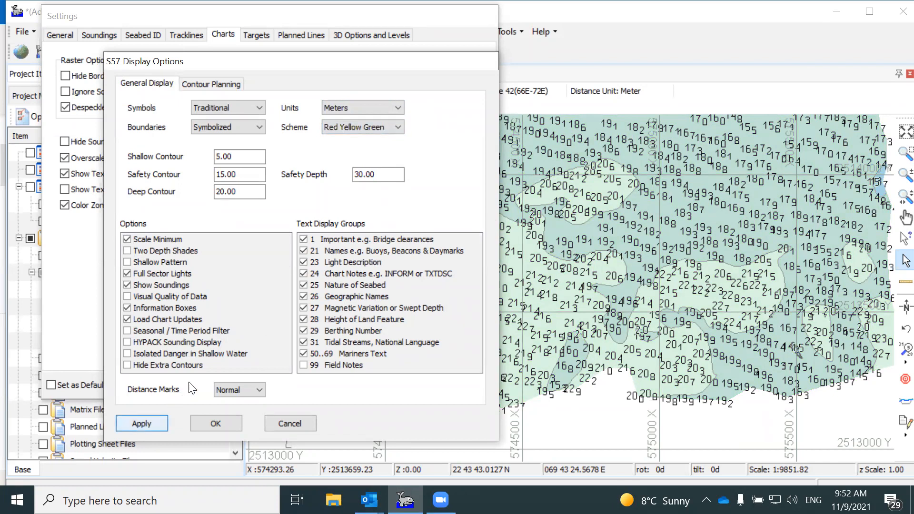
left_click(209, 420)
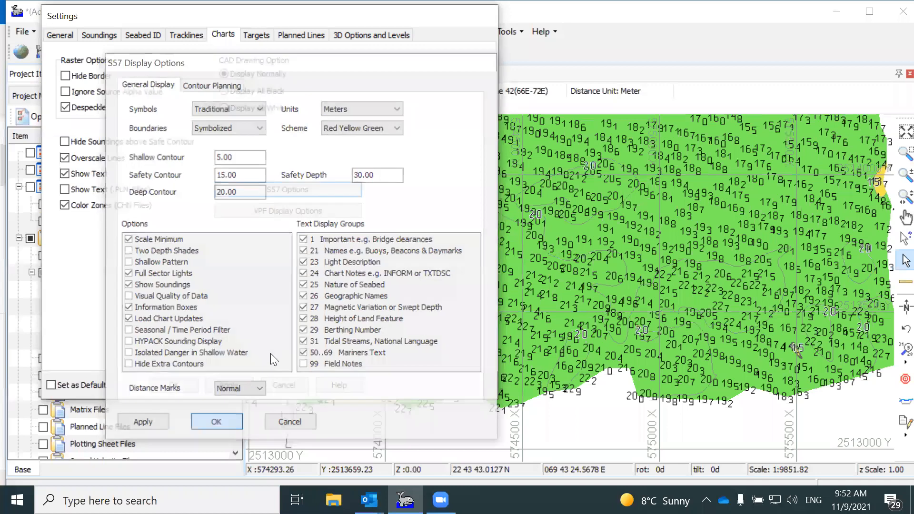
Step: Return the S57 colour scheme to S52, apply it to the chart, and accept the display options
left_click(303, 186)
left_click(582, 214)
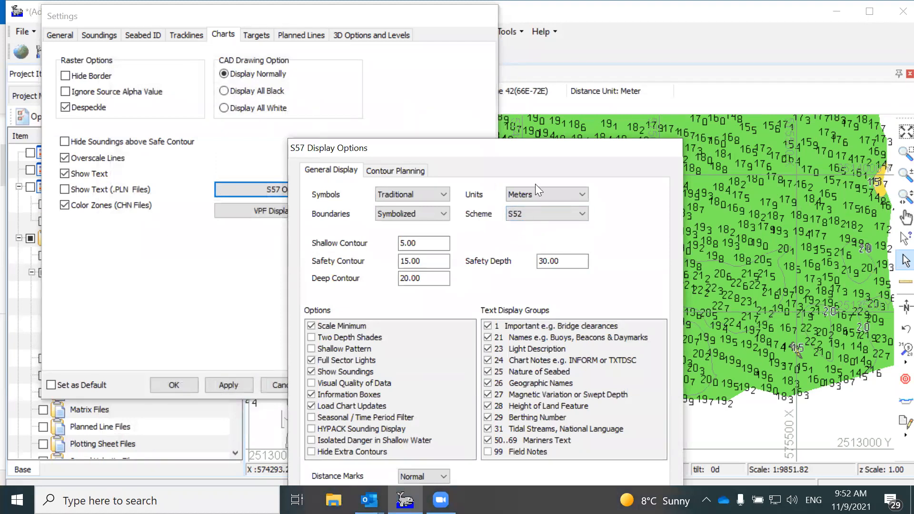
left_click_drag(533, 152, 347, 87)
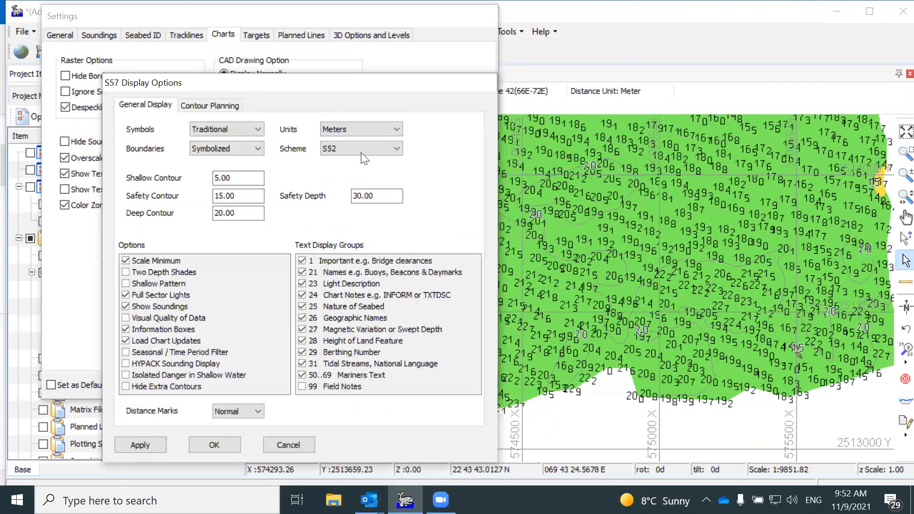
left_click(361, 148)
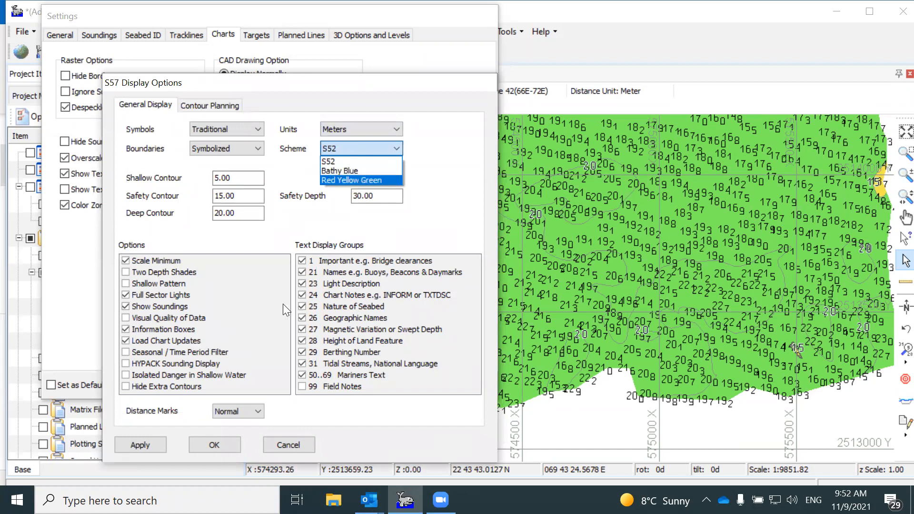
left_click(163, 439)
left_click(143, 440)
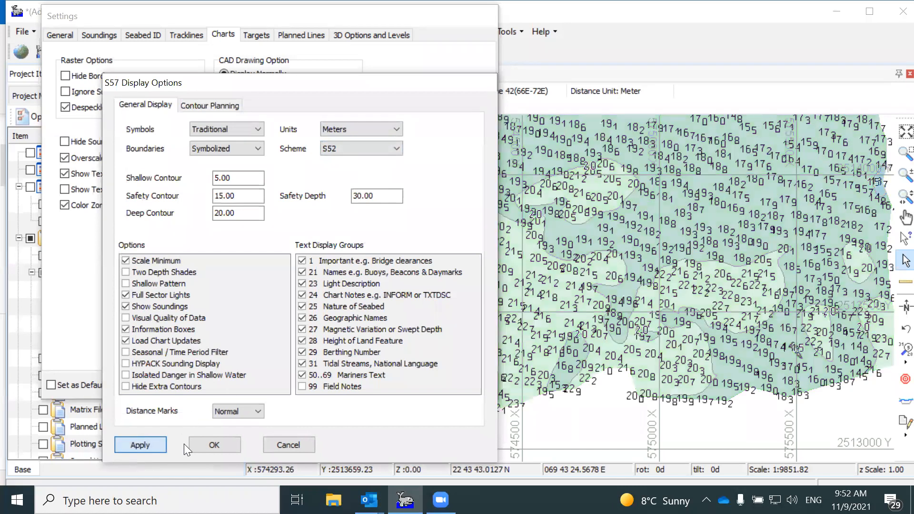
left_click(198, 442)
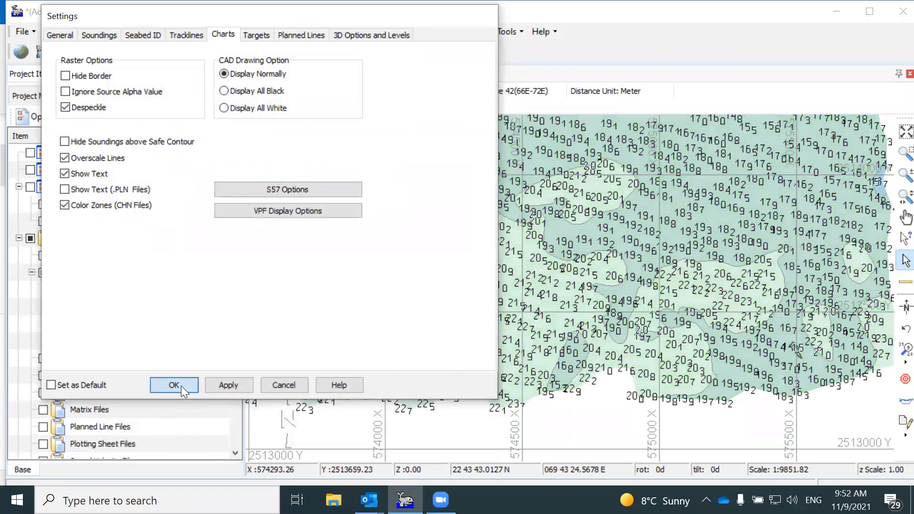
Step: Accept the chart settings and review the S52 depth areas around the channel beside the Backup Area
left_click(181, 386)
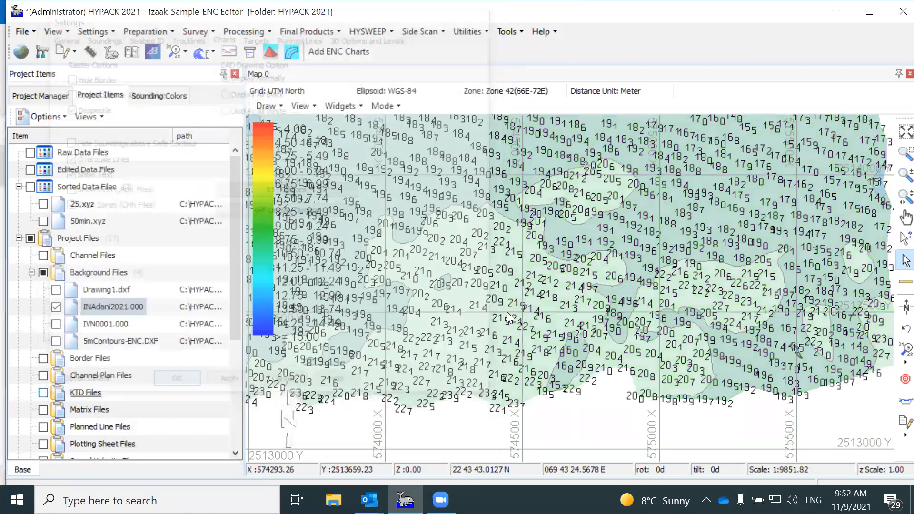
scroll(454, 200, "down", 2)
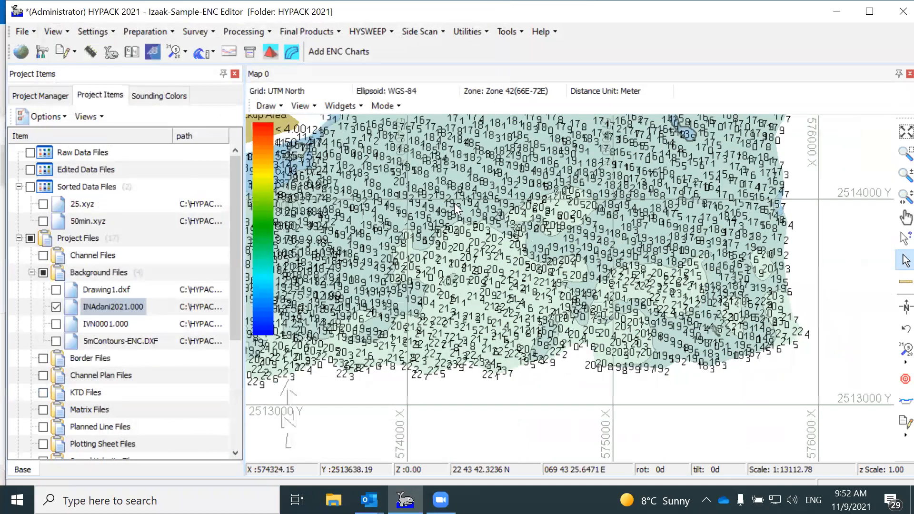
scroll(455, 204, "up", 3)
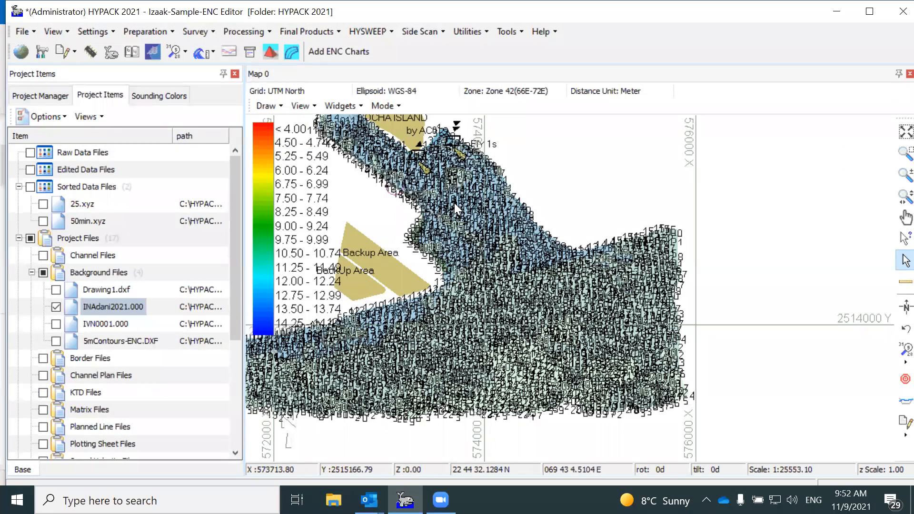
scroll(455, 205, "down", 2)
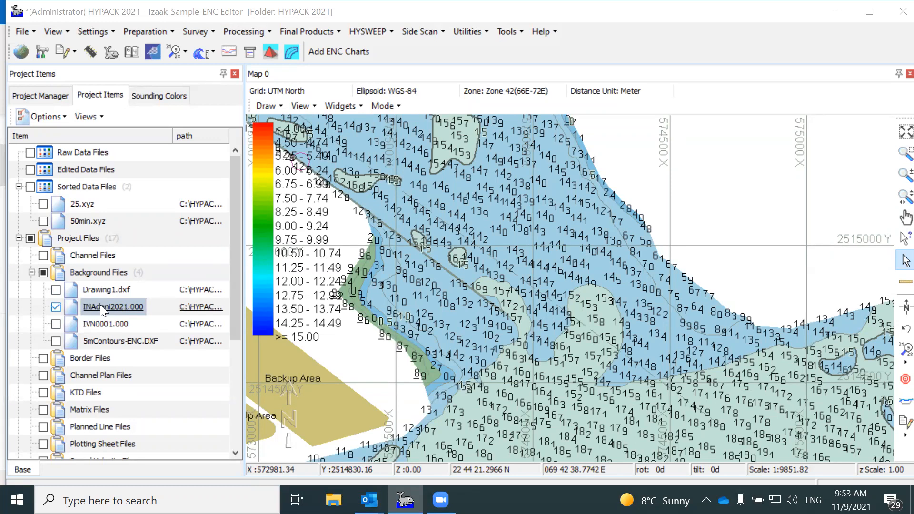
Step: Open the INAdani2021.000 background chart in the ENC Editor, maximize the editor window, and inspect the channel's depth areas
left_click(111, 309)
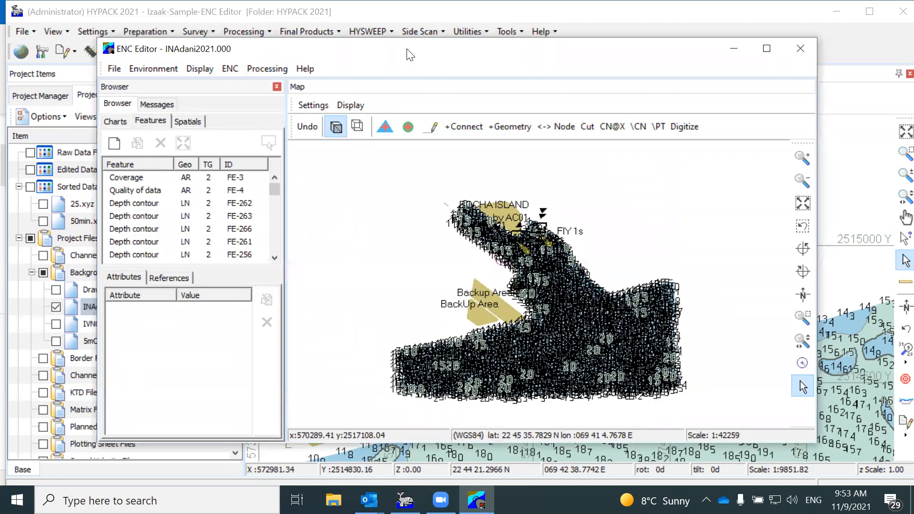
double_click(410, 55)
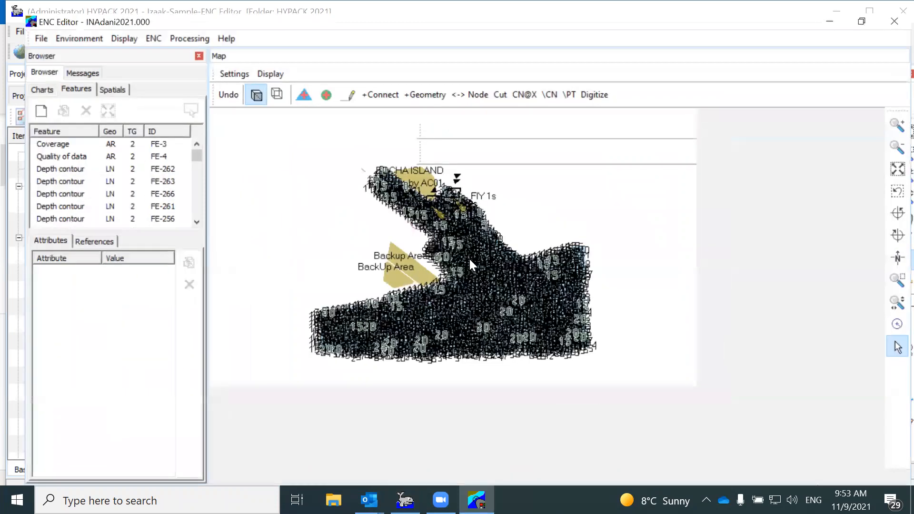
scroll(310, 245, "up", 1)
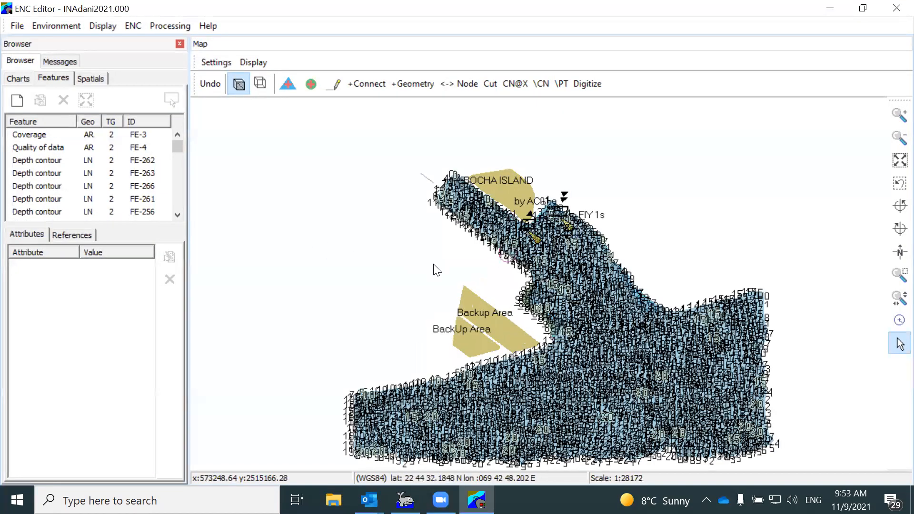
scroll(433, 266, "up", 1)
scroll(469, 246, "up", 3)
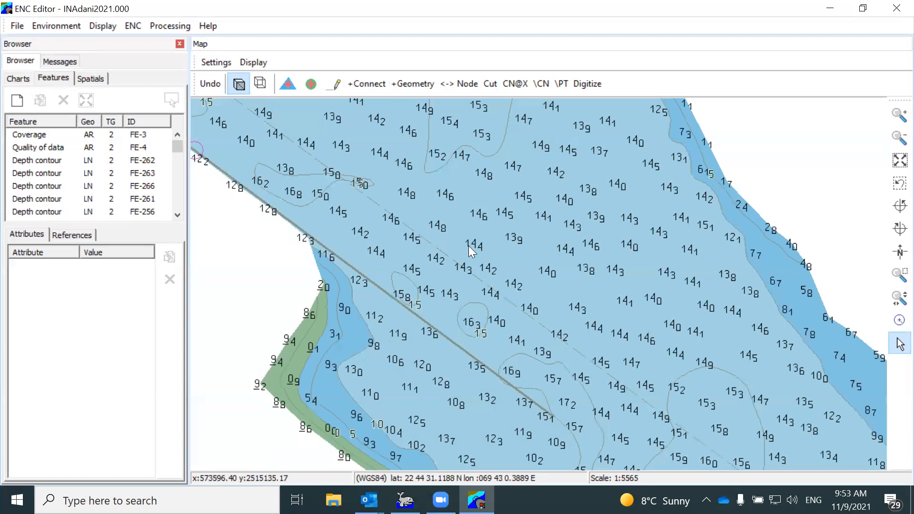
scroll(492, 207, "down", 2)
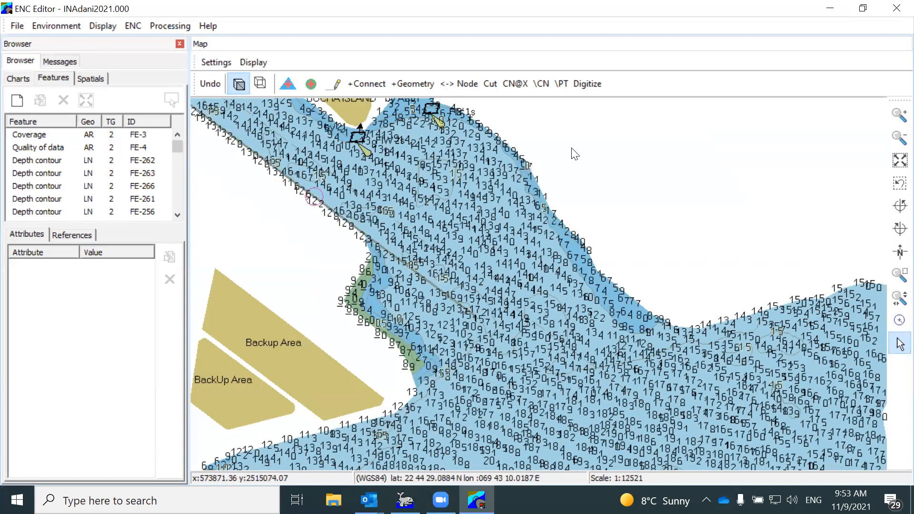
scroll(573, 153, "up", 1)
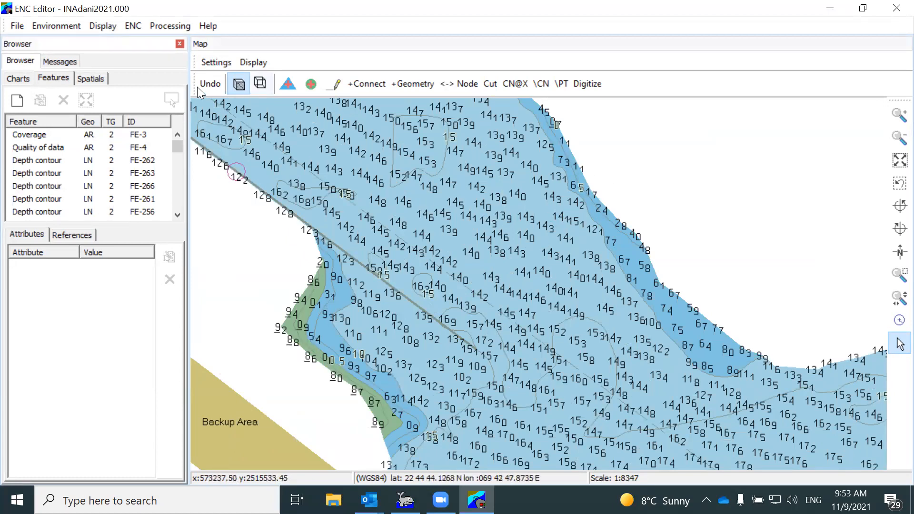
Step: In the S57 display options, set shallow contour 5, safety contour 15, deep contour 20 and safety depth 20, and apply them
left_click(97, 27)
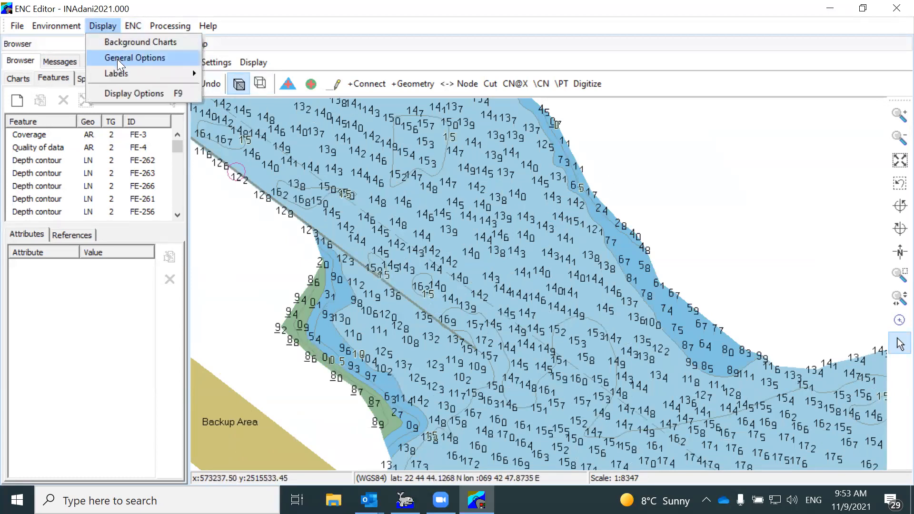
left_click(126, 92)
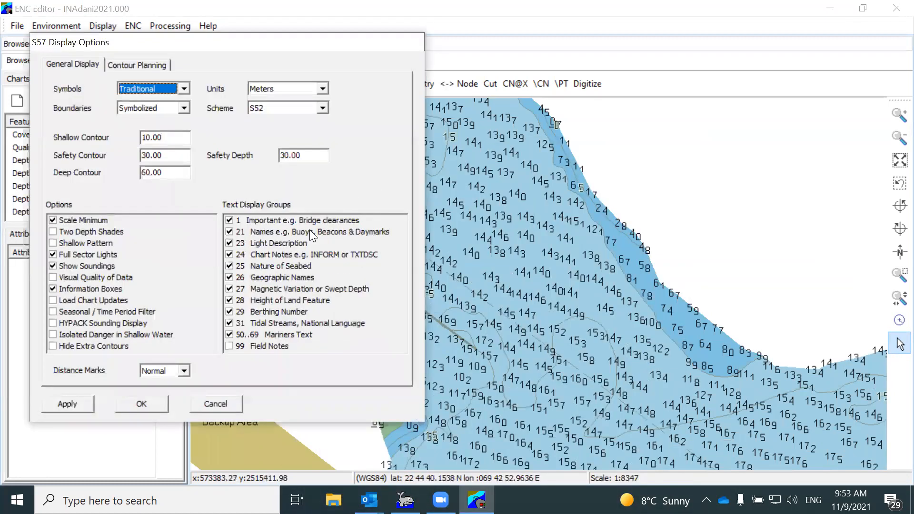
left_click_drag(175, 137, 137, 174)
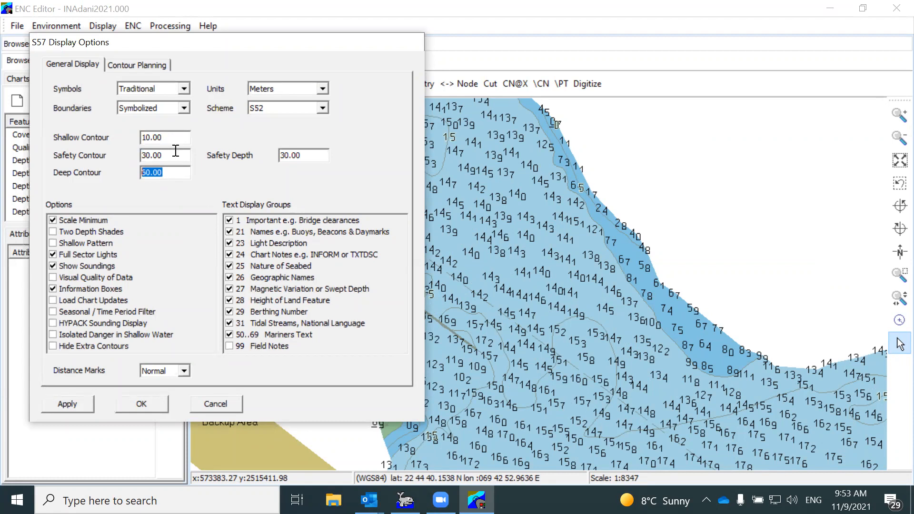
left_click_drag(175, 137, 126, 163)
type("5")
type("1")
type("5")
left_click_drag(174, 176, 128, 179)
type("20")
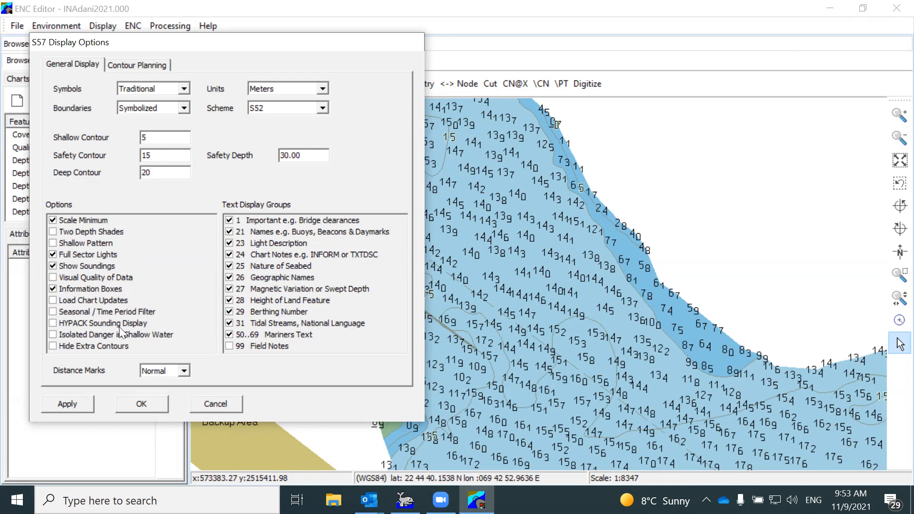
left_click_drag(312, 155, 264, 162)
type("20")
left_click(68, 404)
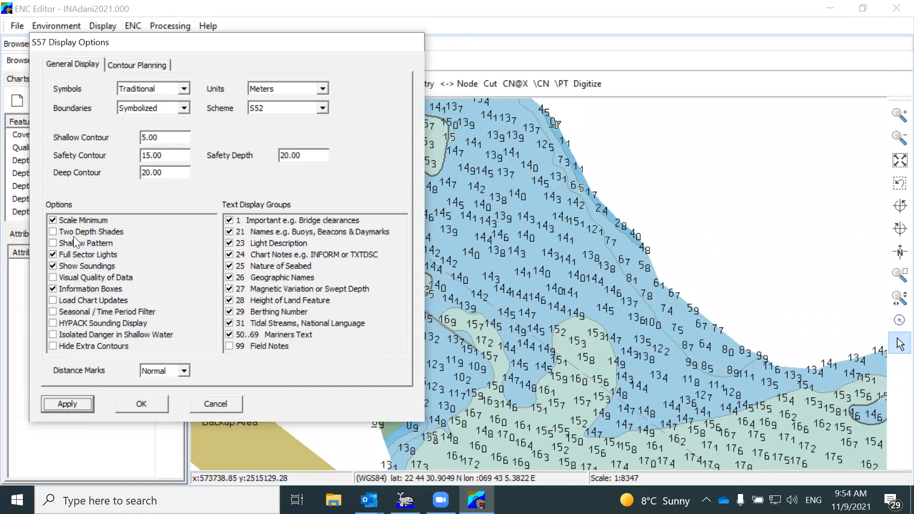
Step: Compare the chart with soundings hidden and shown, applying each change and leaving Show Soundings off
left_click(54, 265)
left_click(80, 401)
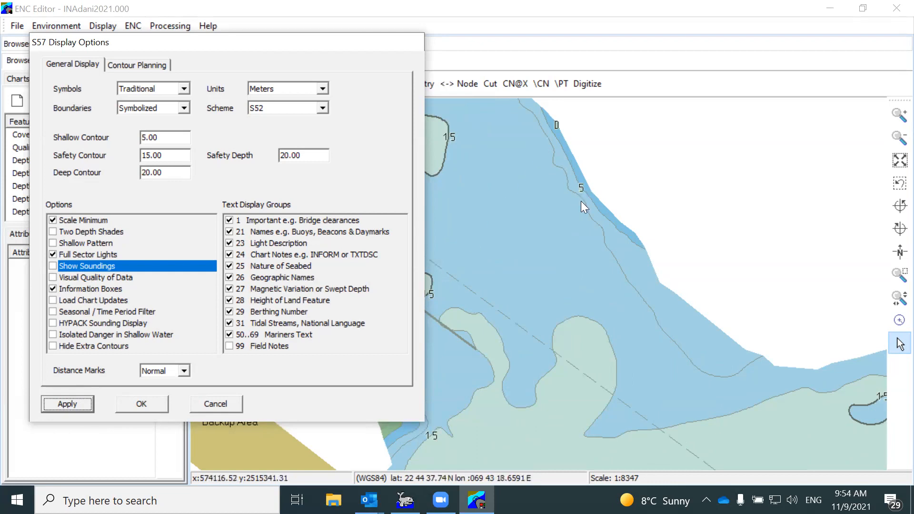
left_click(53, 287)
left_click(53, 265)
left_click(67, 404)
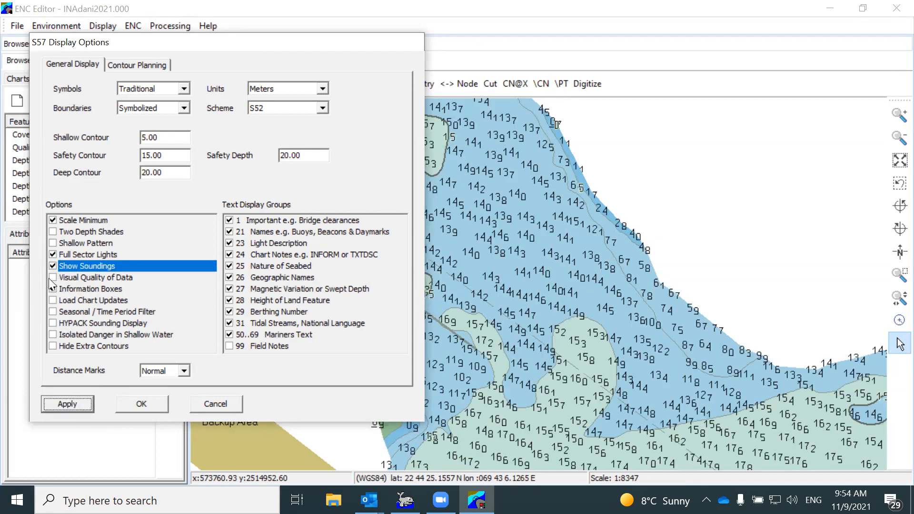
left_click(53, 265)
left_click(72, 403)
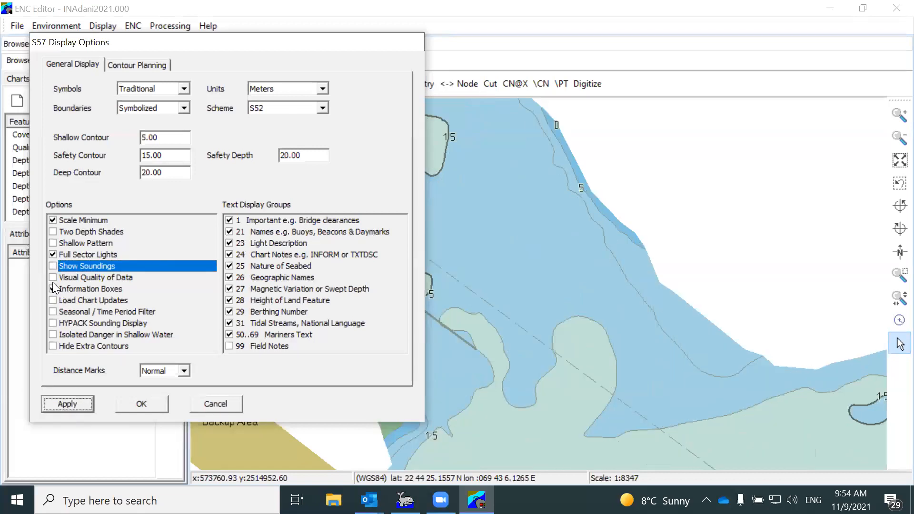
Step: Toggle the Visual Quality of Data display on and off to compare the chart, applying each change and leaving it off
left_click(53, 277)
left_click(86, 404)
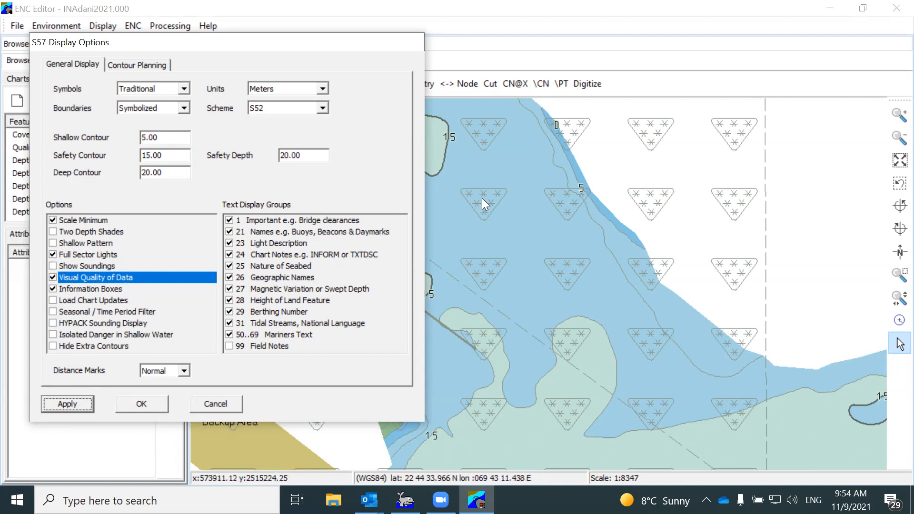
left_click(53, 276)
left_click(84, 403)
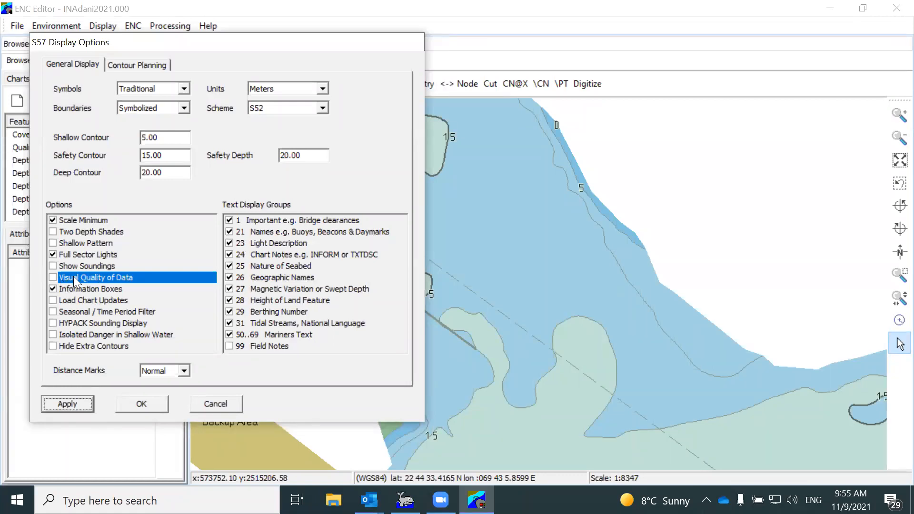
left_click(54, 275)
left_click(71, 402)
left_click(54, 276)
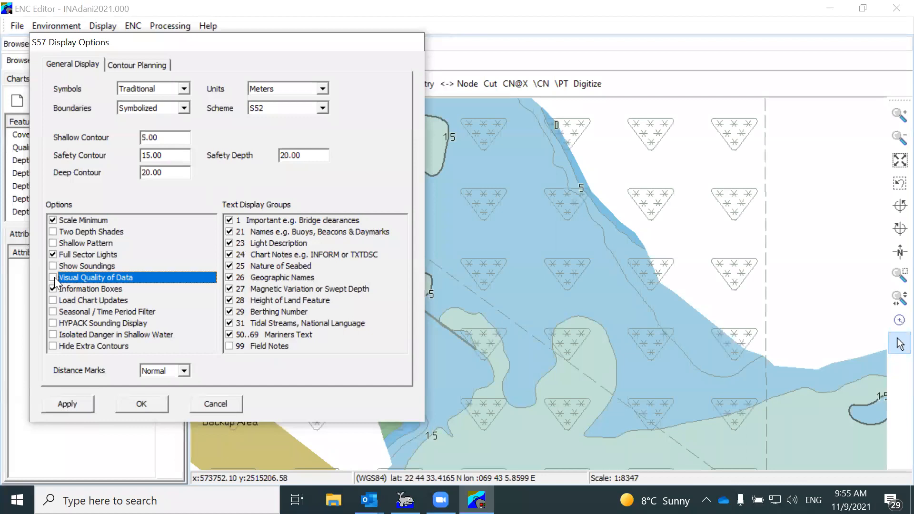
left_click(82, 400)
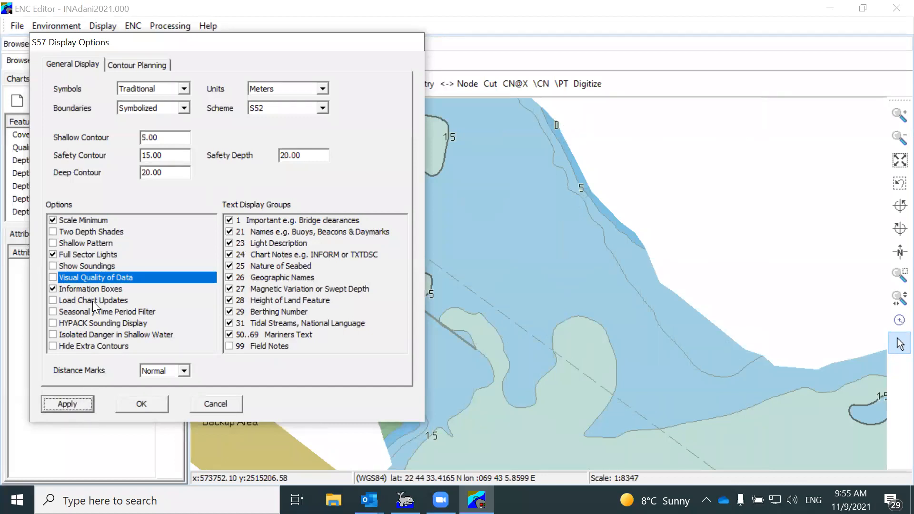
Step: Enable Load Chart Updates, HYPACK Sounding Display and Show Soundings, and apply them to the chart
left_click(53, 301)
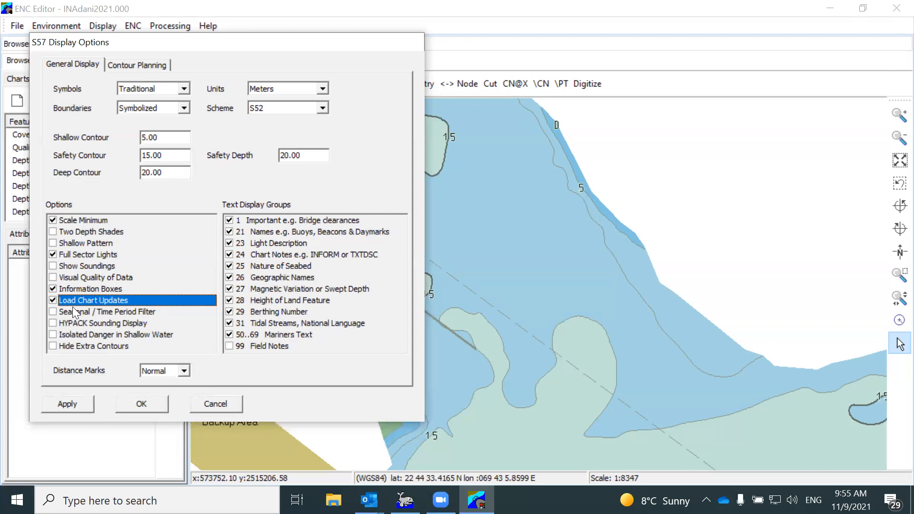
left_click(52, 324)
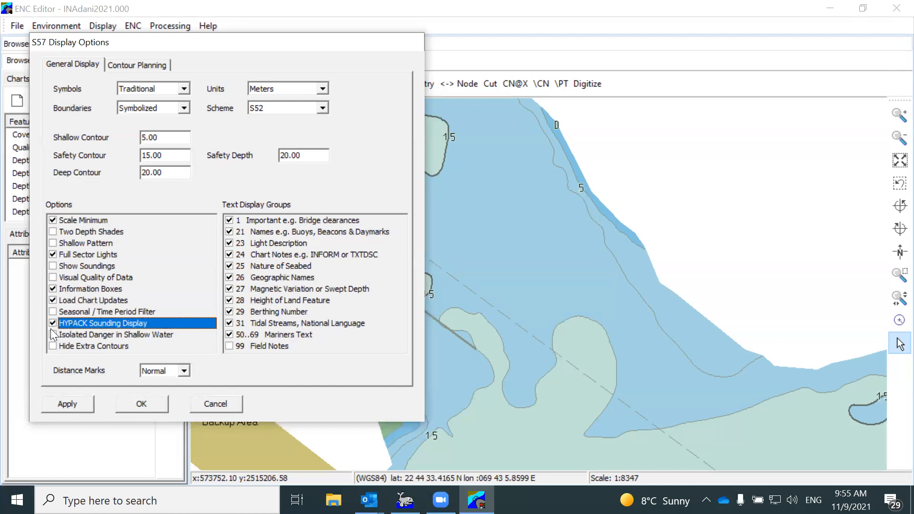
left_click(78, 402)
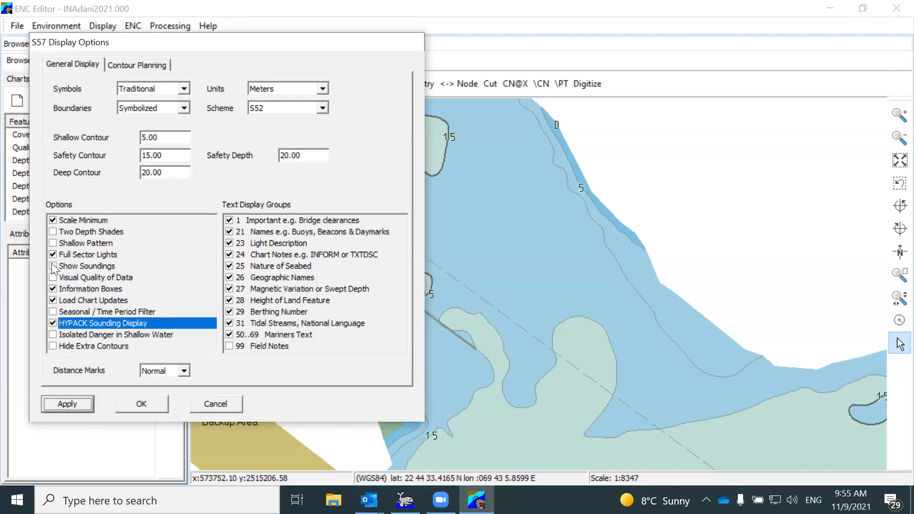
left_click(52, 266)
left_click(77, 409)
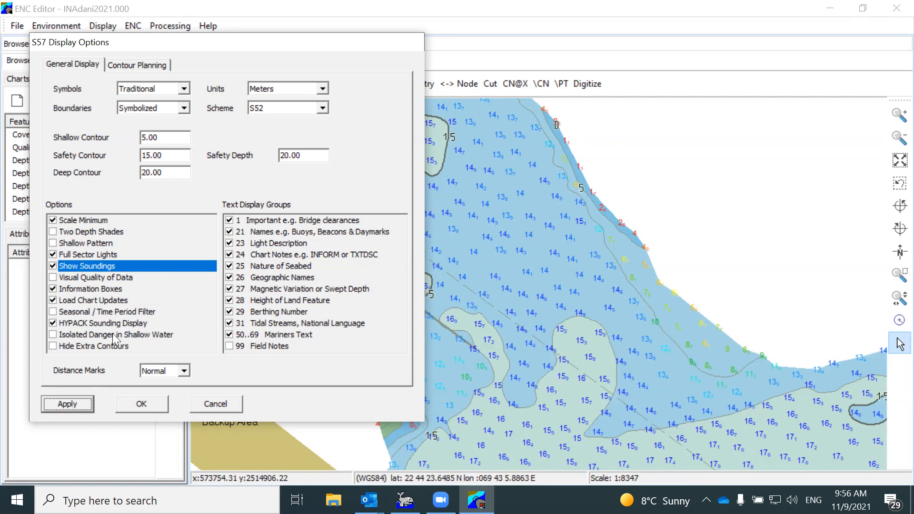
Step: Compare the chart with extra contours hidden and shown, leave Hide Extra Contours enabled, and accept the S57 display options
left_click(66, 347)
left_click(78, 402)
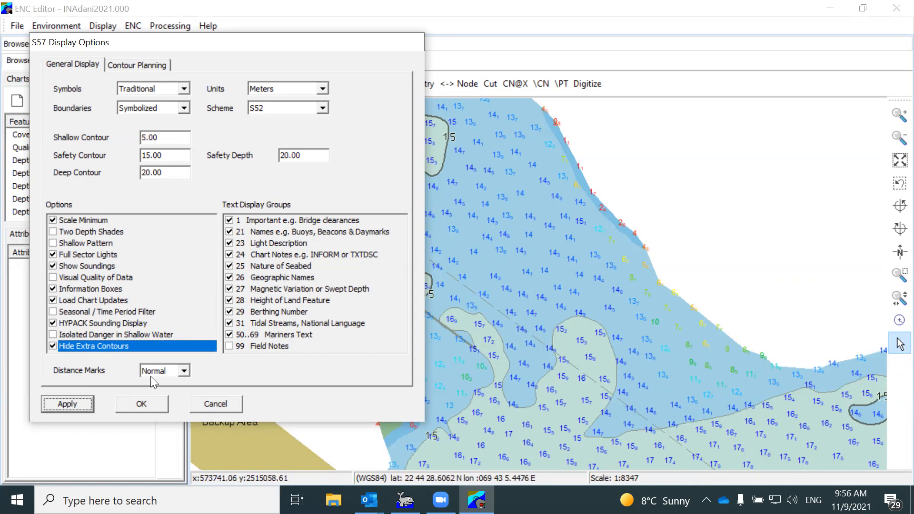
left_click(51, 347)
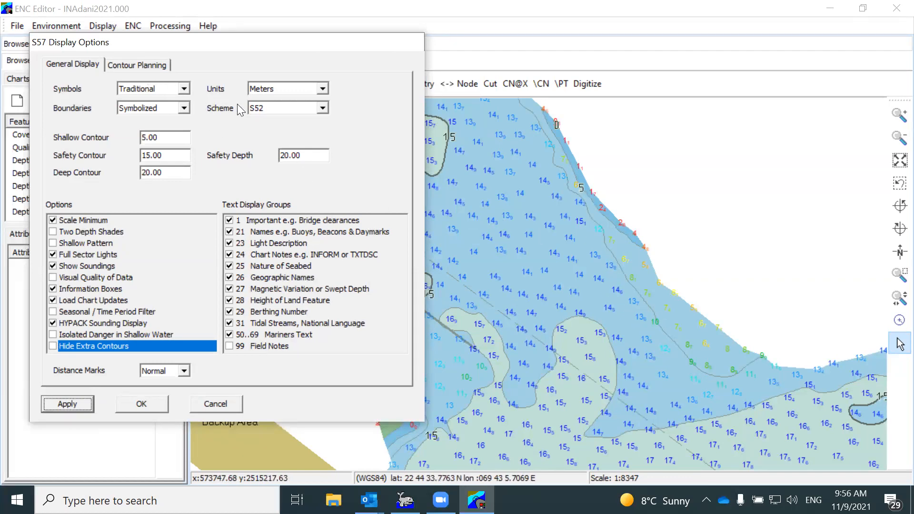
left_click_drag(182, 156, 128, 162)
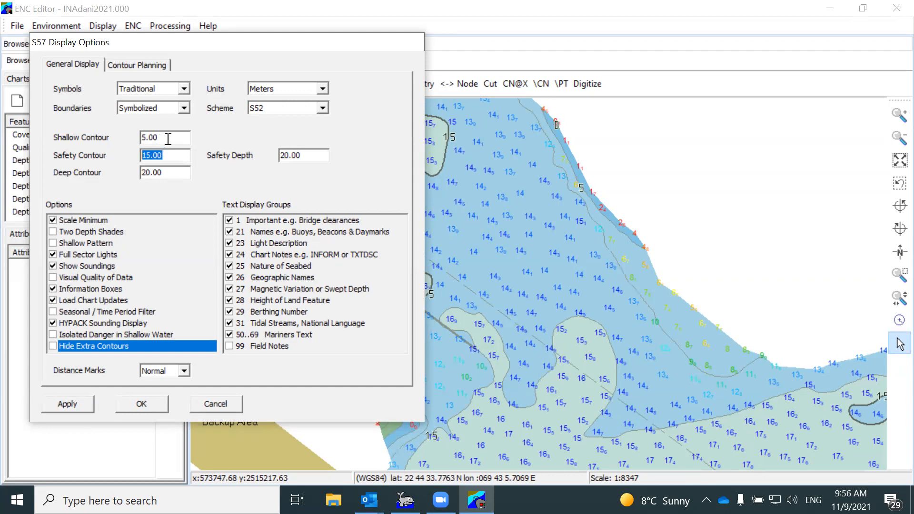
left_click(53, 346)
left_click(63, 400)
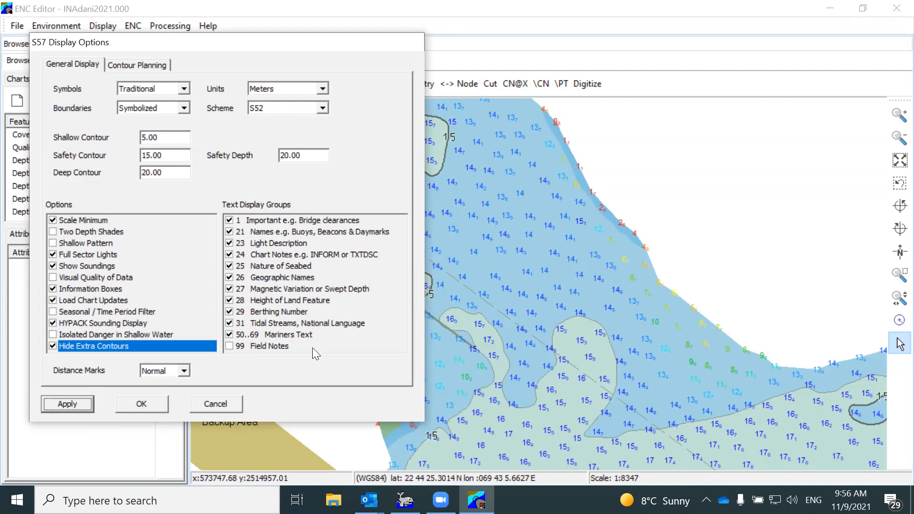
left_click(142, 404)
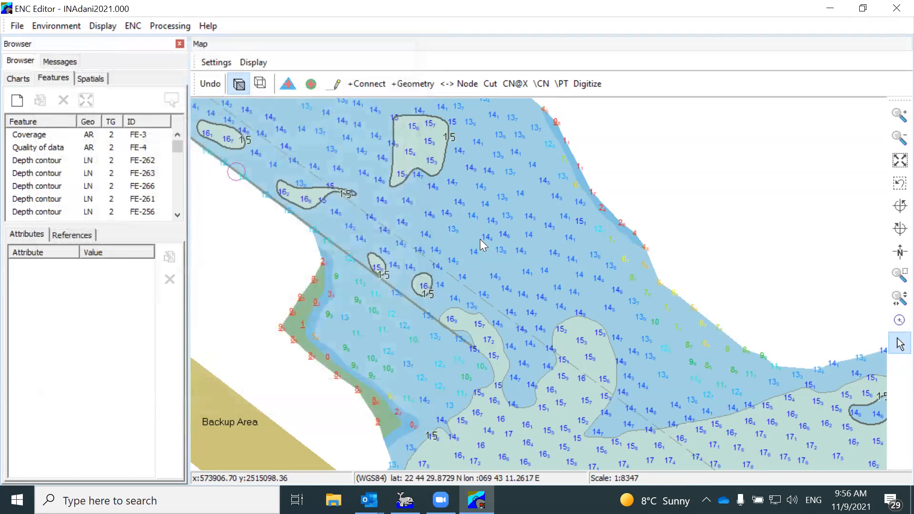
scroll(481, 240, "down", 2)
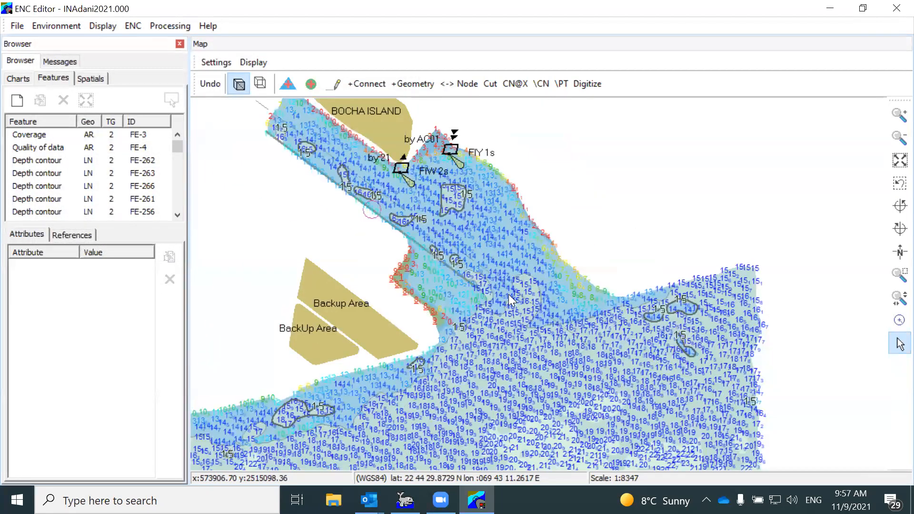
scroll(509, 294, "down", 2)
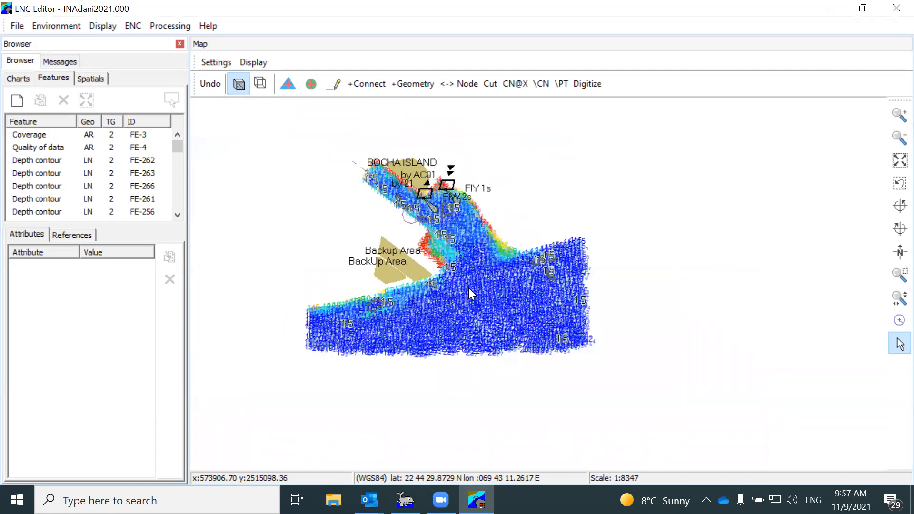
scroll(468, 287, "up", 1)
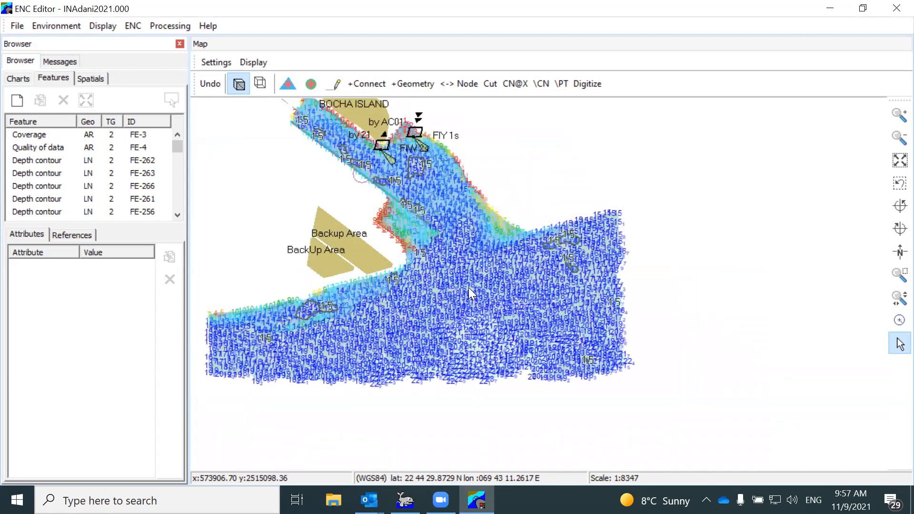
scroll(468, 288, "up", 1)
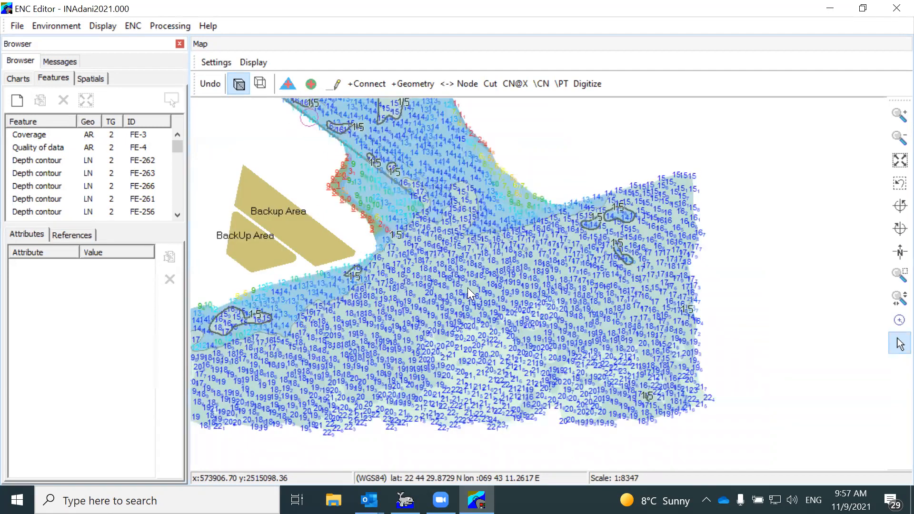
Step: Turn off HYPACK Sounding Display in the S57 display options, apply the change to the chart, and accept the options
scroll(467, 288, "up", 1)
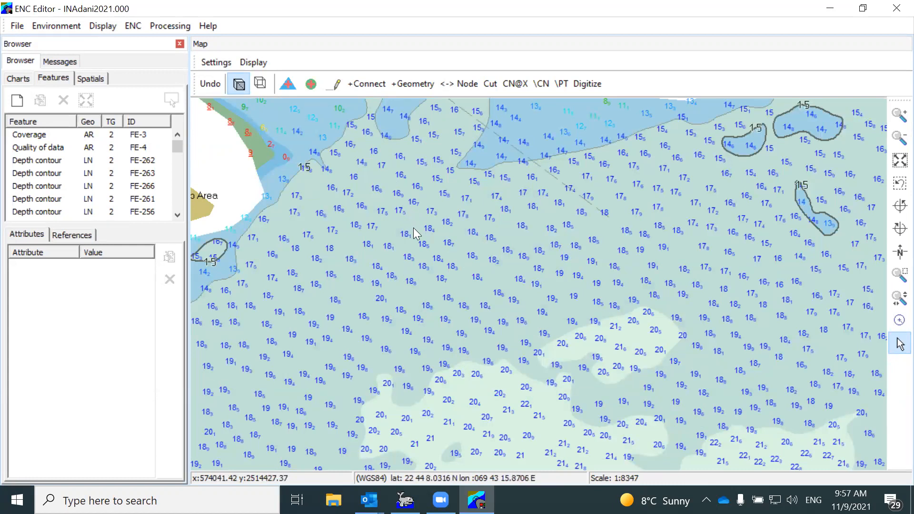
scroll(413, 233, "down", 1)
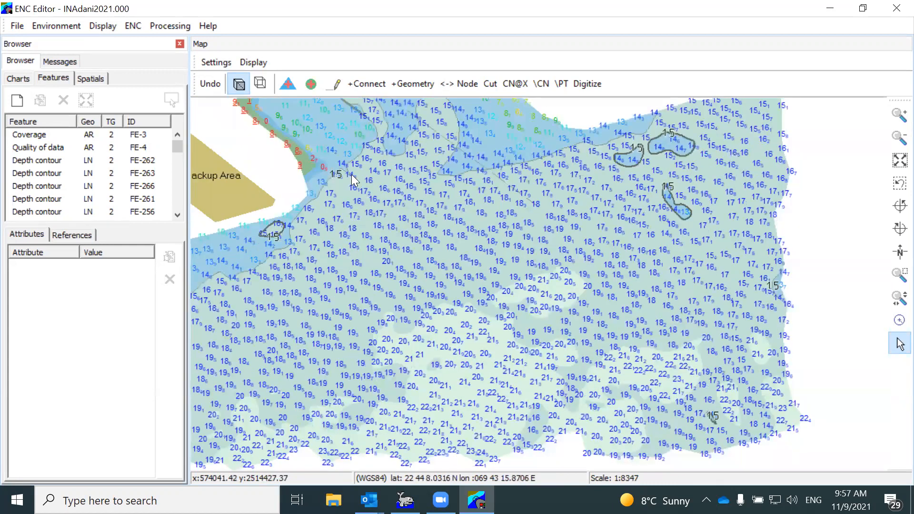
scroll(351, 174, "down", 1)
scroll(299, 163, "down", 1)
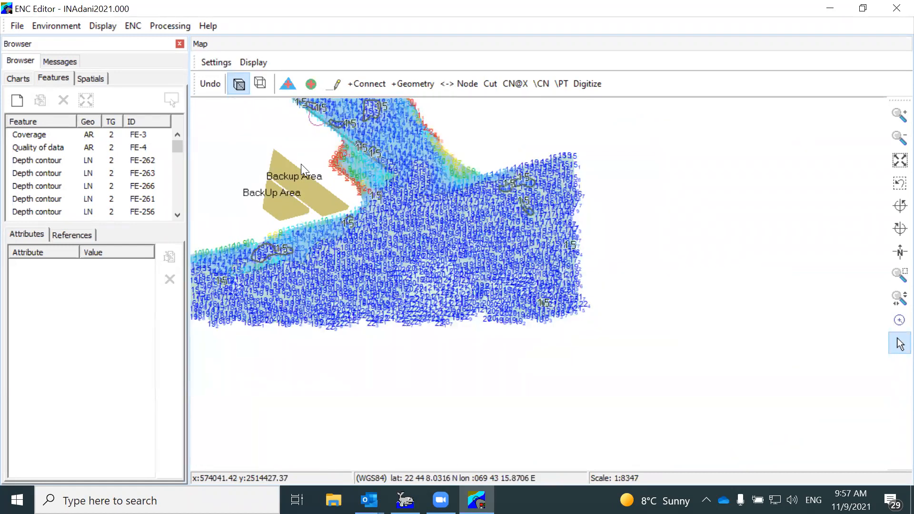
scroll(301, 164, "down", 2)
left_click(103, 26)
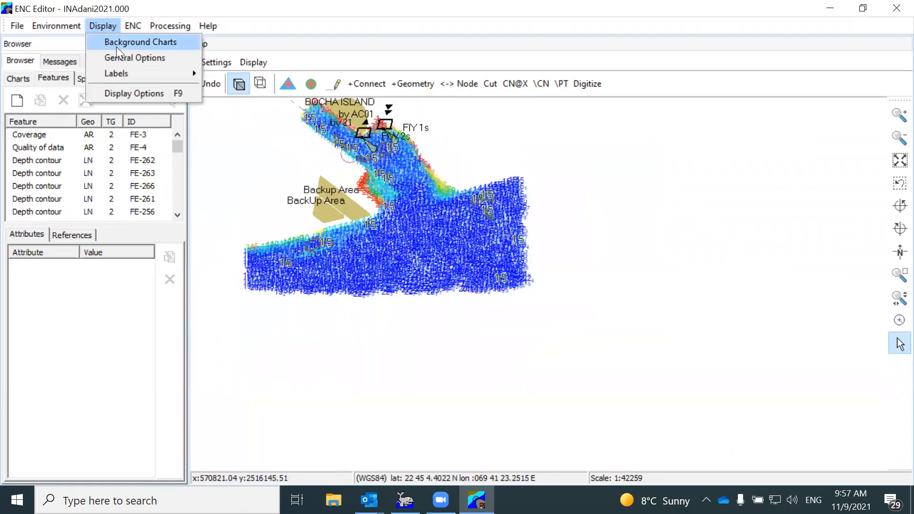
left_click(126, 92)
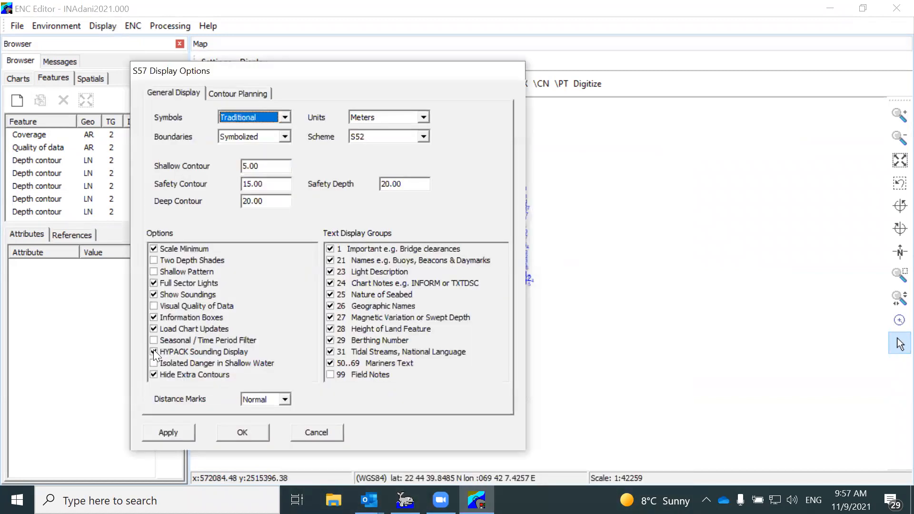
left_click(154, 351)
left_click(173, 431)
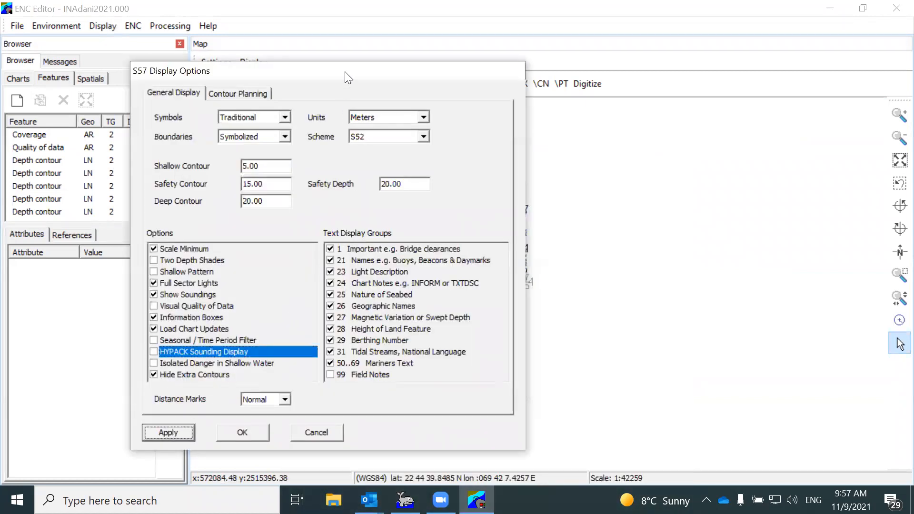
left_click(199, 392)
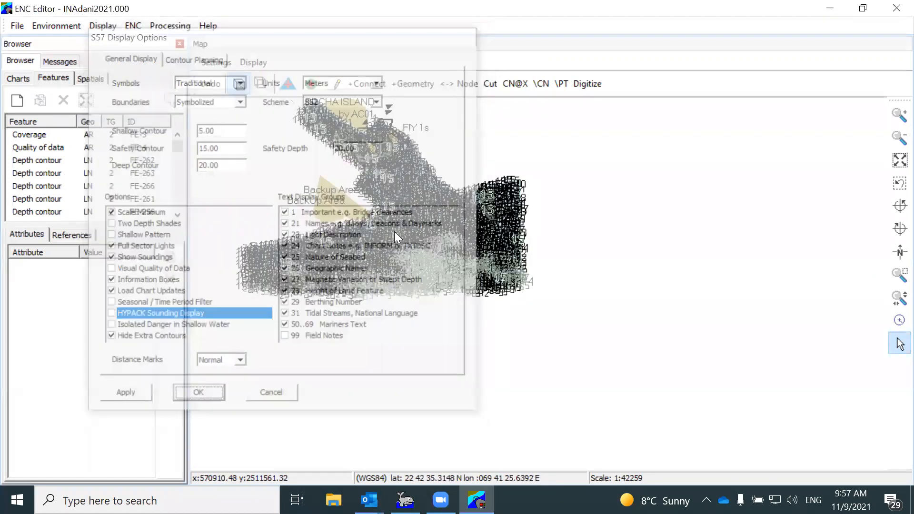
Step: Plot the latitude/longitude grid on the map with automatic spacing, line style and labels in seconds format
scroll(385, 214, "up", 3)
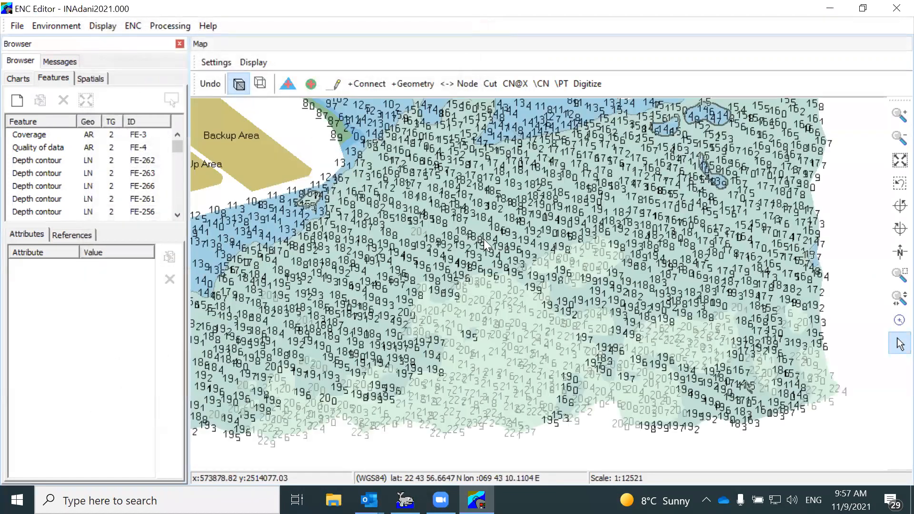
scroll(469, 215, "down", 4)
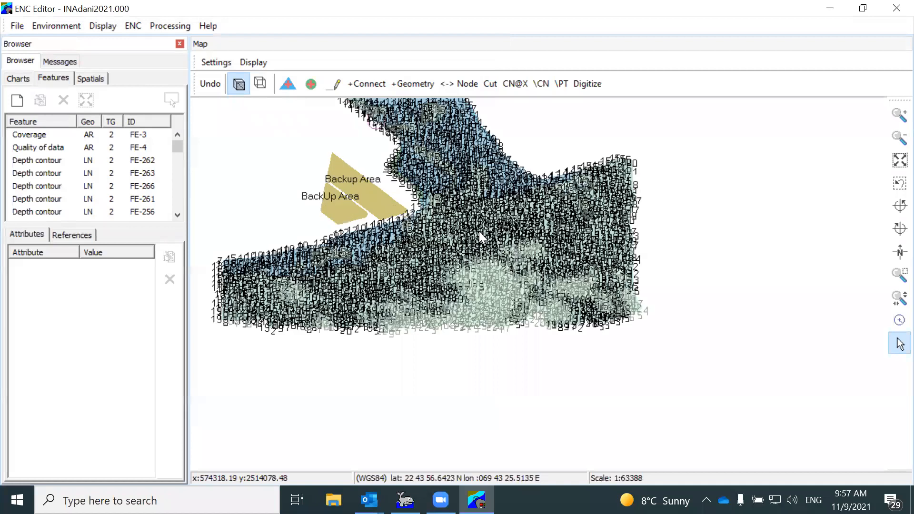
scroll(429, 193, "up", 4)
scroll(407, 186, "down", 3)
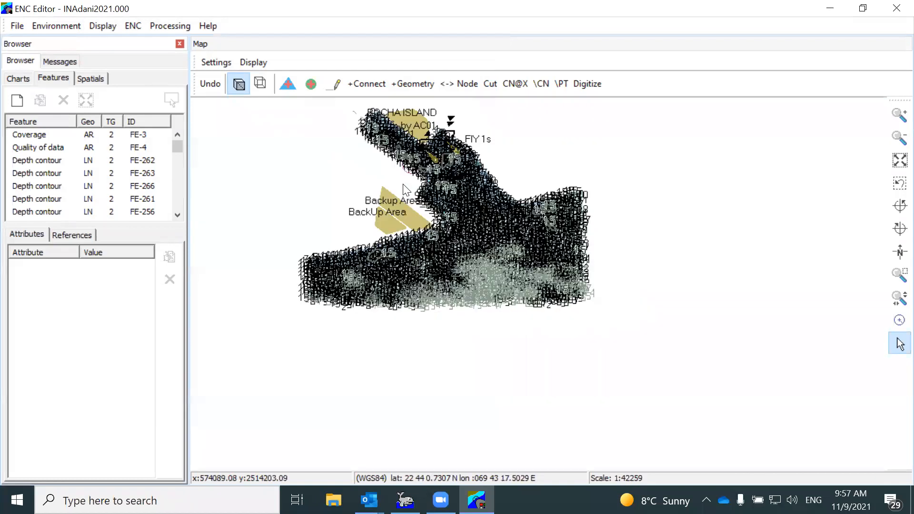
scroll(404, 189, "up", 5)
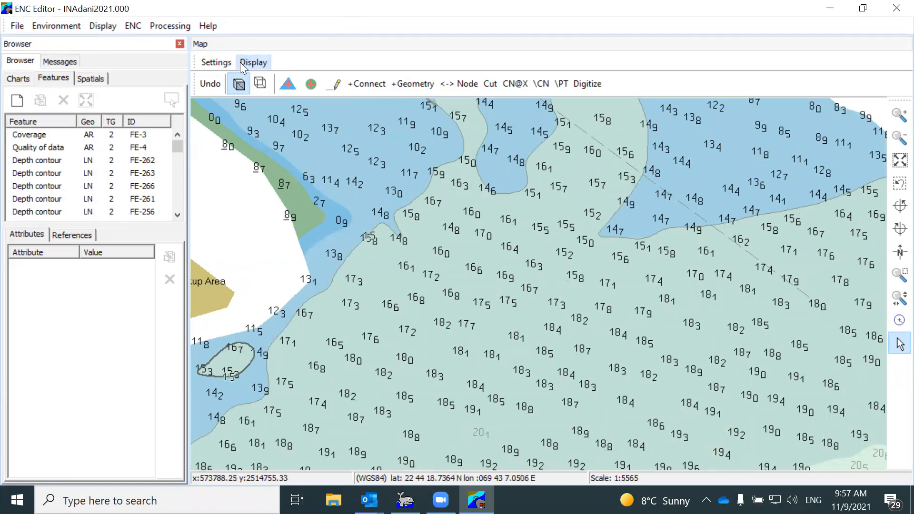
left_click(224, 63)
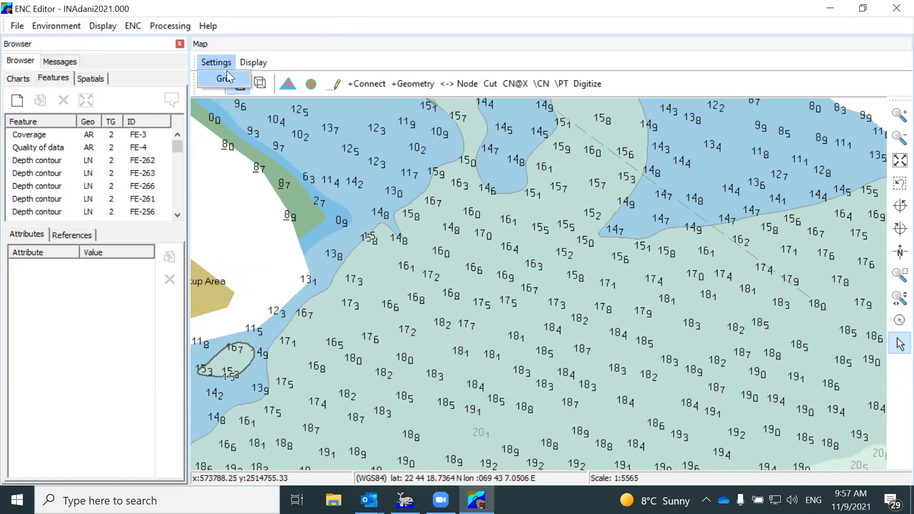
left_click(227, 70)
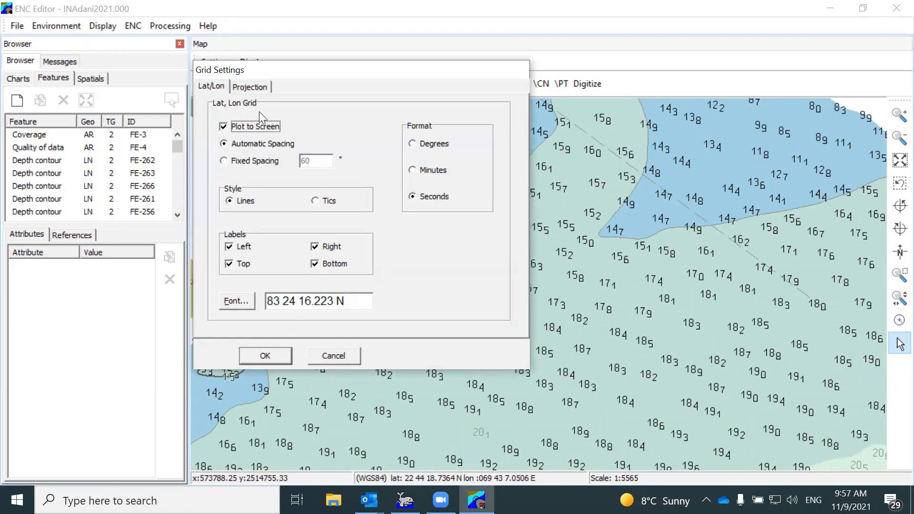
left_click(258, 356)
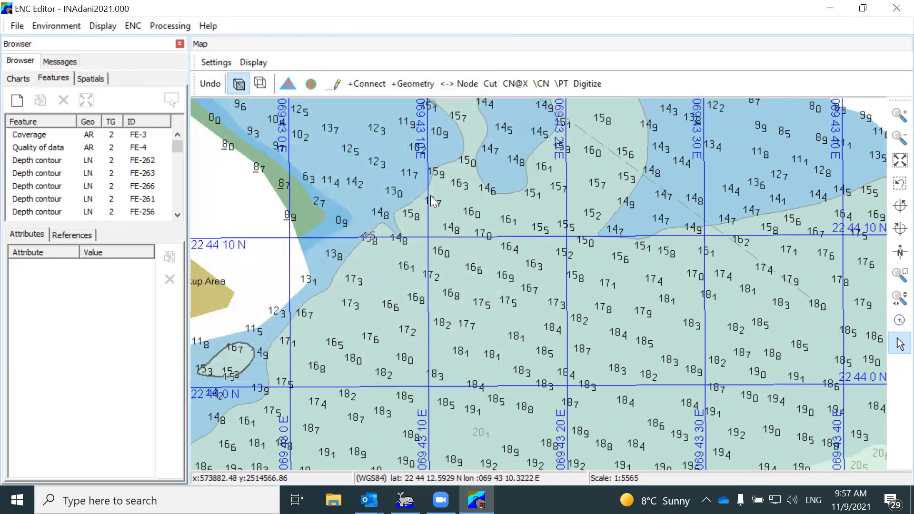
Step: Replace the latitude/longitude grid on the map with the projection X,Y grid, using automatic spacing and lines
scroll(431, 195, "down", 3)
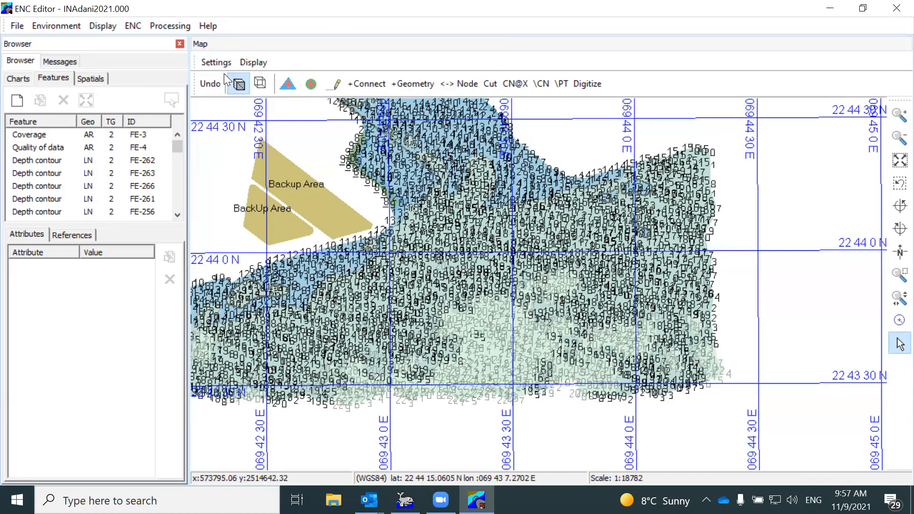
left_click(238, 84)
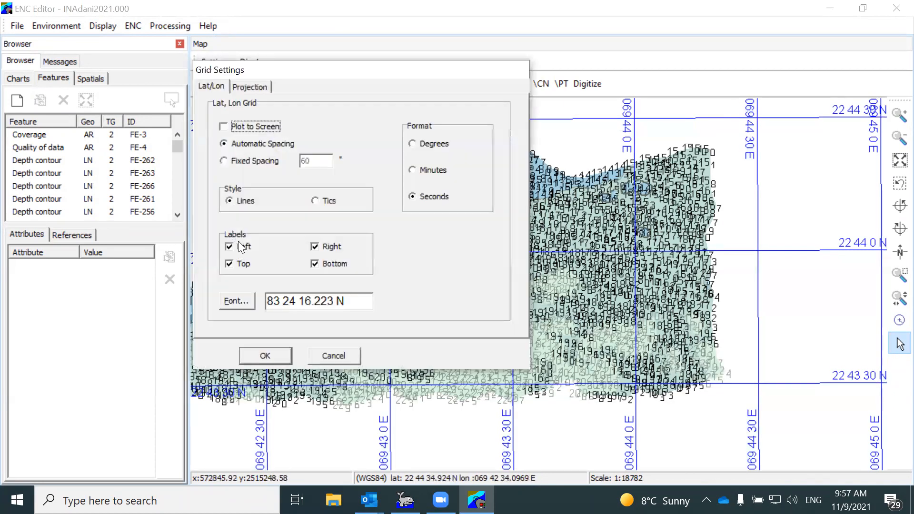
left_click(250, 87)
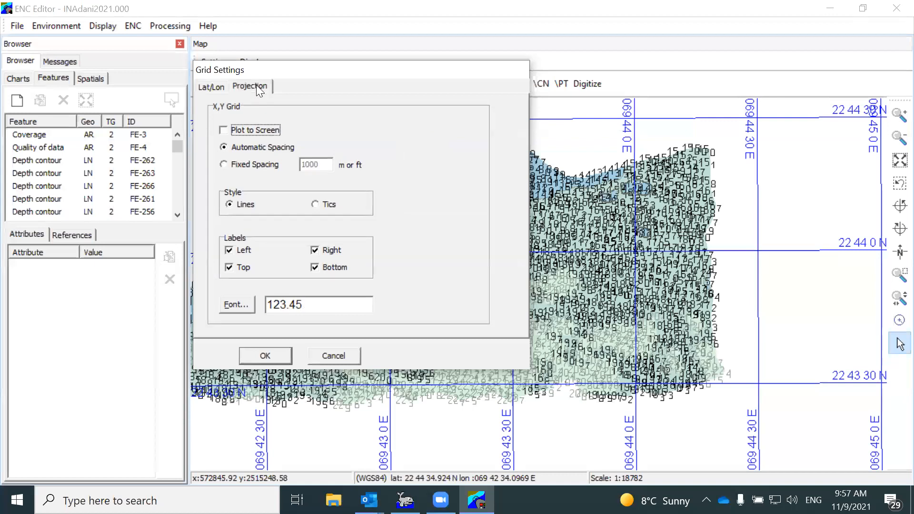
left_click(234, 131)
left_click(264, 357)
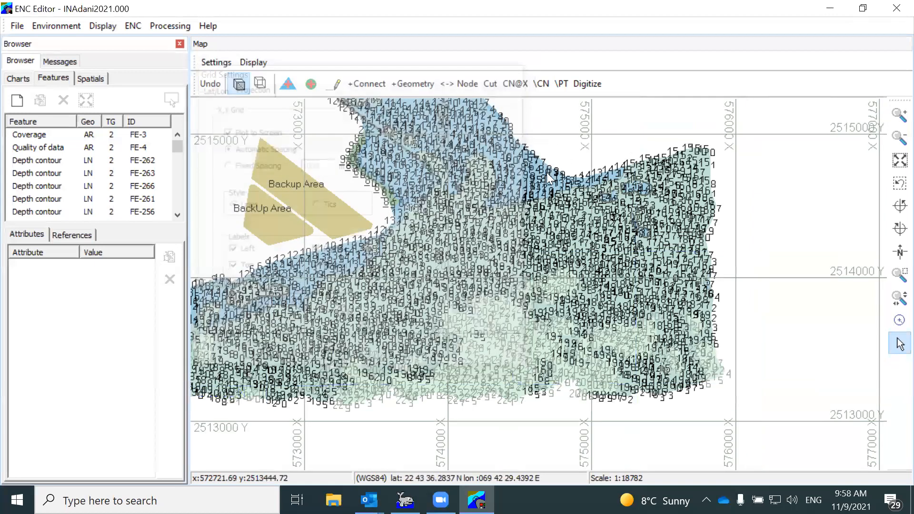
Step: Stop plotting the projection X,Y grid on the map
left_click(223, 64)
left_click(249, 87)
left_click(224, 129)
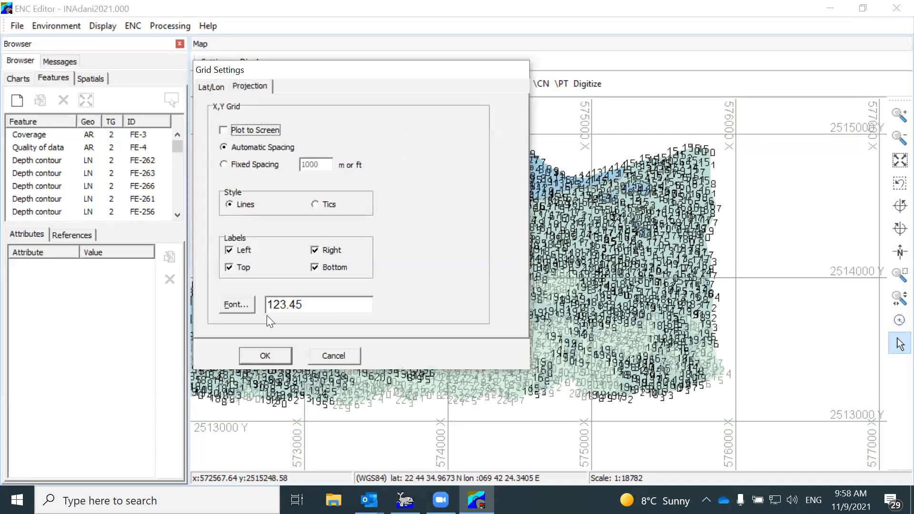
left_click(276, 352)
Step: Zoom the map to the chart's compilation scale
left_click(222, 63)
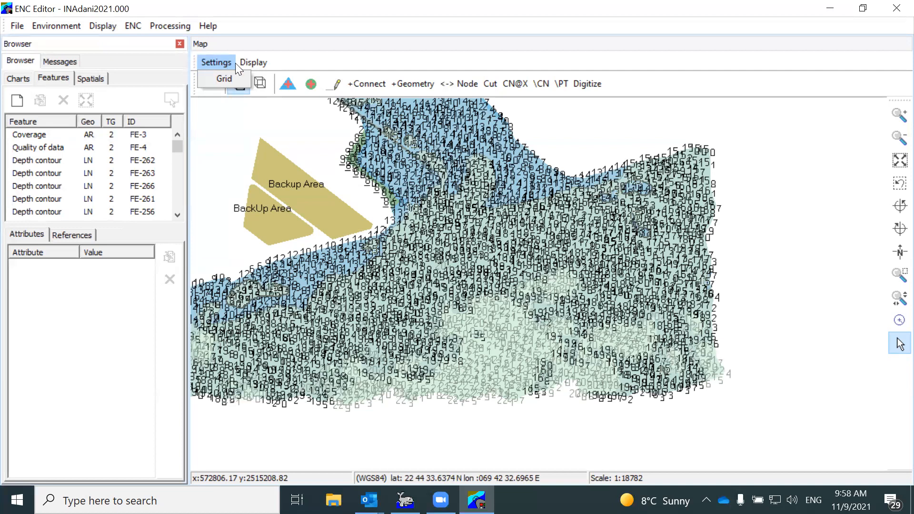
mouse_move(255, 66)
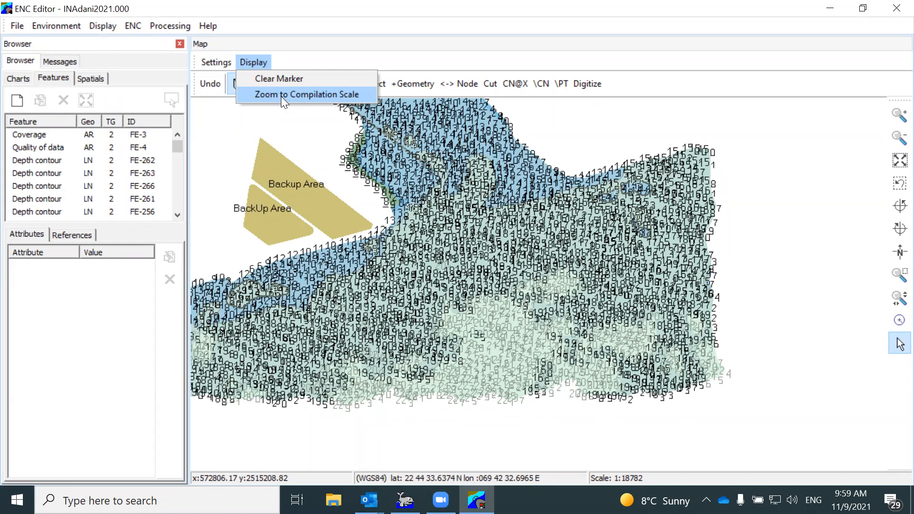
left_click(280, 95)
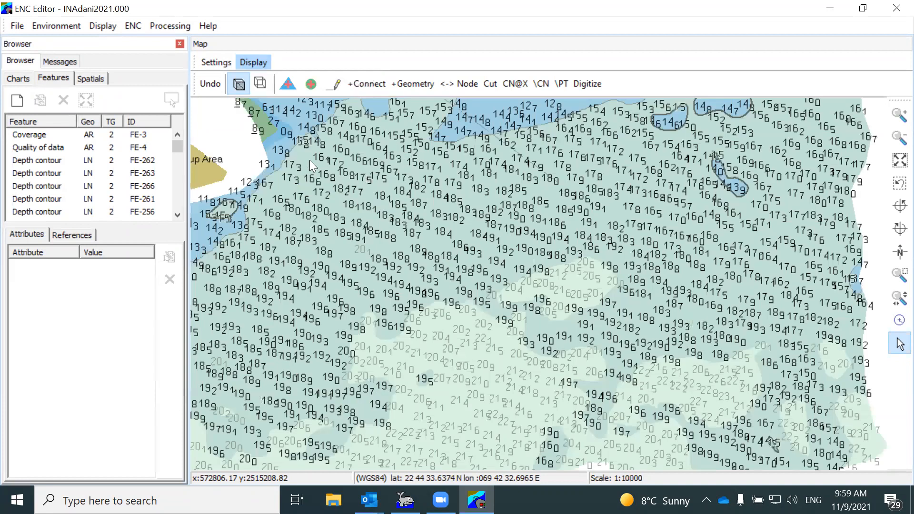
Step: Measure distances and bearings between points across the soundings east of the Backup Area
left_click(262, 141)
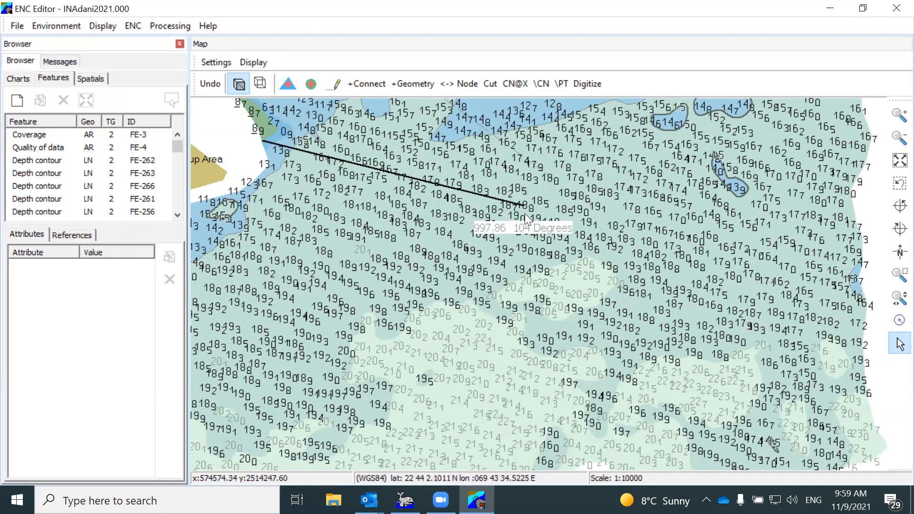
left_click_drag(529, 215, 513, 184)
left_click_drag(477, 213, 526, 178)
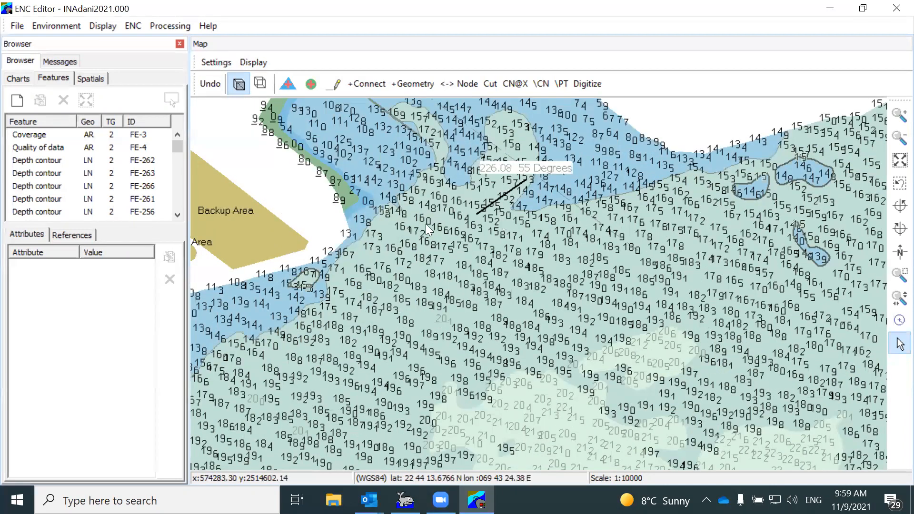
Step: Remove all soundings, depths and contours from the chart, and undo the removal
scroll(345, 241, "down", 3)
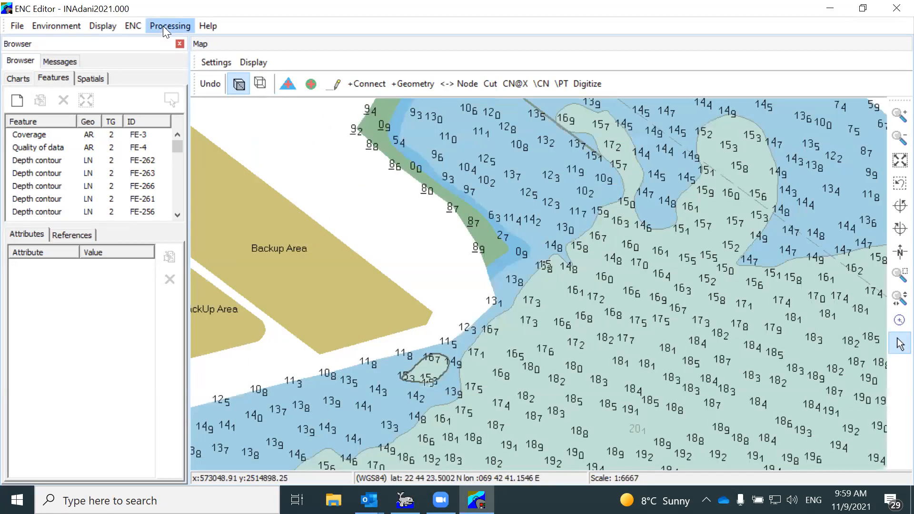
left_click(167, 26)
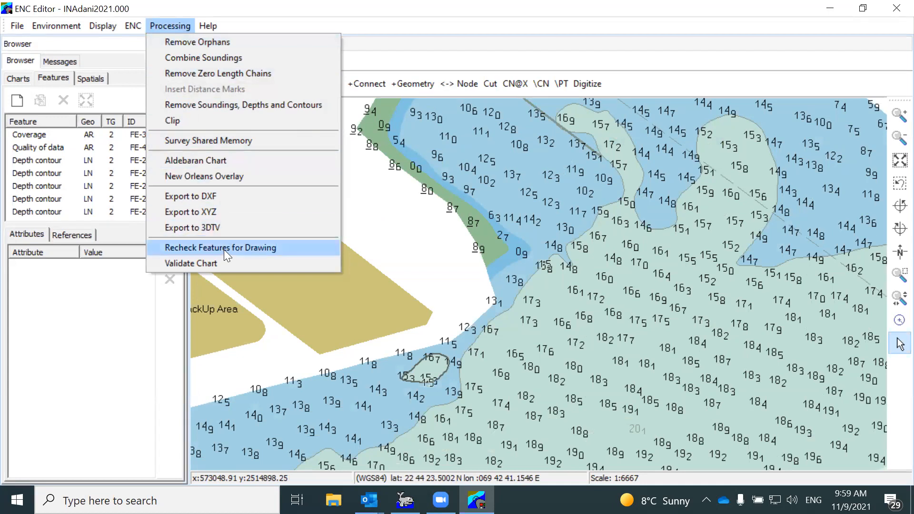
left_click(224, 106)
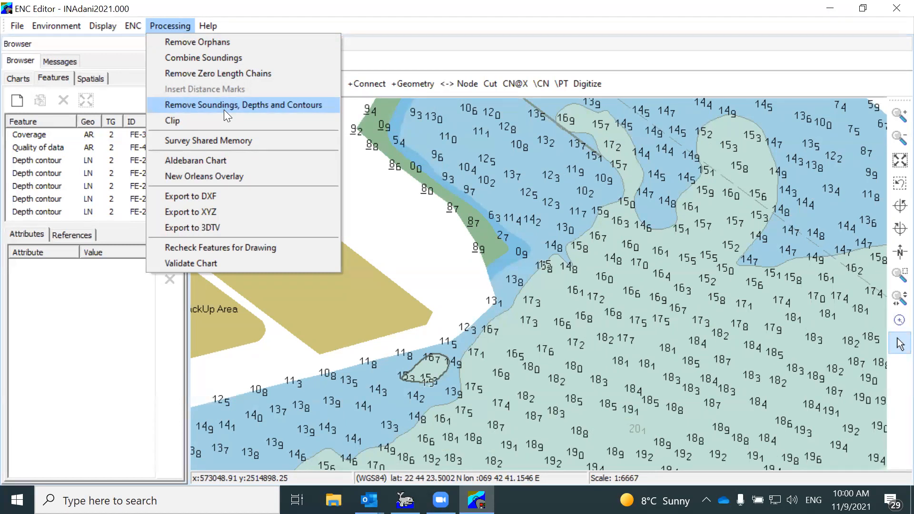
left_click(225, 110)
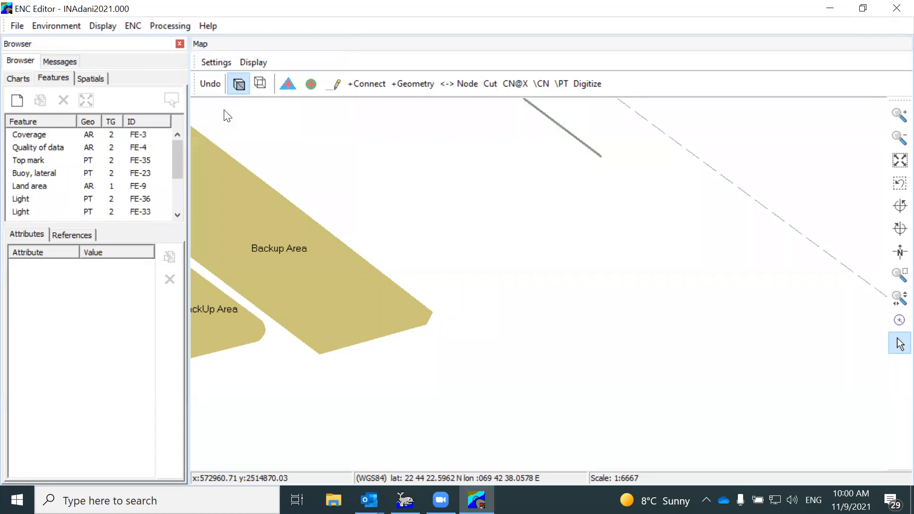
left_click(210, 85)
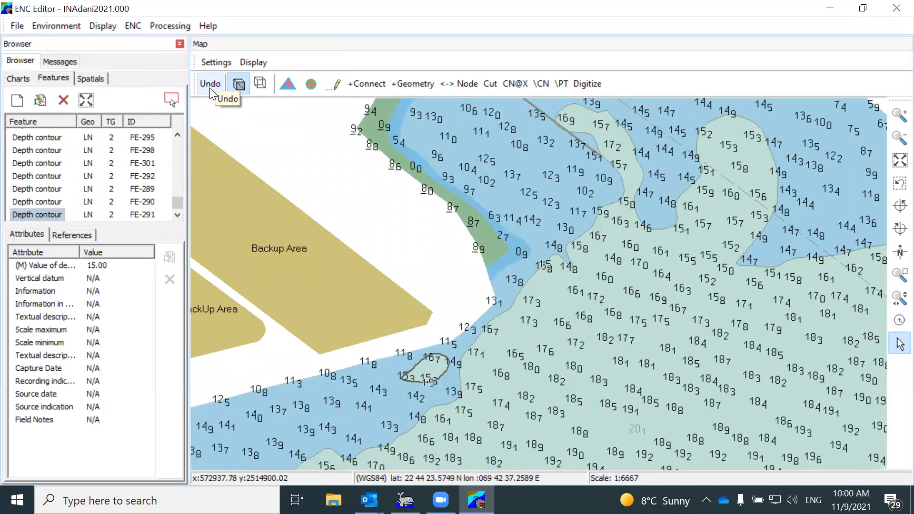
Step: Find and select the Sounding feature FE-39 in the feature list to examine its attributes
left_click(175, 28)
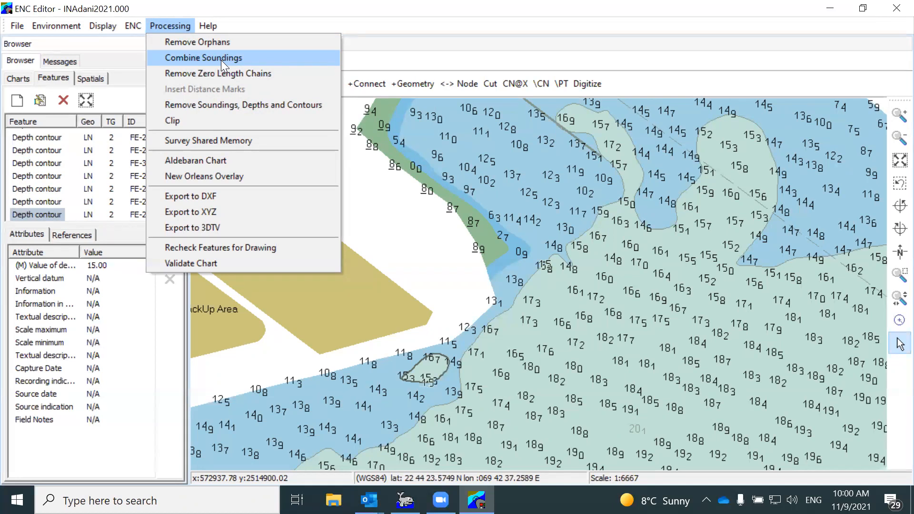
left_click(38, 177)
scroll(38, 183, "up", 10)
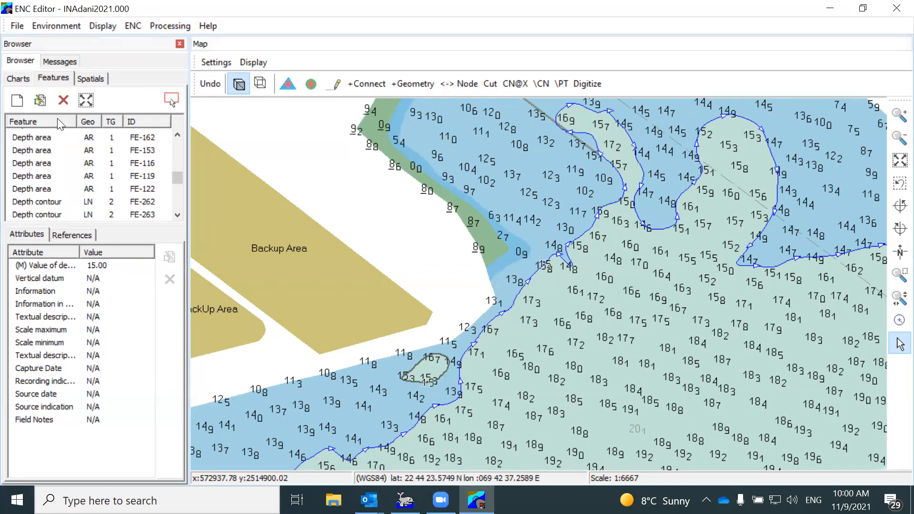
scroll(50, 128, "down", 2)
scroll(42, 152, "down", 5)
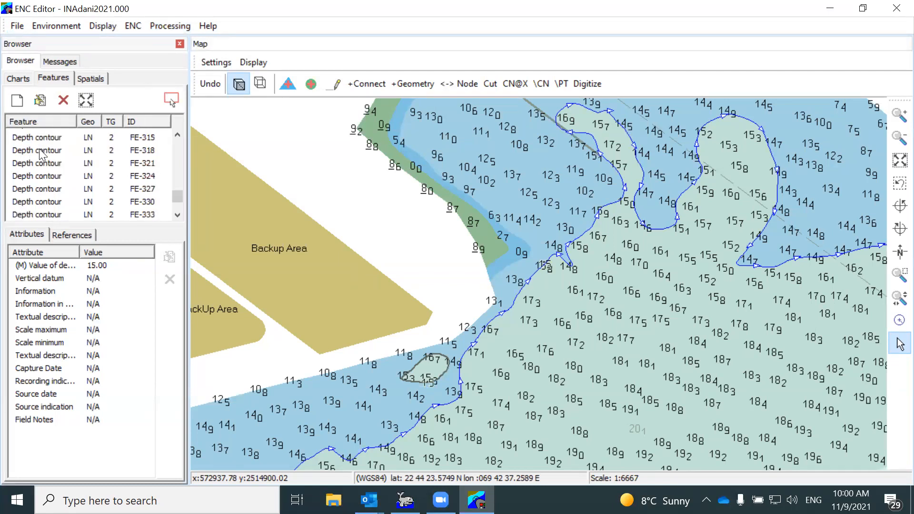
left_click(40, 176)
left_click(39, 189)
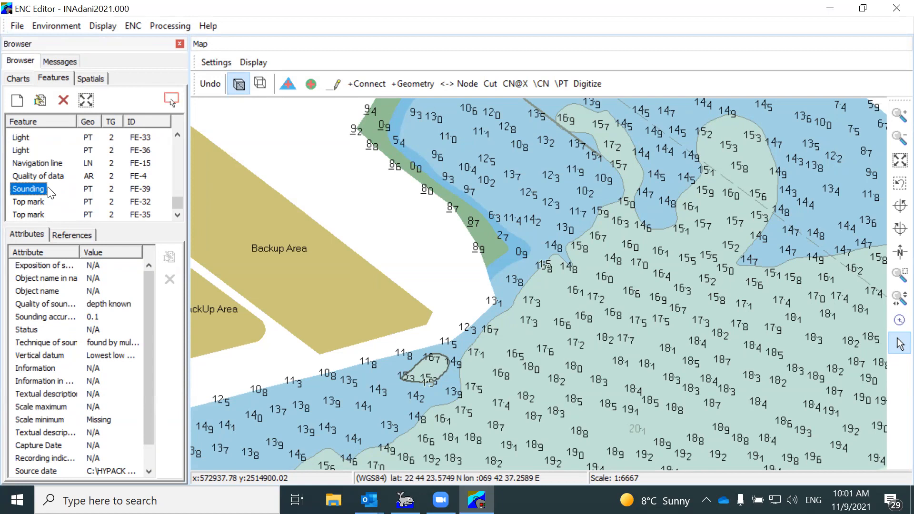
Step: Start chart validation and exclude MetaData from the checks, keeping Features, Spatials and Geometry
left_click(167, 25)
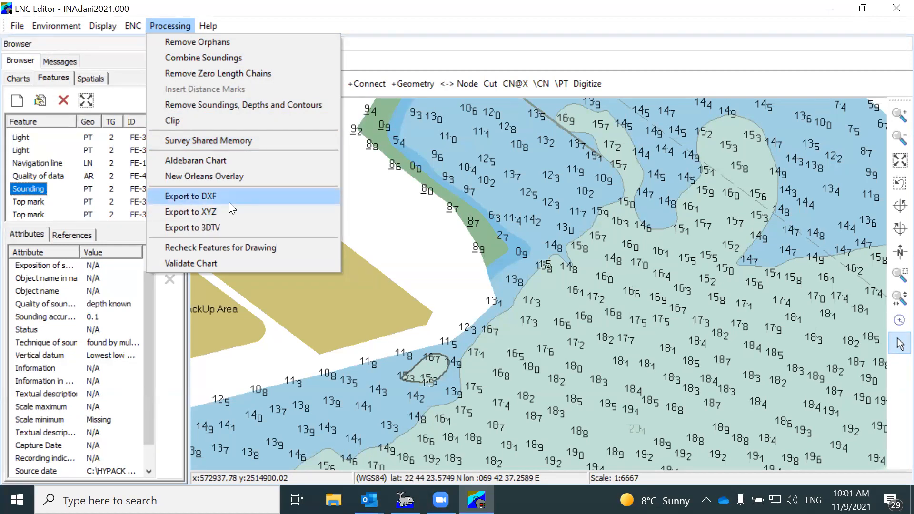
left_click(217, 264)
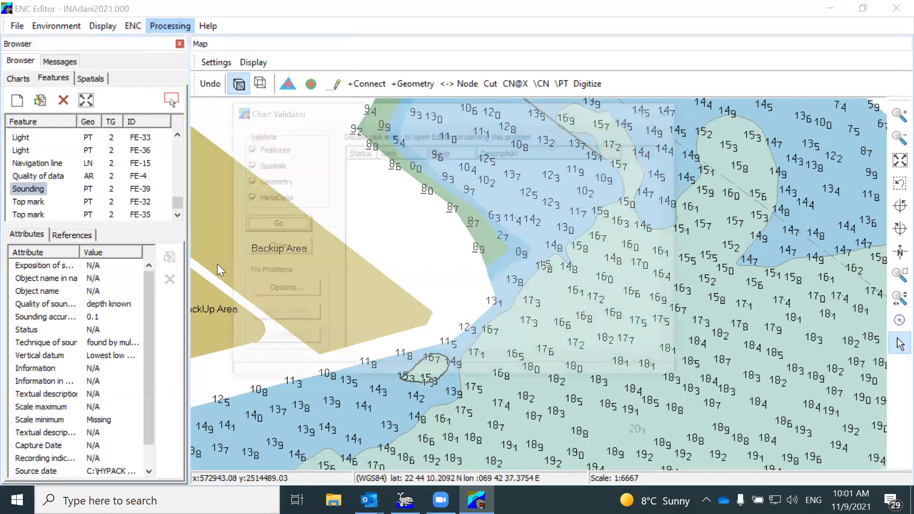
left_click_drag(411, 116, 310, 67)
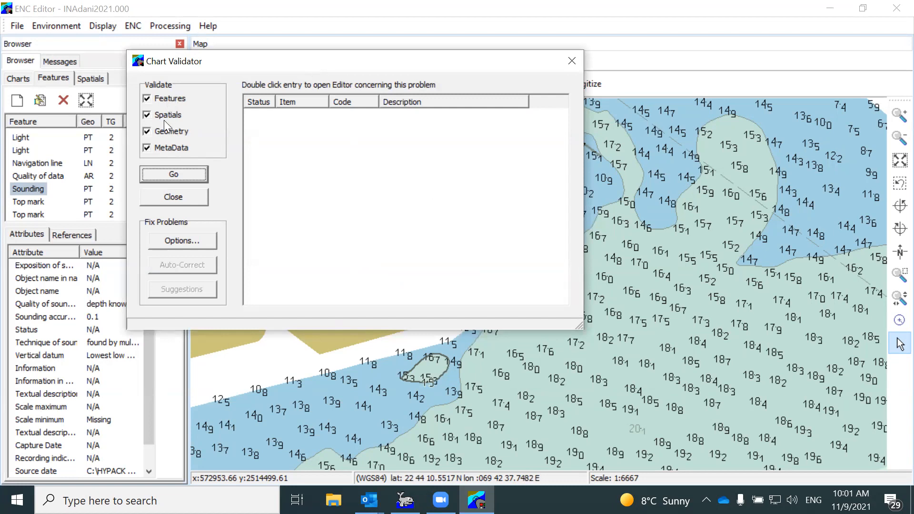
left_click(170, 148)
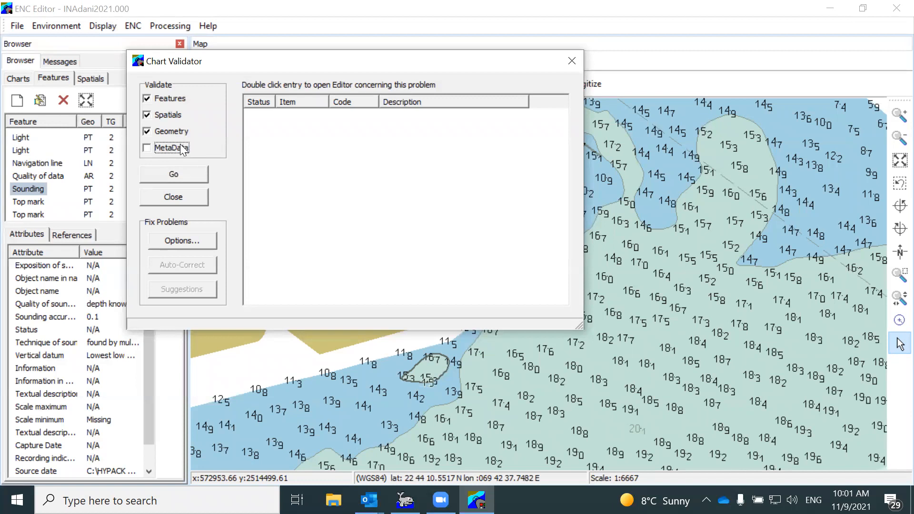
Step: Review the validator's autocorrect options without enabling any, and run the validation on the chart
left_click(186, 242)
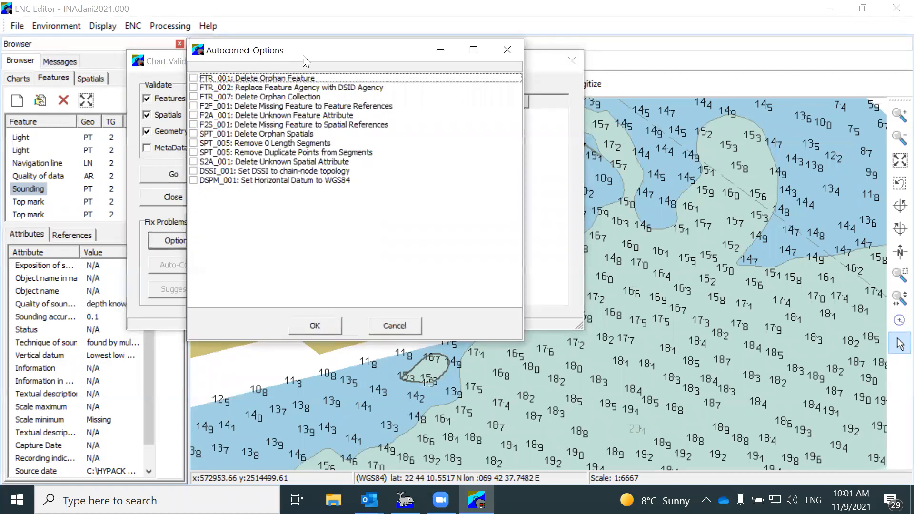
left_click_drag(310, 52, 436, 125)
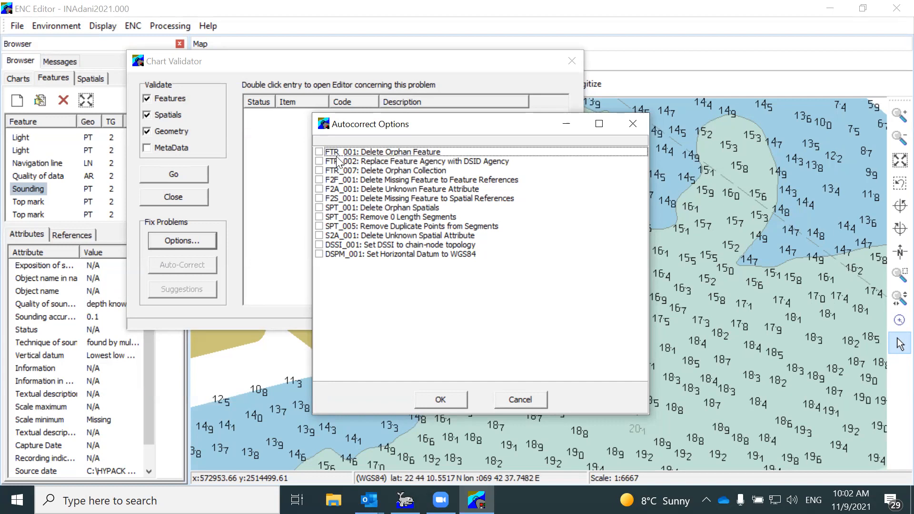
left_click(319, 152)
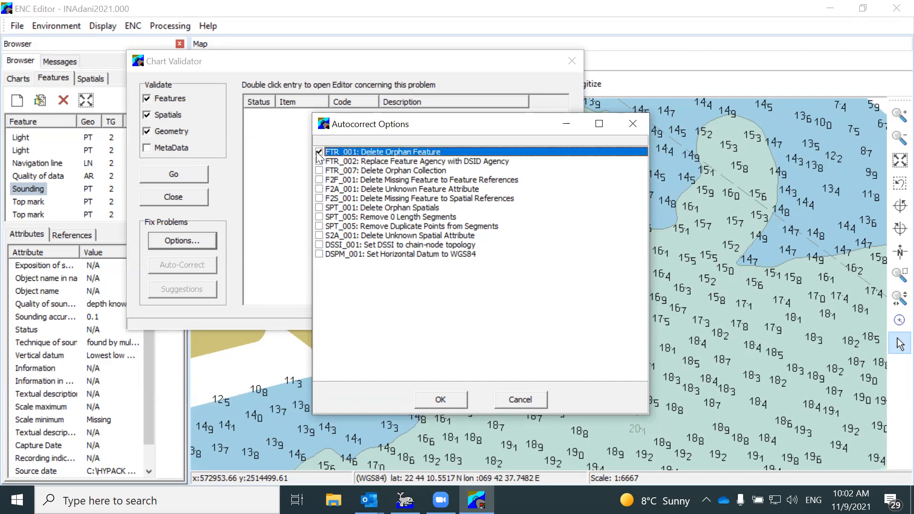
left_click(319, 152)
left_click(443, 398)
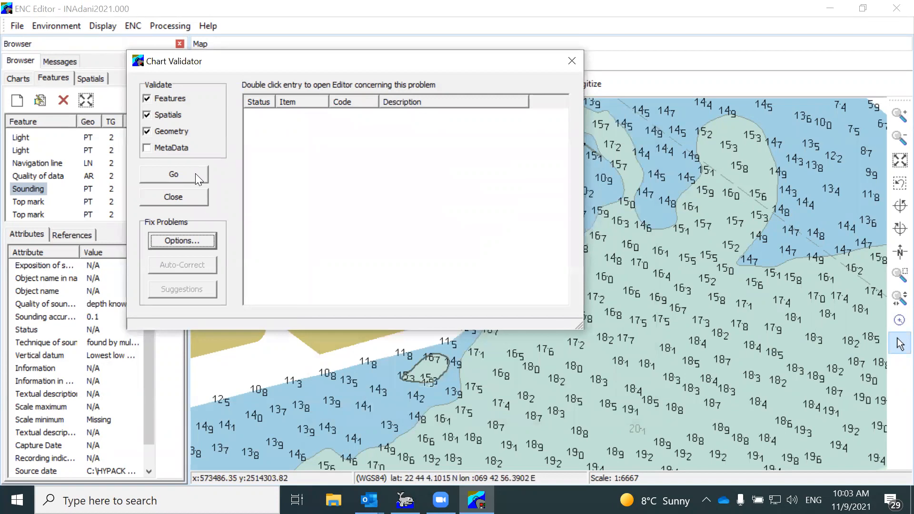
left_click(191, 179)
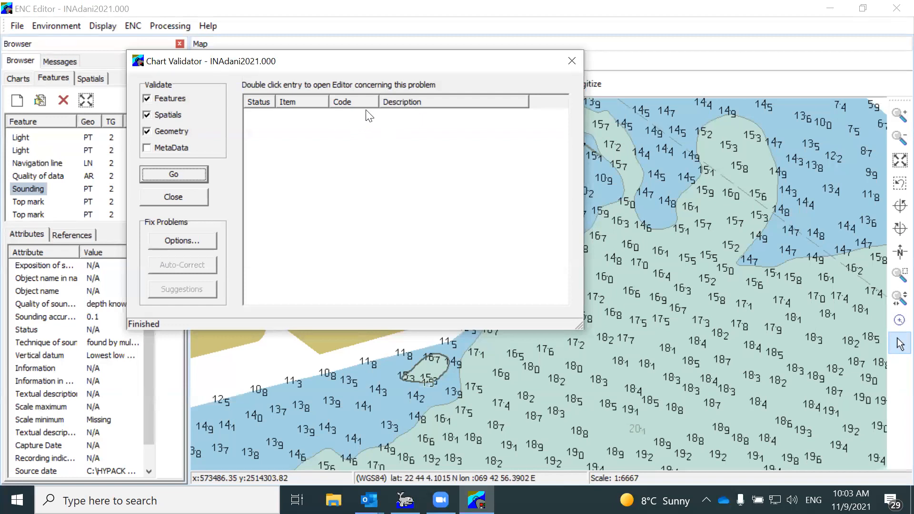
left_click(567, 63)
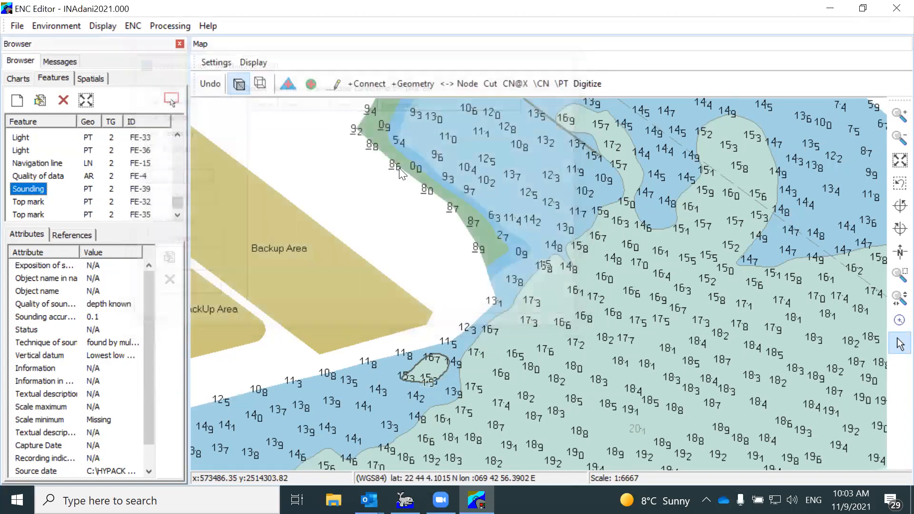
Step: Place isolated nodes in the blank area northeast of the Backup Area, toggling the feature and spatial displays to compare them
left_click(291, 84)
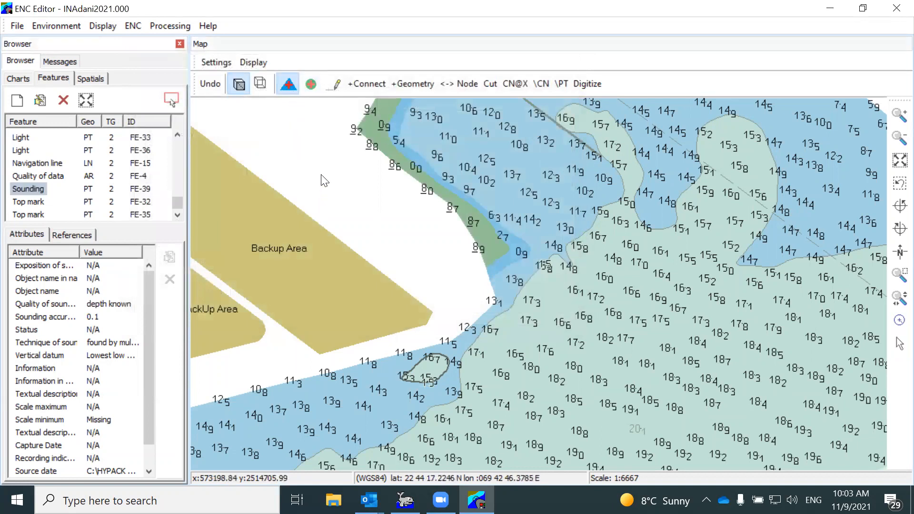
left_click(260, 83)
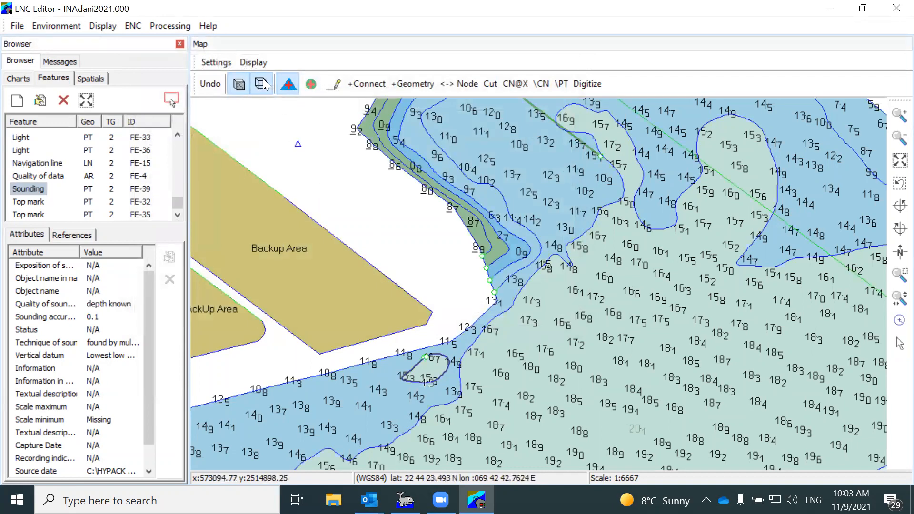
left_click(239, 84)
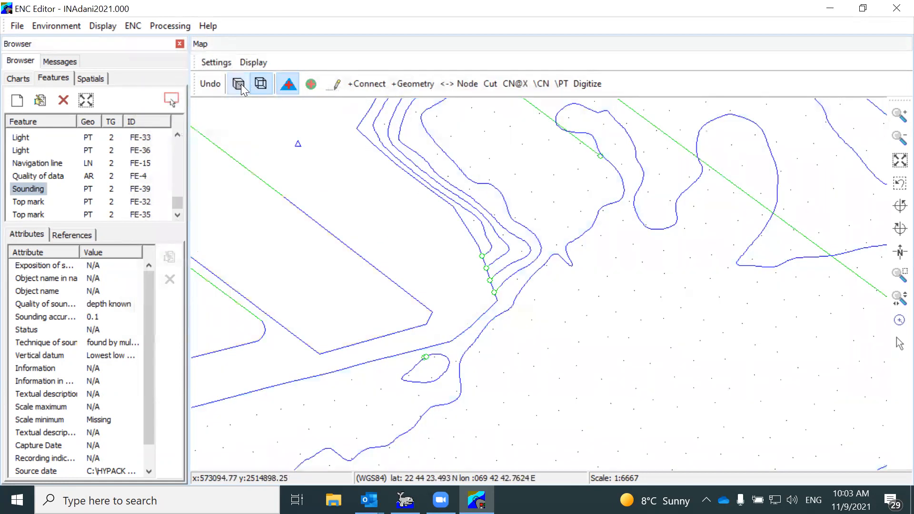
left_click(240, 84)
left_click(239, 84)
left_click(240, 84)
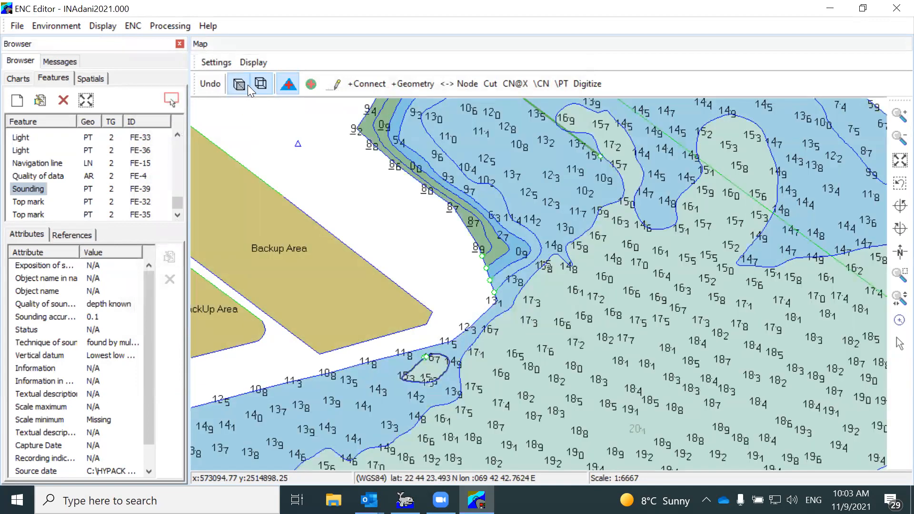
left_click(260, 86)
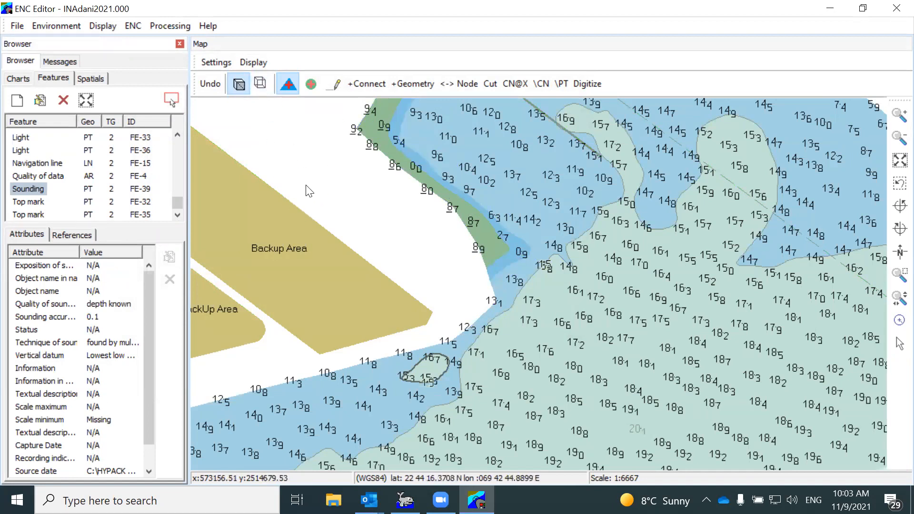
left_click(261, 86)
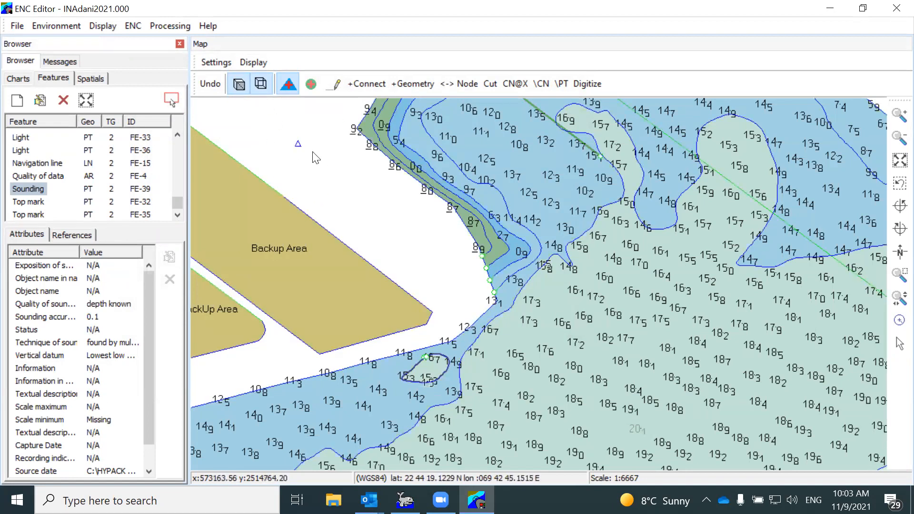
left_click_drag(349, 197, 437, 261)
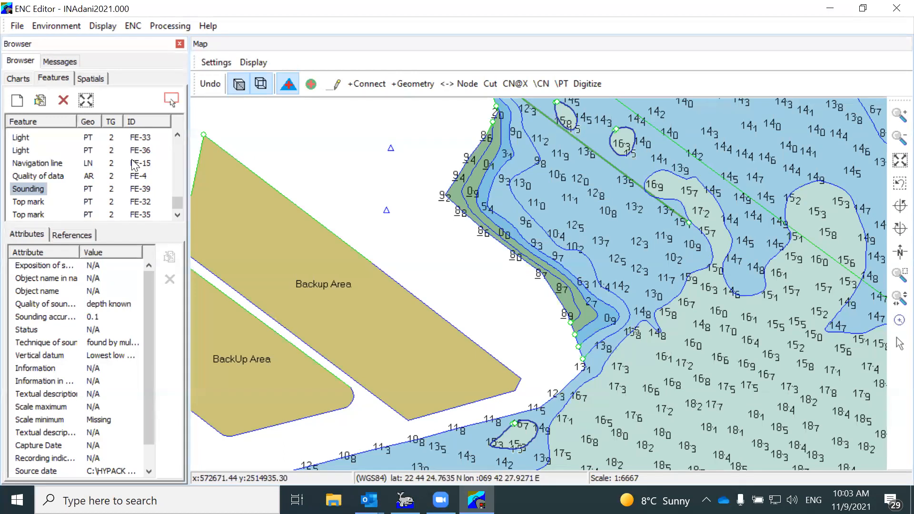
Step: Create a Geo point feature of type "Beacon, cardinal" without a spatial and check its references
left_click(18, 100)
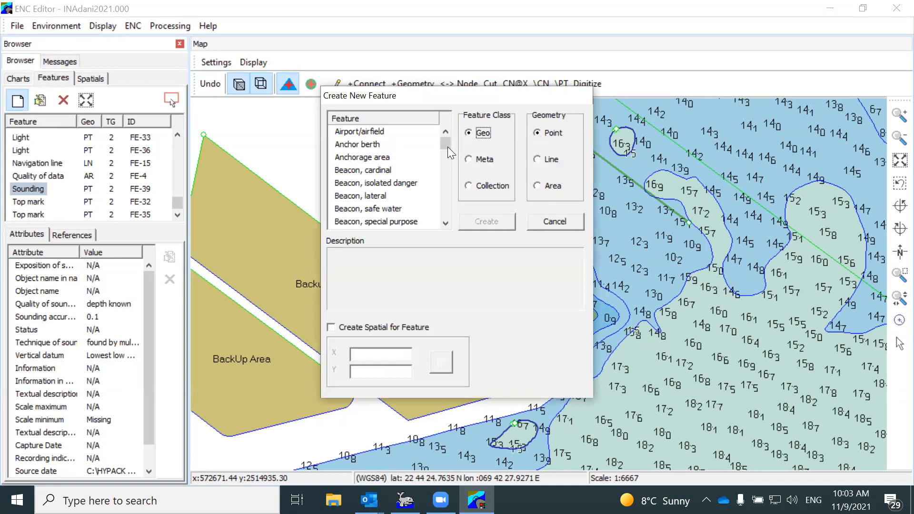
left_click(387, 170)
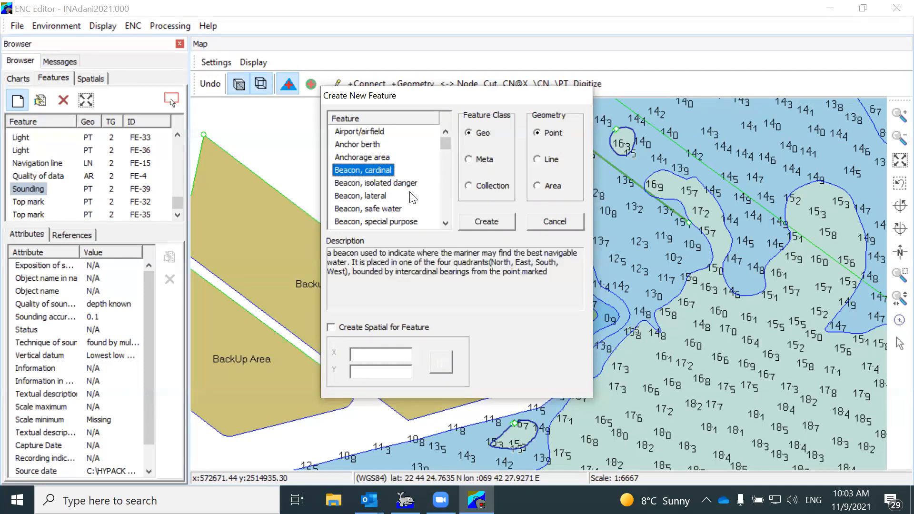
left_click(486, 222)
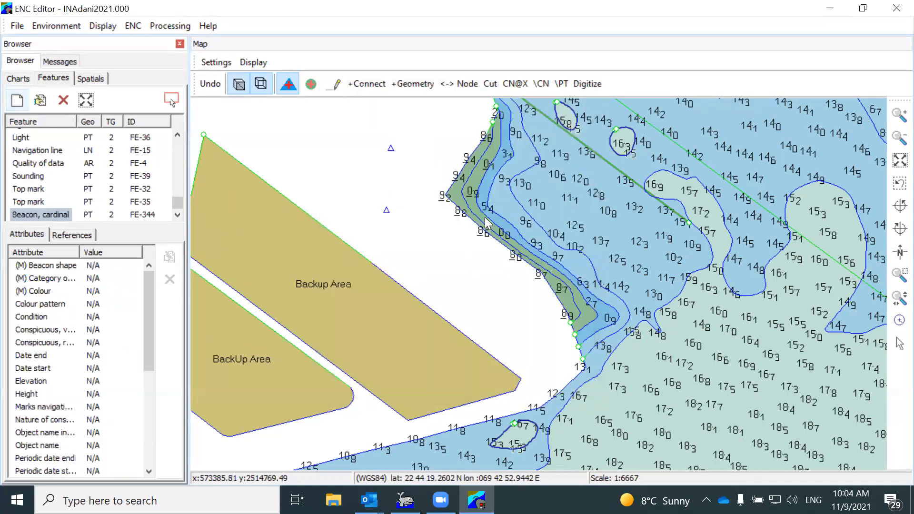
left_click(75, 234)
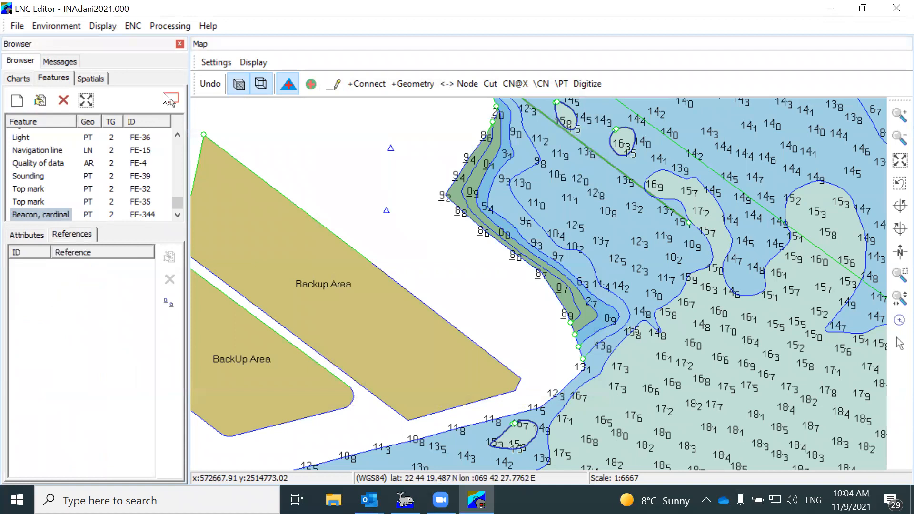
Step: Validate the chart again and go through the listed problem entries
left_click(170, 27)
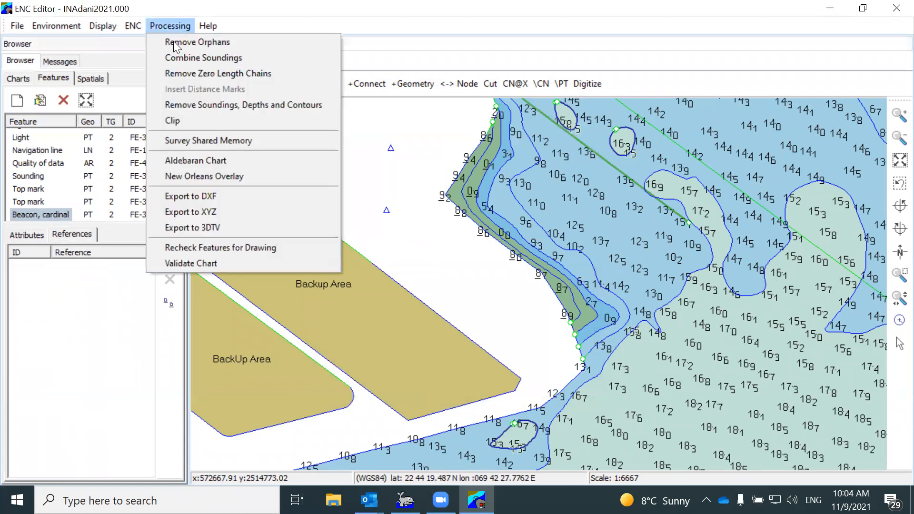
left_click(204, 260)
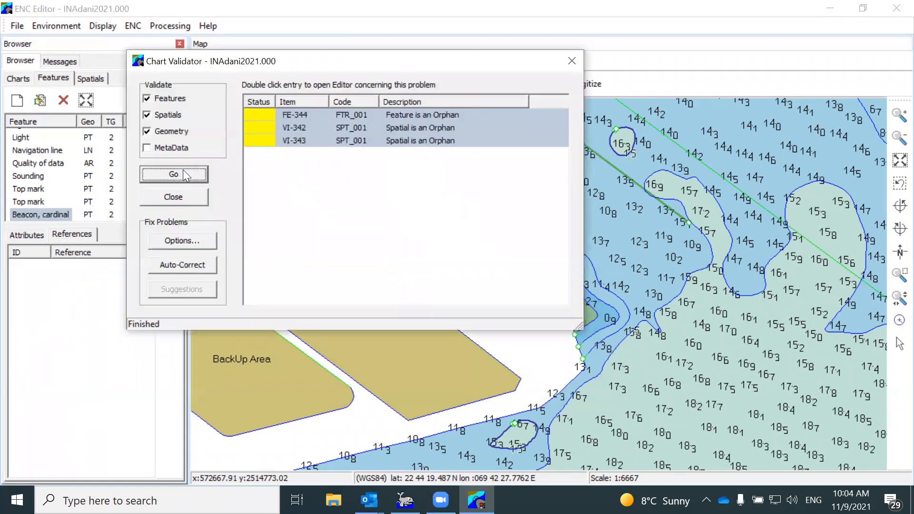
left_click(395, 118)
left_click(396, 128)
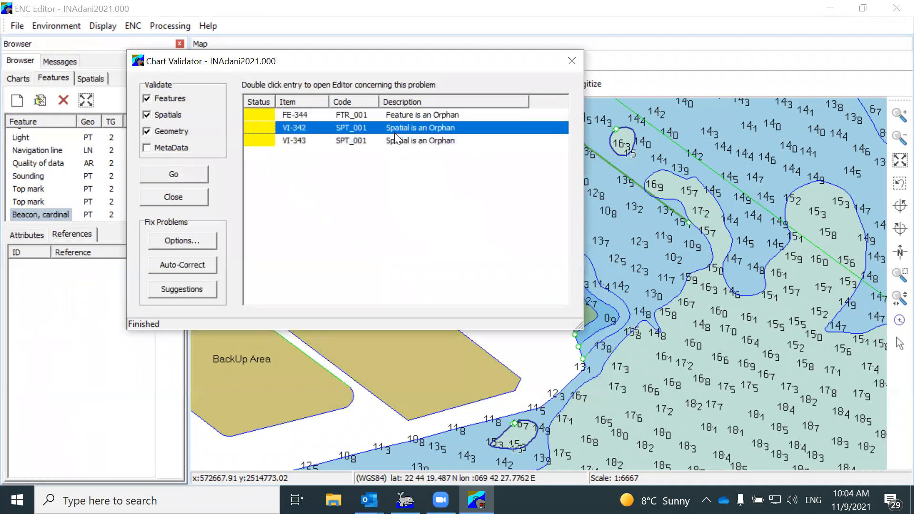
left_click(393, 136)
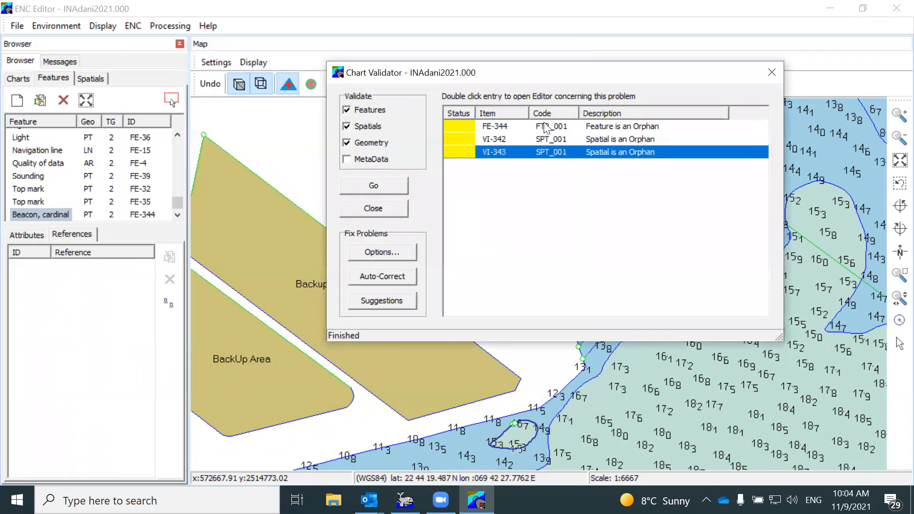
Step: Read the validator's suggested fix for the FE-344 problem
left_click(549, 126)
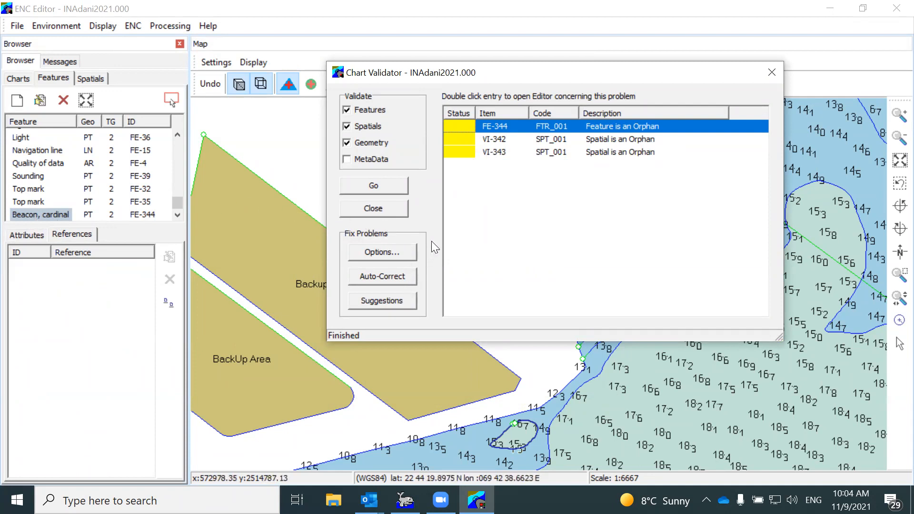
left_click(397, 300)
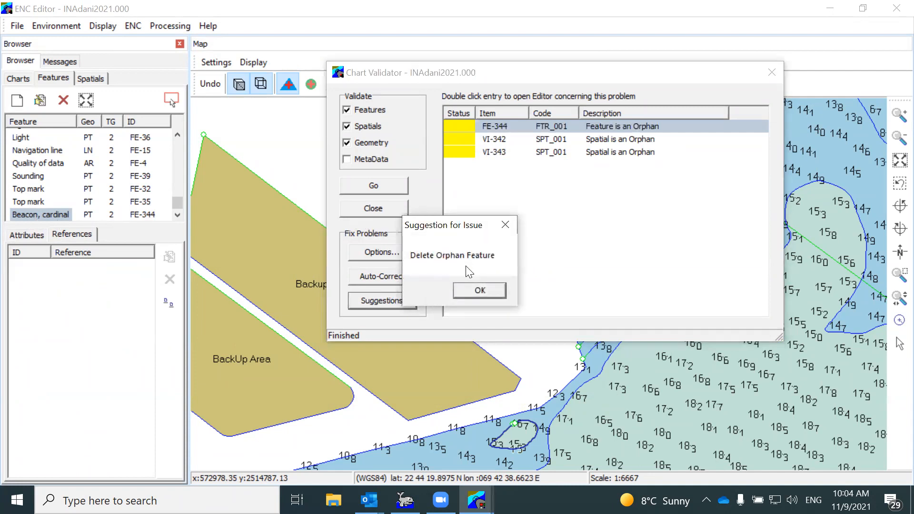
left_click(473, 290)
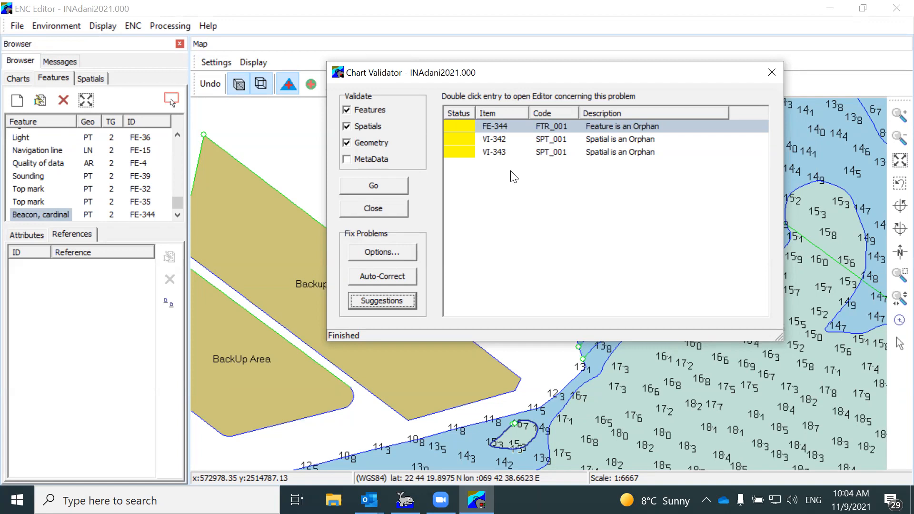
Step: Trace the FE-344 and VI-342 problems to their browser entries and move the validator clear of the isolated nodes on the map
left_click(490, 126)
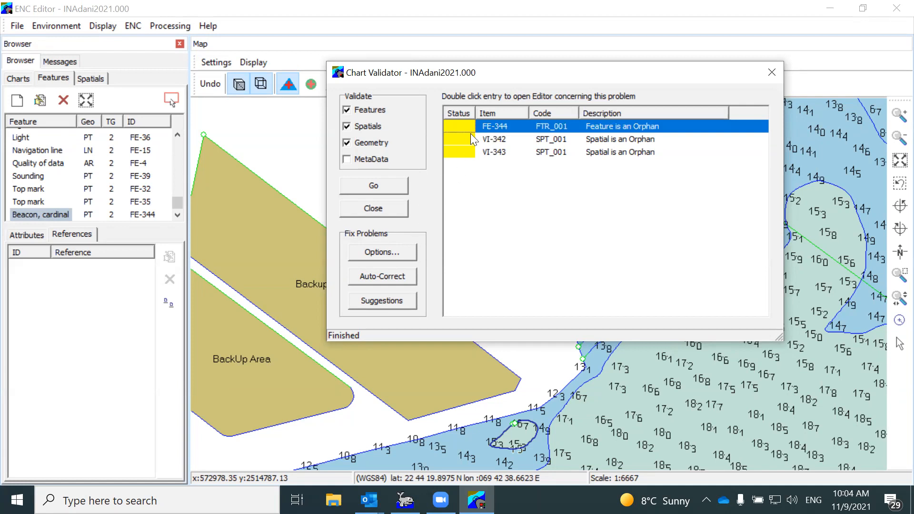
left_click(491, 139)
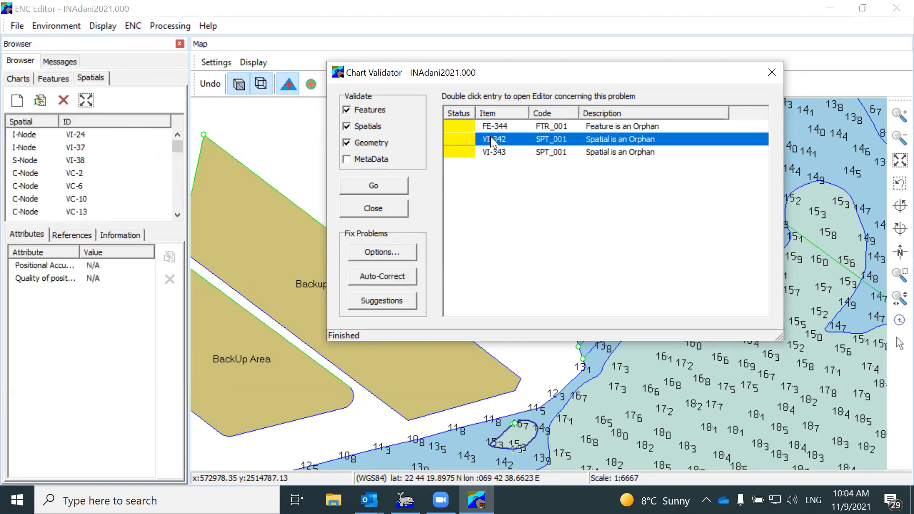
left_click(494, 126)
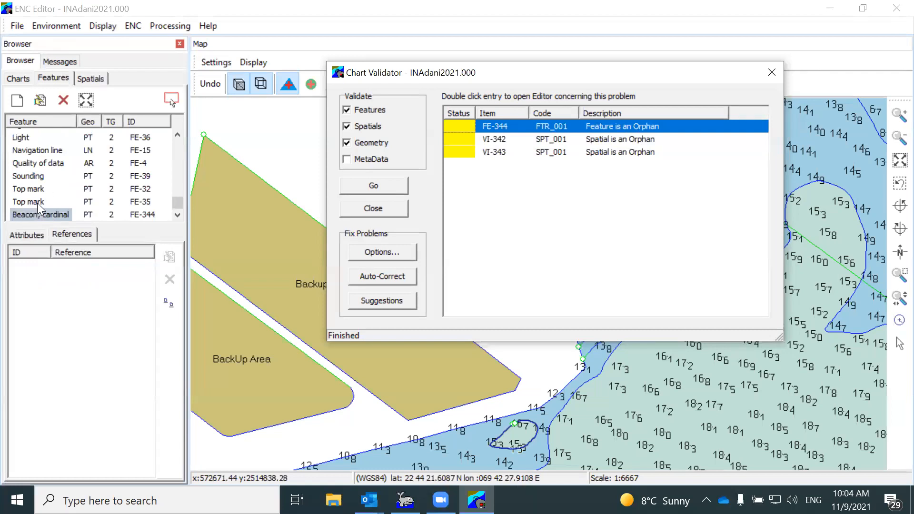
left_click(495, 149)
left_click(495, 139)
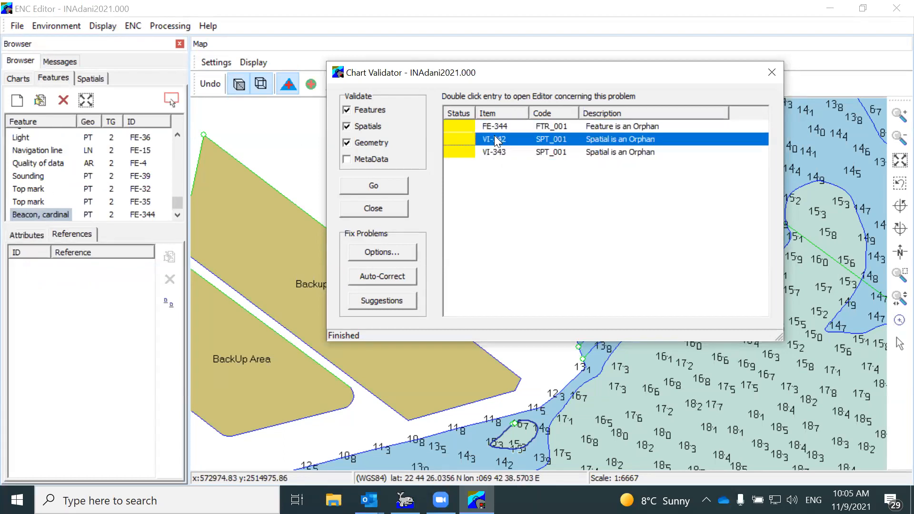
left_click(499, 126)
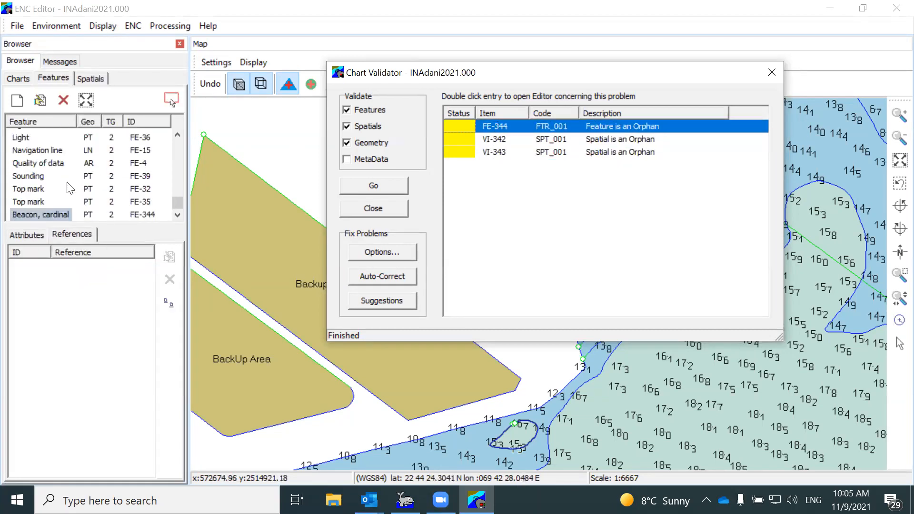
left_click(42, 214)
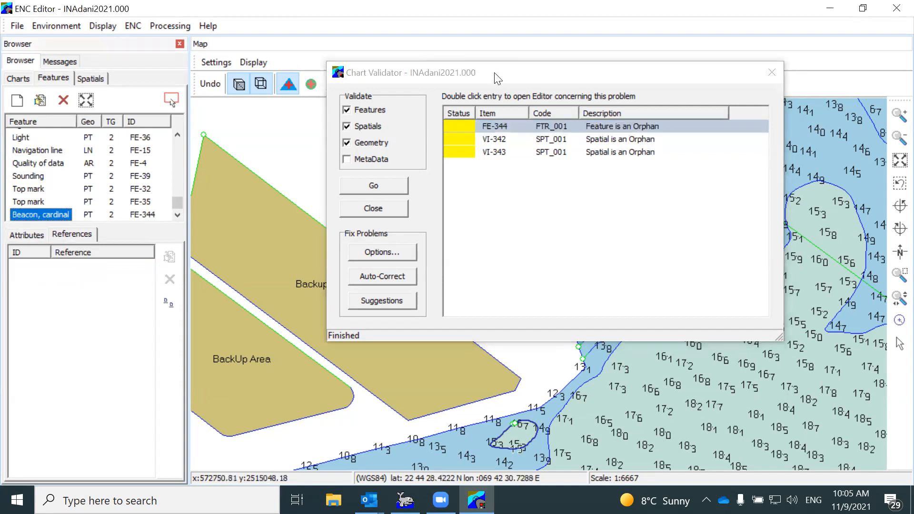
left_click(504, 84)
left_click_drag(504, 84, 640, 140)
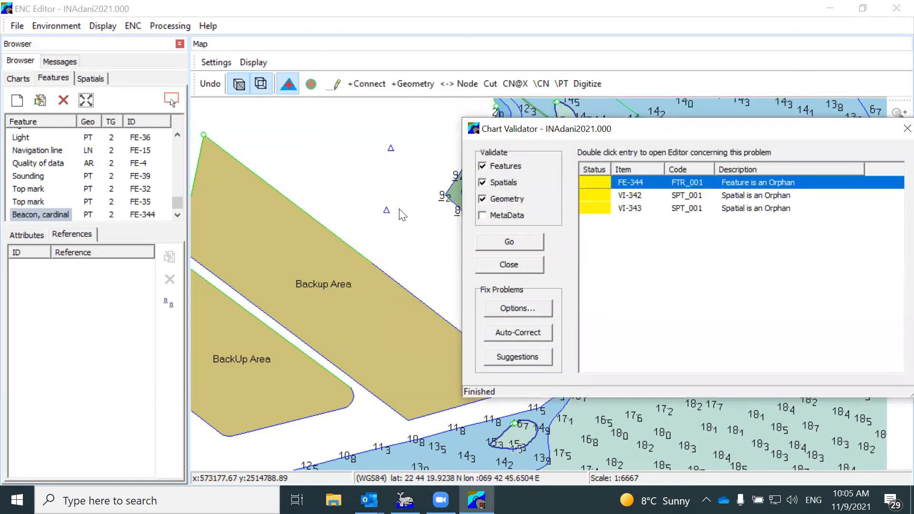
Step: Pick the isolated node VI-342 on the map and add it as a spatial reference of the cardinal beacon FE-344
left_click(387, 212)
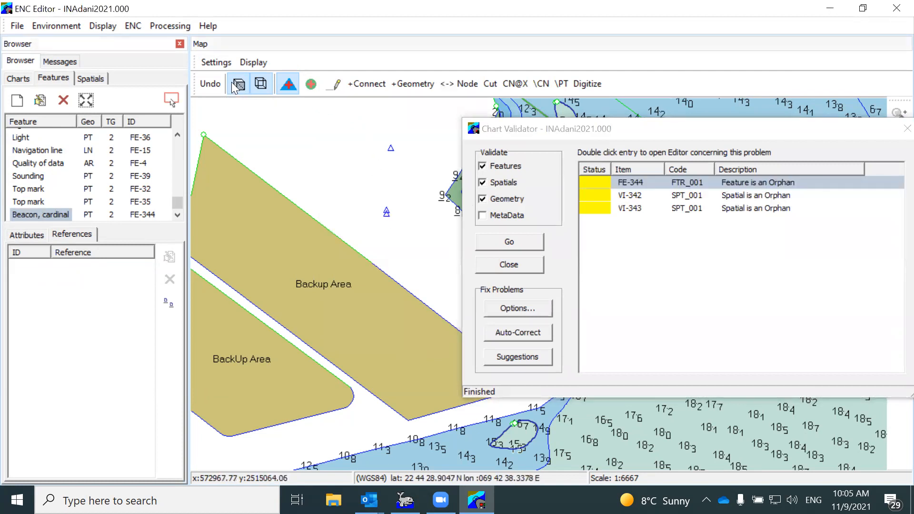
left_click(212, 84)
left_click_drag(655, 127, 418, 245)
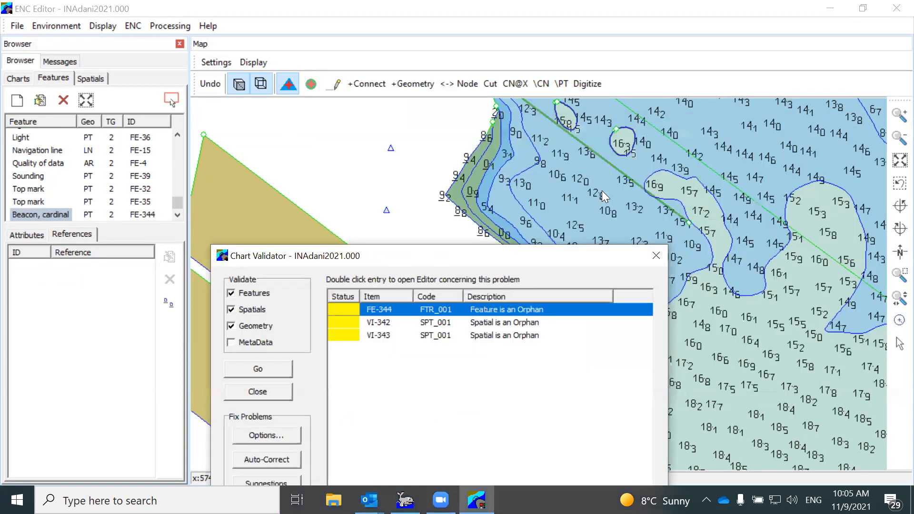
left_click(900, 344)
left_click(491, 261)
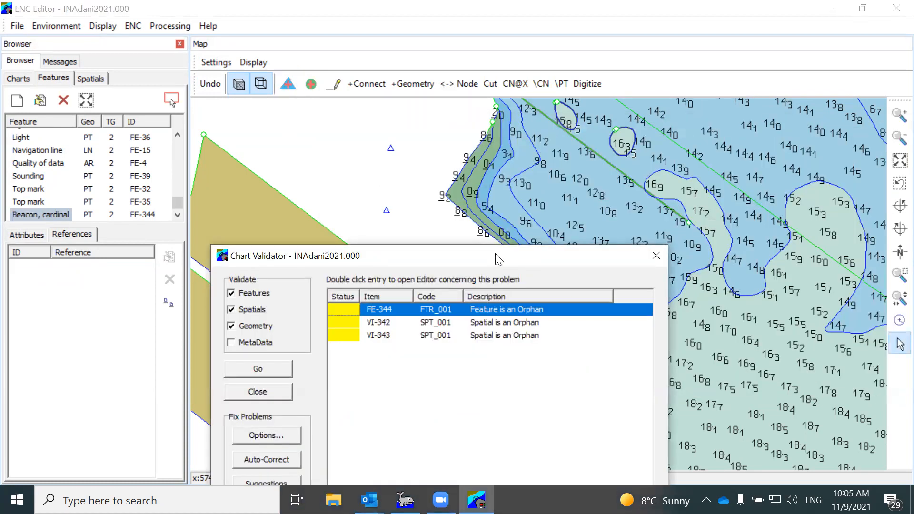
left_click_drag(497, 260, 733, 104)
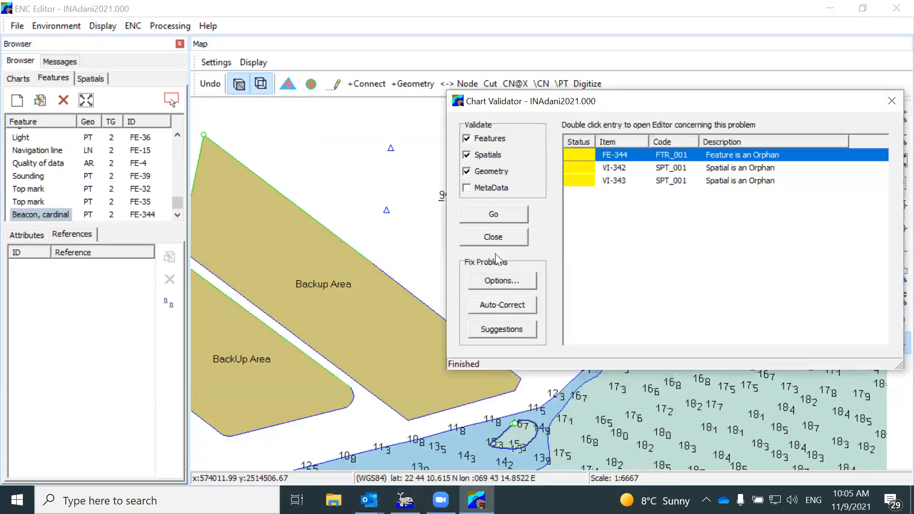
left_click(387, 213)
left_click_drag(145, 92, 479, 58)
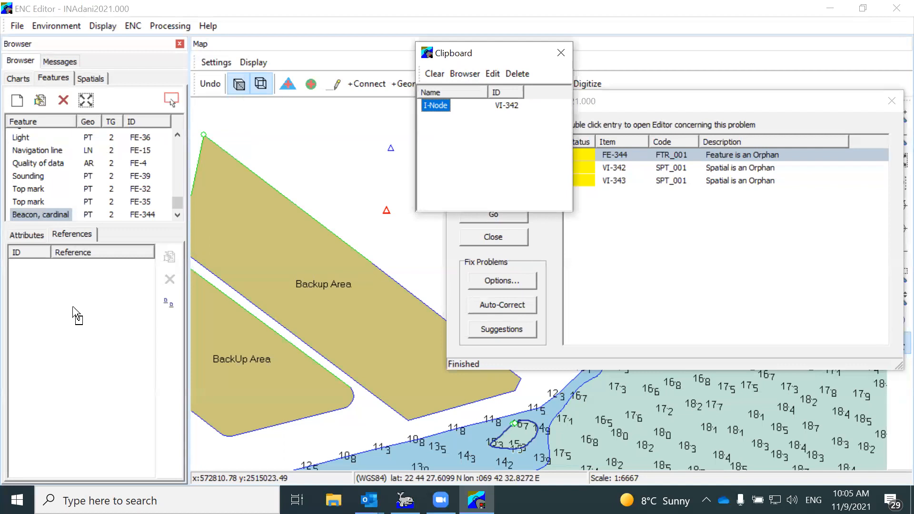
left_click_drag(72, 307, 50, 322)
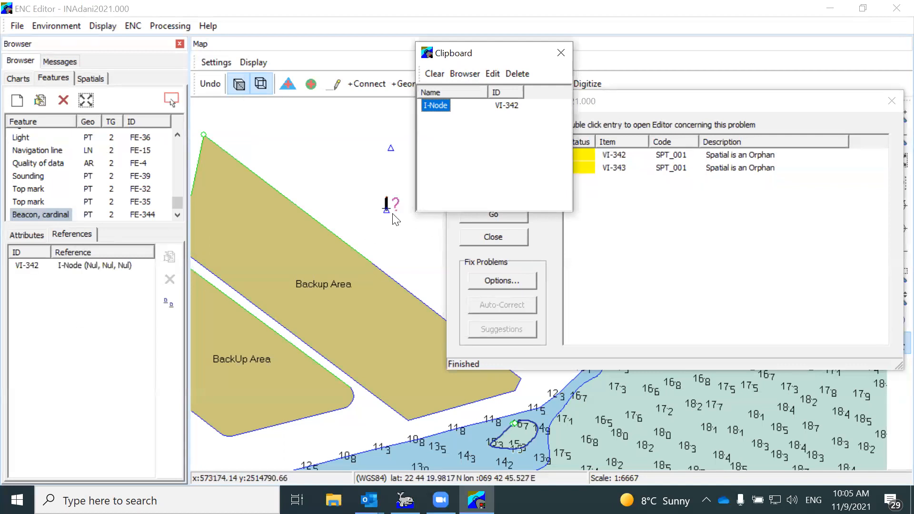
Step: Set the cardinal beacon's shape to beacon tower and its category to north cardinal mark
left_click(38, 235)
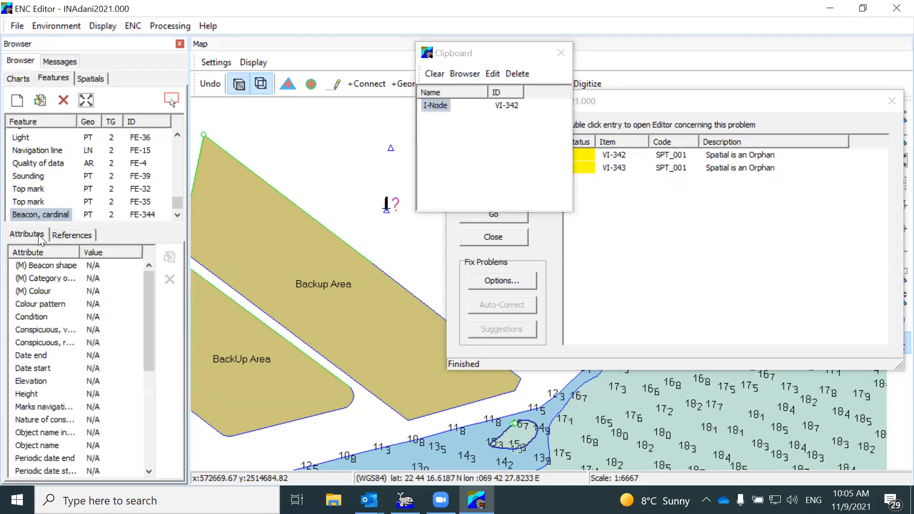
double_click(42, 264)
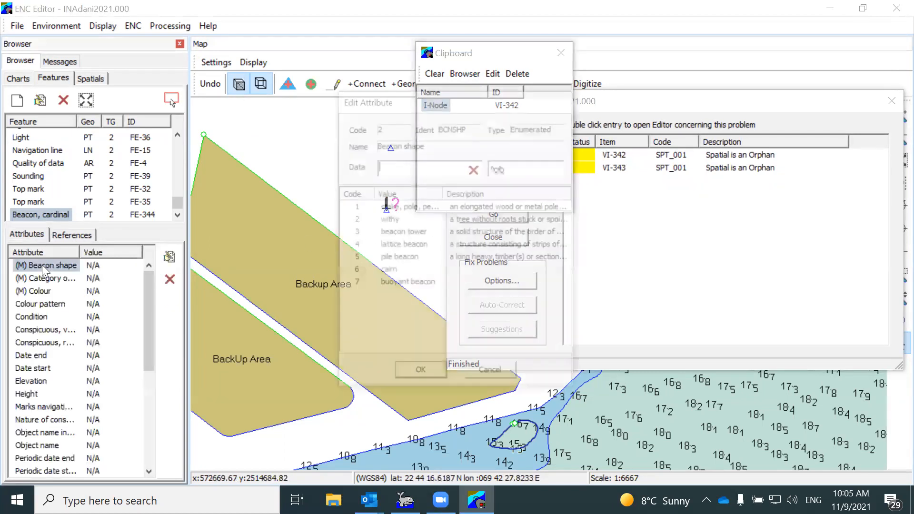
left_click(400, 233)
left_click(405, 376)
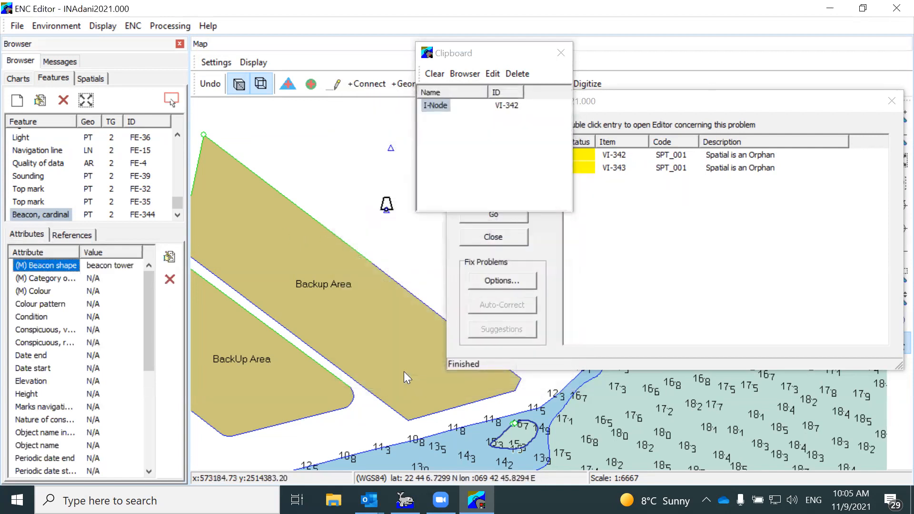
double_click(48, 278)
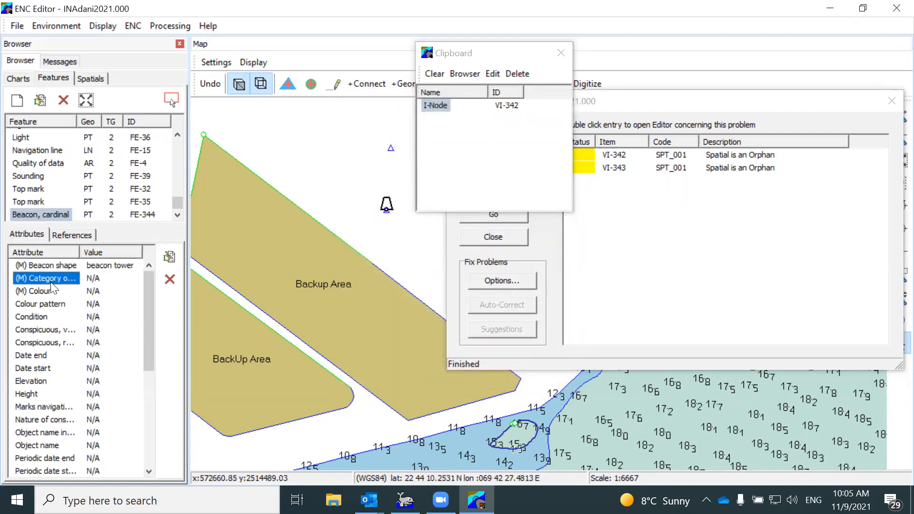
left_click(412, 208)
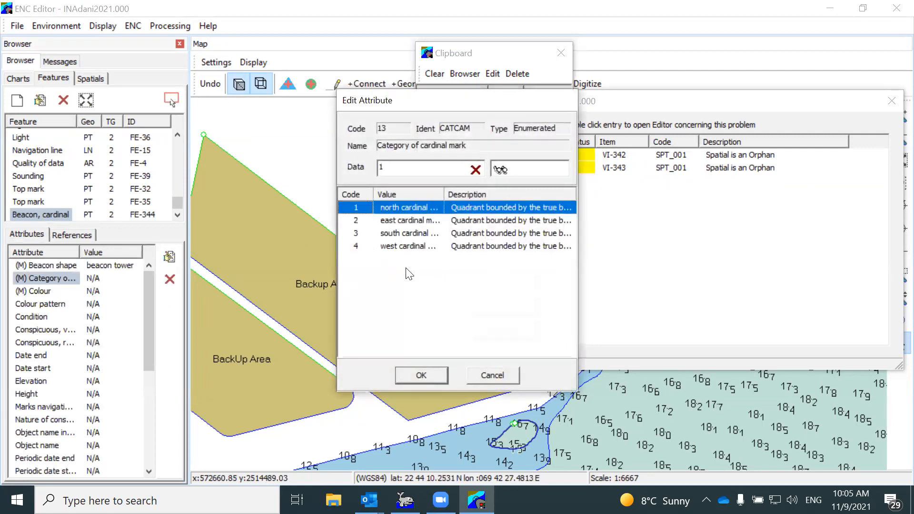
left_click(415, 368)
Step: Set the beacon's colours to white and black and its colour pattern to diagonal stripes
double_click(45, 291)
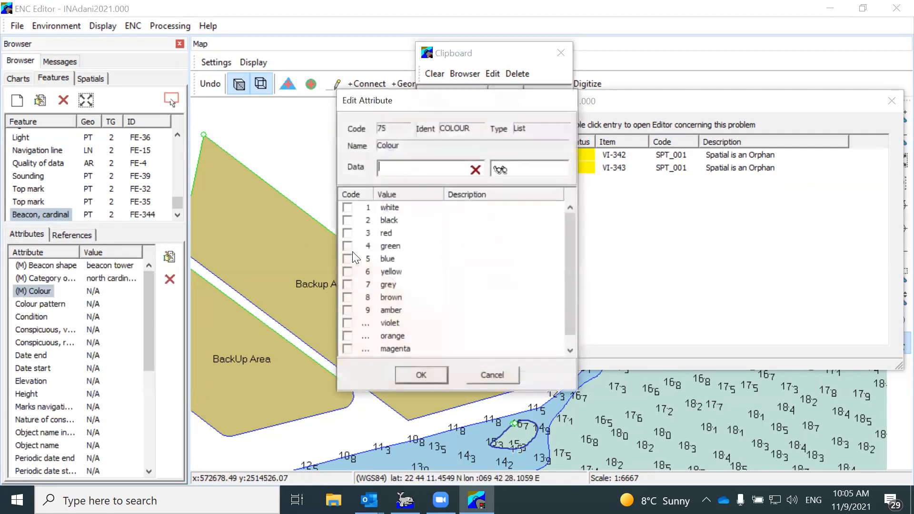
left_click(344, 208)
left_click(344, 220)
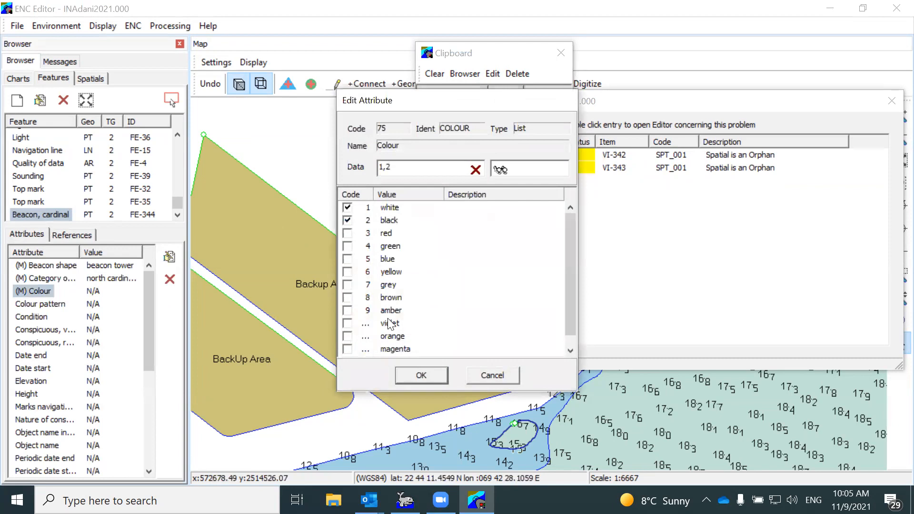
left_click(419, 372)
double_click(40, 304)
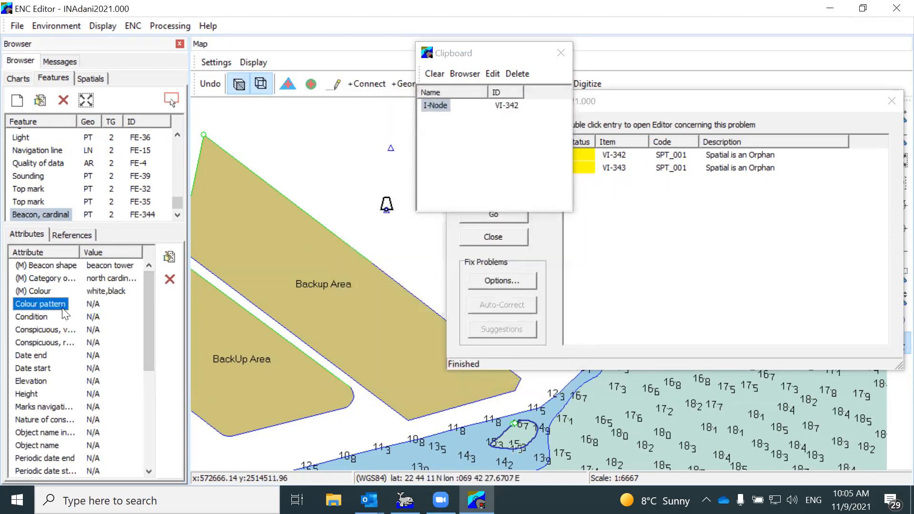
left_click(346, 232)
left_click(419, 374)
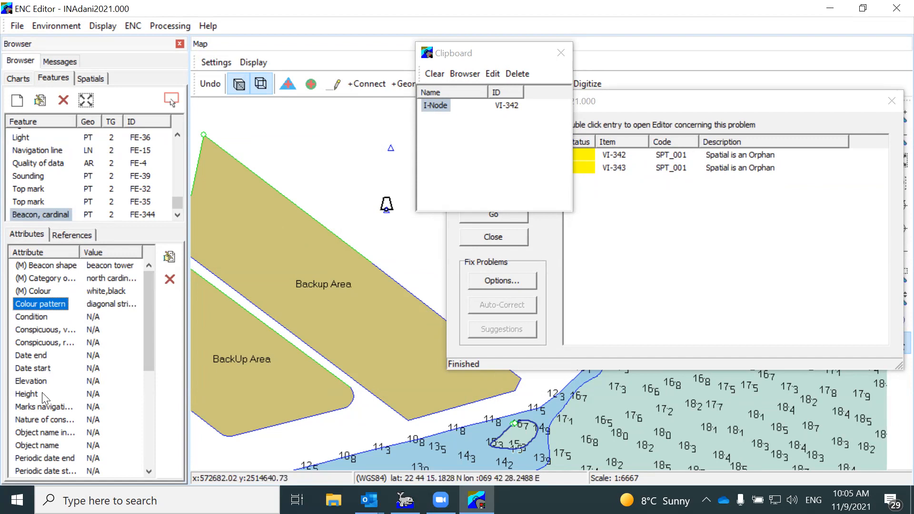
Step: Set the beacon's object name to 111 and close the Clipboard window
double_click(54, 445)
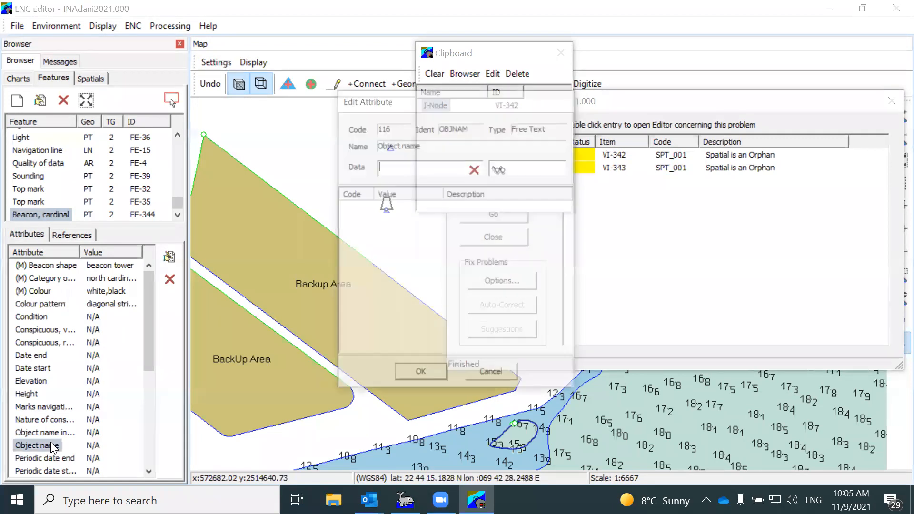
type("111")
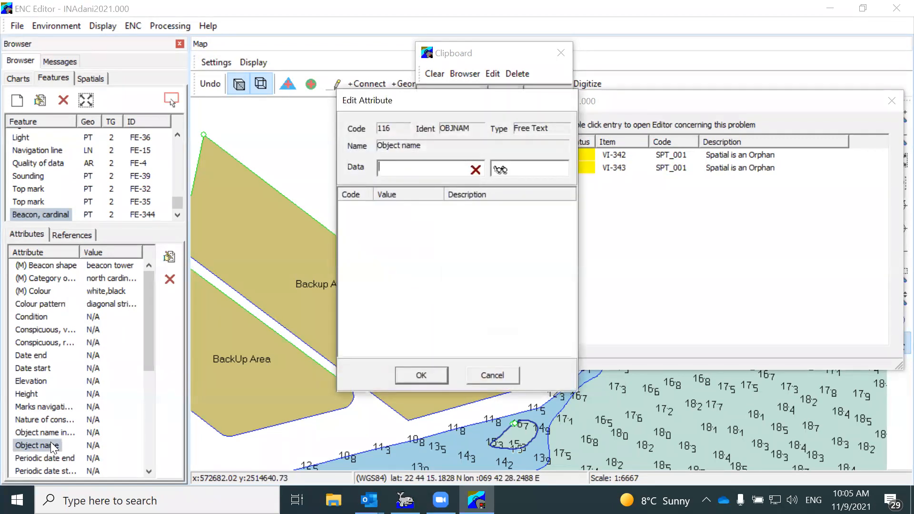
key("Return")
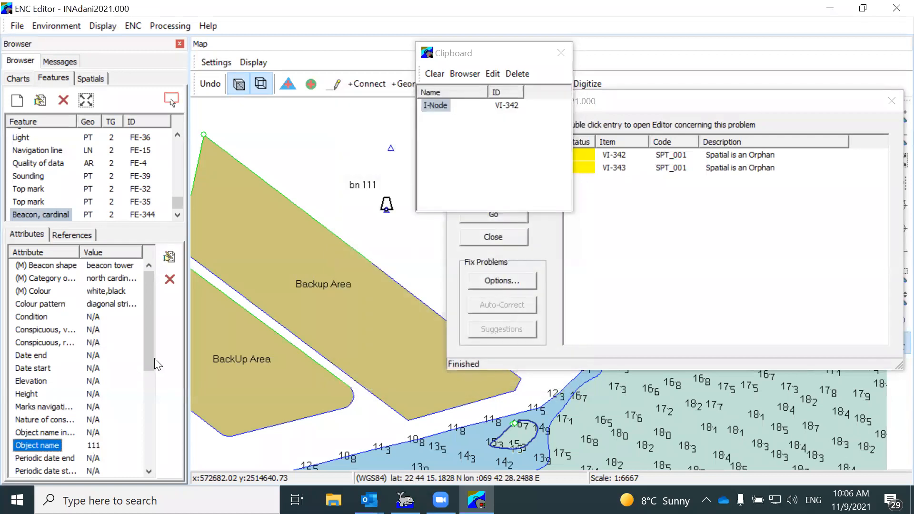
left_click(555, 52)
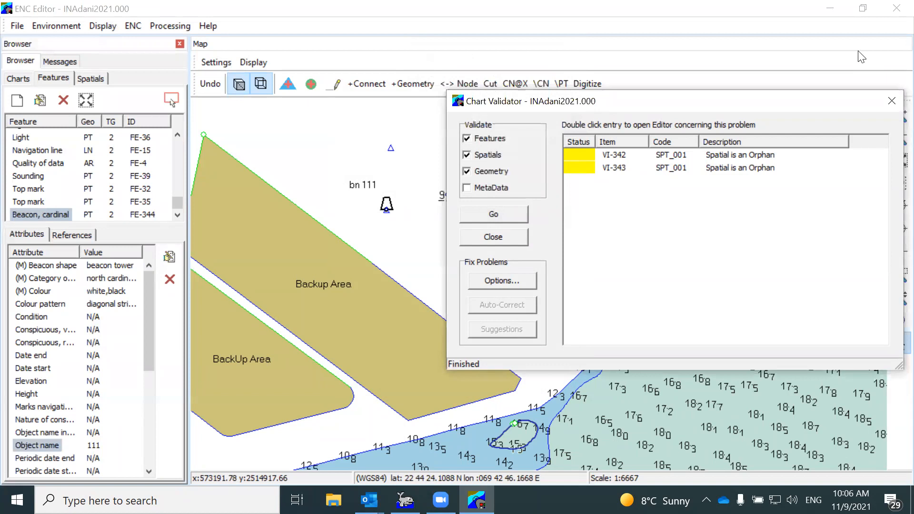
Step: Validate the chart again and trace the VI-343 orphan problem to its isolated node in the browser
left_click_drag(661, 100, 377, 94)
left_click(494, 213)
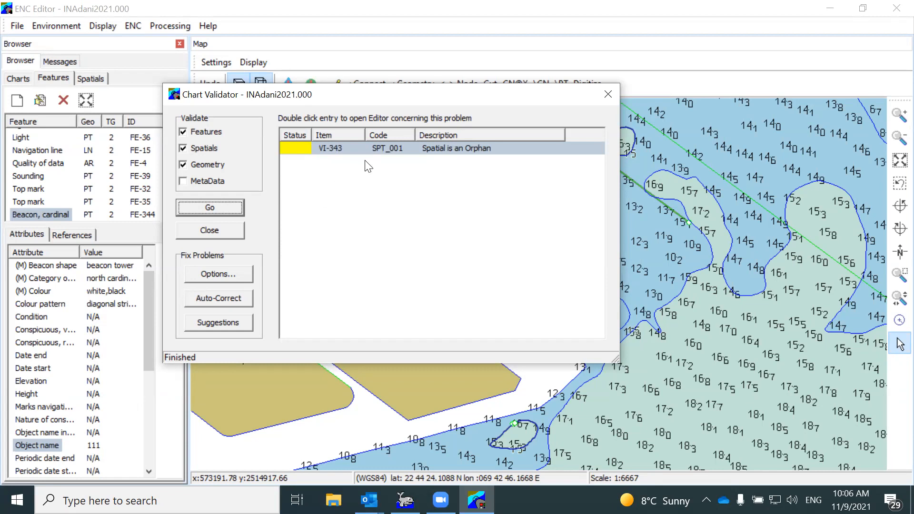
left_click(335, 149)
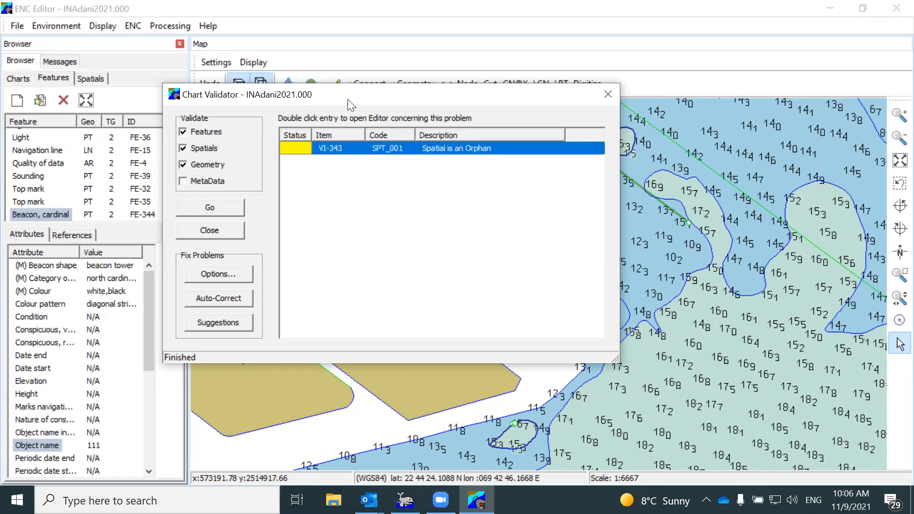
double_click(362, 148)
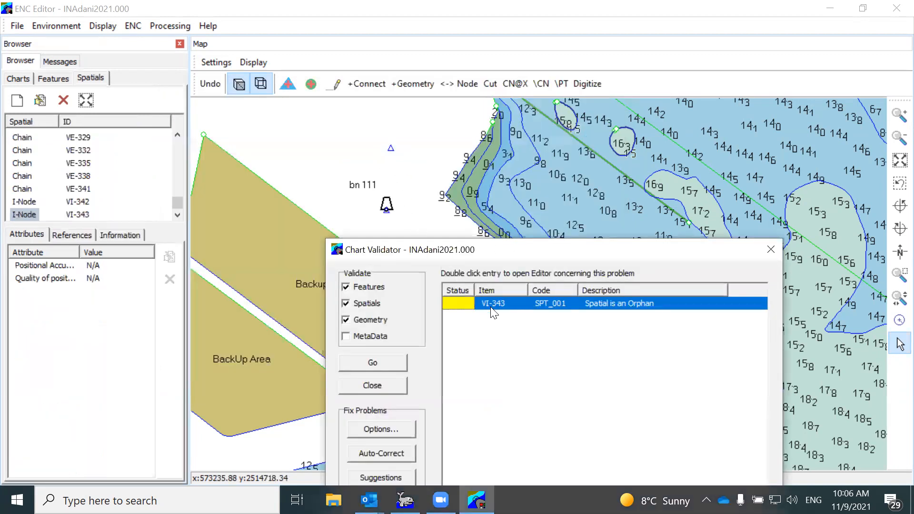
left_click(28, 217)
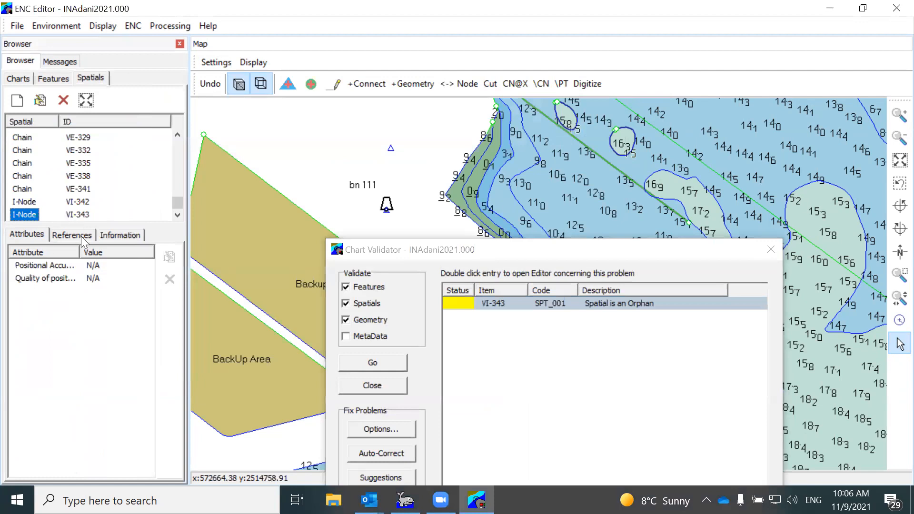
left_click(482, 303)
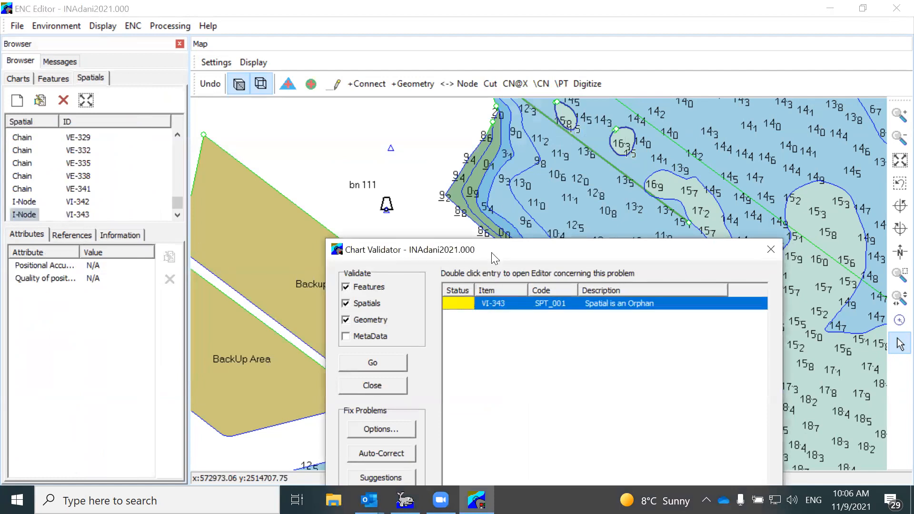
left_click_drag(480, 250, 274, 81)
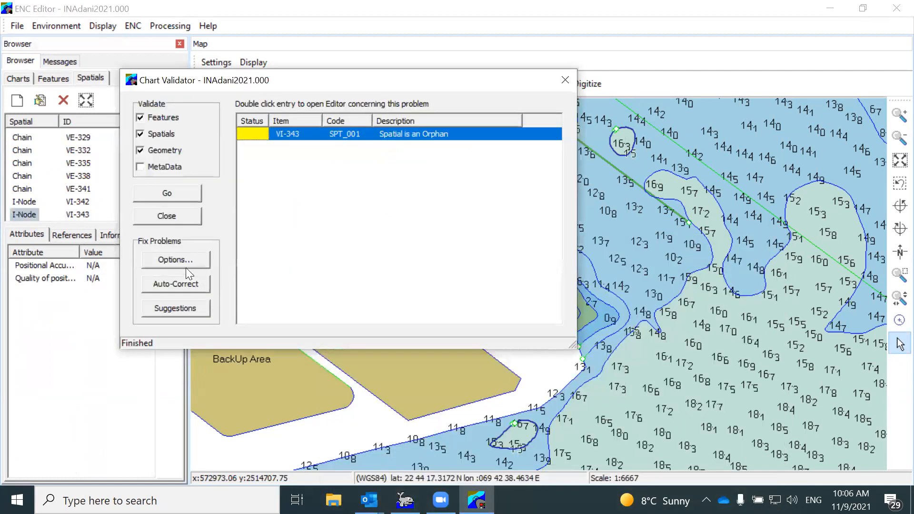
Step: Enable autocorrection for orphan features, orphan collections, missing feature-to-feature references and unknown feature attributes
left_click(185, 260)
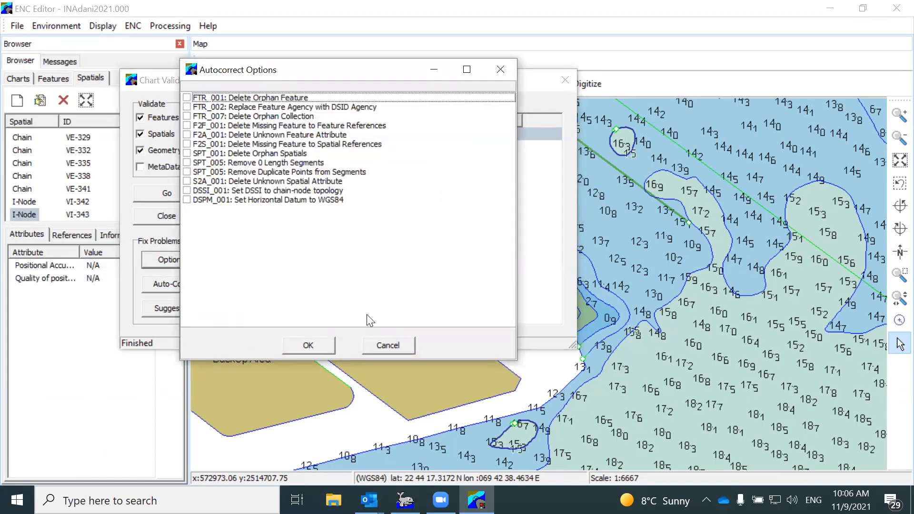
left_click(187, 97)
left_click(187, 116)
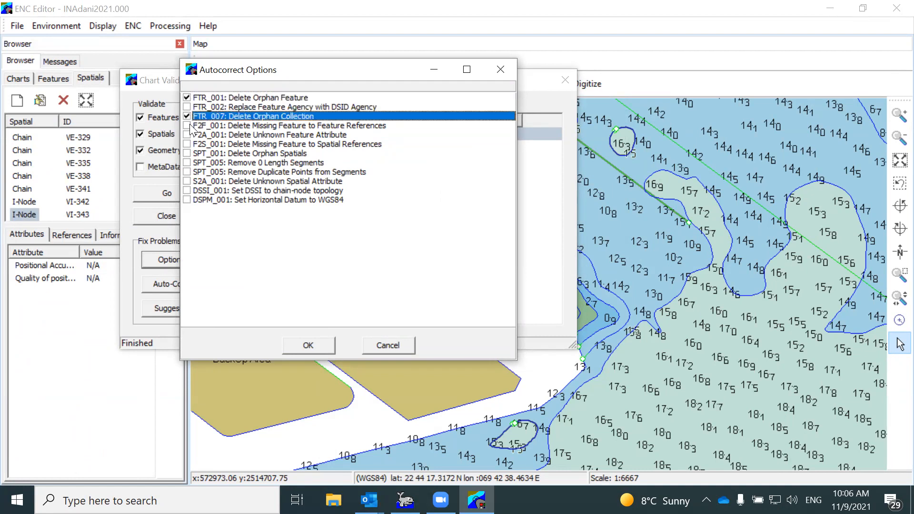
left_click(187, 125)
left_click(188, 135)
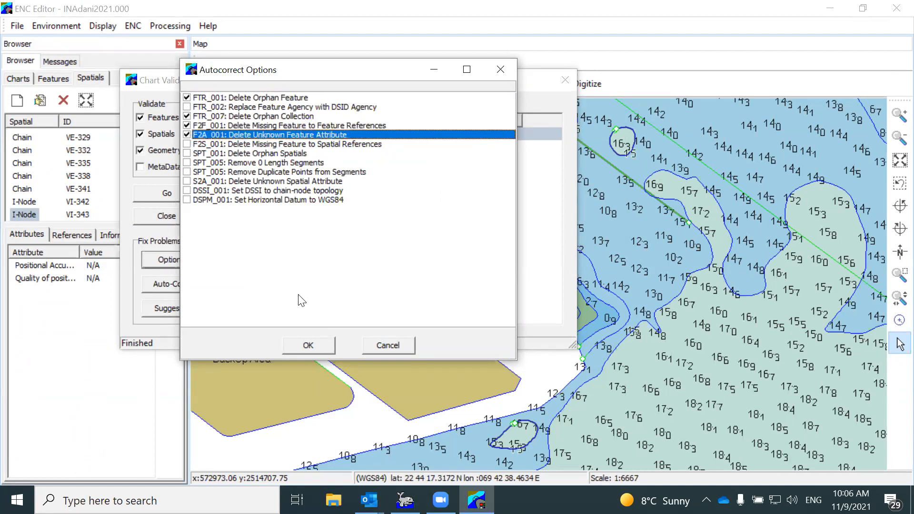
left_click(308, 345)
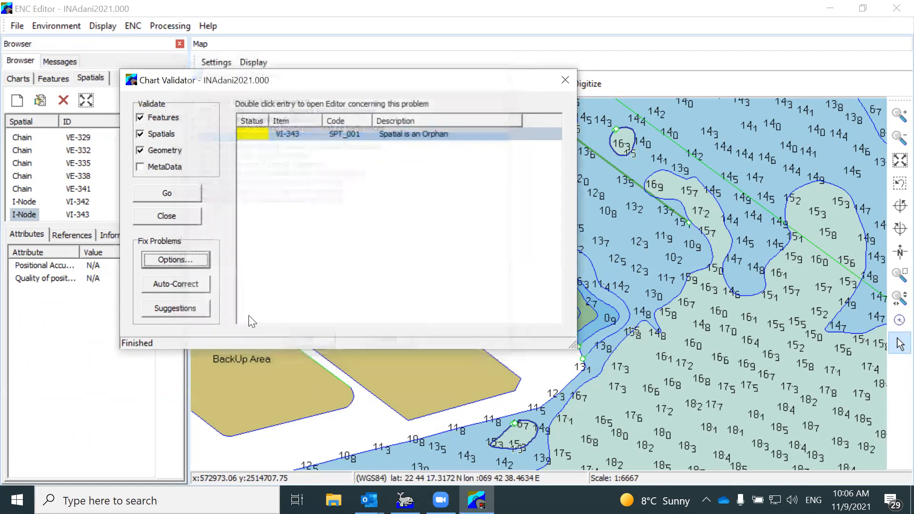
Step: Try auto-correcting the listed problem, revalidate the chart and read the suggested fix for VI-343
left_click(189, 285)
left_click(181, 197)
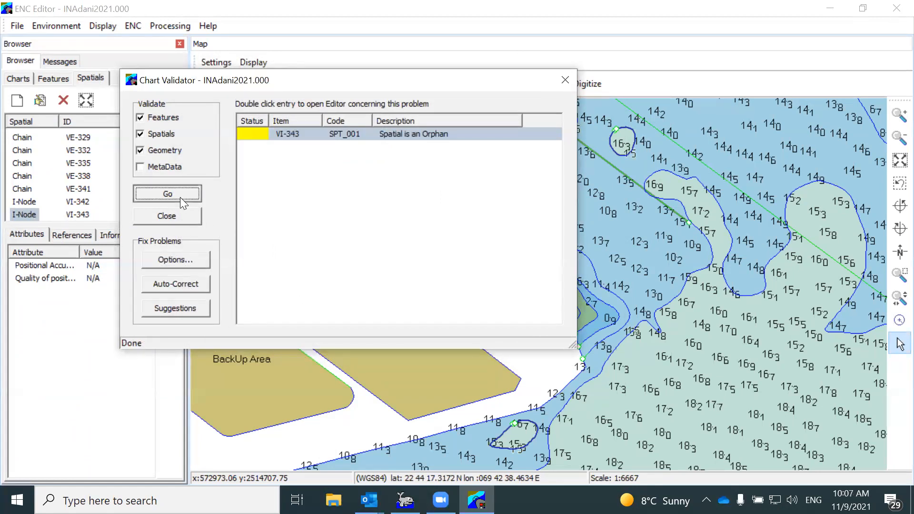
left_click(300, 136)
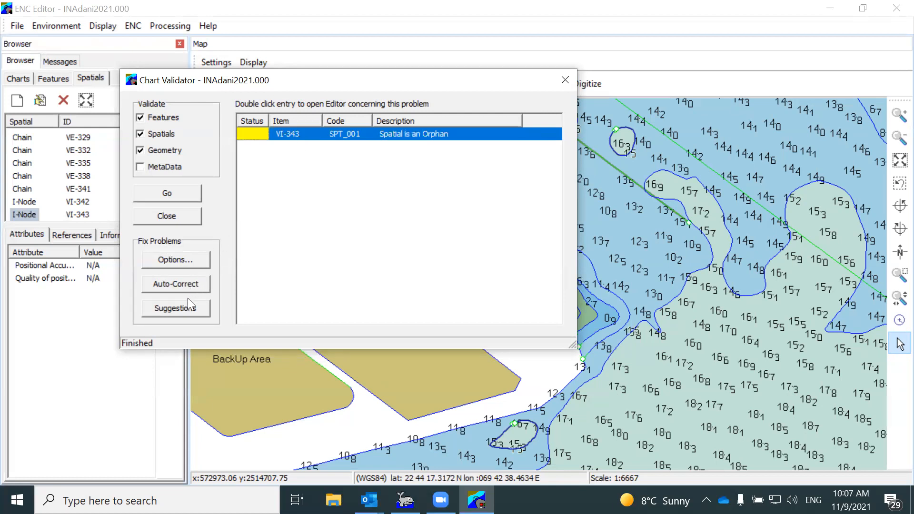
left_click(183, 309)
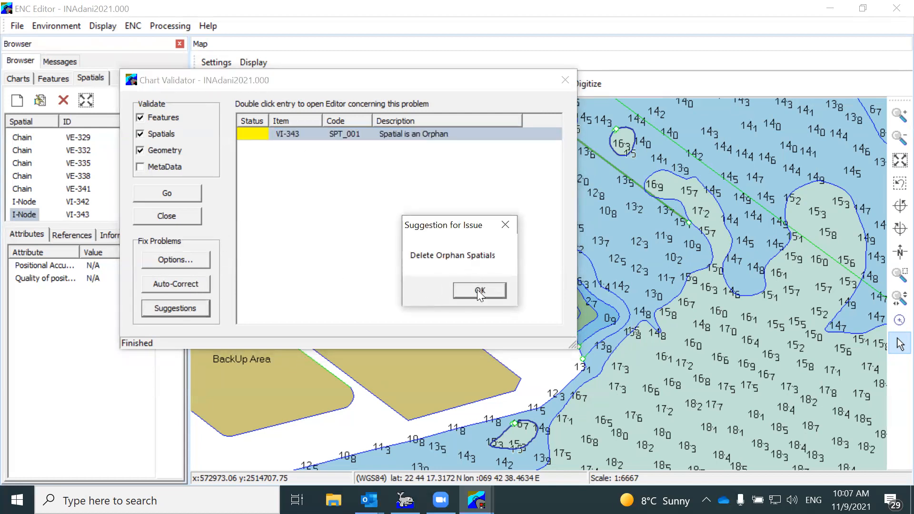
left_click(480, 291)
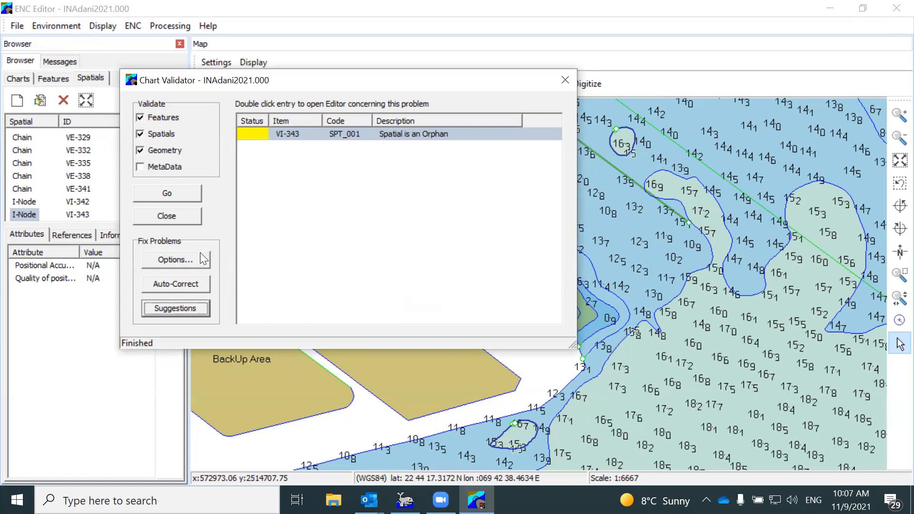
Step: Run auto-correct once more and repeat the chart validation
left_click(203, 284)
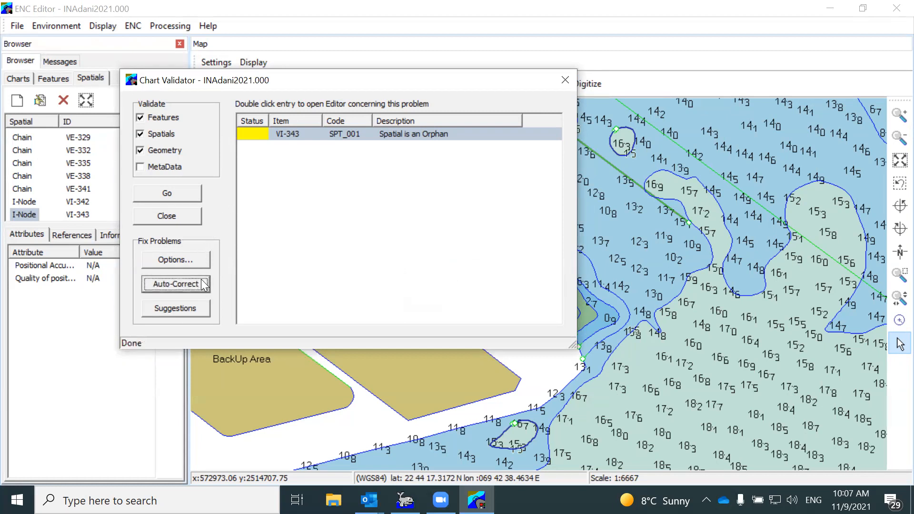
left_click(178, 197)
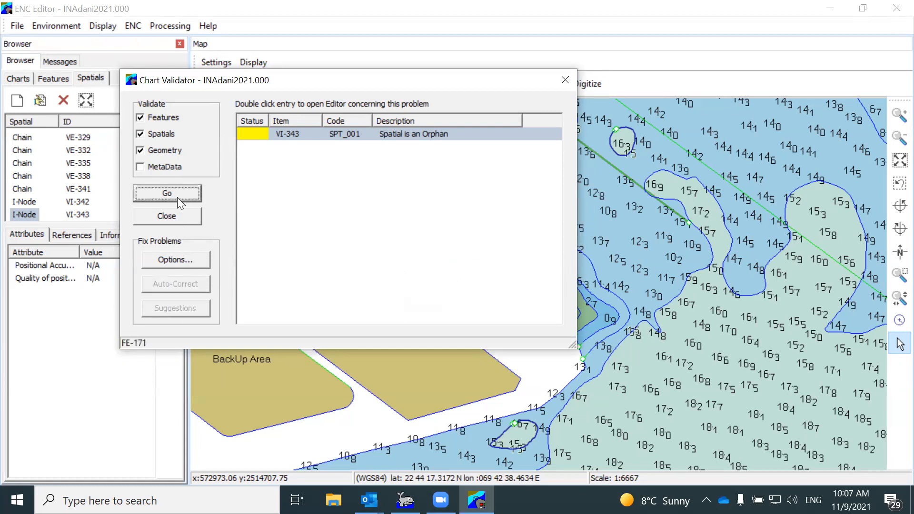
Step: Leave the validator and delete the orphan isolated node VI-343 from the chart's spatials
left_click(334, 139)
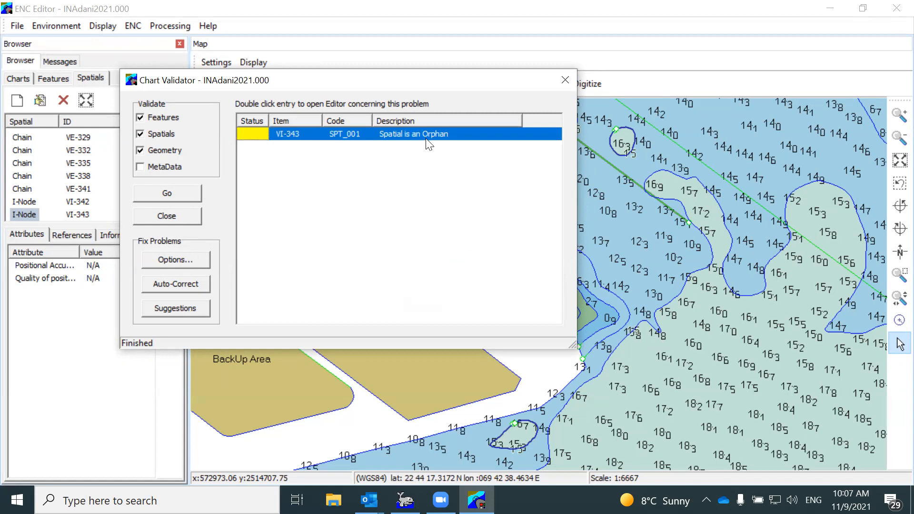
left_click(564, 80)
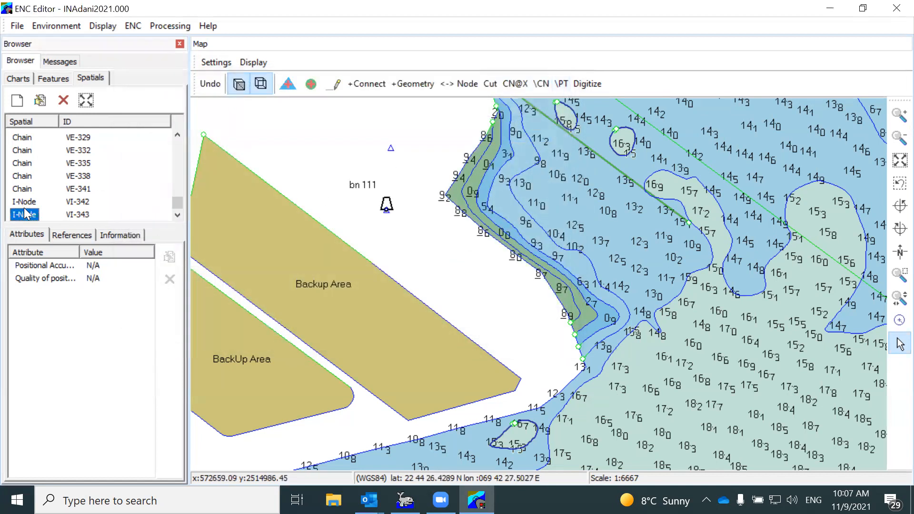
left_click(63, 101)
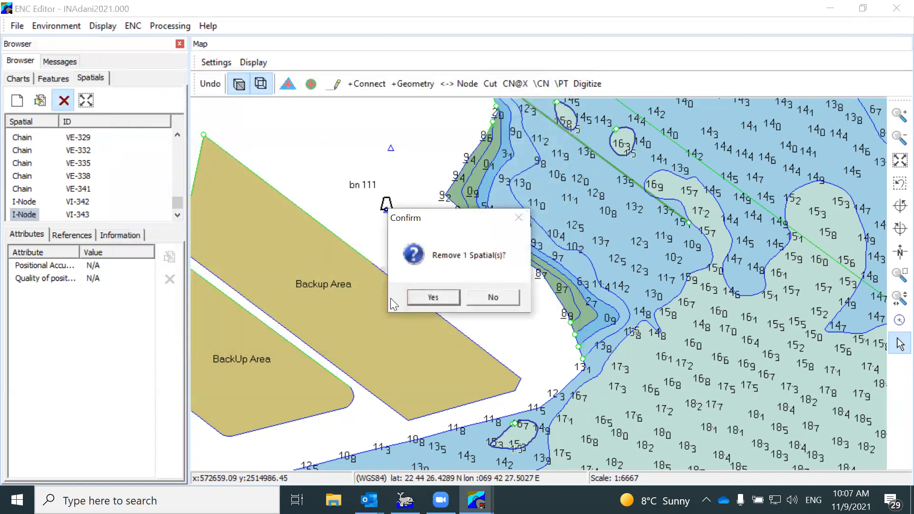
left_click(413, 297)
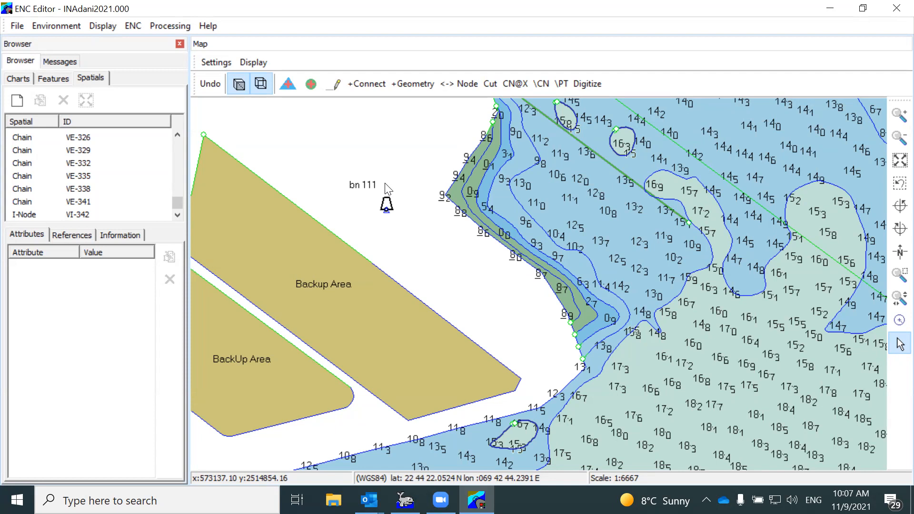
Step: Save the chart as a new S57 Version 3 file named Deleteme and select its dataset name entry
left_click(25, 78)
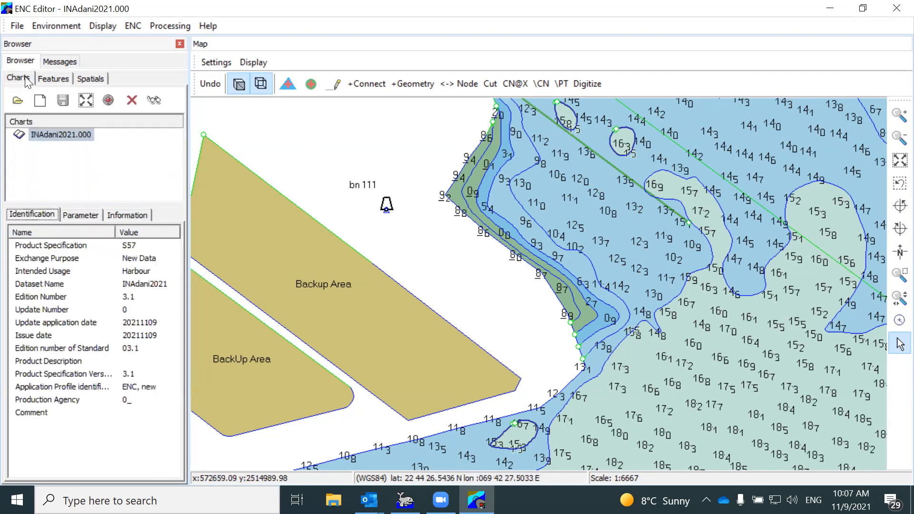
left_click(62, 101)
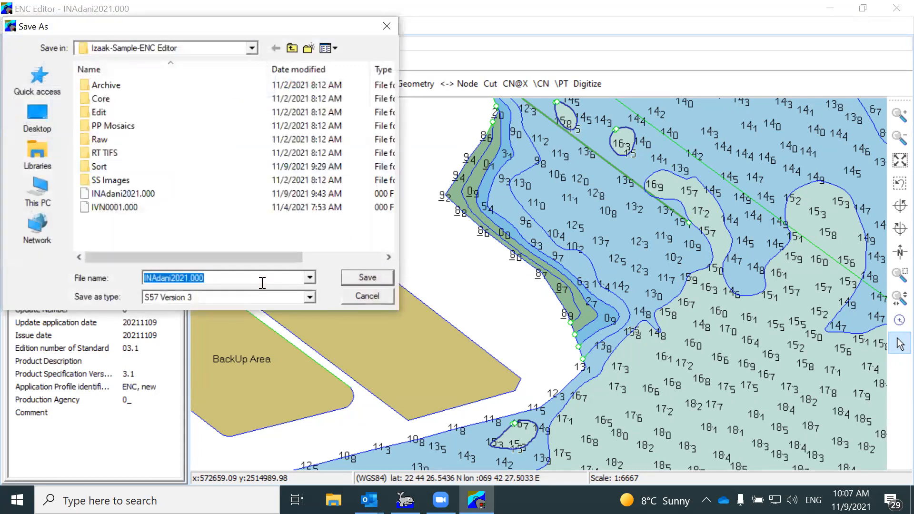
type("Deleteme")
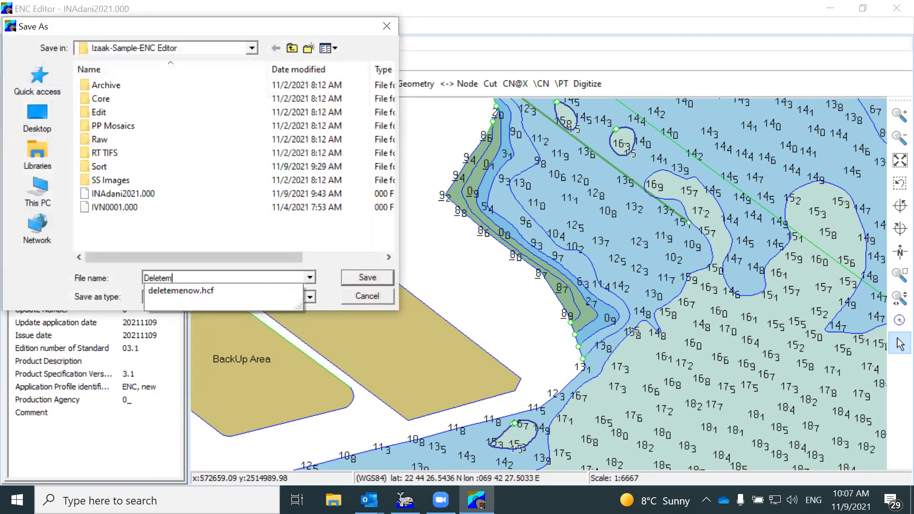
key("Return")
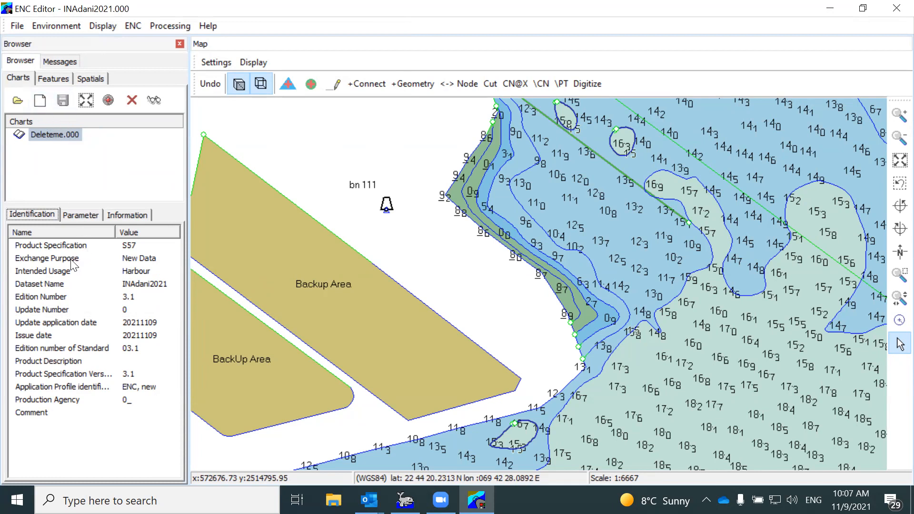
left_click(141, 288)
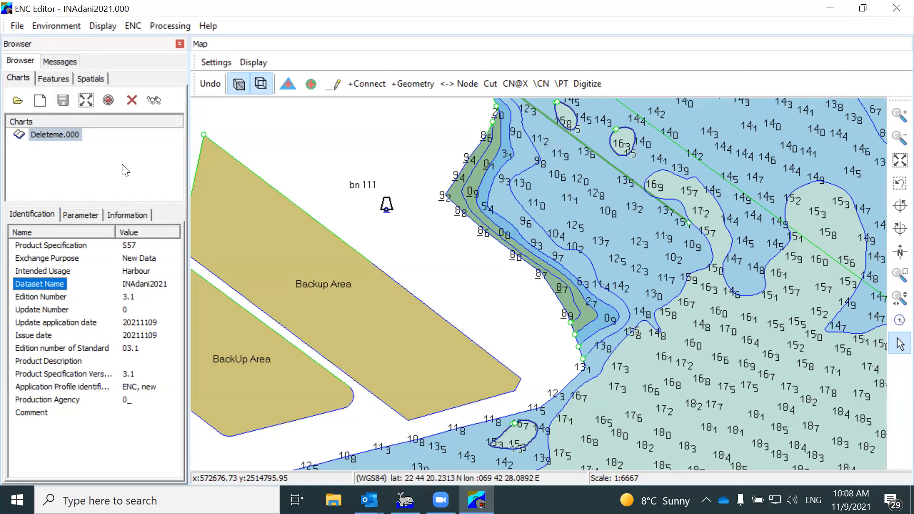
Step: Validate the features, spatials and geometry of the Deleteme.000 chart
left_click(183, 25)
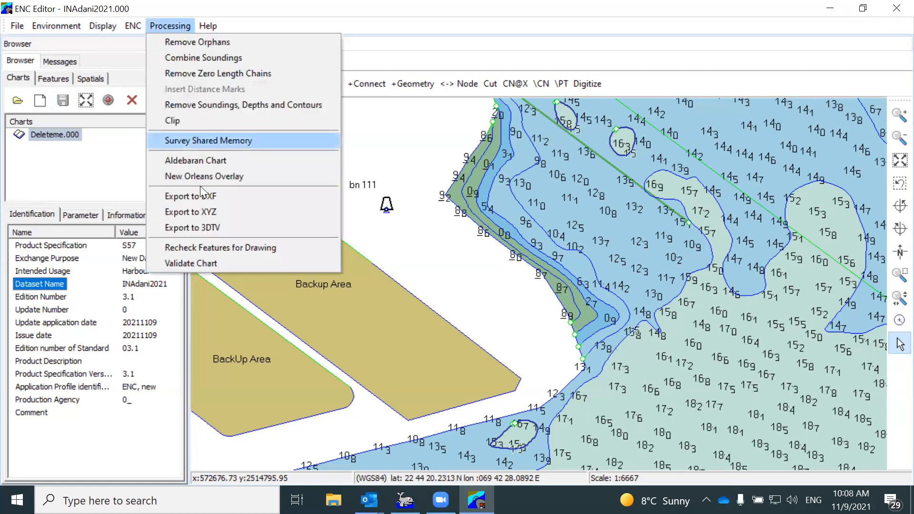
left_click(201, 261)
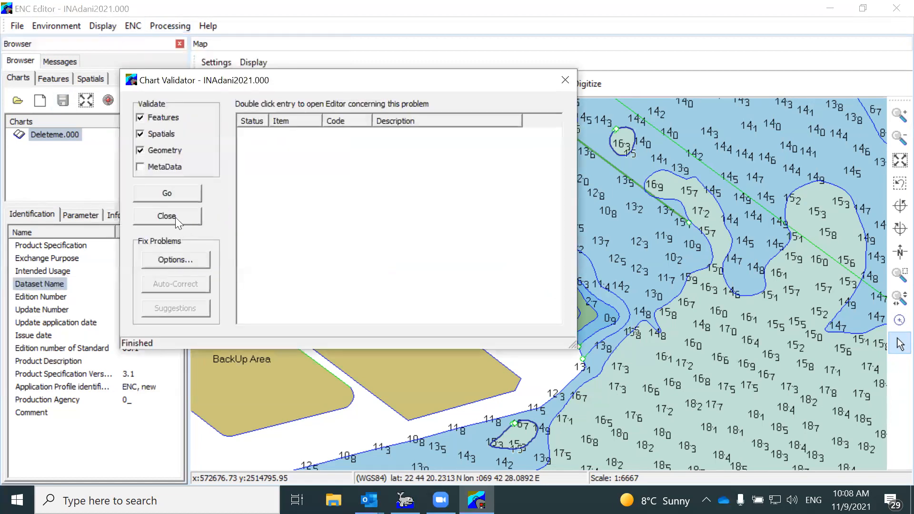
left_click(178, 196)
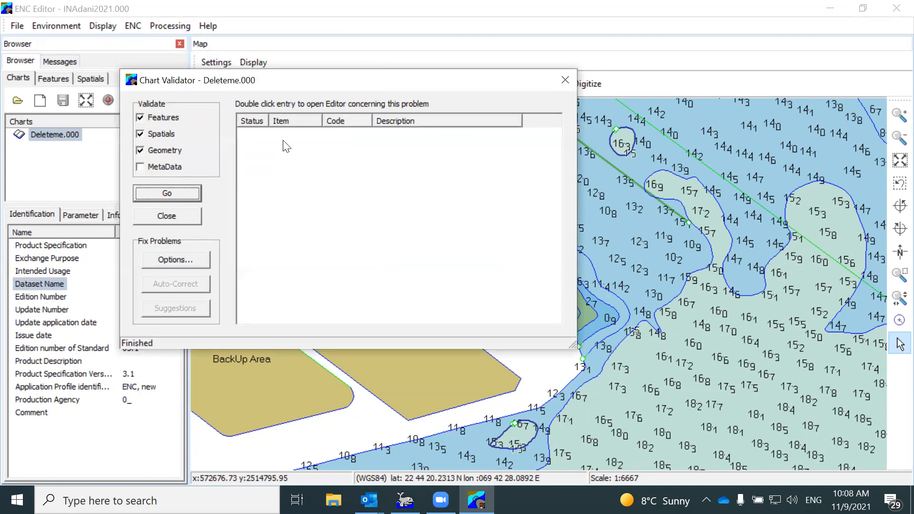
Step: Enable all remaining autocorrect options, including orphan spatials, duplicate points, chain-node topology and WGS84 datum, and validate the chart again
left_click(176, 260)
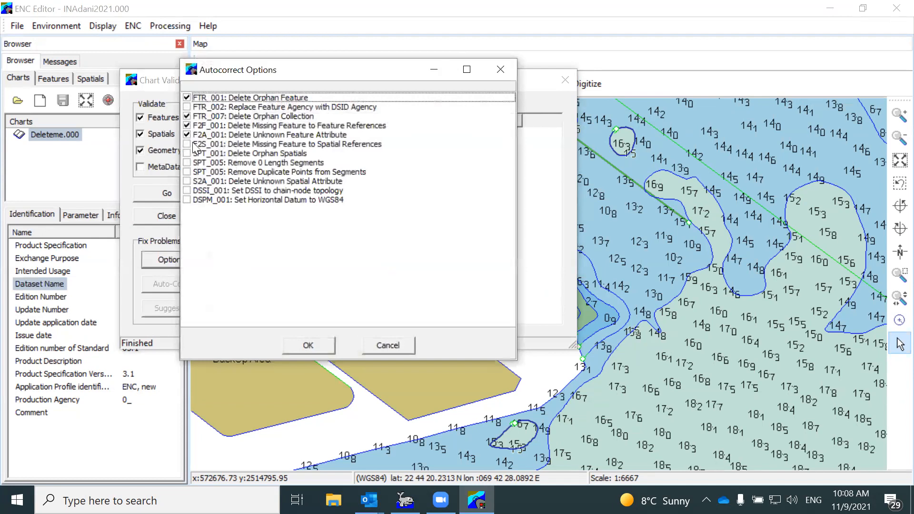
left_click(186, 107)
left_click(187, 144)
left_click(187, 153)
left_click(187, 162)
left_click(186, 171)
left_click(187, 181)
left_click(187, 190)
left_click(186, 200)
left_click(308, 345)
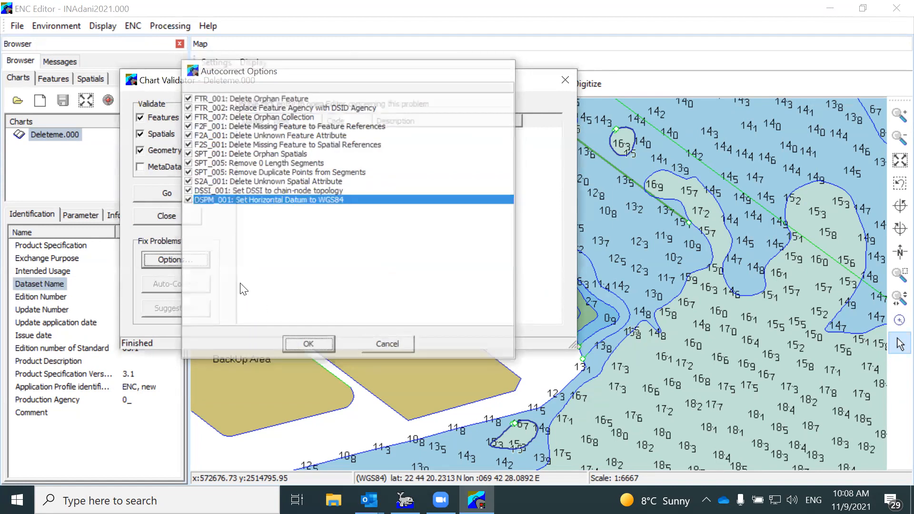
left_click(188, 196)
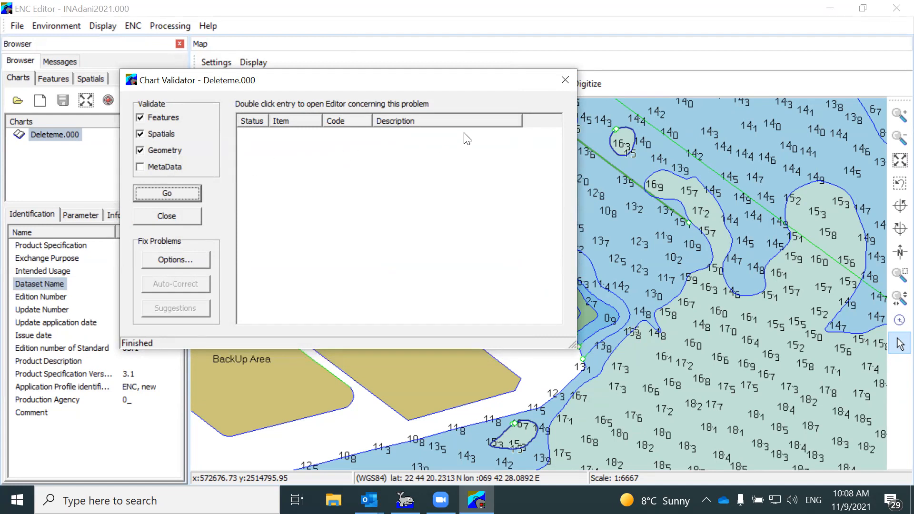
left_click(556, 82)
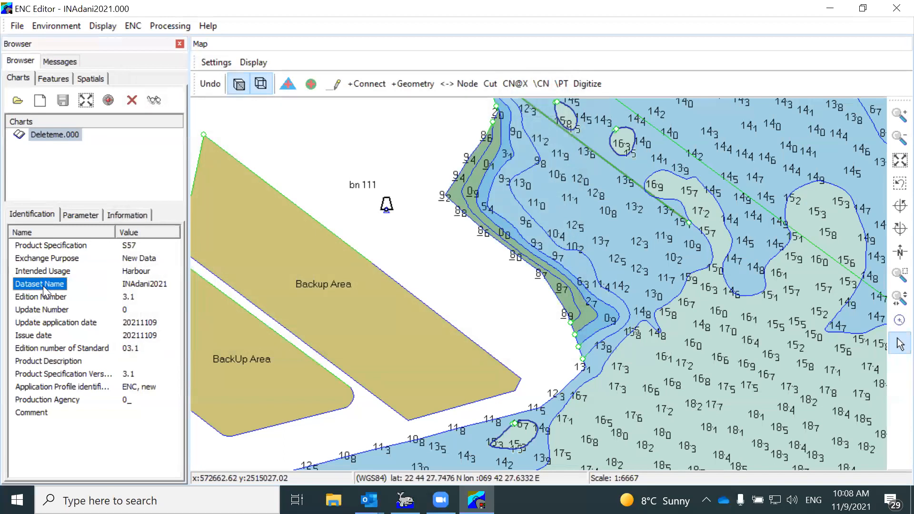
Step: Save the Deleteme.000 chart over the existing INAdani2021.000 file as S57 Version 3
left_click(47, 133)
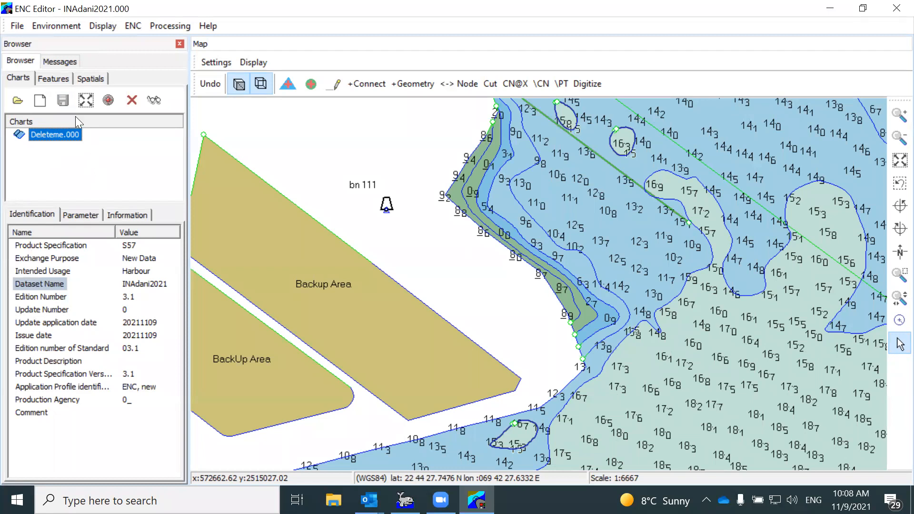
left_click(65, 103)
left_click(123, 207)
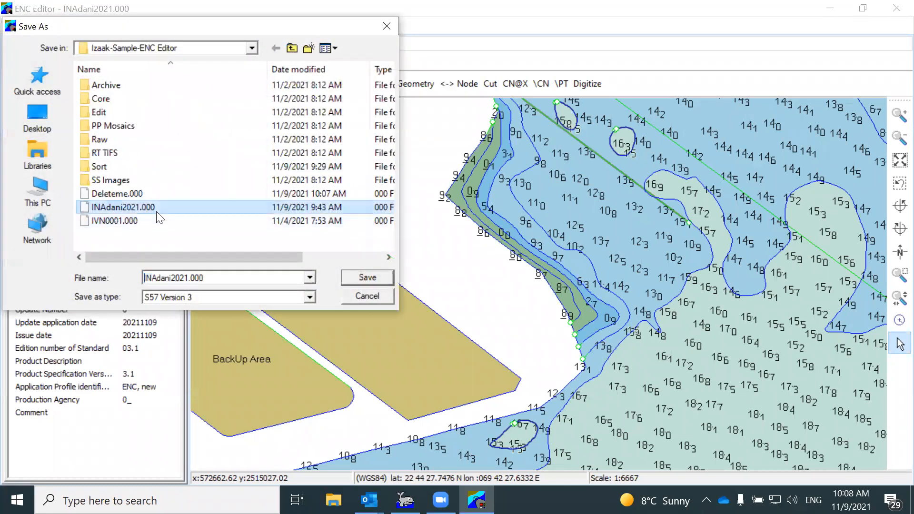
left_click(367, 278)
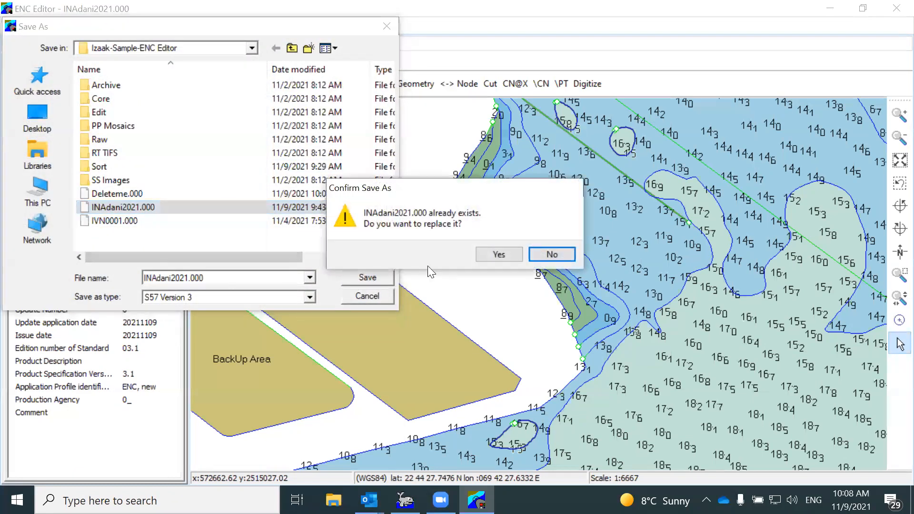
left_click(481, 252)
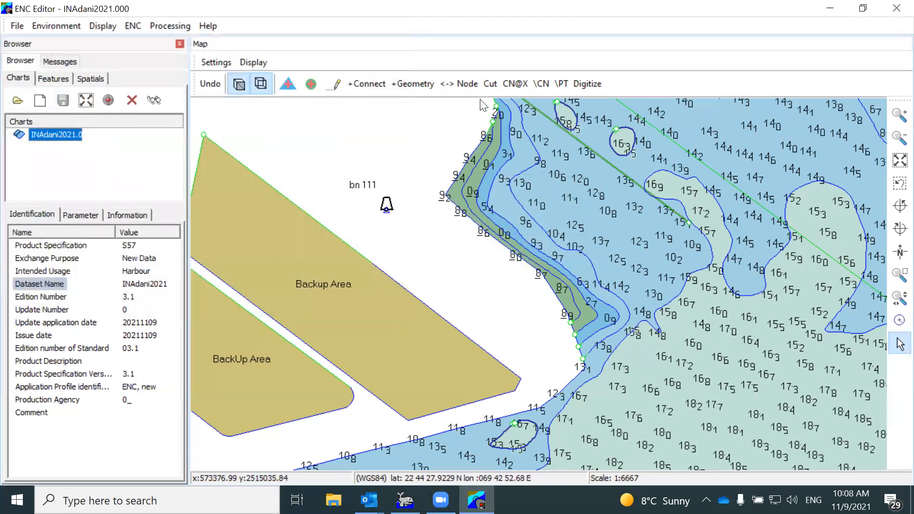
Step: Close the ENC editor and examine the INAdani2021.000 soundings and depth areas closely on the HYPACK map
left_click(895, 9)
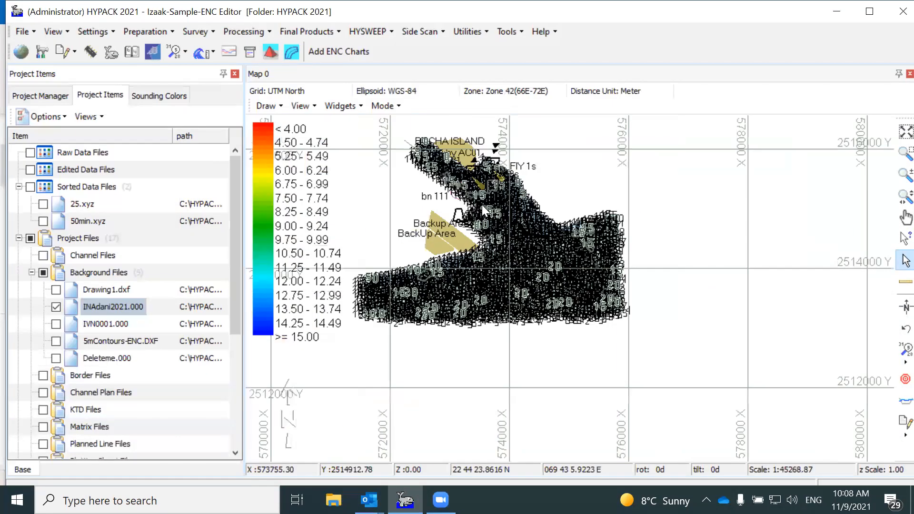
scroll(485, 202, "up", 1)
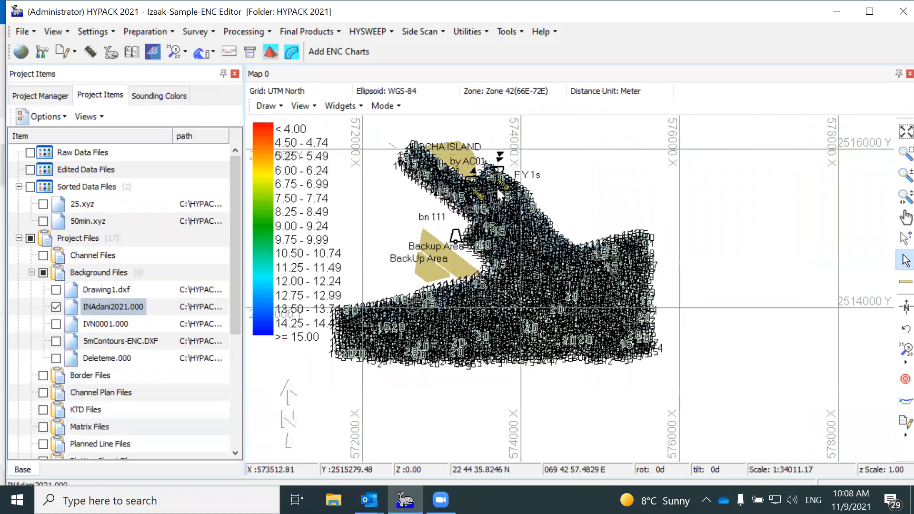
scroll(497, 189, "up", 1)
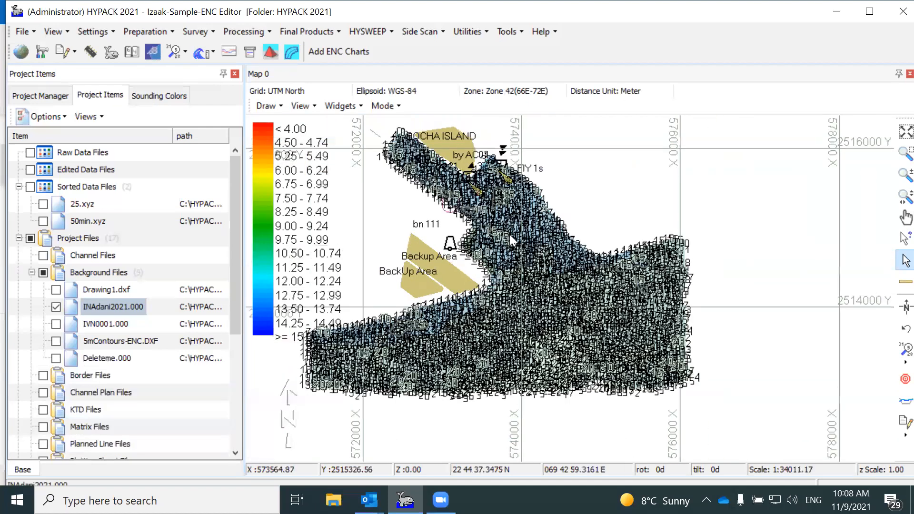
scroll(517, 223, "up", 3)
scroll(520, 220, "up", 3)
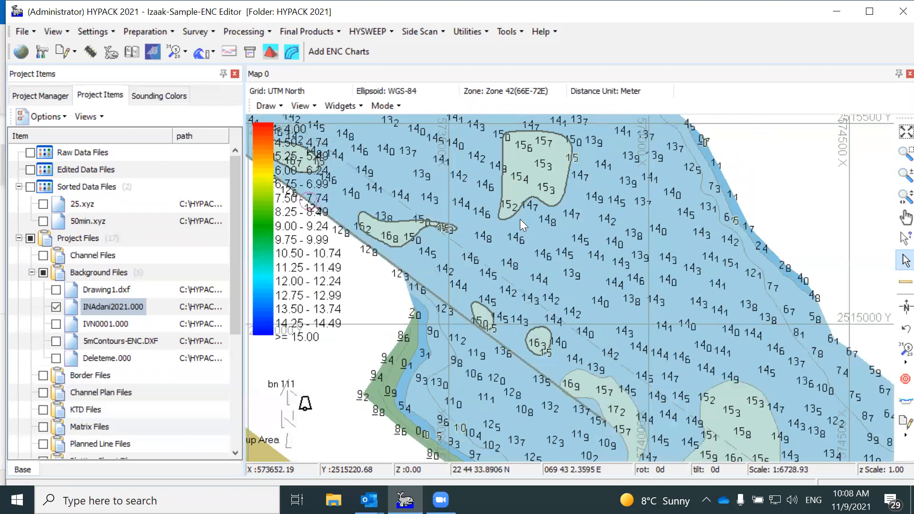
scroll(521, 220, "down", 1)
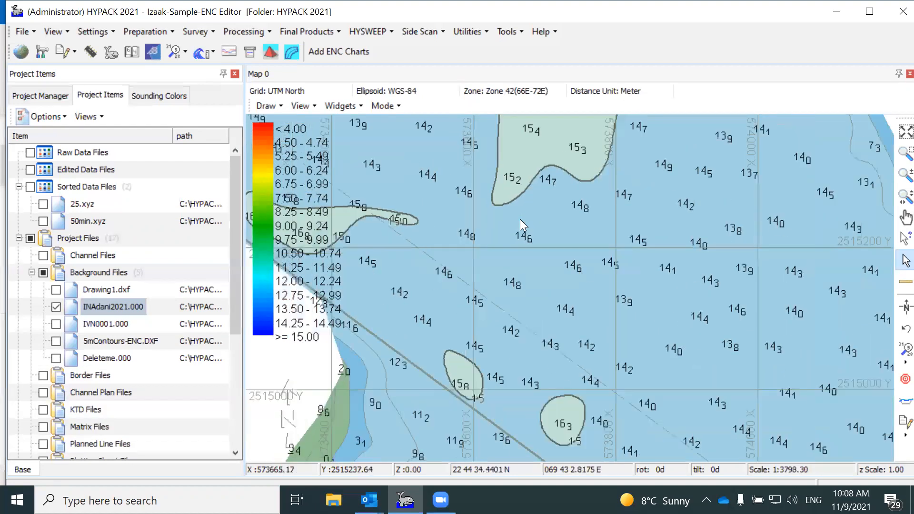
scroll(521, 220, "down", 1)
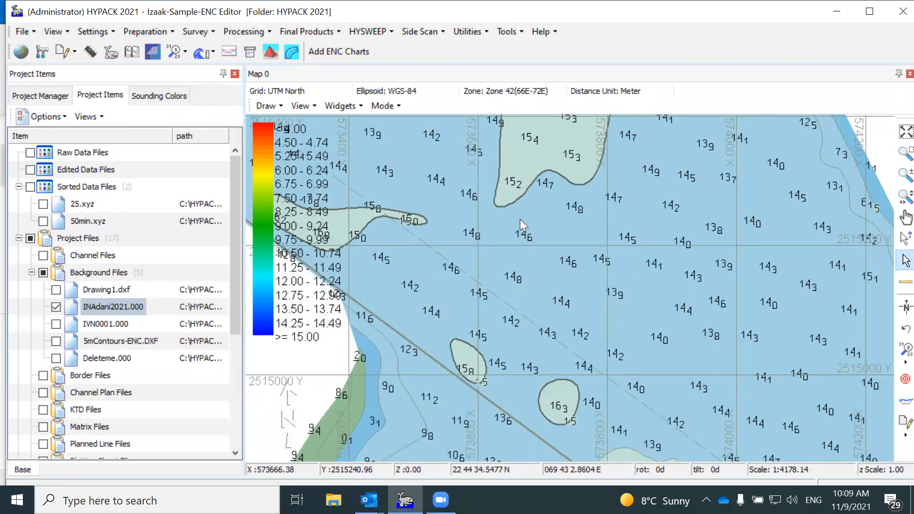